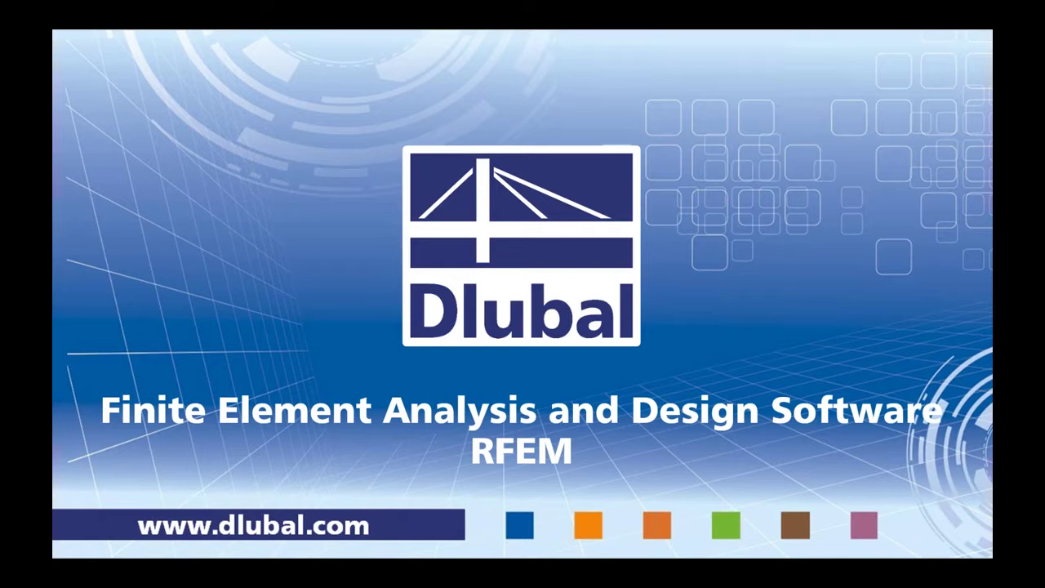
- Present the webinar slides through Special Features - Examples, end the slideshow, and bring up the RFEM frame model
{"action": "left_click", "coordinate": [742, 129]}
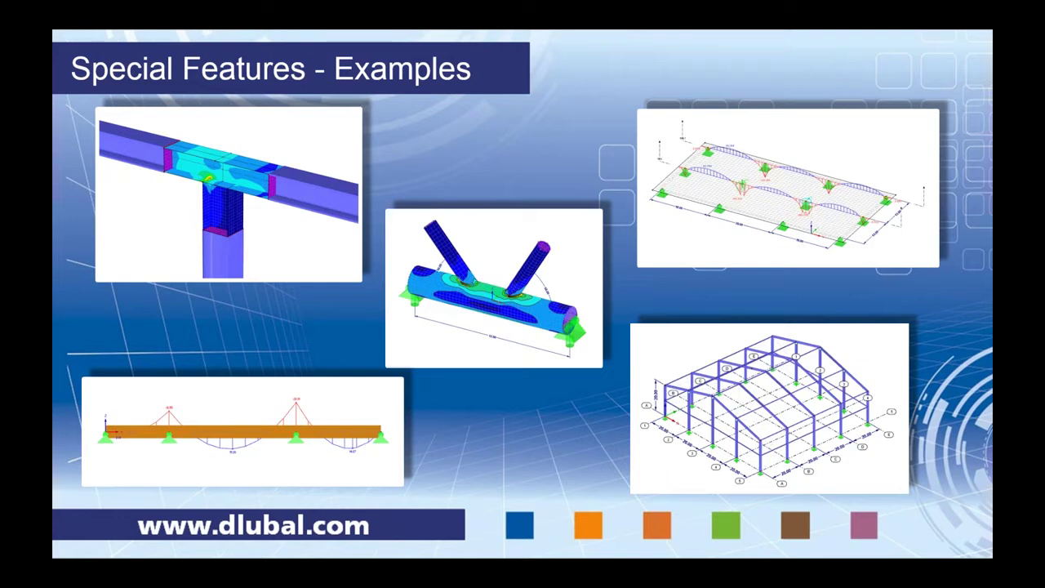
{"action": "key", "text": "Escape"}
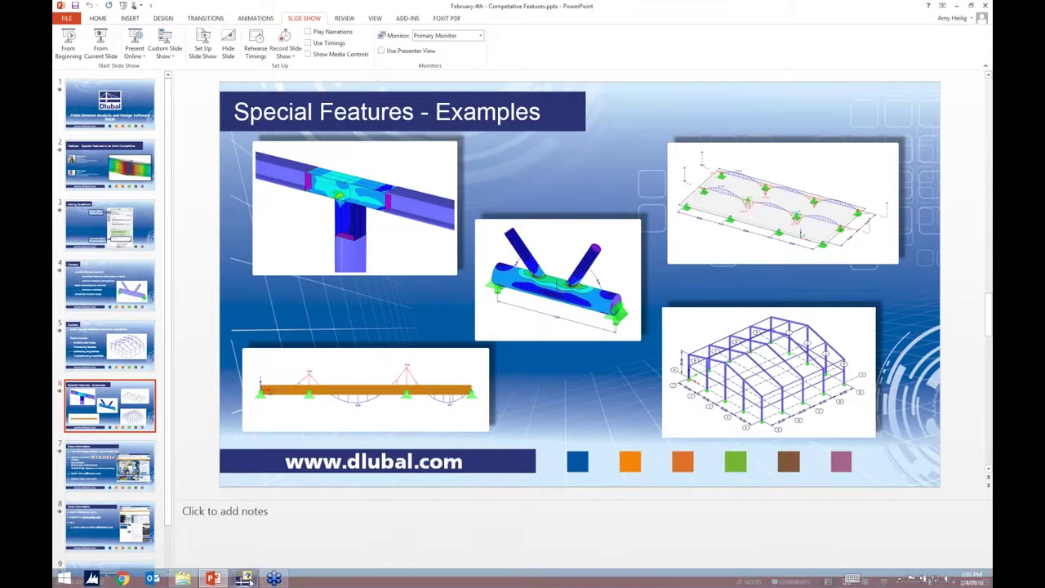
{"action": "left_click", "coordinate": [244, 578]}
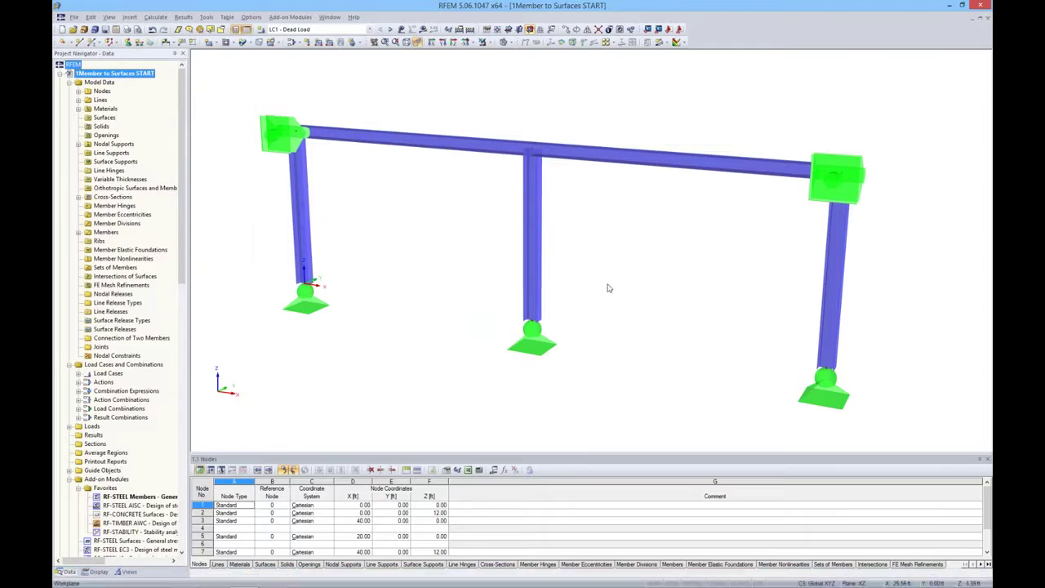
{"action": "middle_click_drag", "start_coordinate": [665, 225], "coordinate": [688, 221], "text": "ctrl"}
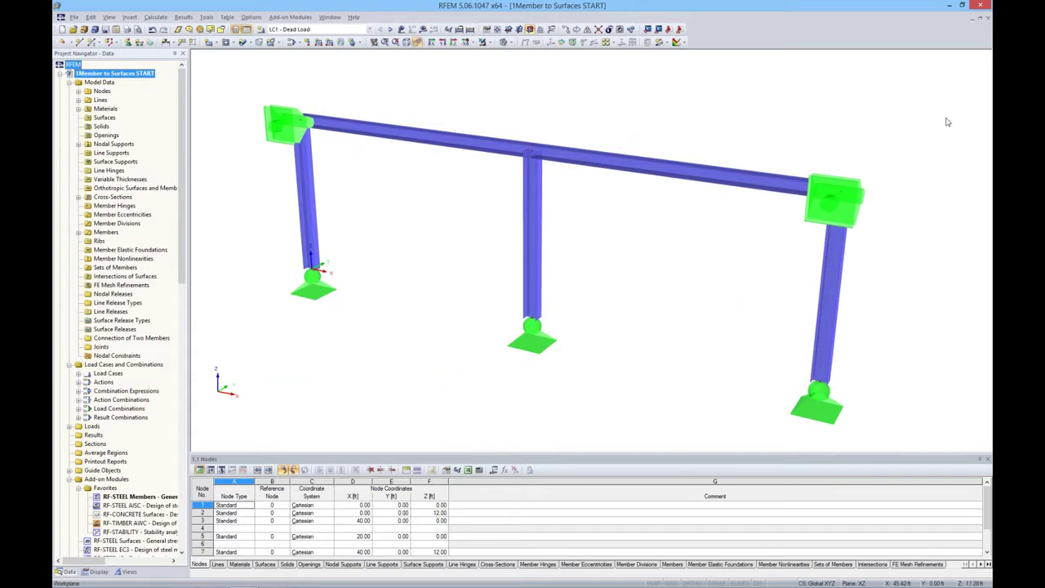
{"action": "scroll", "coordinate": [536, 162], "scroll_direction": "up", "scroll_amount": 3}
{"action": "scroll", "coordinate": [535, 152], "scroll_direction": "up", "scroll_amount": 1}
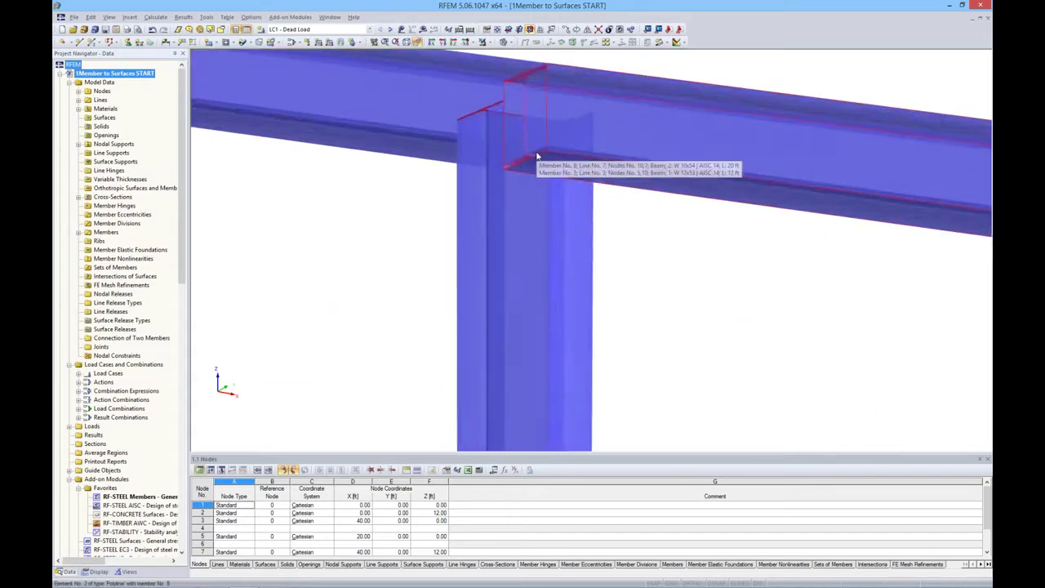
{"action": "scroll", "coordinate": [536, 159], "scroll_direction": "down", "scroll_amount": 2}
{"action": "scroll", "coordinate": [536, 163], "scroll_direction": "down", "scroll_amount": 1}
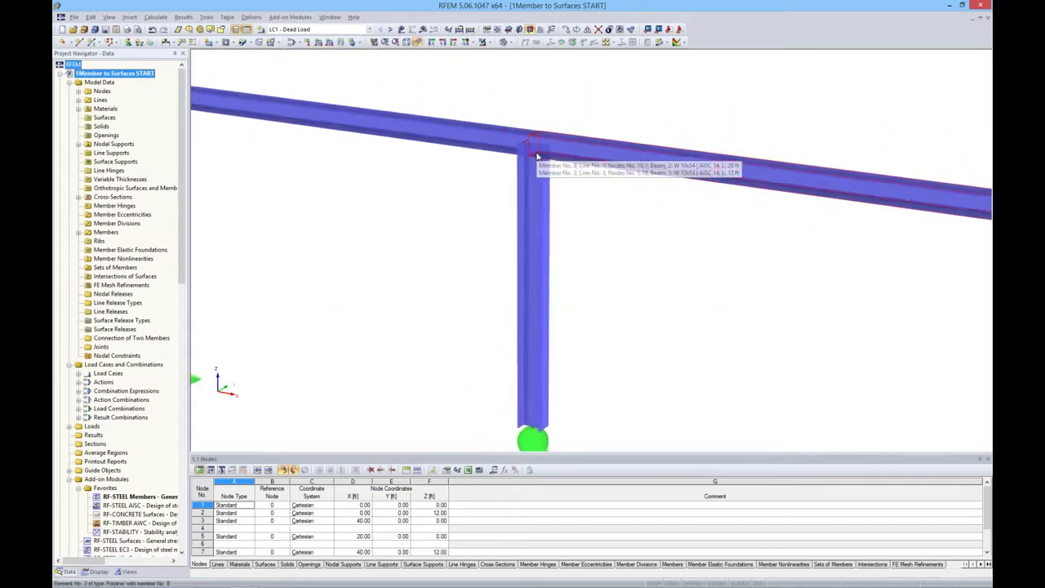
{"action": "scroll", "coordinate": [555, 187], "scroll_direction": "down", "scroll_amount": 3}
{"action": "middle_click_drag", "start_coordinate": [569, 203], "coordinate": [586, 197]}
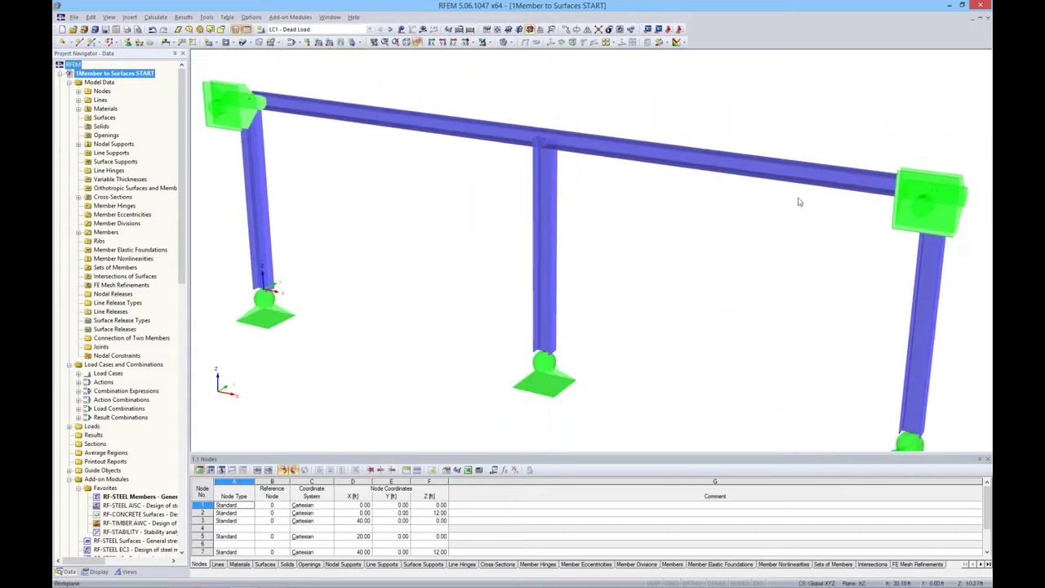
{"action": "scroll", "coordinate": [688, 329], "scroll_direction": "down", "scroll_amount": 2}
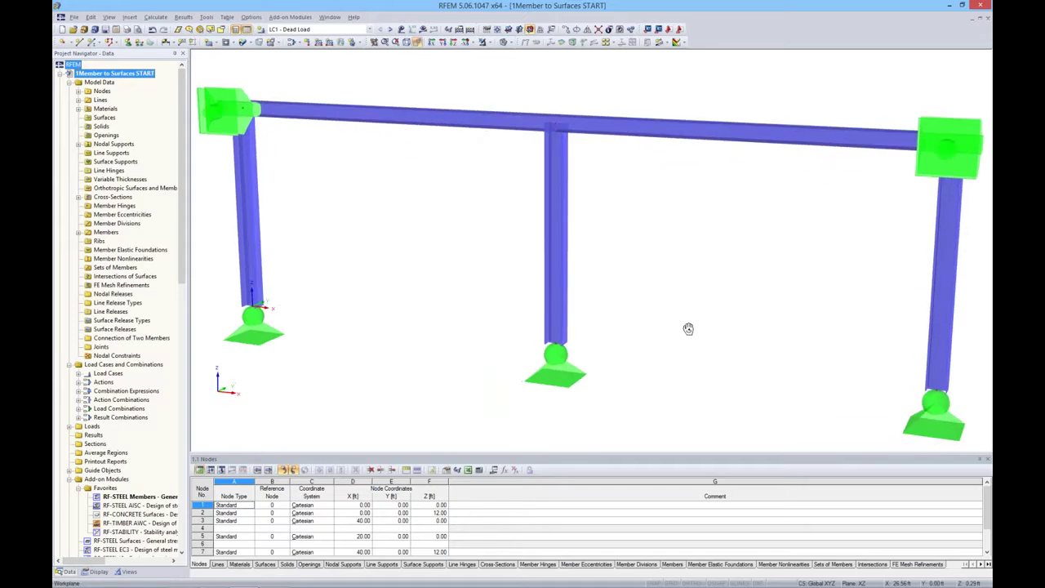
{"action": "scroll", "coordinate": [658, 286], "scroll_direction": "down", "scroll_amount": 2}
{"action": "middle_click_drag", "start_coordinate": [649, 237], "coordinate": [593, 242]}
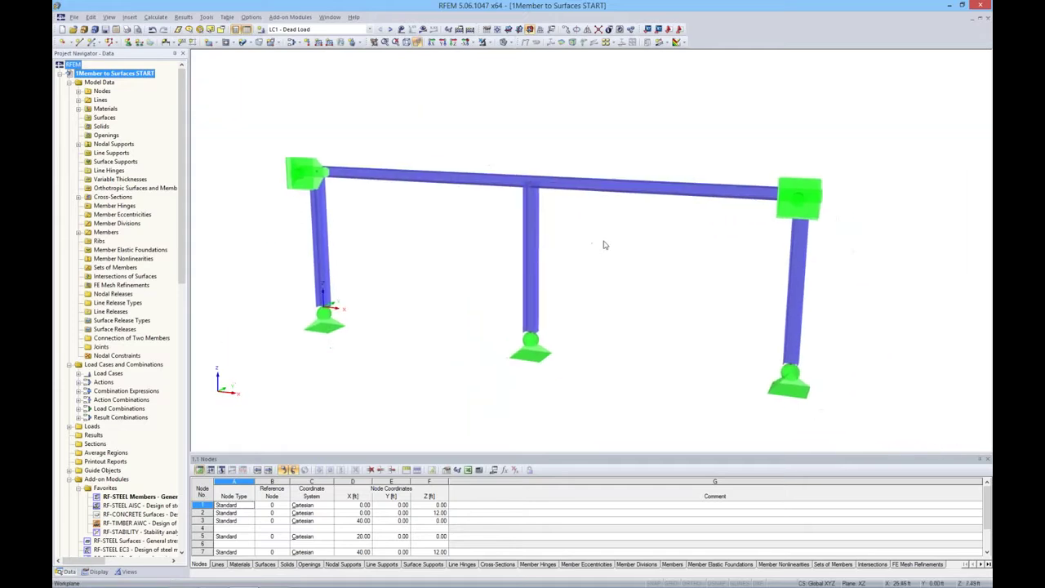
- Show the loads for LC1 Dead, LC2 Live and LC3 Wind, then make result combination RC1 active
{"action": "left_click", "coordinate": [400, 30]}
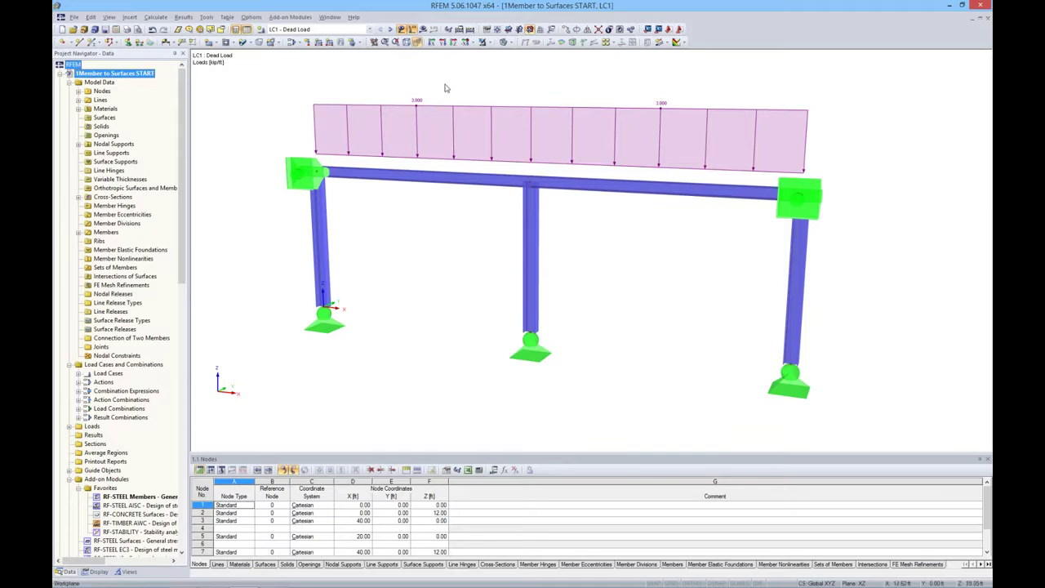
{"action": "left_click", "coordinate": [391, 29]}
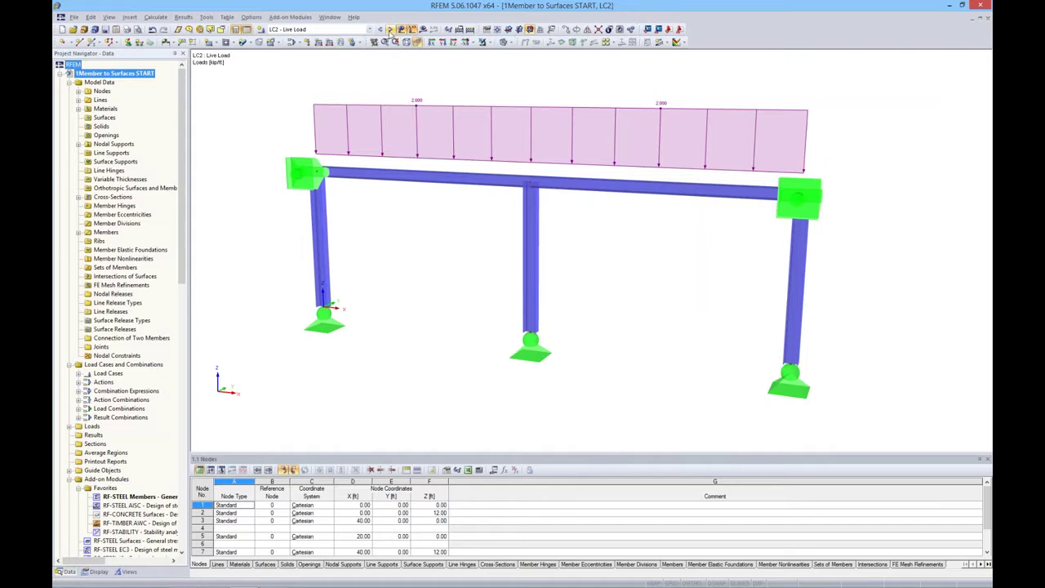
{"action": "left_click", "coordinate": [391, 30]}
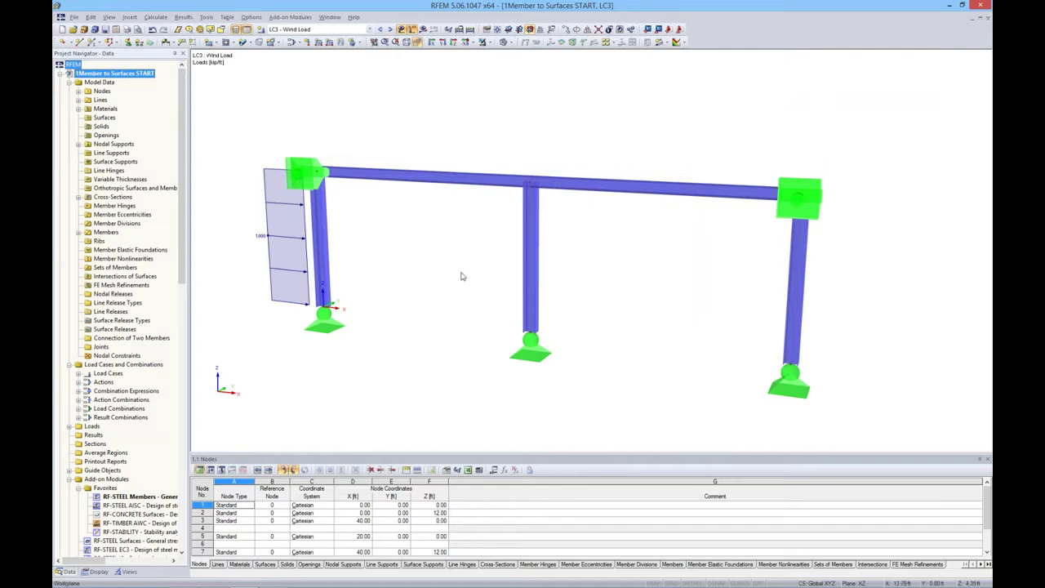
{"action": "left_click", "coordinate": [310, 29]}
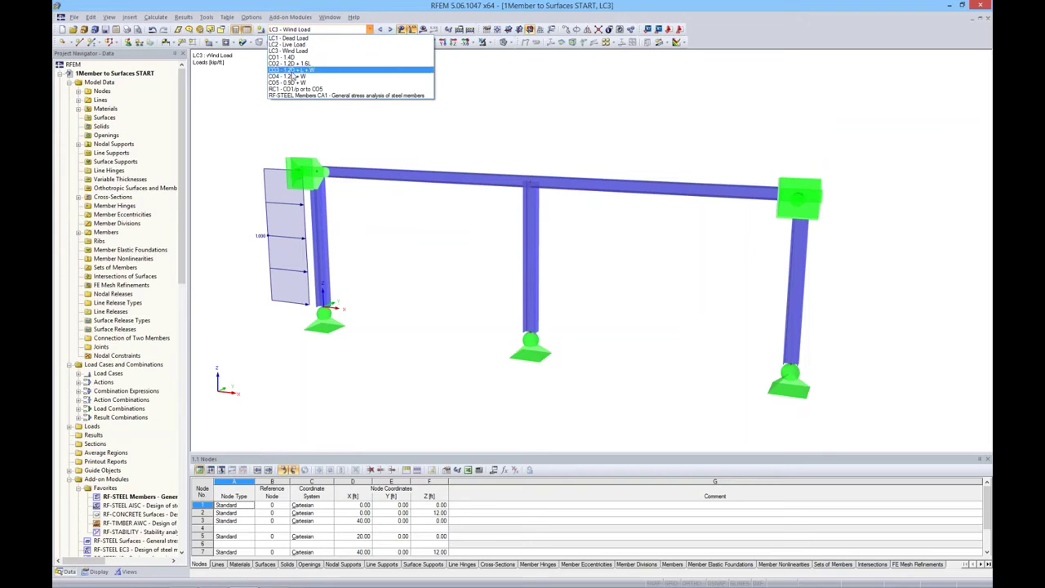
{"action": "left_click", "coordinate": [294, 89]}
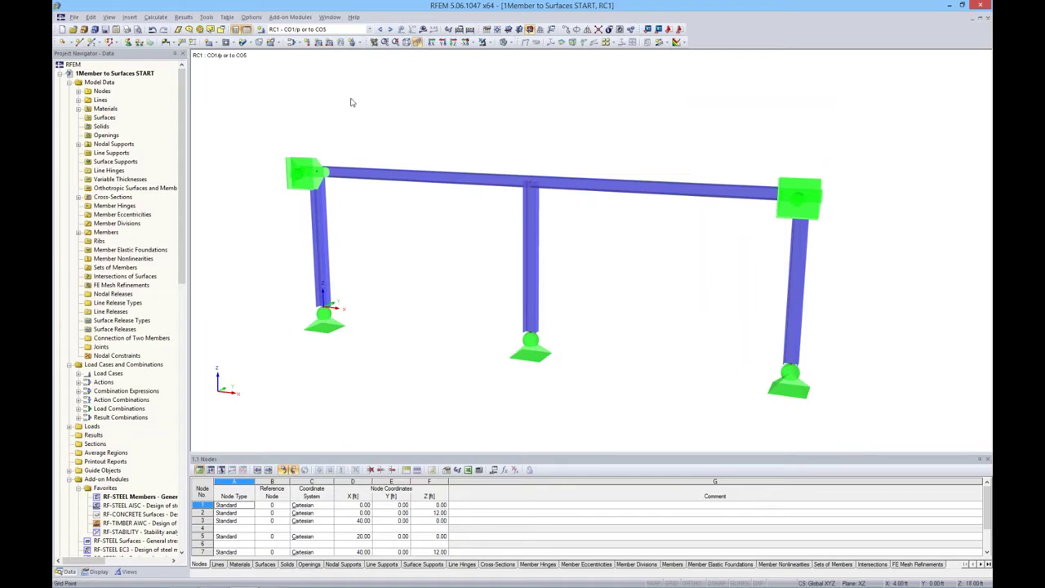
- Confirm the missing-results prompt so the FE calculation runs for RC1
{"action": "middle_click_drag", "start_coordinate": [560, 112], "coordinate": [478, 95]}
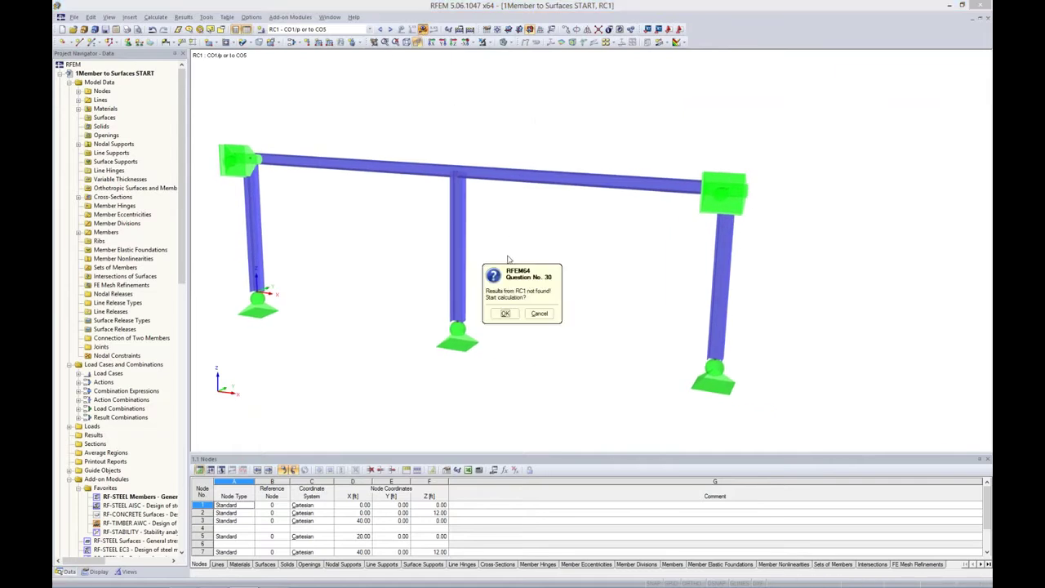
{"action": "left_click", "coordinate": [504, 313]}
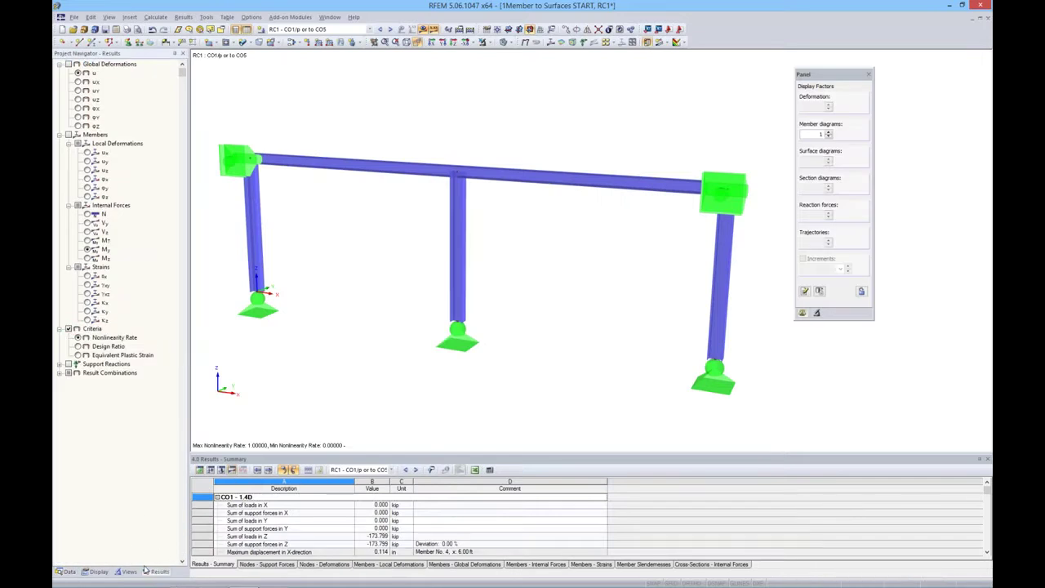
- Display the My moment diagrams on the frame members and orbit the view slightly
{"action": "left_click", "coordinate": [68, 135]}
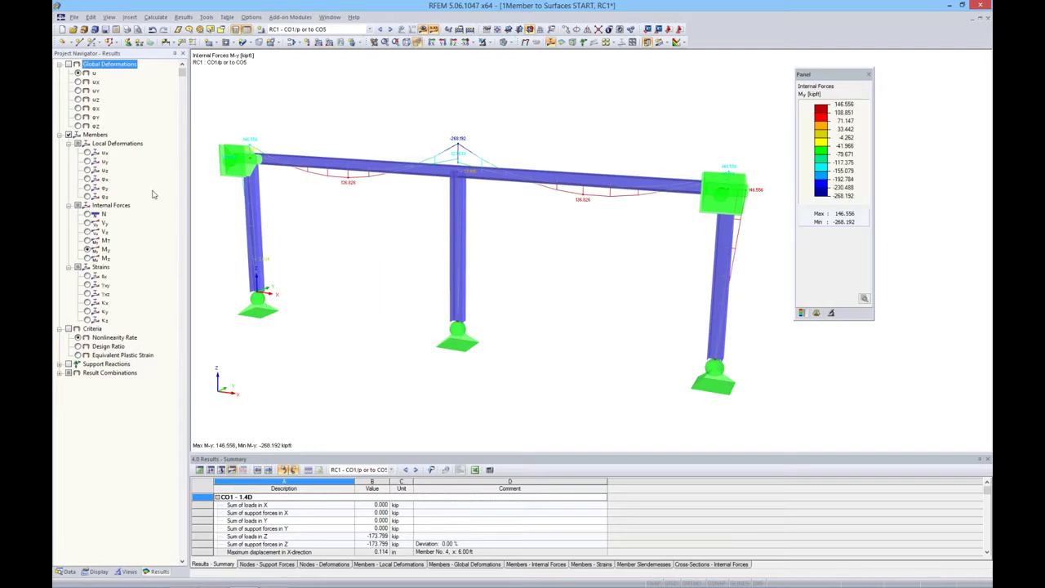
{"action": "middle_click_drag", "start_coordinate": [501, 226], "coordinate": [552, 226], "text": "ctrl"}
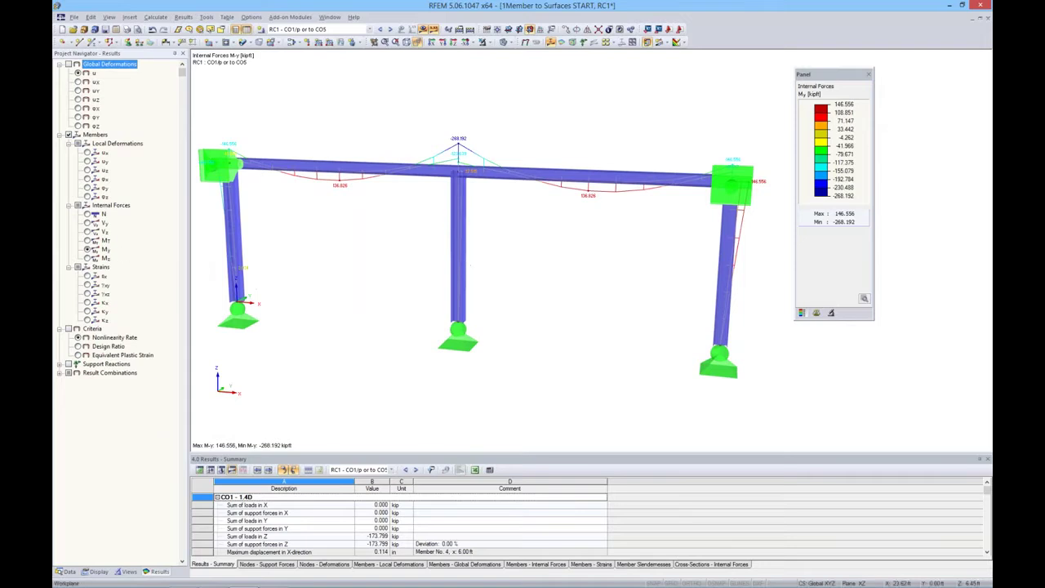
{"action": "middle_click_drag", "start_coordinate": [294, 187], "coordinate": [332, 178], "text": "ctrl"}
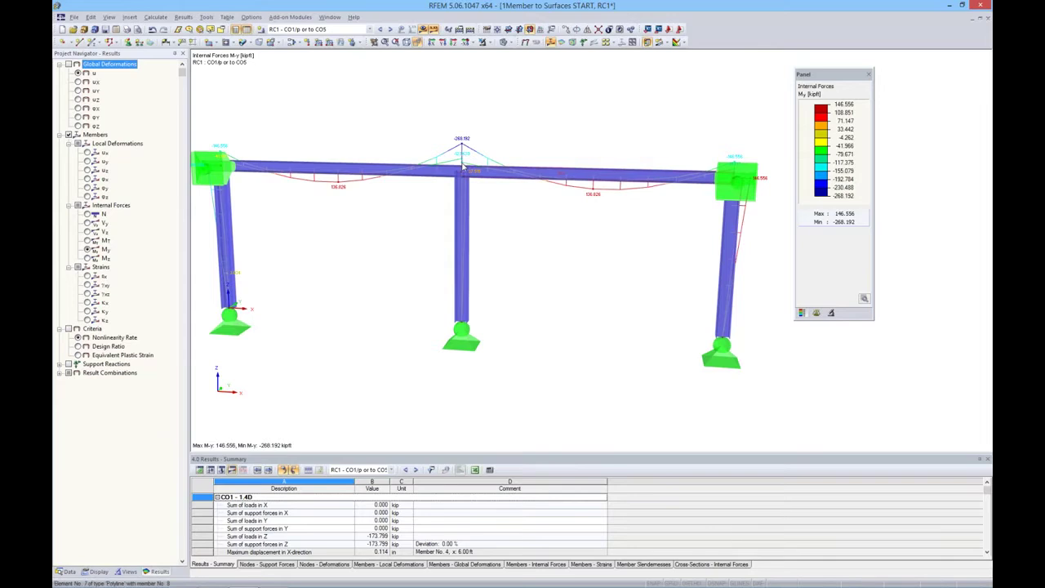
- Compare the moment diagrams across load combinations back and forth, ending on CO5 (0.9D + W)
{"action": "left_click", "coordinate": [379, 31]}
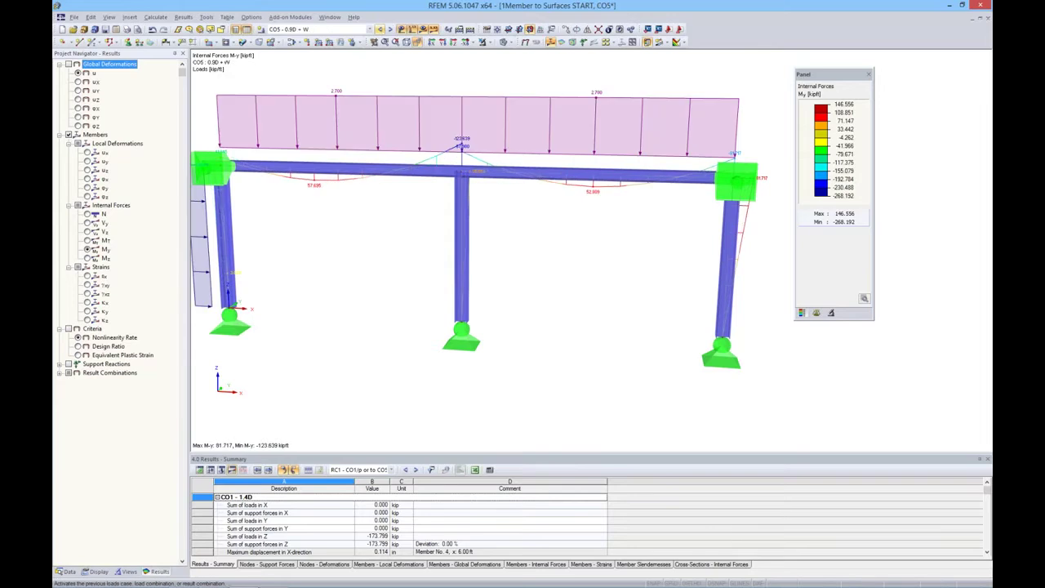
{"action": "left_click", "coordinate": [380, 30]}
{"action": "left_click", "coordinate": [379, 30]}
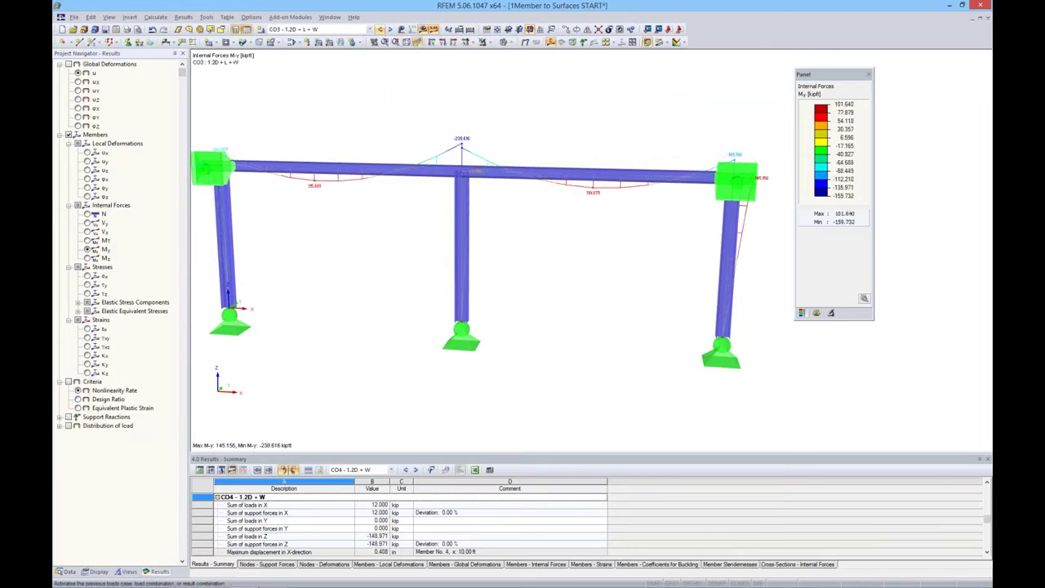
{"action": "left_click", "coordinate": [379, 30]}
{"action": "left_click", "coordinate": [390, 30]}
{"action": "left_click", "coordinate": [390, 31]}
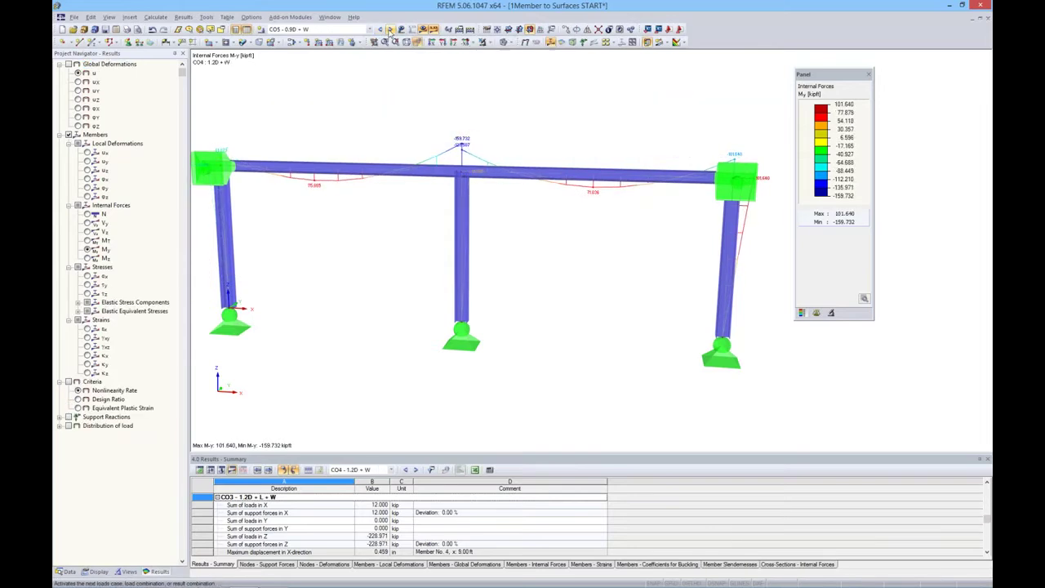
{"action": "left_click", "coordinate": [390, 30]}
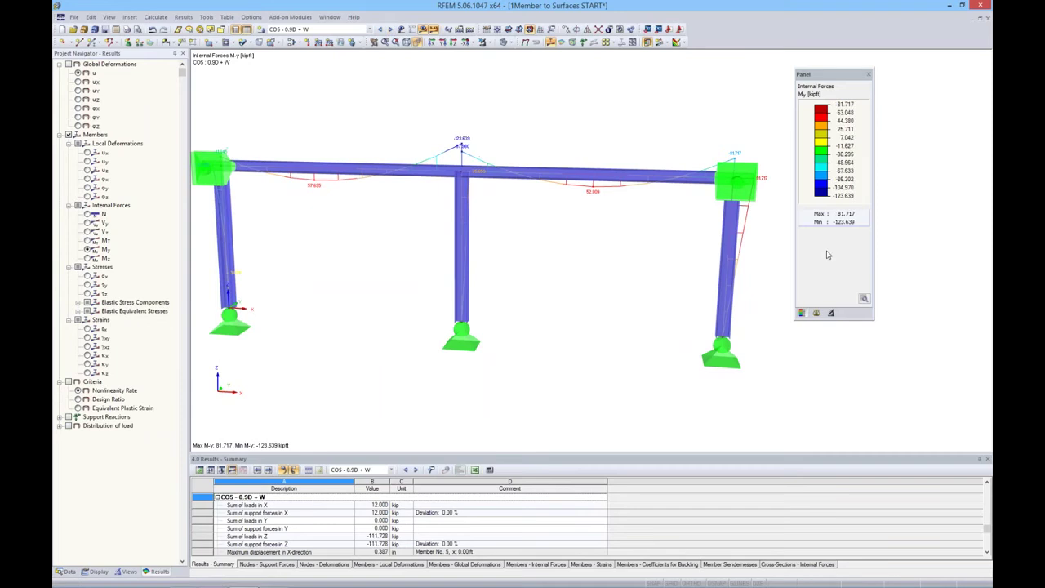
{"action": "left_click", "coordinate": [816, 312]}
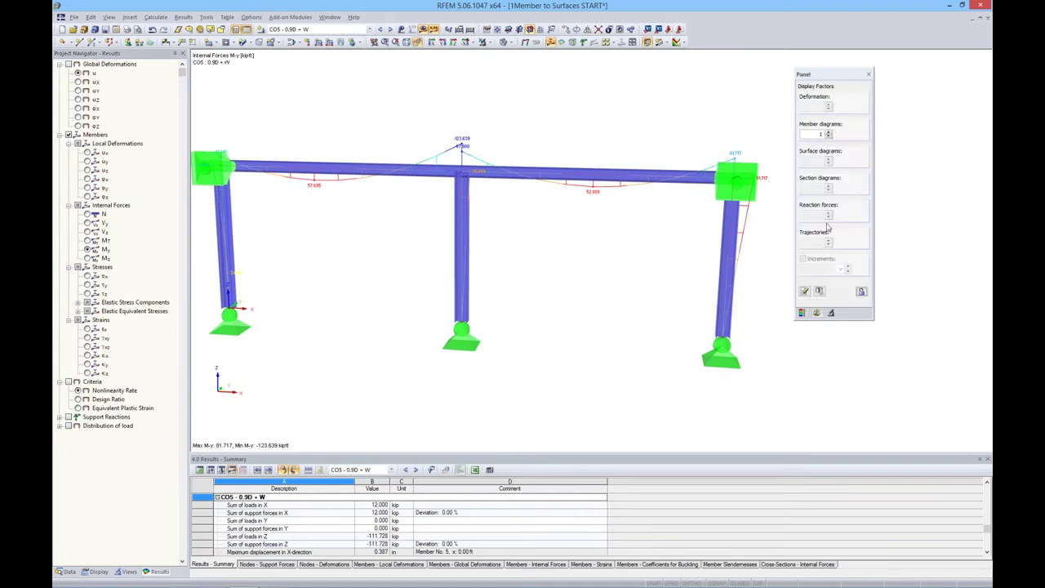
- Set the Member diagrams factor to 2 and show the axial N, then shear Vz diagrams
{"action": "left_click", "coordinate": [827, 132]}
{"action": "left_click", "coordinate": [827, 131]}
{"action": "left_click", "coordinate": [828, 137]}
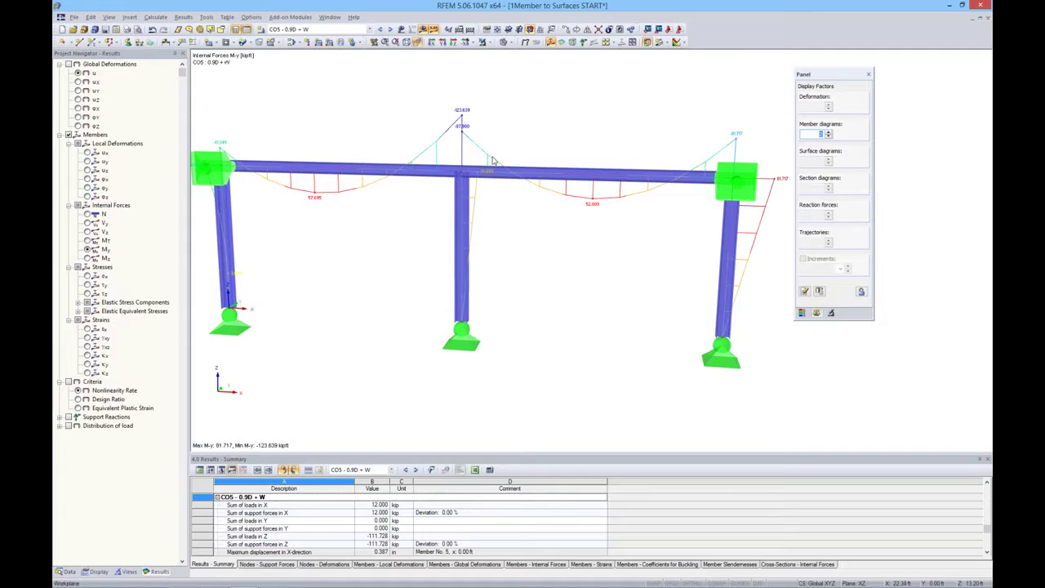
{"action": "left_click", "coordinate": [88, 215]}
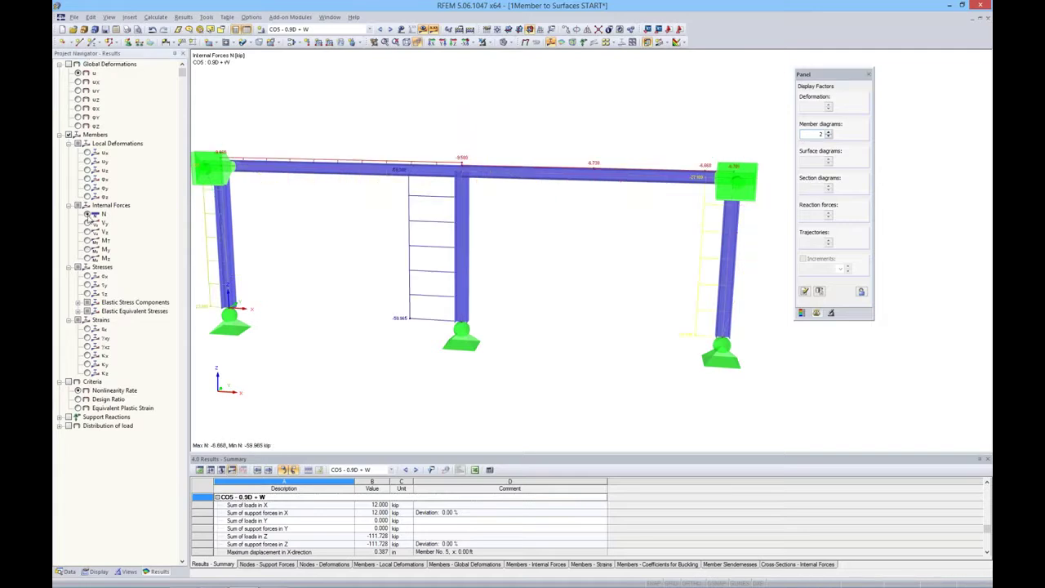
{"action": "left_click", "coordinate": [87, 231]}
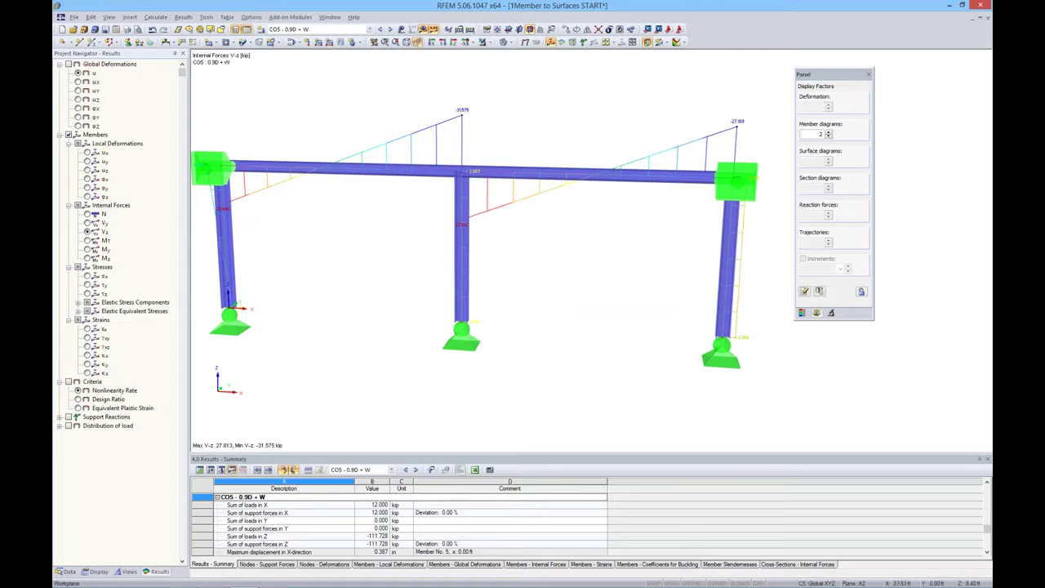
- Move the display panel aside and make RF-STEEL Members CA1 the active case
{"action": "middle_click_drag", "start_coordinate": [583, 234], "coordinate": [546, 231], "text": "ctrl"}
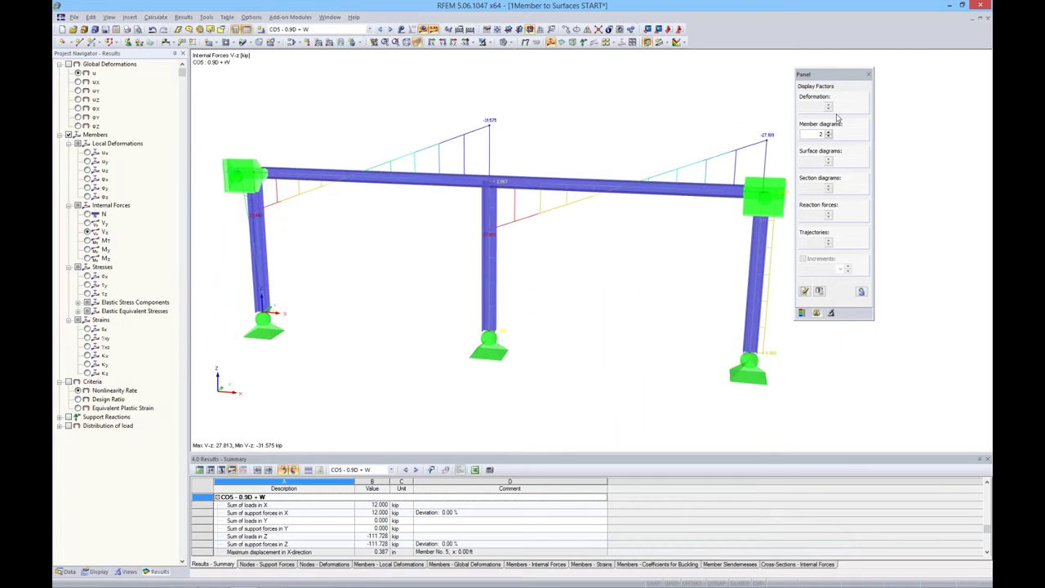
{"action": "left_click_drag", "start_coordinate": [835, 80], "coordinate": [911, 78]}
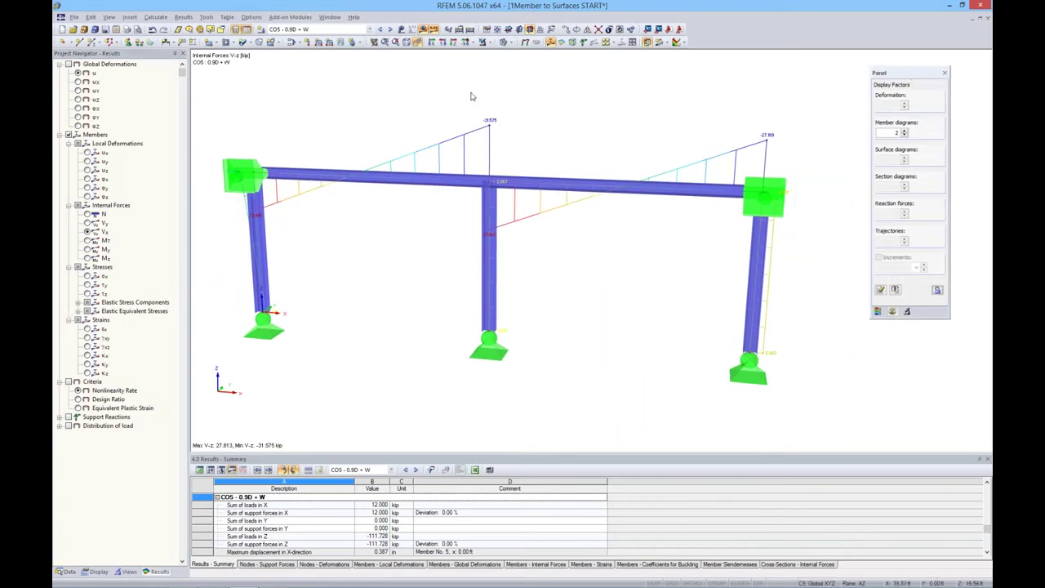
{"action": "left_click", "coordinate": [370, 30]}
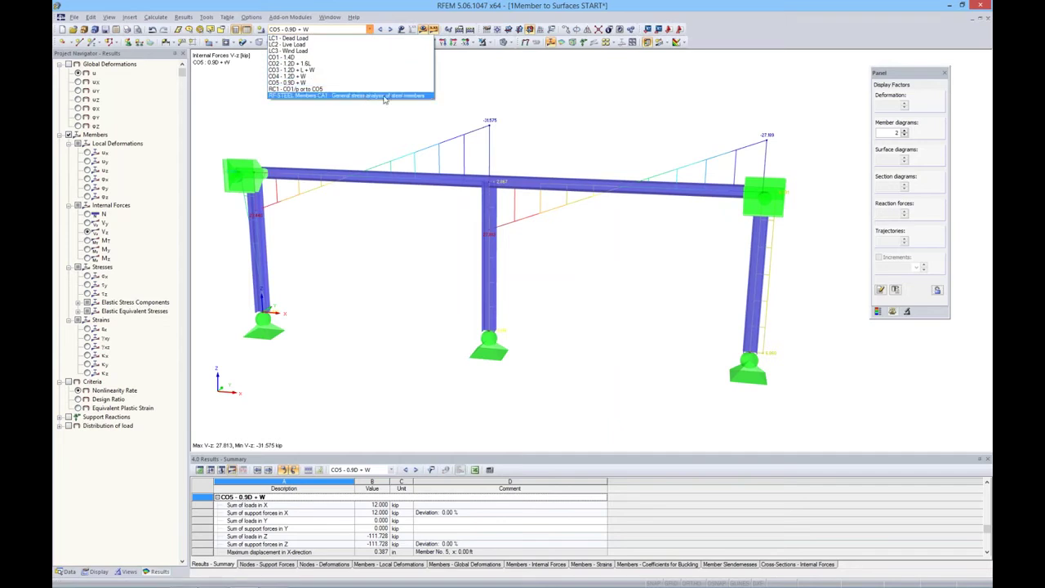
{"action": "left_click", "coordinate": [383, 97]}
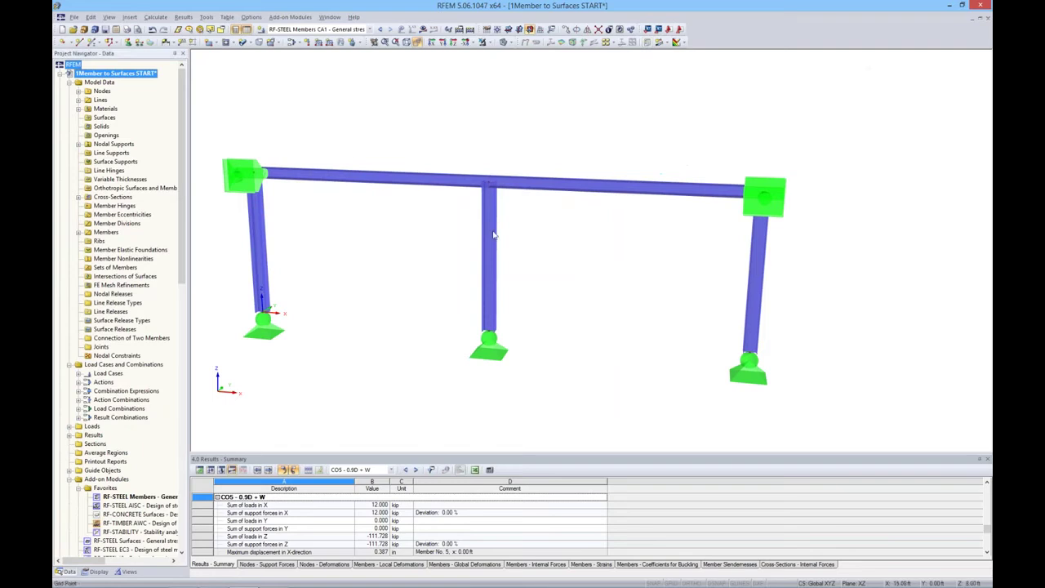
- Run the RF-STEEL Members stress analysis and show the Sigma-eqv stress ratio colour scale, peaking at 1.11
{"action": "left_click", "coordinate": [433, 44]}
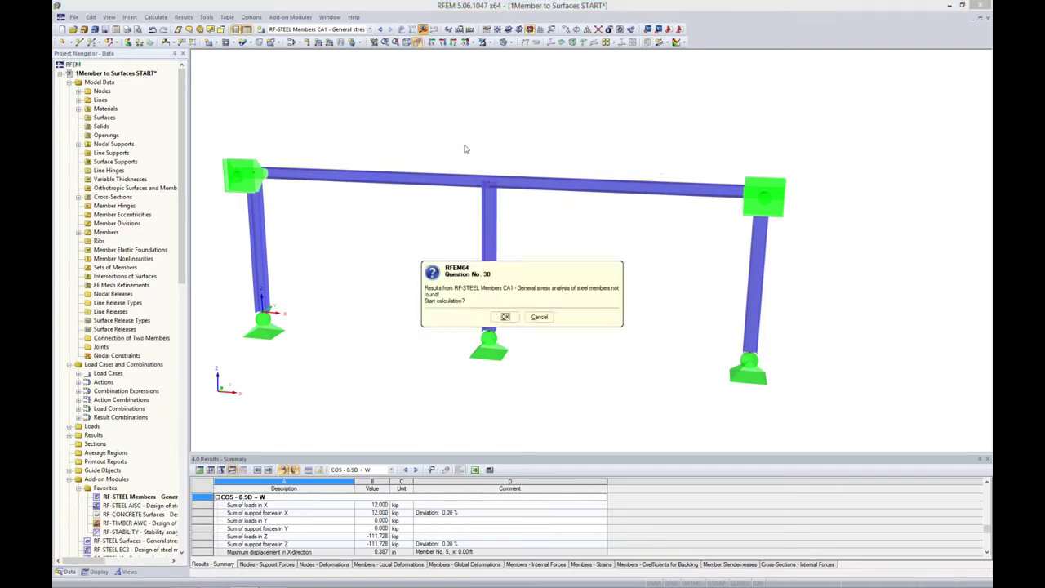
{"action": "left_click", "coordinate": [505, 317]}
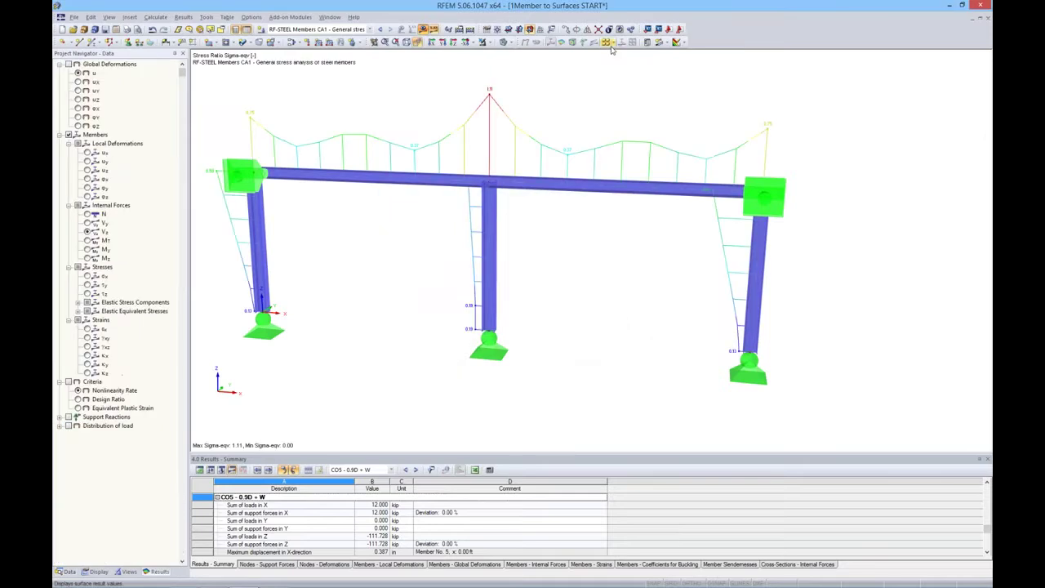
{"action": "middle_click_drag", "start_coordinate": [587, 231], "coordinate": [601, 244]}
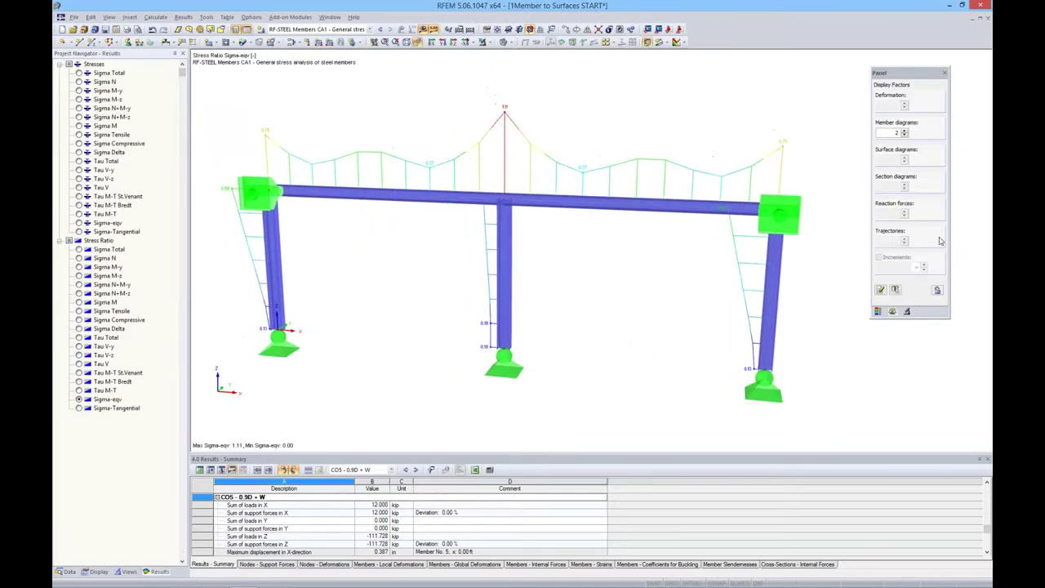
{"action": "left_click", "coordinate": [878, 312]}
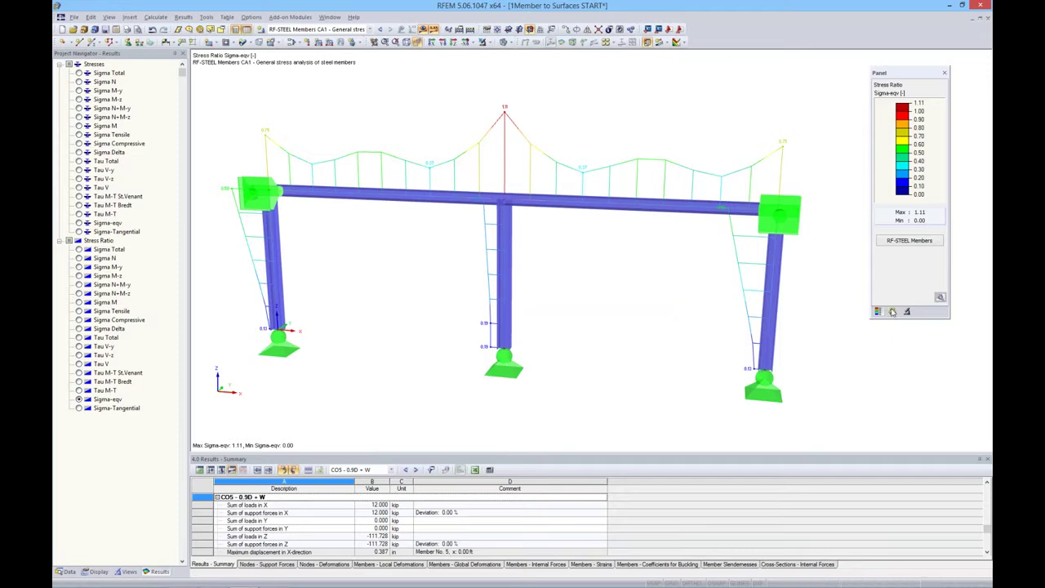
{"action": "left_click", "coordinate": [891, 311]}
- Set the Member diagrams factor to 0.75 so the Sigma-eqv ratio curve shows along the beam
{"action": "left_click", "coordinate": [904, 135]}
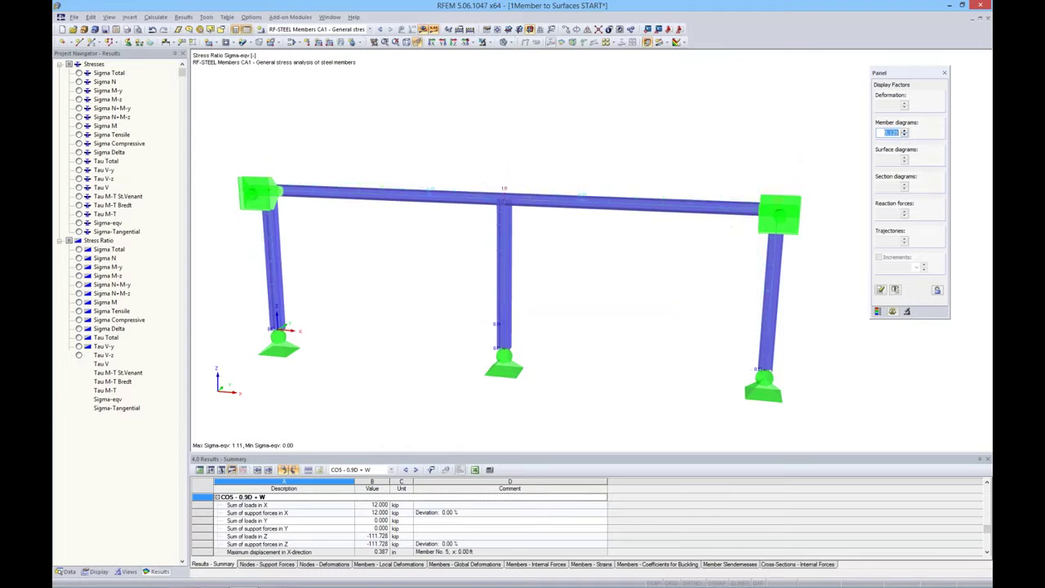
{"action": "left_click", "coordinate": [905, 135]}
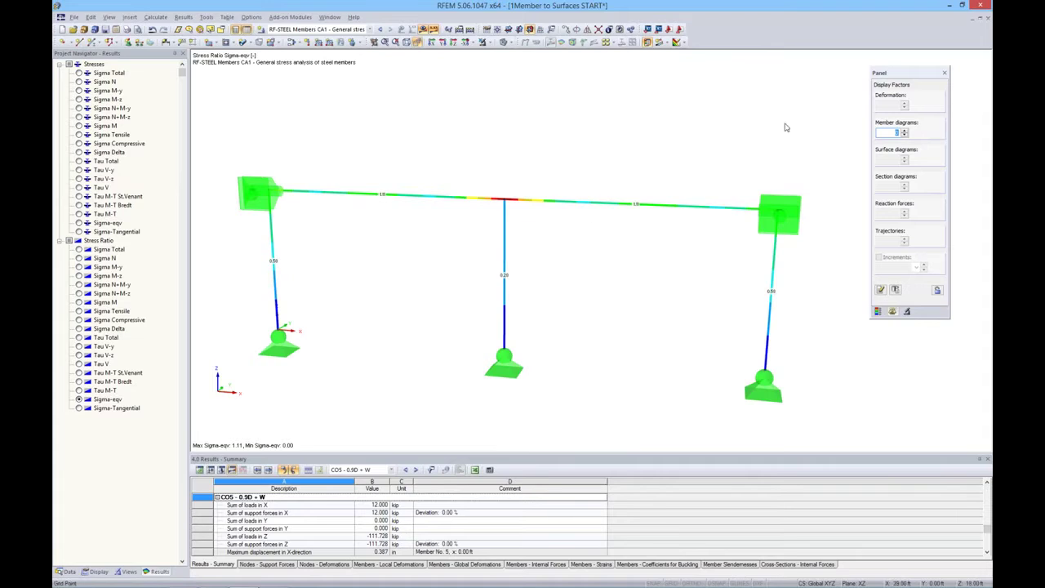
{"action": "left_click", "coordinate": [904, 132]}
{"action": "type", "text": "0.75"}
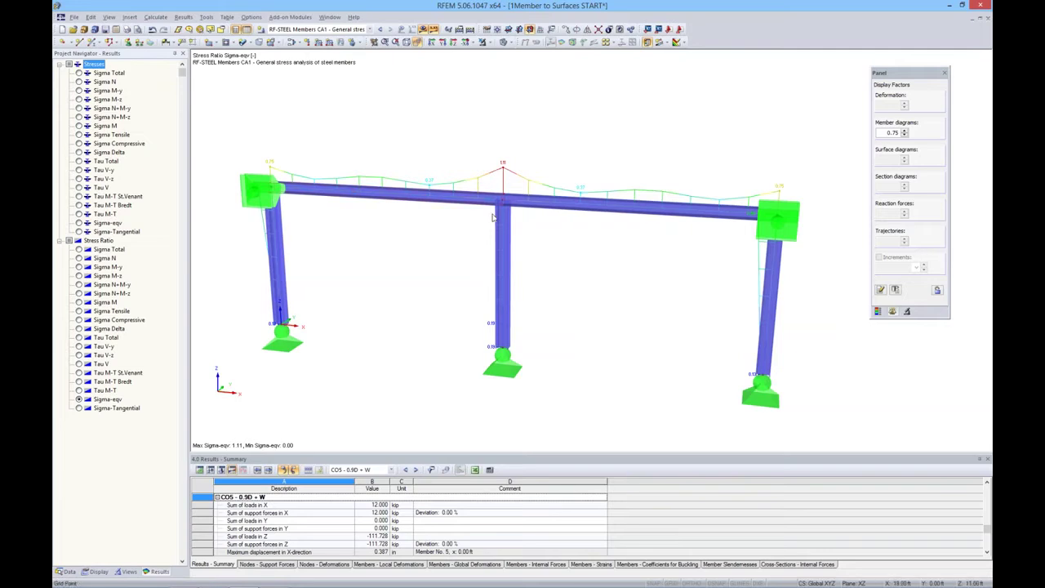
- Switch the display model to Wireframe and turn off the results display
{"action": "left_click", "coordinate": [507, 43]}
{"action": "left_click", "coordinate": [513, 54]}
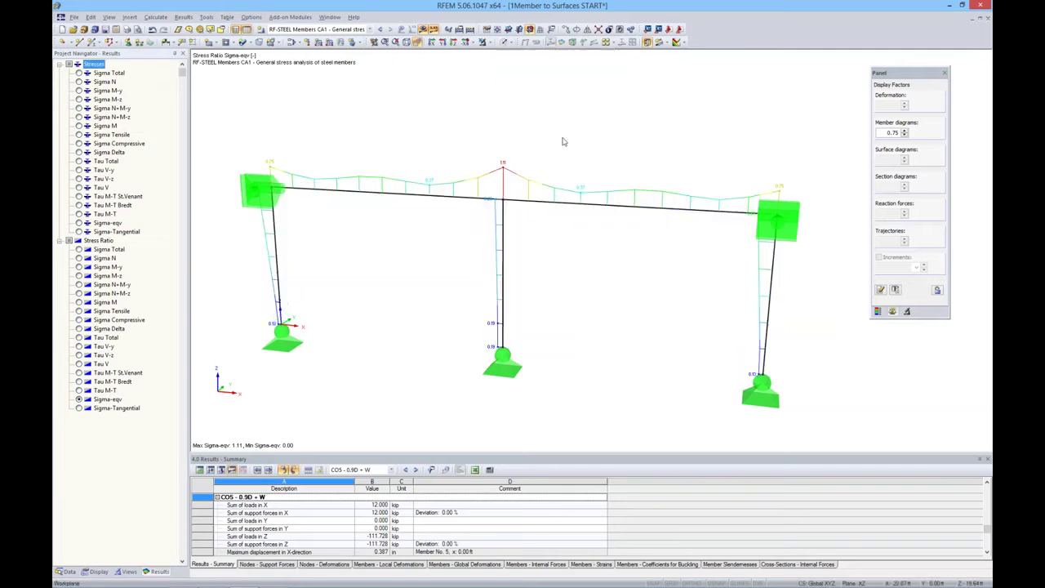
{"action": "left_click", "coordinate": [430, 43]}
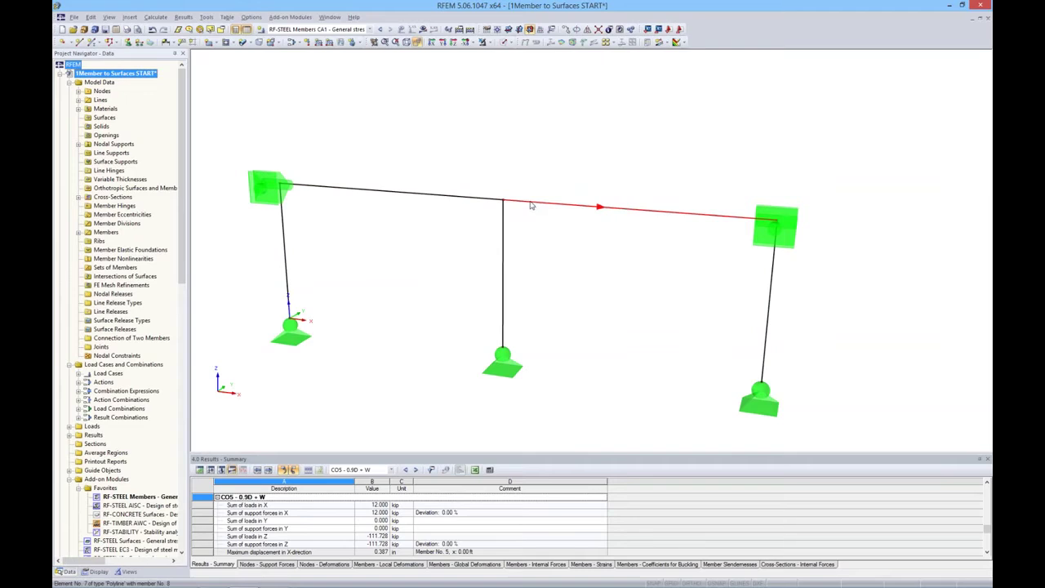
- Divide the left beam with a new node 2 ft from its end at the middle column
{"action": "middle_click_drag", "start_coordinate": [518, 209], "coordinate": [451, 203], "text": "ctrl"}
{"action": "right_click", "coordinate": [450, 197]}
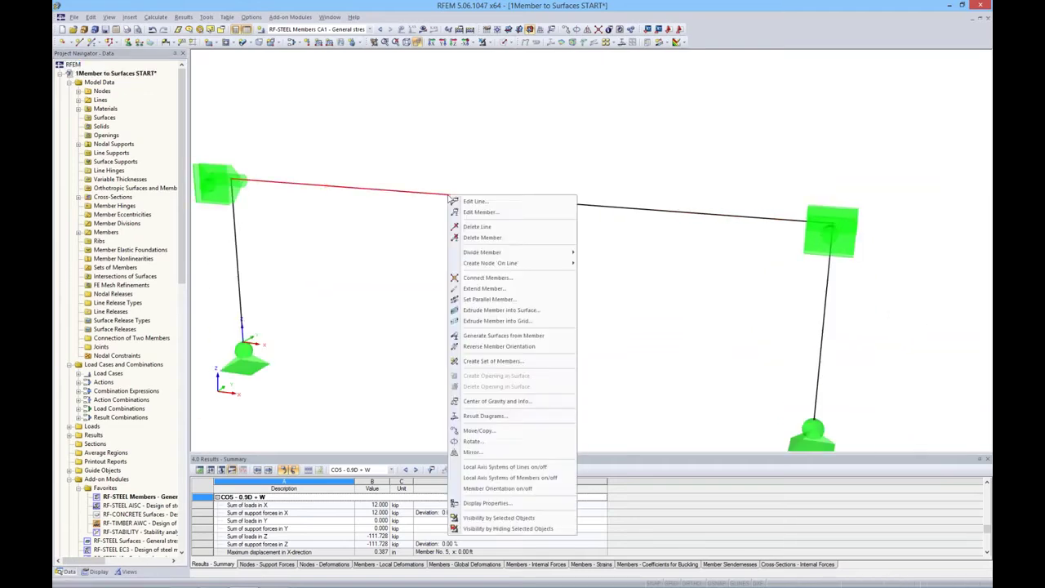
{"action": "left_click", "coordinate": [341, 201]}
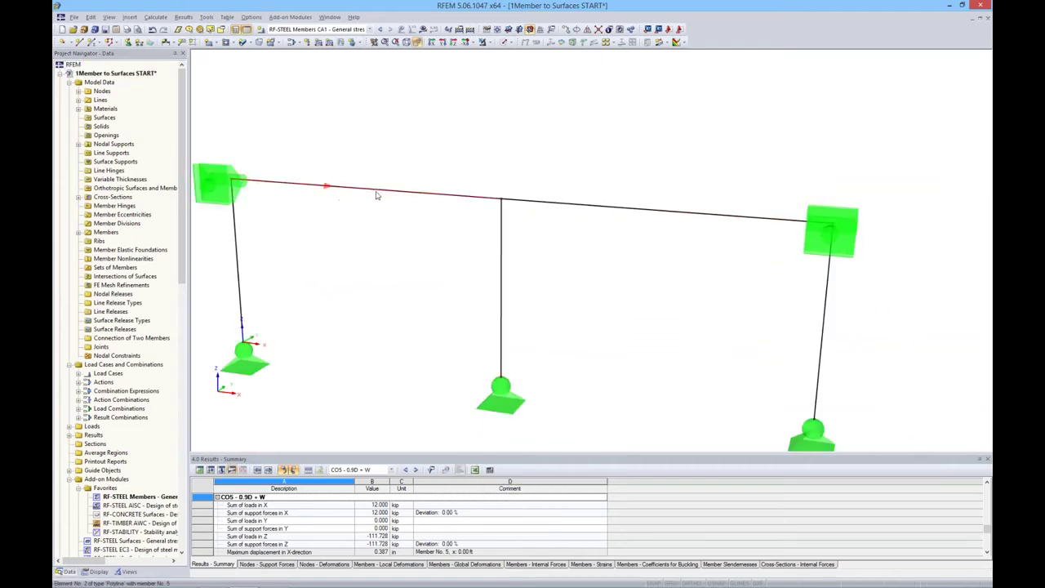
{"action": "right_click", "coordinate": [377, 193]}
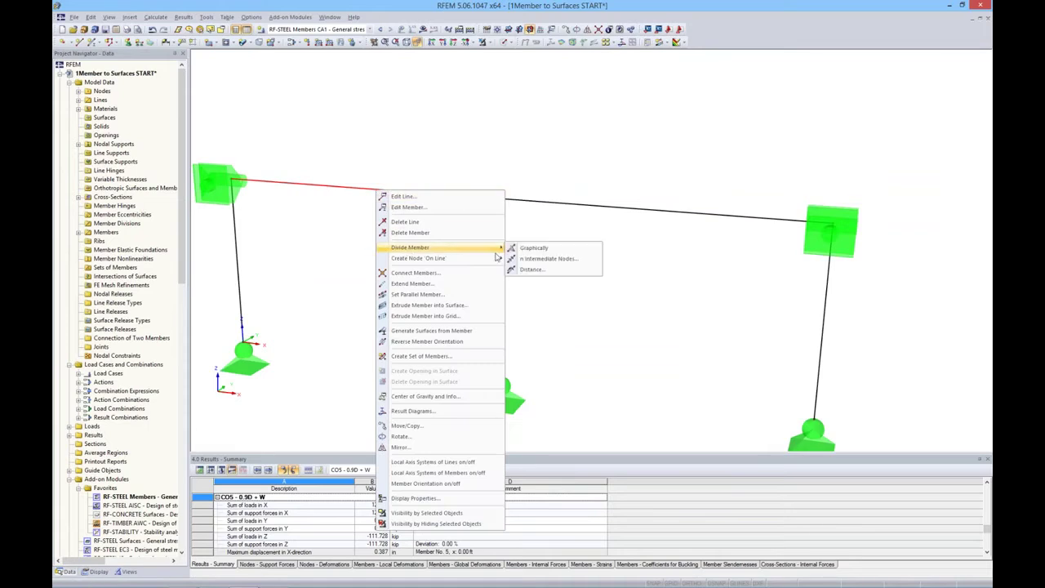
{"action": "mouse_move", "coordinate": [439, 247]}
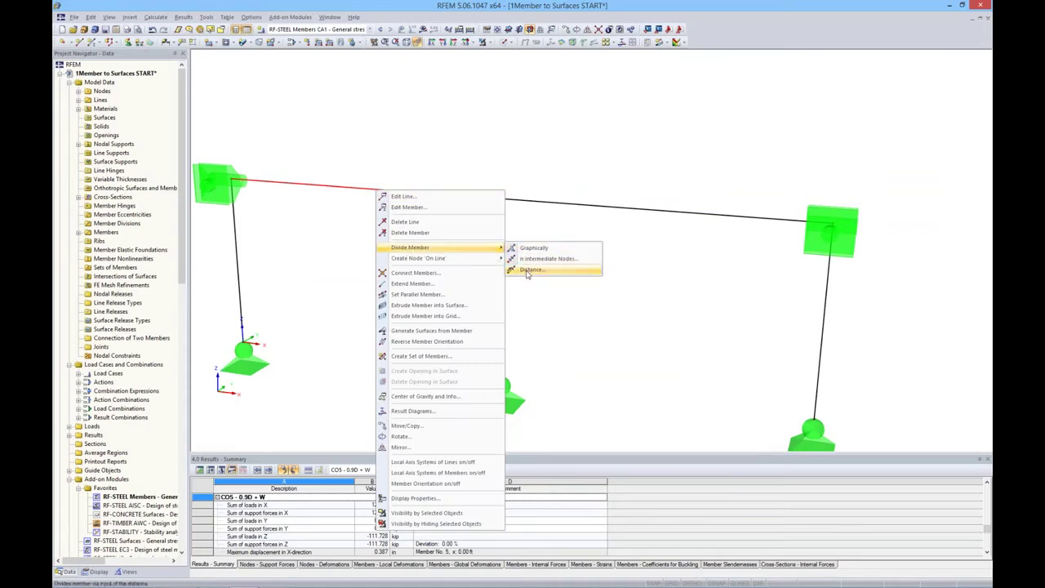
{"action": "left_click", "coordinate": [527, 271]}
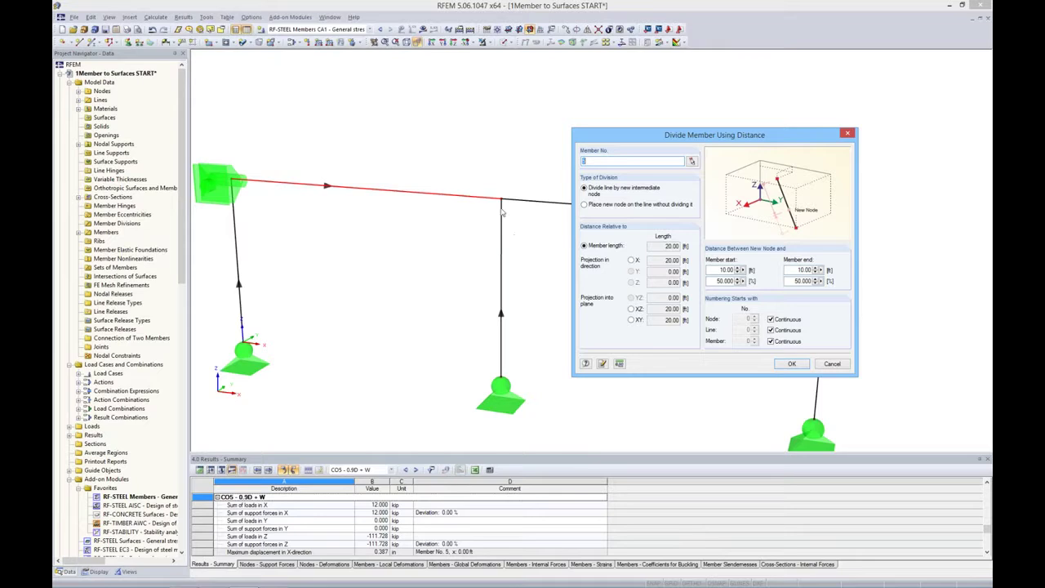
{"action": "double_click", "coordinate": [804, 270]}
{"action": "type", "text": "2"}
{"action": "left_click", "coordinate": [792, 364]}
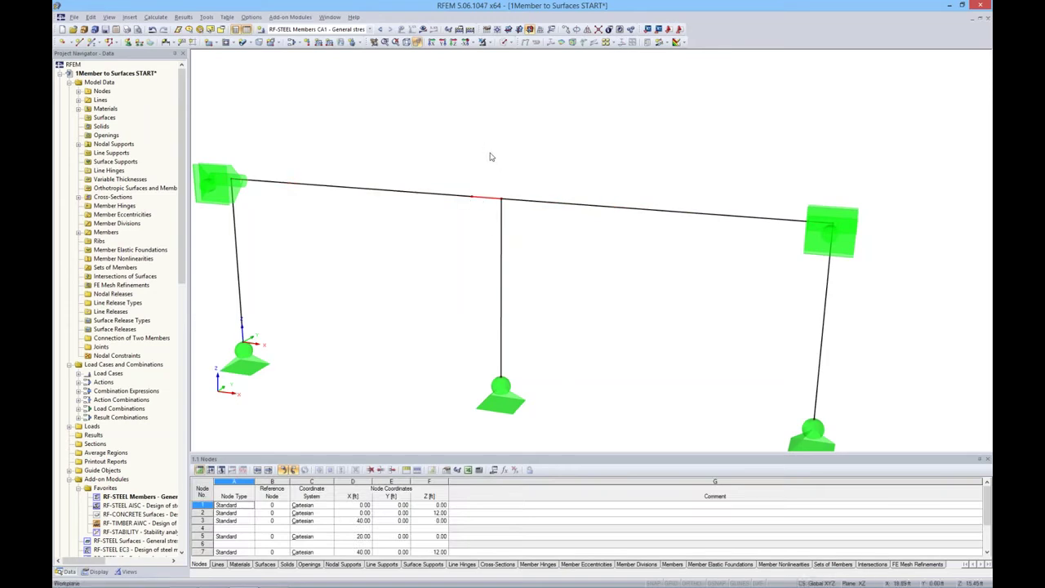
- Switch to LC1 Dead Load, inspect its loads on the left beam, then hide the loads
{"action": "left_click", "coordinate": [369, 29]}
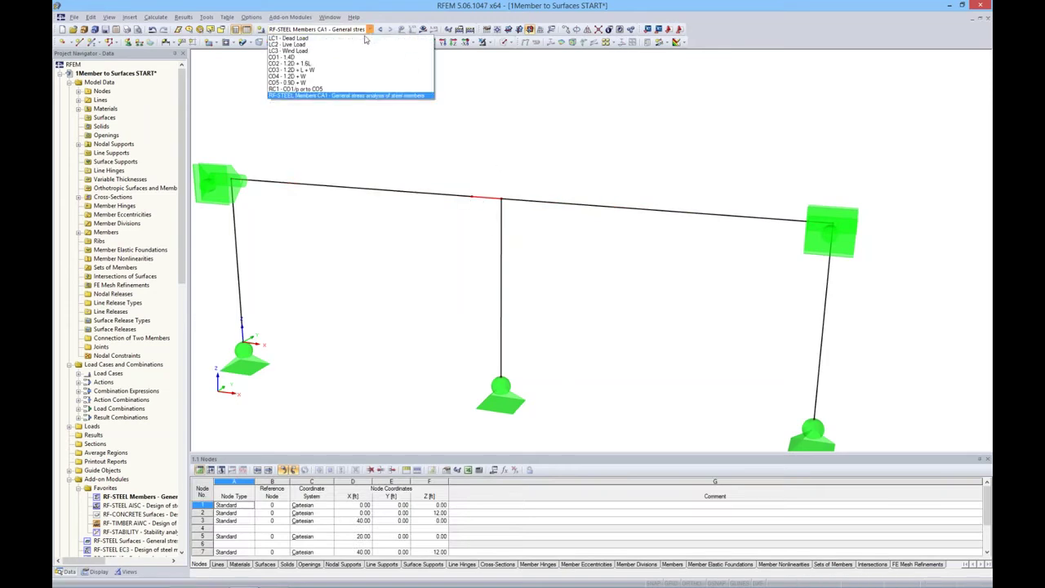
{"action": "left_click", "coordinate": [363, 39]}
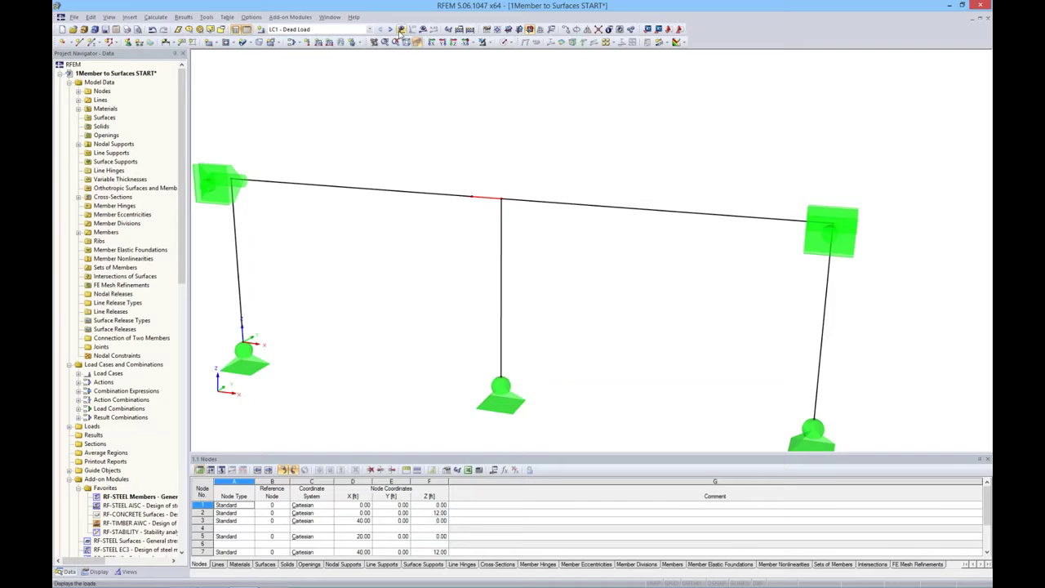
{"action": "left_click", "coordinate": [401, 29]}
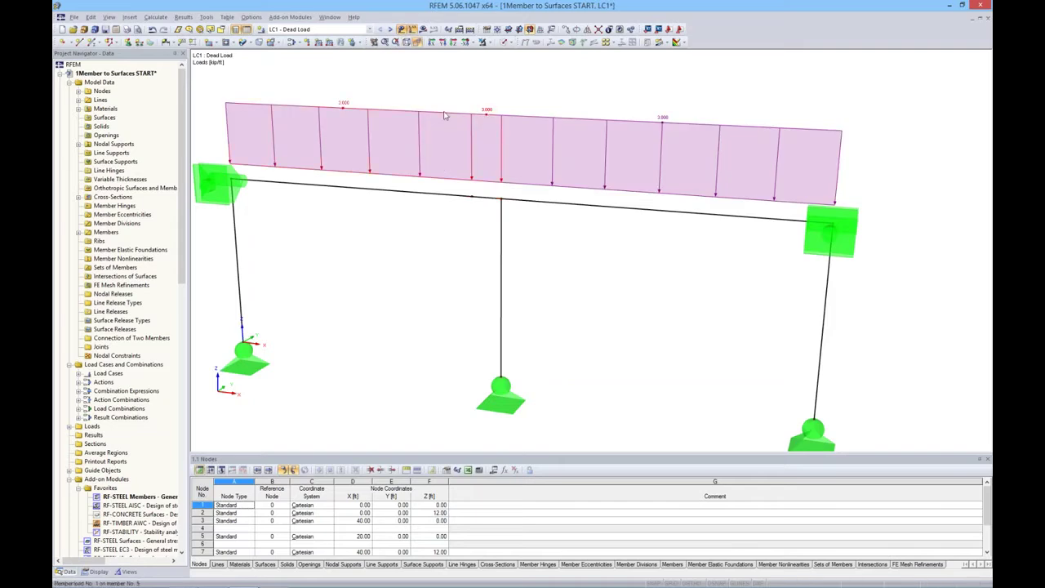
{"action": "left_click", "coordinate": [482, 118]}
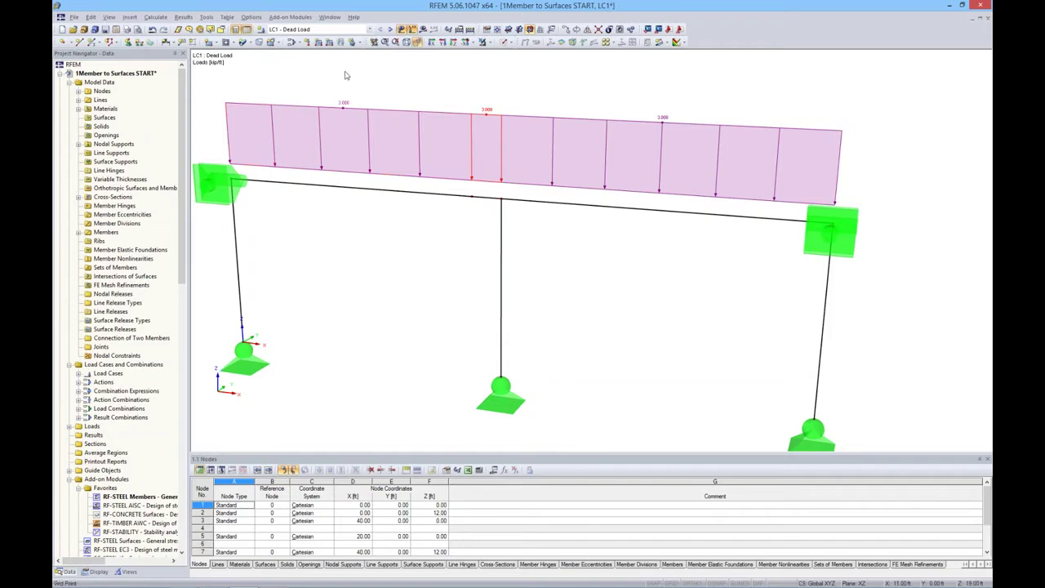
{"action": "left_click", "coordinate": [472, 198]}
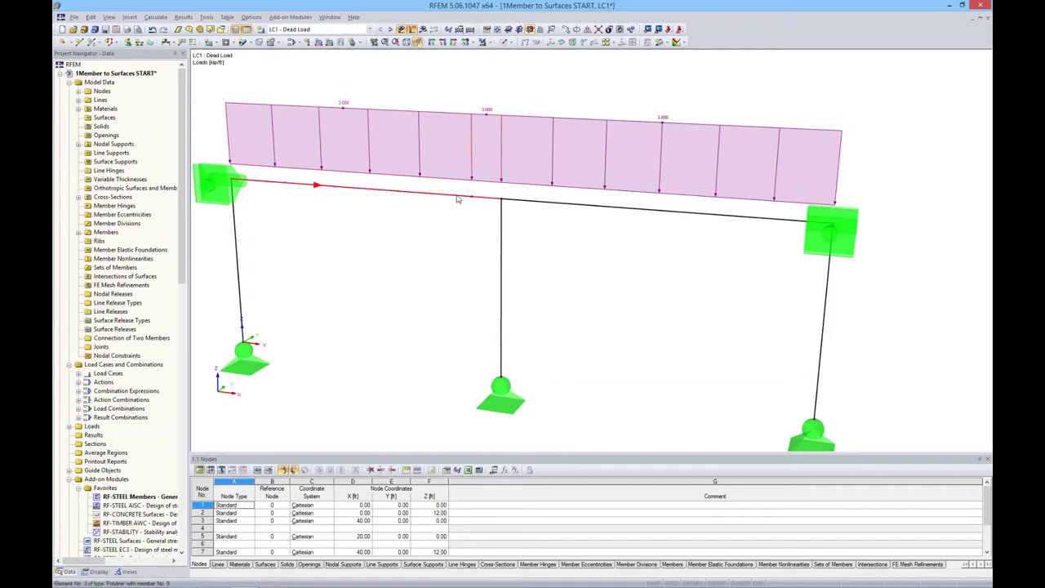
{"action": "left_click", "coordinate": [404, 46]}
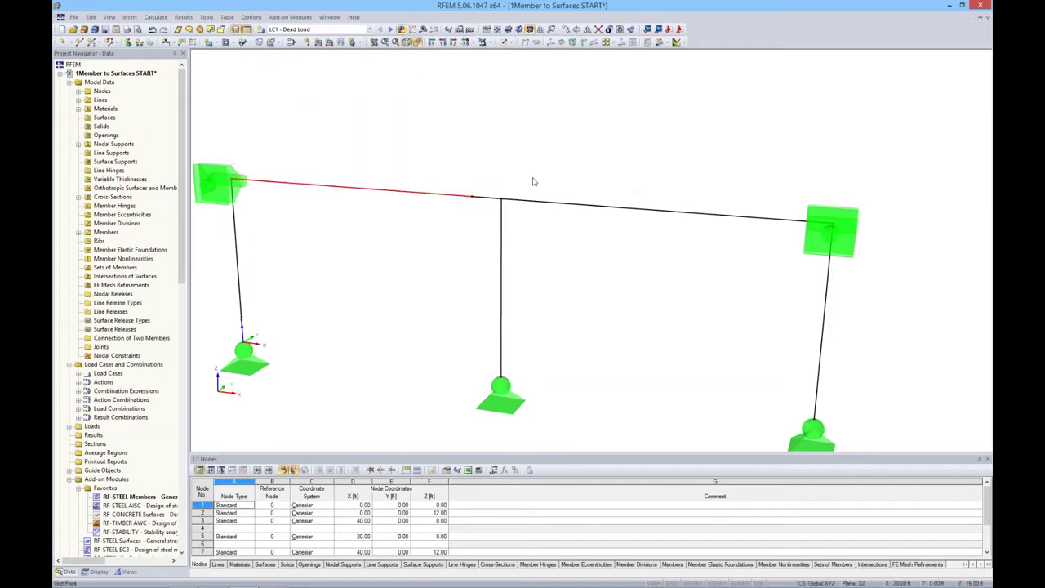
- Divide the right beam, member 8, with a node 2 ft from its start at the middle joint
{"action": "left_click", "coordinate": [537, 205]}
{"action": "right_click", "coordinate": [536, 204]}
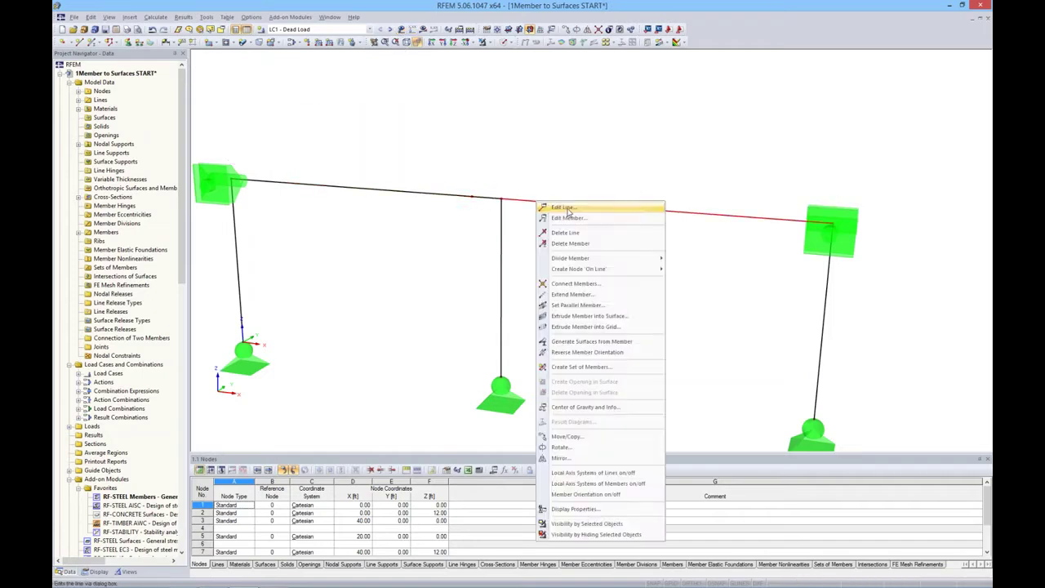
{"action": "mouse_move", "coordinate": [569, 258]}
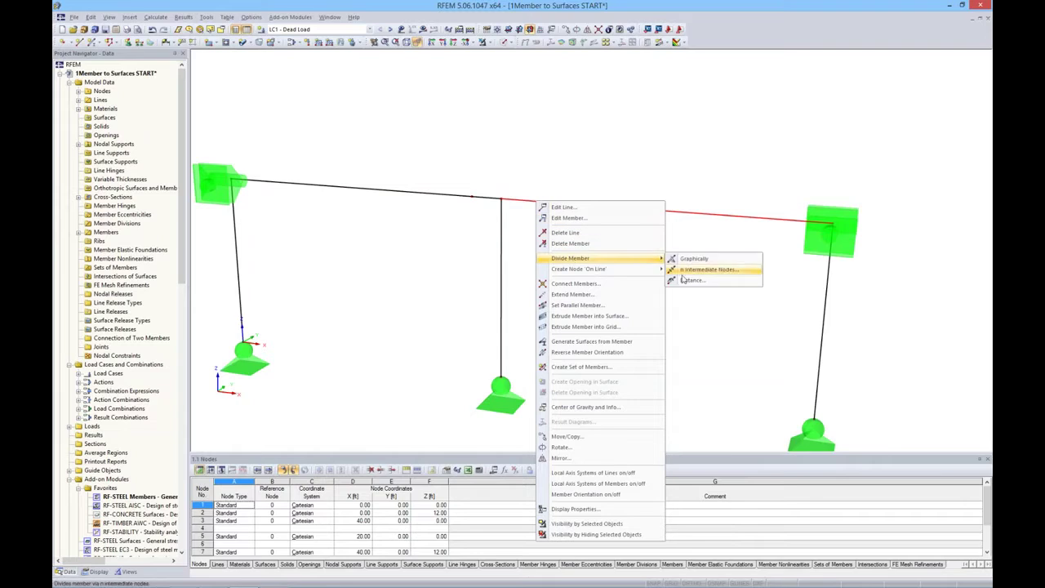
{"action": "left_click", "coordinate": [682, 279]}
{"action": "left_click_drag", "start_coordinate": [615, 175], "coordinate": [871, 120]}
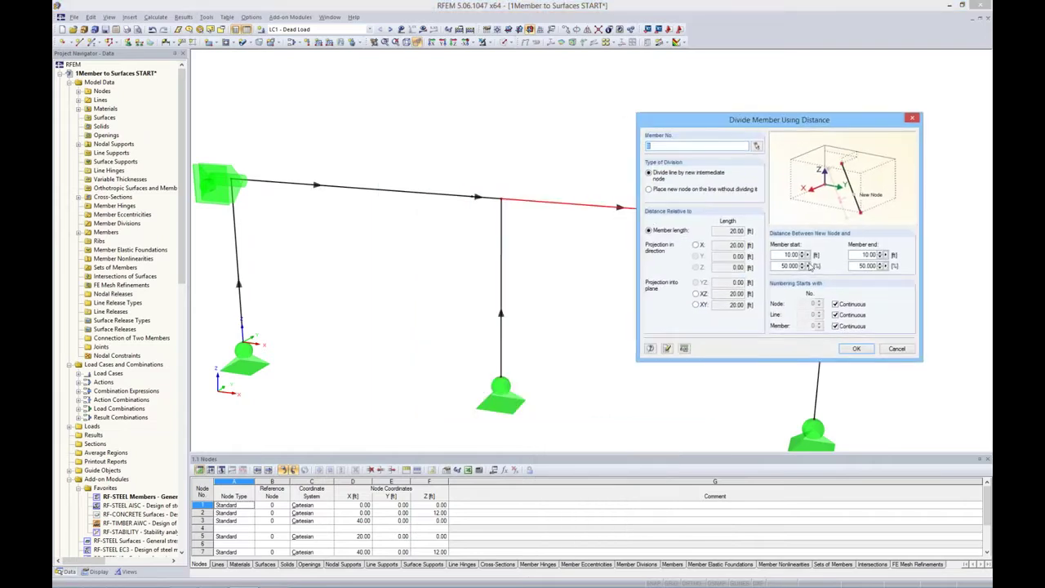
{"action": "type", "text": "8"}
{"action": "key", "text": "Tab"}
{"action": "type", "text": "2"}
{"action": "left_click", "coordinate": [864, 351]}
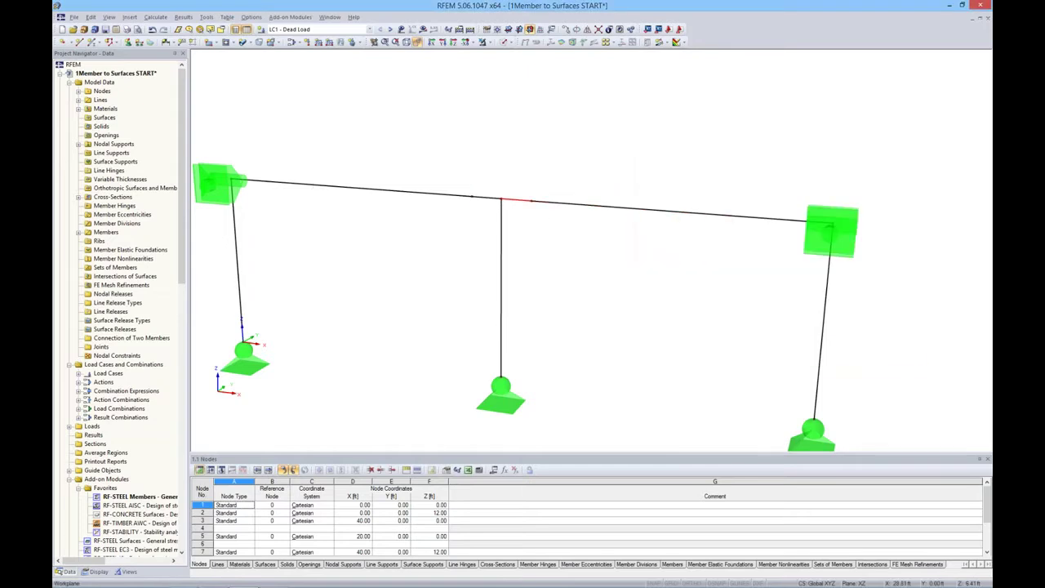
- Divide the middle column with a node 2 ft below its top, then clear the selection
{"action": "left_click", "coordinate": [500, 265]}
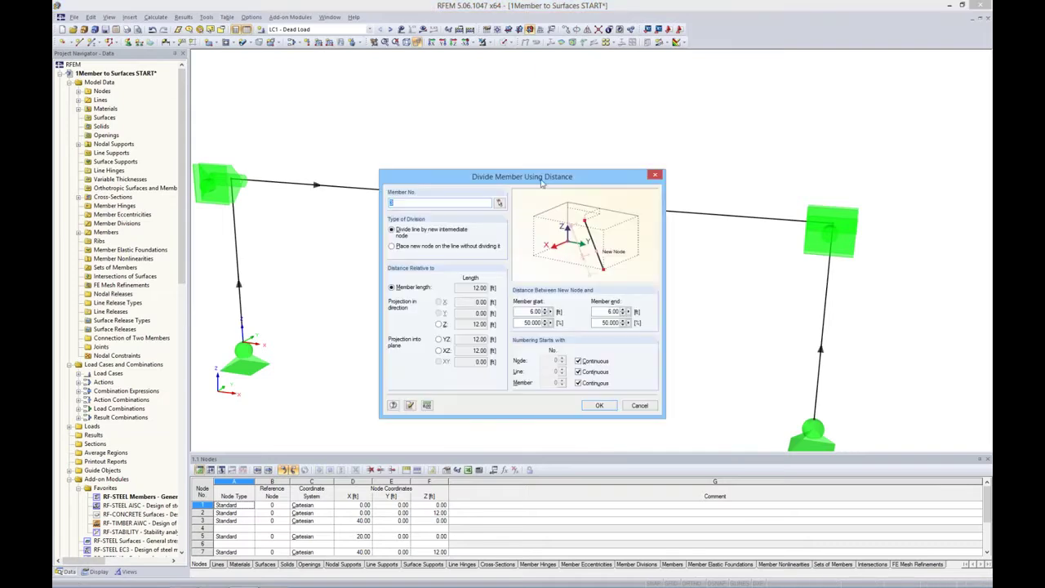
{"action": "left_click_drag", "start_coordinate": [542, 182], "coordinate": [702, 116]}
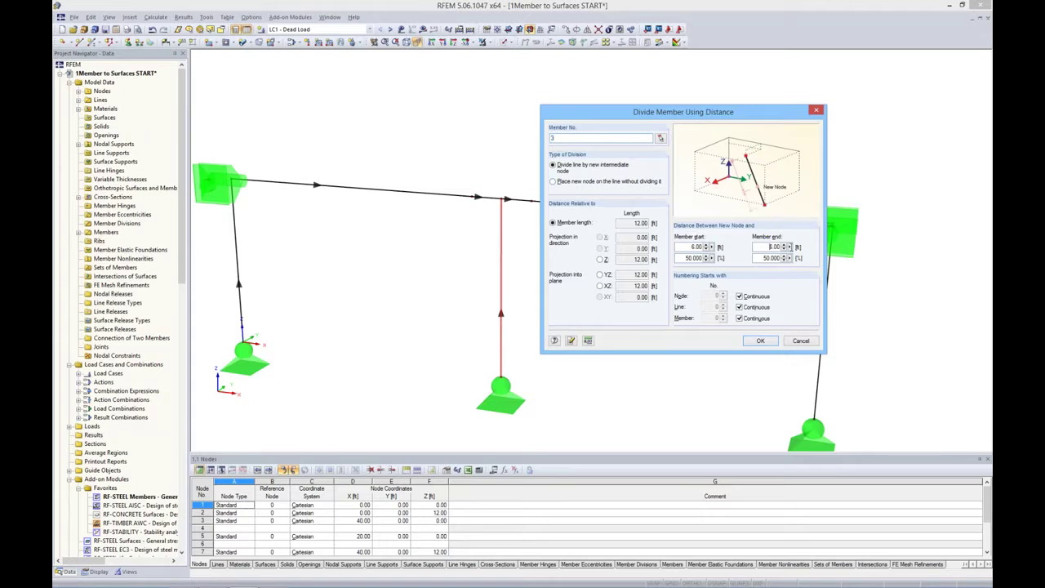
{"action": "left_click", "coordinate": [760, 341]}
{"action": "left_click", "coordinate": [563, 292]}
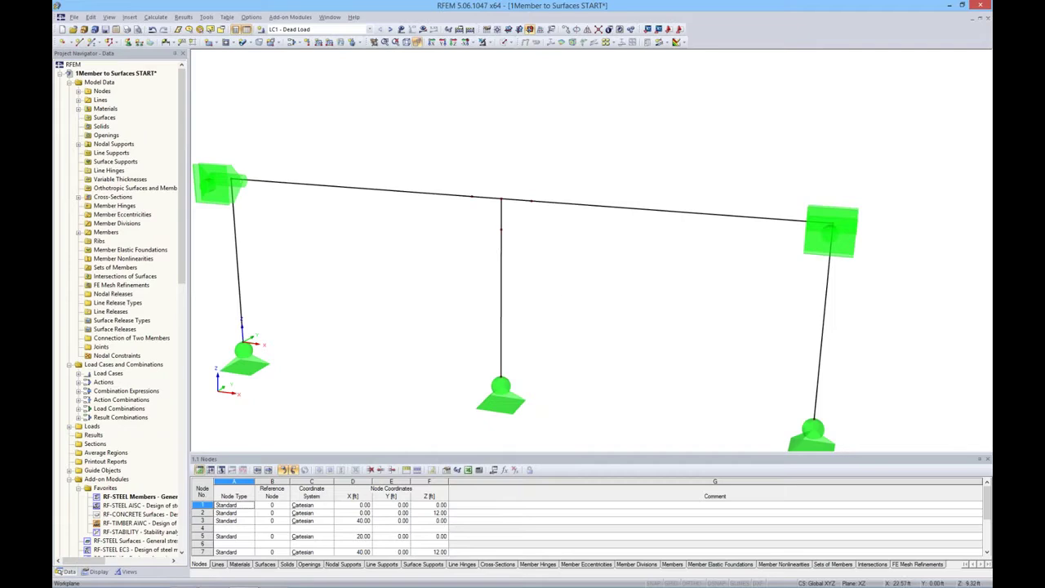
{"action": "middle_click_drag", "start_coordinate": [563, 292], "coordinate": [530, 269], "text": "ctrl"}
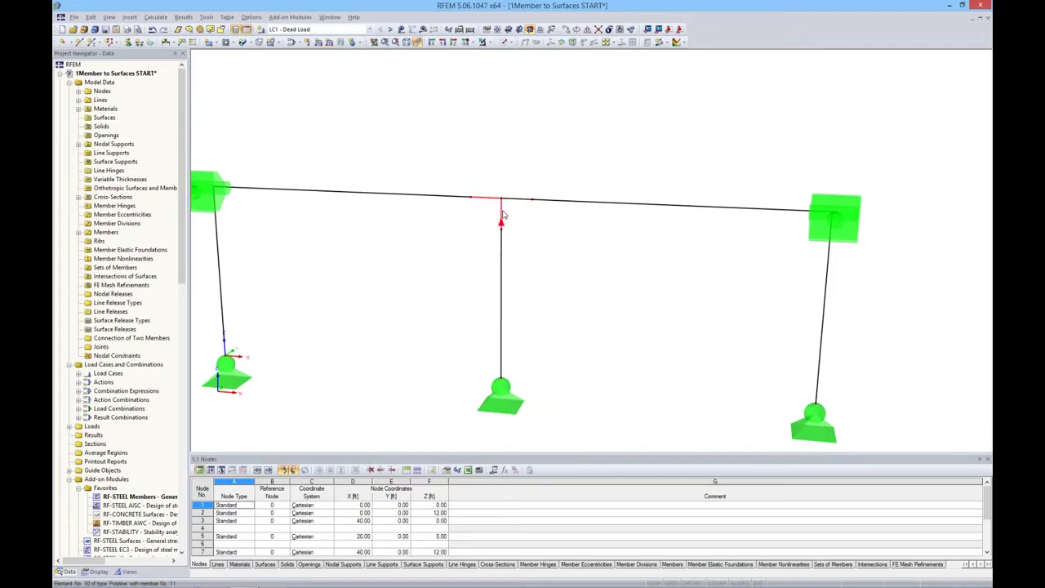
- Display members as solid sections and select the members at the middle column top
{"action": "left_click", "coordinate": [507, 41]}
{"action": "left_click", "coordinate": [555, 79]}
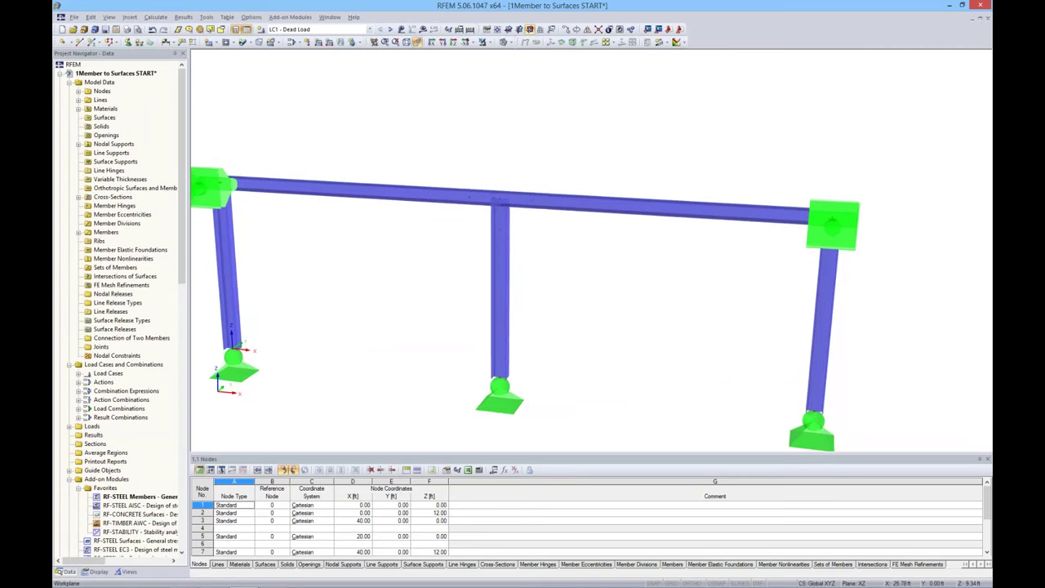
{"action": "left_click_drag", "start_coordinate": [452, 160], "coordinate": [550, 249]}
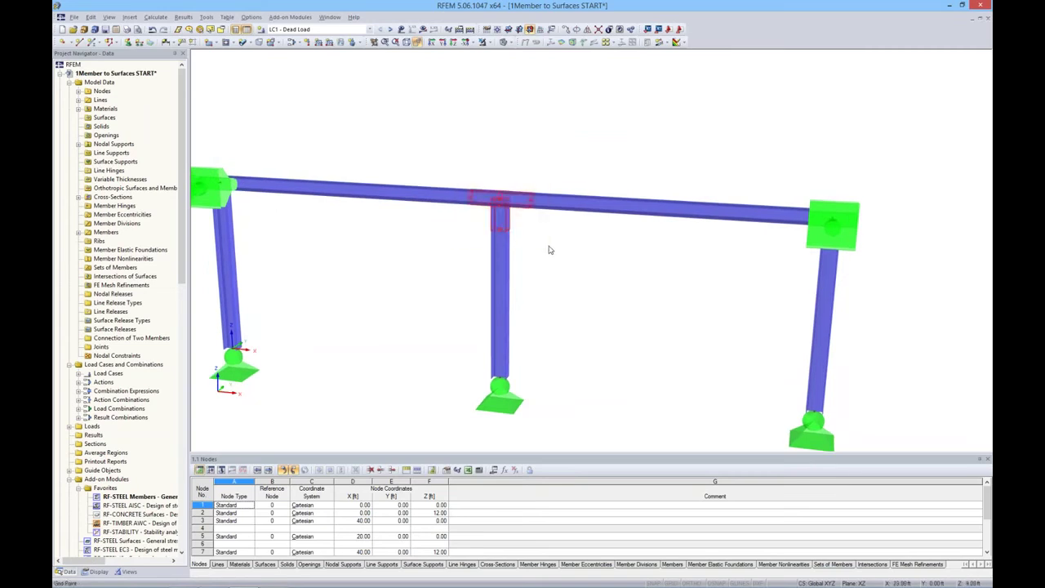
{"action": "left_click_drag", "start_coordinate": [439, 160], "coordinate": [559, 251]}
{"action": "mouse_move", "coordinate": [446, 170]}
{"action": "left_mouse_down"}
{"action": "mouse_move", "coordinate": [597, 263]}
{"action": "mouse_move", "coordinate": [478, 205]}
{"action": "mouse_move", "coordinate": [426, 149]}
{"action": "left_mouse_up"}
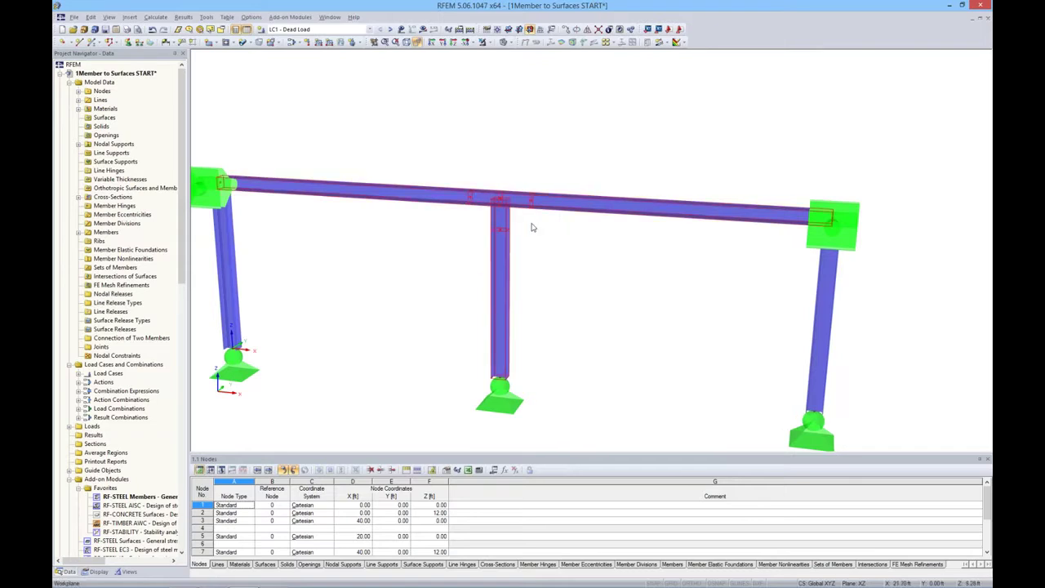
{"action": "left_click", "coordinate": [467, 166]}
{"action": "mouse_move", "coordinate": [439, 144]}
{"action": "left_mouse_down"}
{"action": "mouse_move", "coordinate": [554, 248]}
{"action": "mouse_move", "coordinate": [555, 139]}
{"action": "left_mouse_up"}
{"action": "middle_click_drag", "start_coordinate": [569, 145], "coordinate": [539, 146], "text": "ctrl"}
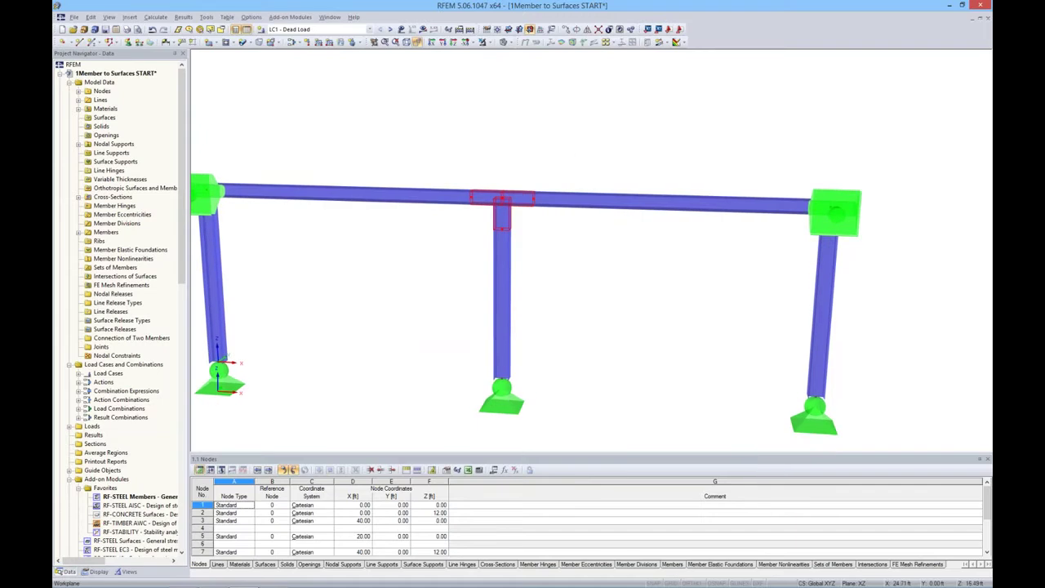
- Show only the selected junction members, then select the T-junction members at the beam centre
{"action": "left_click", "coordinate": [489, 43]}
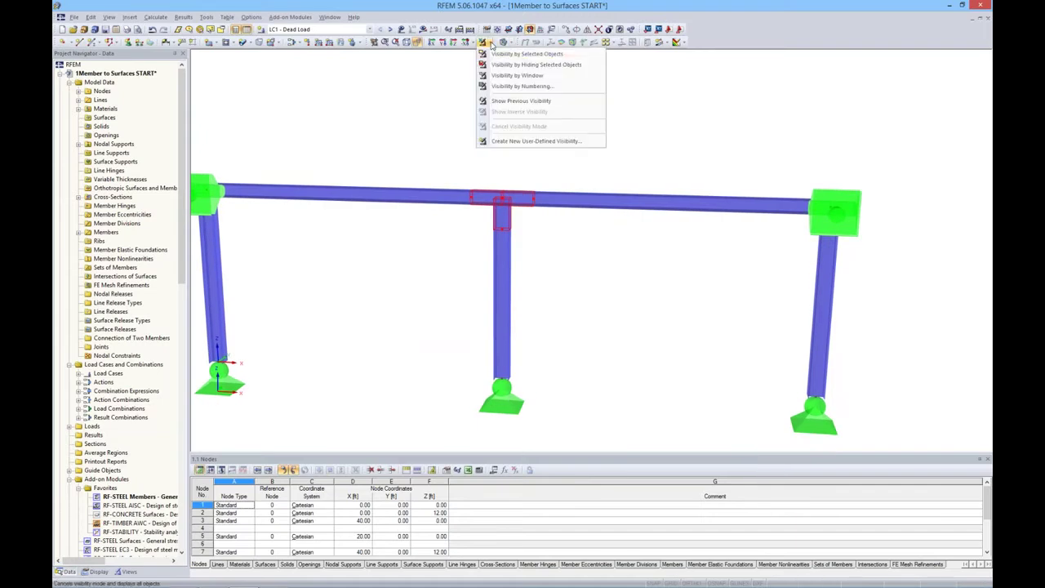
{"action": "left_click", "coordinate": [499, 57]}
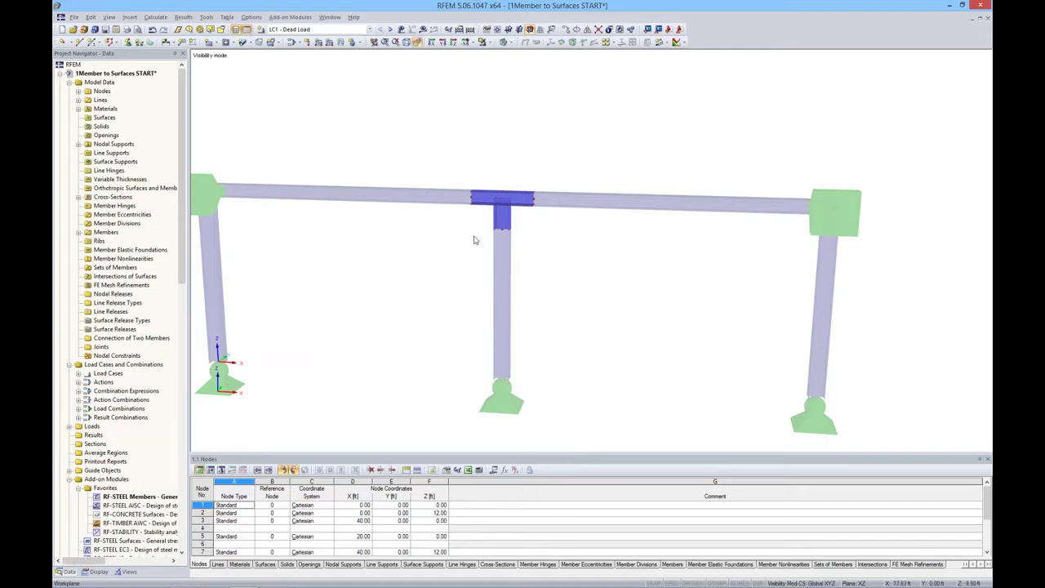
{"action": "mouse_move", "coordinate": [555, 239]}
{"action": "middle_mouse_down", "text": "ctrl"}
{"action": "mouse_move", "coordinate": [587, 261]}
{"action": "mouse_move", "coordinate": [578, 221]}
{"action": "mouse_move", "coordinate": [568, 243]}
{"action": "middle_mouse_up", "text": "ctrl"}
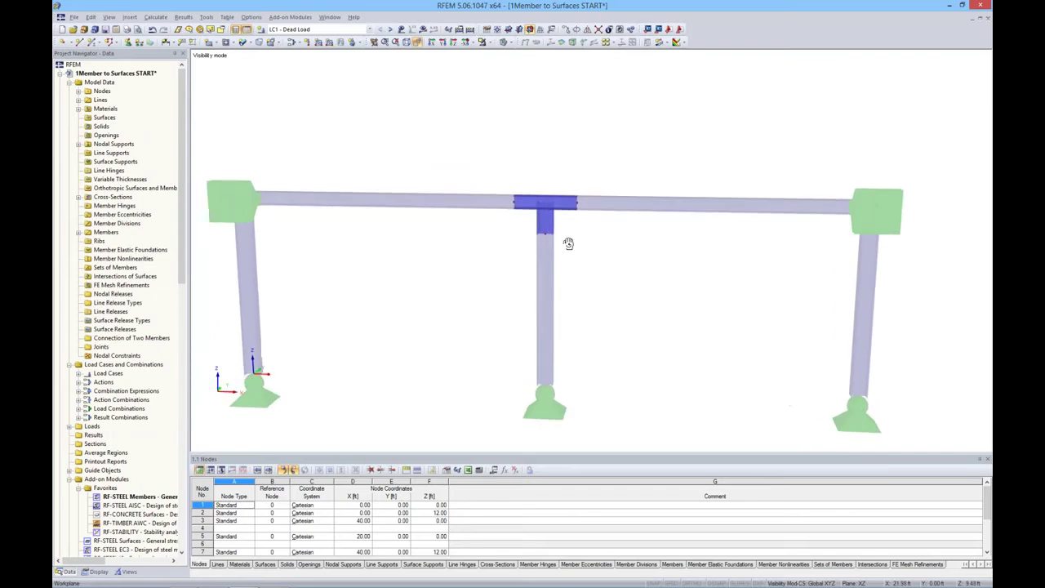
{"action": "left_click_drag", "start_coordinate": [492, 163], "coordinate": [613, 262]}
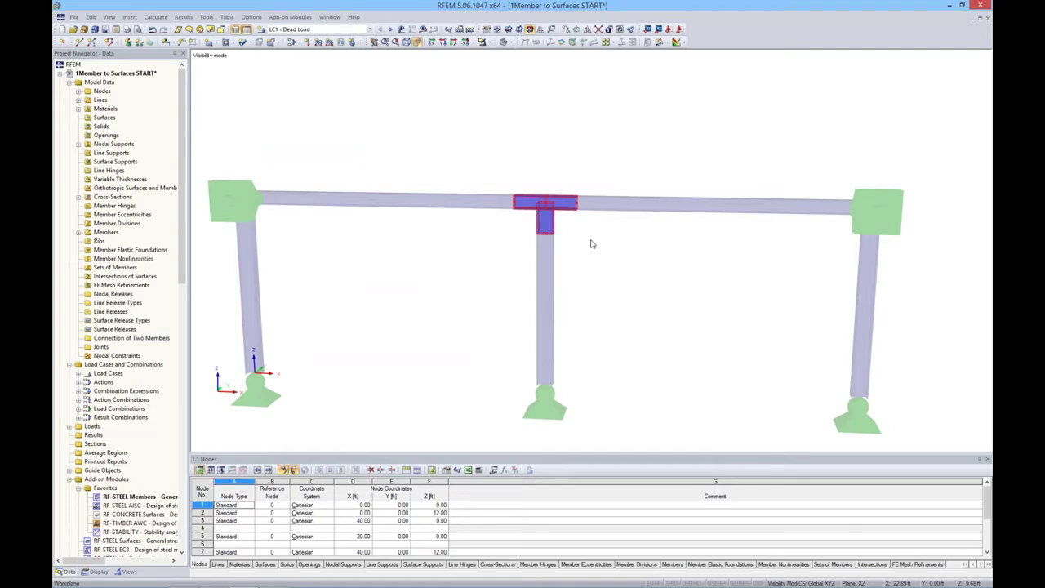
- Generate plate surfaces from the selected T-junction members
{"action": "right_click", "coordinate": [569, 207]}
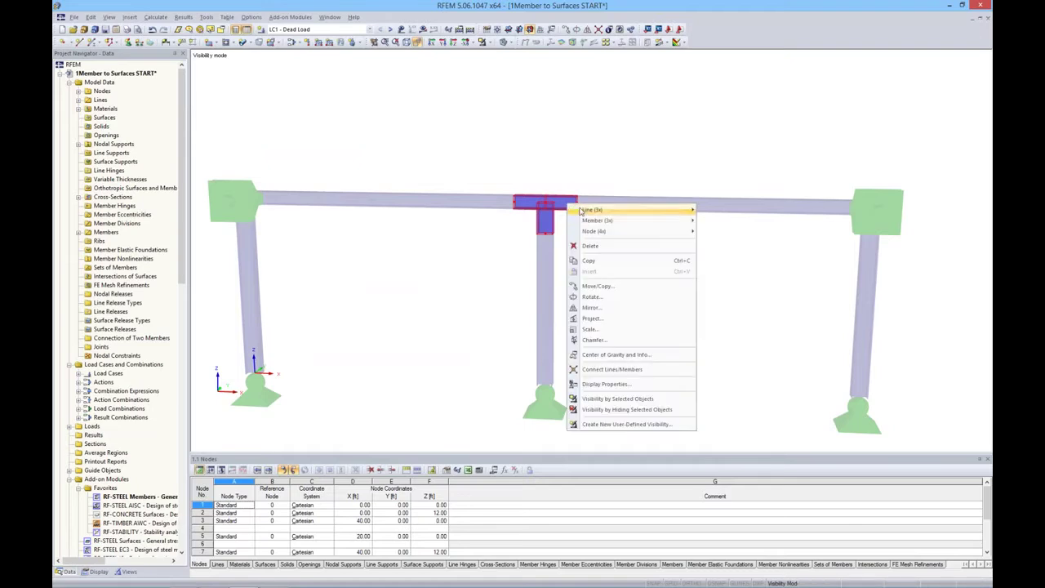
{"action": "mouse_move", "coordinate": [597, 220]}
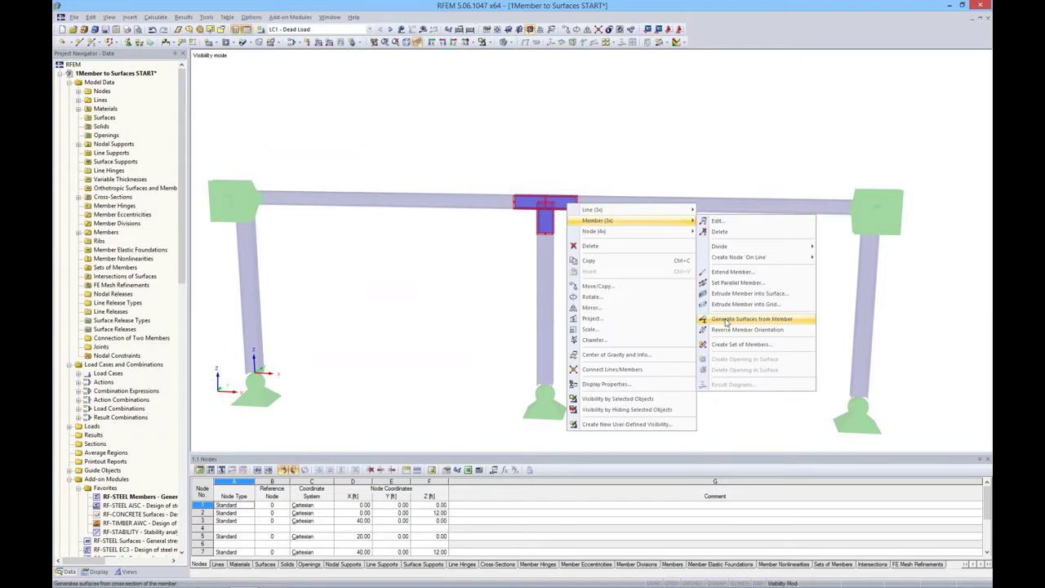
{"action": "left_click", "coordinate": [725, 320]}
{"action": "middle_click_drag", "start_coordinate": [726, 321], "coordinate": [618, 254], "text": "ctrl"}
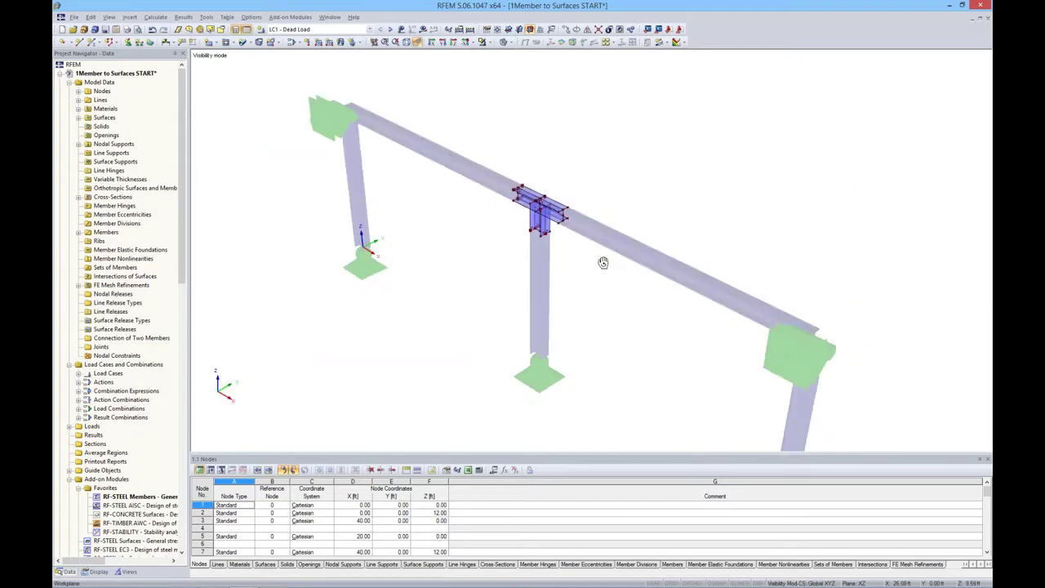
- Show the frame members as thin lines and zoom in on the new plates
{"action": "left_click", "coordinate": [510, 44]}
{"action": "left_click", "coordinate": [519, 57]}
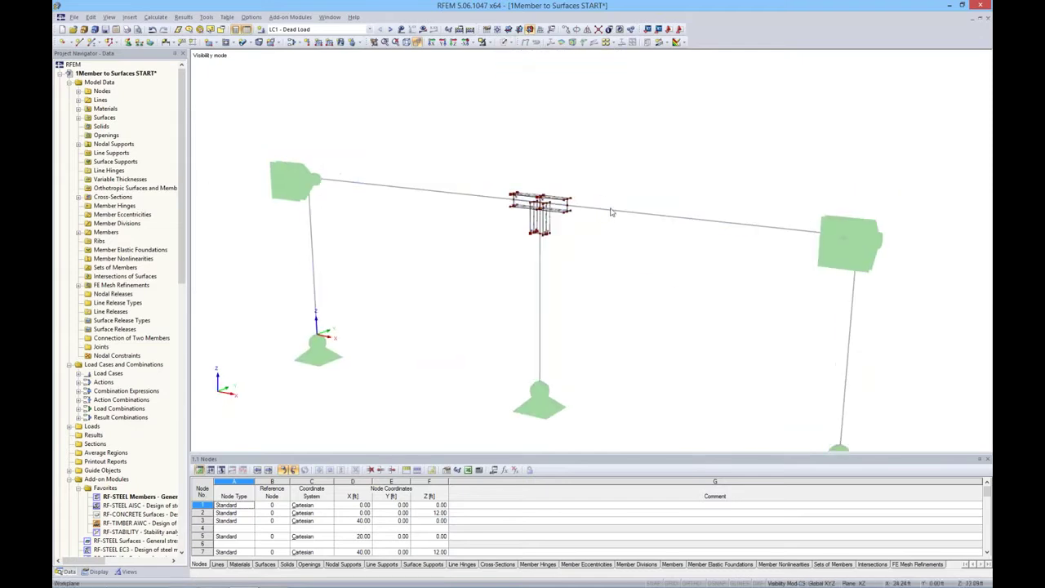
{"action": "scroll", "coordinate": [620, 228], "scroll_direction": "up", "scroll_amount": 2}
{"action": "scroll", "coordinate": [604, 249], "scroll_direction": "up", "scroll_amount": 3}
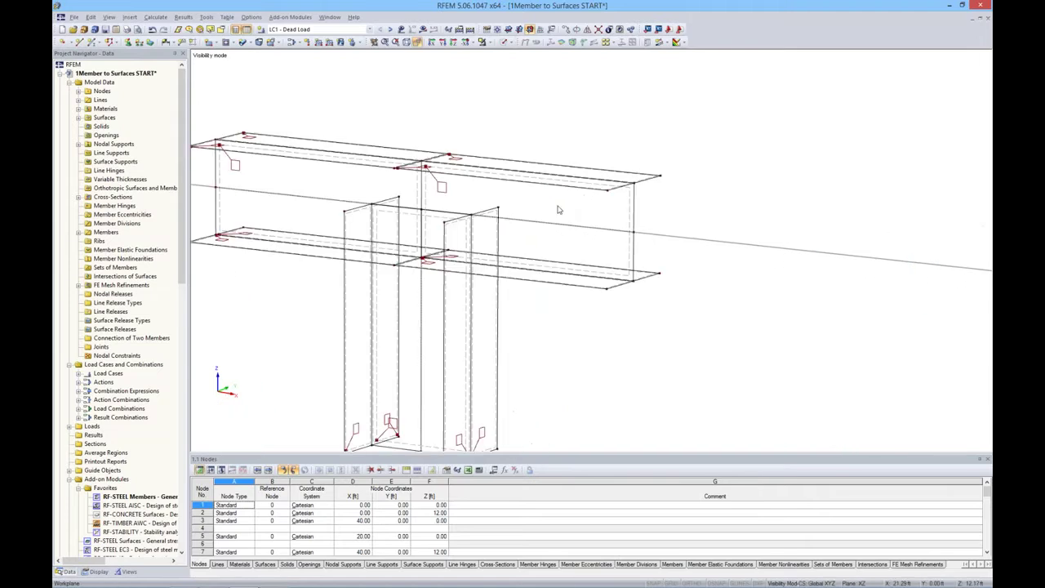
{"action": "scroll", "coordinate": [594, 263], "scroll_direction": "up", "scroll_amount": 1}
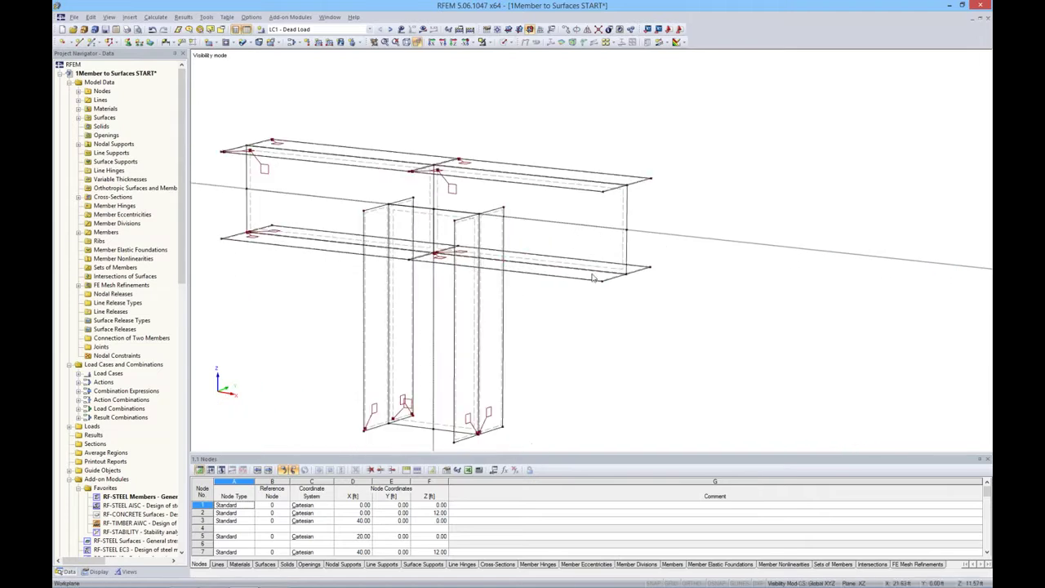
- Set the thickness of junction surfaces 5 and 1 to 0.63 in
{"action": "double_click", "coordinate": [532, 206]}
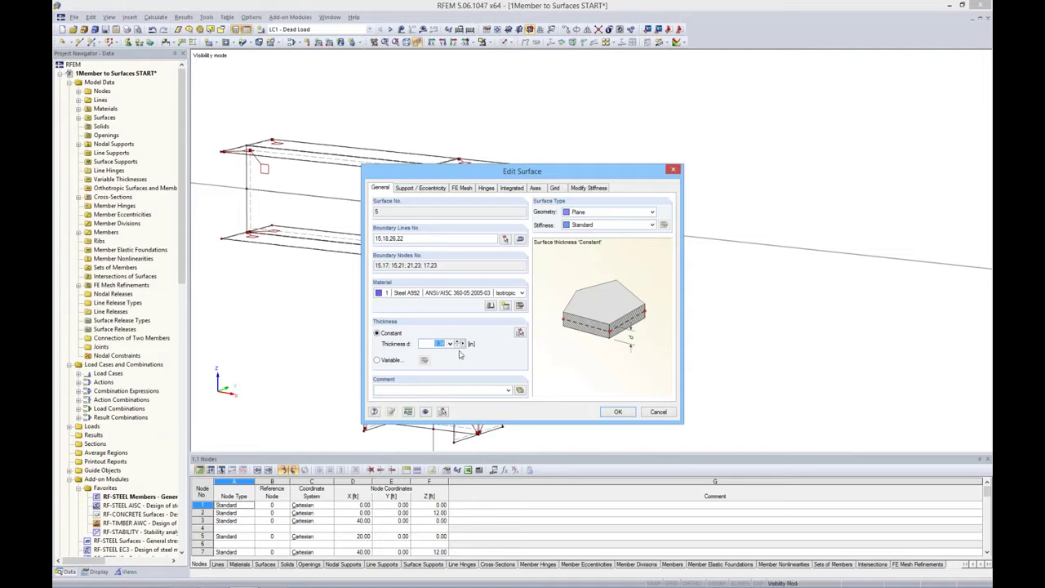
{"action": "left_click", "coordinate": [618, 412]}
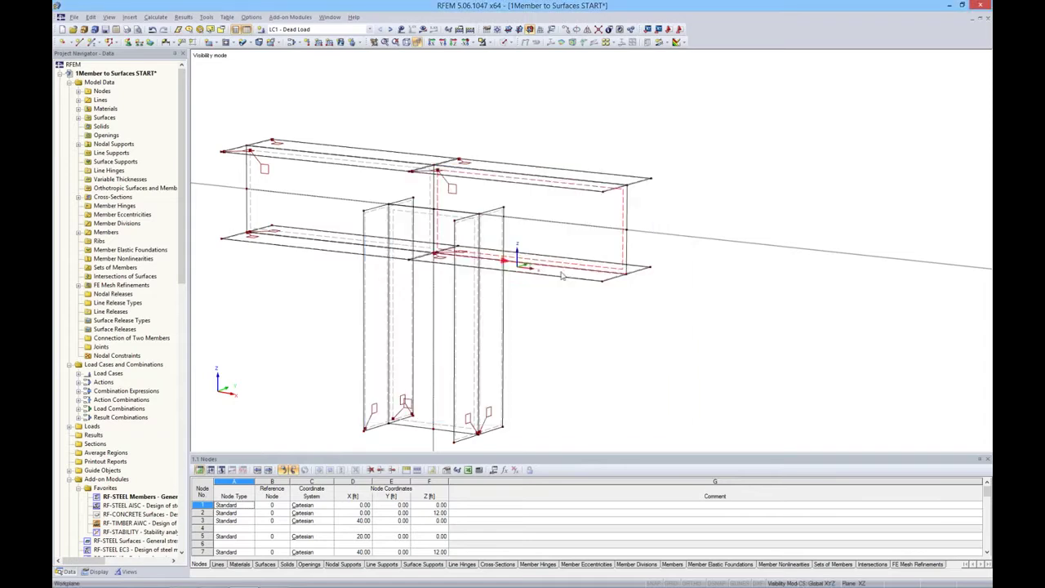
{"action": "middle_click_drag", "start_coordinate": [592, 254], "coordinate": [584, 319], "text": "ctrl"}
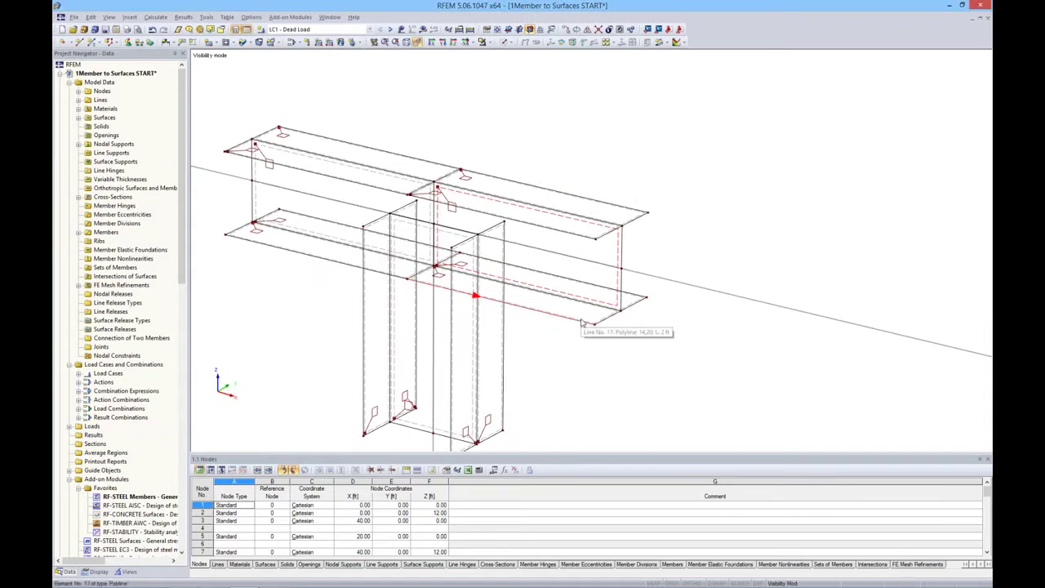
{"action": "scroll", "coordinate": [582, 323], "scroll_direction": "up", "scroll_amount": 5}
{"action": "double_click", "coordinate": [520, 306]}
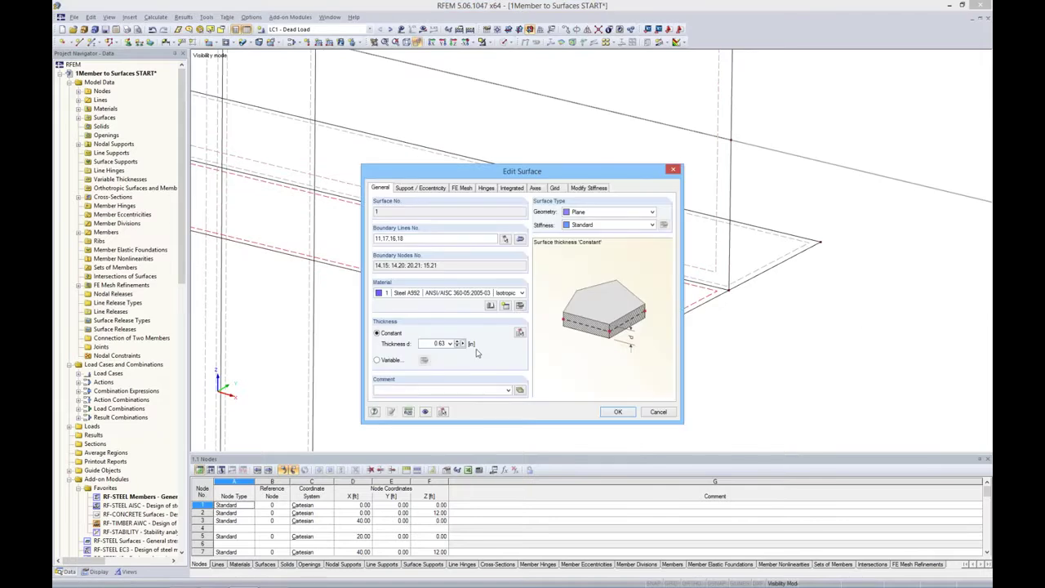
{"action": "left_click", "coordinate": [620, 414]}
- Select the two column plates to gather their top nodes 38–43
{"action": "scroll", "coordinate": [678, 281], "scroll_direction": "down", "scroll_amount": 2}
{"action": "scroll", "coordinate": [679, 281], "scroll_direction": "down", "scroll_amount": 2}
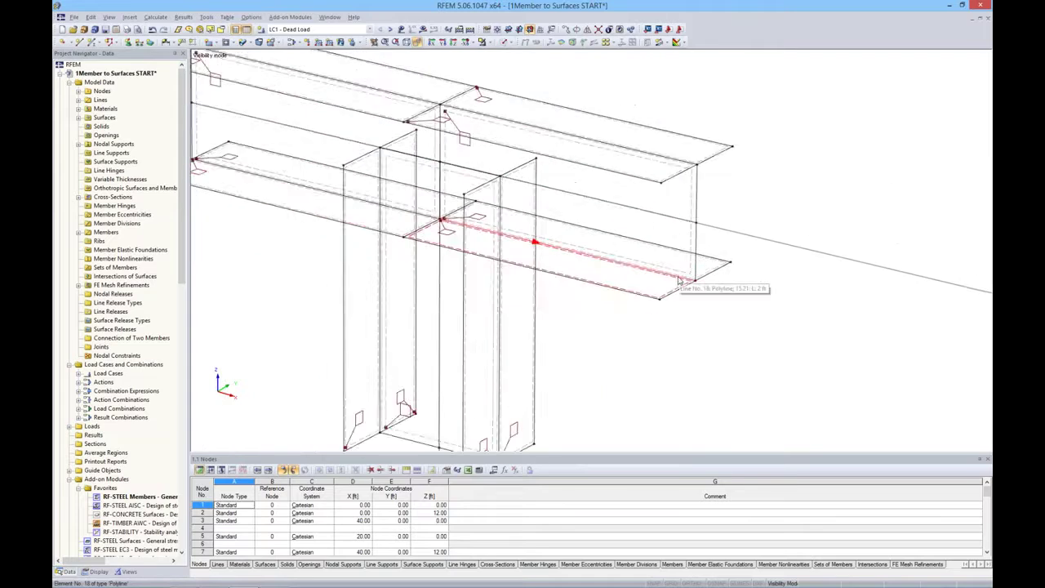
{"action": "scroll", "coordinate": [677, 281], "scroll_direction": "down", "scroll_amount": 1}
{"action": "scroll", "coordinate": [678, 282], "scroll_direction": "down", "scroll_amount": 1}
{"action": "scroll", "coordinate": [678, 281], "scroll_direction": "down", "scroll_amount": 1}
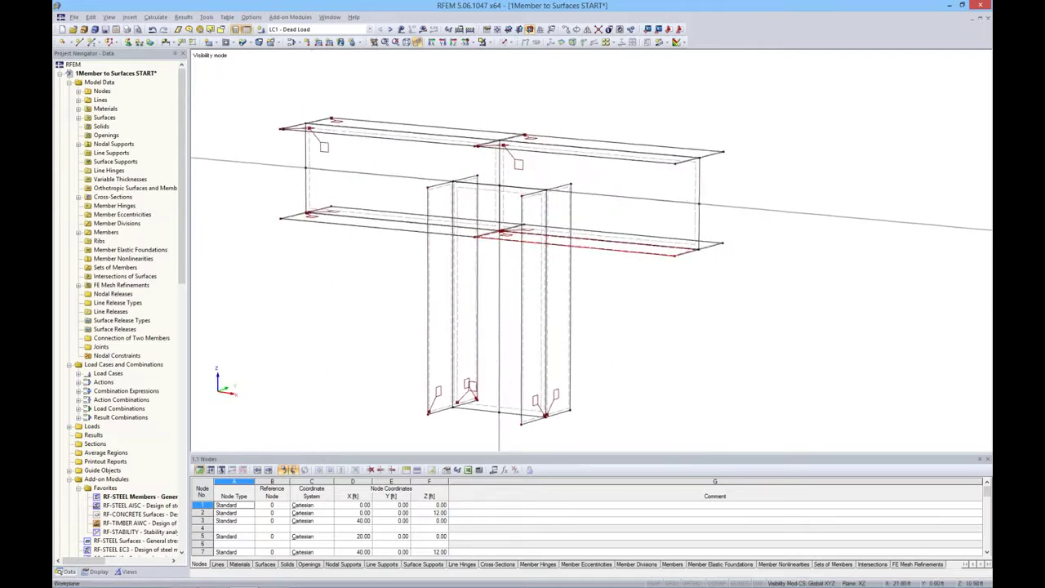
{"action": "middle_click_drag", "start_coordinate": [490, 229], "coordinate": [466, 203], "text": "ctrl"}
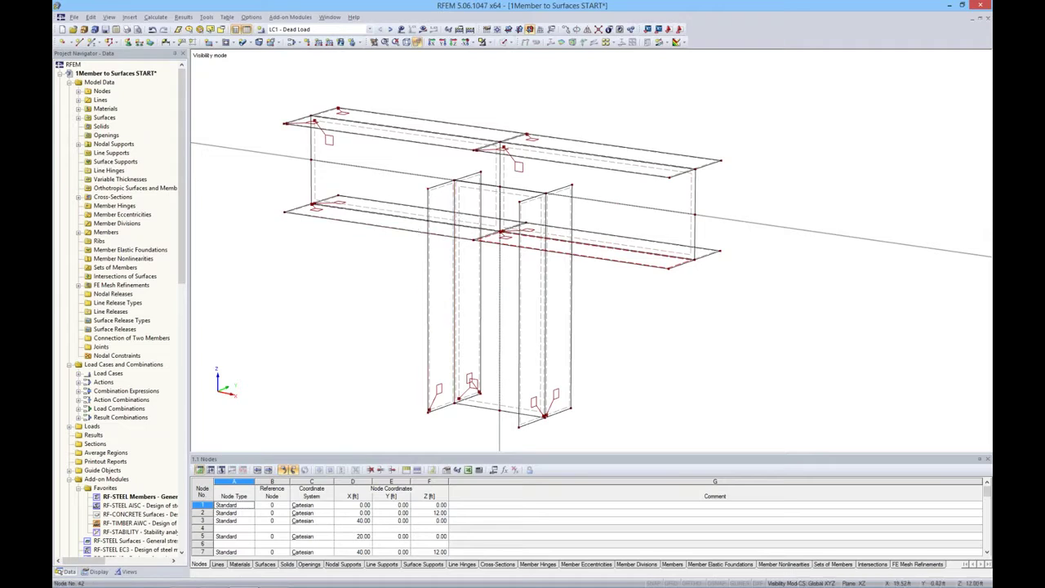
{"action": "left_click", "coordinate": [457, 194]}
{"action": "left_click", "coordinate": [528, 200], "text": "ctrl"}
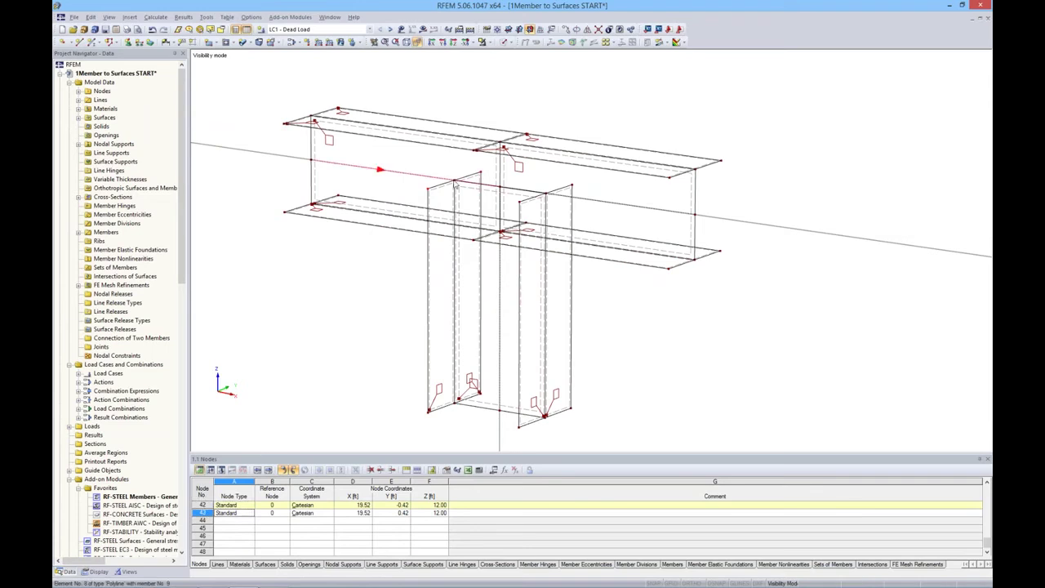
- Add nodes 38–40 and set up a Move/Copy with dx 0 and dz −0.40 ft
{"action": "left_click", "coordinate": [545, 197], "text": "ctrl"}
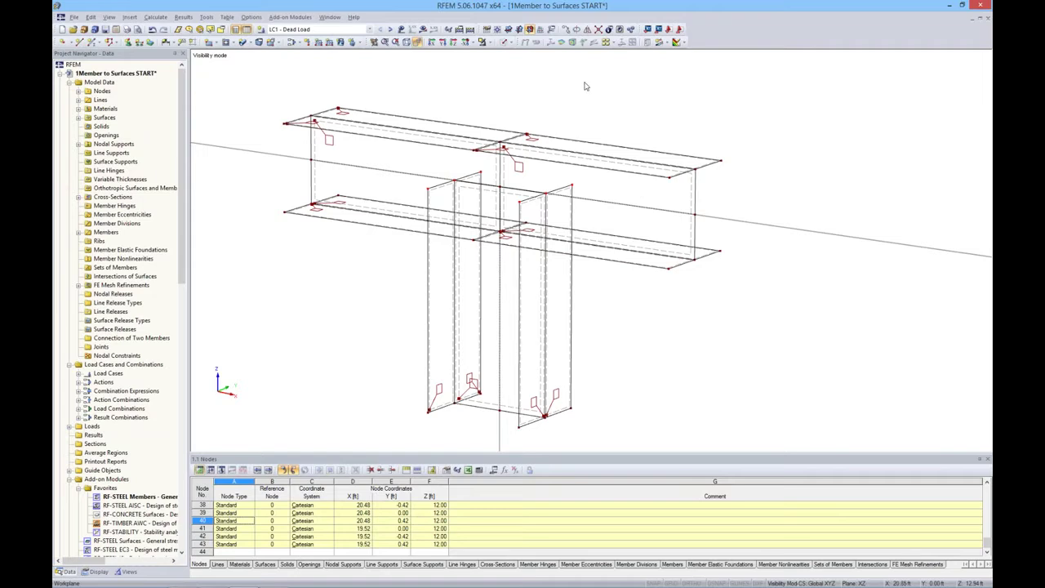
{"action": "left_click", "coordinate": [564, 30]}
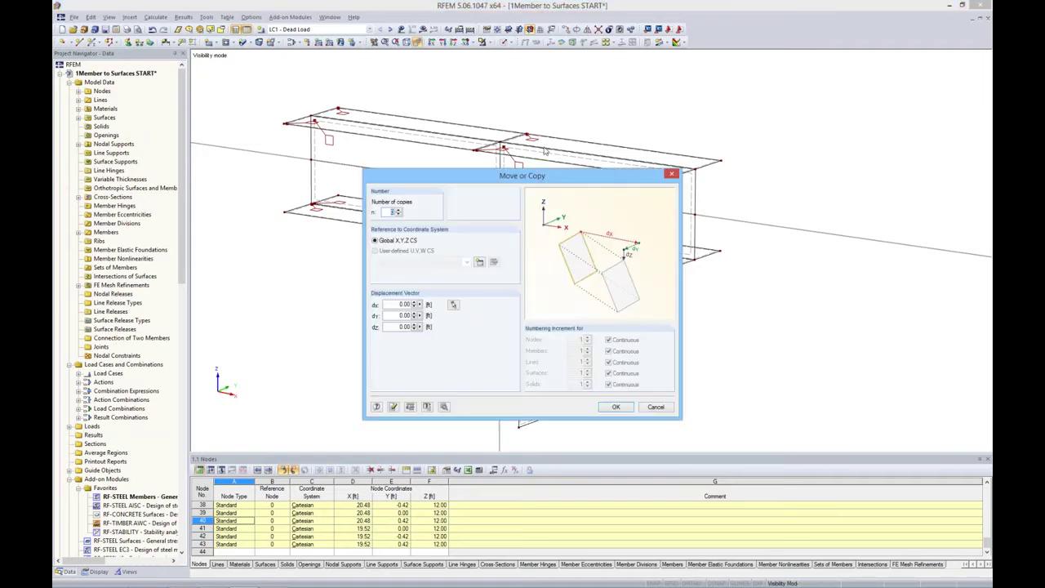
{"action": "left_click_drag", "start_coordinate": [545, 176], "coordinate": [772, 102]}
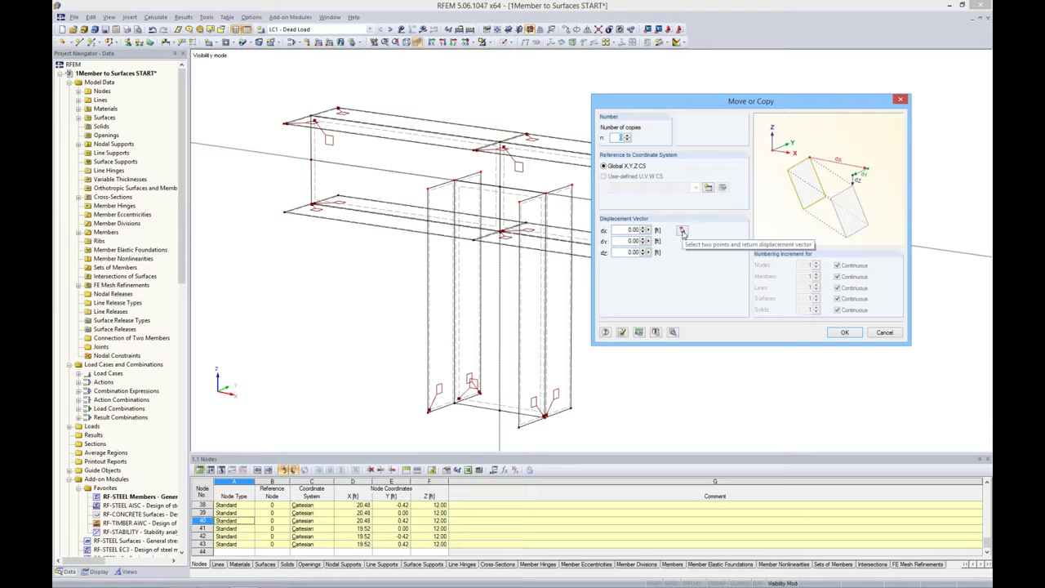
{"action": "left_click", "coordinate": [682, 231]}
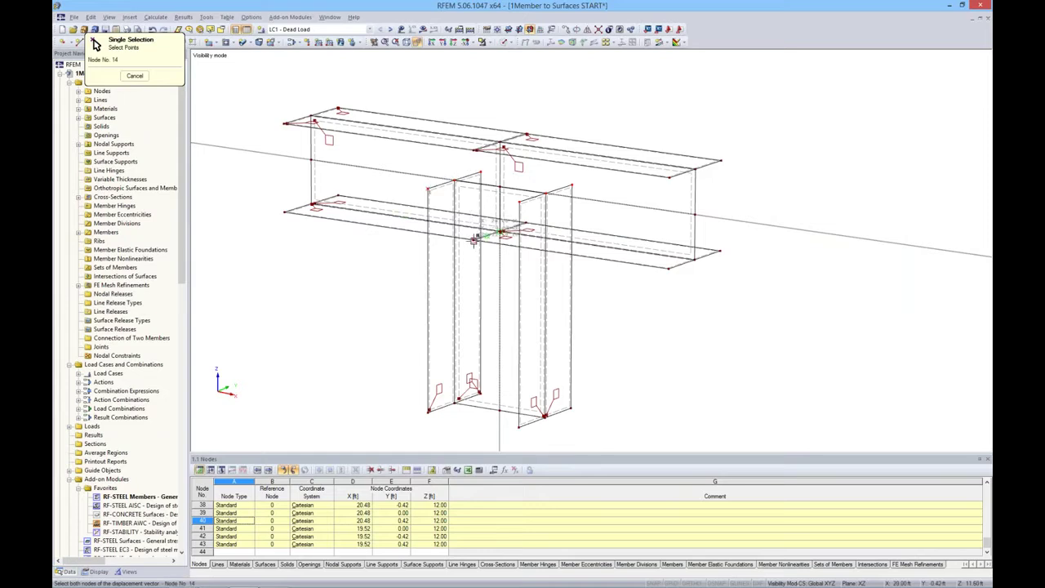
{"action": "left_click", "coordinate": [503, 233]}
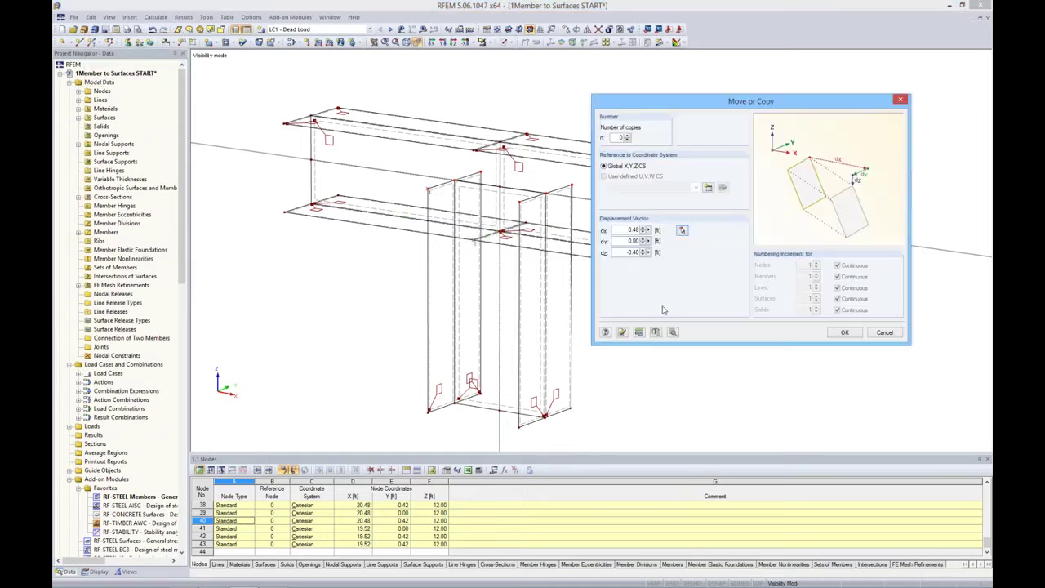
{"action": "double_click", "coordinate": [622, 231]}
{"action": "type", "text": "00"}
- Apply the 0.40 ft downward node move, rotate toward the front, and list new surface shapes
{"action": "left_click", "coordinate": [840, 332]}
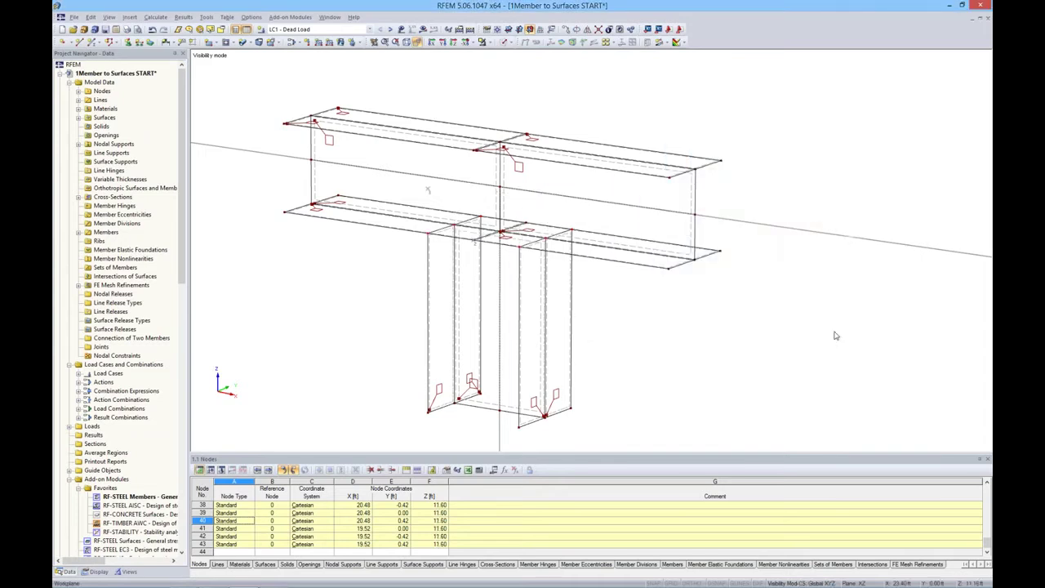
{"action": "mouse_move", "coordinate": [606, 293]}
{"action": "middle_mouse_down", "text": "ctrl"}
{"action": "mouse_move", "coordinate": [630, 305]}
{"action": "mouse_move", "coordinate": [725, 208]}
{"action": "mouse_move", "coordinate": [750, 236]}
{"action": "mouse_move", "coordinate": [738, 252]}
{"action": "mouse_move", "coordinate": [623, 275]}
{"action": "mouse_move", "coordinate": [611, 297]}
{"action": "mouse_move", "coordinate": [628, 270]}
{"action": "mouse_move", "coordinate": [635, 281]}
{"action": "middle_mouse_up", "text": "ctrl"}
{"action": "mouse_move", "coordinate": [740, 275]}
{"action": "middle_mouse_down", "text": "ctrl"}
{"action": "mouse_move", "coordinate": [718, 269]}
{"action": "mouse_move", "coordinate": [733, 243]}
{"action": "middle_mouse_up", "text": "ctrl"}
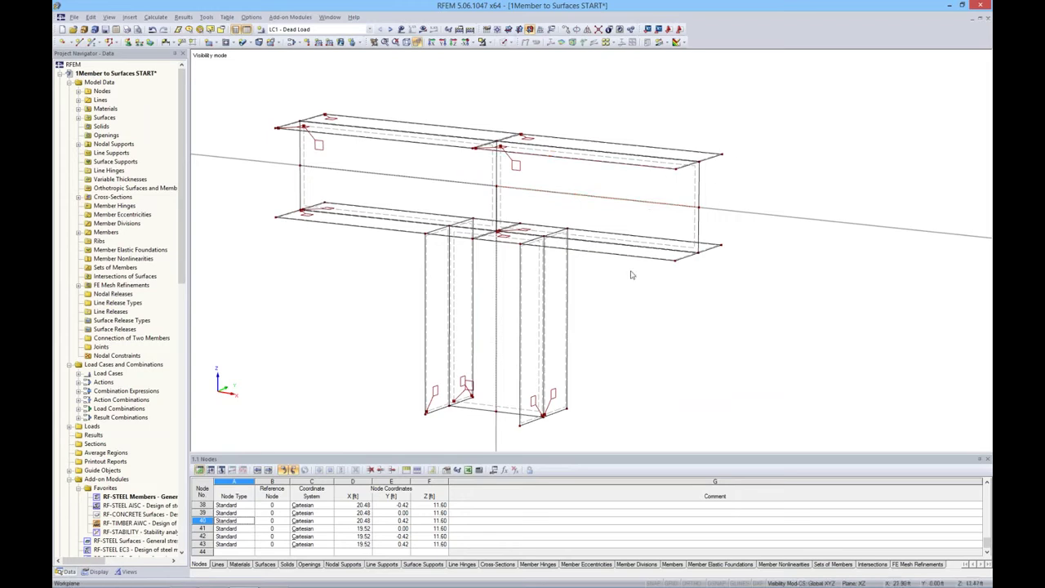
{"action": "left_click", "coordinate": [216, 44]}
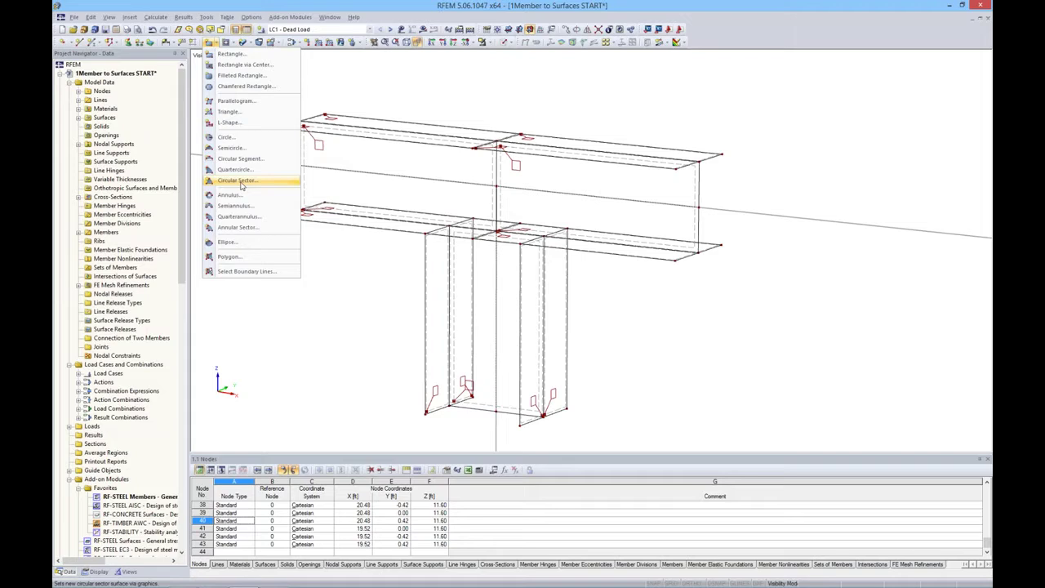
- Start a new Polygon surface with its stiffness set to Rigid
{"action": "left_click", "coordinate": [230, 256]}
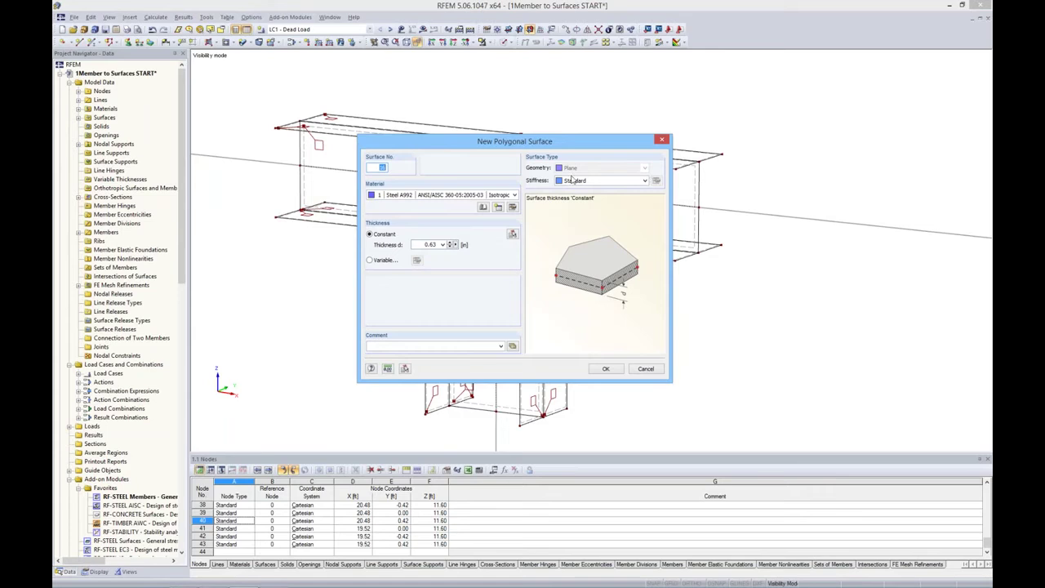
{"action": "left_click", "coordinate": [644, 183]}
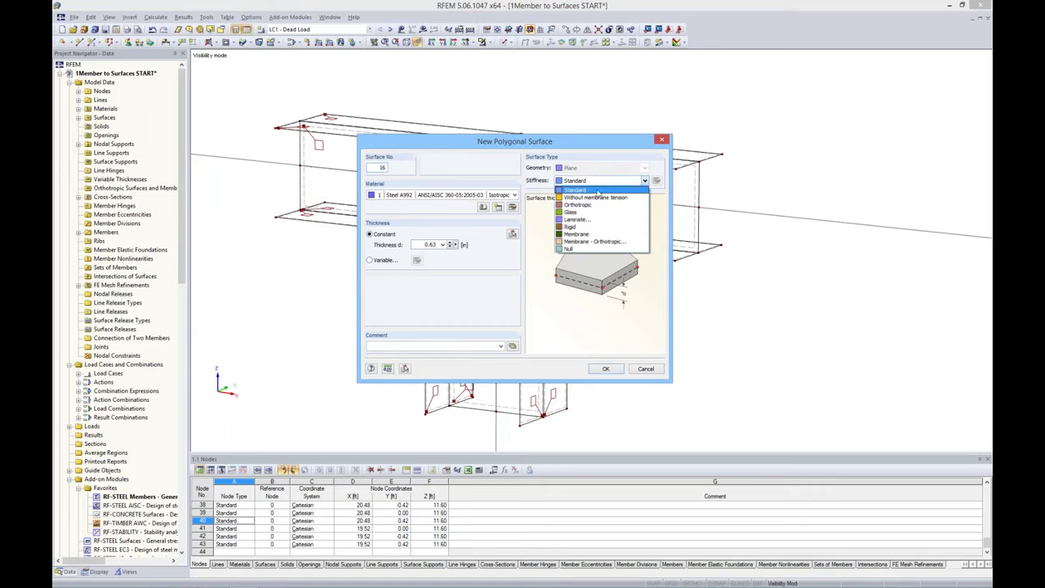
{"action": "left_click", "coordinate": [571, 229]}
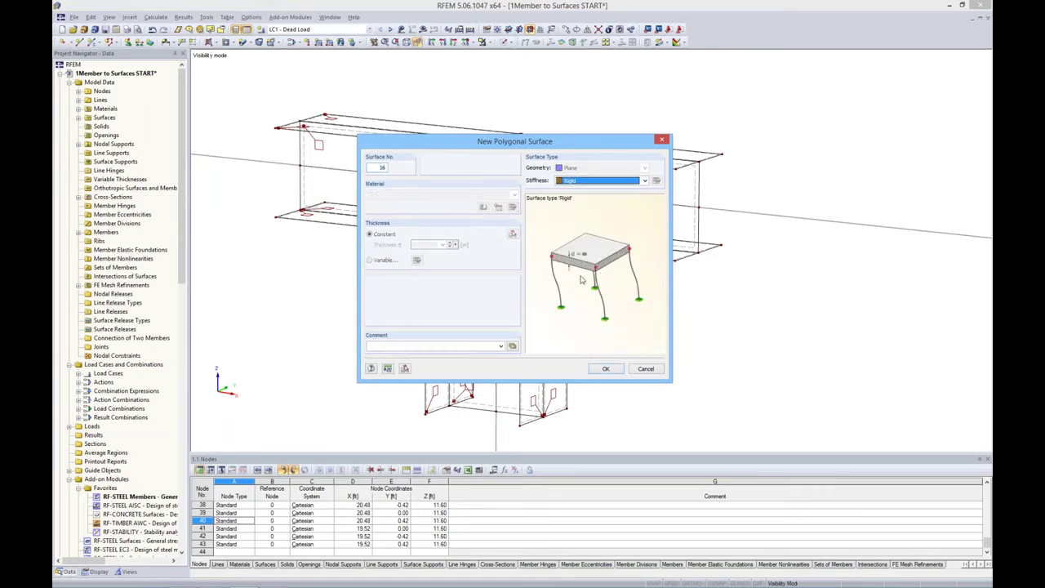
{"action": "left_click", "coordinate": [604, 369]}
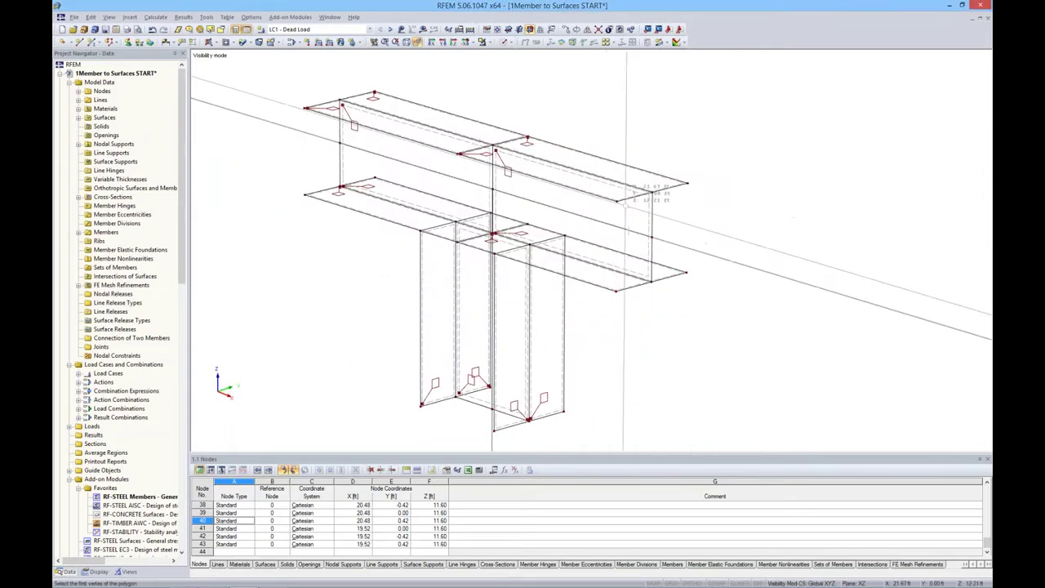
- Draw the rigid polygonal surface through four corners of the beam's end face
{"action": "left_click", "coordinate": [616, 200]}
{"action": "left_click", "coordinate": [688, 183]}
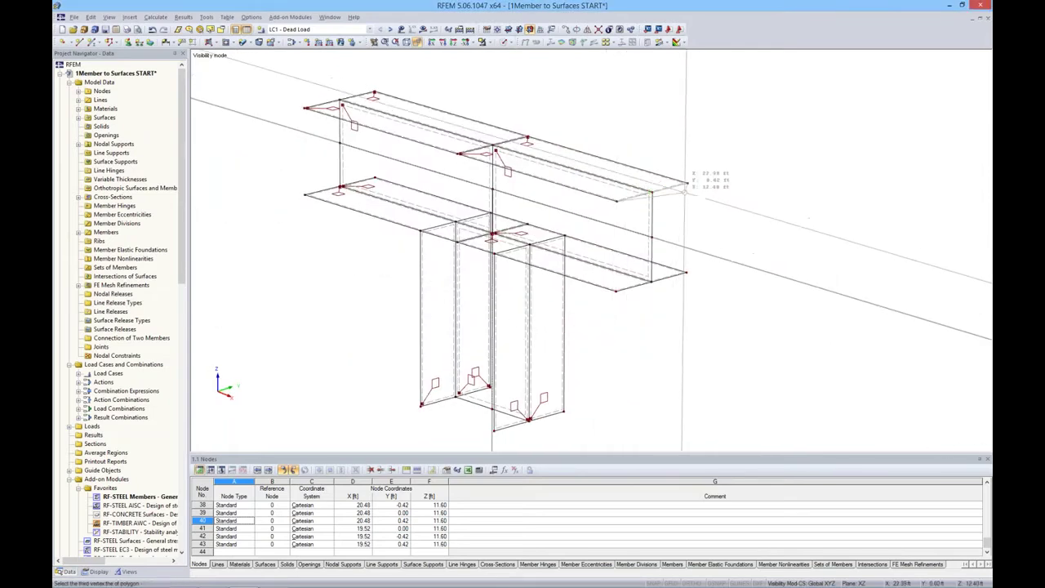
{"action": "left_click", "coordinate": [614, 289]}
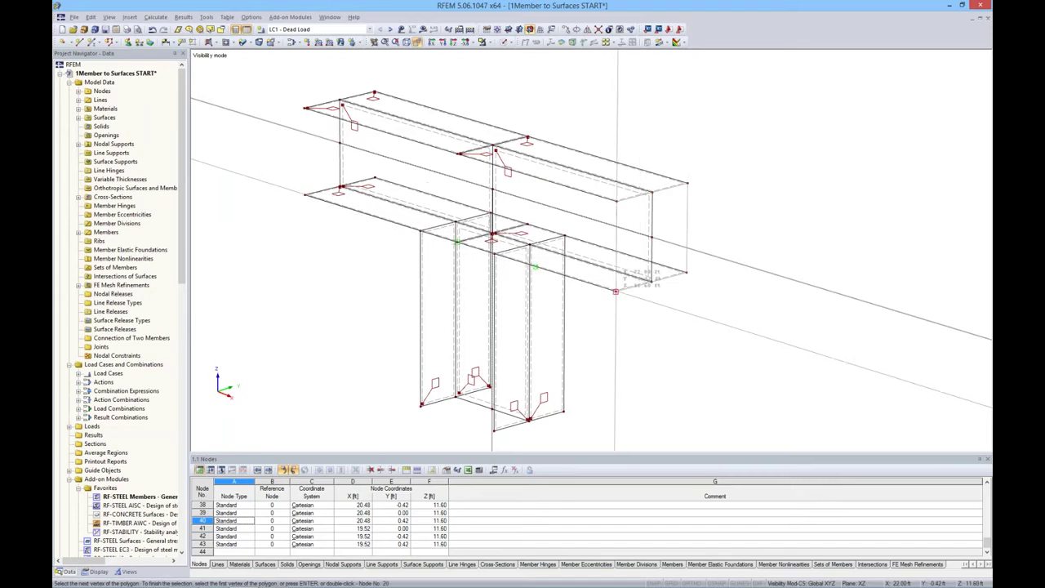
{"action": "left_click", "coordinate": [687, 272]}
{"action": "key", "text": "Return"}
- Orbit to a higher oblique view and trace a polygon on three box corners
{"action": "middle_click_drag", "start_coordinate": [666, 257], "coordinate": [491, 193], "text": "ctrl"}
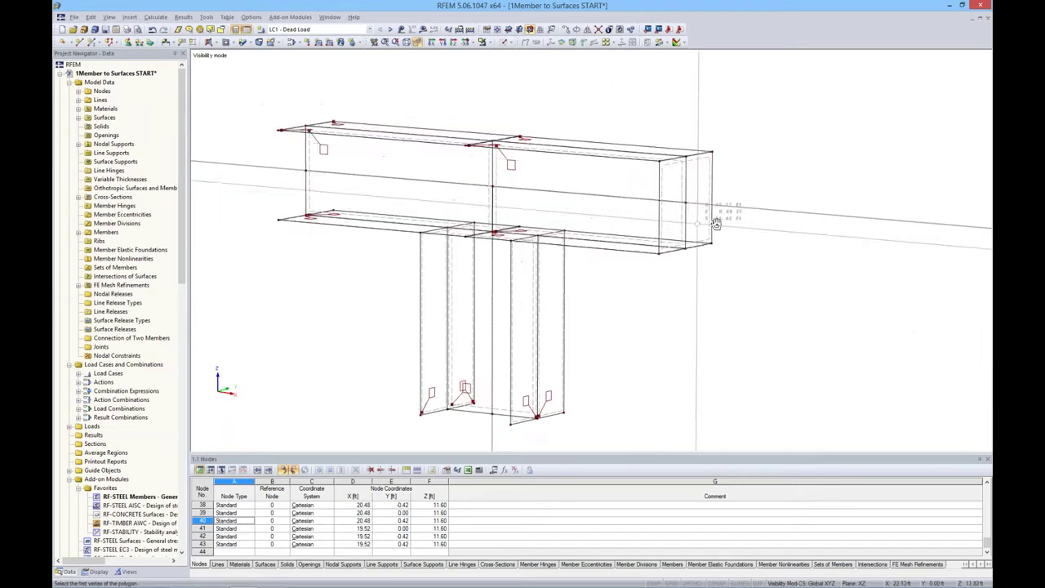
{"action": "middle_click_drag", "start_coordinate": [359, 220], "coordinate": [329, 253], "text": "ctrl"}
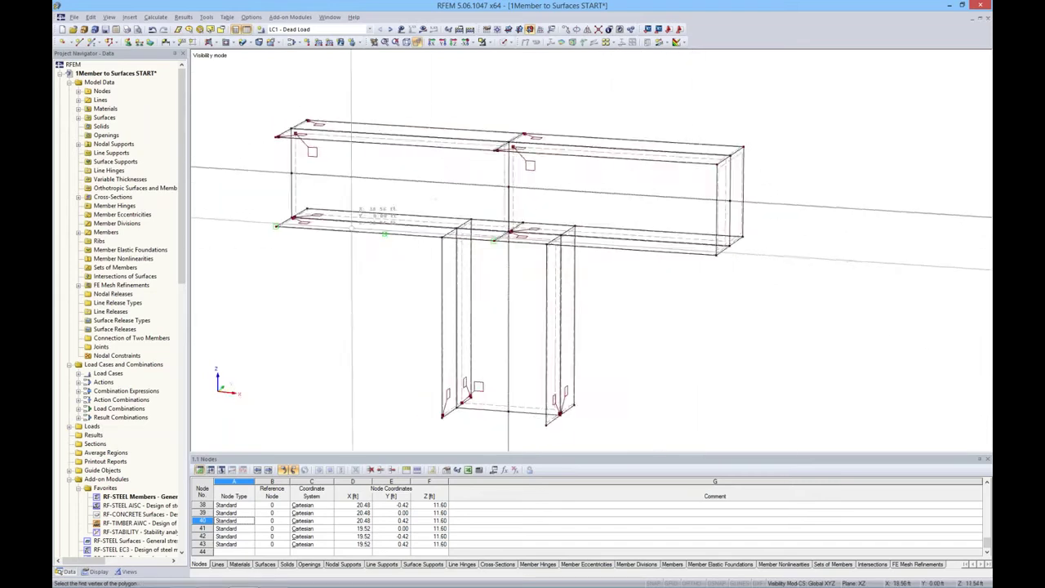
{"action": "left_click", "coordinate": [330, 256]}
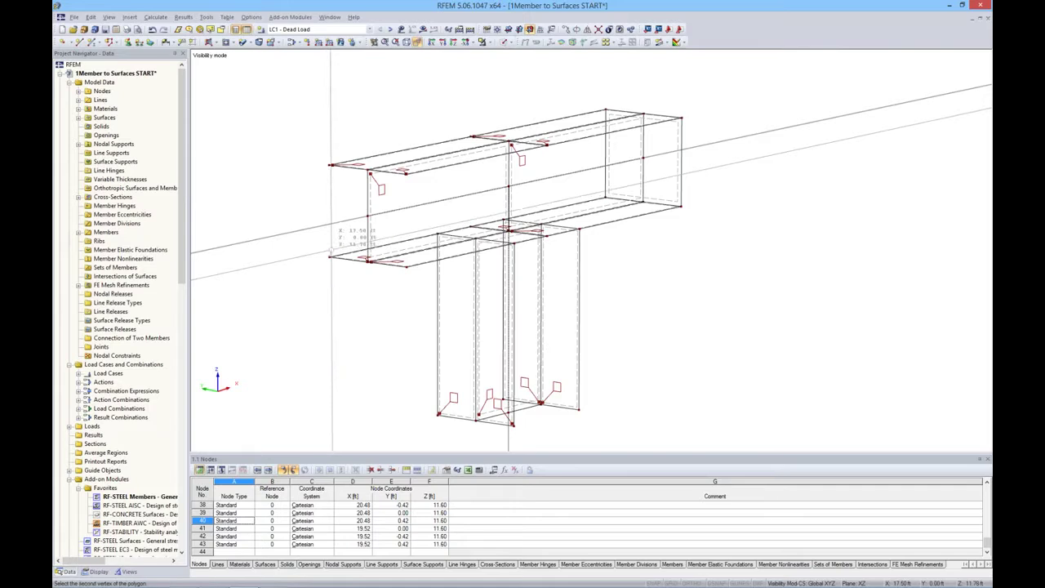
{"action": "left_click", "coordinate": [330, 165]}
{"action": "left_click", "coordinate": [404, 171]}
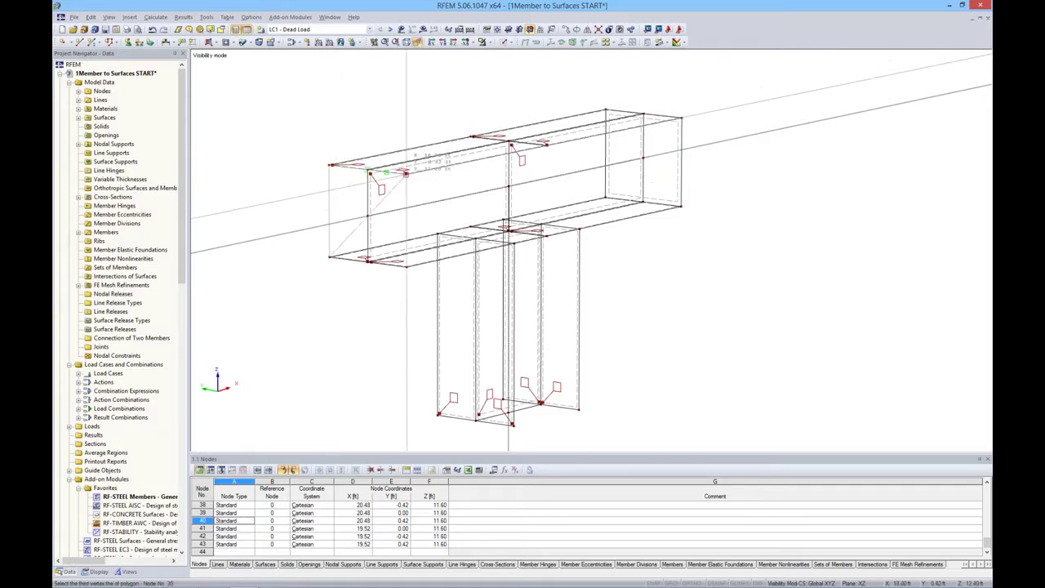
{"action": "left_click", "coordinate": [328, 258]}
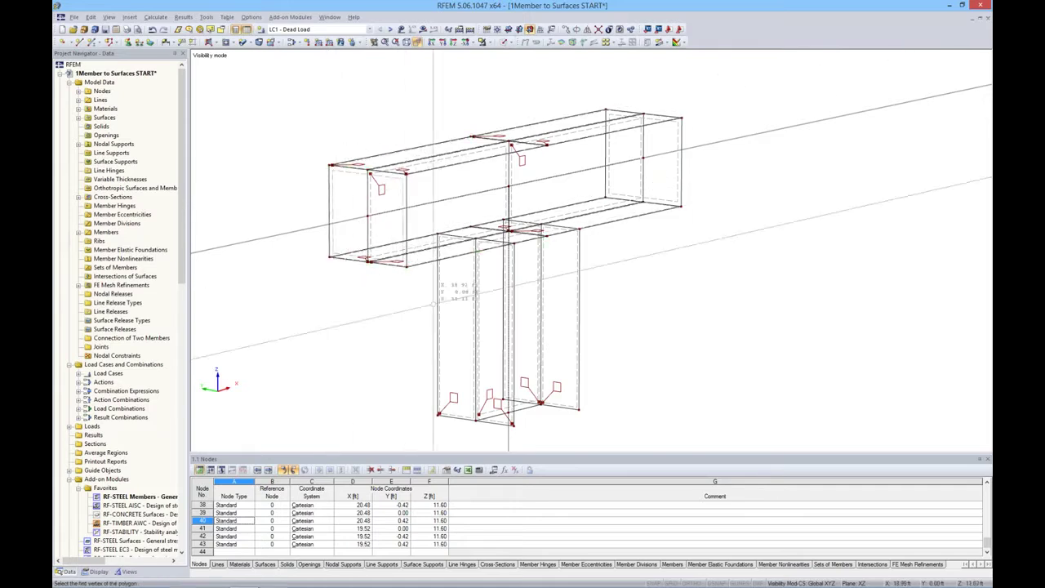
- Trace another polygon at the junction's far corner, then turn to a near-frontal T-junction view
{"action": "mouse_move", "coordinate": [329, 257]}
{"action": "middle_mouse_down", "text": "ctrl"}
{"action": "mouse_move", "coordinate": [555, 290]}
{"action": "mouse_move", "coordinate": [469, 359]}
{"action": "middle_mouse_up", "text": "ctrl"}
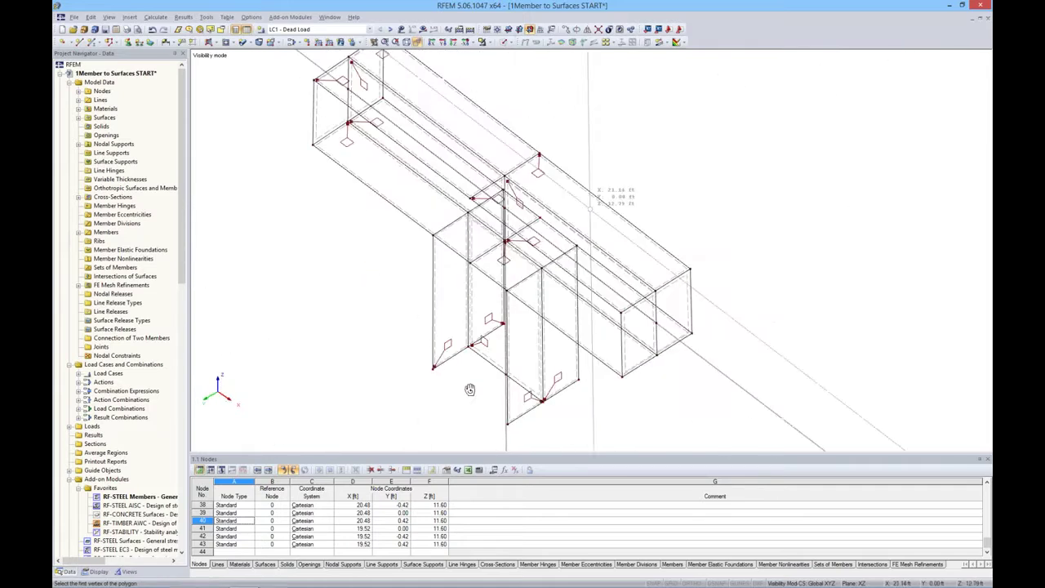
{"action": "left_click", "coordinate": [471, 353]}
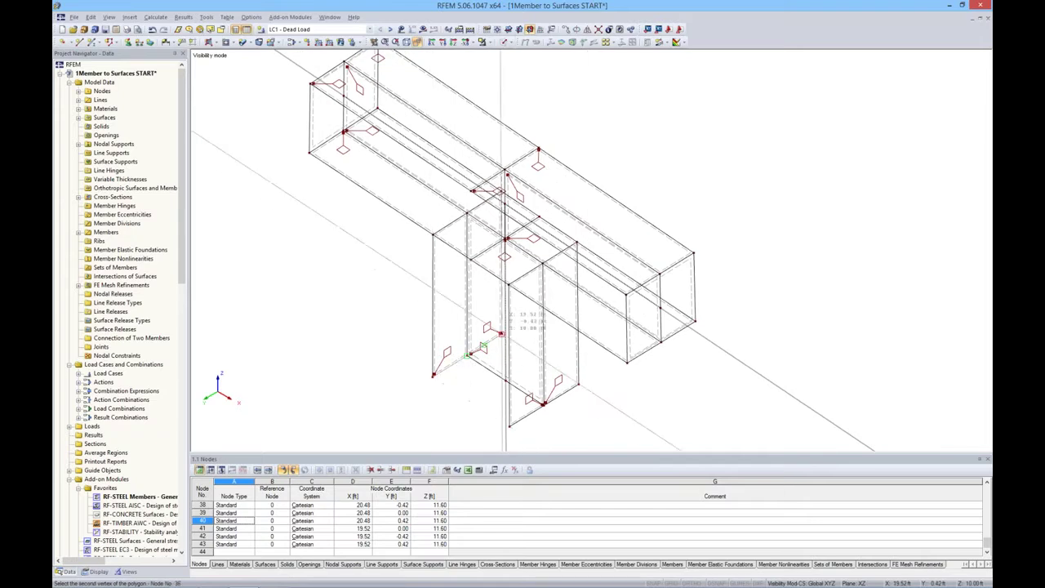
{"action": "left_click", "coordinate": [500, 333]}
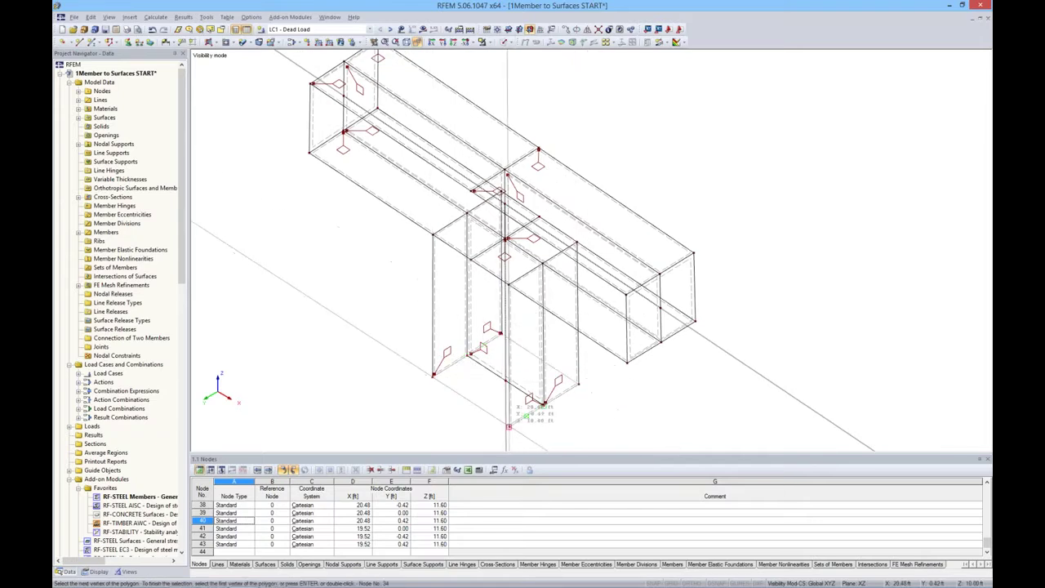
{"action": "left_click", "coordinate": [507, 425]}
{"action": "left_click", "coordinate": [471, 353]}
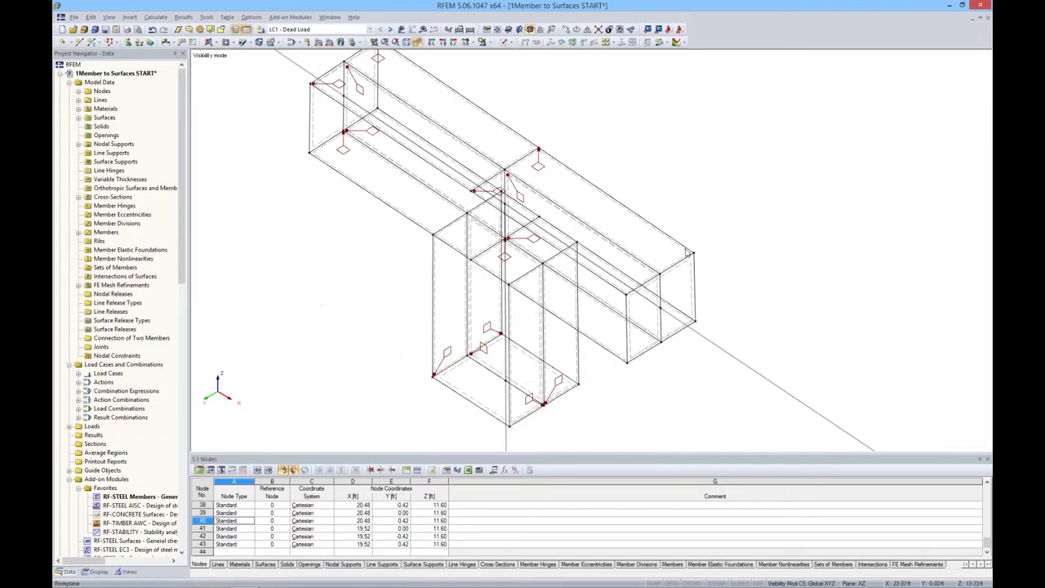
{"action": "mouse_move", "coordinate": [653, 310]}
{"action": "middle_mouse_down", "text": "ctrl"}
{"action": "mouse_move", "coordinate": [721, 329]}
{"action": "mouse_move", "coordinate": [675, 250]}
{"action": "mouse_move", "coordinate": [665, 292]}
{"action": "mouse_move", "coordinate": [645, 278]}
{"action": "mouse_move", "coordinate": [643, 235]}
{"action": "middle_mouse_up", "text": "ctrl"}
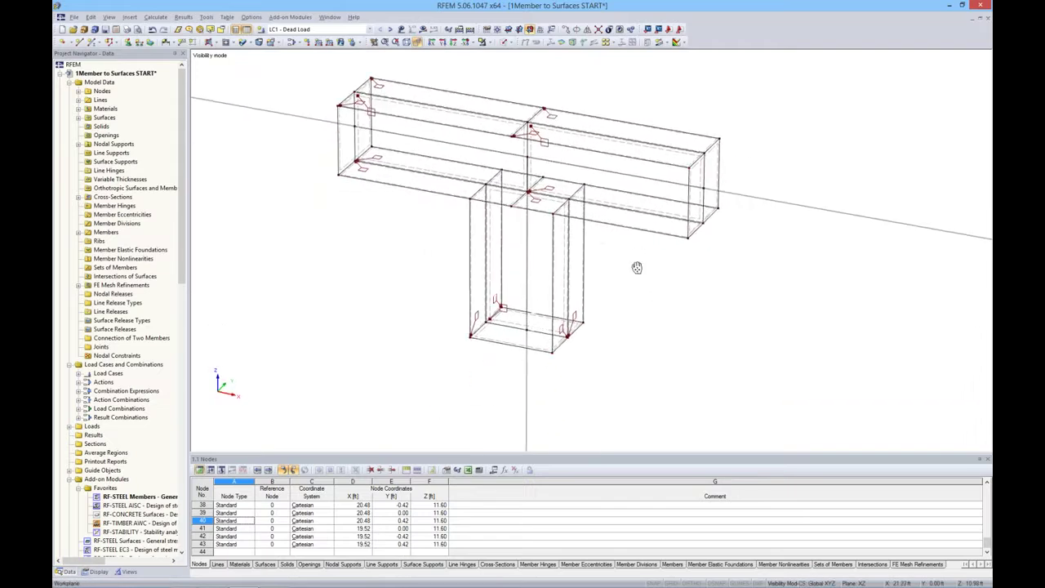
{"action": "middle_click_drag", "start_coordinate": [640, 113], "coordinate": [568, 115]}
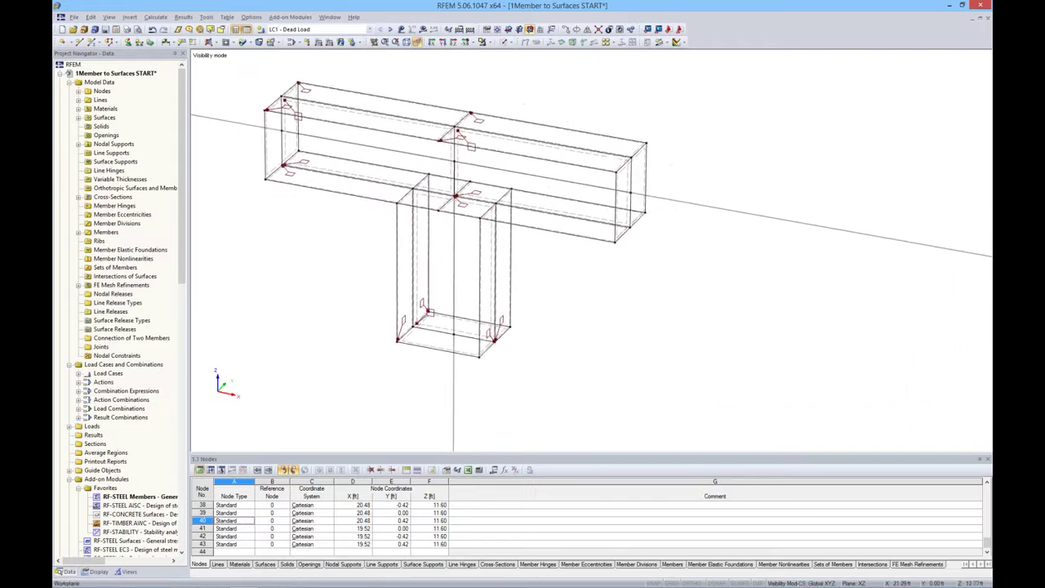
{"action": "left_click", "coordinate": [510, 43]}
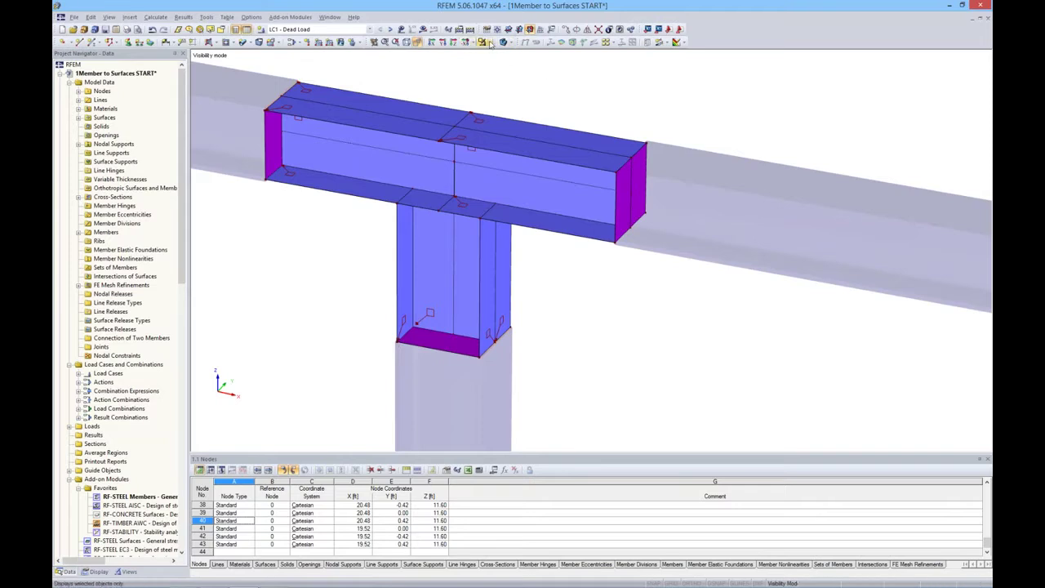
- Show all members in full colour and rotate and zoom to a front elevation of the T-junction
{"action": "left_click", "coordinate": [490, 43]}
{"action": "left_click", "coordinate": [530, 143]}
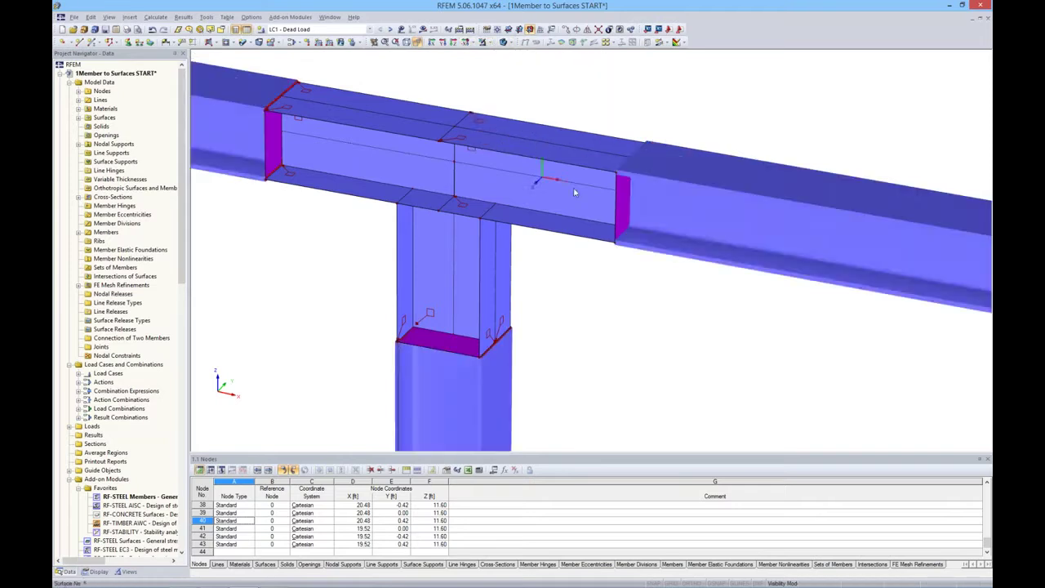
{"action": "scroll", "coordinate": [572, 191], "scroll_direction": "down", "scroll_amount": 3}
{"action": "middle_click_drag", "start_coordinate": [666, 194], "coordinate": [596, 183], "text": "ctrl"}
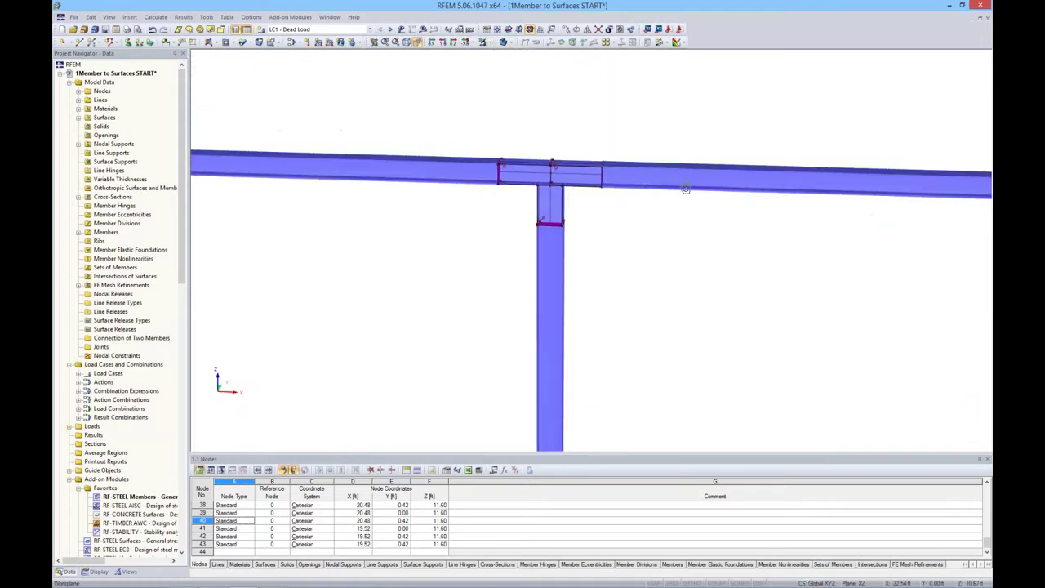
{"action": "scroll", "coordinate": [596, 183], "scroll_direction": "up", "scroll_amount": 1}
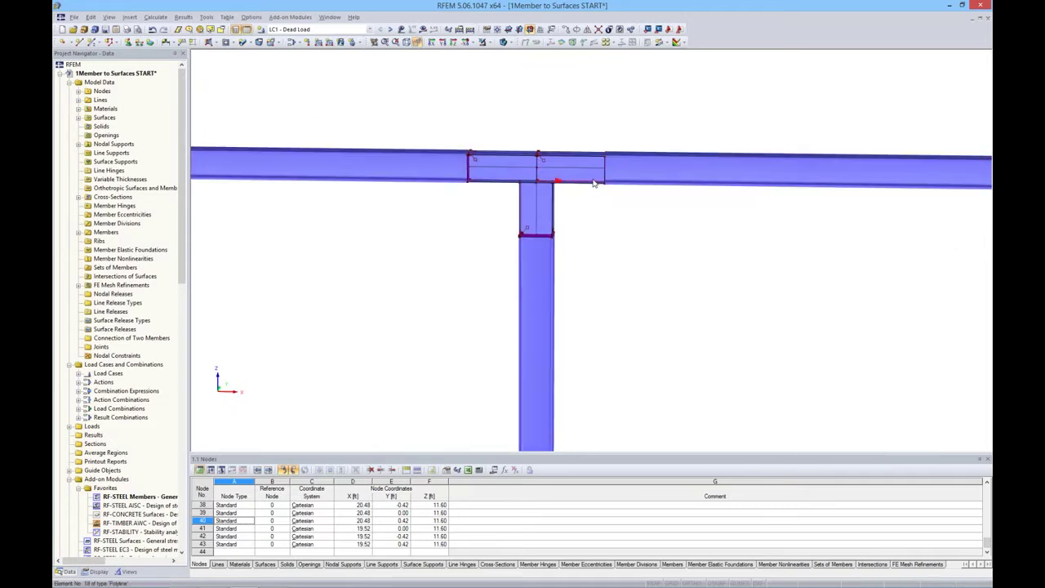
{"action": "scroll", "coordinate": [596, 184], "scroll_direction": "up", "scroll_amount": 2}
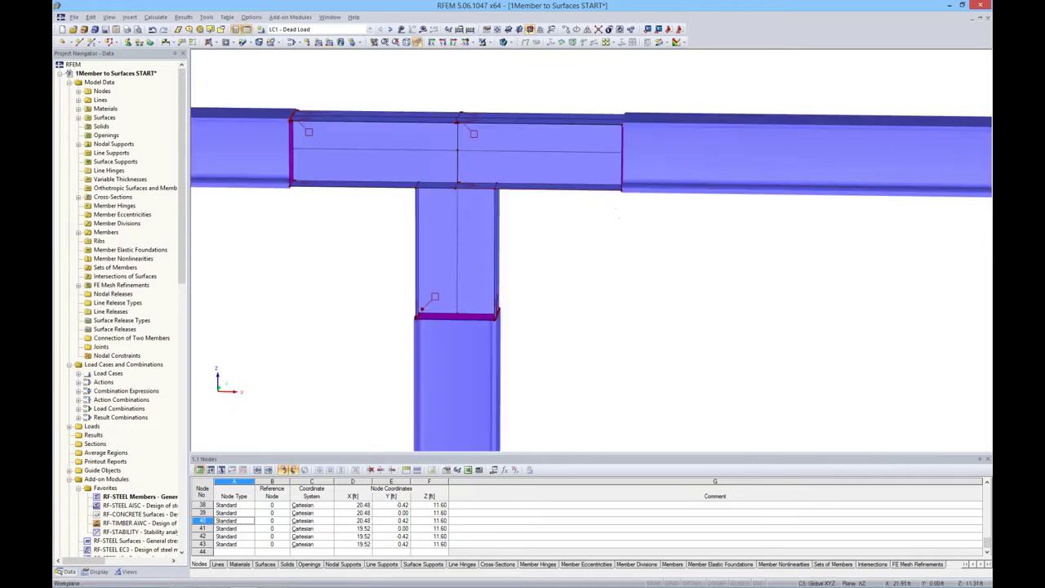
{"action": "middle_click_drag", "start_coordinate": [600, 204], "coordinate": [613, 193], "text": "ctrl"}
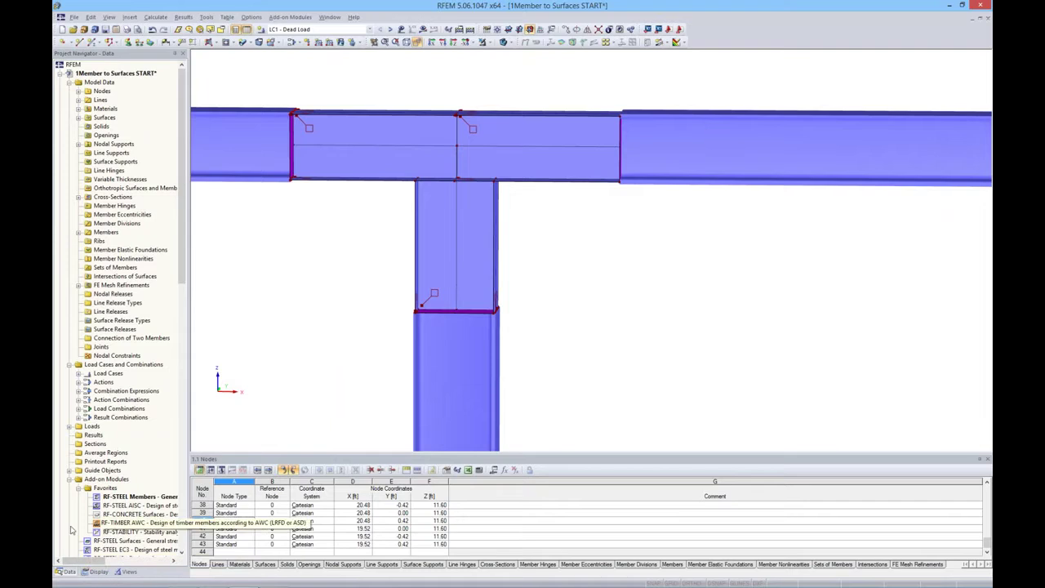
{"action": "left_click", "coordinate": [96, 571]}
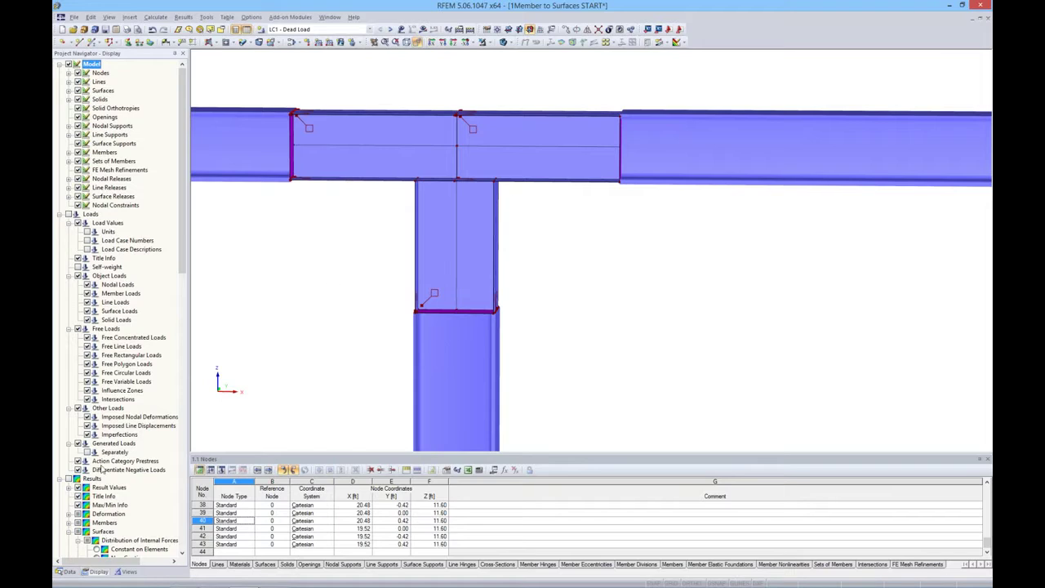
- Render surfaces filled including their thickness and inspect the plate edges up close
{"action": "left_click_drag", "start_coordinate": [180, 262], "coordinate": [180, 537]}
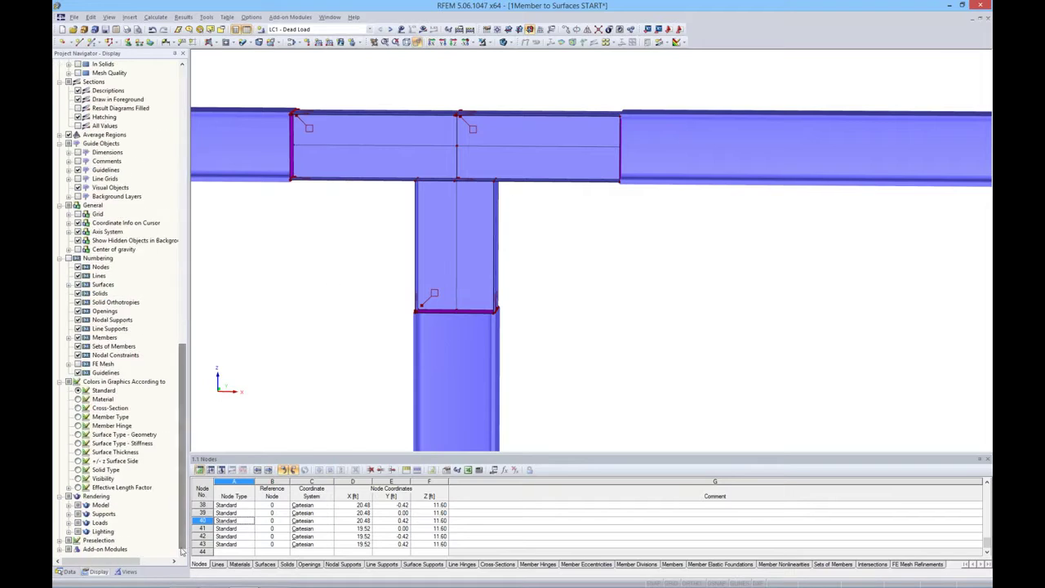
{"action": "left_click", "coordinate": [69, 505]}
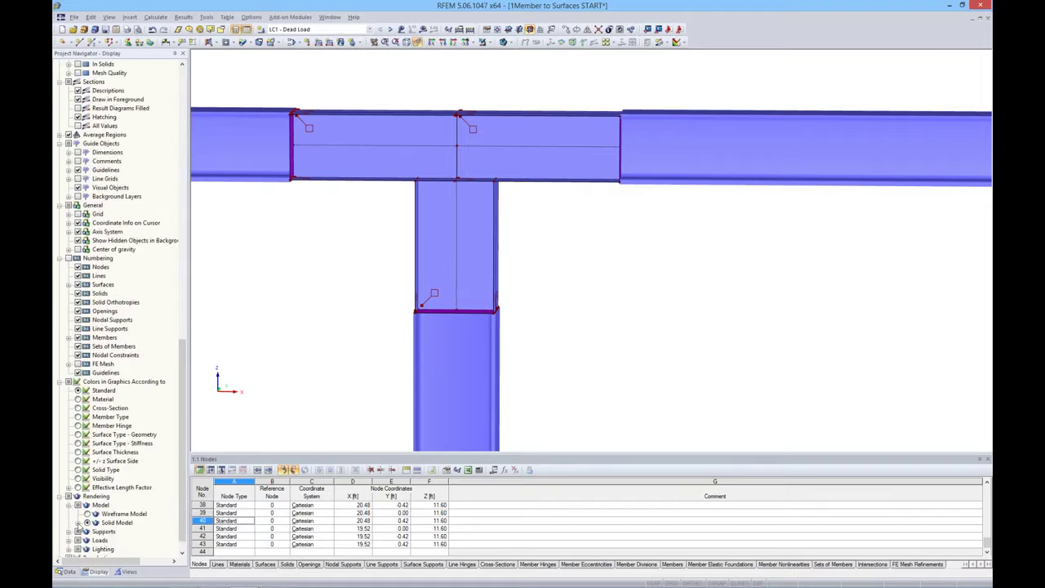
{"action": "left_click", "coordinate": [78, 523]}
{"action": "left_click", "coordinate": [87, 497]}
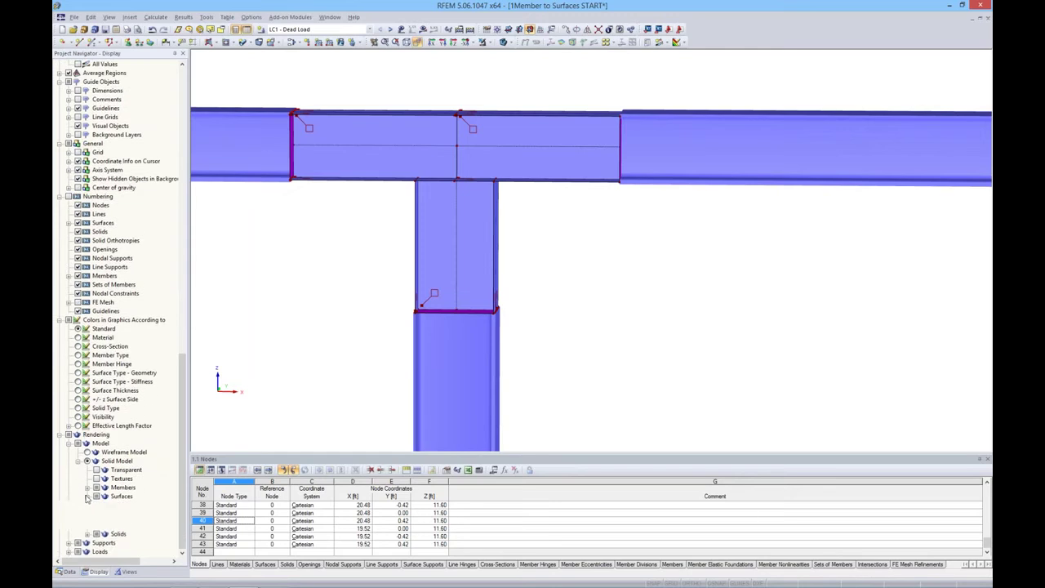
{"action": "left_click", "coordinate": [105, 522]}
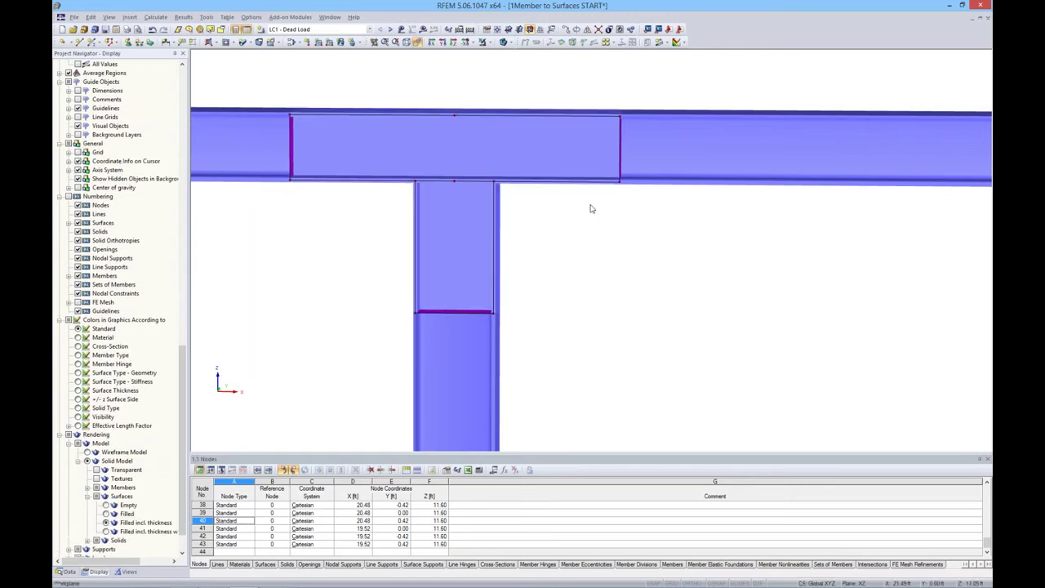
{"action": "scroll", "coordinate": [623, 187], "scroll_direction": "up", "scroll_amount": 3}
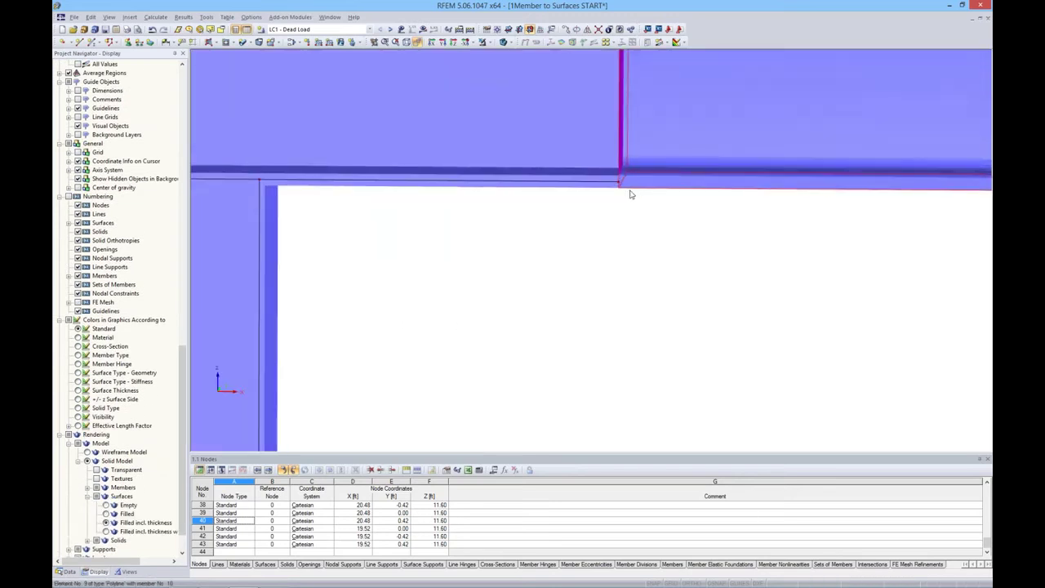
{"action": "mouse_move", "coordinate": [627, 194]}
{"action": "middle_mouse_down", "text": "ctrl"}
{"action": "mouse_move", "coordinate": [585, 228]}
{"action": "mouse_move", "coordinate": [611, 234]}
{"action": "middle_mouse_up", "text": "ctrl"}
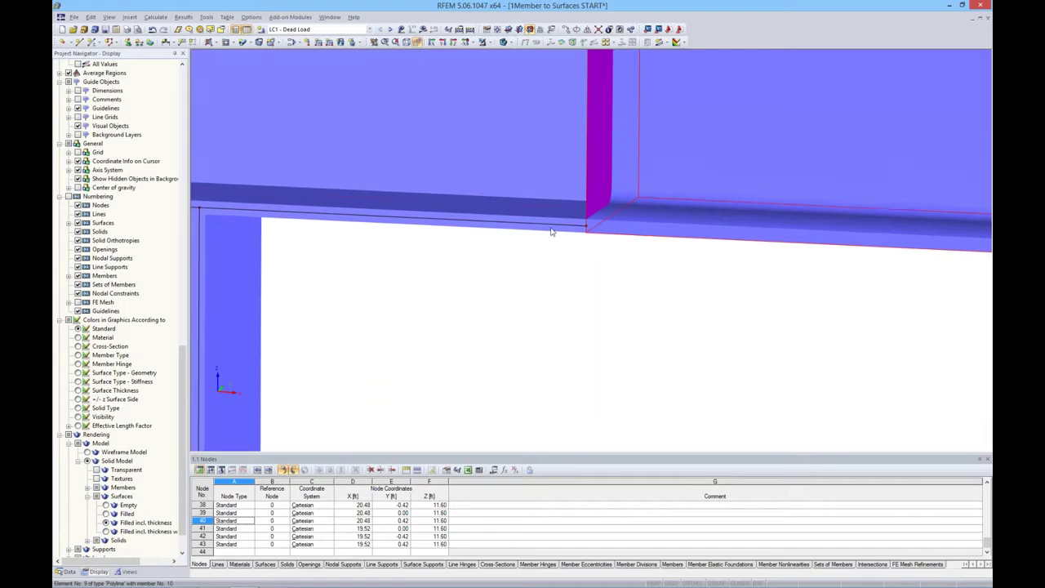
{"action": "scroll", "coordinate": [469, 199], "scroll_direction": "down", "scroll_amount": 2}
{"action": "scroll", "coordinate": [473, 201], "scroll_direction": "down", "scroll_amount": 2}
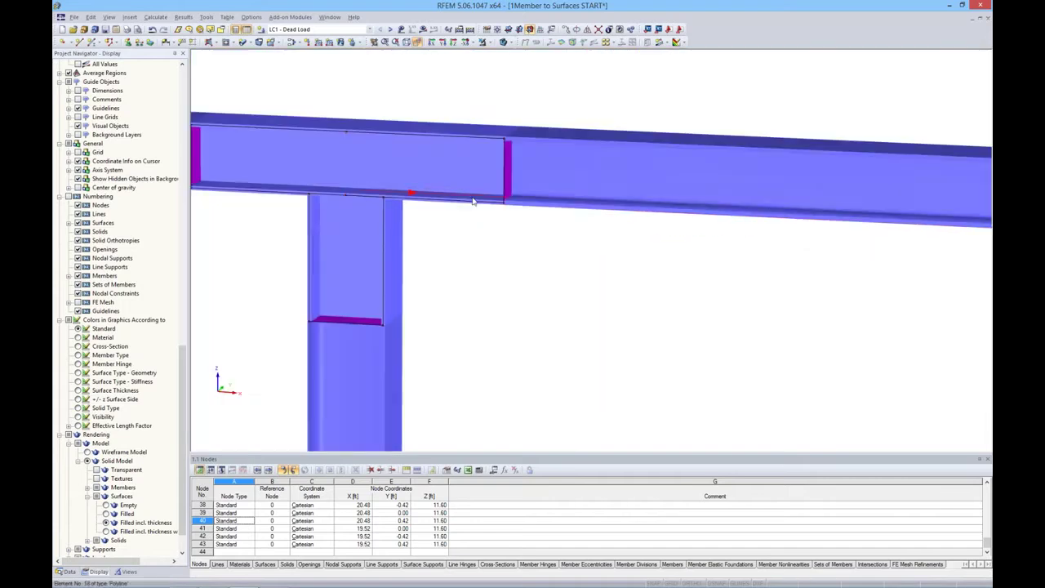
{"action": "scroll", "coordinate": [482, 229], "scroll_direction": "down", "scroll_amount": 1}
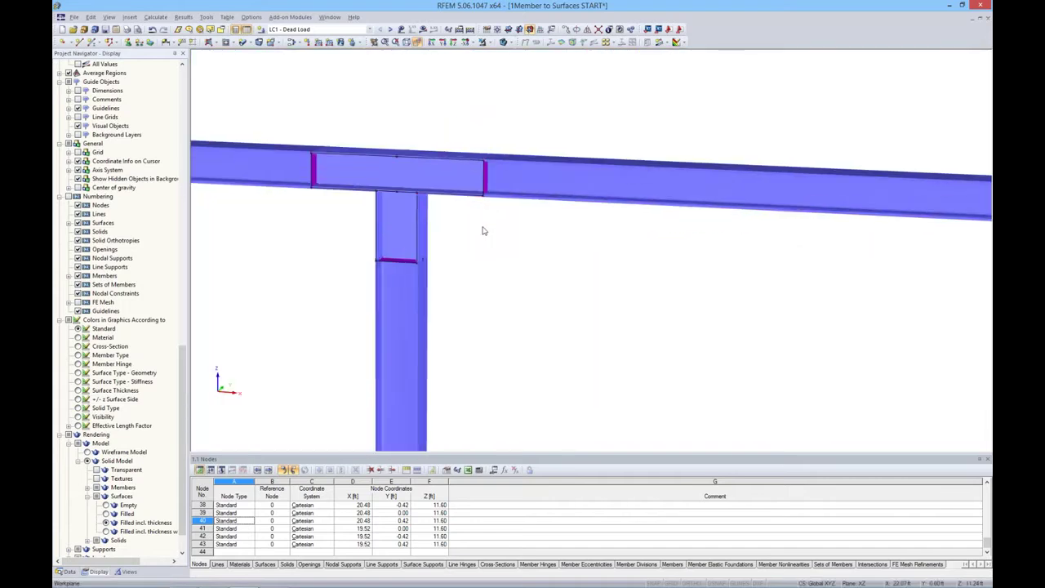
- Switch surfaces to plain filled rendering, then return to the wireframe model and data tree
{"action": "left_click", "coordinate": [105, 513]}
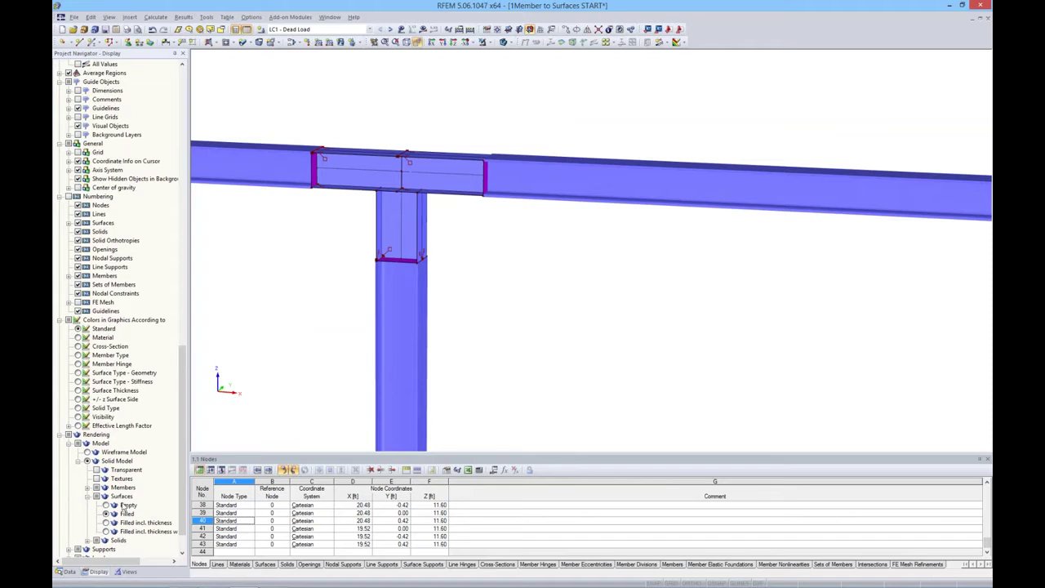
{"action": "mouse_move", "coordinate": [478, 257]}
{"action": "middle_mouse_down", "text": "ctrl"}
{"action": "mouse_move", "coordinate": [541, 249]}
{"action": "mouse_move", "coordinate": [471, 285]}
{"action": "mouse_move", "coordinate": [489, 269]}
{"action": "mouse_move", "coordinate": [502, 231]}
{"action": "mouse_move", "coordinate": [440, 171]}
{"action": "middle_mouse_up", "text": "ctrl"}
{"action": "left_click", "coordinate": [513, 42]}
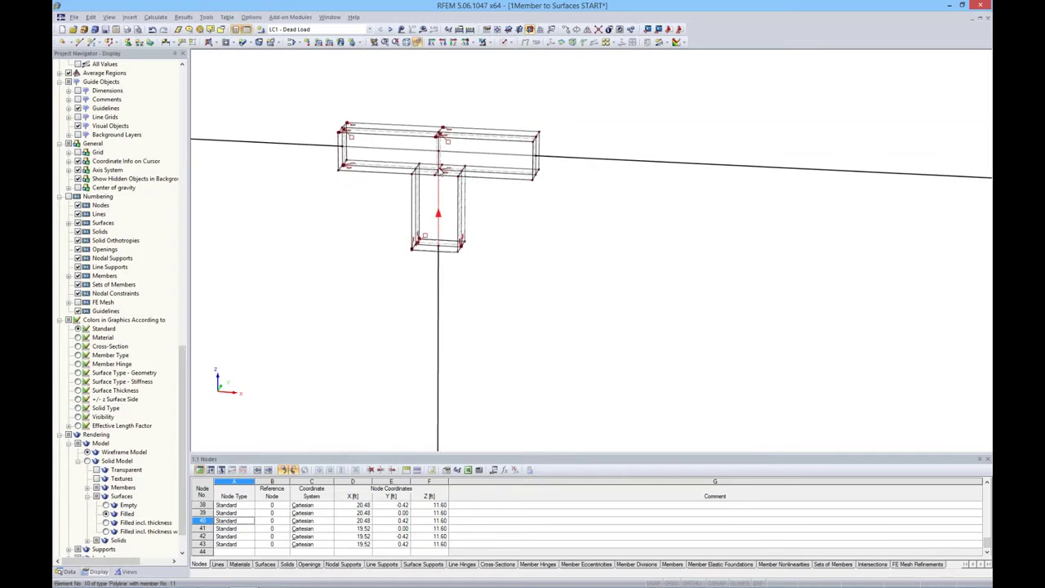
{"action": "scroll", "coordinate": [441, 171], "scroll_direction": "up", "scroll_amount": 3}
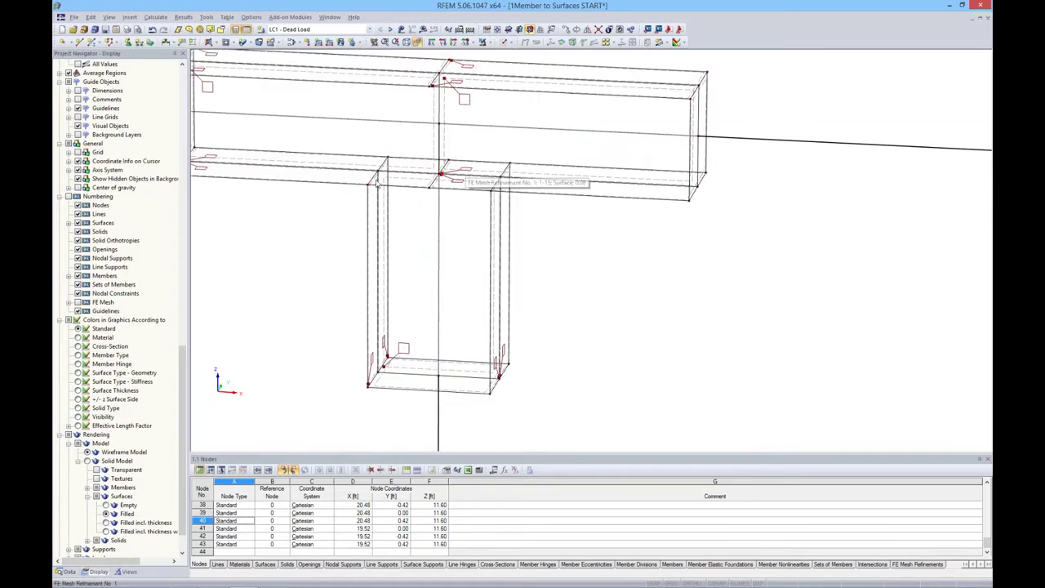
{"action": "middle_click_drag", "start_coordinate": [327, 217], "coordinate": [460, 223], "text": "ctrl"}
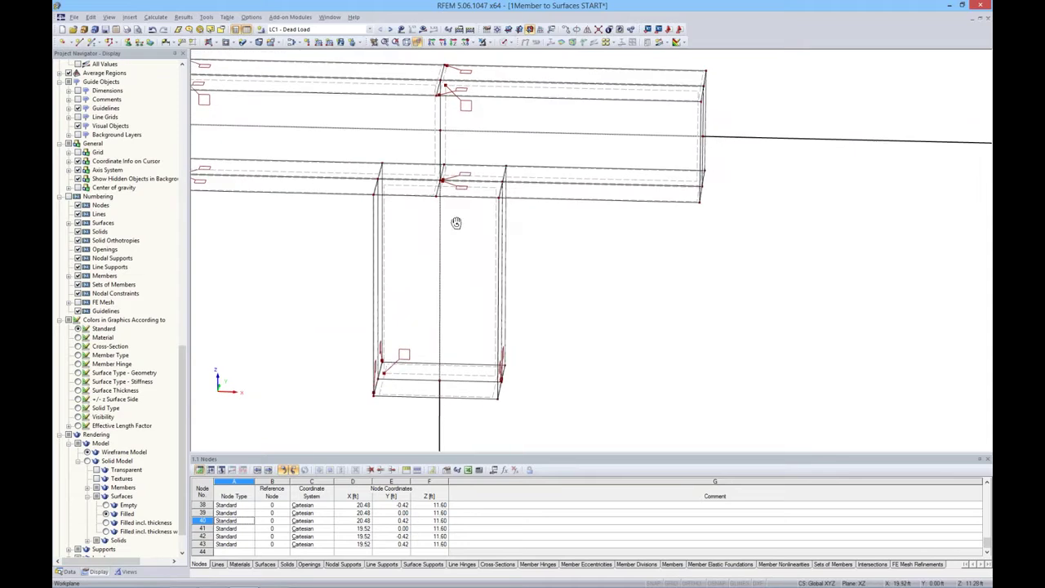
{"action": "left_click", "coordinate": [69, 570]}
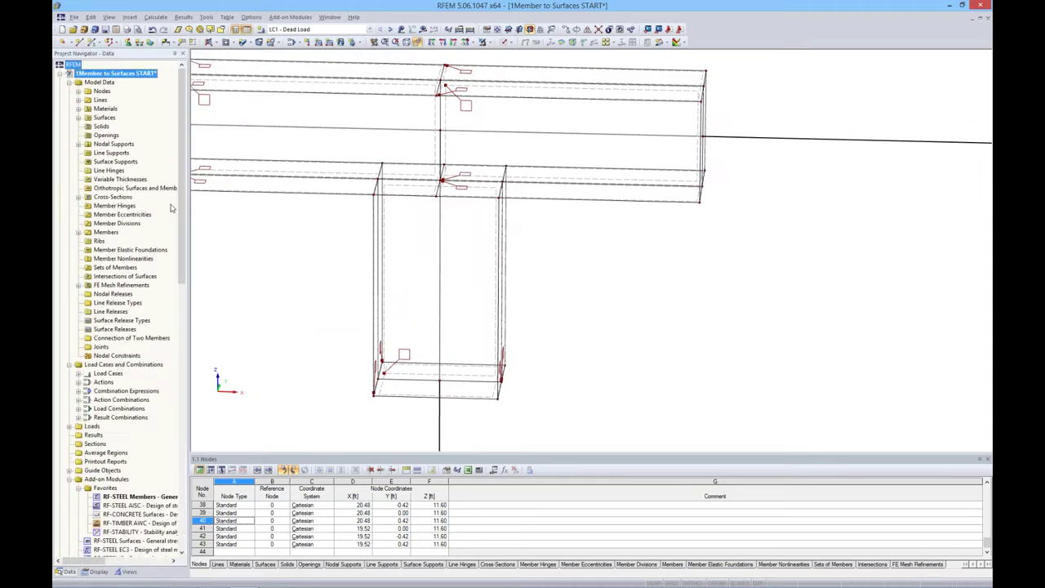
{"action": "left_click", "coordinate": [79, 285]}
{"action": "left_click", "coordinate": [98, 293]}
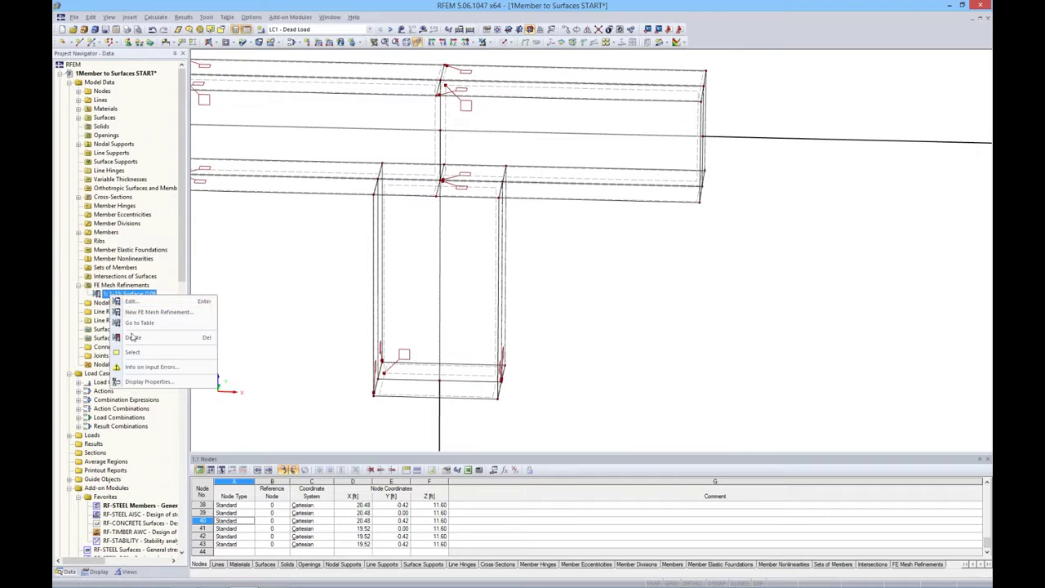
{"action": "left_click", "coordinate": [133, 337]}
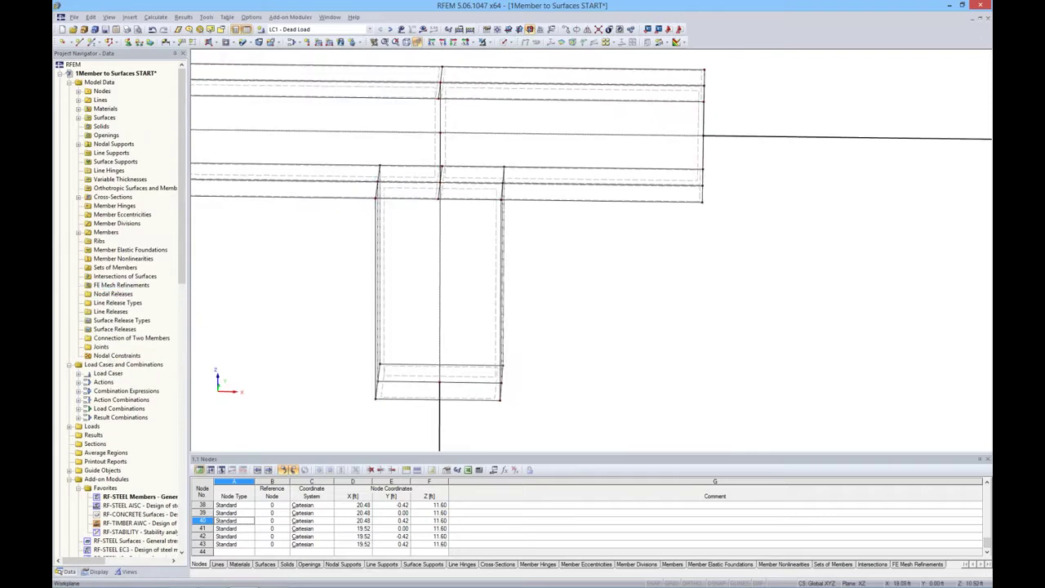
{"action": "middle_click_drag", "start_coordinate": [468, 170], "coordinate": [539, 180]}
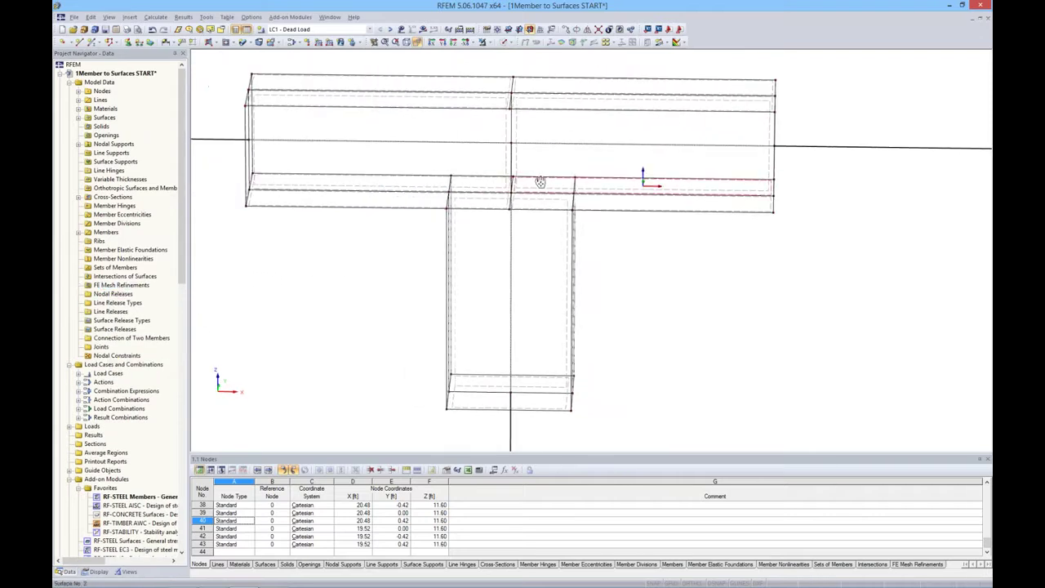
{"action": "left_click", "coordinate": [155, 17]}
{"action": "key", "text": "Escape"}
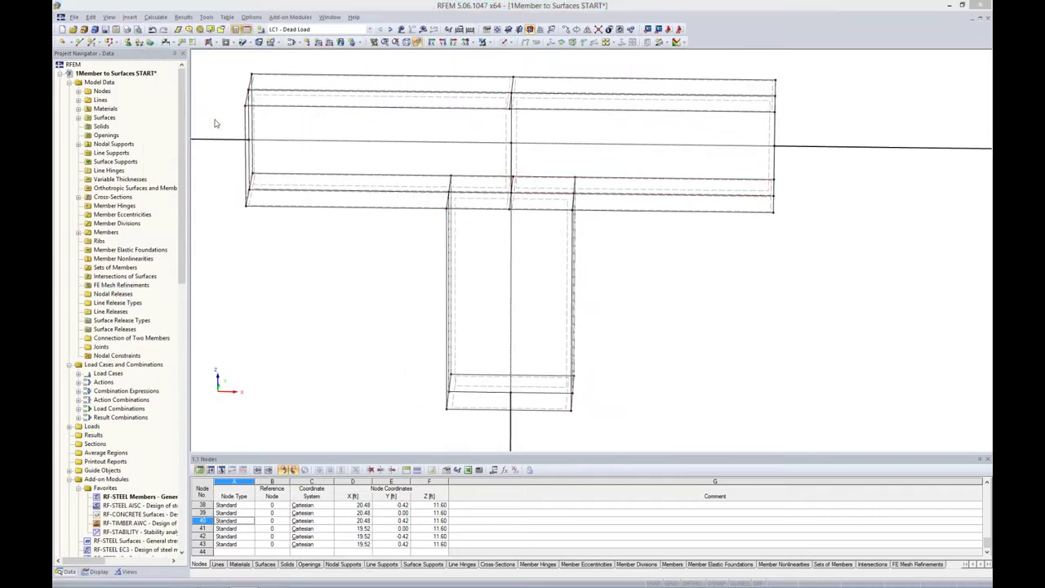
- Tick Regenerate FE mesh and confirm the FE mesh settings
{"action": "left_click_drag", "start_coordinate": [448, 144], "coordinate": [457, 136]}
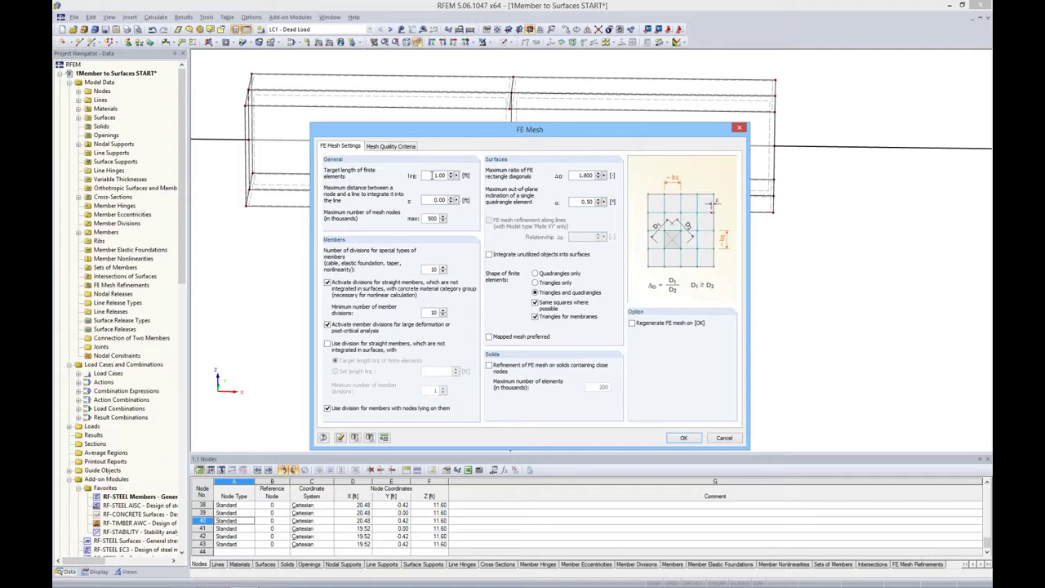
{"action": "double_click", "coordinate": [430, 174]}
{"action": "left_click", "coordinate": [632, 324]}
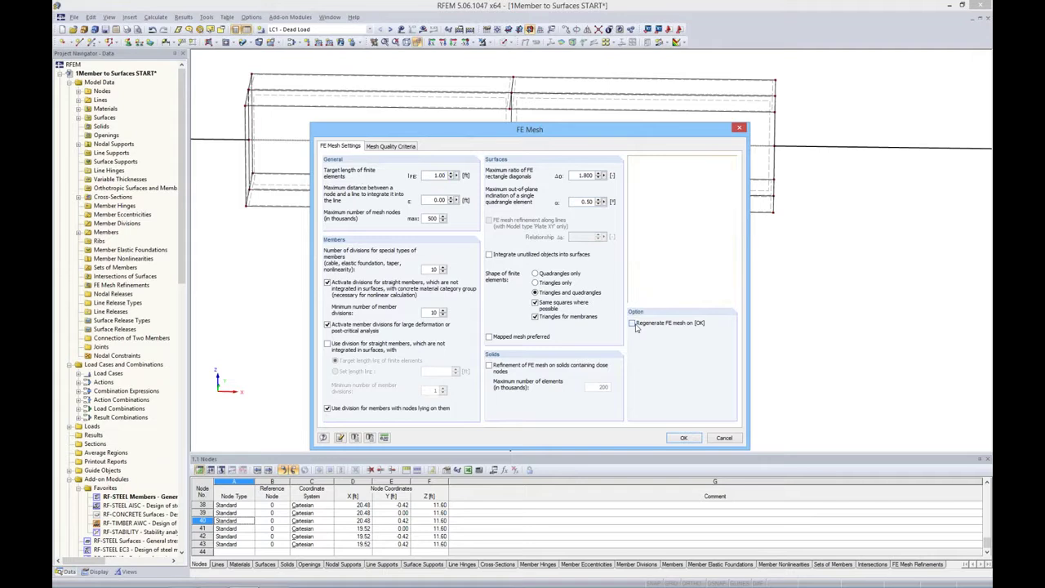
{"action": "left_click", "coordinate": [683, 438]}
{"action": "mouse_move", "coordinate": [653, 304]}
{"action": "middle_mouse_down", "text": "ctrl"}
{"action": "mouse_move", "coordinate": [563, 301]}
{"action": "mouse_move", "coordinate": [610, 275]}
{"action": "mouse_move", "coordinate": [597, 254]}
{"action": "middle_mouse_up", "text": "ctrl"}
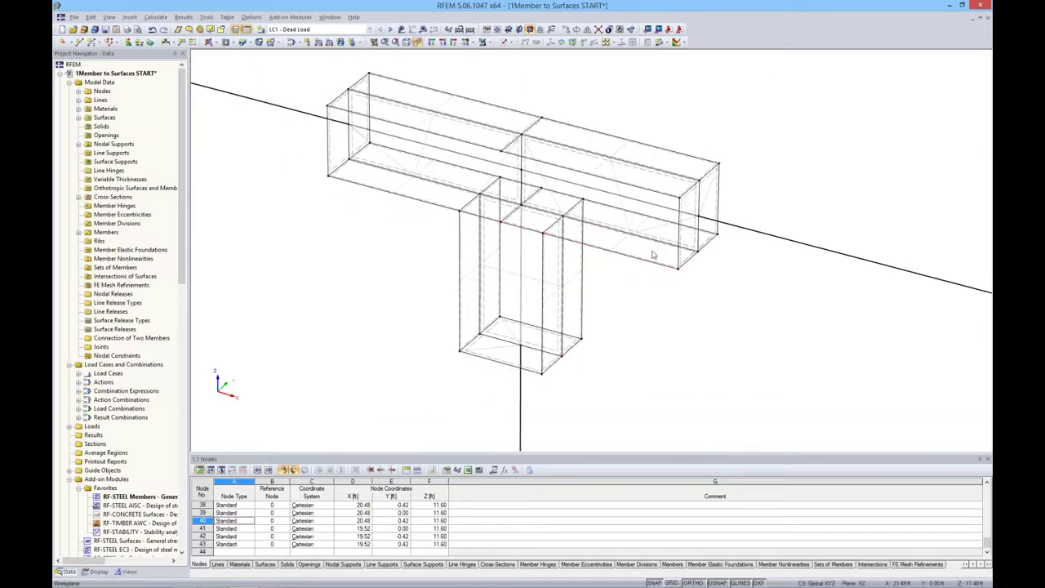
- Regenerate the FE mesh with a 0.1 ft target element length
{"action": "left_click", "coordinate": [156, 17]}
{"action": "left_click", "coordinate": [180, 126]}
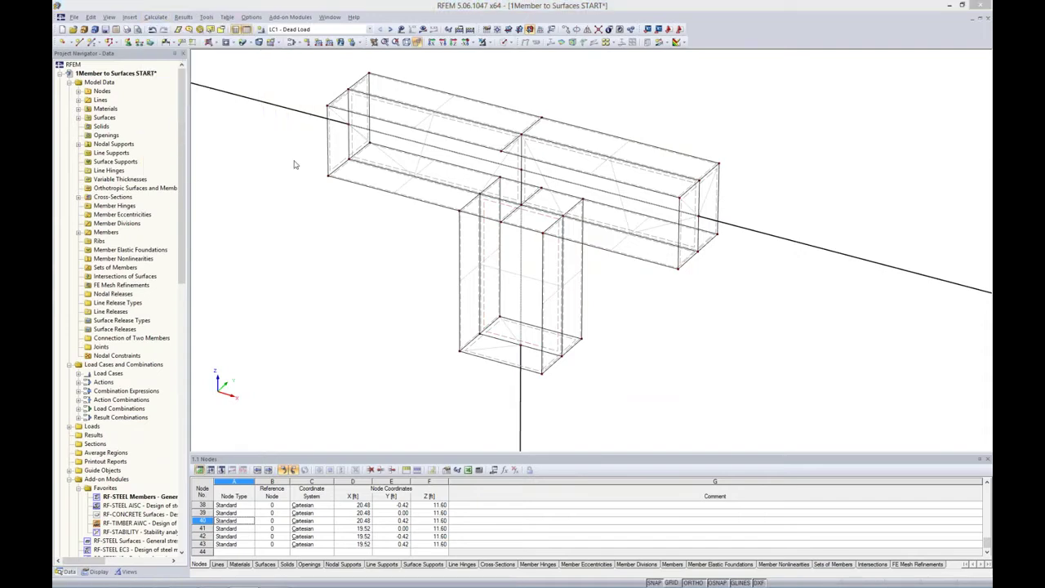
{"action": "key", "text": "BackSpace"}
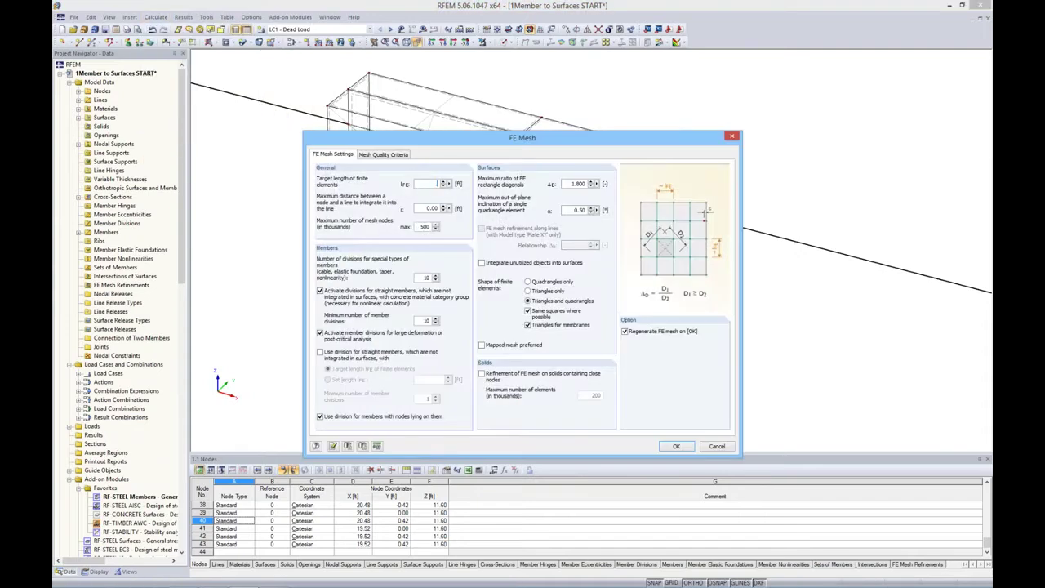
{"action": "left_click", "coordinate": [675, 447]}
{"action": "mouse_move", "coordinate": [674, 281]}
{"action": "middle_mouse_down", "text": "ctrl"}
{"action": "mouse_move", "coordinate": [742, 224]}
{"action": "mouse_move", "coordinate": [683, 245]}
{"action": "mouse_move", "coordinate": [678, 261]}
{"action": "middle_mouse_up", "text": "ctrl"}
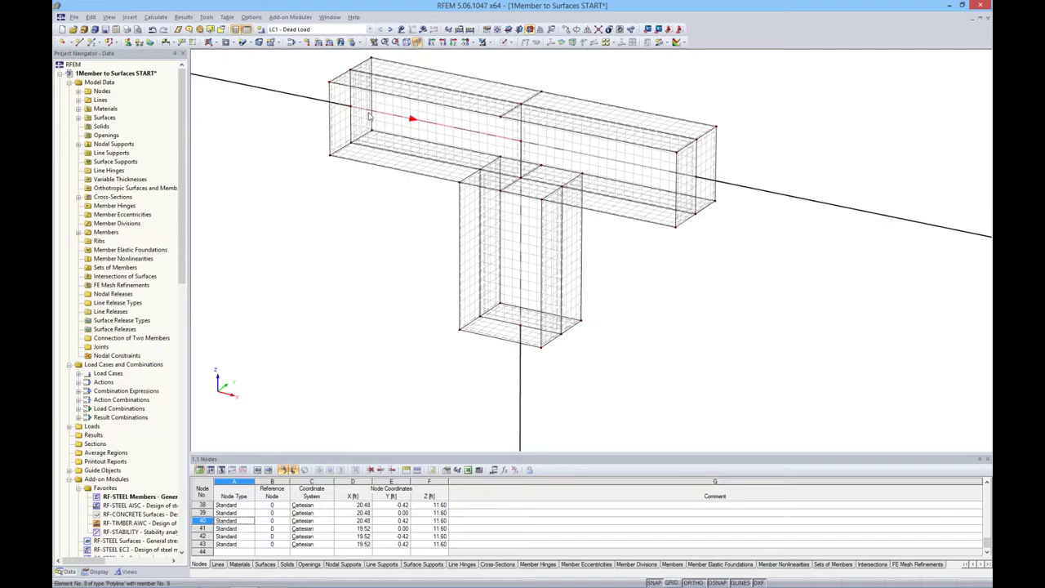
- Turn to a front elevation and display the LC1 dead load of 3.000 kip/ft on the beam
{"action": "left_click", "coordinate": [408, 118]}
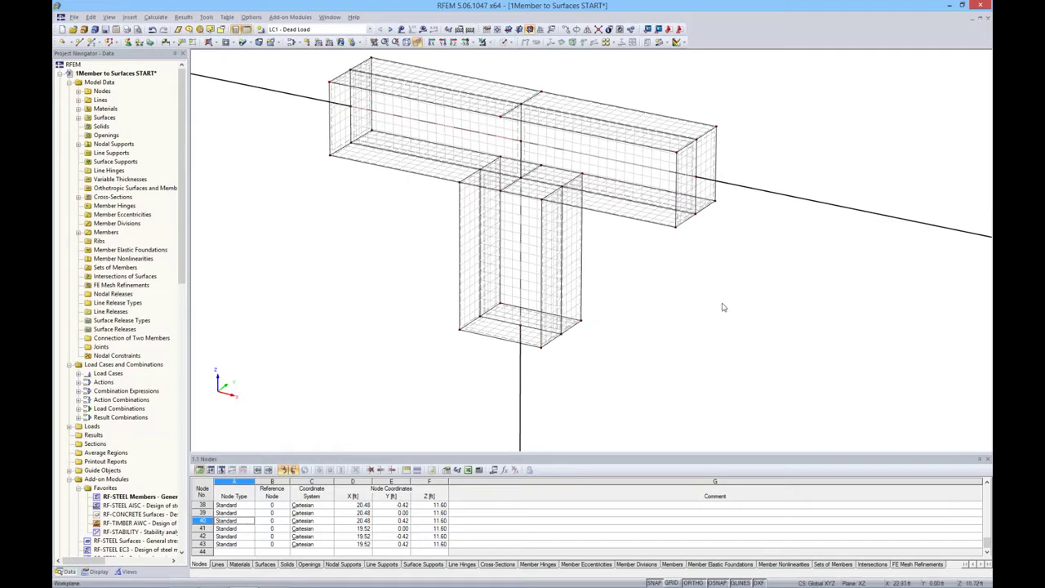
{"action": "mouse_move", "coordinate": [680, 278]}
{"action": "middle_mouse_down", "text": "ctrl"}
{"action": "mouse_move", "coordinate": [792, 247]}
{"action": "mouse_move", "coordinate": [676, 219]}
{"action": "middle_mouse_up", "text": "ctrl"}
{"action": "middle_click_drag", "start_coordinate": [423, 92], "coordinate": [392, 148]}
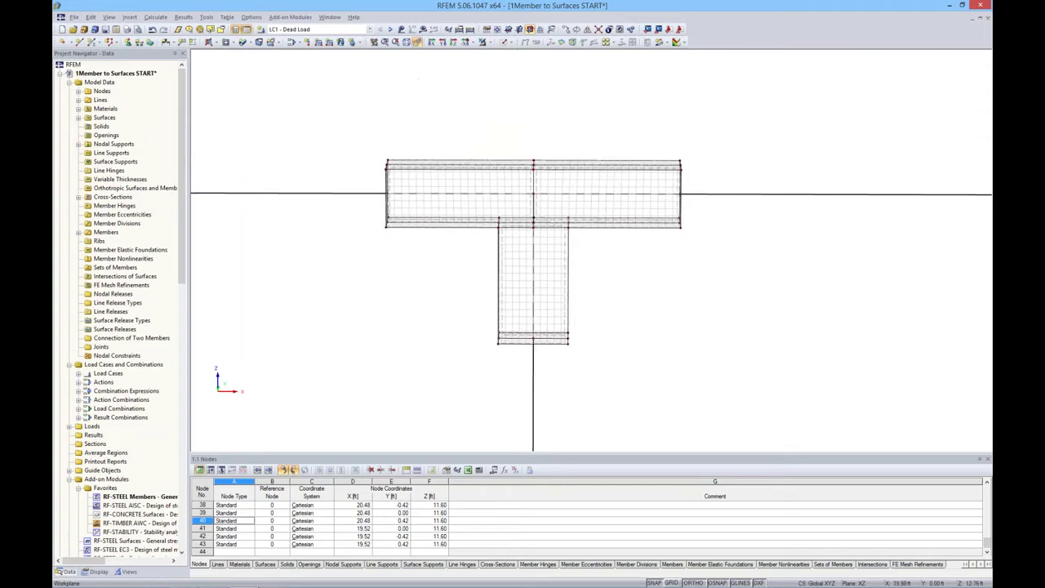
{"action": "left_click", "coordinate": [400, 30]}
{"action": "scroll", "coordinate": [491, 106], "scroll_direction": "down", "scroll_amount": 2}
{"action": "middle_click_drag", "start_coordinate": [520, 106], "coordinate": [496, 226]}
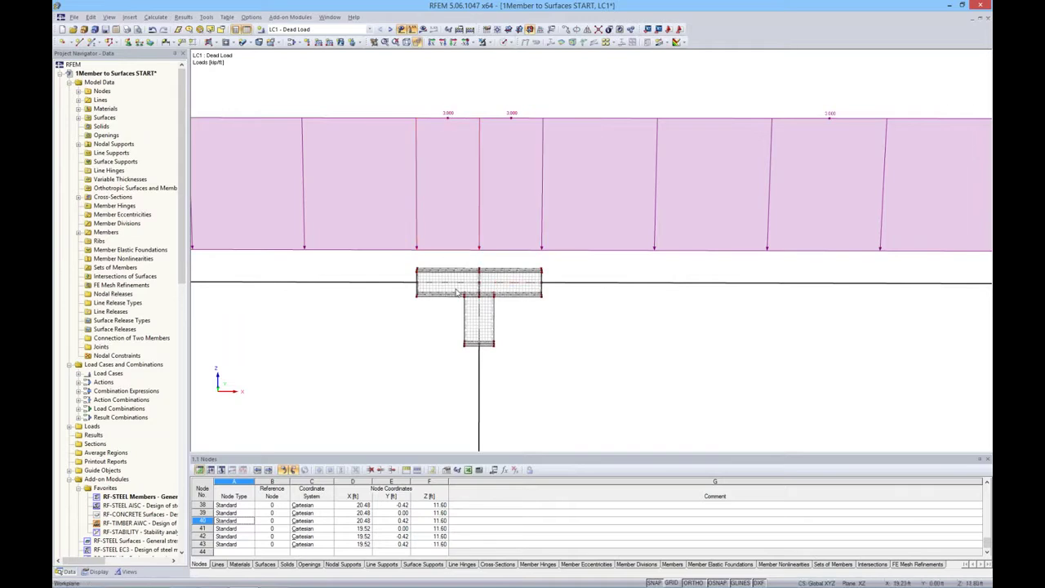
- Delete the two dead-load member load segments over the junction
{"action": "middle_click_drag", "start_coordinate": [520, 278], "coordinate": [520, 272], "text": "ctrl"}
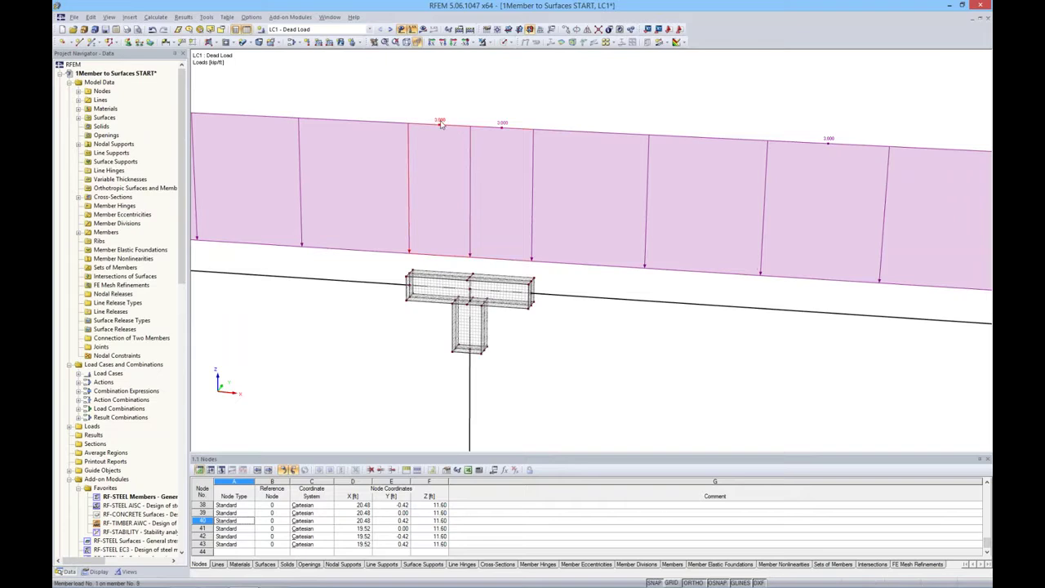
{"action": "key", "text": "Delete"}
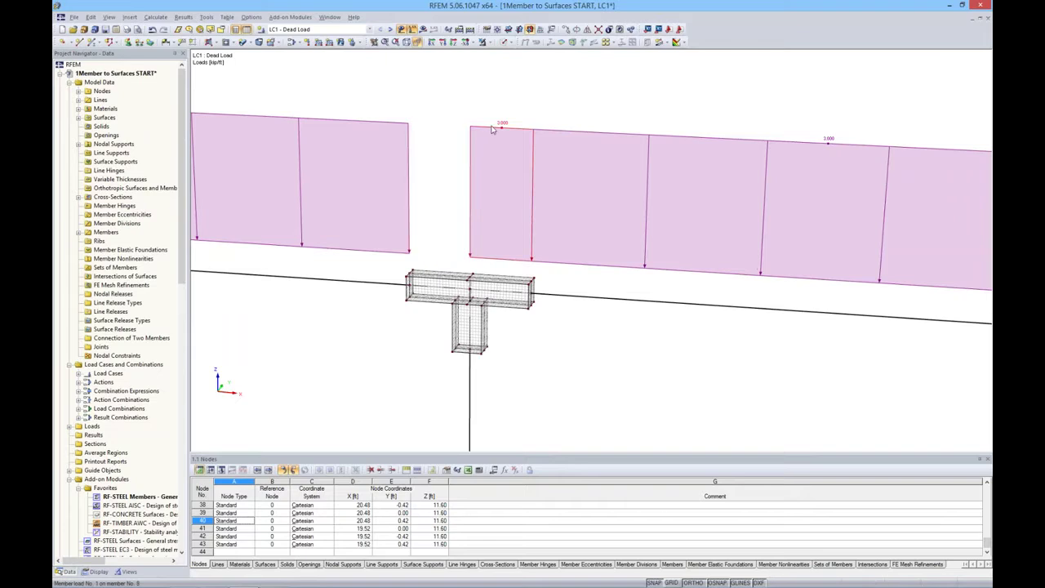
{"action": "left_click", "coordinate": [492, 129]}
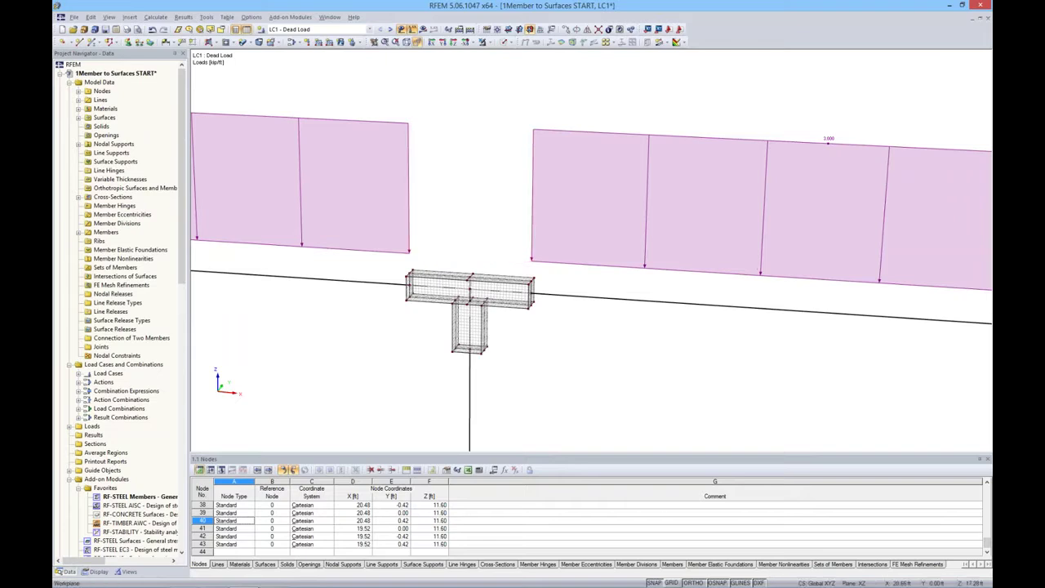
- Add a -3 kip/ft dead line load on the junction's top lines
{"action": "left_click", "coordinate": [329, 43]}
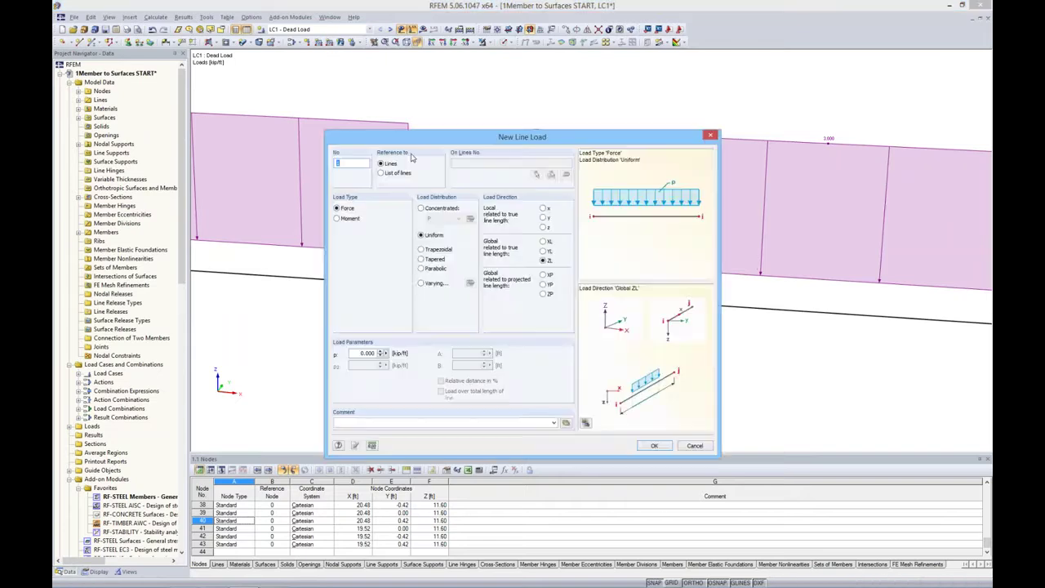
{"action": "left_click_drag", "start_coordinate": [443, 142], "coordinate": [449, 98]}
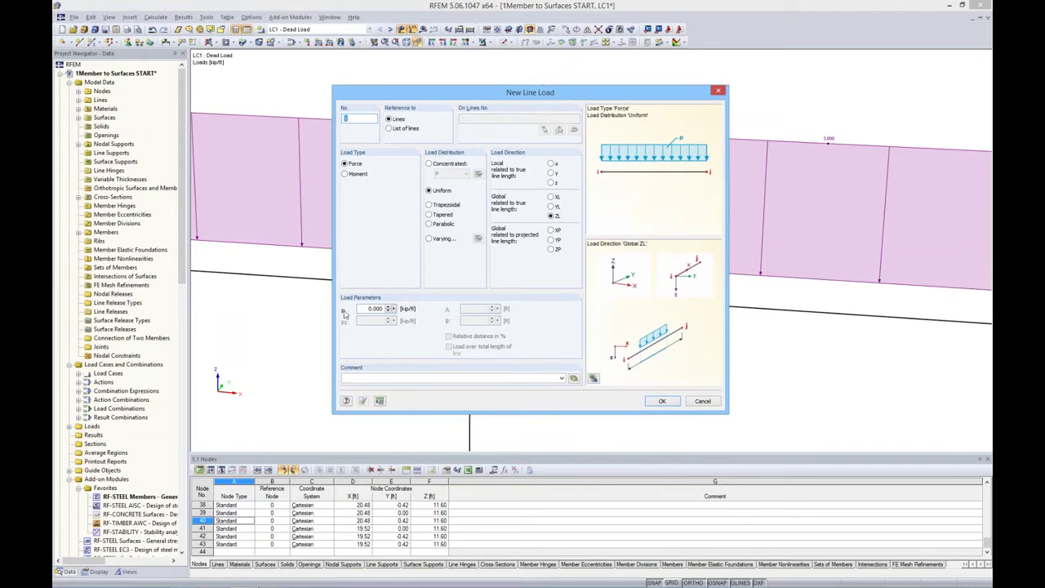
{"action": "left_click", "coordinate": [374, 308]}
{"action": "key", "text": "BackSpace"}
{"action": "left_click", "coordinate": [662, 401]}
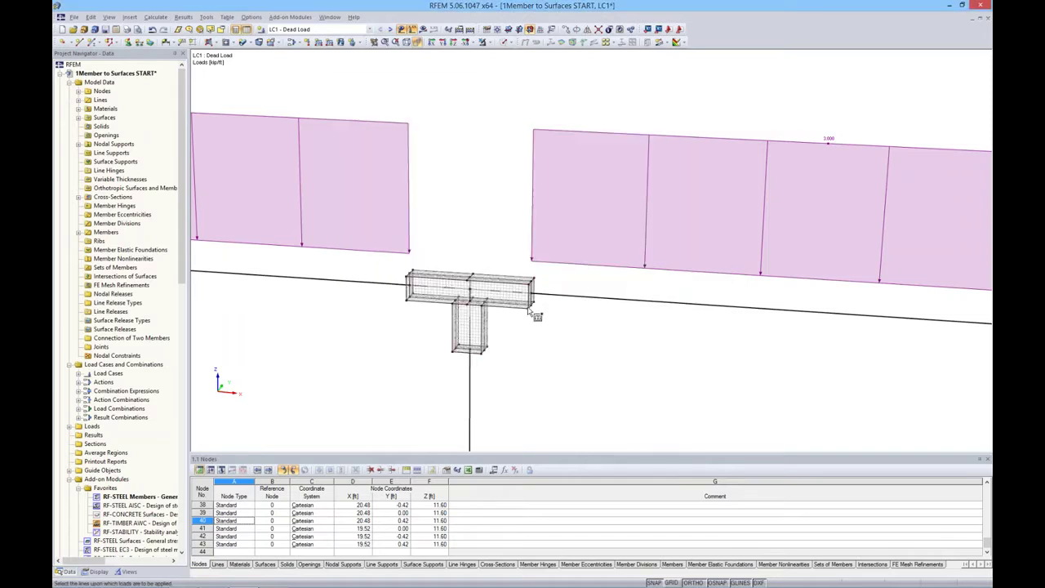
{"action": "scroll", "coordinate": [451, 292], "scroll_direction": "up", "scroll_amount": 3}
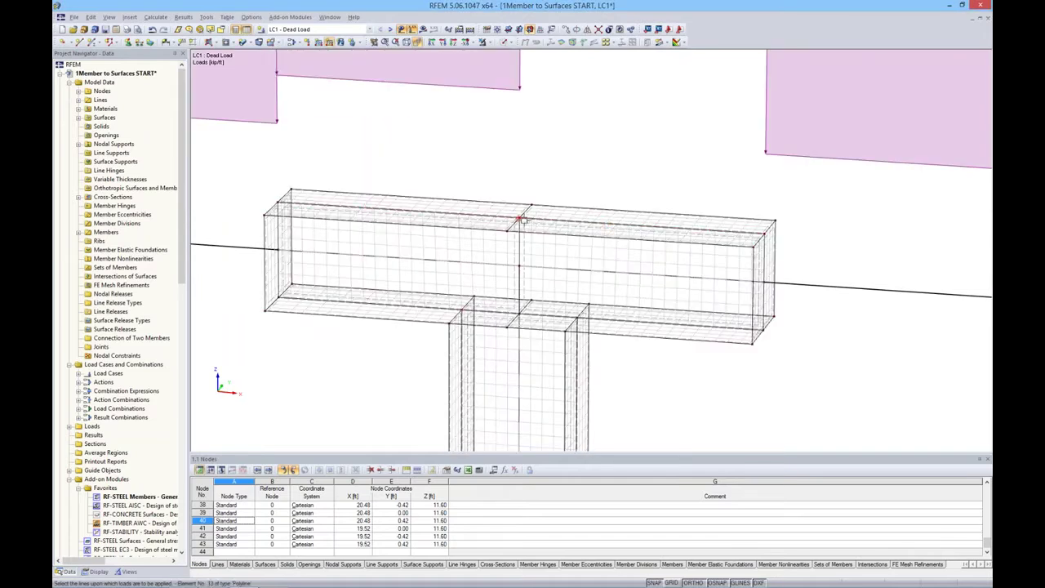
{"action": "scroll", "coordinate": [536, 215], "scroll_direction": "down", "scroll_amount": 5}
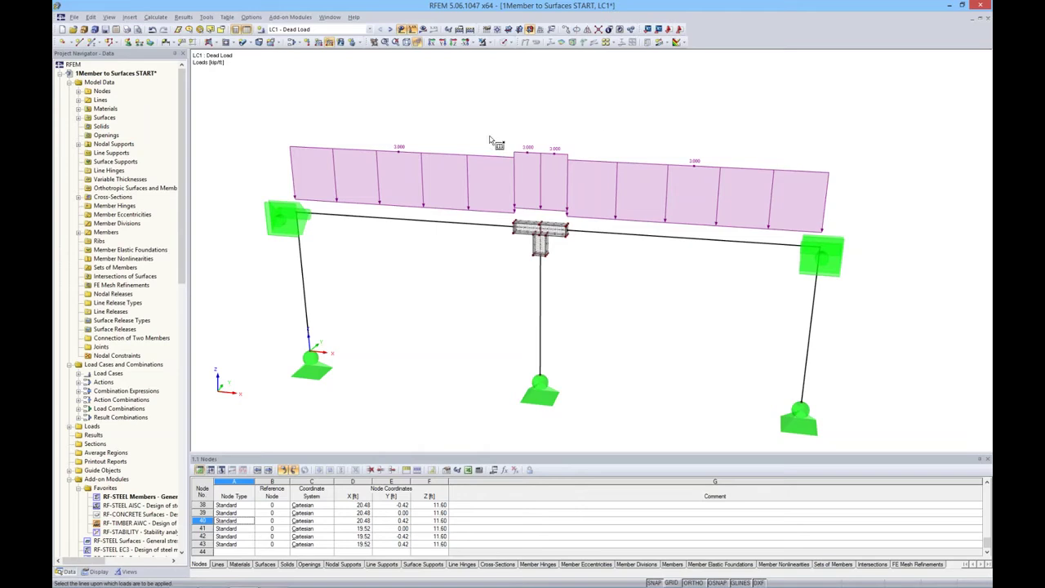
{"action": "key", "text": "Escape"}
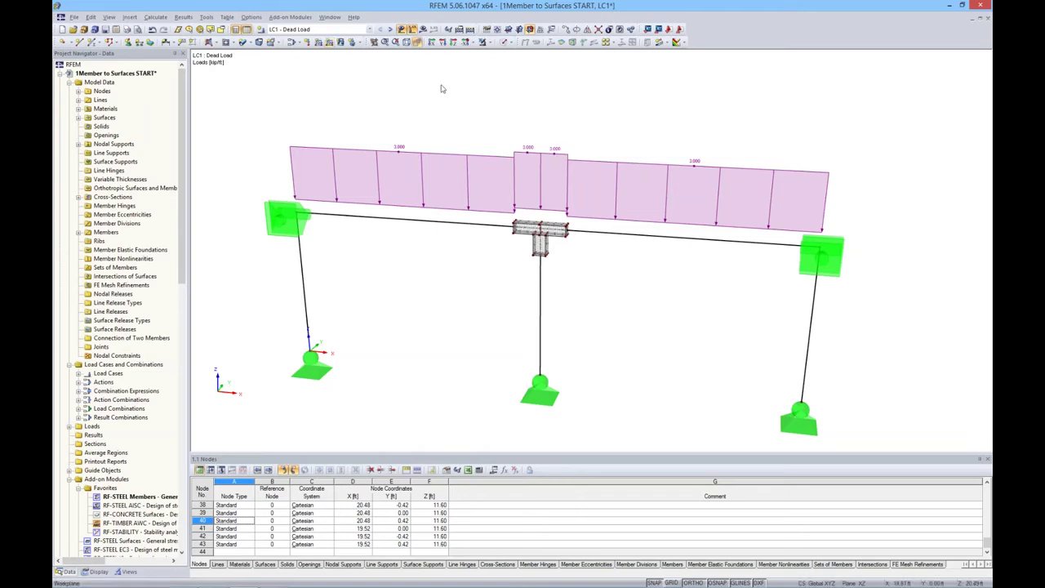
- Switch to LC2 Live Load and delete the two member loads over the junction
{"action": "left_click", "coordinate": [368, 29]}
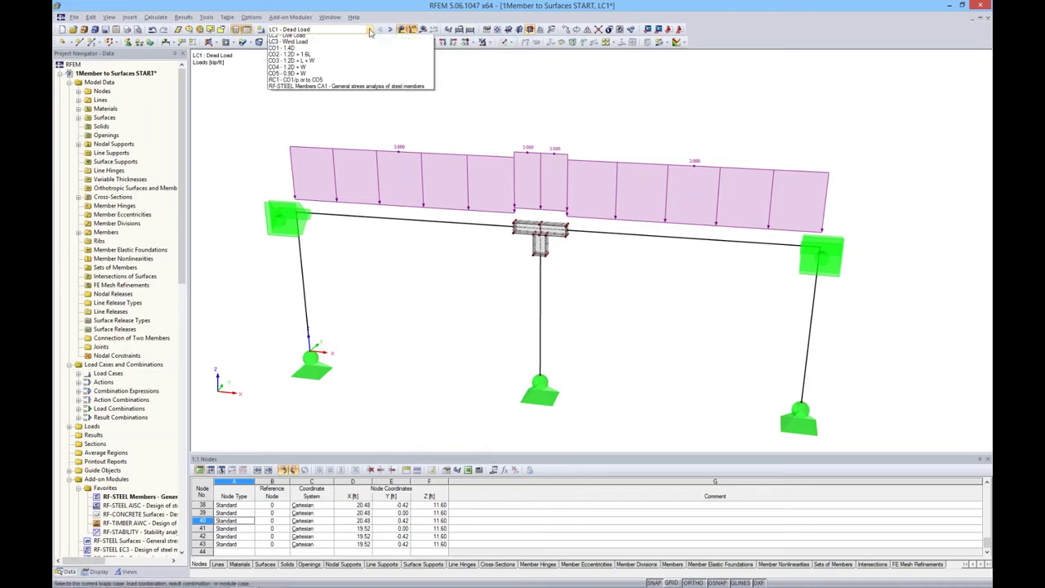
{"action": "left_click", "coordinate": [351, 45]}
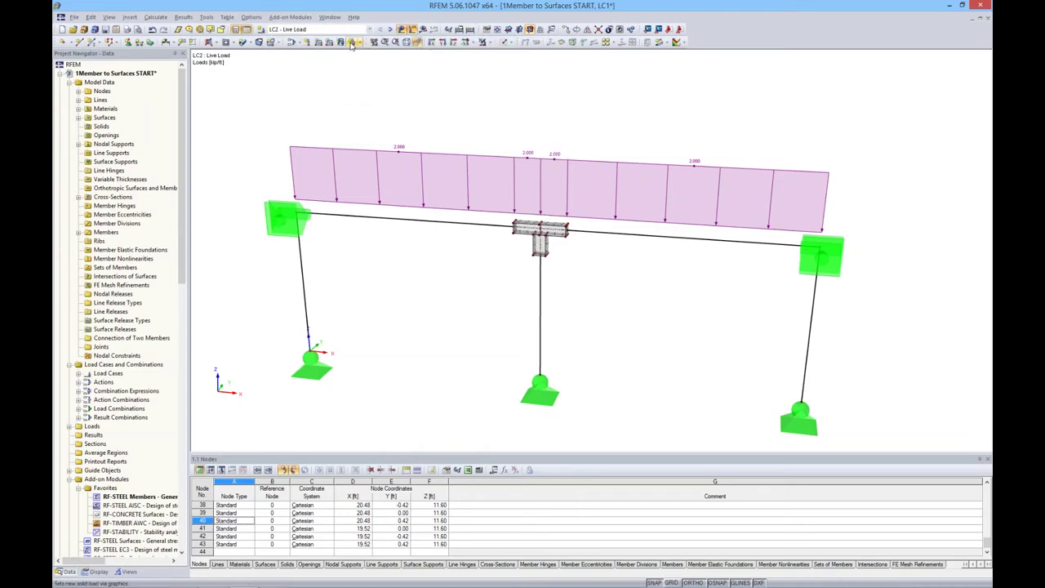
{"action": "left_click", "coordinate": [533, 160]}
{"action": "key", "text": "Delete"}
{"action": "left_click", "coordinate": [547, 162]}
{"action": "key", "text": "Delete"}
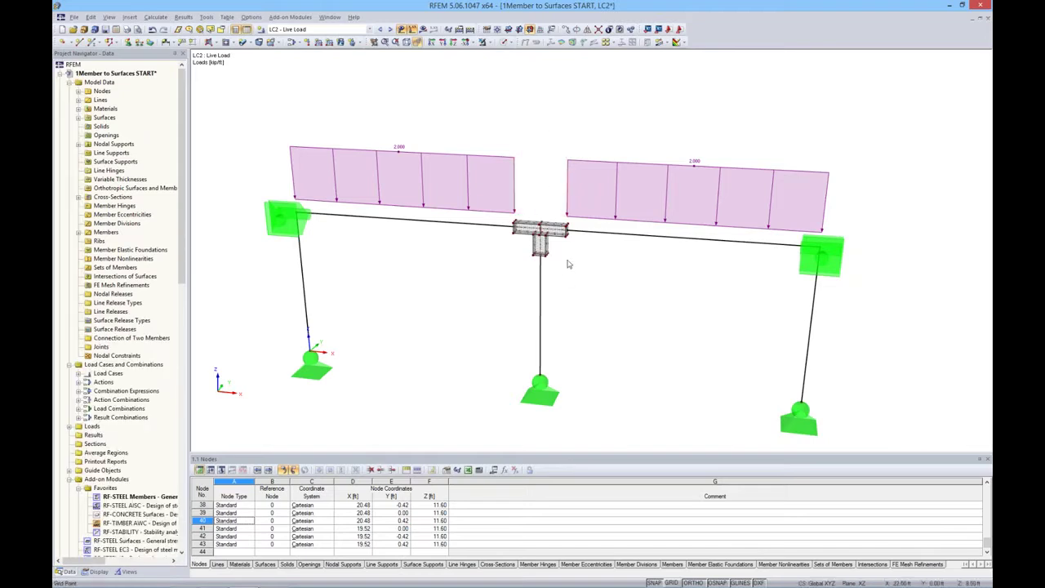
{"action": "middle_click_drag", "start_coordinate": [567, 257], "coordinate": [560, 280], "text": "ctrl"}
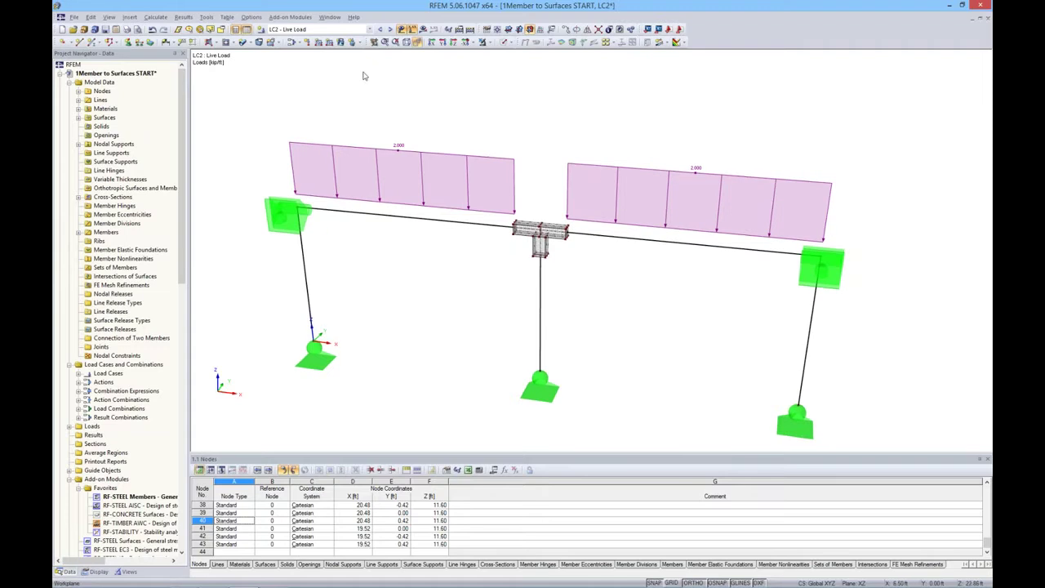
- Place a -2 kip/ft live line load on both junction top lines
{"action": "left_click", "coordinate": [330, 41]}
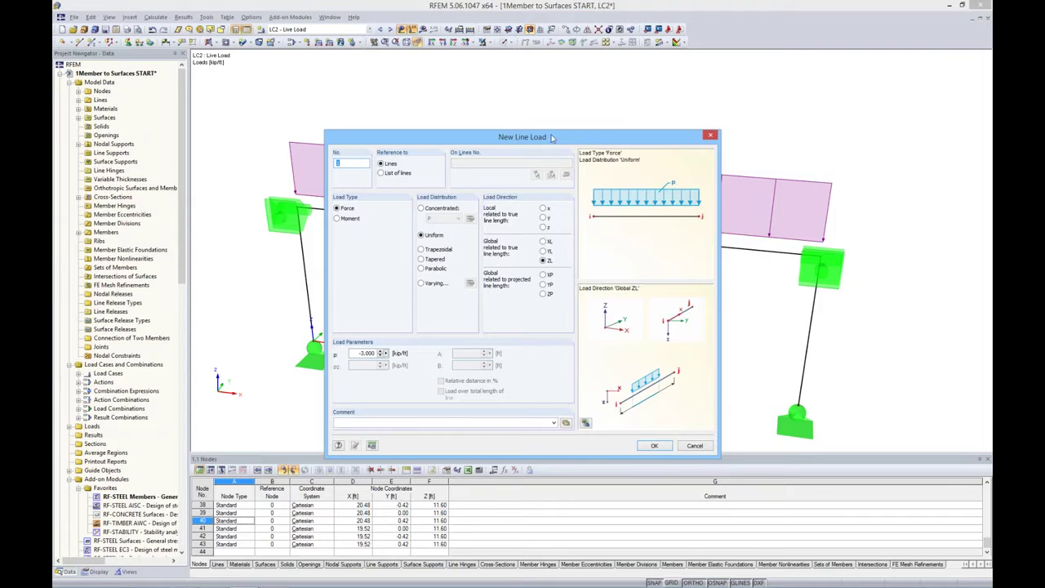
{"action": "left_click_drag", "start_coordinate": [552, 137], "coordinate": [581, 74]}
{"action": "key", "text": "Tab"}
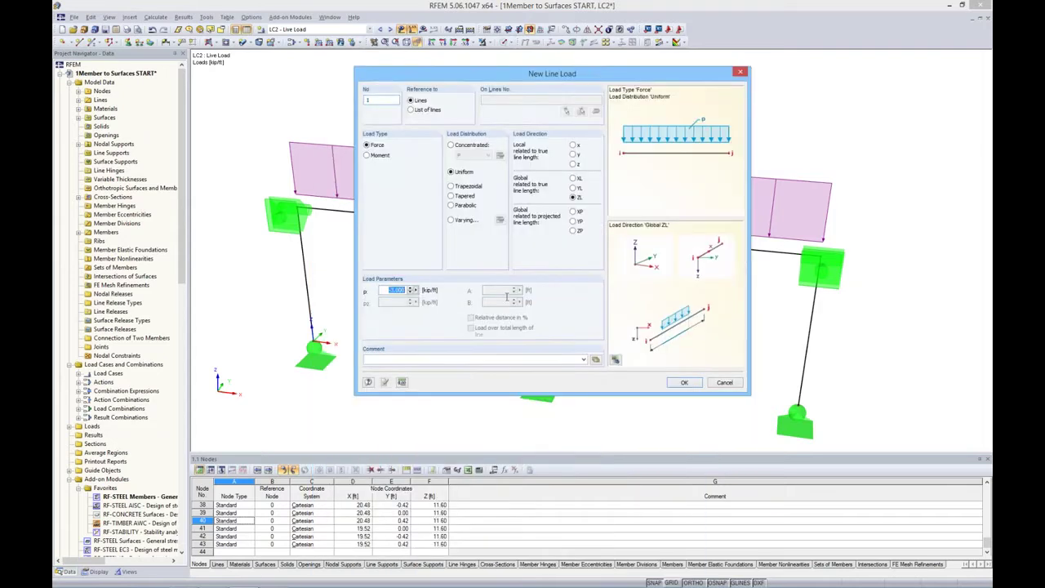
{"action": "type", "text": "-2"}
{"action": "left_click", "coordinate": [682, 382]}
{"action": "scroll", "coordinate": [546, 231], "scroll_direction": "up", "scroll_amount": 5}
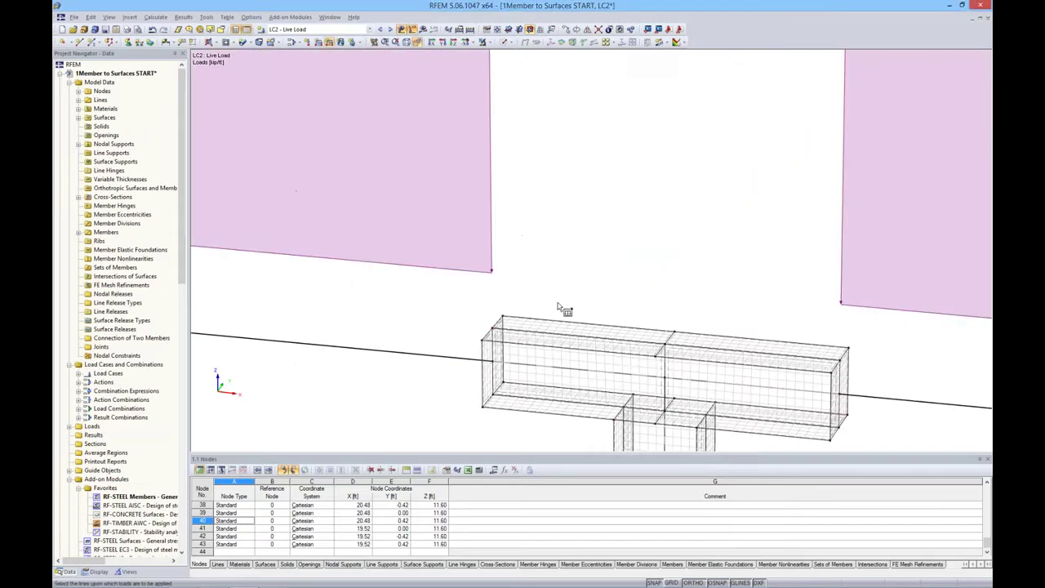
{"action": "left_click", "coordinate": [626, 340]}
{"action": "left_click", "coordinate": [723, 349]}
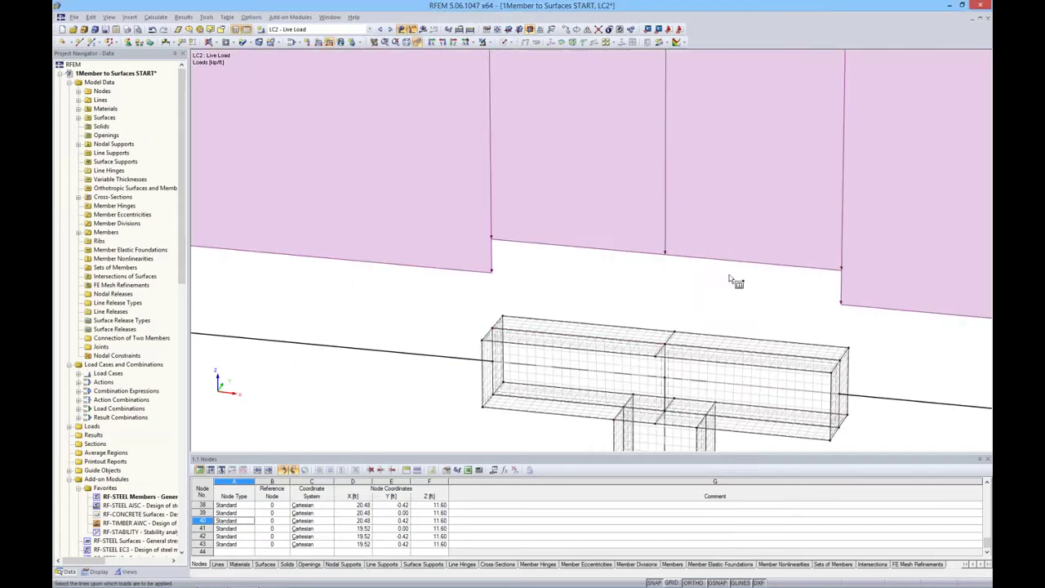
{"action": "scroll", "coordinate": [735, 280], "scroll_direction": "down", "scroll_amount": 5}
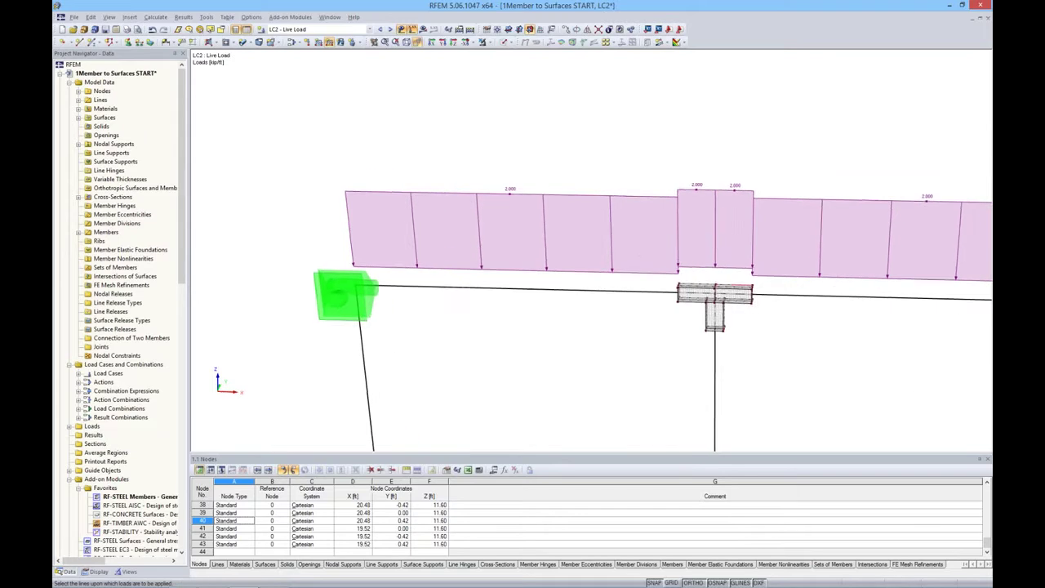
{"action": "scroll", "coordinate": [718, 277], "scroll_direction": "down", "scroll_amount": 4}
{"action": "scroll", "coordinate": [608, 216], "scroll_direction": "down", "scroll_amount": 2}
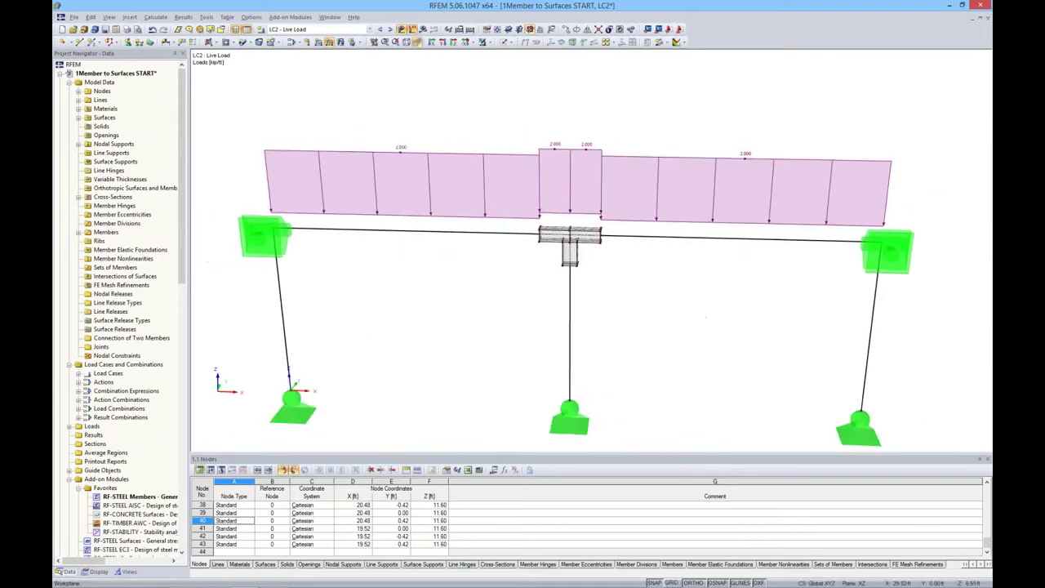
{"action": "middle_click_drag", "start_coordinate": [690, 343], "coordinate": [591, 280], "text": "ctrl"}
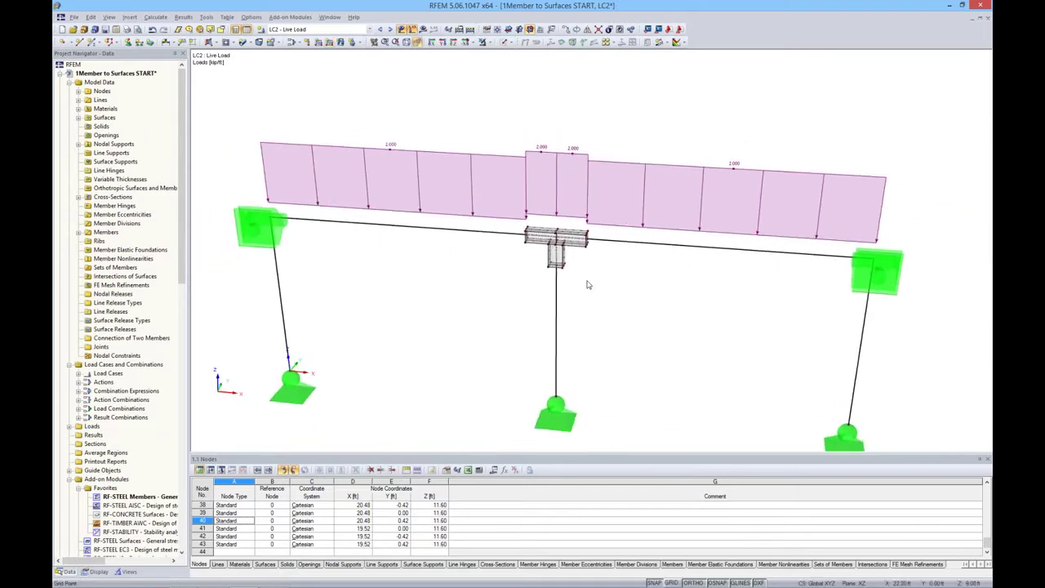
- Select result combination RC1 and confirm running the FE calculation to completion
{"action": "left_click", "coordinate": [370, 30]}
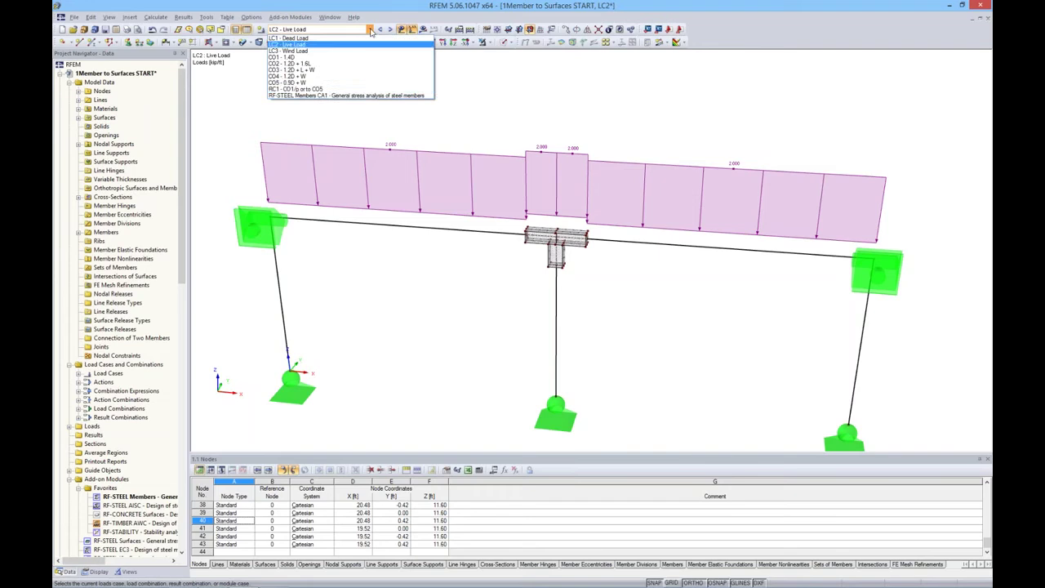
{"action": "left_click", "coordinate": [333, 90]}
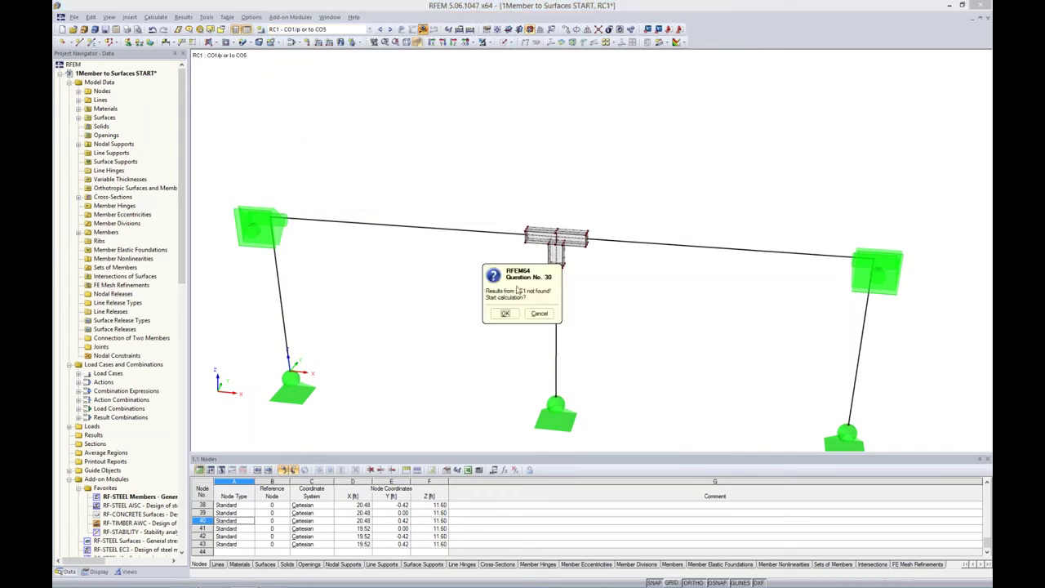
{"action": "left_click", "coordinate": [506, 315]}
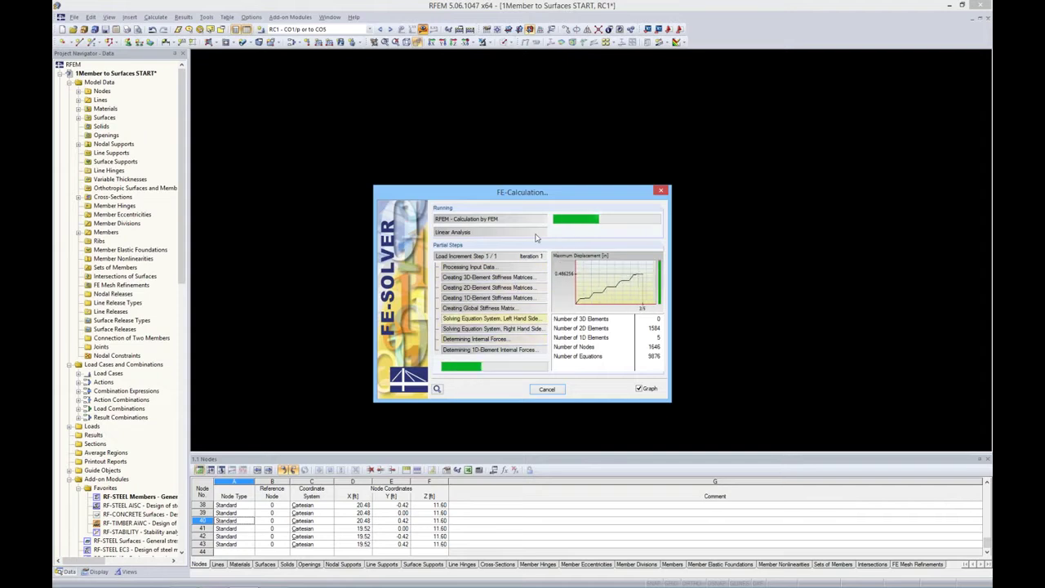
{"action": "left_click_drag", "start_coordinate": [541, 191], "coordinate": [558, 166]}
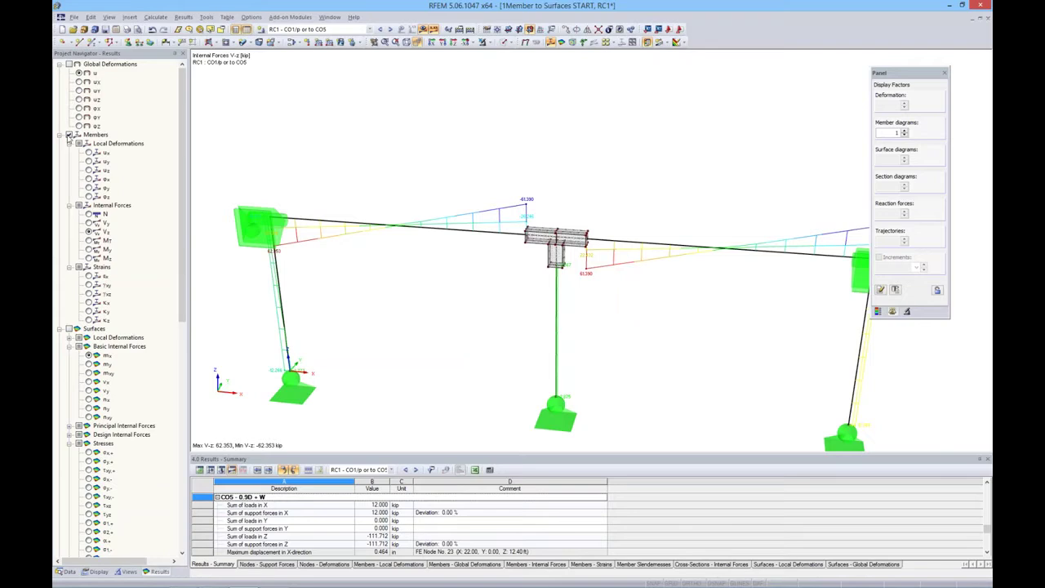
- Switch the results display from member diagrams to surface results with a colour legend
{"action": "left_click", "coordinate": [69, 135]}
{"action": "left_click", "coordinate": [68, 328]}
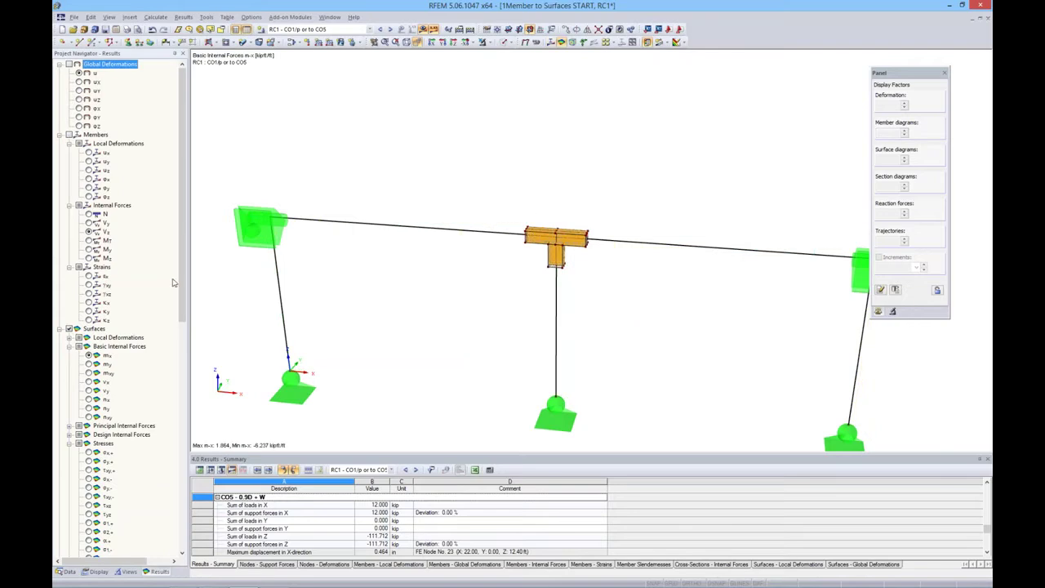
{"action": "scroll", "coordinate": [173, 283], "scroll_direction": "down", "scroll_amount": 1}
{"action": "scroll", "coordinate": [173, 282], "scroll_direction": "down", "scroll_amount": 2}
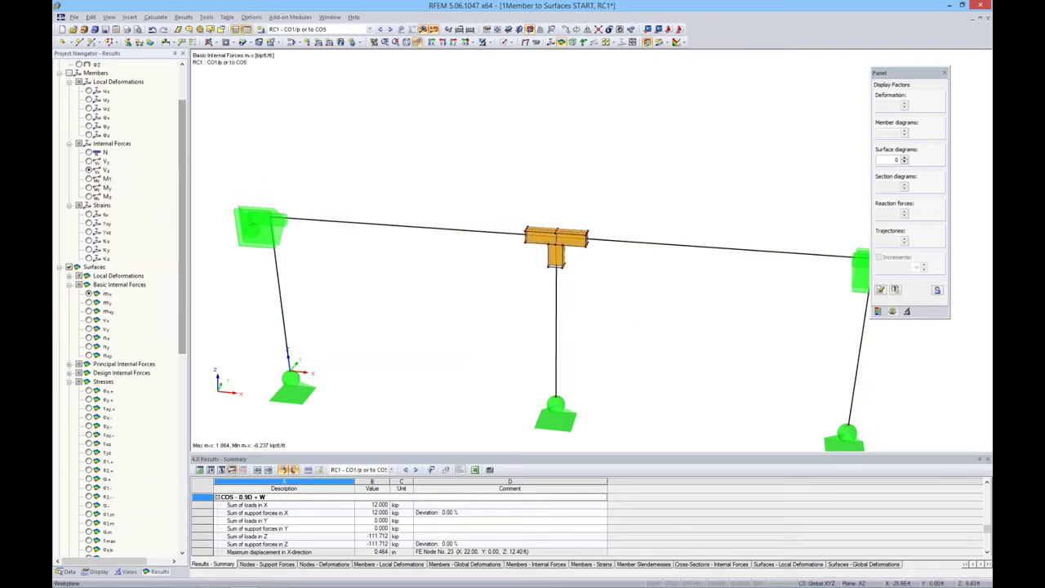
{"action": "scroll", "coordinate": [576, 260], "scroll_direction": "up", "scroll_amount": 2}
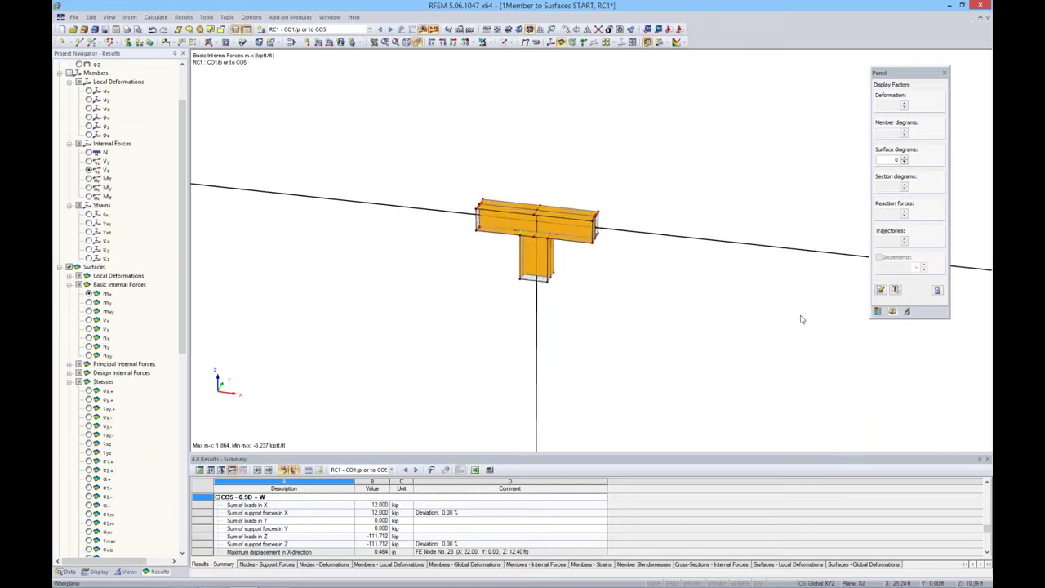
{"action": "left_click", "coordinate": [877, 311]}
- Browse surface m-y and v-x results, then show maximum von Mises equivalent stress
{"action": "left_click", "coordinate": [89, 303]}
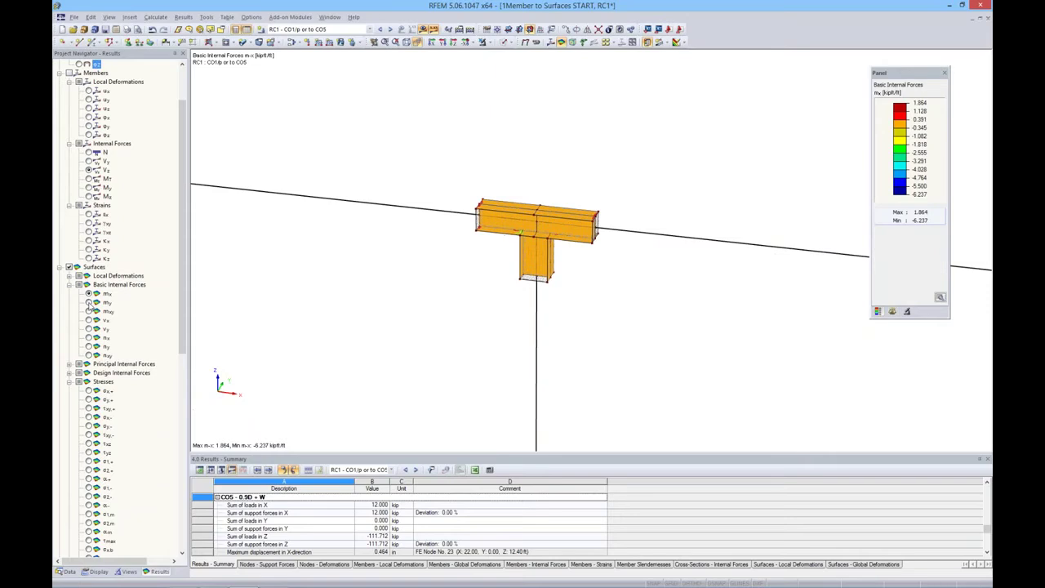
{"action": "scroll", "coordinate": [574, 224], "scroll_direction": "up", "scroll_amount": 2}
{"action": "scroll", "coordinate": [575, 224], "scroll_direction": "up", "scroll_amount": 2}
{"action": "scroll", "coordinate": [575, 223], "scroll_direction": "up", "scroll_amount": 2}
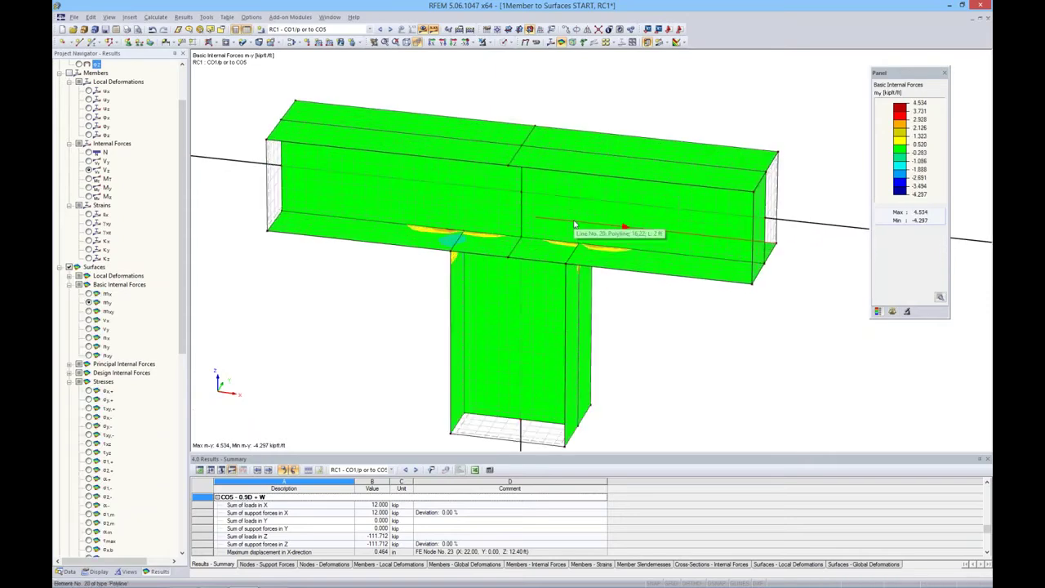
{"action": "left_click", "coordinate": [88, 320]}
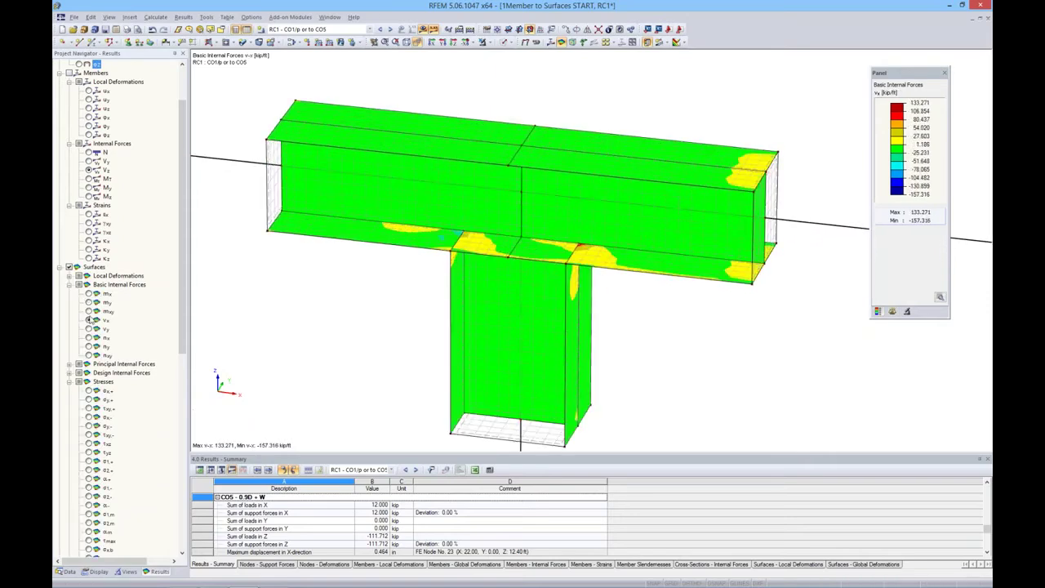
{"action": "left_click", "coordinate": [89, 303]}
{"action": "scroll", "coordinate": [102, 383], "scroll_direction": "down", "scroll_amount": 3}
{"action": "scroll", "coordinate": [102, 383], "scroll_direction": "down", "scroll_amount": 3}
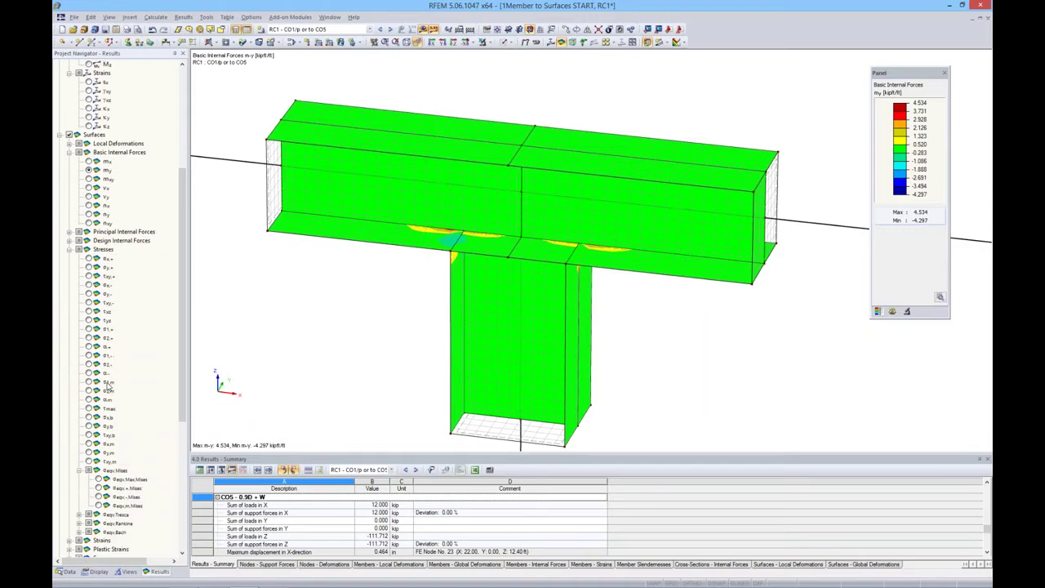
{"action": "scroll", "coordinate": [102, 392], "scroll_direction": "down", "scroll_amount": 2}
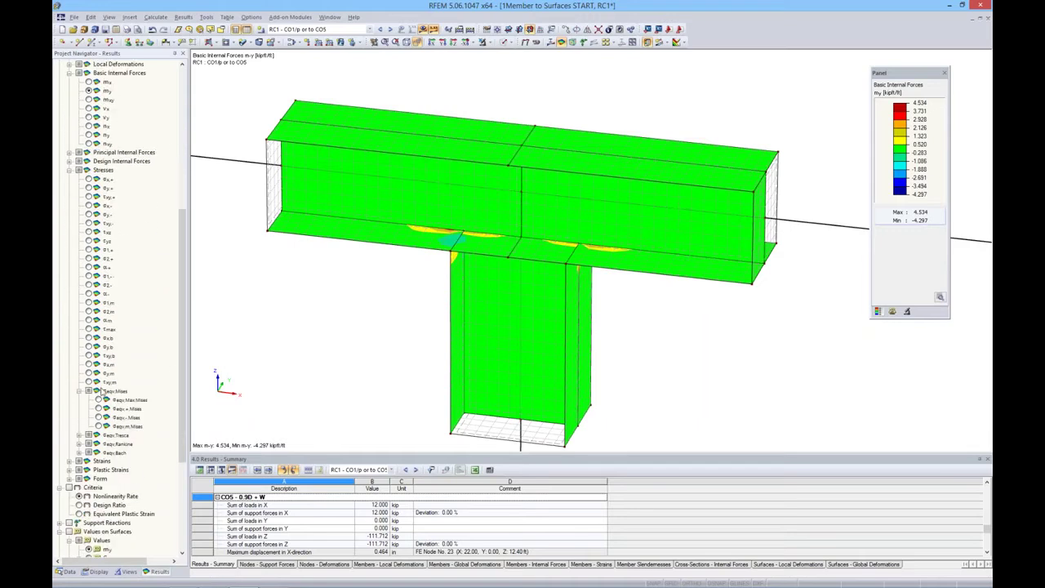
{"action": "left_click", "coordinate": [98, 400]}
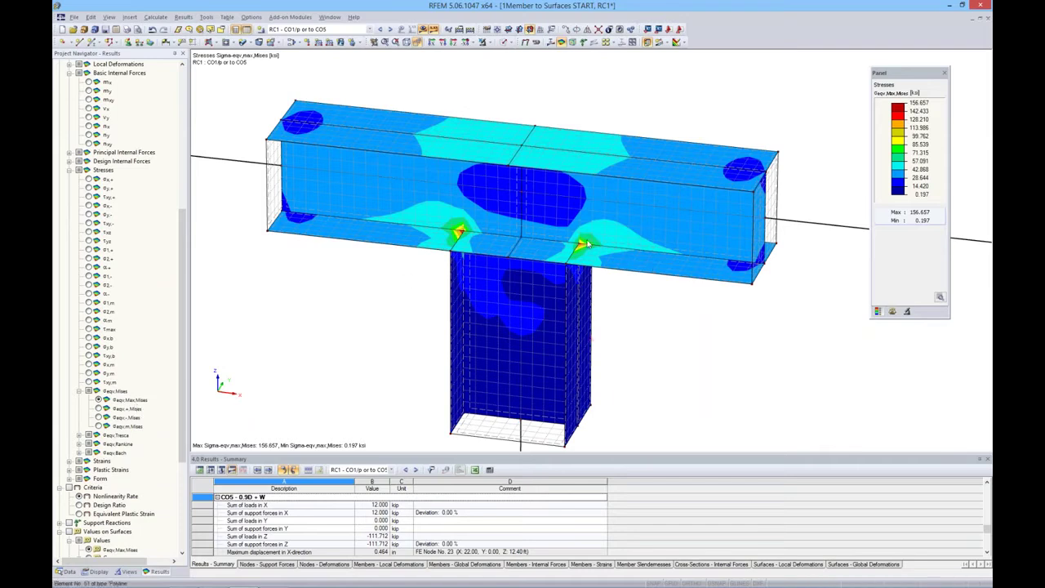
- Zoom and orbit around the column-beam stress hotspots, then switch the results display off
{"action": "scroll", "coordinate": [608, 260], "scroll_direction": "up", "scroll_amount": 2}
{"action": "scroll", "coordinate": [588, 260], "scroll_direction": "up", "scroll_amount": 2}
{"action": "scroll", "coordinate": [563, 260], "scroll_direction": "up", "scroll_amount": 2}
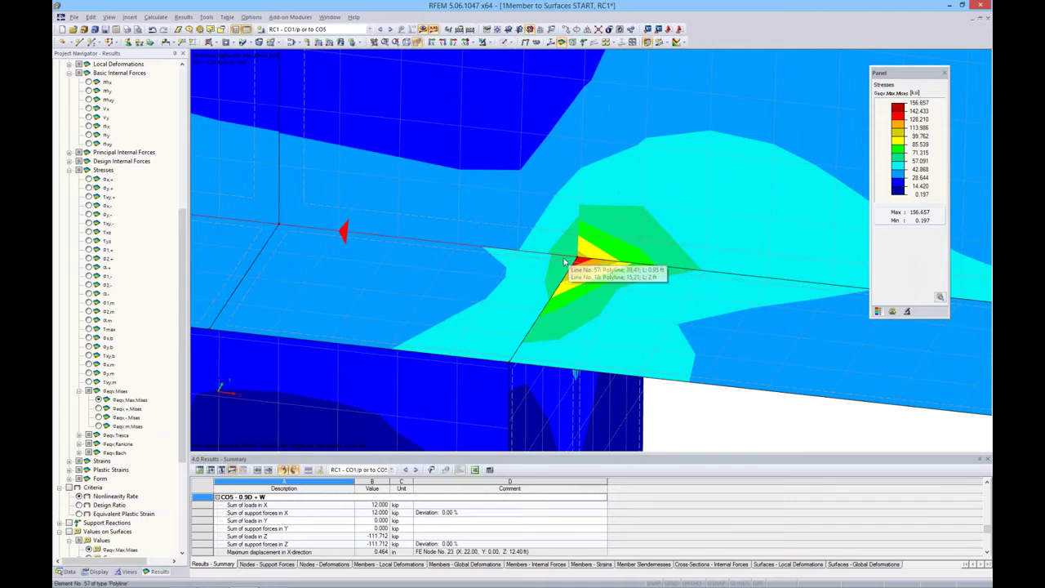
{"action": "scroll", "coordinate": [569, 262], "scroll_direction": "down", "scroll_amount": 3}
{"action": "scroll", "coordinate": [569, 262], "scroll_direction": "down", "scroll_amount": 1}
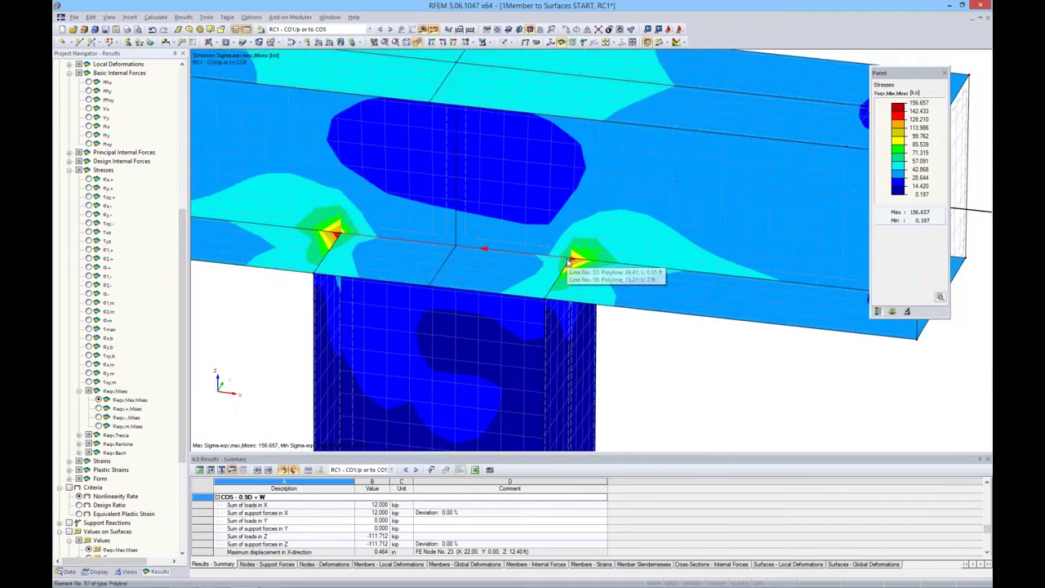
{"action": "scroll", "coordinate": [569, 263], "scroll_direction": "down", "scroll_amount": 1}
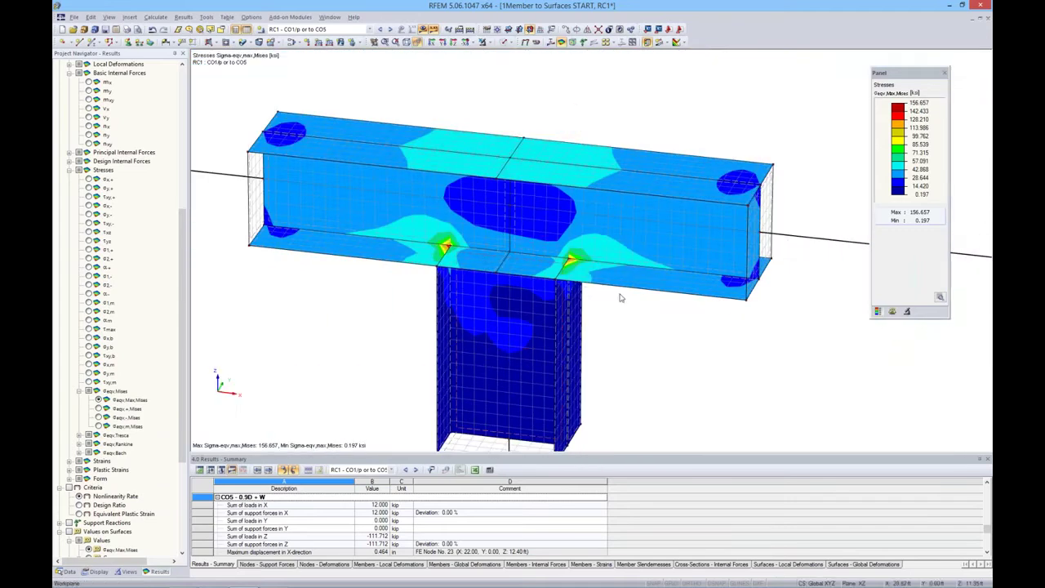
{"action": "middle_click_drag", "start_coordinate": [618, 297], "coordinate": [653, 218], "text": "ctrl"}
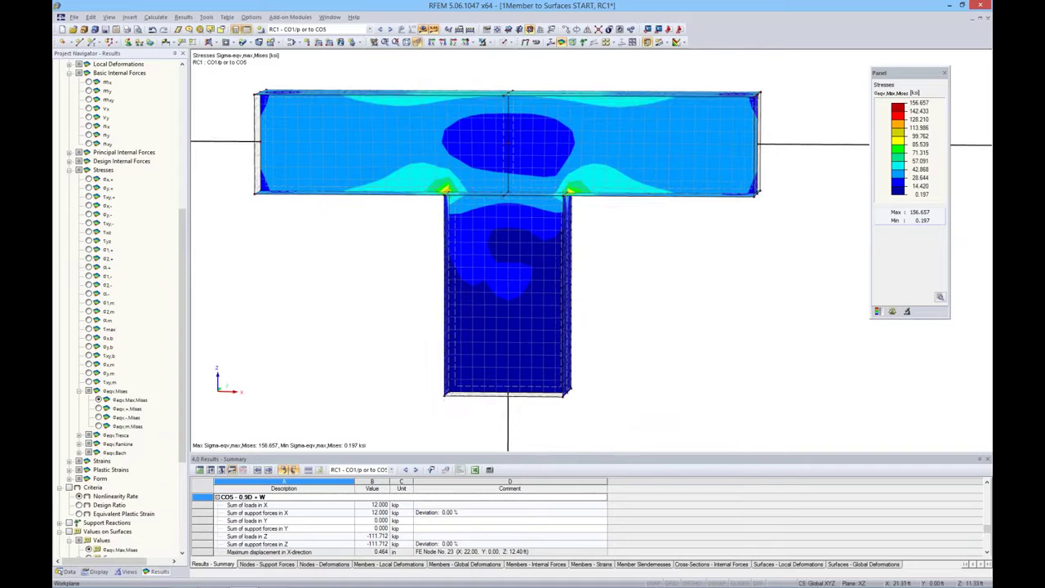
{"action": "middle_click_drag", "start_coordinate": [533, 298], "coordinate": [661, 326], "text": "ctrl"}
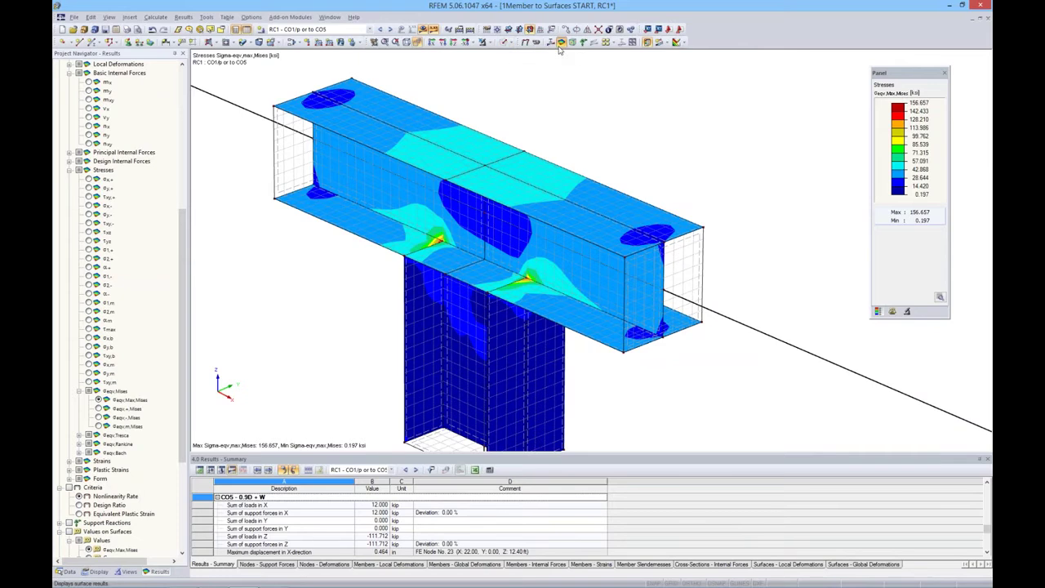
{"action": "left_click", "coordinate": [422, 29]}
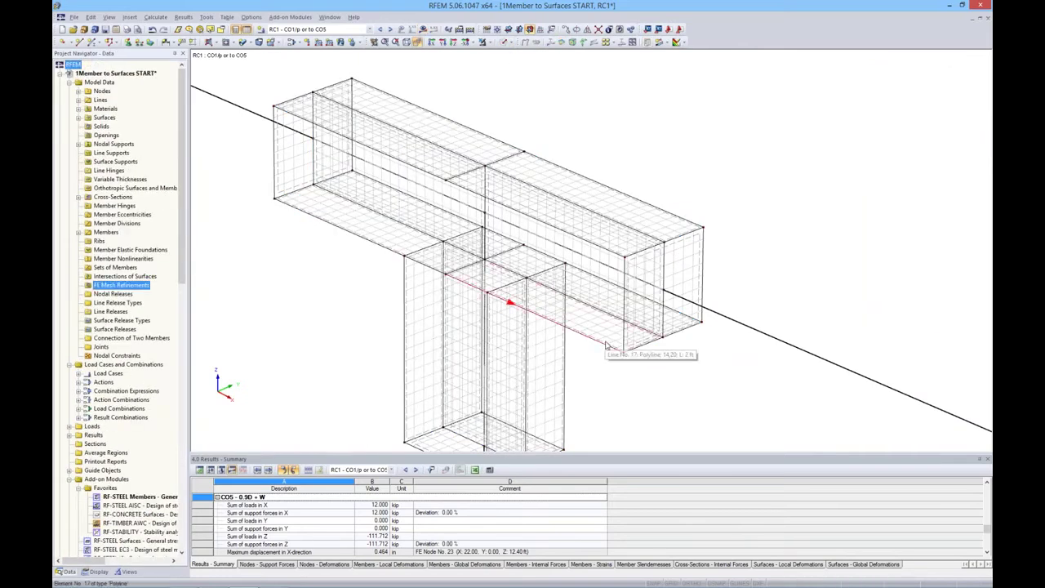
{"action": "scroll", "coordinate": [606, 344], "scroll_direction": "up", "scroll_amount": 3}
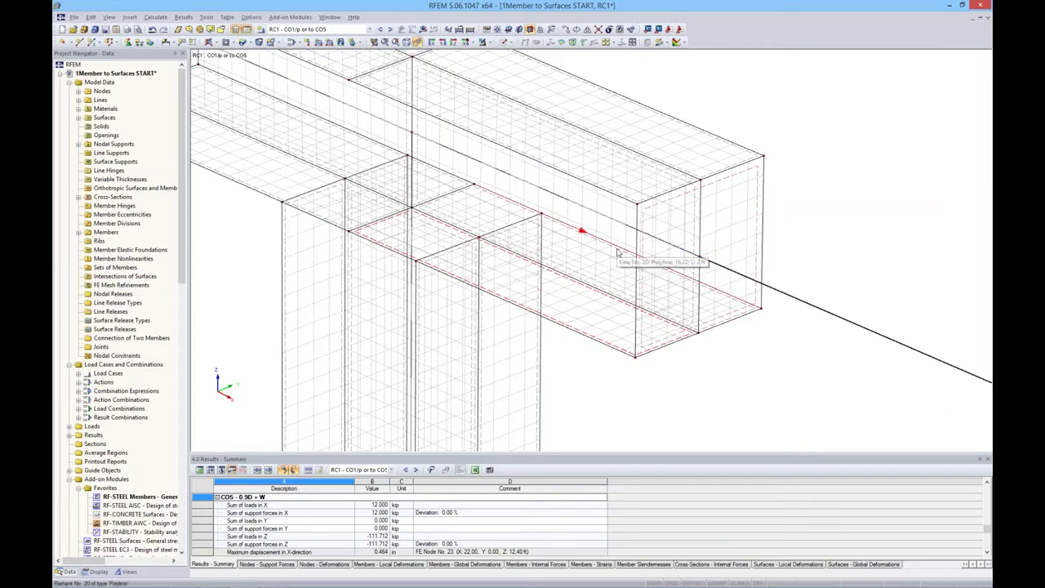
- Turn the model toward the beam end and select the junction's bottom flange surface
{"action": "middle_click_drag", "start_coordinate": [618, 254], "coordinate": [436, 308], "text": "ctrl"}
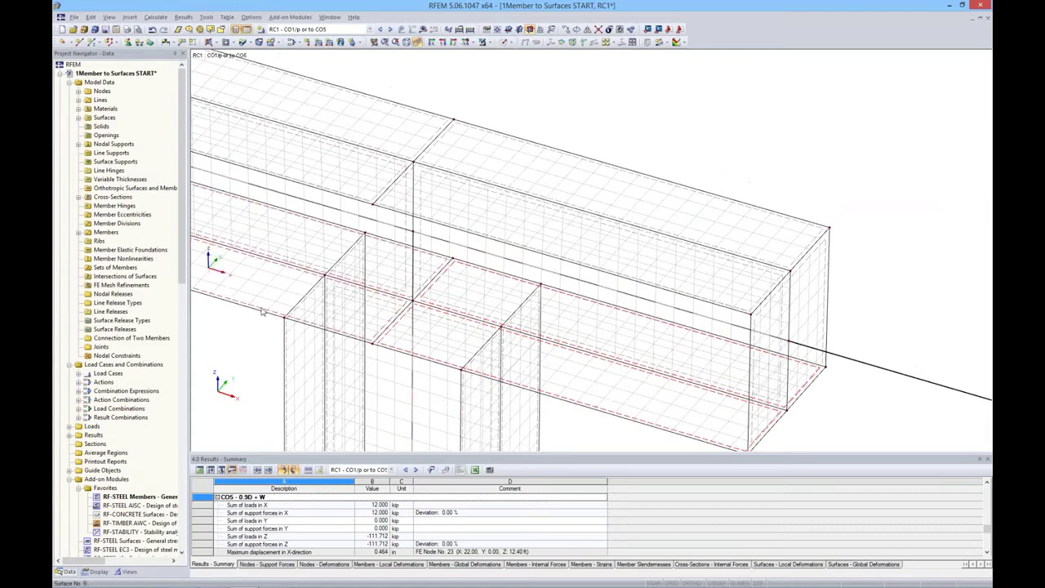
{"action": "right_click", "coordinate": [641, 424]}
{"action": "mouse_move", "coordinate": [683, 219]}
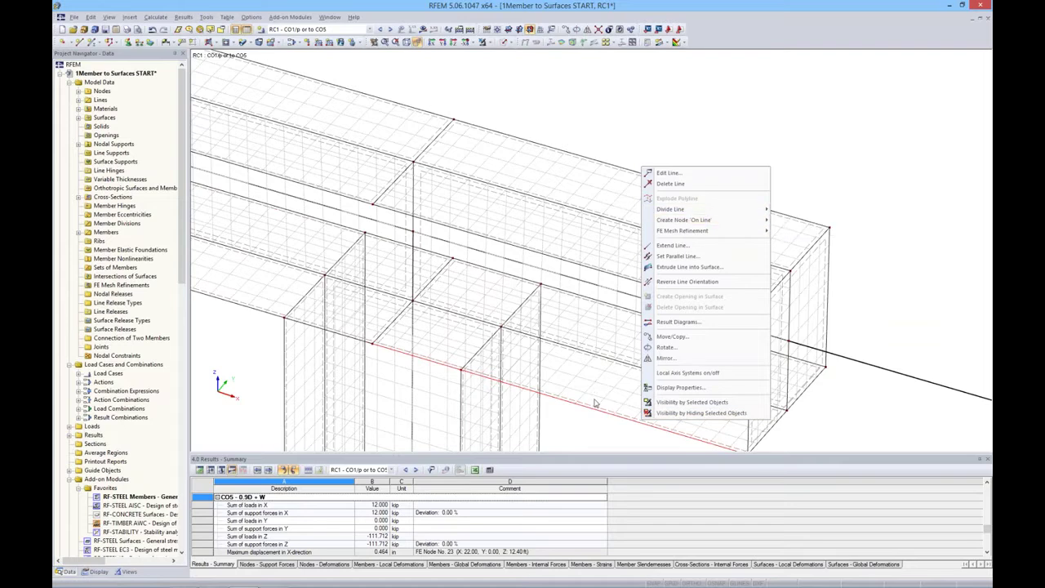
{"action": "left_click", "coordinate": [850, 433]}
{"action": "scroll", "coordinate": [710, 392], "scroll_direction": "up", "scroll_amount": 1}
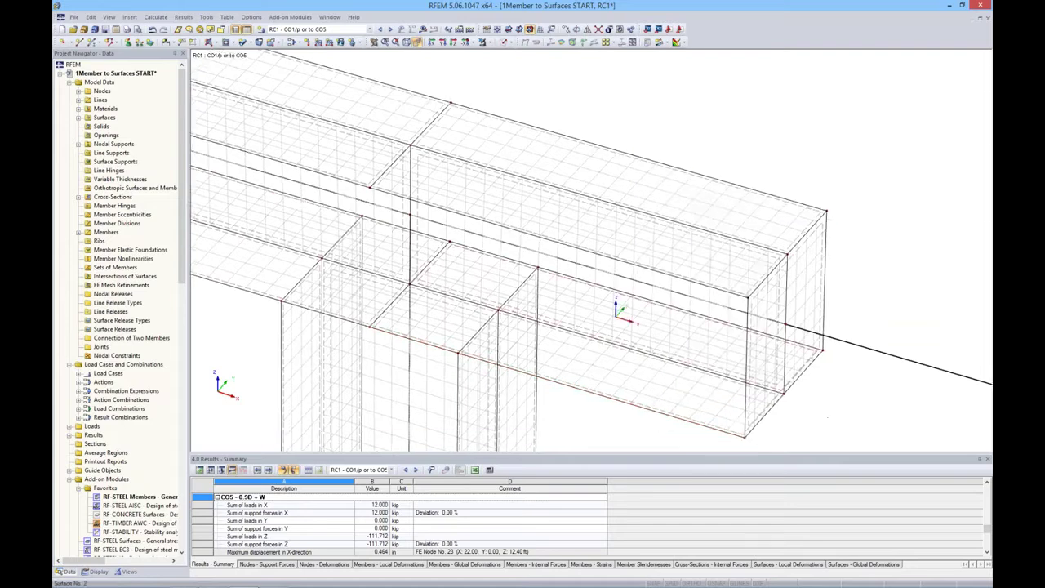
{"action": "scroll", "coordinate": [694, 270], "scroll_direction": "up", "scroll_amount": 1}
{"action": "scroll", "coordinate": [691, 276], "scroll_direction": "up", "scroll_amount": 1}
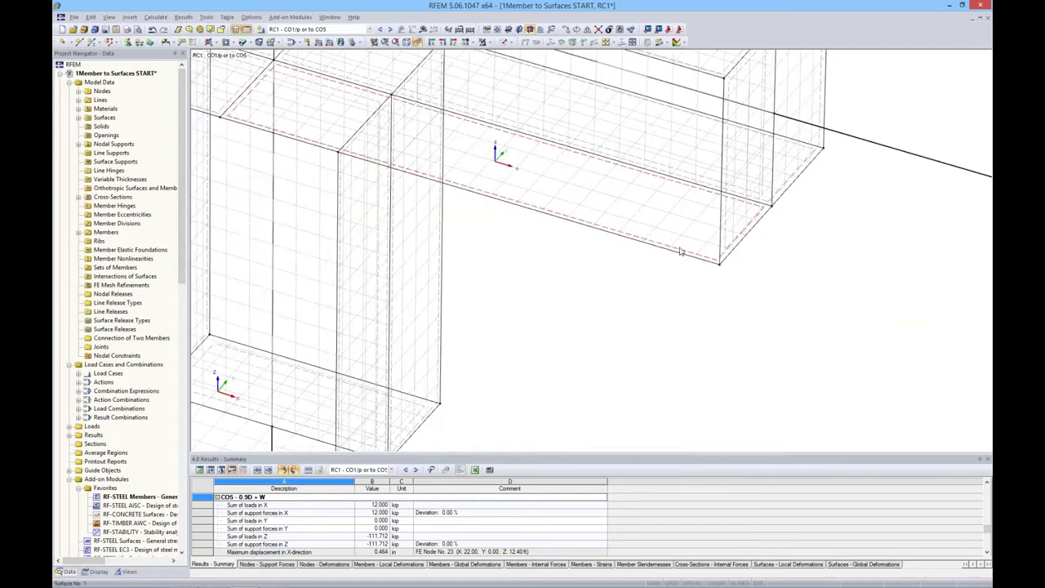
{"action": "left_click", "coordinate": [679, 252]}
- Set the selected junction surfaces to 1.00 in thickness, accepting deletion of results
{"action": "middle_click_drag", "start_coordinate": [374, 176], "coordinate": [560, 291]}
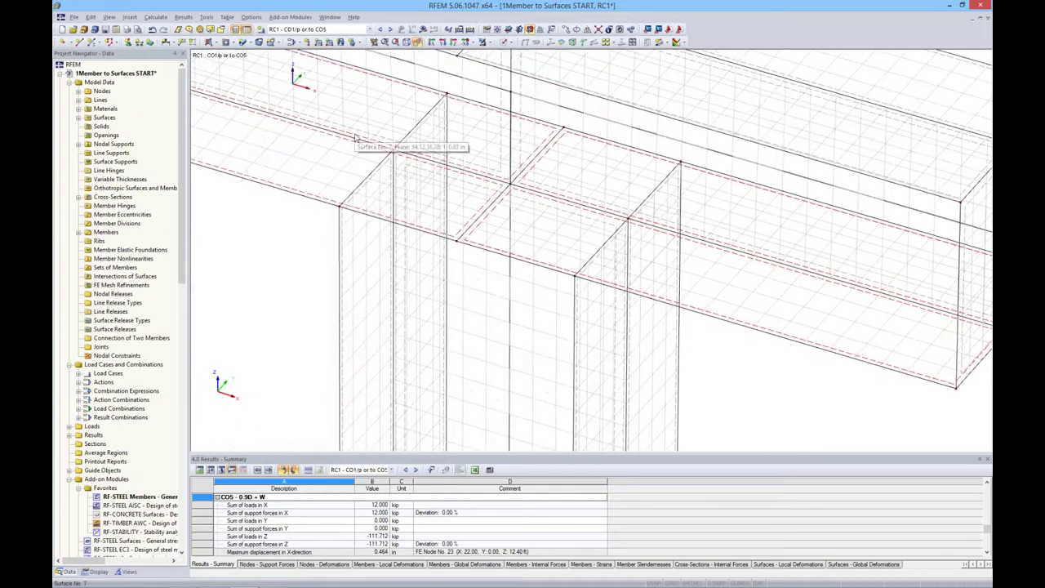
{"action": "right_click", "coordinate": [275, 187]}
{"action": "left_click", "coordinate": [301, 193]}
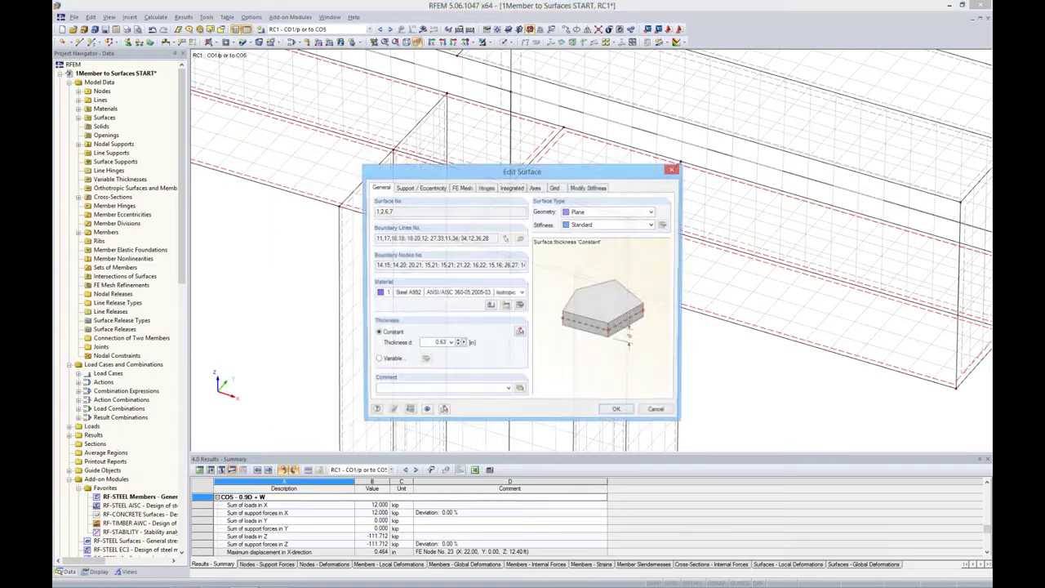
{"action": "type", "text": "1"}
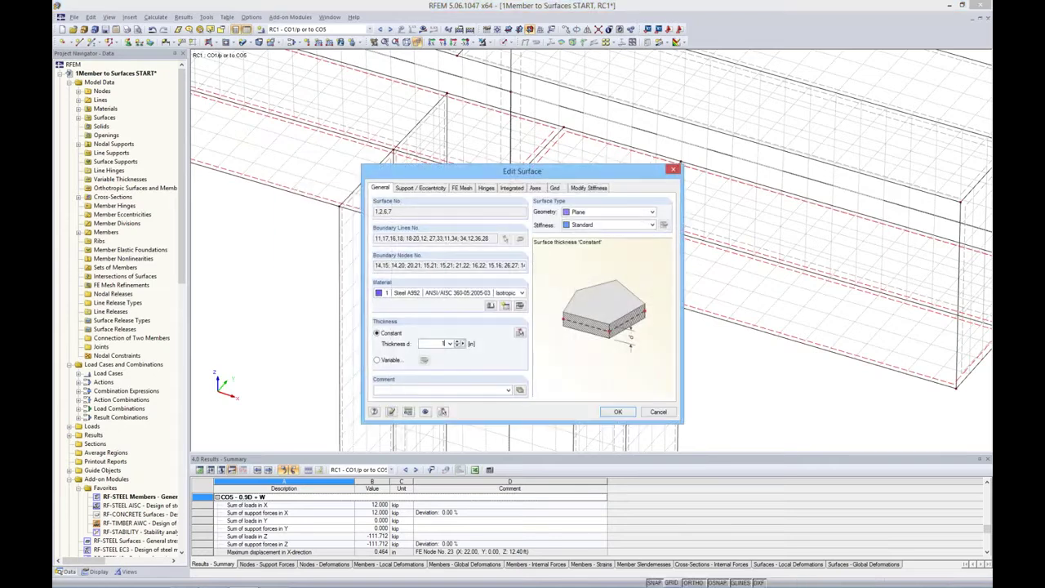
{"action": "left_click", "coordinate": [628, 414]}
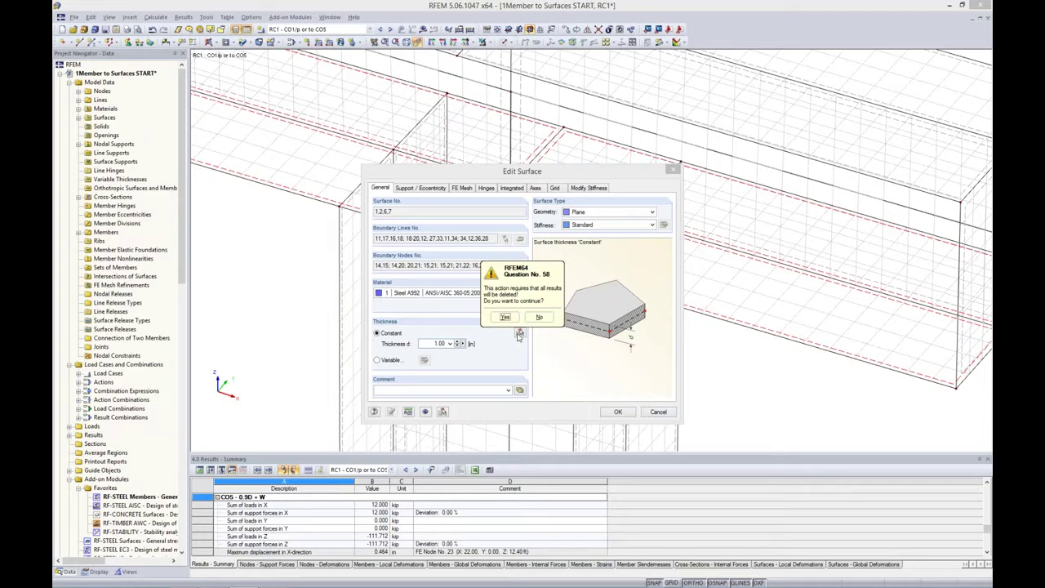
{"action": "left_click", "coordinate": [504, 317]}
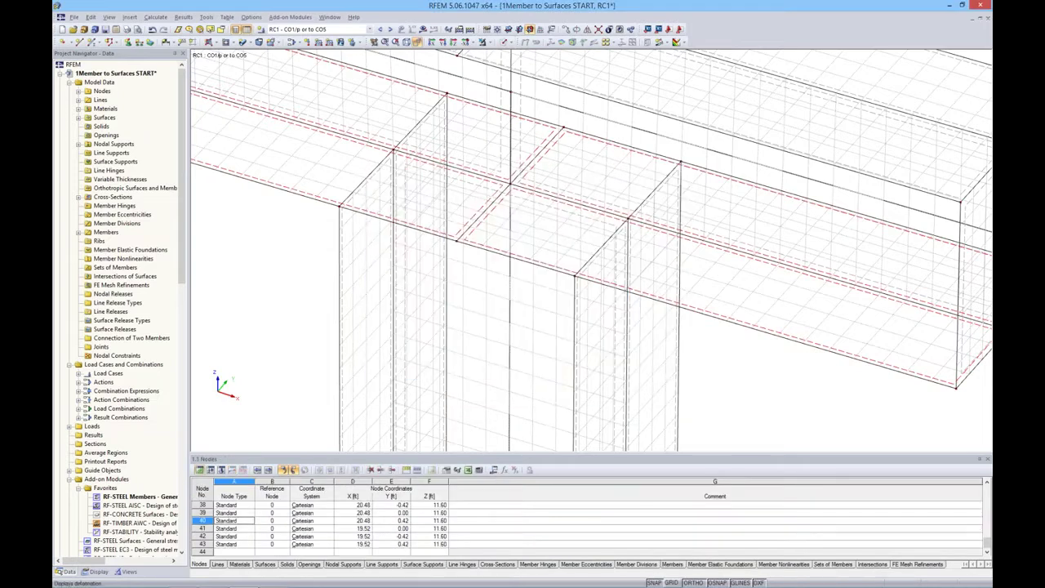
{"action": "left_click", "coordinate": [514, 43]}
- Render the model as transparent solids, with junction plates filled without thickness
{"action": "left_click", "coordinate": [527, 68]}
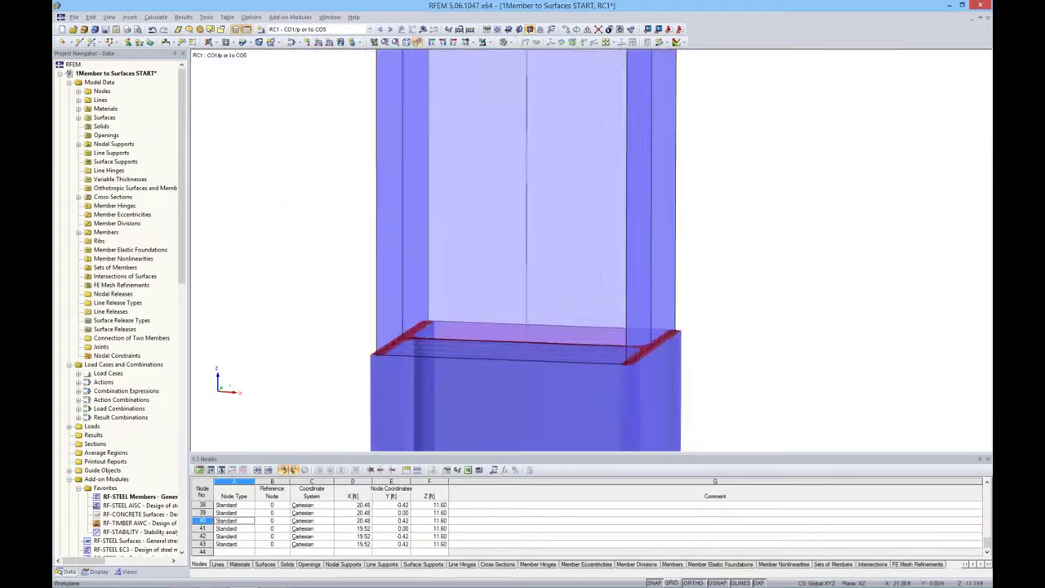
{"action": "scroll", "coordinate": [854, 198], "scroll_direction": "down", "scroll_amount": 2}
{"action": "scroll", "coordinate": [855, 197], "scroll_direction": "down", "scroll_amount": 3}
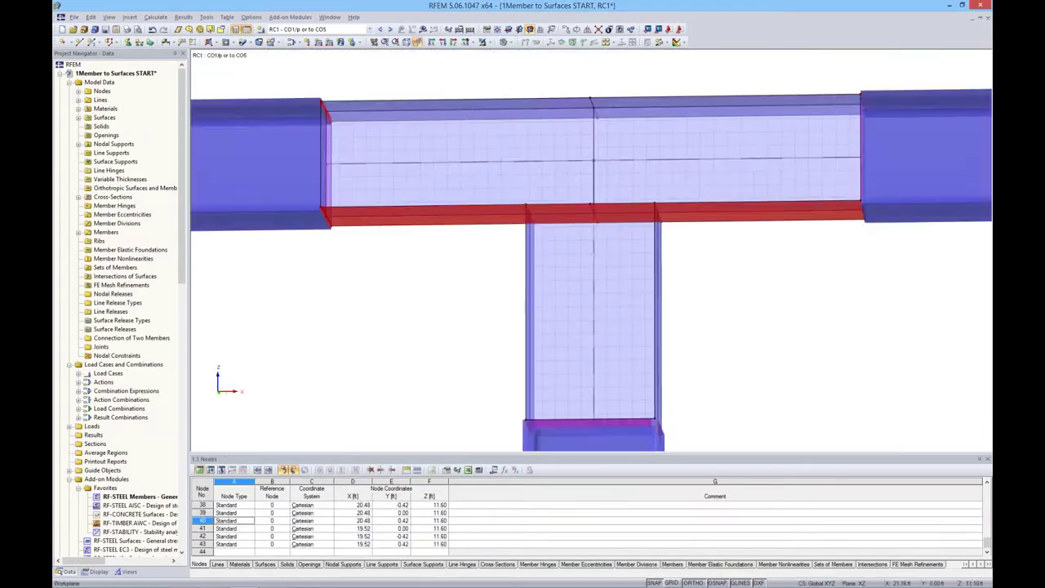
{"action": "scroll", "coordinate": [841, 285], "scroll_direction": "down", "scroll_amount": 1}
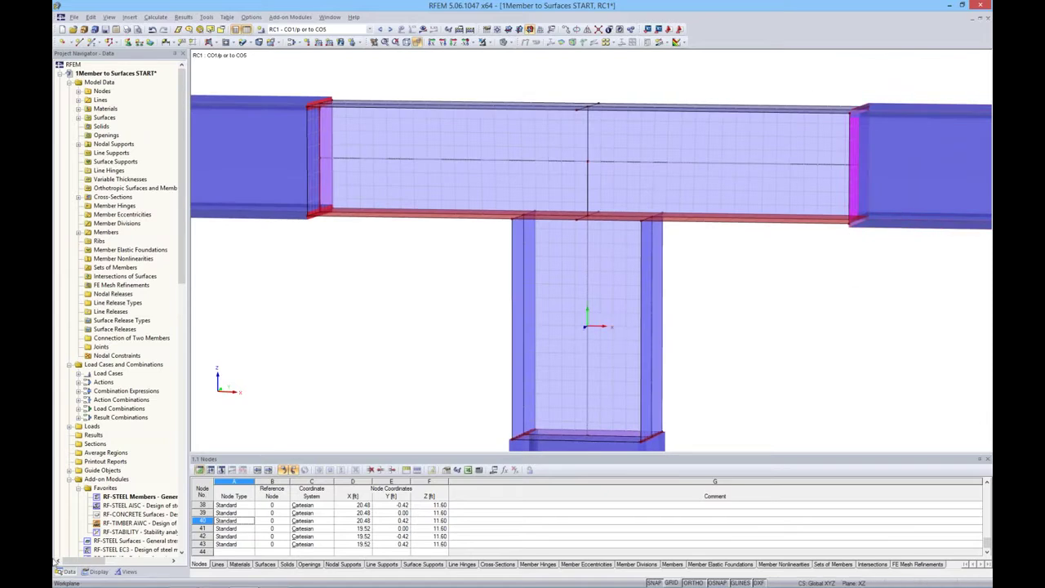
{"action": "left_click", "coordinate": [93, 572]}
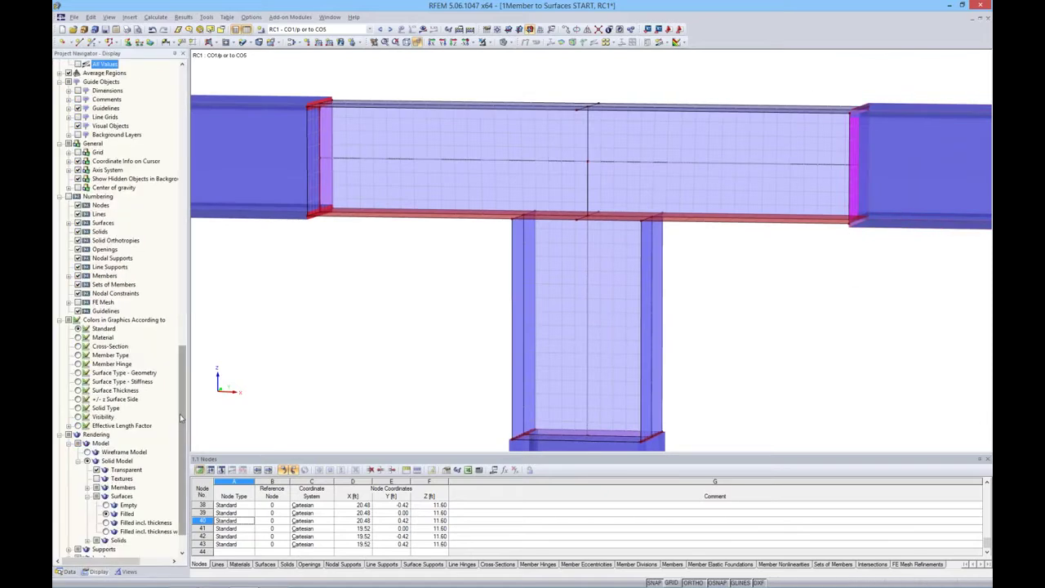
{"action": "scroll", "coordinate": [181, 418], "scroll_direction": "down", "scroll_amount": 2}
{"action": "left_click", "coordinate": [106, 487]}
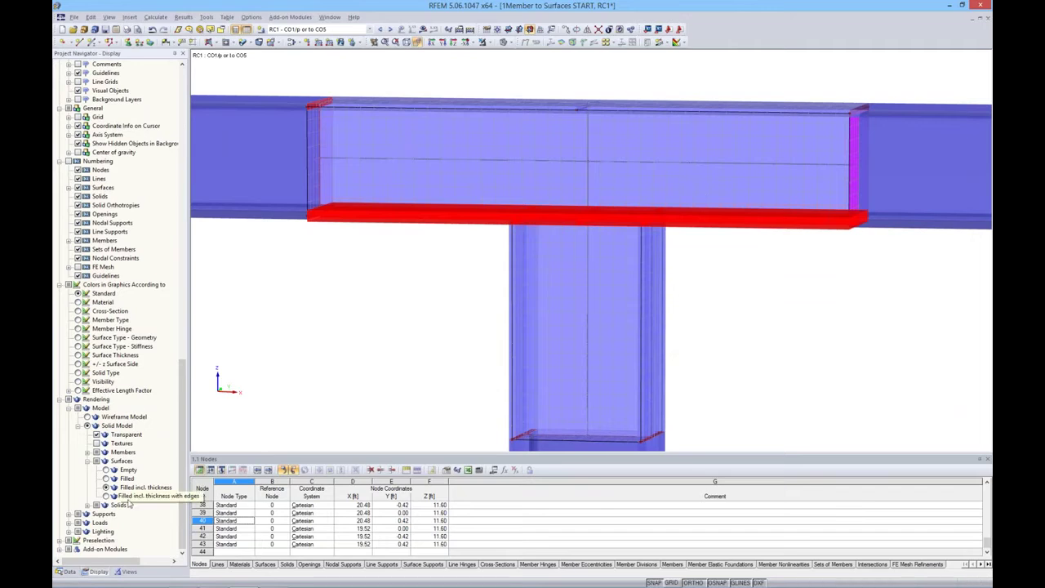
{"action": "left_click", "coordinate": [104, 478]}
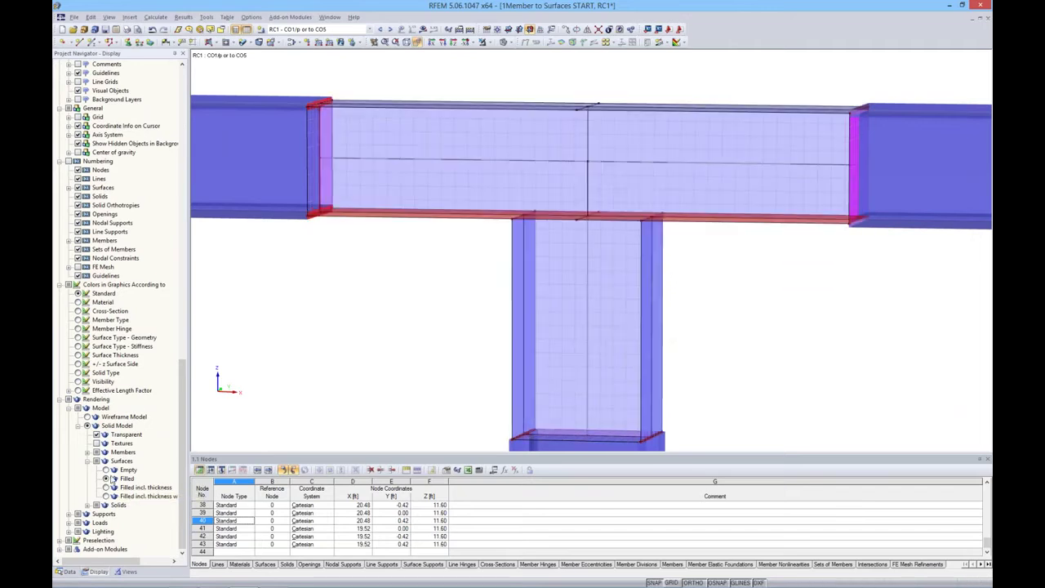
{"action": "mouse_move", "coordinate": [837, 281]}
{"action": "middle_mouse_down", "text": "ctrl"}
{"action": "mouse_move", "coordinate": [758, 345]}
{"action": "mouse_move", "coordinate": [867, 283]}
{"action": "mouse_move", "coordinate": [898, 297]}
{"action": "mouse_move", "coordinate": [751, 258]}
{"action": "middle_mouse_up", "text": "ctrl"}
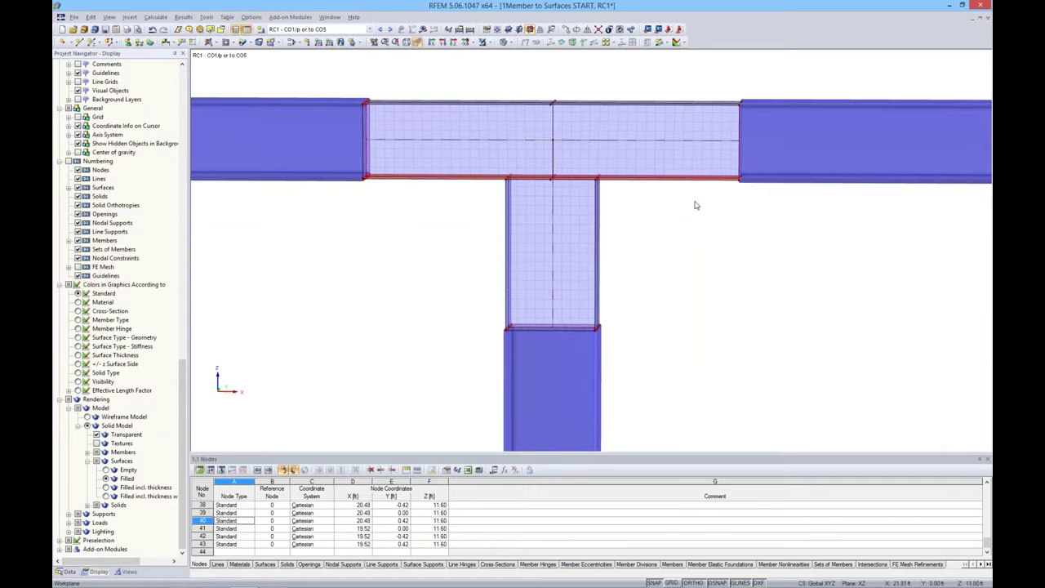
- Select the T-junction plate surfaces and start a new material from the library
{"action": "left_click_drag", "start_coordinate": [314, 64], "coordinate": [783, 354]}
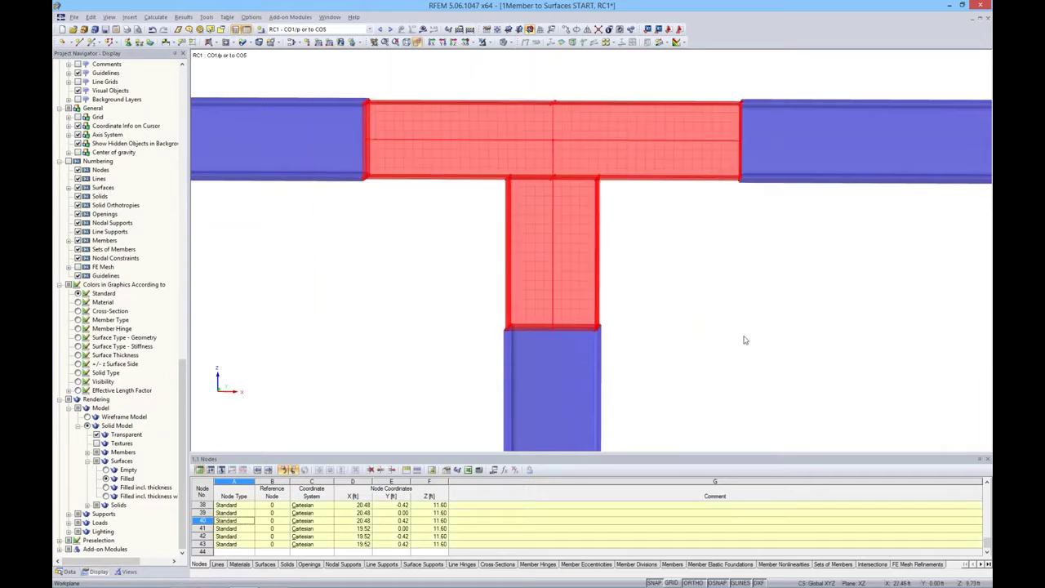
{"action": "right_click", "coordinate": [576, 137]}
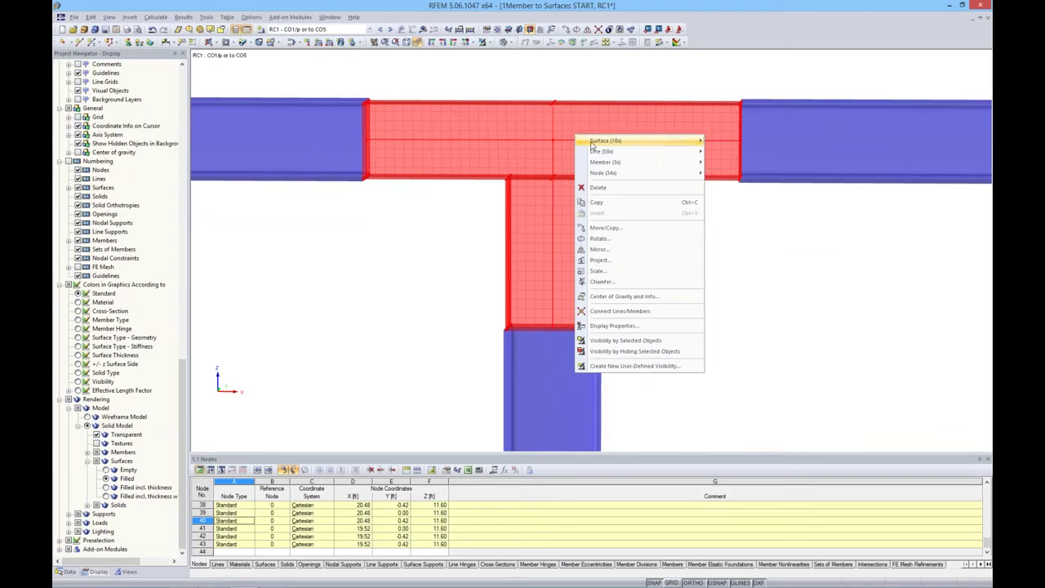
{"action": "mouse_move", "coordinate": [621, 140]}
{"action": "left_click", "coordinate": [721, 143]}
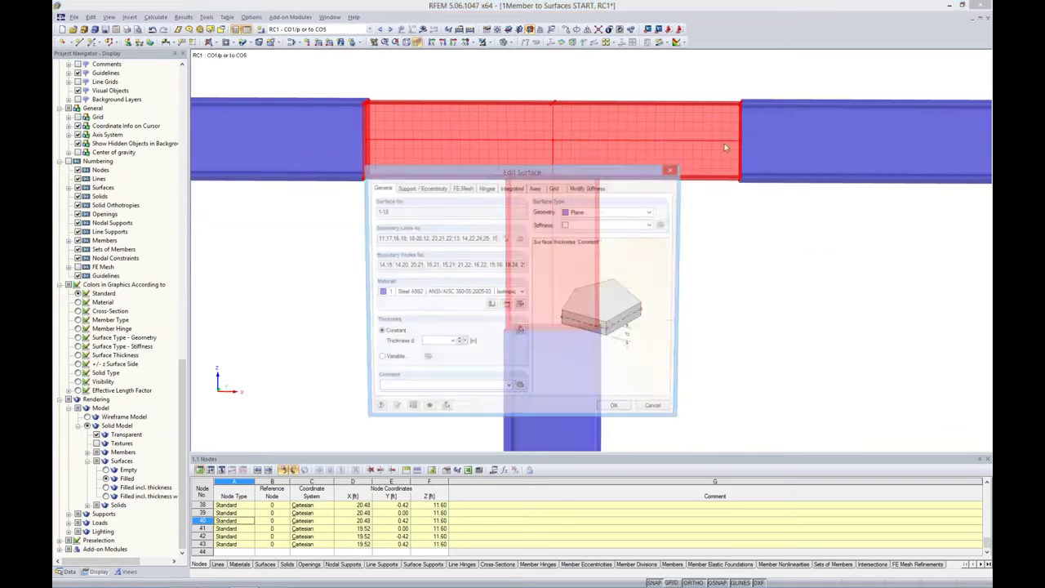
{"action": "left_click", "coordinate": [506, 306]}
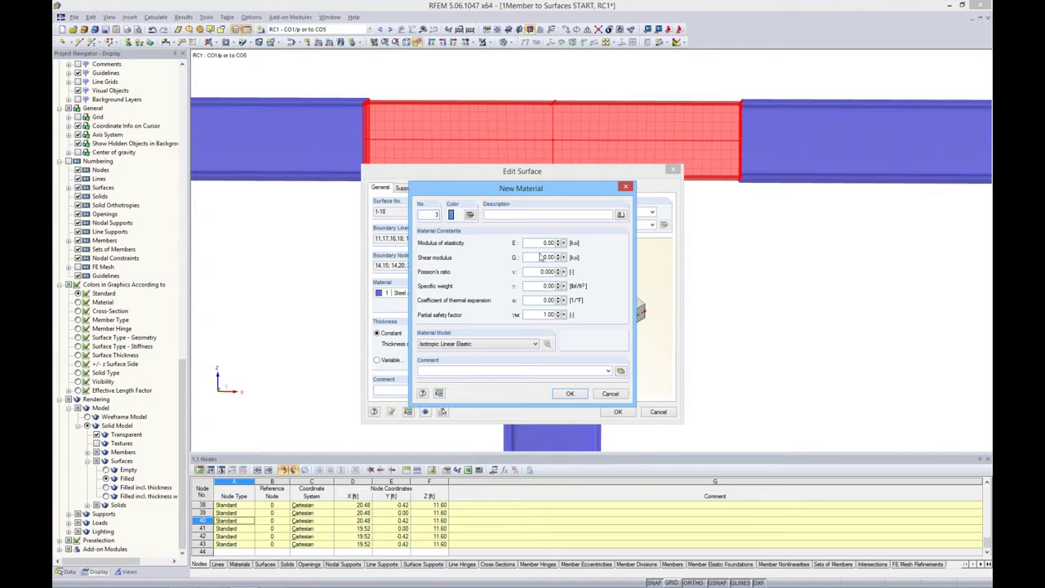
{"action": "left_click", "coordinate": [620, 215]}
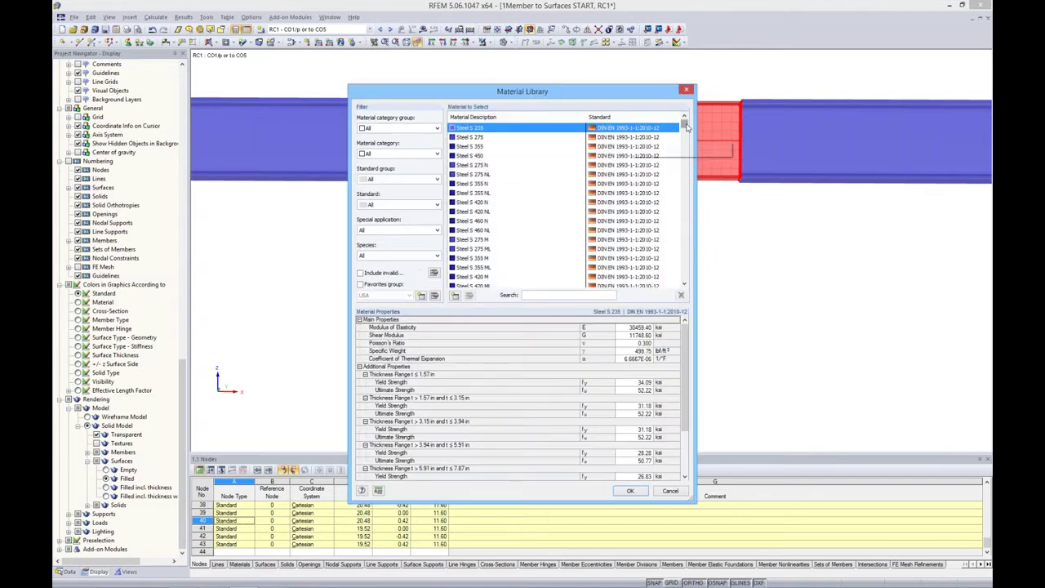
{"action": "left_click_drag", "start_coordinate": [685, 125], "coordinate": [684, 269]}
- Filter the library to ASTM steels and take Steel A992
{"action": "left_click", "coordinate": [390, 129]}
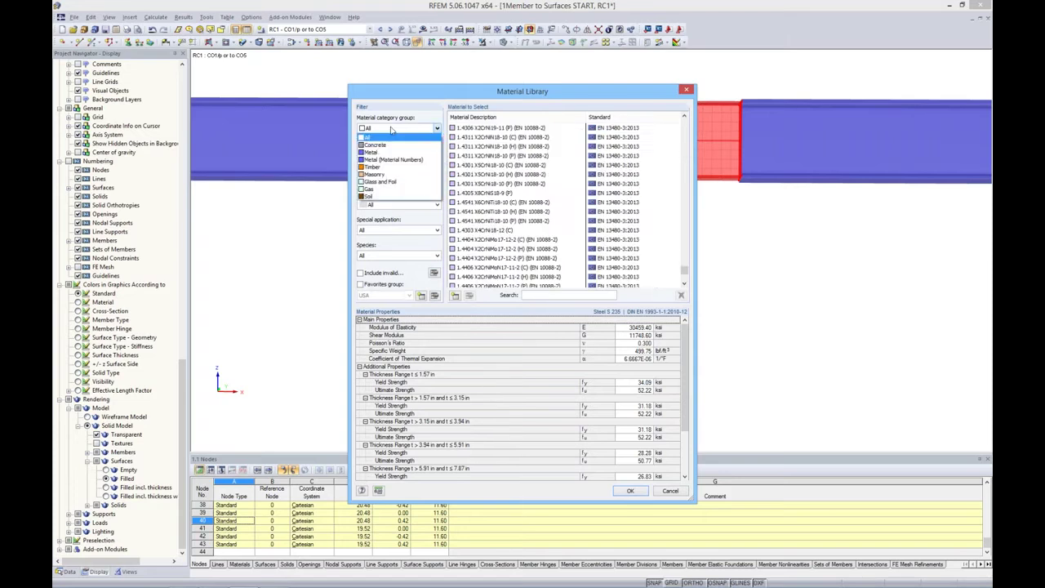
{"action": "left_click", "coordinate": [384, 152]}
{"action": "left_click", "coordinate": [385, 155]}
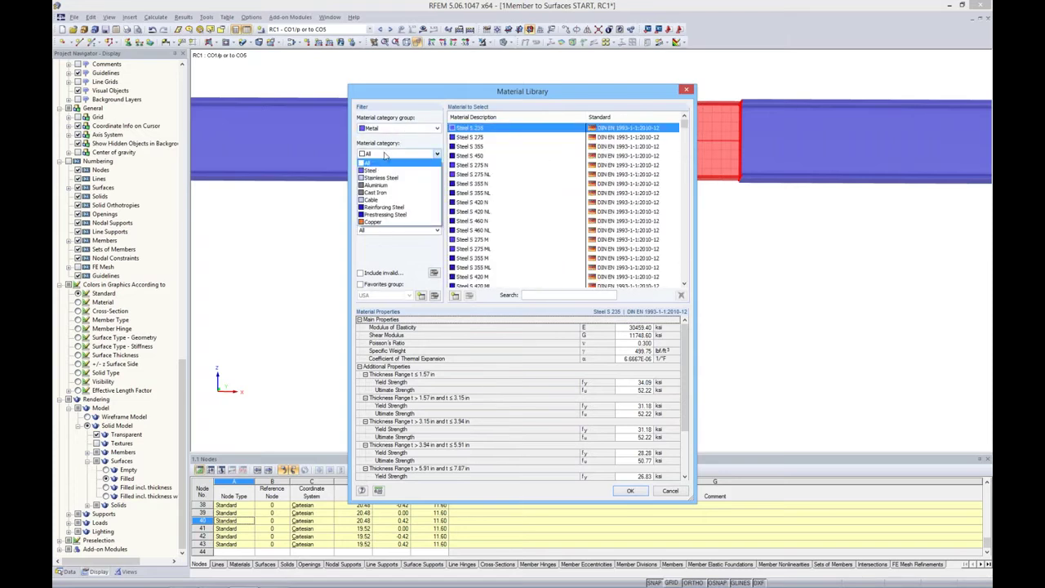
{"action": "left_click", "coordinate": [386, 170]}
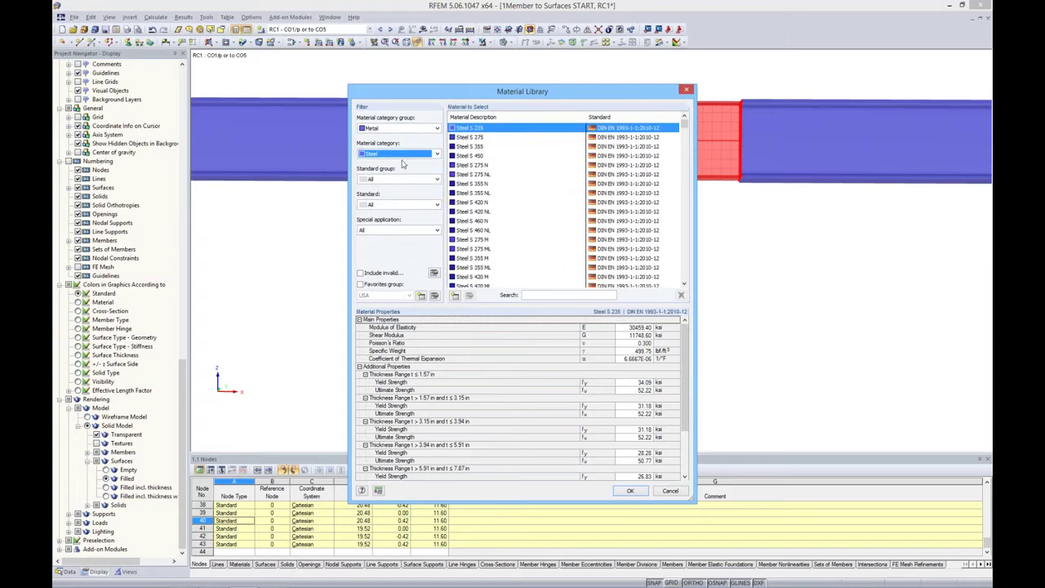
{"action": "left_click", "coordinate": [400, 179]}
{"action": "left_click", "coordinate": [390, 209]}
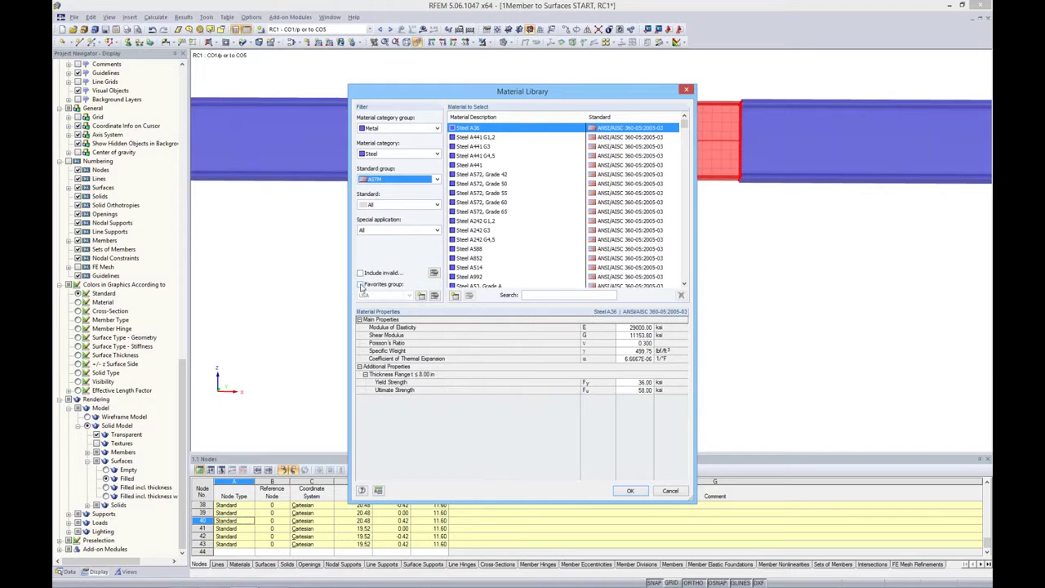
{"action": "left_click", "coordinate": [361, 285]}
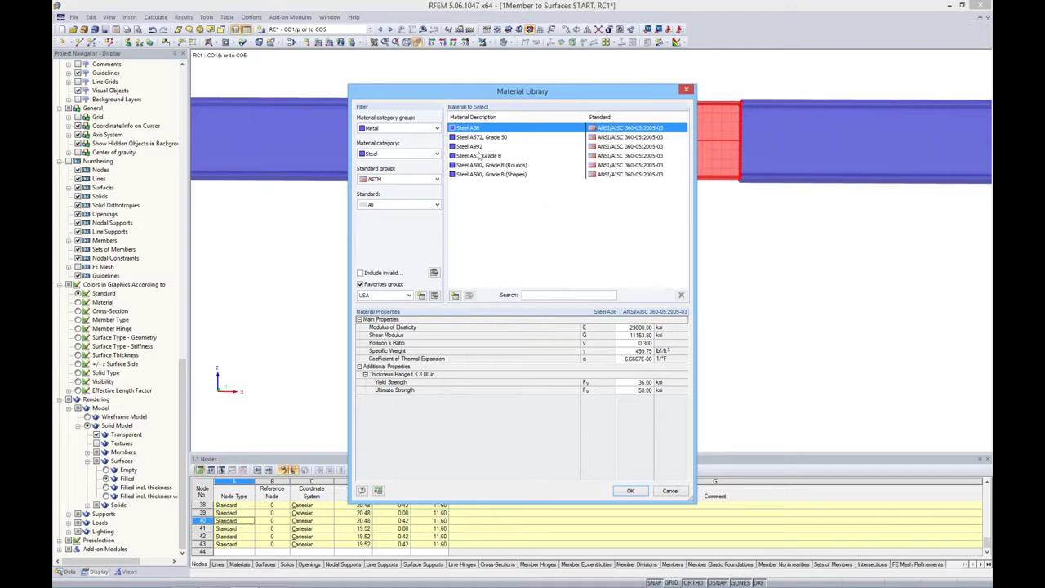
{"action": "left_click", "coordinate": [477, 147]}
{"action": "left_click", "coordinate": [628, 490]}
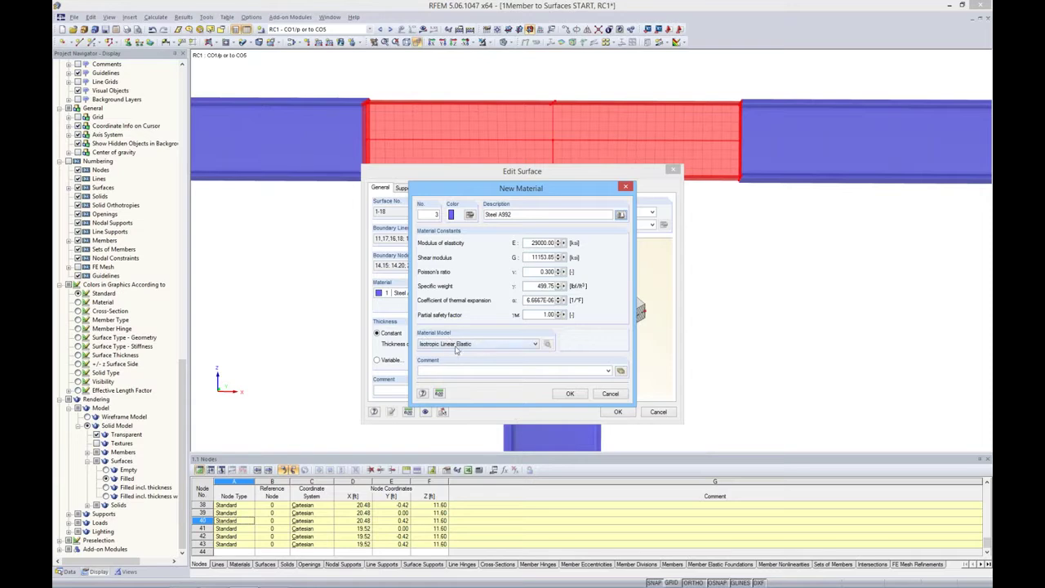
- Give the material the Isotropic Plastic 2D/3D model and apply it to the surfaces
{"action": "left_click", "coordinate": [469, 344]}
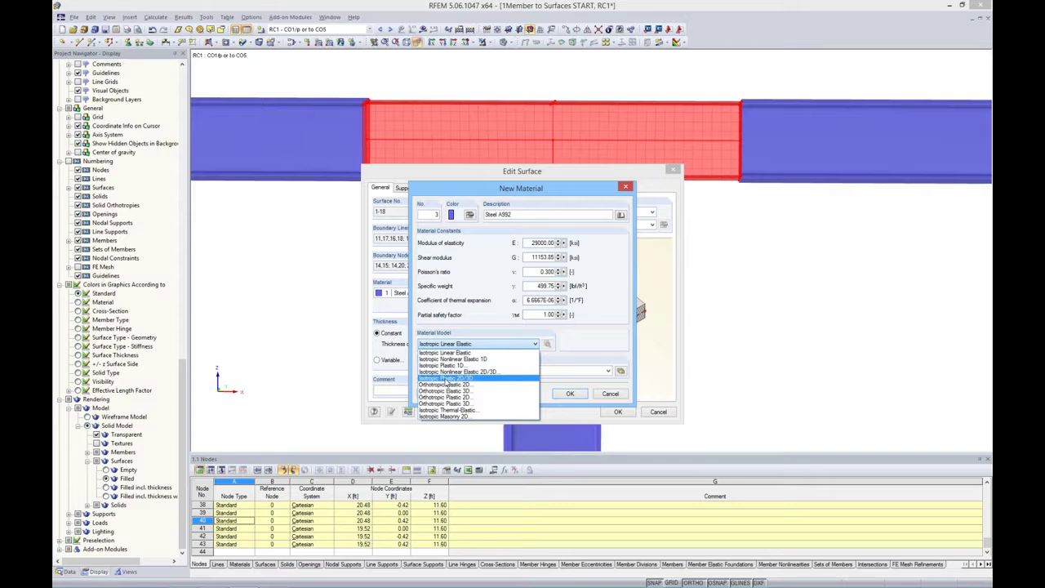
{"action": "left_click", "coordinate": [446, 380]}
{"action": "left_click", "coordinate": [561, 396]}
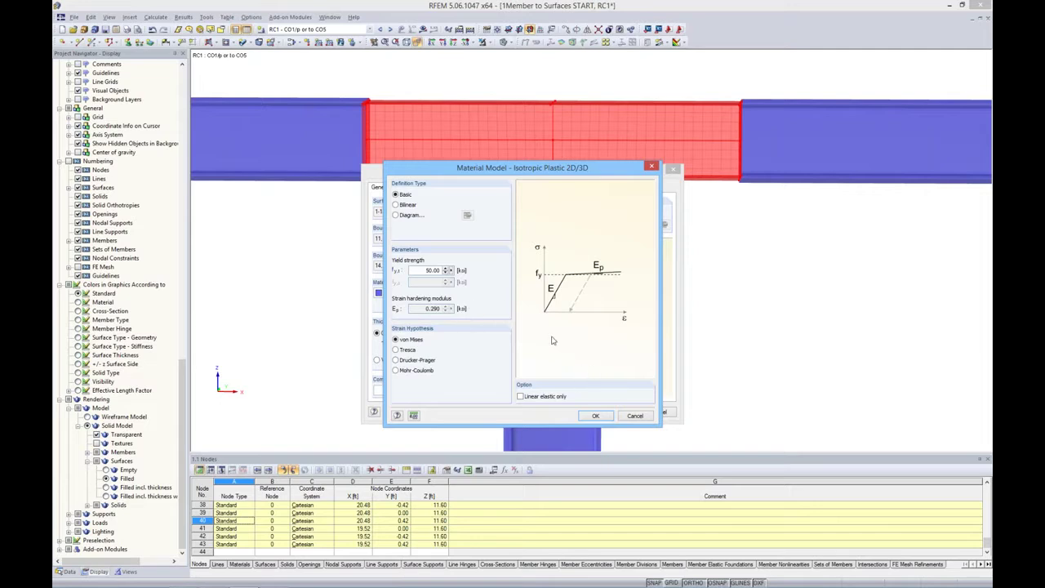
{"action": "left_click", "coordinate": [593, 416]}
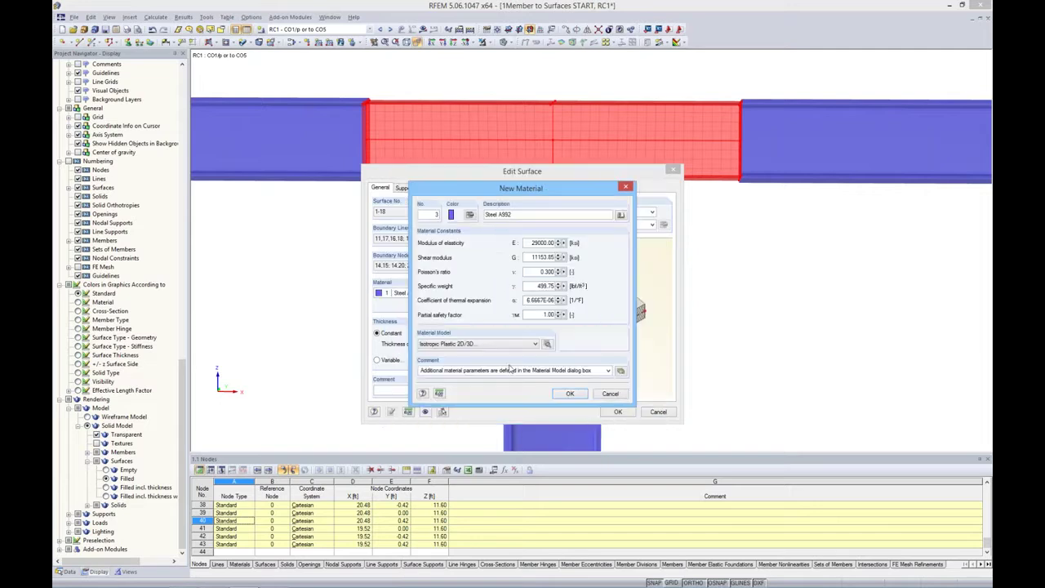
{"action": "left_click", "coordinate": [569, 394]}
{"action": "left_click", "coordinate": [620, 412]}
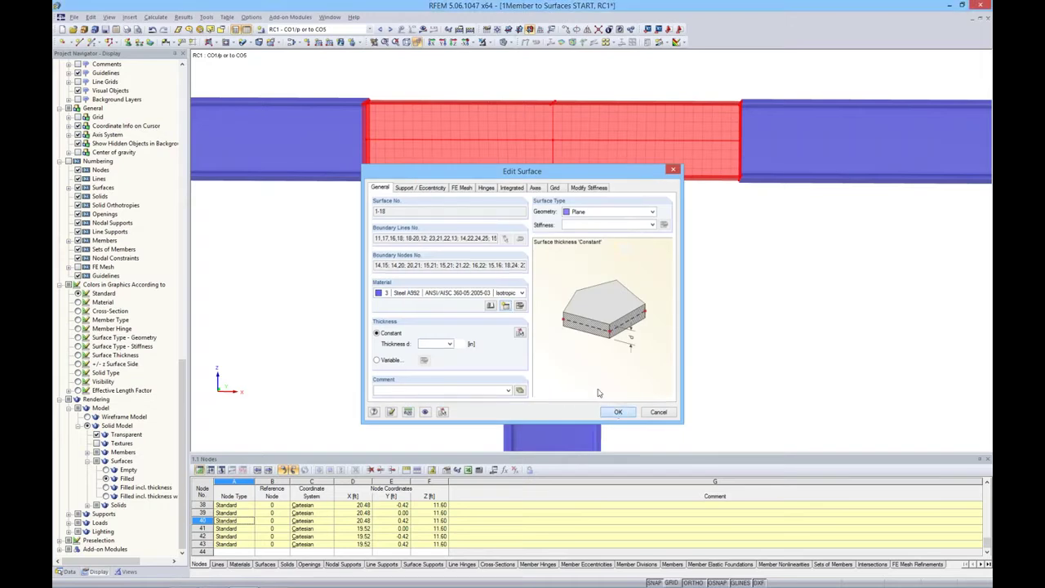
{"action": "left_click", "coordinate": [712, 289]}
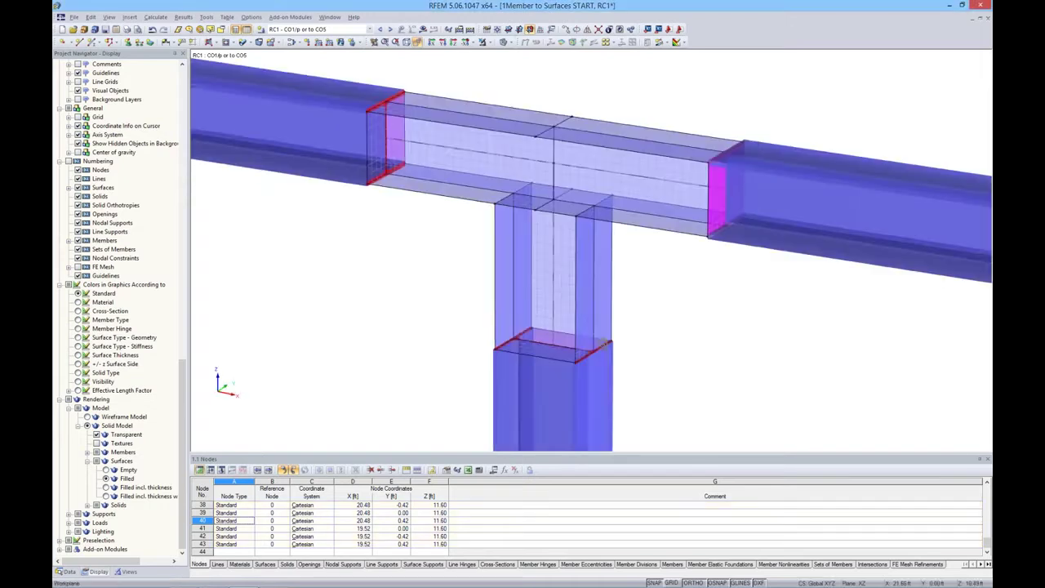
- Check in the Materials table where materials 1 and 3 (Steel A992) are used
{"action": "middle_click_drag", "start_coordinate": [711, 288], "coordinate": [653, 280], "text": "ctrl"}
{"action": "scroll", "coordinate": [653, 280], "scroll_direction": "down", "scroll_amount": 2}
{"action": "scroll", "coordinate": [625, 227], "scroll_direction": "down", "scroll_amount": 2}
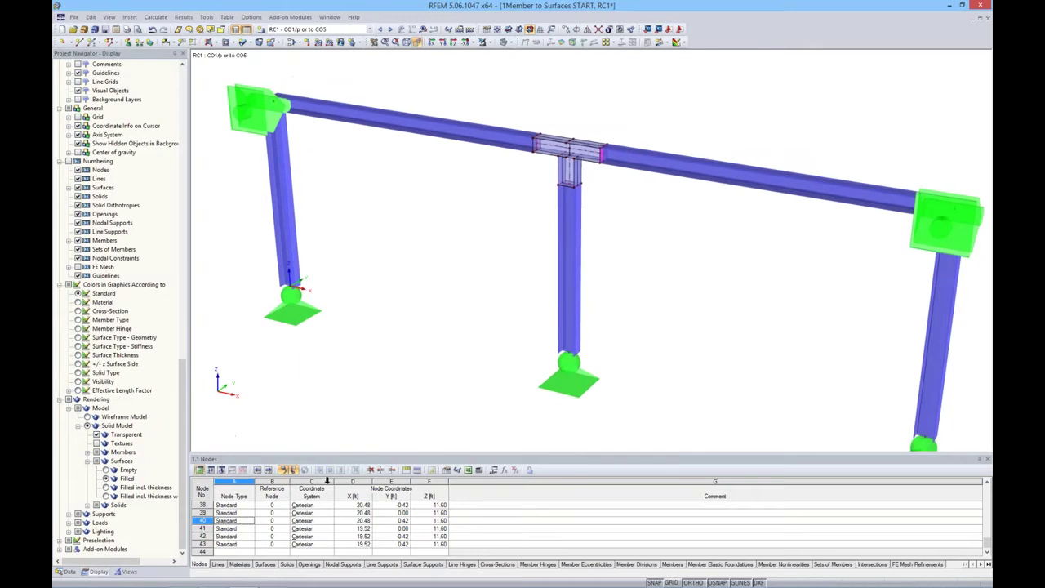
{"action": "left_click", "coordinate": [240, 564]}
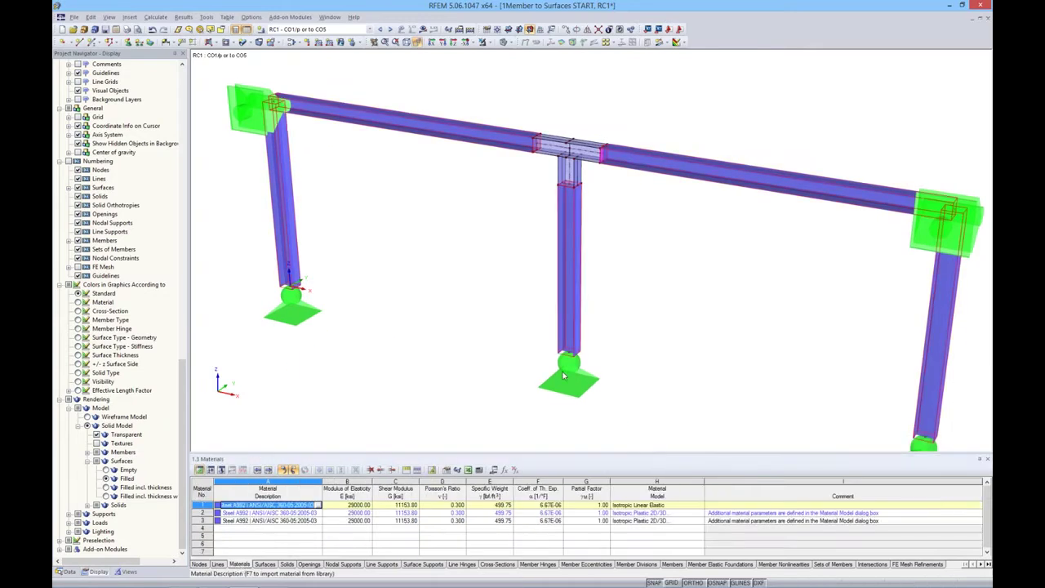
{"action": "left_click", "coordinate": [270, 521]}
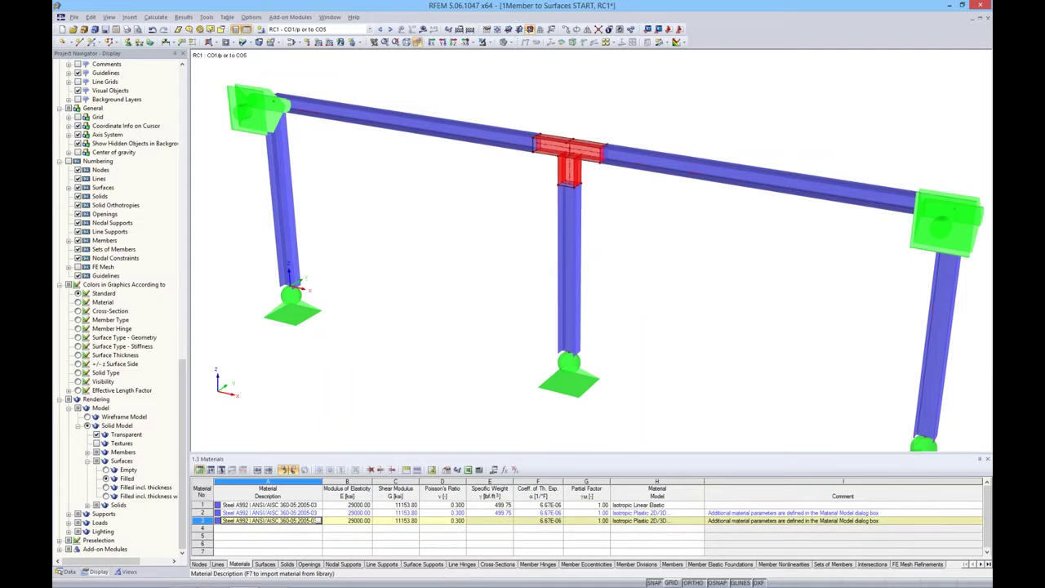
{"action": "left_click", "coordinate": [250, 505]}
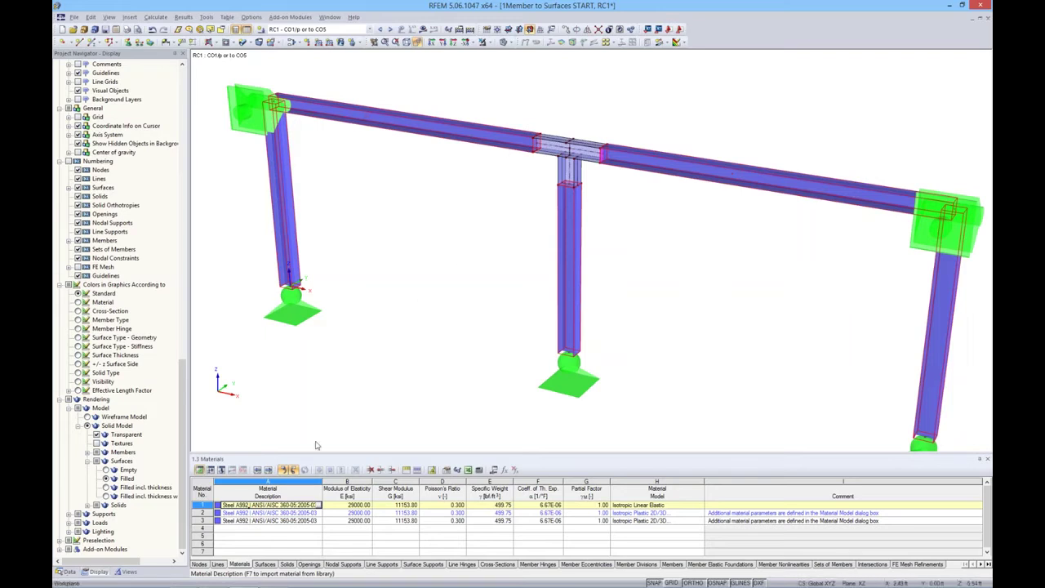
{"action": "left_click", "coordinate": [269, 520]}
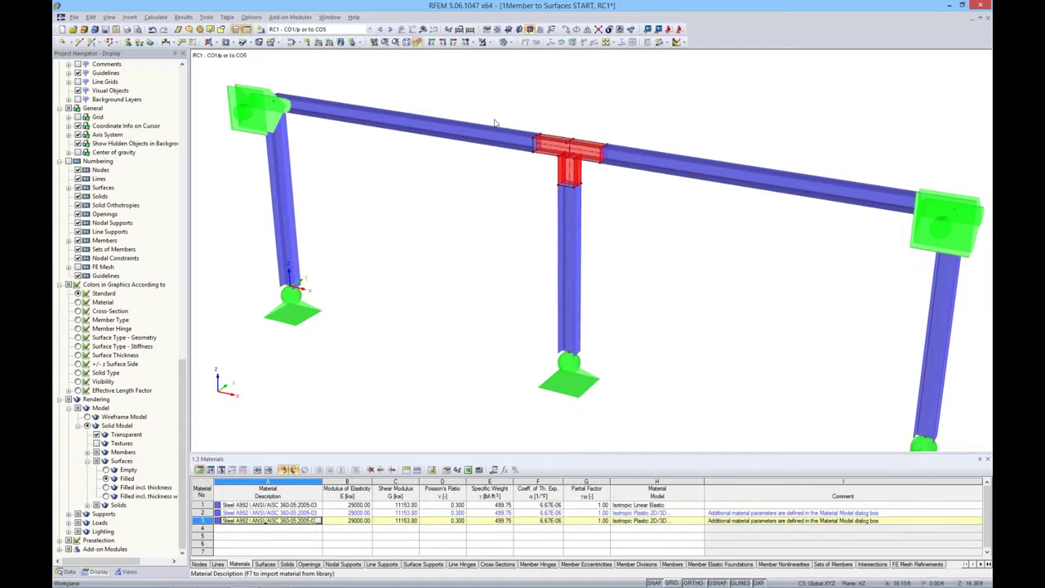
{"action": "left_click", "coordinate": [638, 221]}
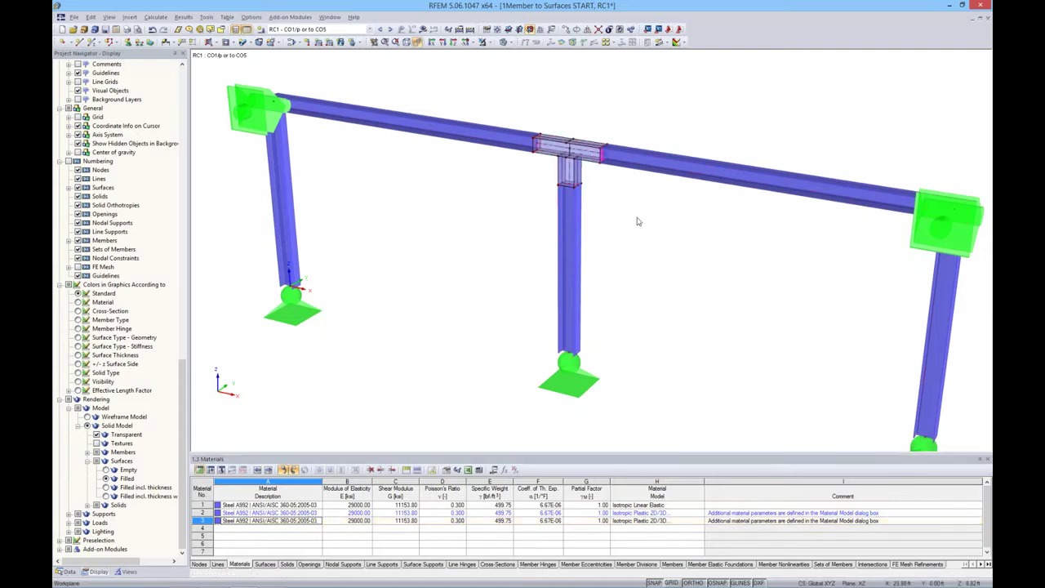
{"action": "middle_click_drag", "start_coordinate": [638, 213], "coordinate": [586, 196]}
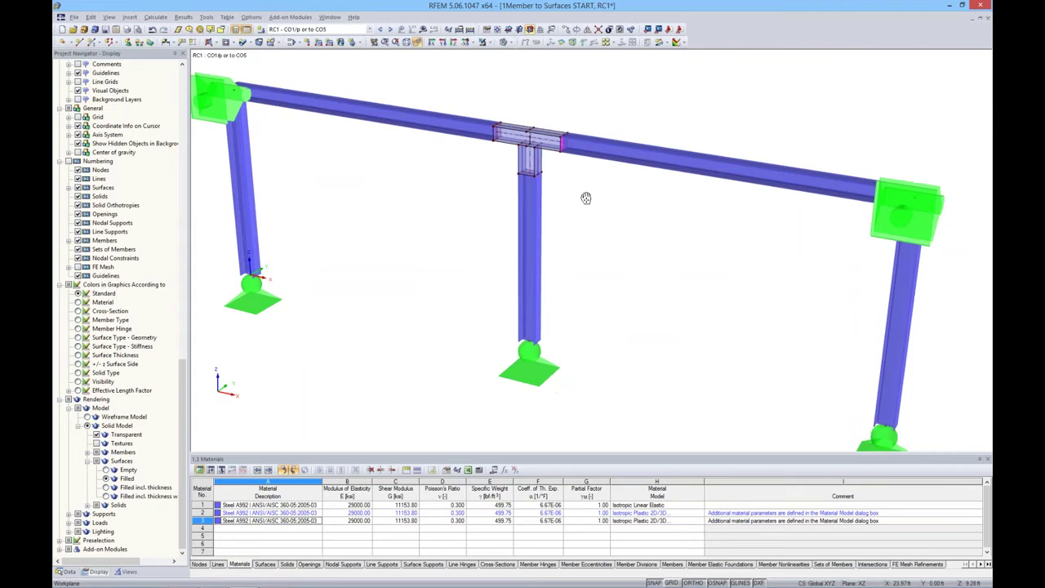
- Keep RC1 current and start the FE calculation
{"action": "left_click", "coordinate": [369, 30]}
{"action": "left_click", "coordinate": [329, 86]}
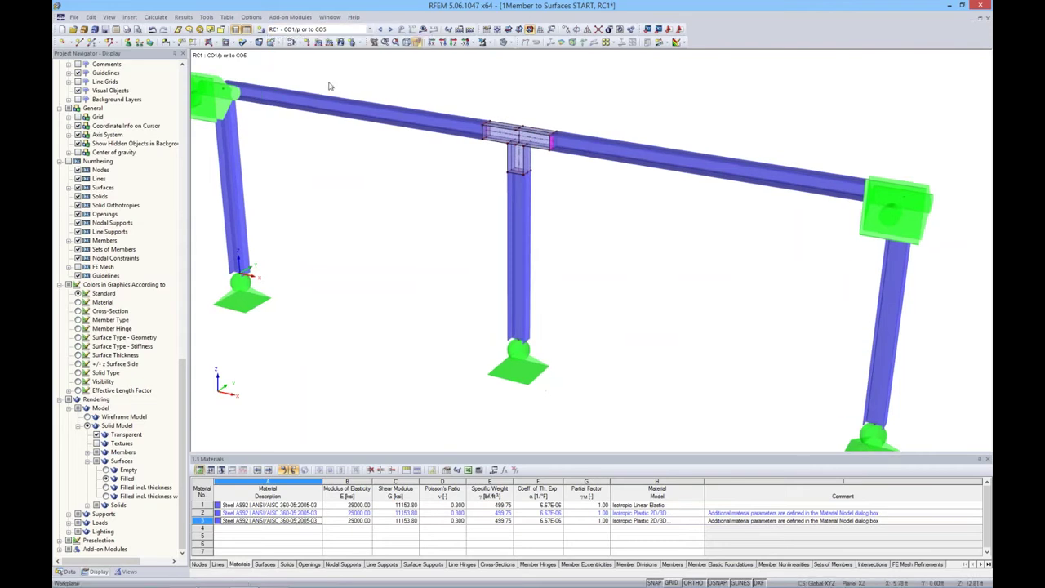
{"action": "left_click", "coordinate": [423, 30]}
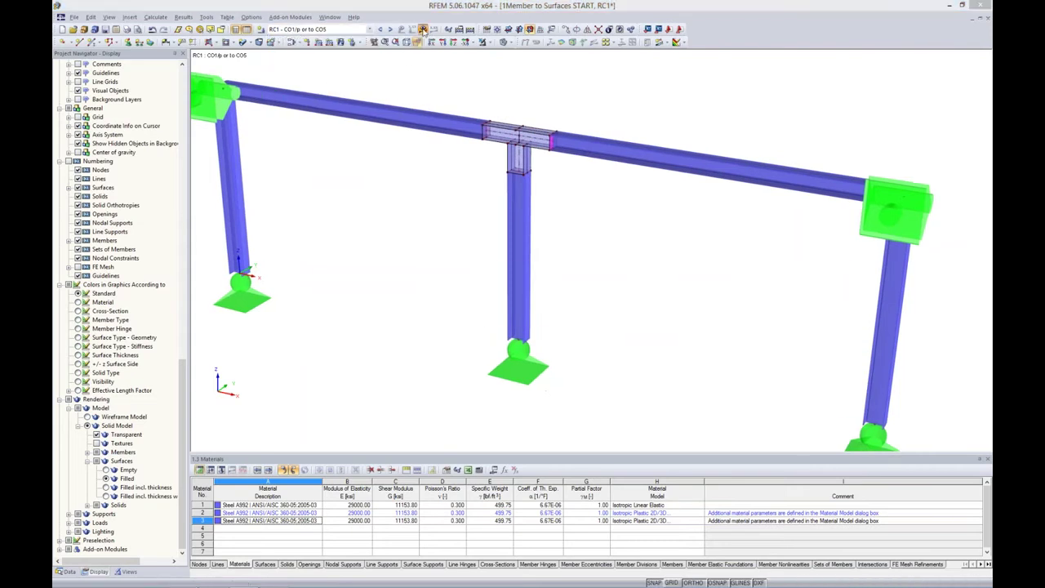
{"action": "left_click", "coordinate": [505, 319]}
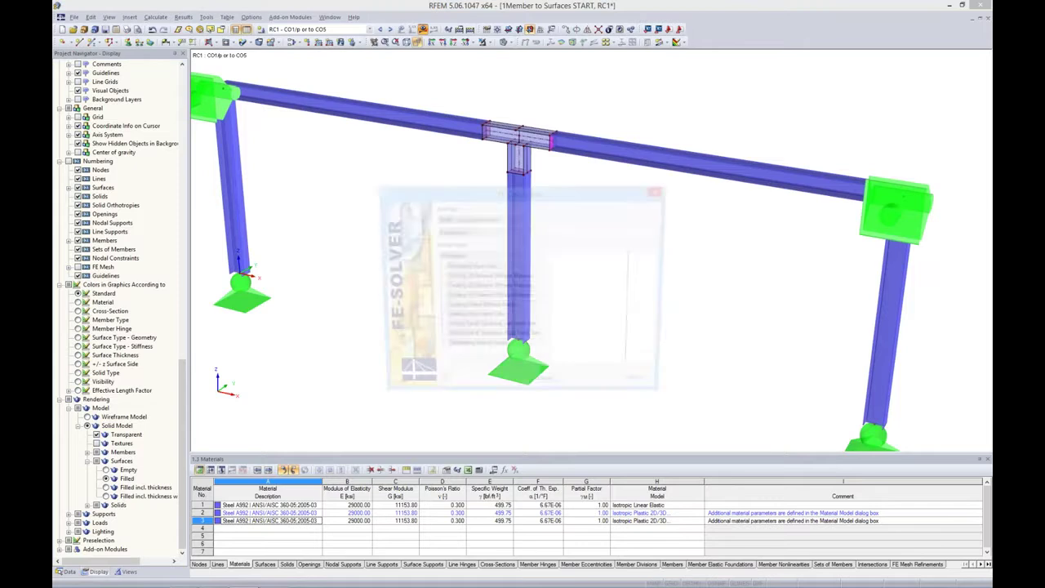
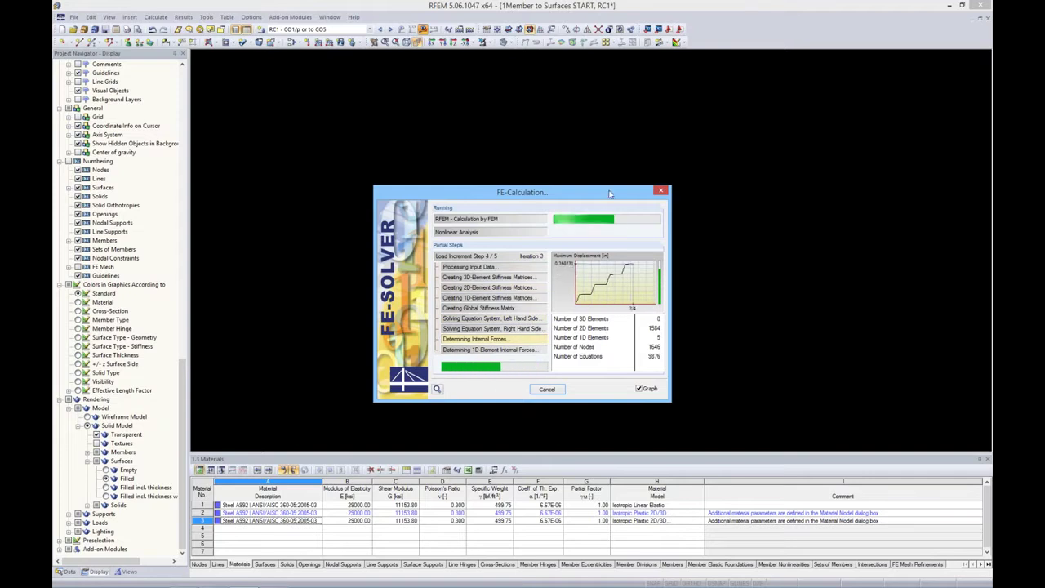
- Zoom into the beam-column joint to inspect CO5 von Mises stresses, max 71.980 ksi
{"action": "left_click_drag", "start_coordinate": [610, 194], "coordinate": [590, 186]}
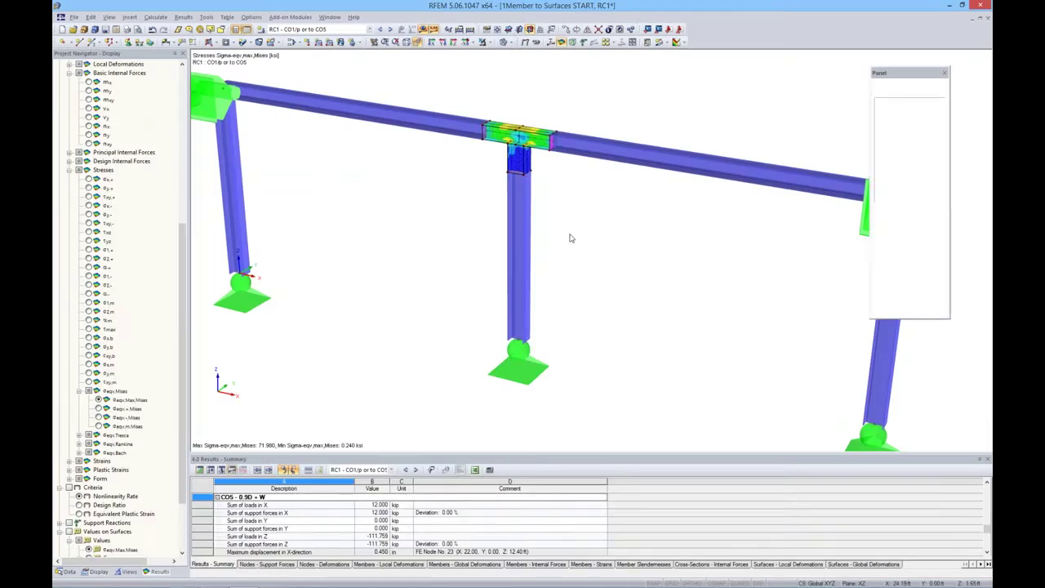
{"action": "scroll", "coordinate": [581, 269], "scroll_direction": "up", "scroll_amount": 1}
{"action": "scroll", "coordinate": [567, 249], "scroll_direction": "up", "scroll_amount": 1}
{"action": "scroll", "coordinate": [524, 180], "scroll_direction": "up", "scroll_amount": 5}
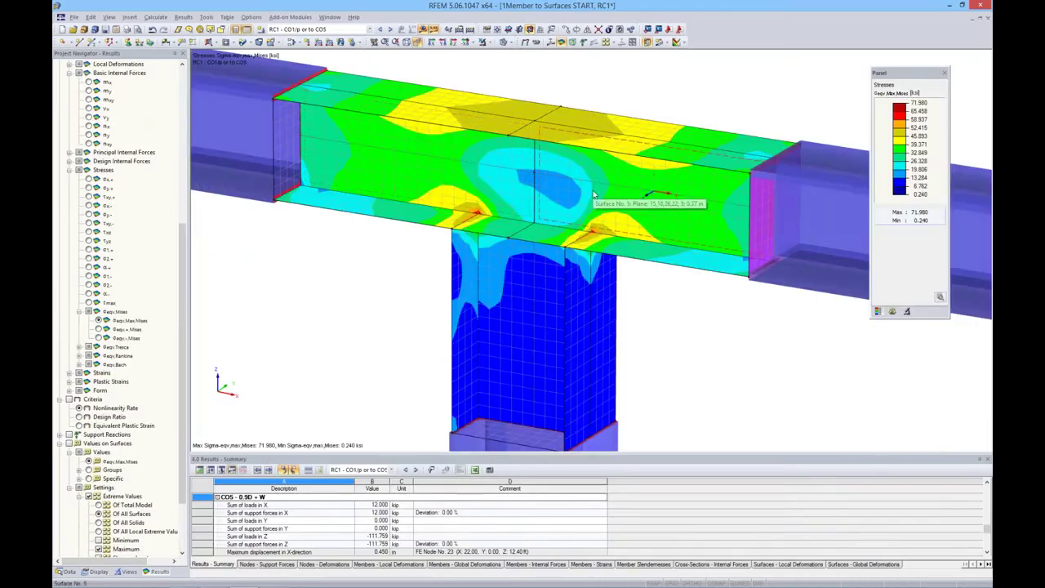
{"action": "scroll", "coordinate": [531, 186], "scroll_direction": "up", "scroll_amount": 2}
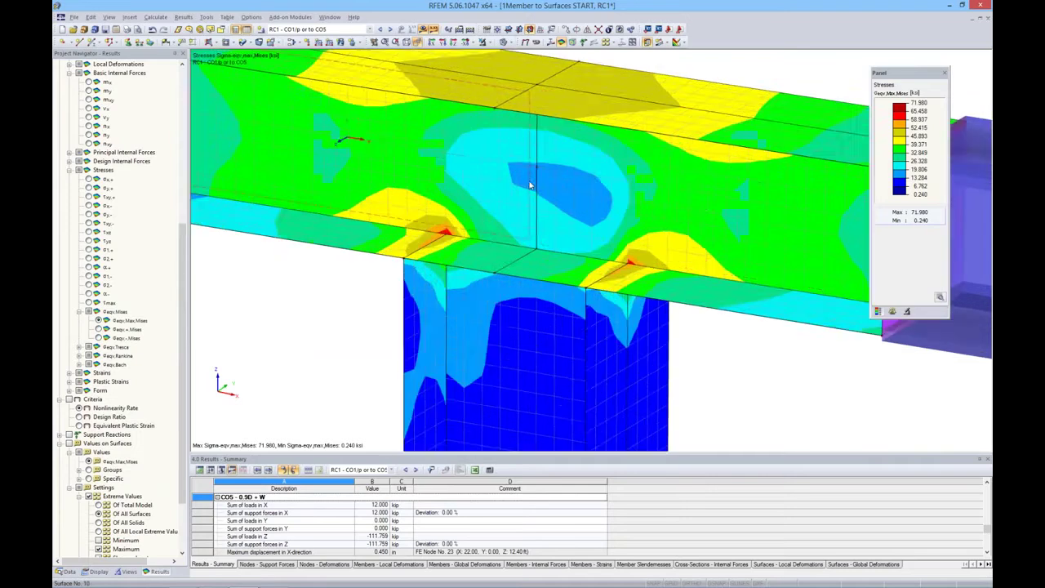
{"action": "scroll", "coordinate": [529, 185], "scroll_direction": "up", "scroll_amount": 3}
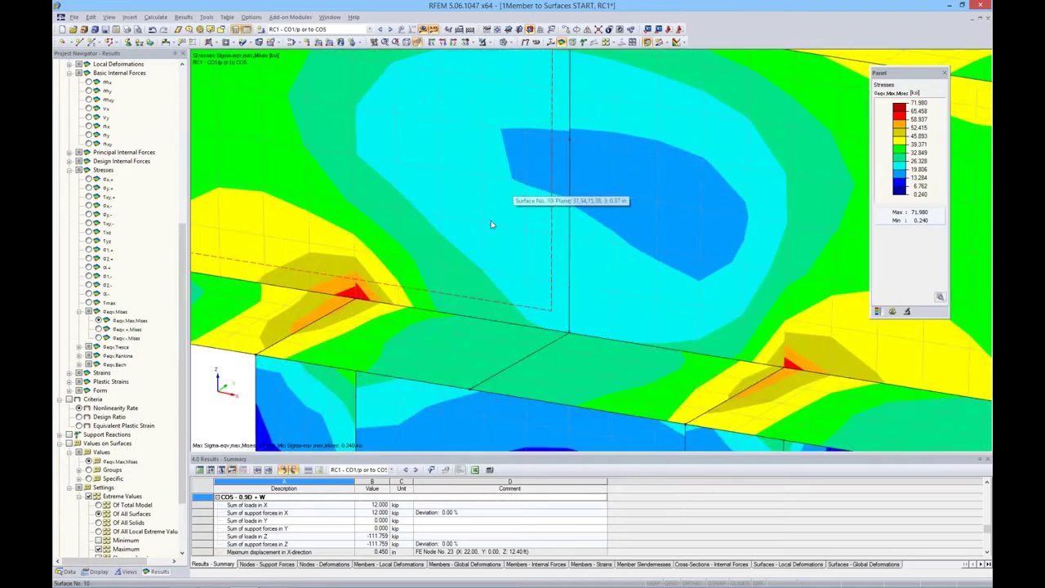
{"action": "scroll", "coordinate": [491, 222], "scroll_direction": "down", "scroll_amount": 2}
{"action": "scroll", "coordinate": [491, 223], "scroll_direction": "down", "scroll_amount": 1}
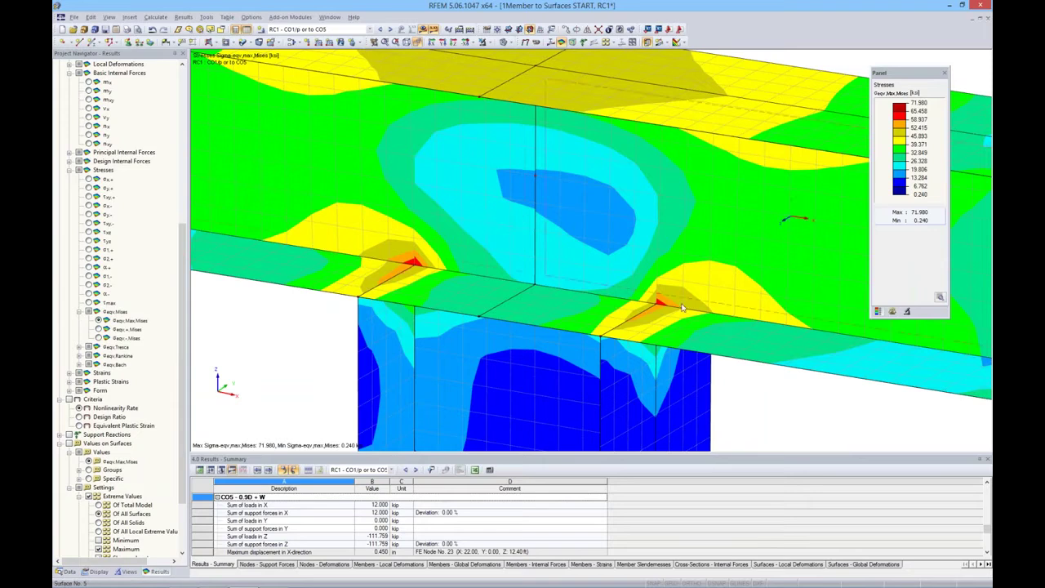
- Switch surface stresses to Constant on Elements, giving max 49.980 ksi and min 0.339 ksi
{"action": "left_click", "coordinate": [98, 571]}
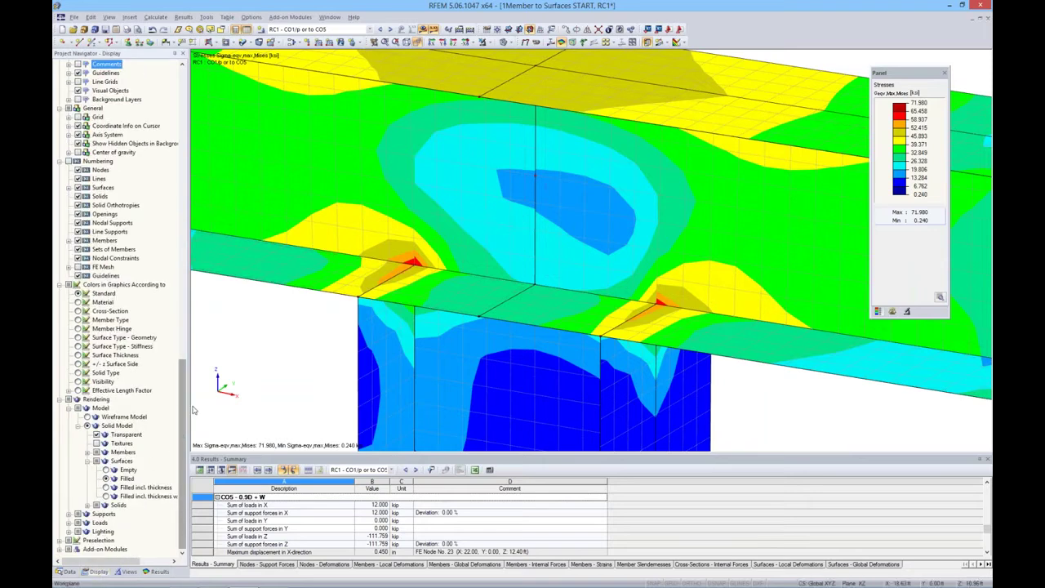
{"action": "left_click_drag", "start_coordinate": [181, 473], "coordinate": [181, 313]}
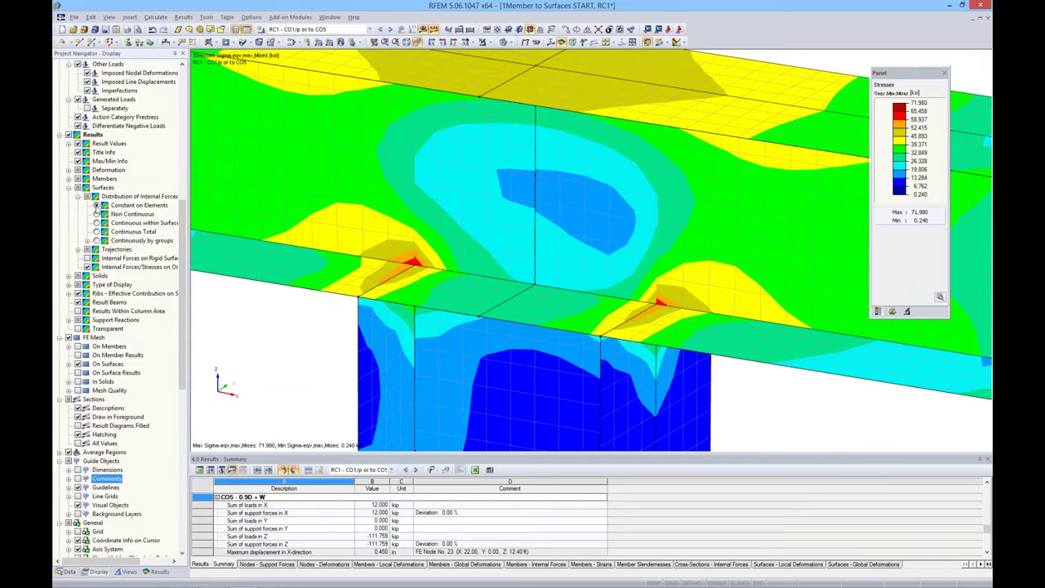
{"action": "left_click", "coordinate": [96, 205]}
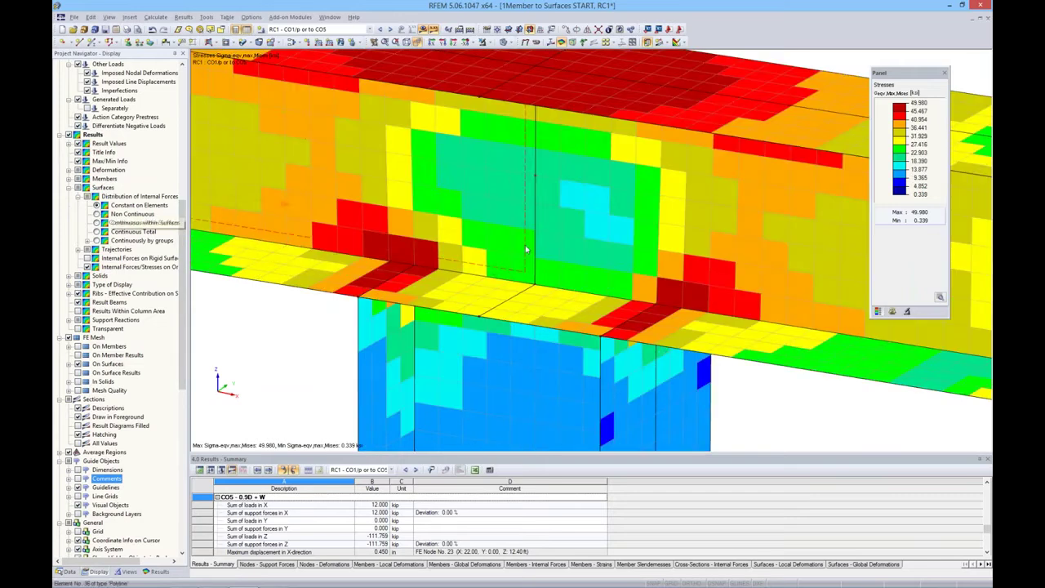
{"action": "scroll", "coordinate": [526, 249], "scroll_direction": "up", "scroll_amount": 2}
{"action": "scroll", "coordinate": [620, 309], "scroll_direction": "up", "scroll_amount": 3}
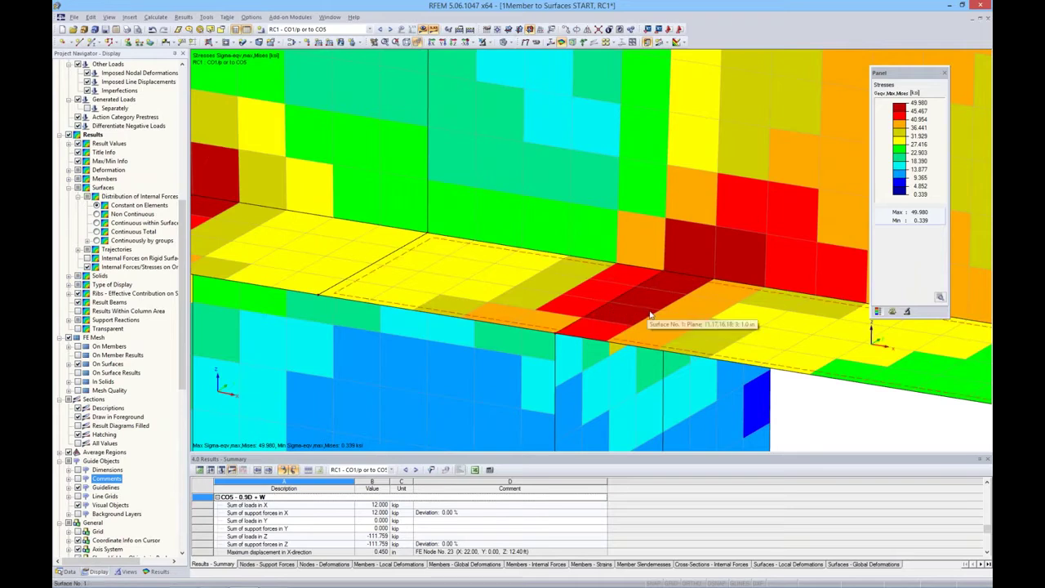
{"action": "scroll", "coordinate": [627, 306], "scroll_direction": "down", "scroll_amount": 2}
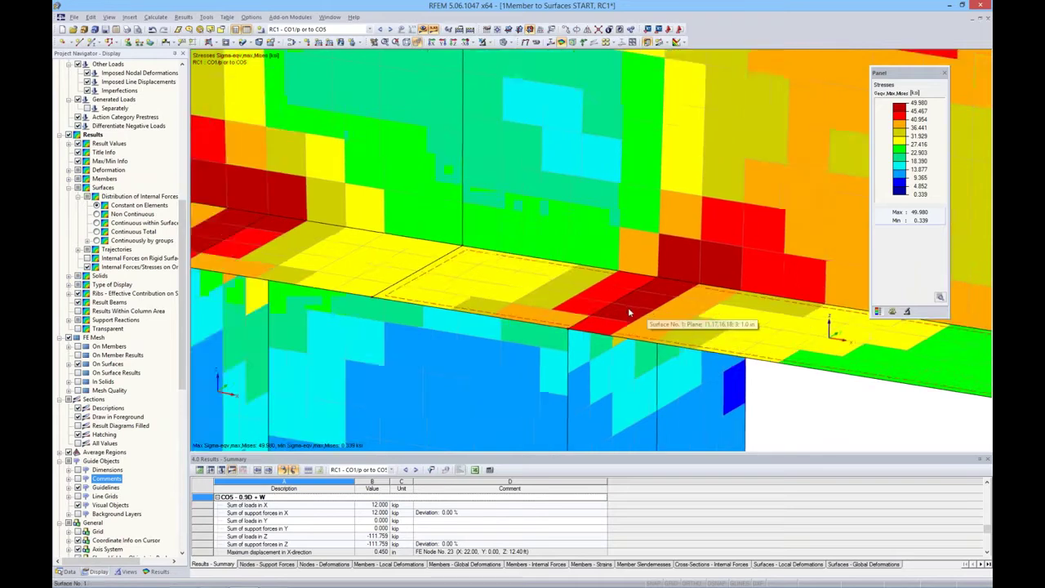
{"action": "scroll", "coordinate": [630, 269], "scroll_direction": "down", "scroll_amount": 2}
{"action": "scroll", "coordinate": [633, 229], "scroll_direction": "down", "scroll_amount": 2}
{"action": "scroll", "coordinate": [635, 169], "scroll_direction": "down", "scroll_amount": 1}
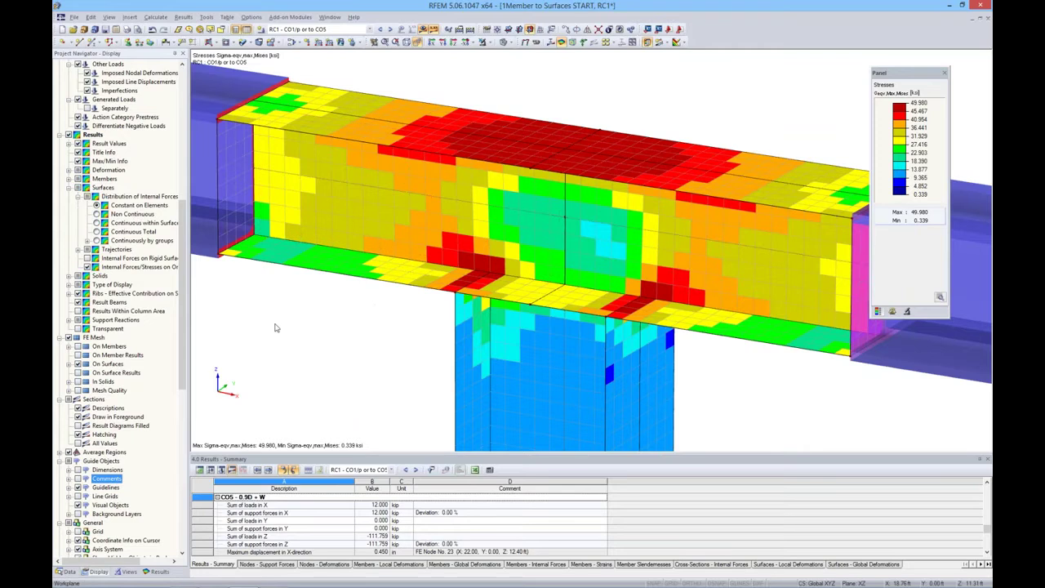
- Switch the displayed results to the Nonlinearity Rate criterion
{"action": "left_click", "coordinate": [155, 570]}
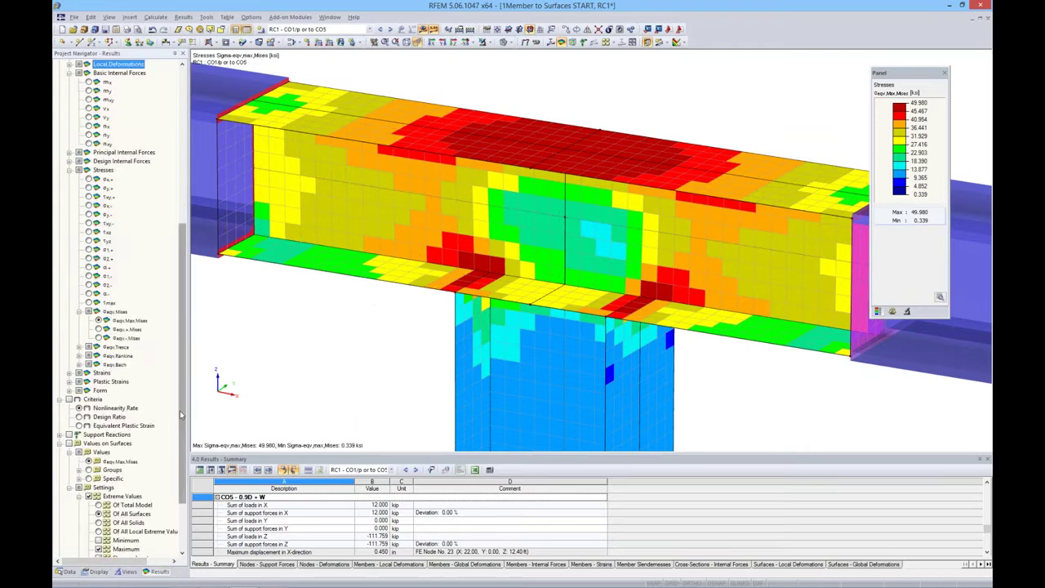
{"action": "scroll", "coordinate": [181, 415], "scroll_direction": "down", "scroll_amount": 1}
{"action": "scroll", "coordinate": [182, 414], "scroll_direction": "down", "scroll_amount": 1}
{"action": "scroll", "coordinate": [181, 414], "scroll_direction": "down", "scroll_amount": 1}
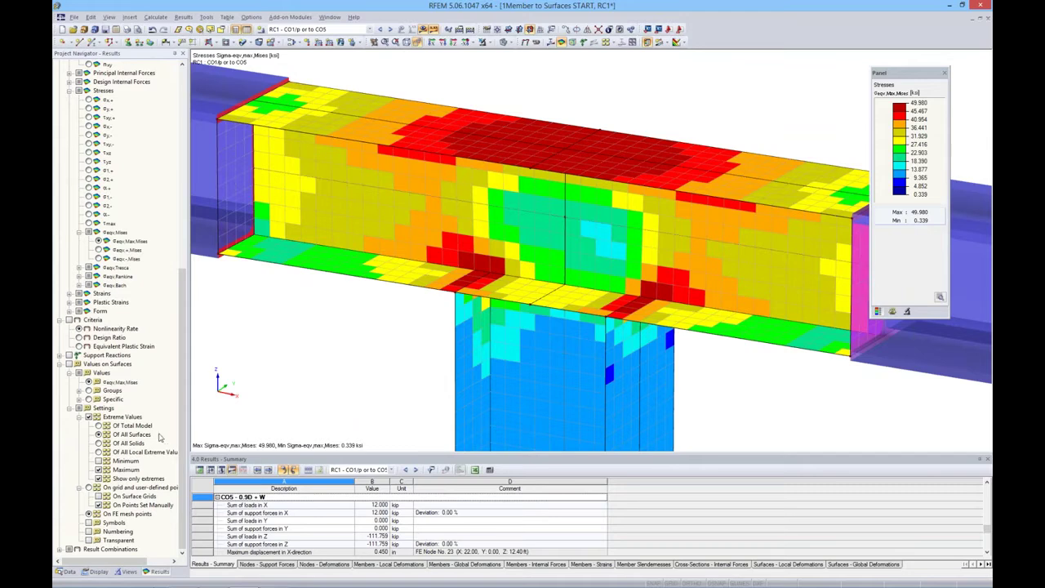
{"action": "left_click", "coordinate": [69, 320]}
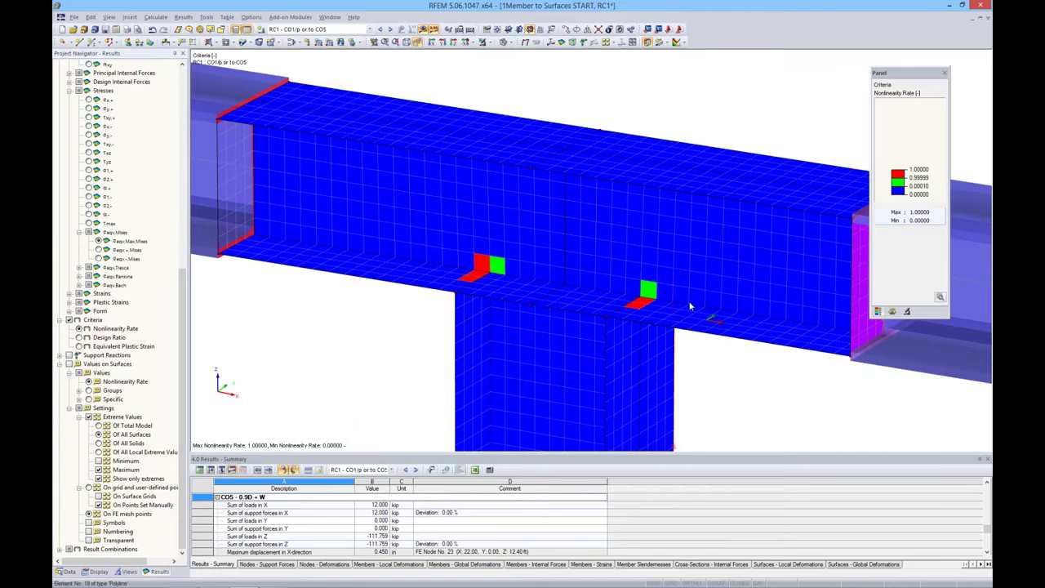
- Zoom out and pan to see the nonlinearity rate over the whole frame
{"action": "scroll", "coordinate": [684, 306], "scroll_direction": "down", "scroll_amount": 3}
{"action": "scroll", "coordinate": [577, 236], "scroll_direction": "down", "scroll_amount": 2}
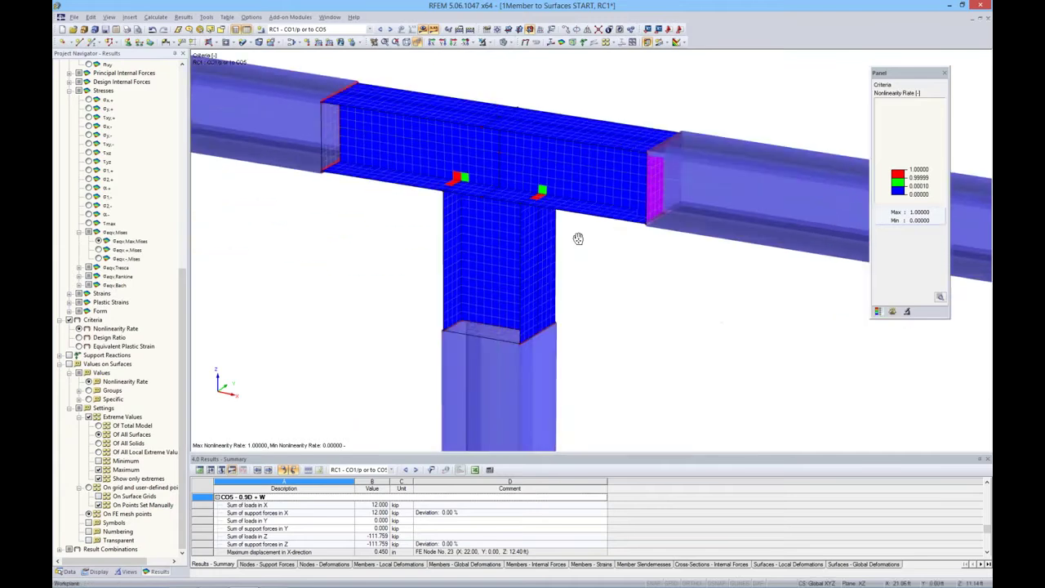
{"action": "scroll", "coordinate": [581, 240], "scroll_direction": "down", "scroll_amount": 2}
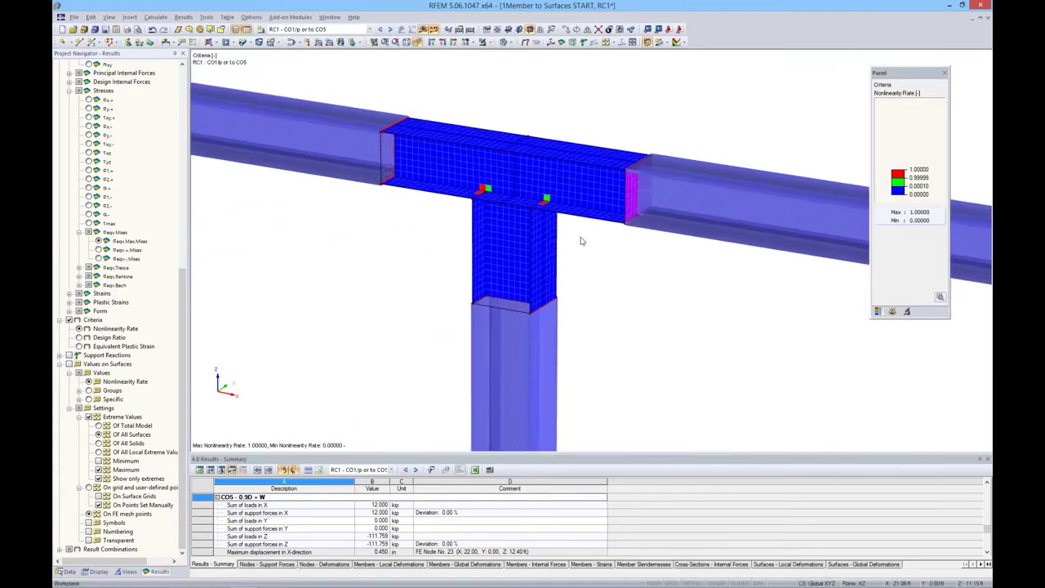
{"action": "scroll", "coordinate": [583, 240], "scroll_direction": "down", "scroll_amount": 2}
{"action": "scroll", "coordinate": [608, 251], "scroll_direction": "down", "scroll_amount": 1}
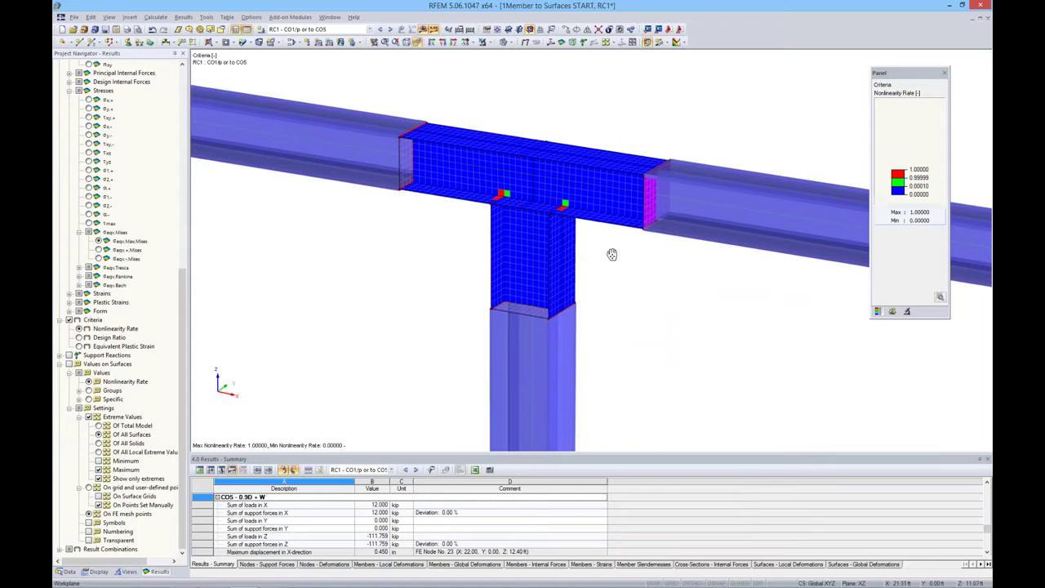
{"action": "scroll", "coordinate": [628, 298], "scroll_direction": "down", "scroll_amount": 3}
{"action": "scroll", "coordinate": [580, 287], "scroll_direction": "up", "scroll_amount": 1}
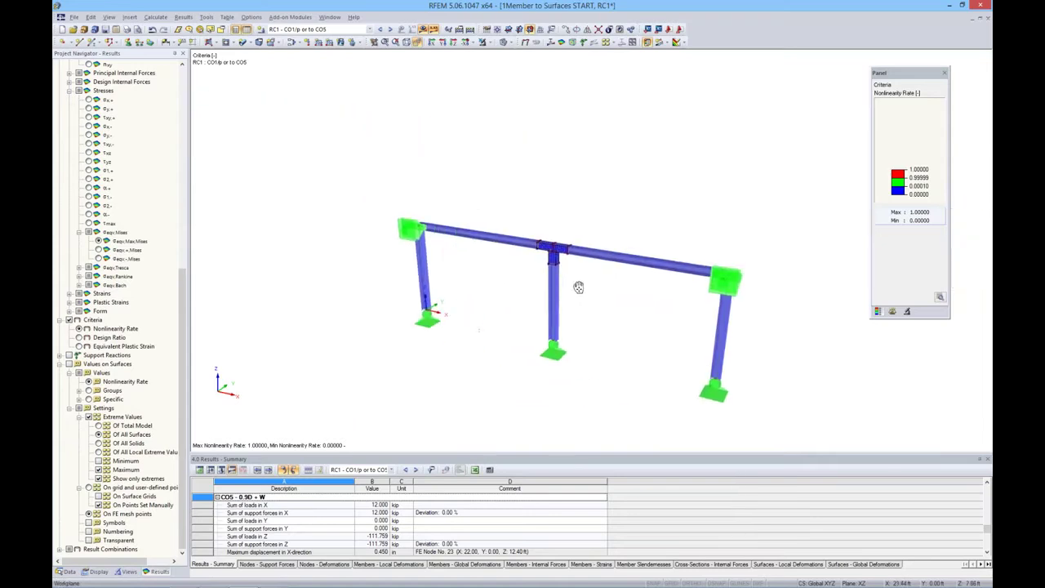
{"action": "scroll", "coordinate": [581, 288], "scroll_direction": "up", "scroll_amount": 3}
{"action": "middle_click_drag", "start_coordinate": [581, 287], "coordinate": [580, 232]}
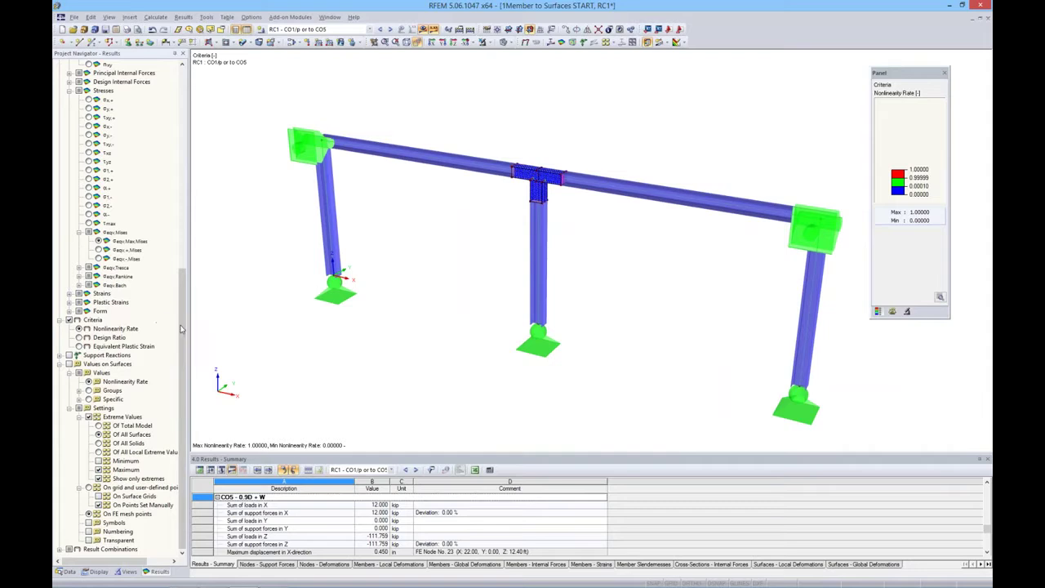
- Open the 2Continuous Beam model with 5/3/4 m spans and expand its model data tree
{"action": "left_click", "coordinate": [69, 571]}
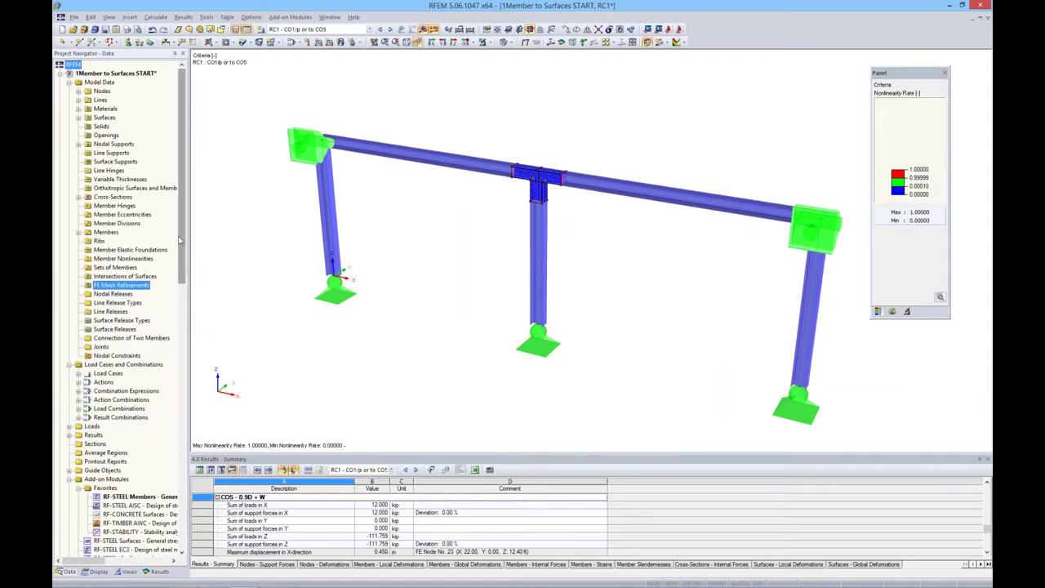
{"action": "left_click", "coordinate": [60, 73]}
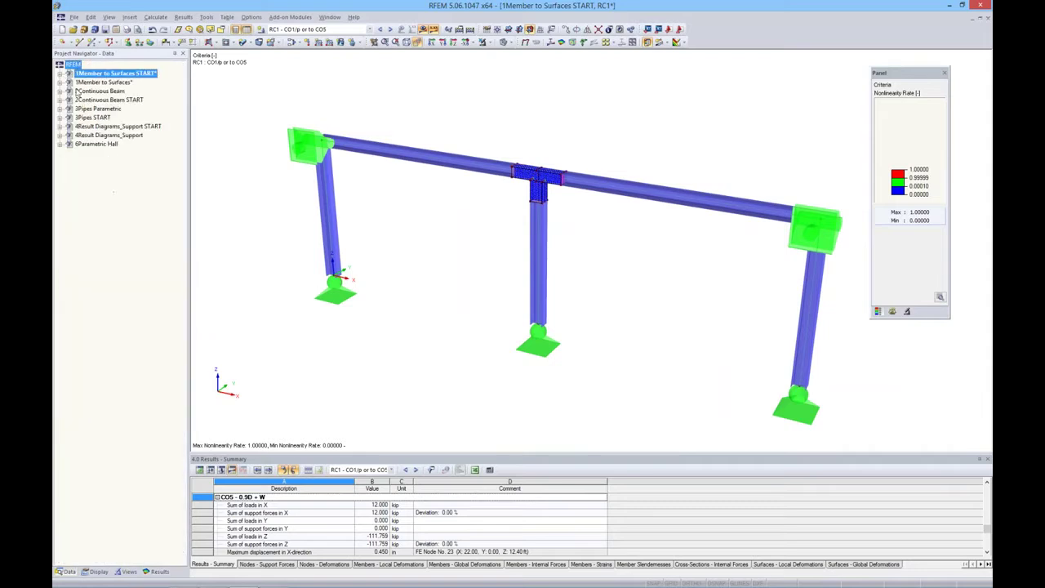
{"action": "double_click", "coordinate": [90, 90]}
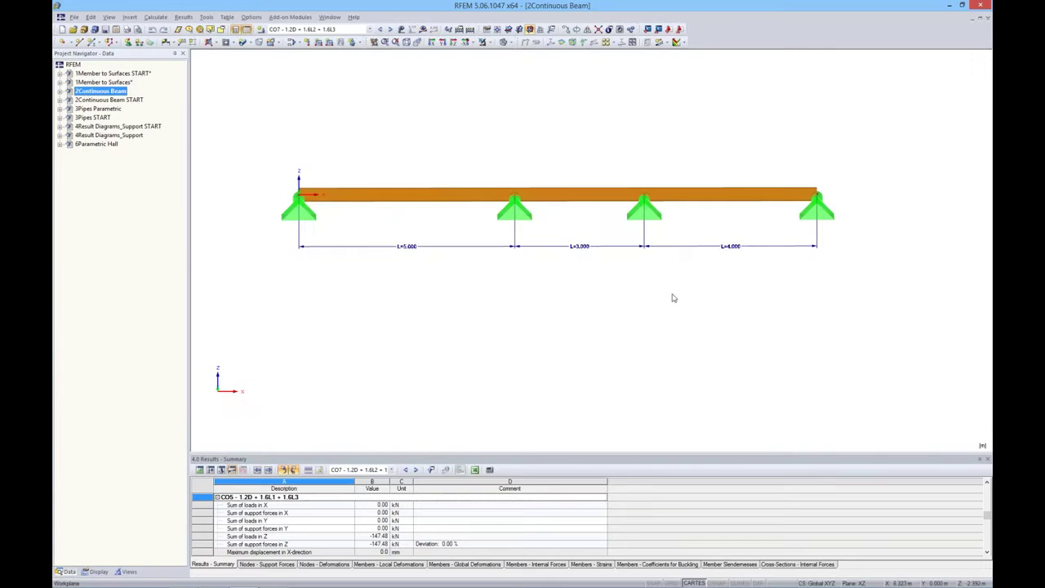
{"action": "middle_click_drag", "start_coordinate": [695, 291], "coordinate": [690, 301]}
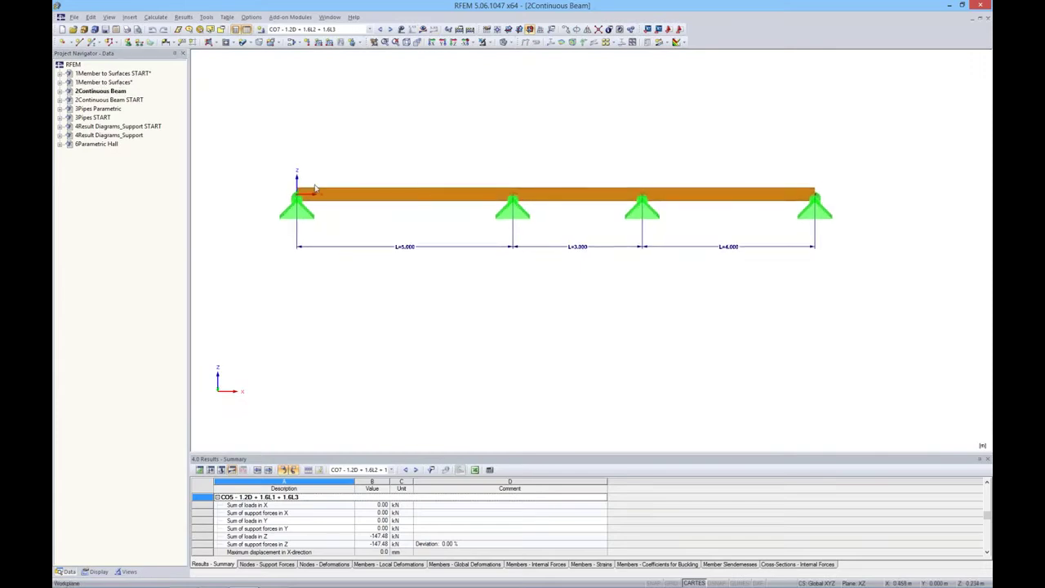
{"action": "mouse_move", "coordinate": [748, 301]}
{"action": "middle_mouse_down"}
{"action": "mouse_move", "coordinate": [777, 321]}
{"action": "mouse_move", "coordinate": [710, 303]}
{"action": "middle_mouse_up"}
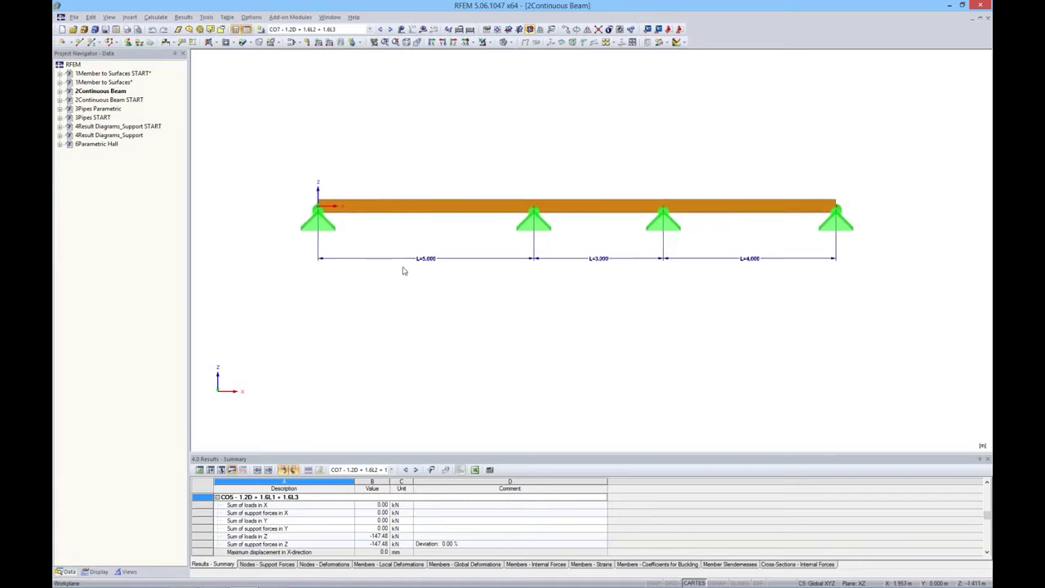
{"action": "middle_click_drag", "start_coordinate": [465, 292], "coordinate": [443, 259]}
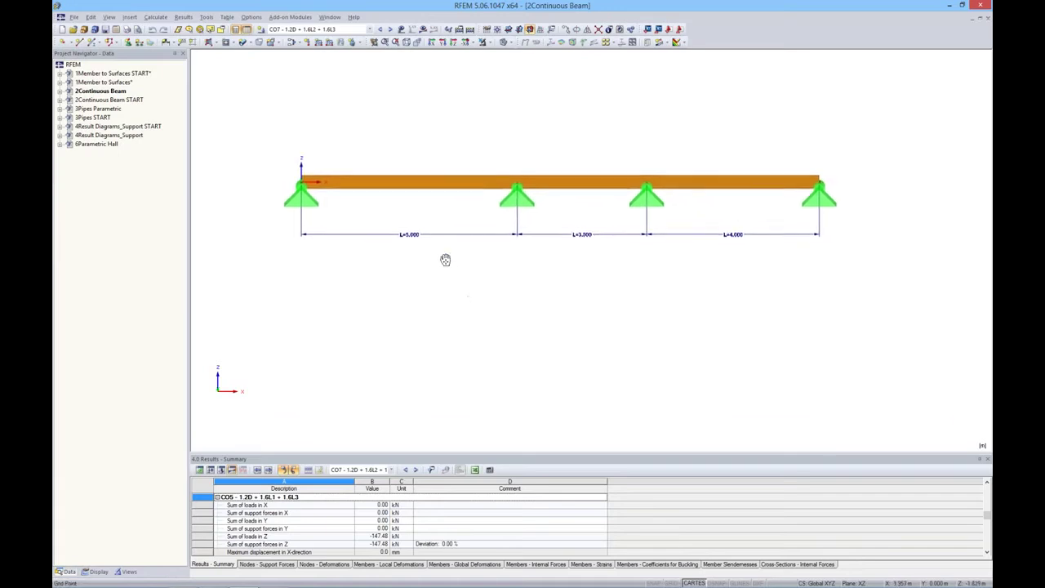
{"action": "left_click", "coordinate": [60, 92]}
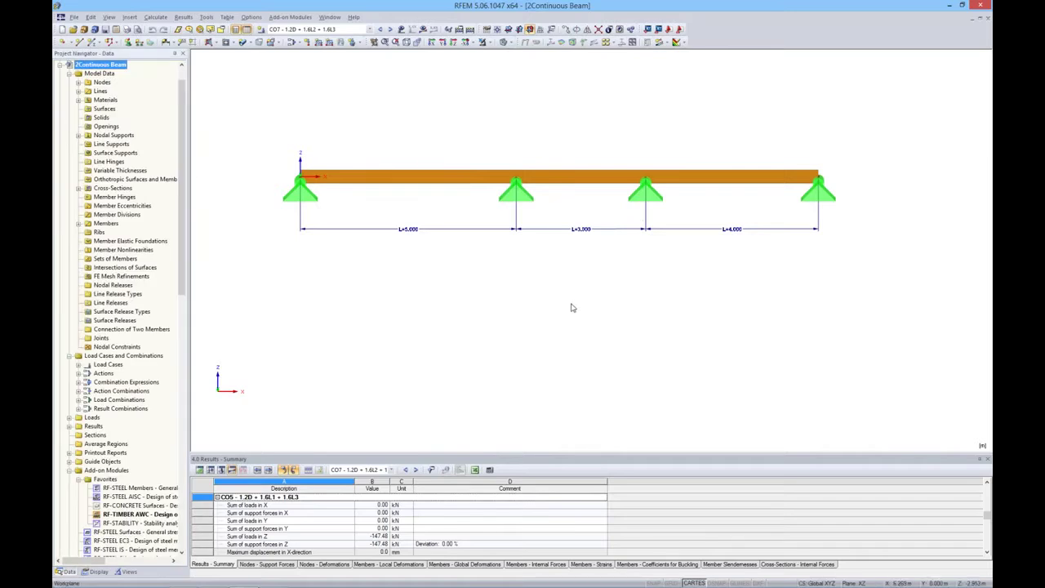
- Open the Edit Parameters dialog from the Edit menu and position it beside the beam
{"action": "left_click", "coordinate": [91, 16]}
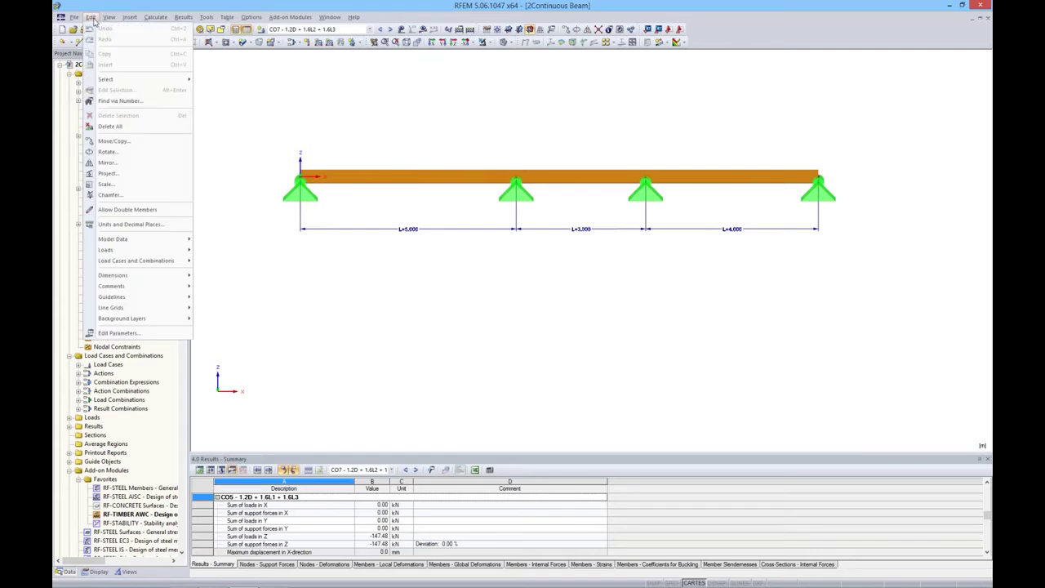
{"action": "left_click", "coordinate": [130, 336]}
{"action": "left_click_drag", "start_coordinate": [329, 24], "coordinate": [588, 290]}
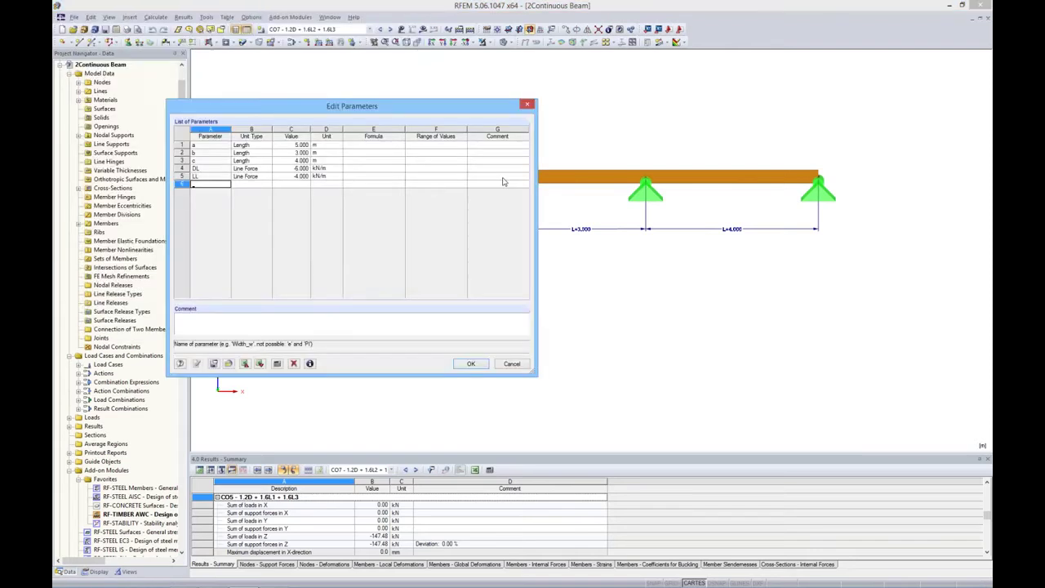
{"action": "left_click", "coordinate": [415, 136]}
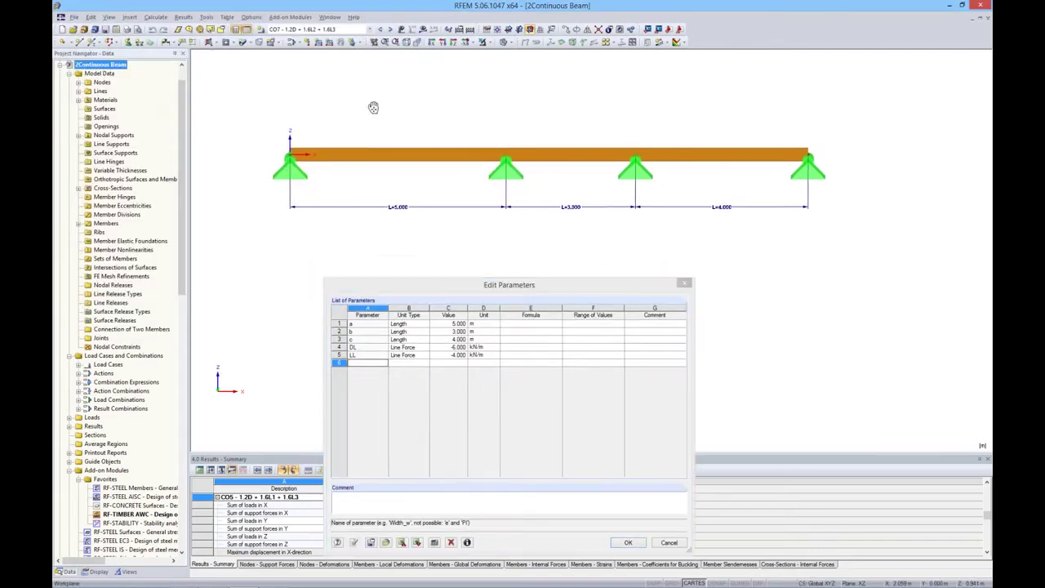
{"action": "left_click_drag", "start_coordinate": [495, 296], "coordinate": [540, 254]}
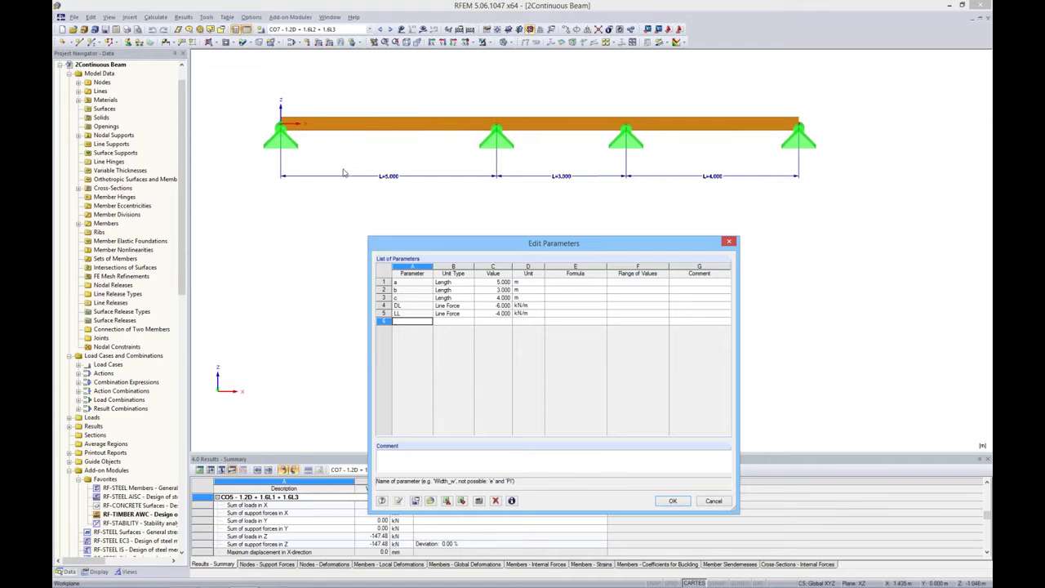
- Enter span values a = 2, b = 5, c = 3 m, keeping Length as unit type
{"action": "left_click", "coordinate": [462, 281]}
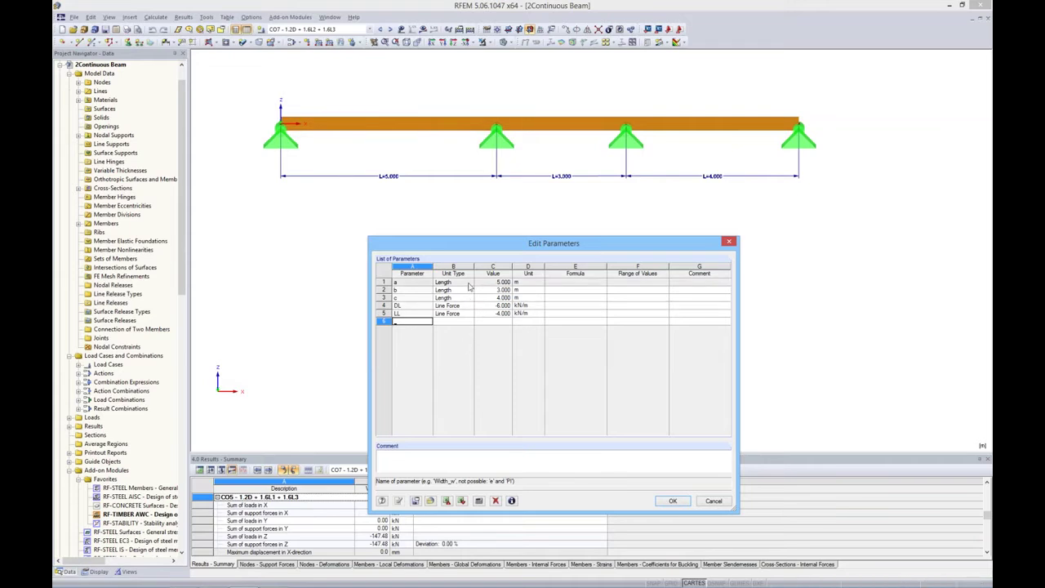
{"action": "left_click", "coordinate": [470, 282]}
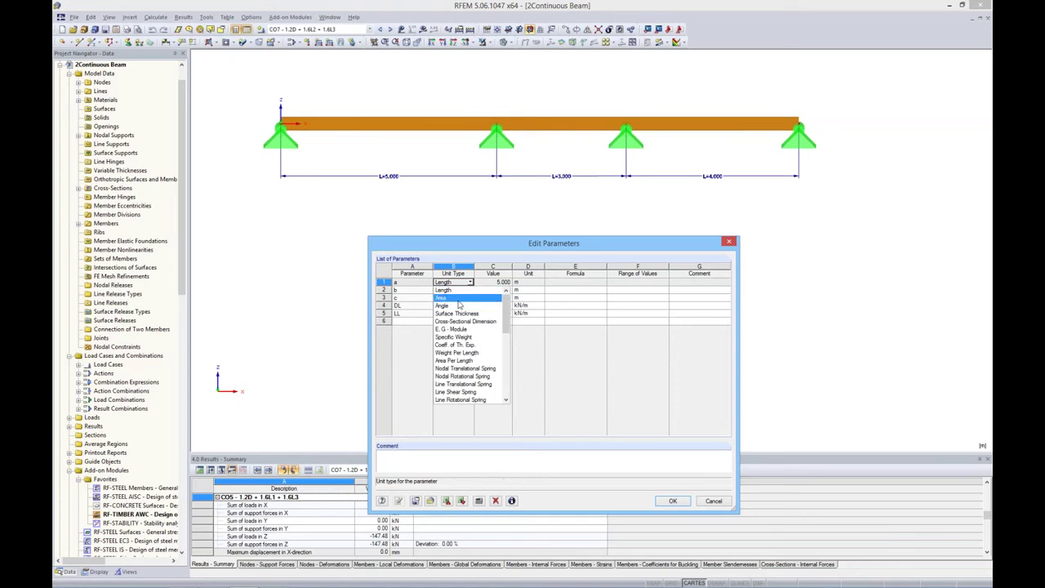
{"action": "left_click_drag", "start_coordinate": [506, 308], "coordinate": [495, 373]}
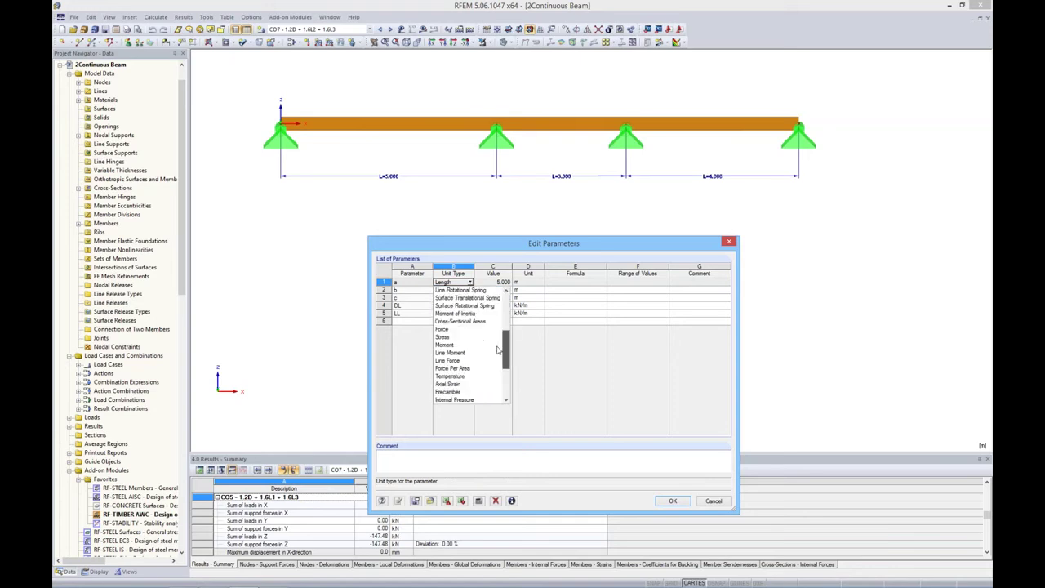
{"action": "key", "text": "Escape"}
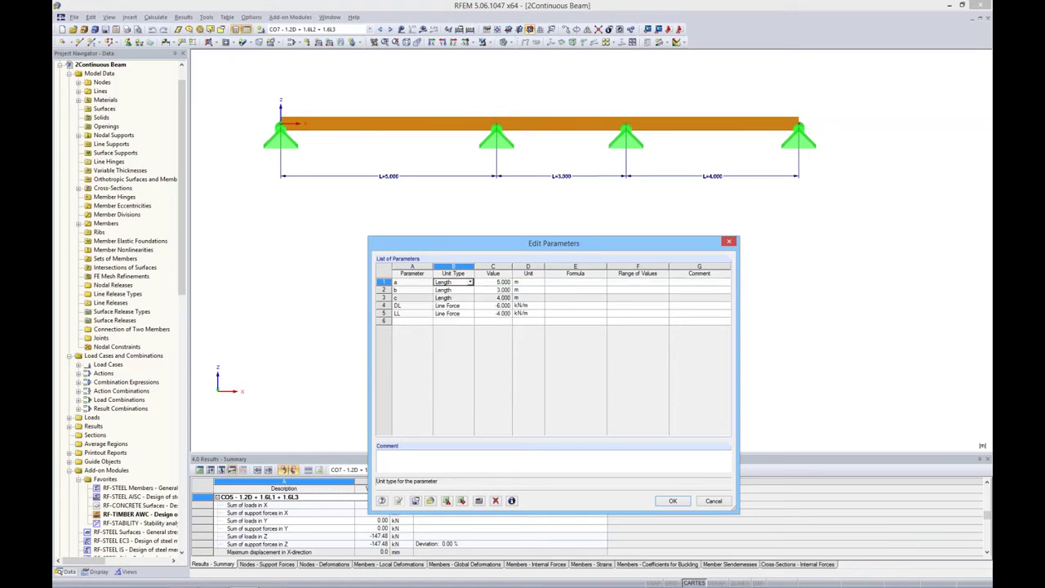
{"action": "key", "text": "Tab"}
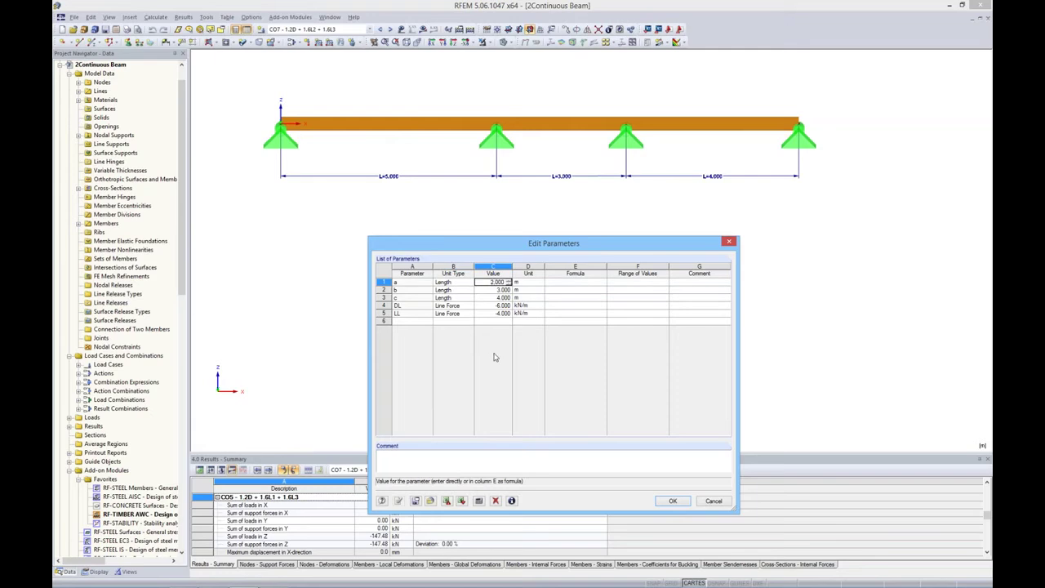
{"action": "key", "text": "Down"}
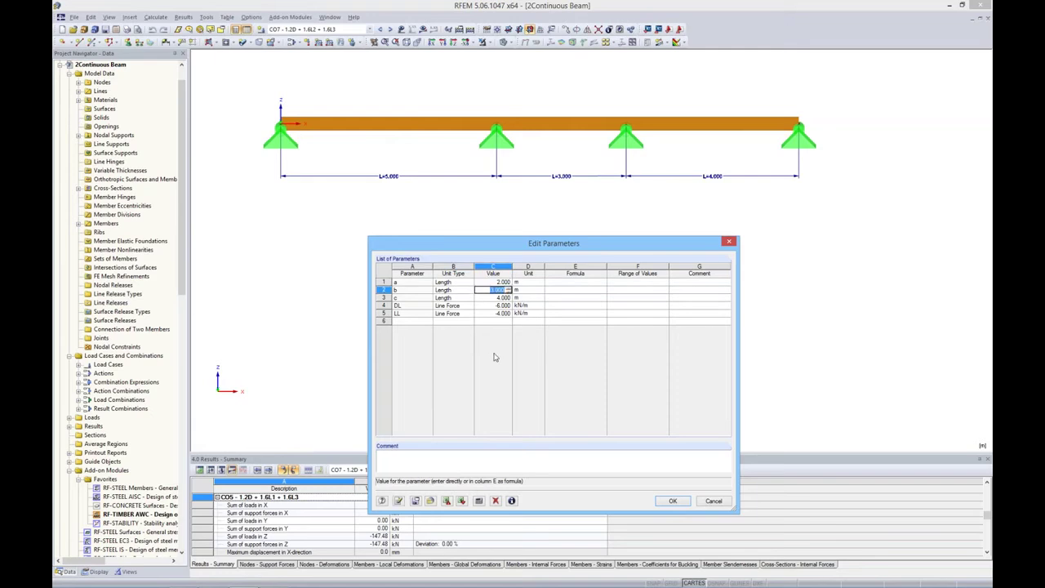
{"action": "key", "text": "Up"}
{"action": "key", "text": "Down"}
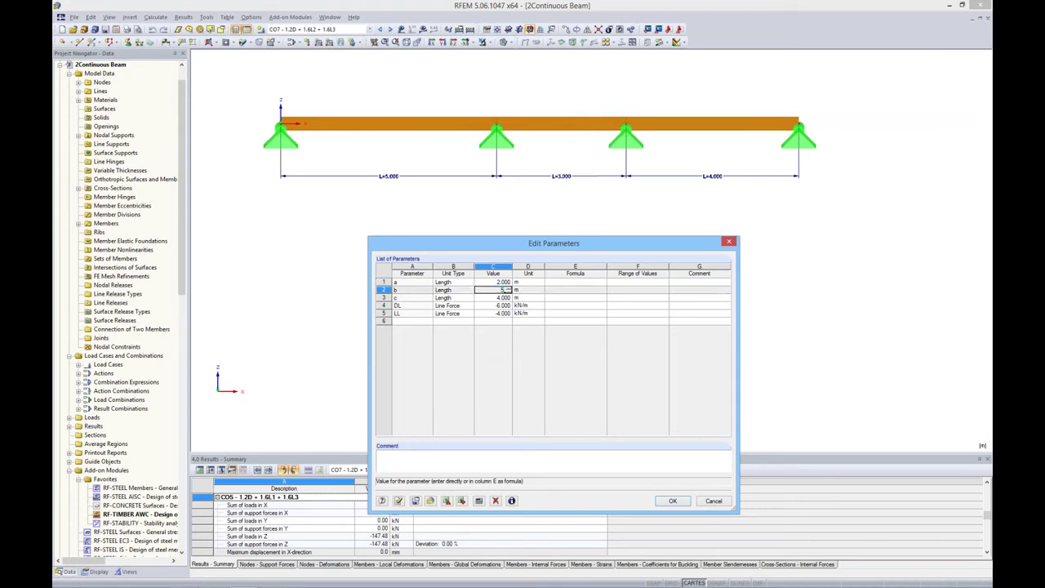
{"action": "key", "text": "Down"}
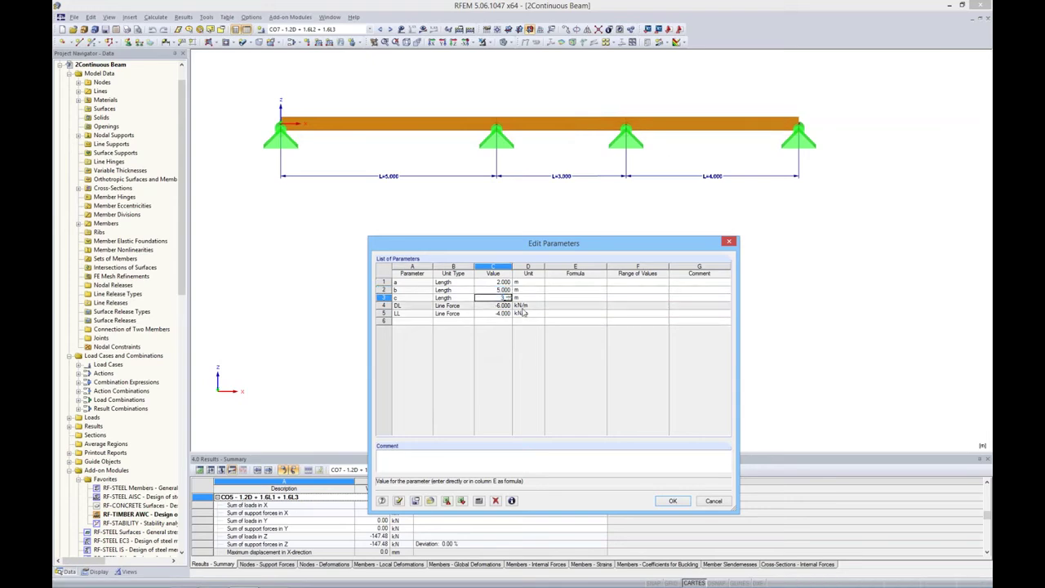
{"action": "left_click", "coordinate": [412, 321]}
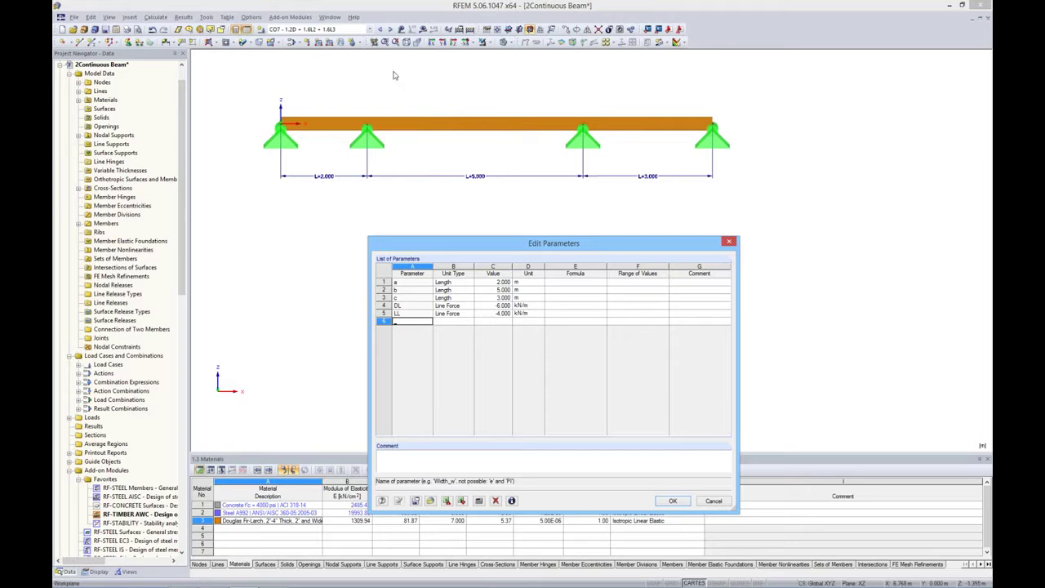
- Show loads on the beam and step through load cases LC1 to LC4
{"action": "left_click", "coordinate": [401, 30]}
{"action": "left_click", "coordinate": [370, 30]}
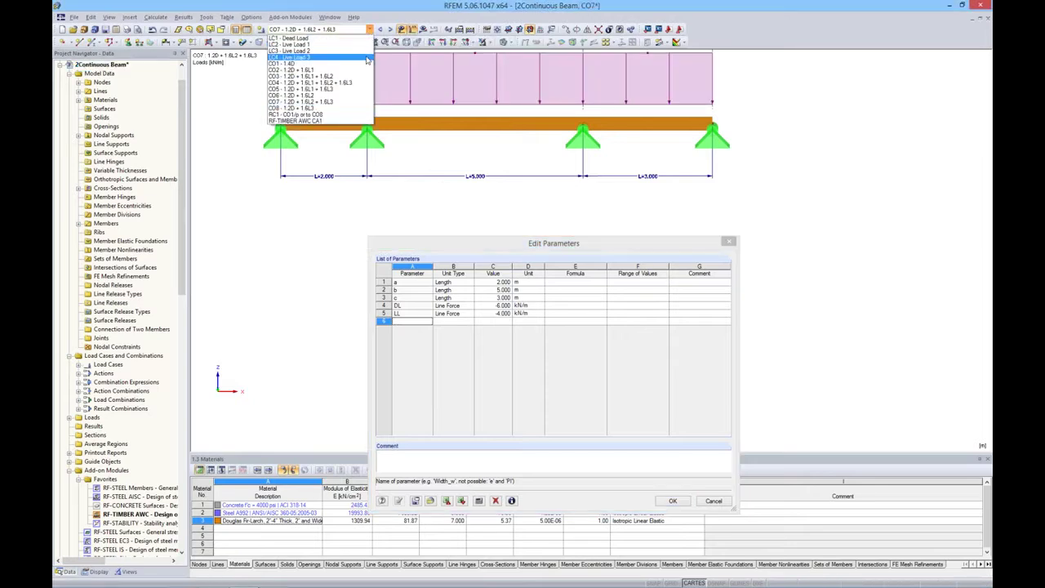
{"action": "left_click", "coordinate": [290, 44]}
{"action": "middle_click_drag", "start_coordinate": [473, 154], "coordinate": [476, 180]}
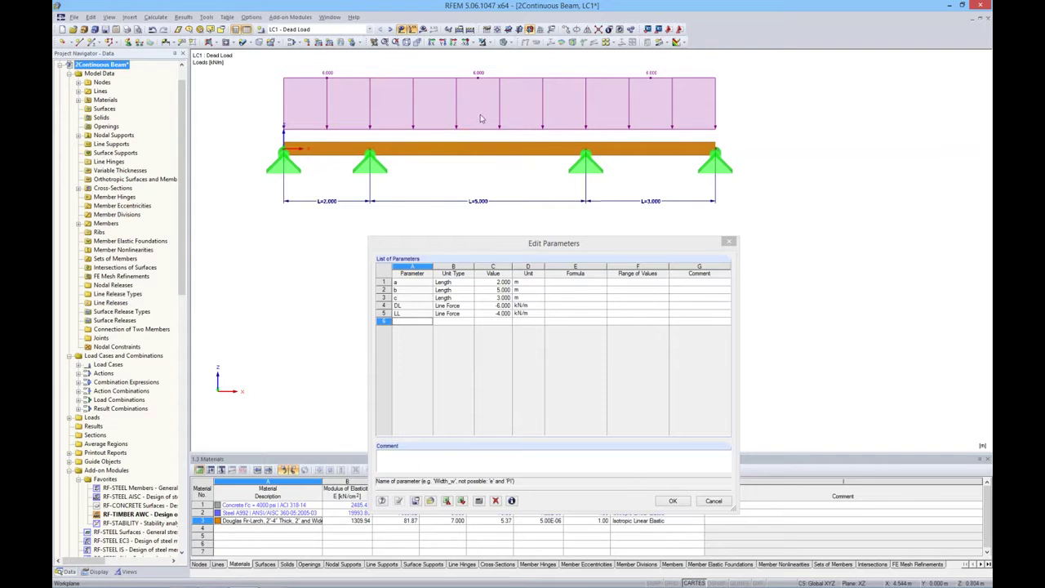
{"action": "left_click", "coordinate": [389, 28]}
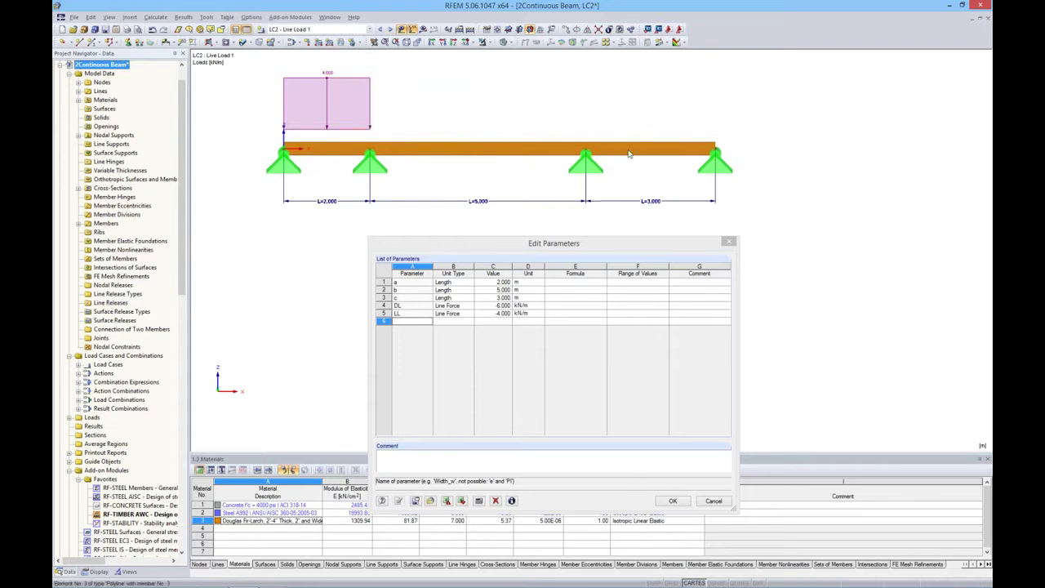
{"action": "left_click", "coordinate": [390, 29]}
{"action": "left_click", "coordinate": [390, 29]}
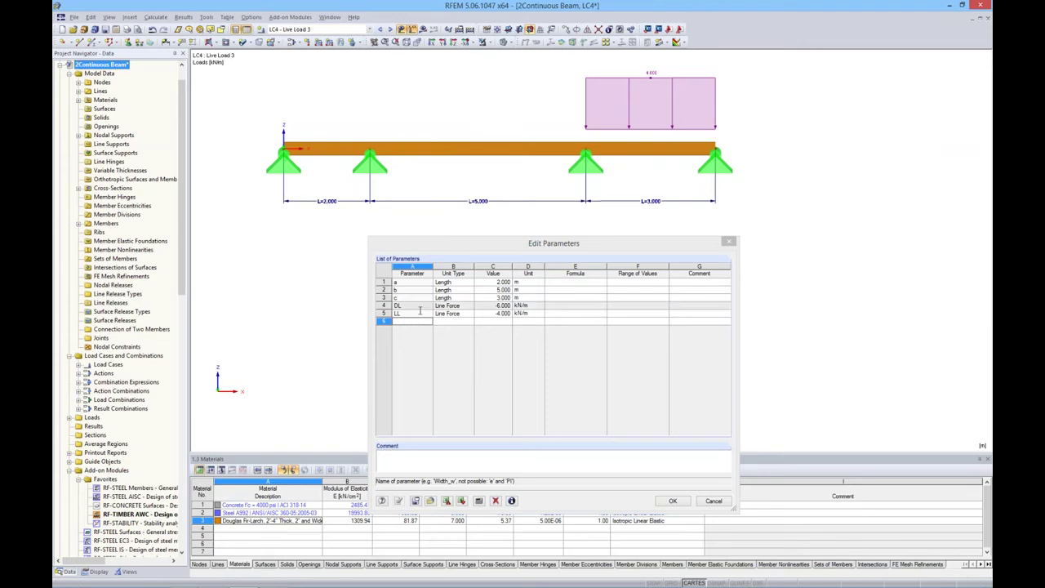
- Set live load LL to -2.000 kN/m, check LC3 and LC2, and close the editor
{"action": "double_click", "coordinate": [493, 313]}
{"action": "type", "text": "-2"}
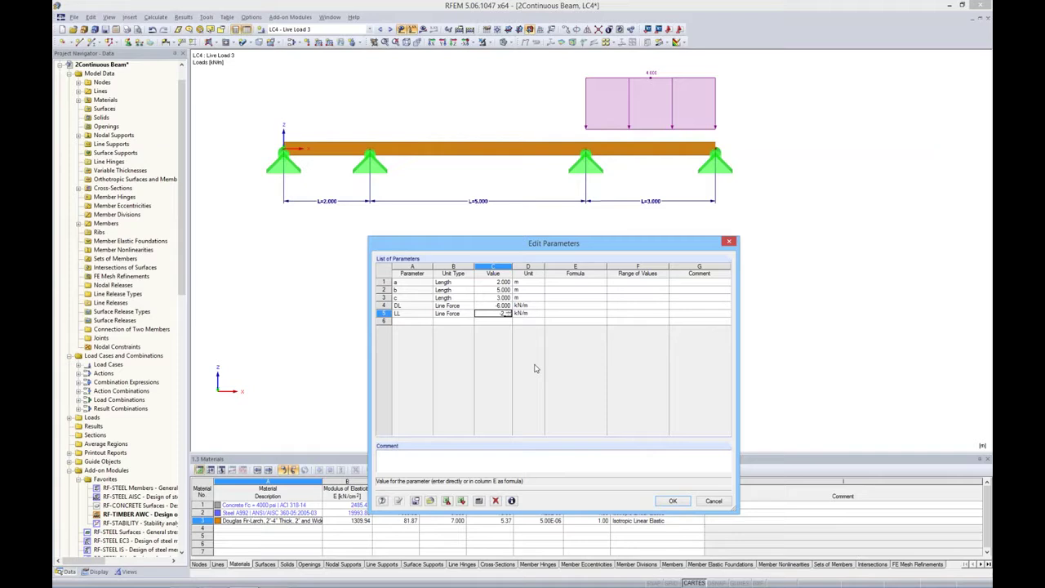
{"action": "key", "text": "Return"}
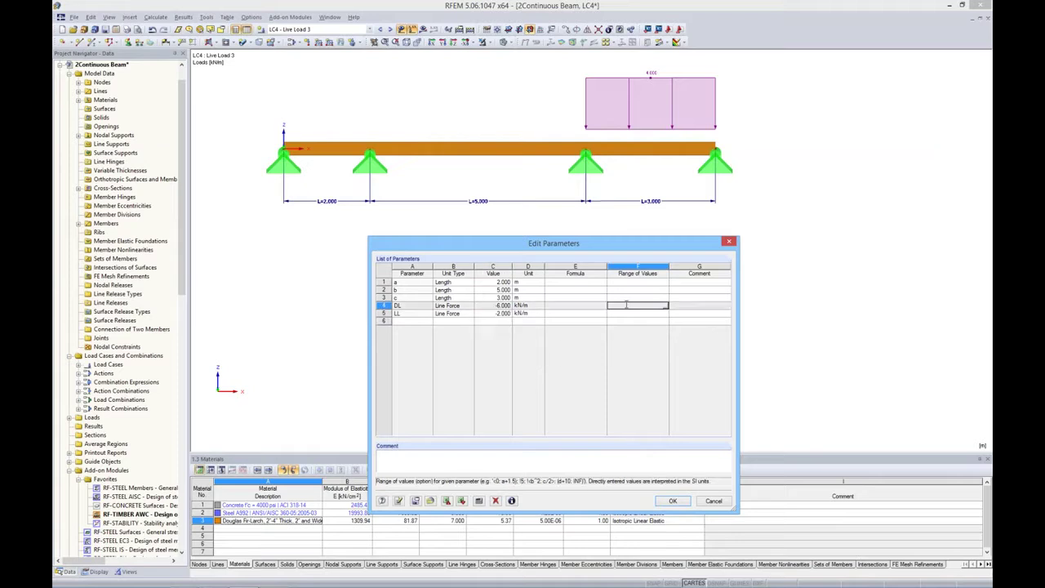
{"action": "left_click", "coordinate": [398, 501]}
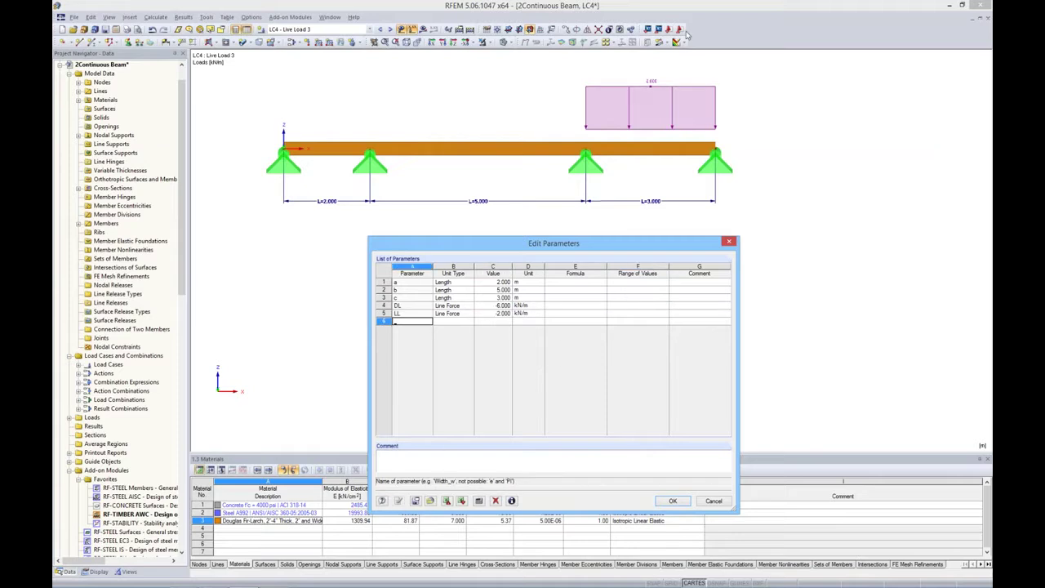
{"action": "left_click", "coordinate": [380, 30]}
{"action": "left_click", "coordinate": [380, 31]}
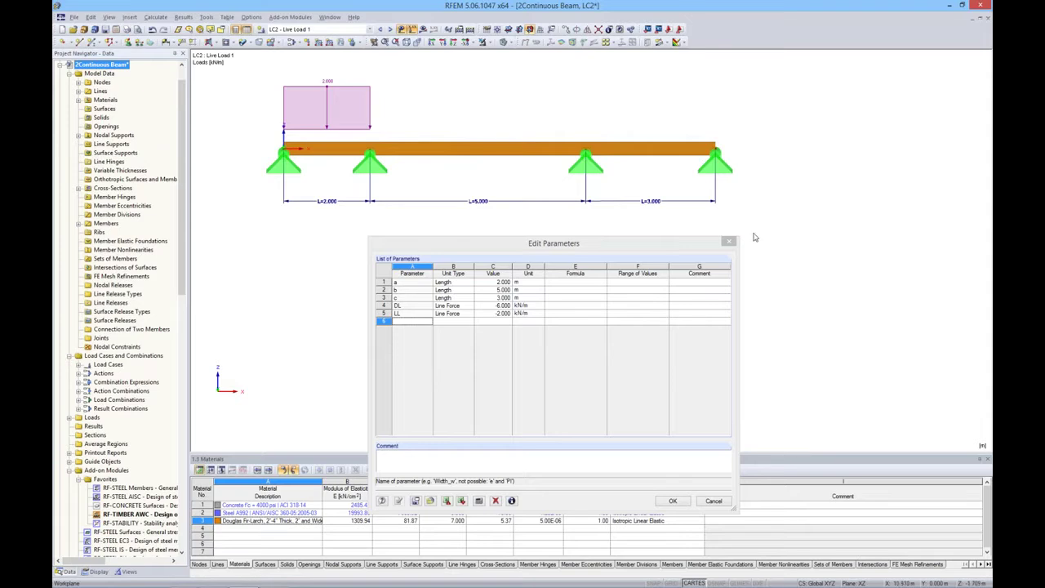
{"action": "left_click", "coordinate": [728, 242]}
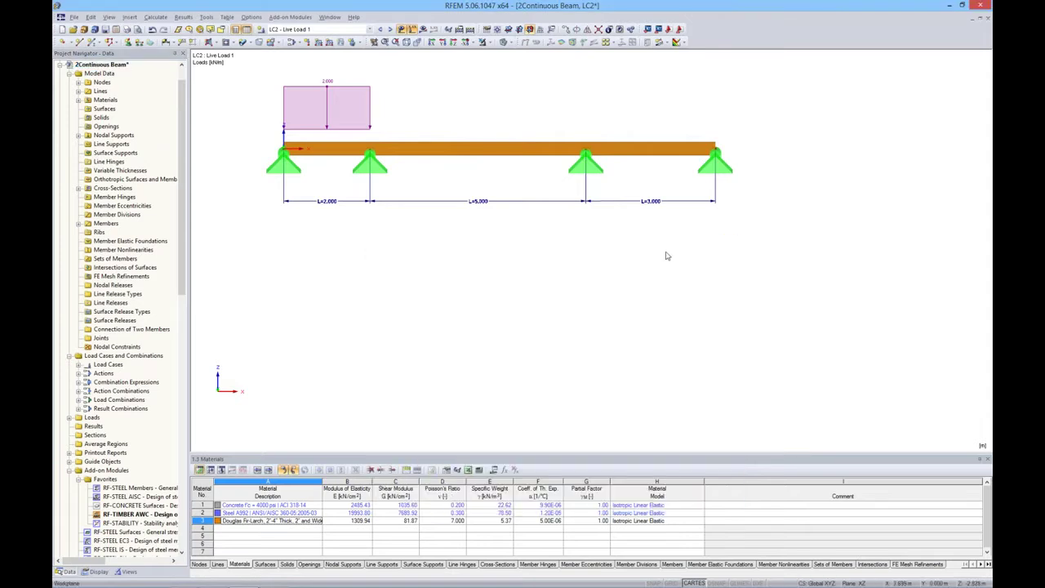
- Calculate results for result combination RC1
{"action": "middle_click_drag", "start_coordinate": [664, 252], "coordinate": [689, 307]}
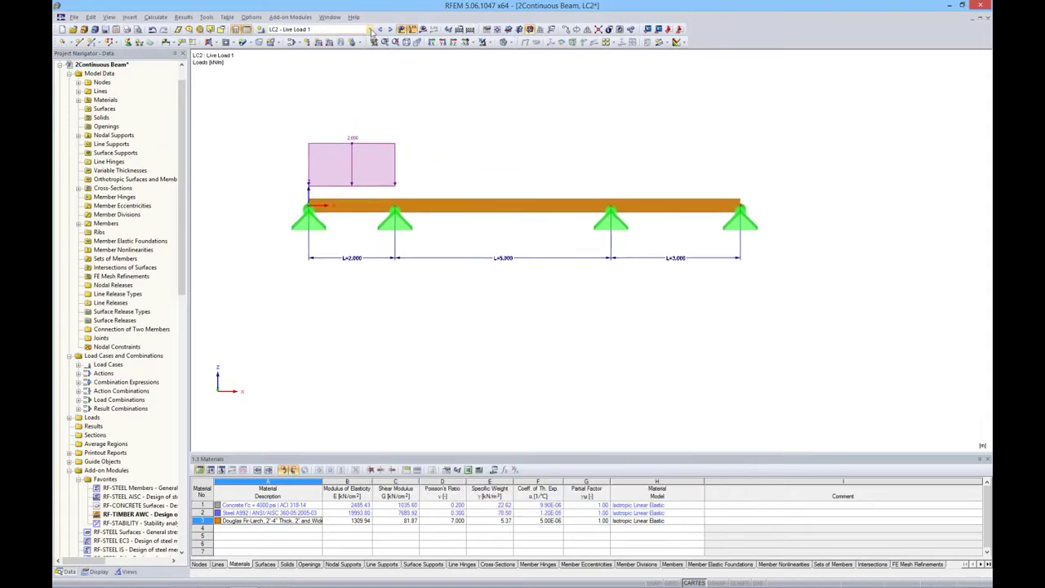
{"action": "left_click", "coordinate": [315, 29]}
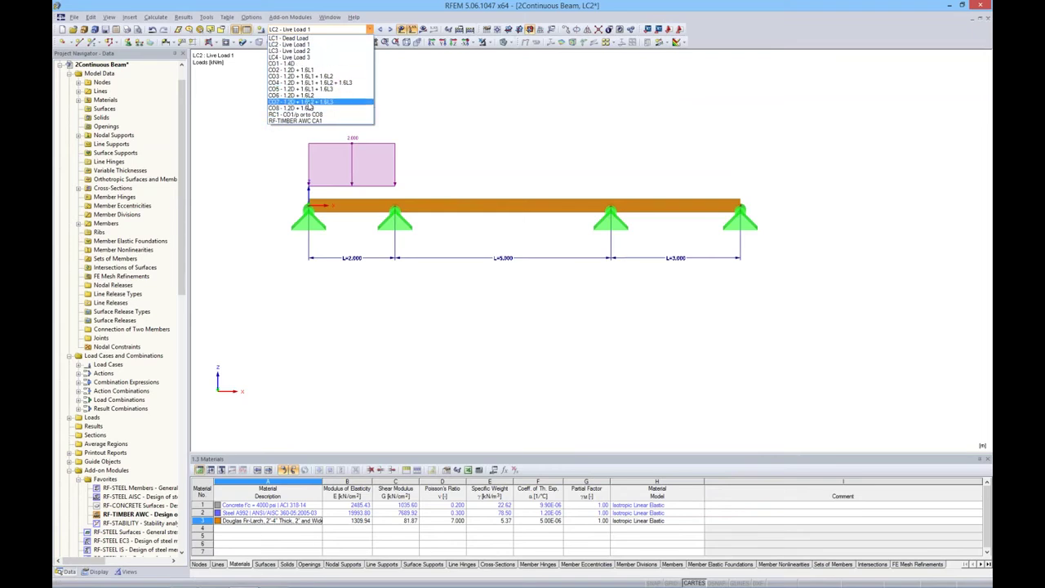
{"action": "left_click", "coordinate": [307, 116]}
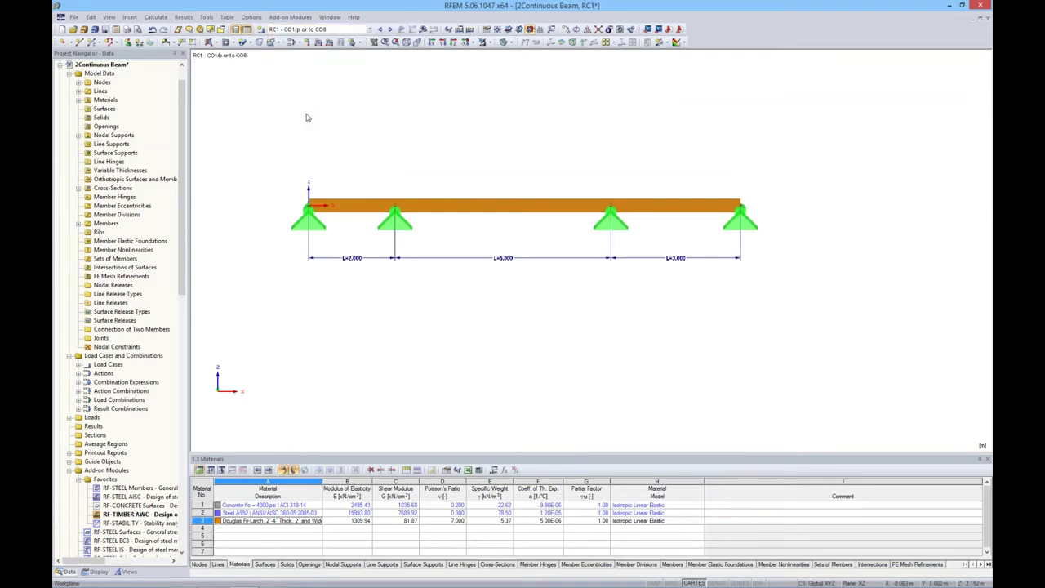
{"action": "left_click", "coordinate": [423, 28]}
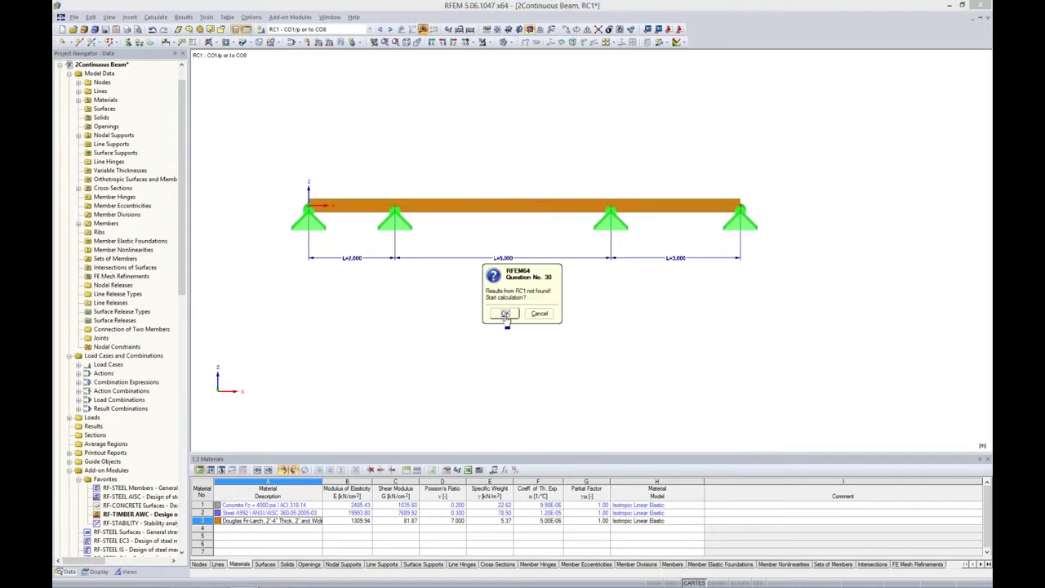
{"action": "left_click", "coordinate": [505, 314]}
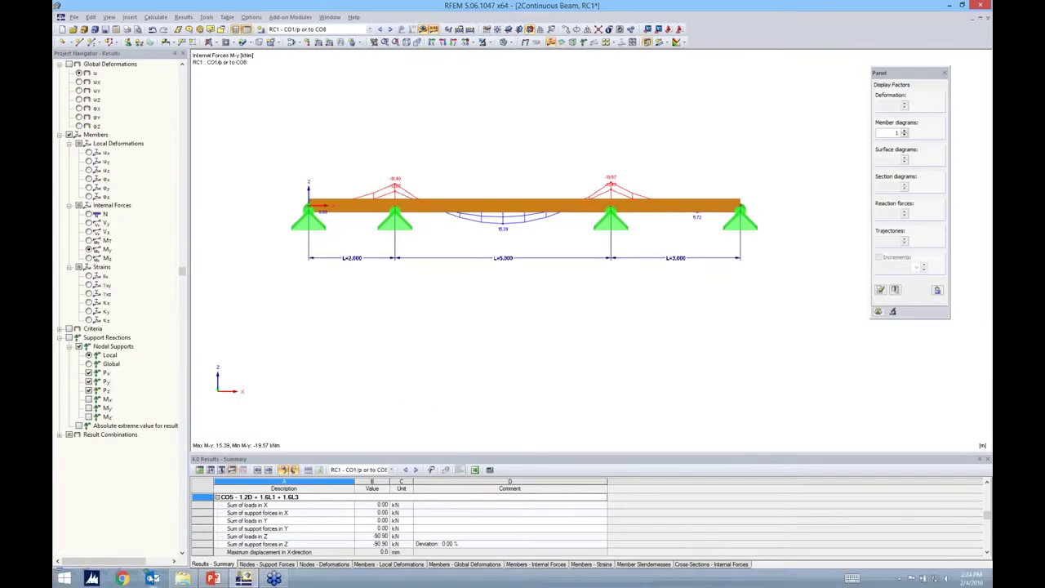
- Show support reactions without the moment diagram for CO5, and return to the Data tree
{"action": "left_click", "coordinate": [79, 347]}
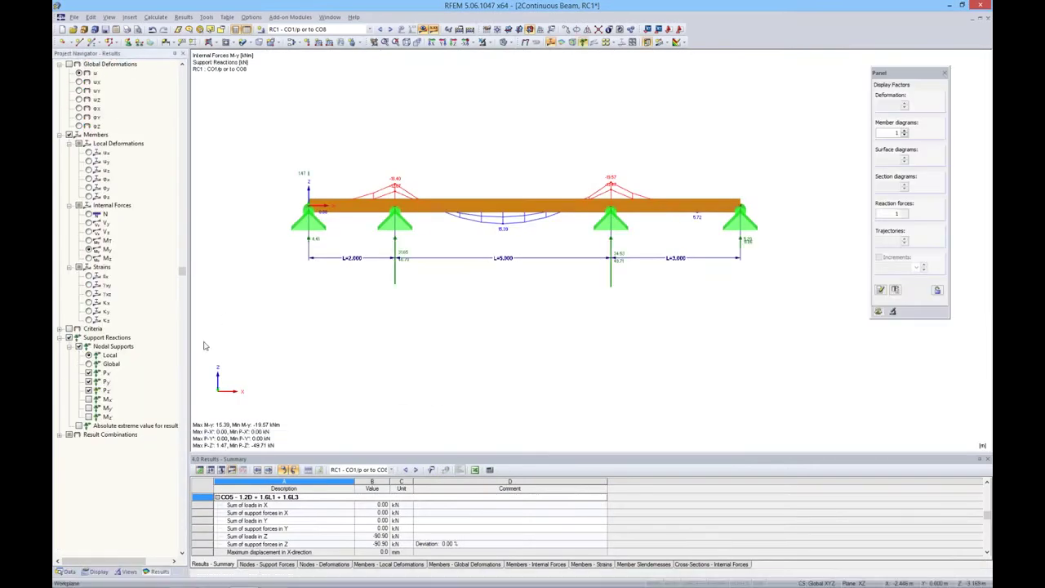
{"action": "left_click", "coordinate": [70, 135]}
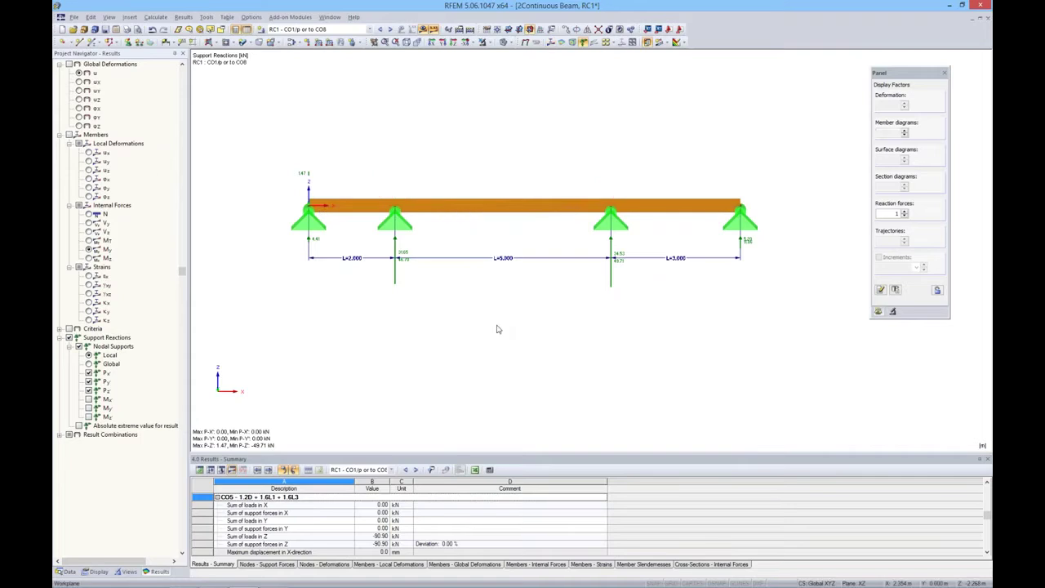
{"action": "left_click", "coordinate": [380, 30]}
{"action": "left_click", "coordinate": [380, 30]}
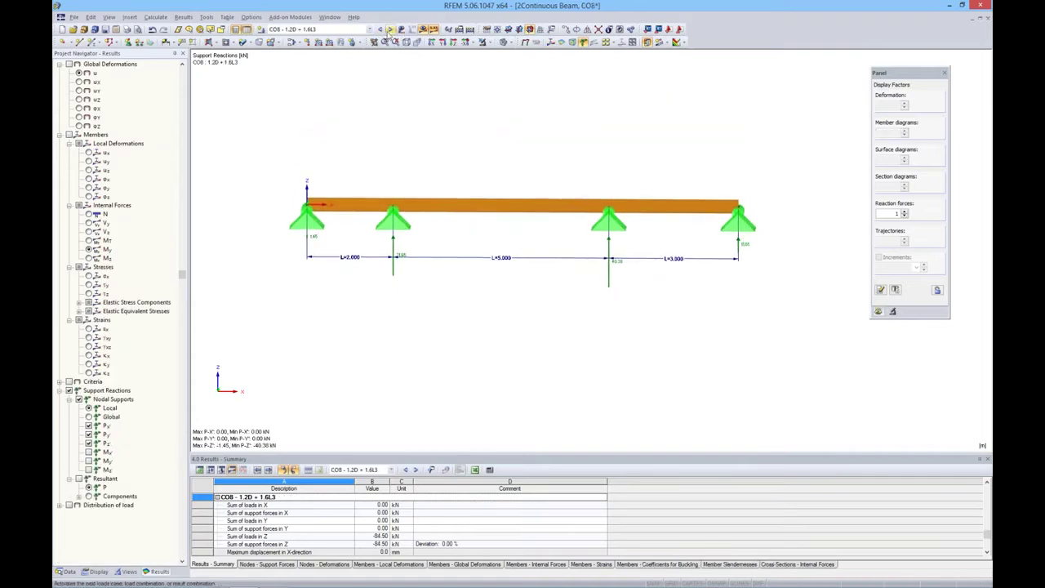
{"action": "left_click", "coordinate": [380, 30]}
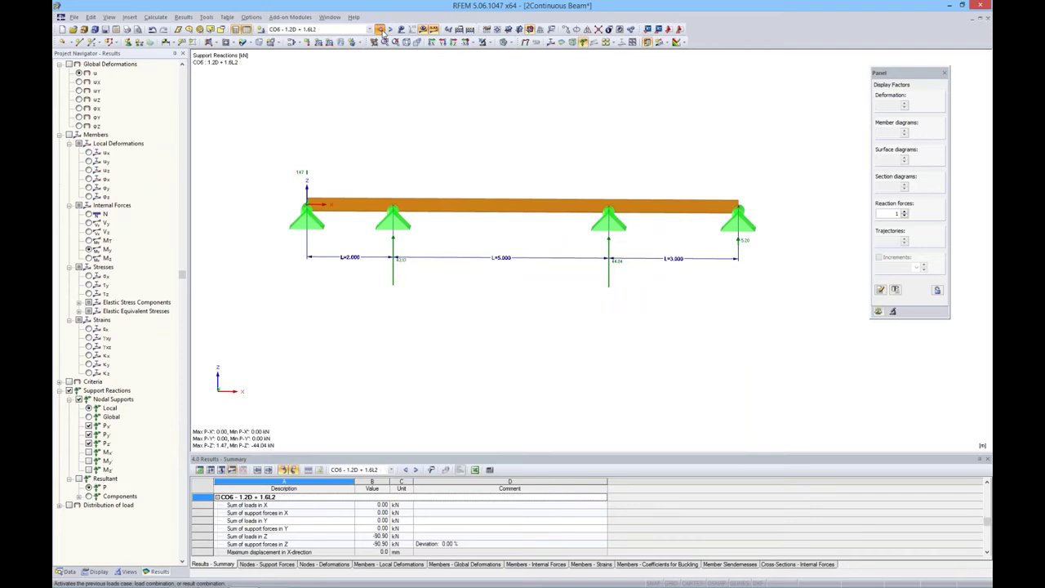
{"action": "left_click", "coordinate": [380, 30]}
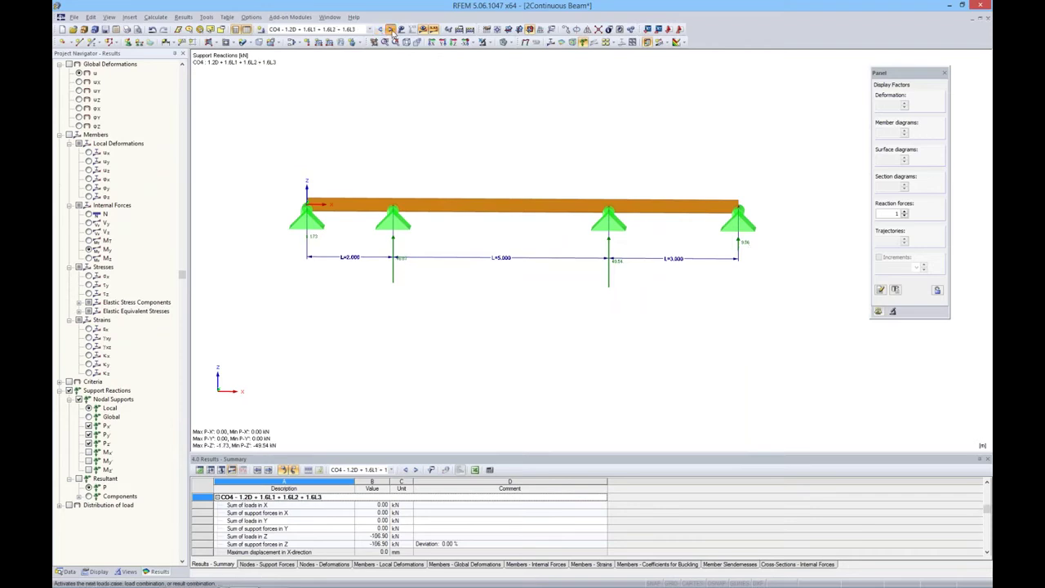
{"action": "left_click", "coordinate": [68, 570]}
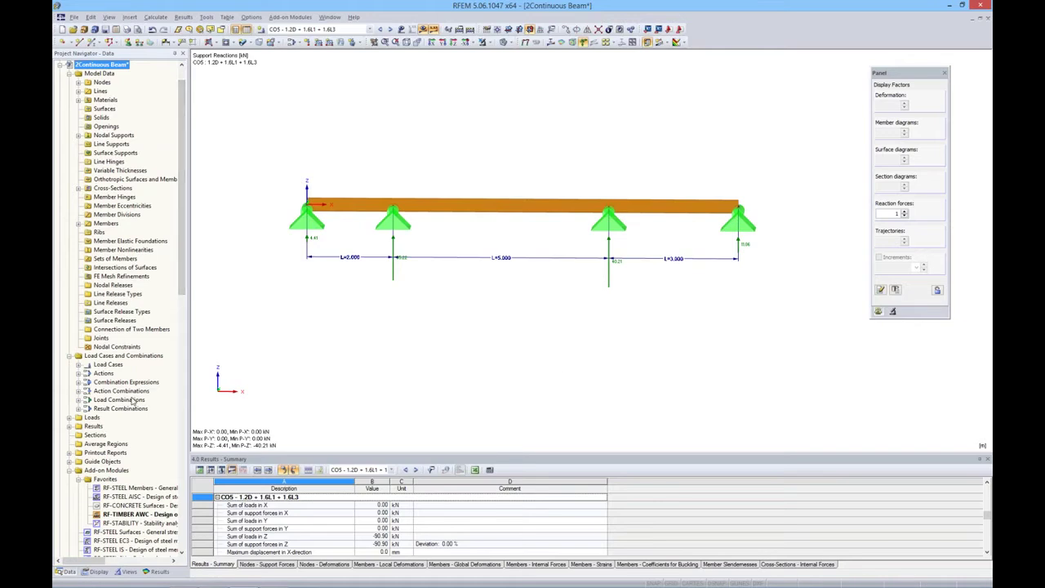
- Open short printout report PR1 at its FE Mesh Settings section
{"action": "left_click", "coordinate": [70, 453]}
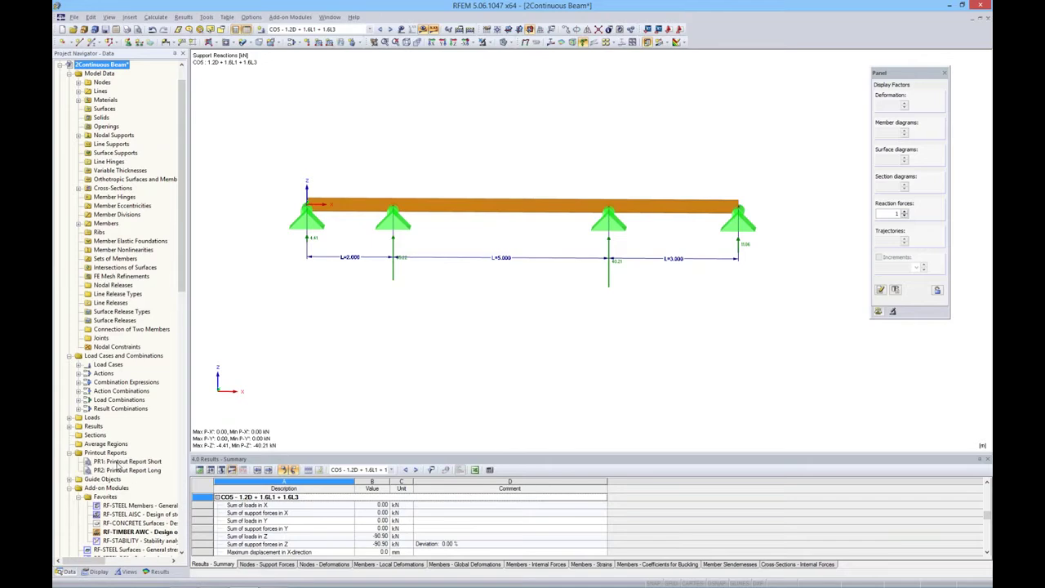
{"action": "double_click", "coordinate": [130, 462]}
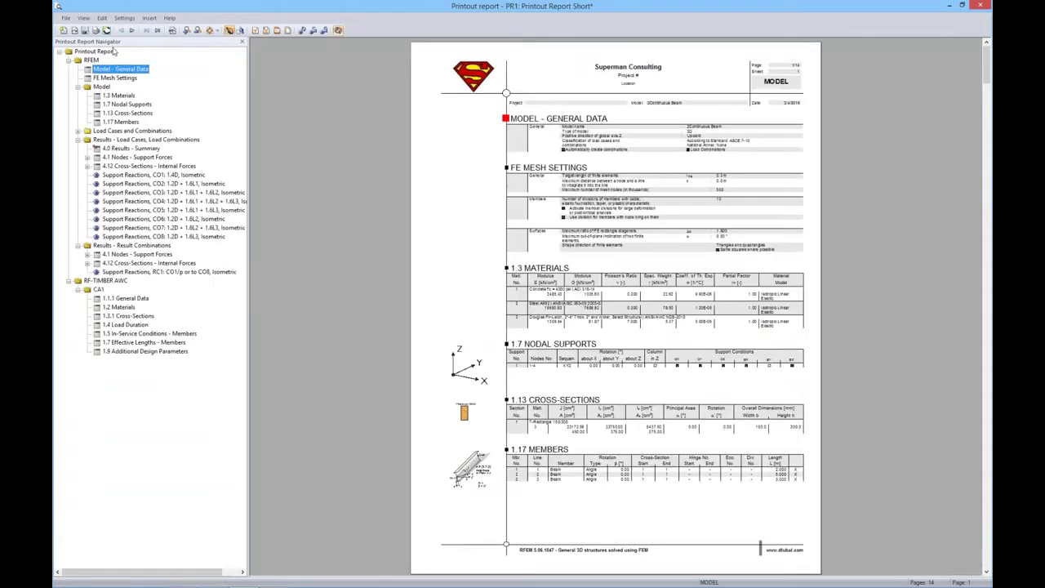
{"action": "left_click", "coordinate": [108, 79]}
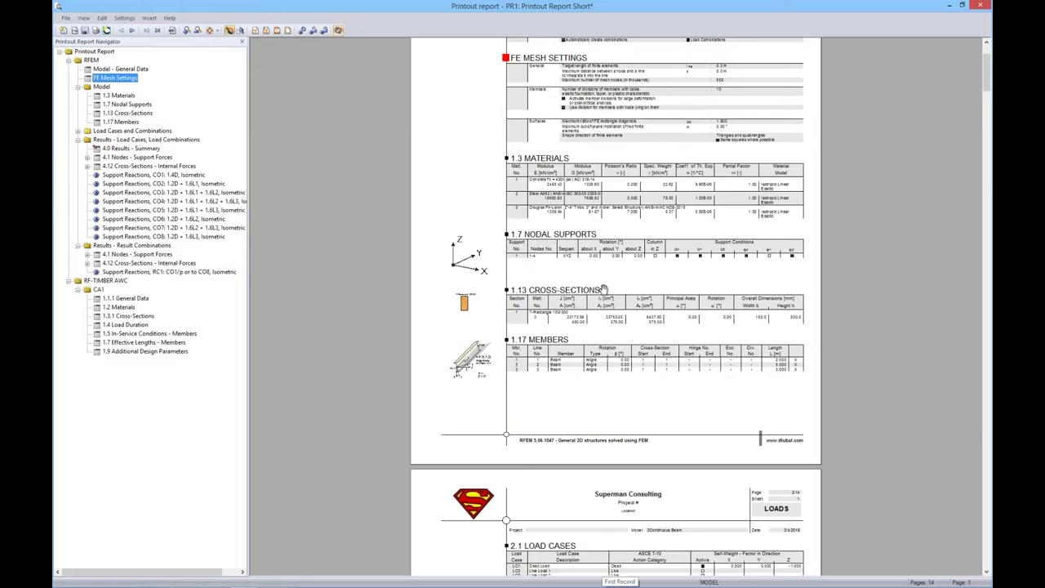
{"action": "scroll", "coordinate": [604, 288], "scroll_direction": "down", "scroll_amount": 1}
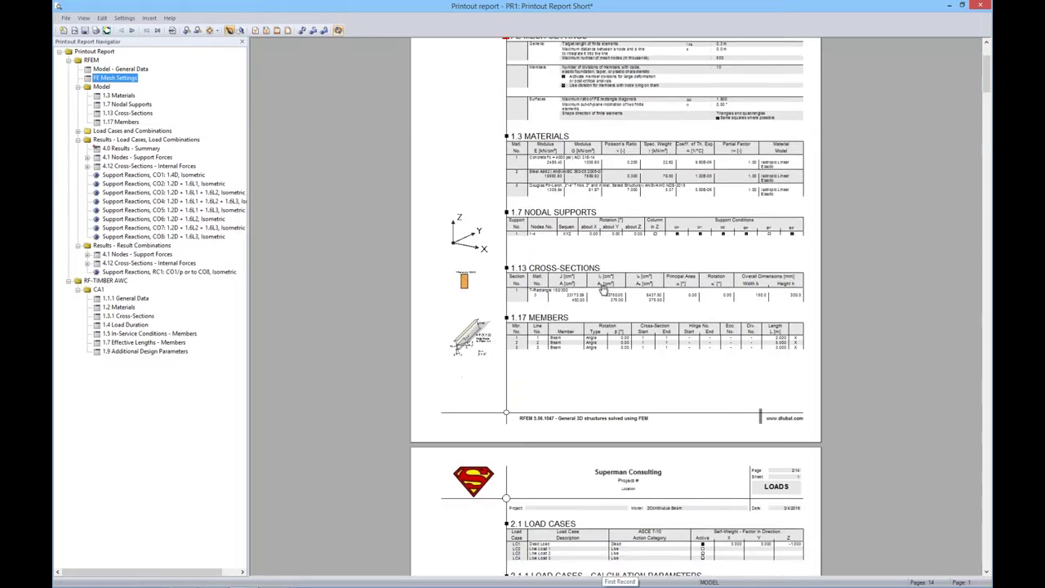
- Browse the results summary pages of the PR1 report
{"action": "left_click", "coordinate": [131, 148]}
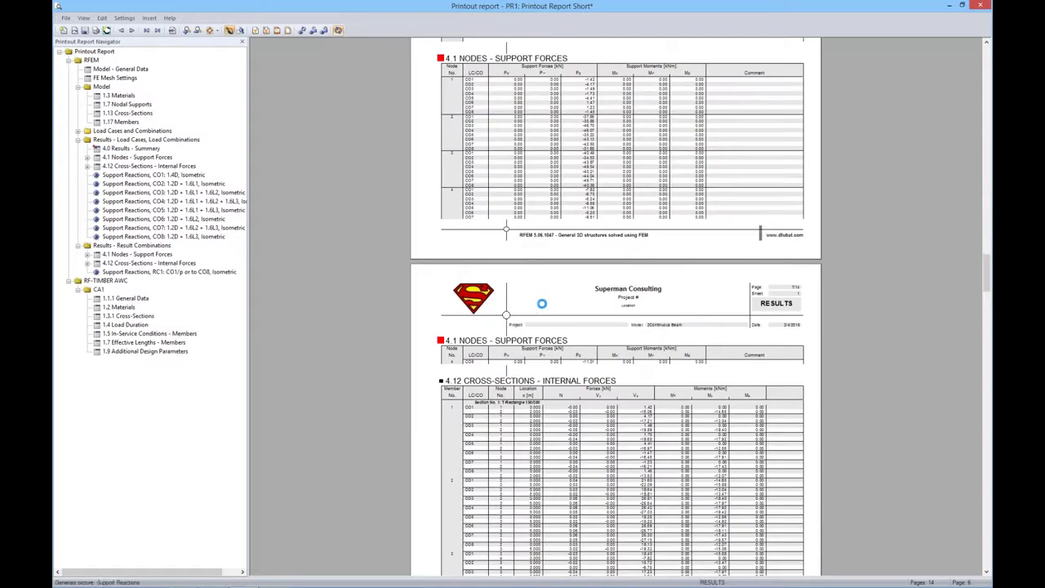
{"action": "scroll", "coordinate": [558, 305], "scroll_direction": "down", "scroll_amount": 2}
{"action": "scroll", "coordinate": [558, 304], "scroll_direction": "down", "scroll_amount": 3}
{"action": "scroll", "coordinate": [558, 304], "scroll_direction": "down", "scroll_amount": 1}
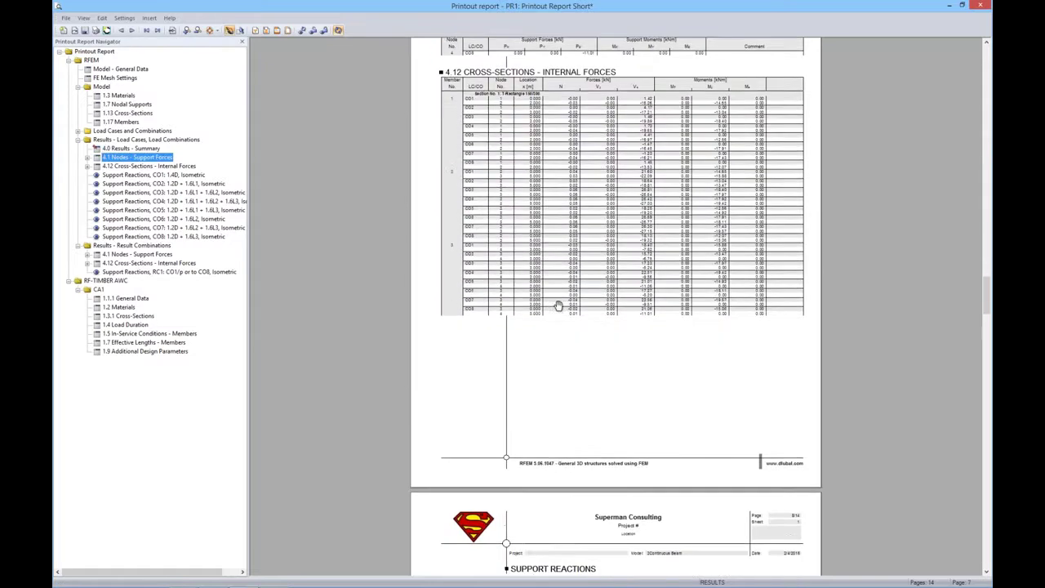
{"action": "scroll", "coordinate": [625, 303], "scroll_direction": "down", "scroll_amount": 4}
{"action": "scroll", "coordinate": [625, 303], "scroll_direction": "down", "scroll_amount": 3}
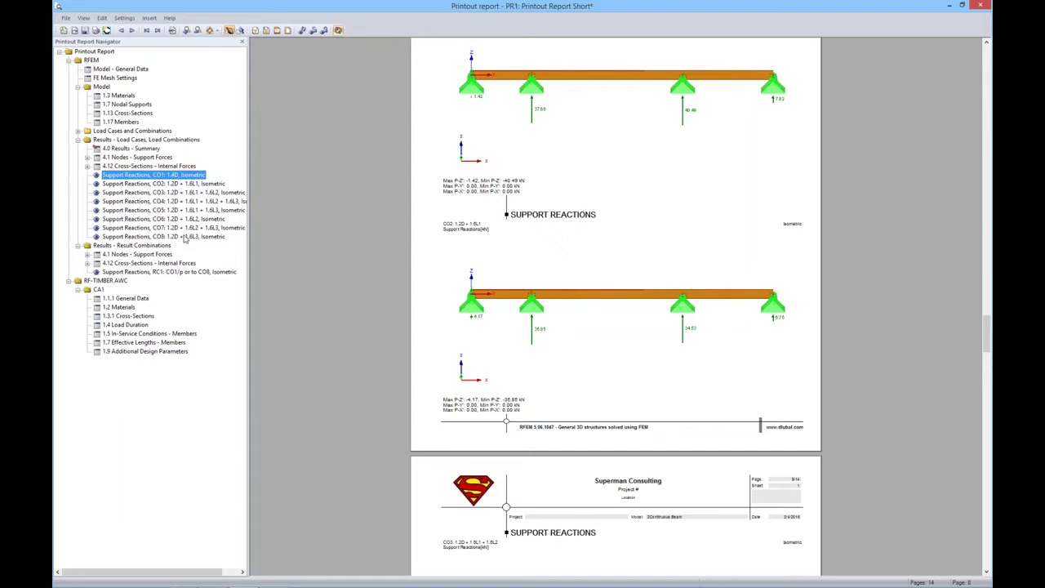
{"action": "scroll", "coordinate": [569, 307], "scroll_direction": "up", "scroll_amount": 2}
{"action": "scroll", "coordinate": [569, 307], "scroll_direction": "up", "scroll_amount": 2}
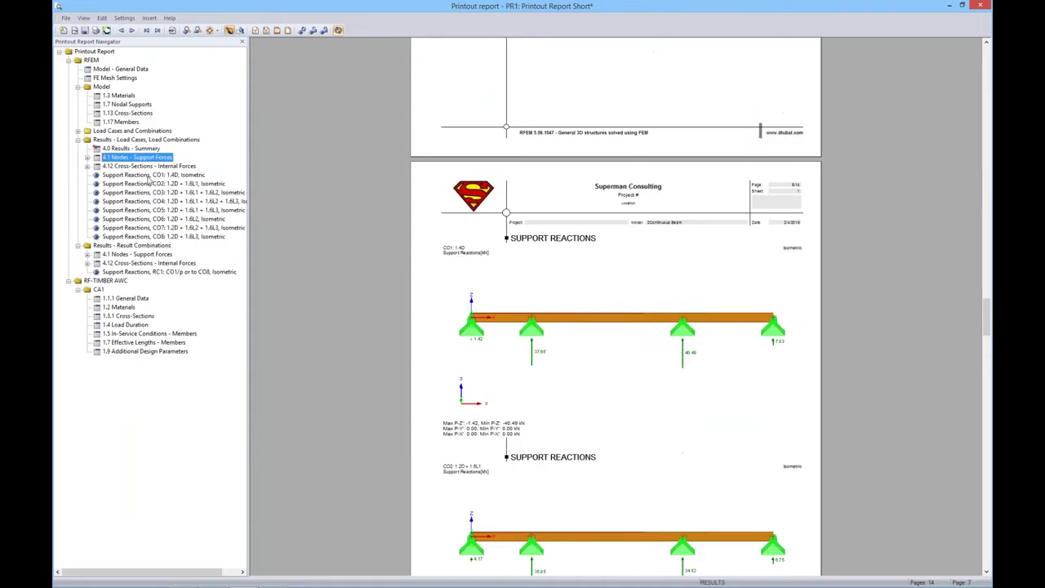
- Review the CO1–CO8 support reaction pages, then close PR1 and answer the save prompt
{"action": "left_click", "coordinate": [148, 177]}
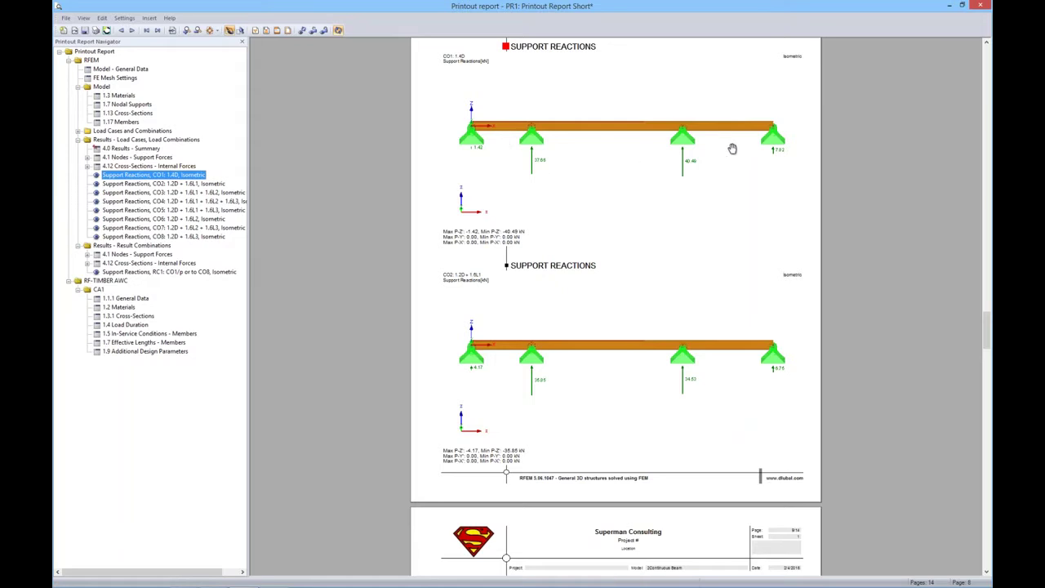
{"action": "scroll", "coordinate": [555, 343], "scroll_direction": "down", "scroll_amount": 1}
{"action": "scroll", "coordinate": [558, 341], "scroll_direction": "down", "scroll_amount": 2}
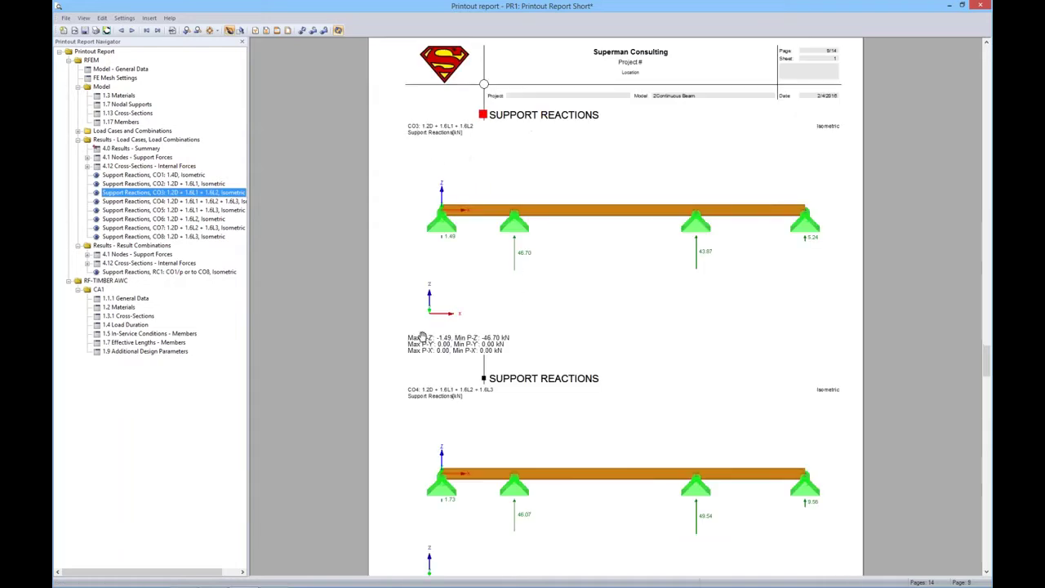
{"action": "scroll", "coordinate": [512, 380], "scroll_direction": "down", "scroll_amount": 2}
{"action": "scroll", "coordinate": [513, 380], "scroll_direction": "down", "scroll_amount": 3}
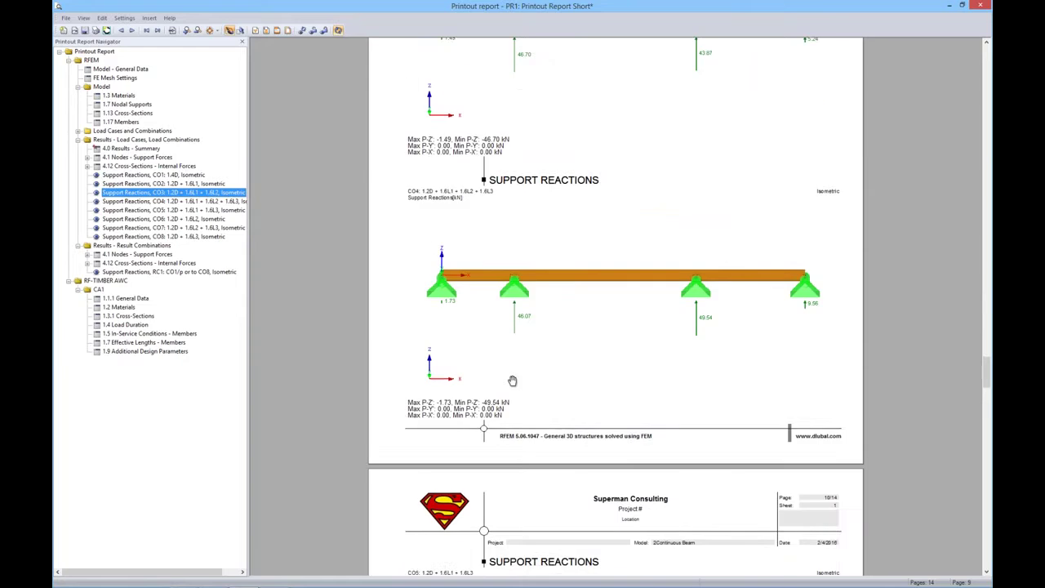
{"action": "scroll", "coordinate": [513, 380], "scroll_direction": "down", "scroll_amount": 5}
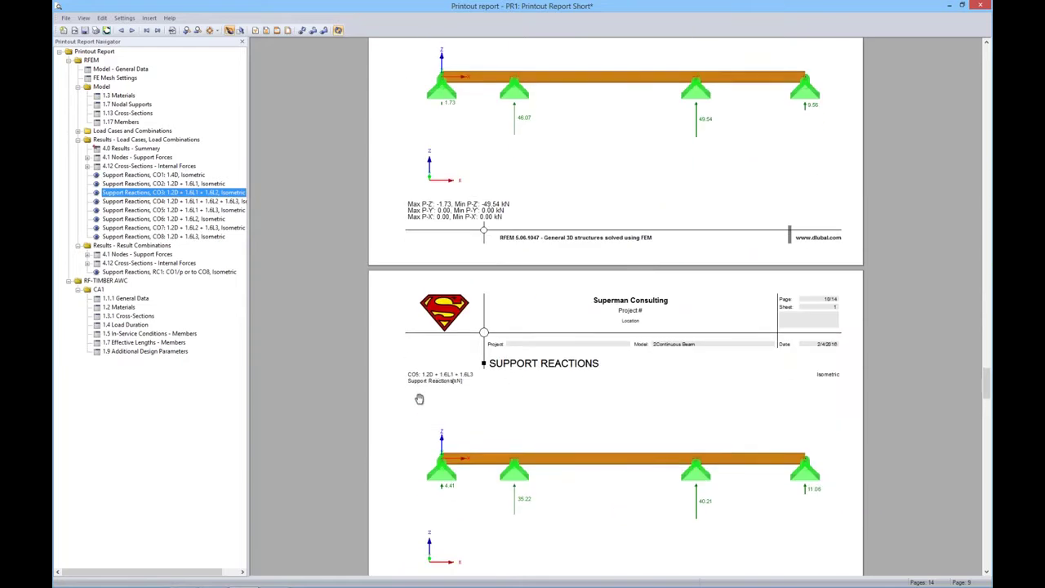
{"action": "scroll", "coordinate": [421, 398], "scroll_direction": "down", "scroll_amount": 2}
{"action": "scroll", "coordinate": [420, 398], "scroll_direction": "down", "scroll_amount": 4}
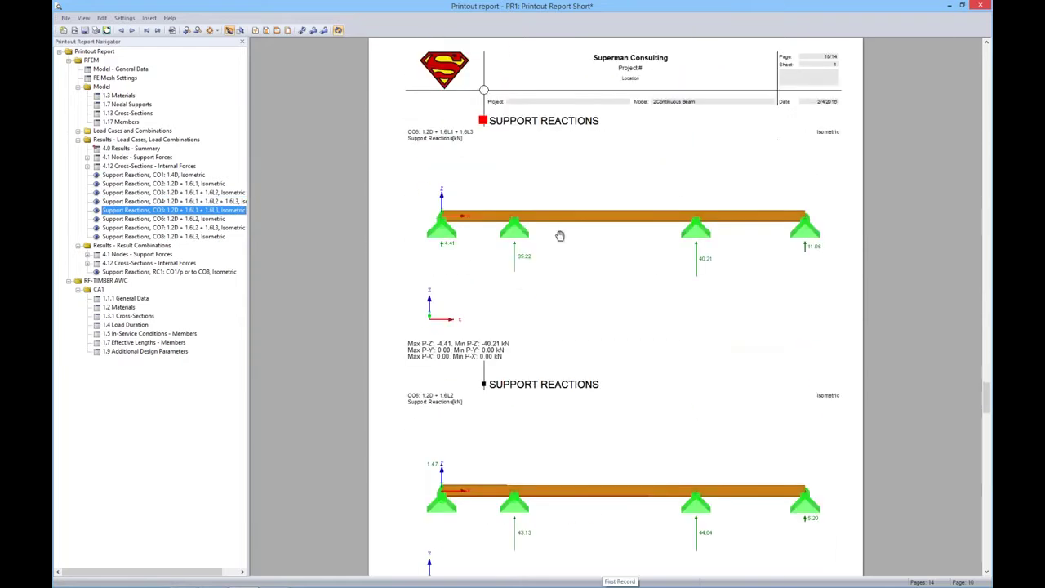
{"action": "left_click", "coordinate": [982, 7]}
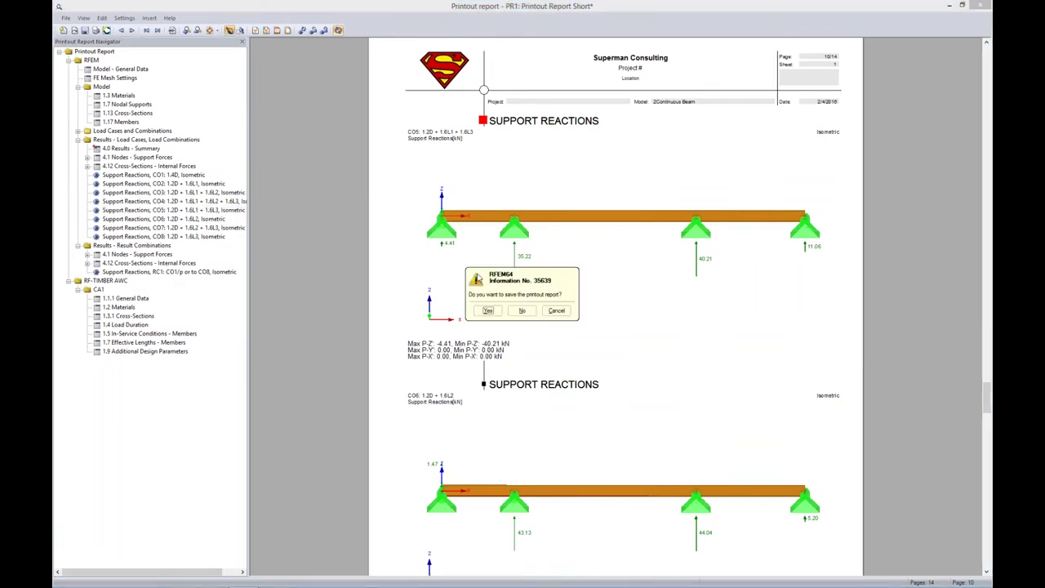
{"action": "left_click", "coordinate": [521, 310]}
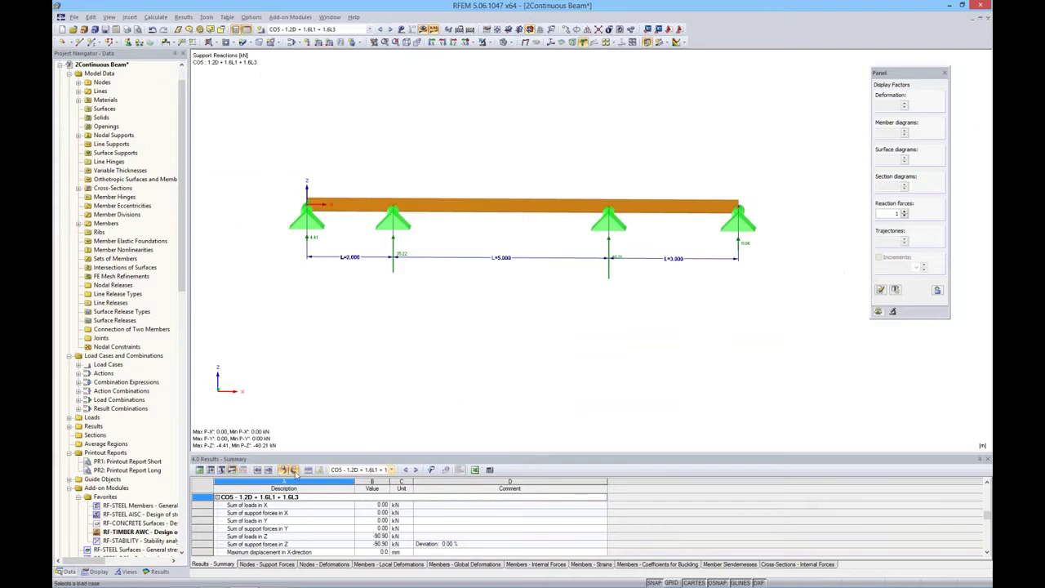
- Set spans a = 5, b = 2, c = 3 m in Edit Parameters and run Calculate All
{"action": "left_click", "coordinate": [200, 471]}
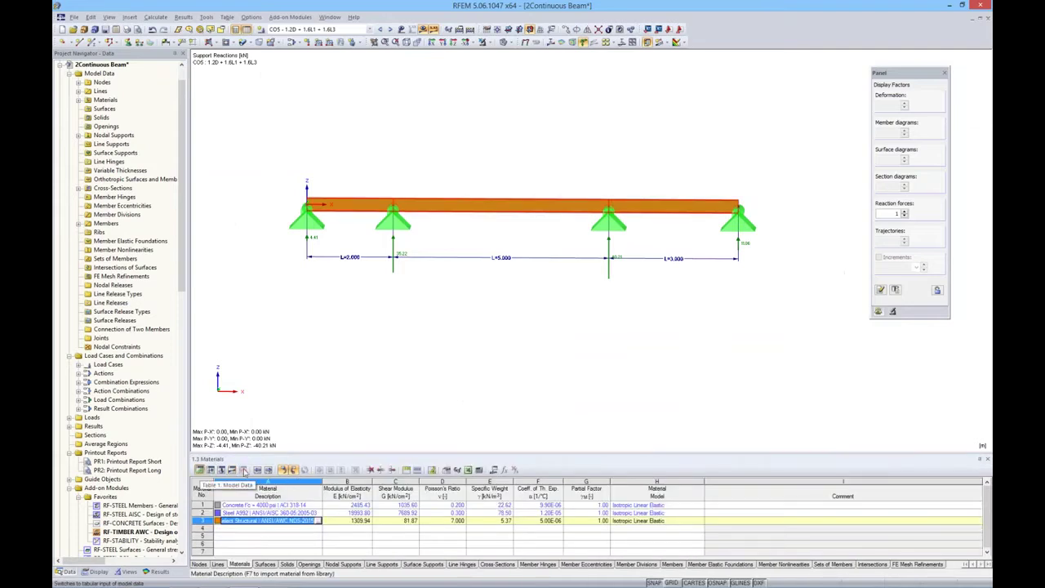
{"action": "left_click", "coordinate": [493, 470]}
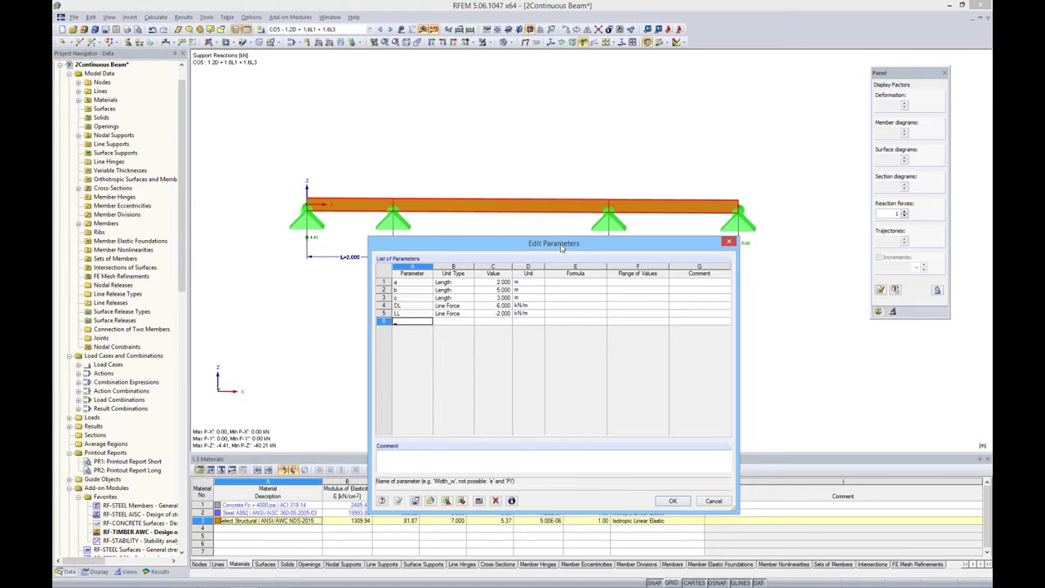
{"action": "left_click_drag", "start_coordinate": [562, 248], "coordinate": [546, 322]}
{"action": "left_click", "coordinate": [483, 355]}
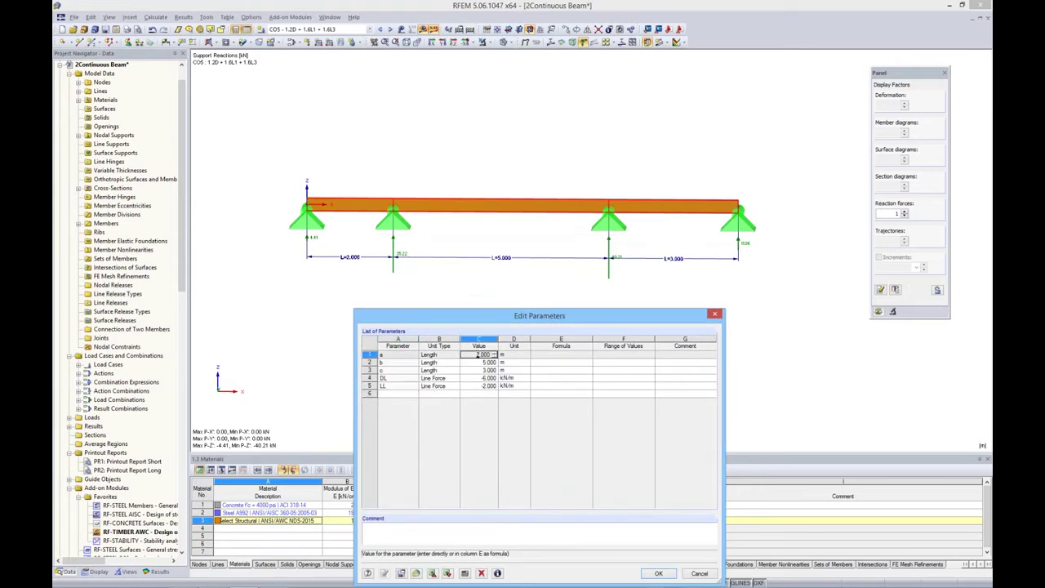
{"action": "type", "text": "5.000"}
{"action": "left_click", "coordinate": [482, 361]}
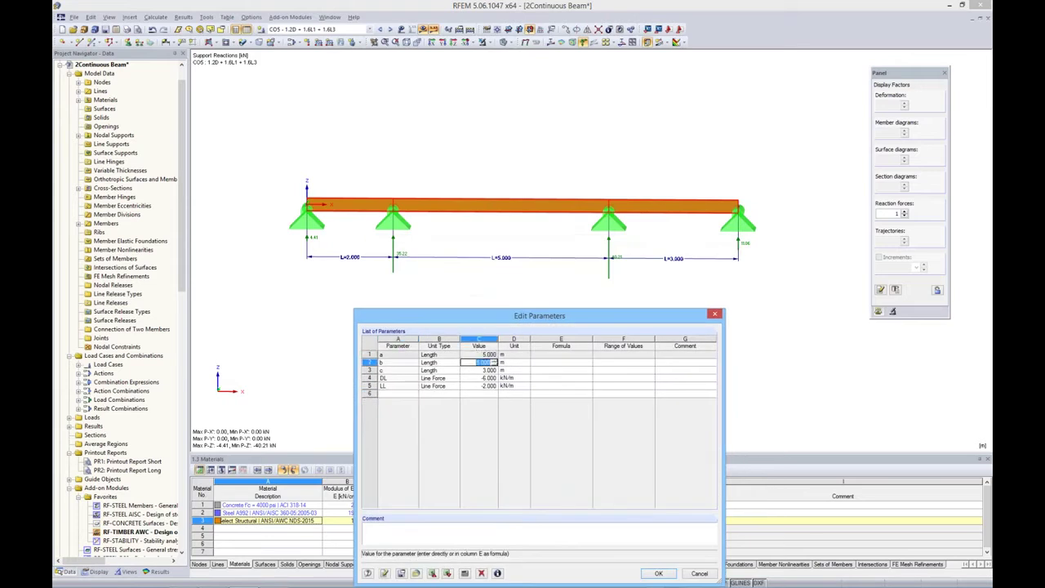
{"action": "type", "text": "2"}
{"action": "key", "text": "Return"}
{"action": "type", "text": "3"}
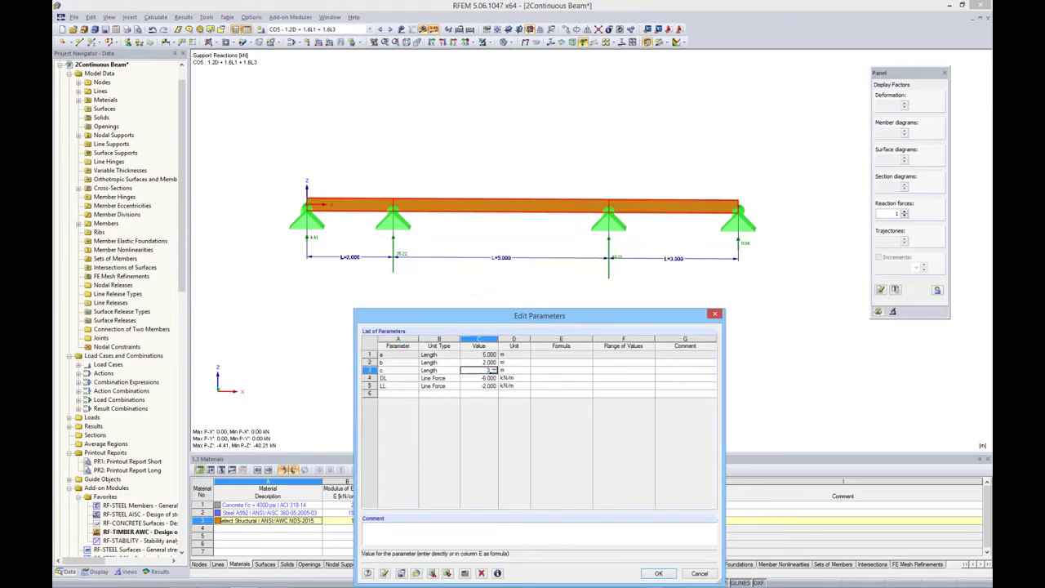
{"action": "left_click", "coordinate": [562, 385]}
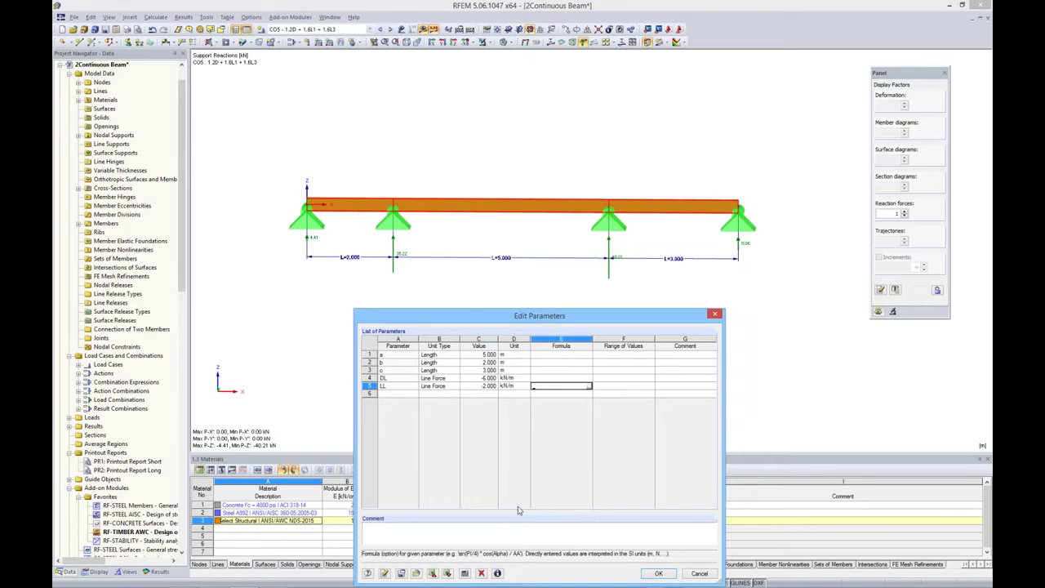
{"action": "left_click", "coordinate": [658, 573]}
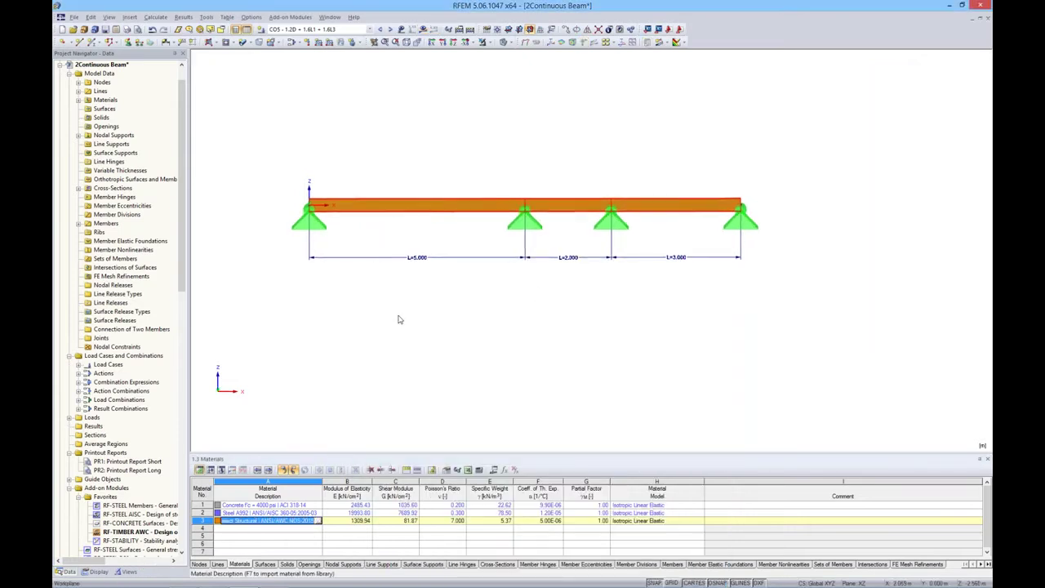
{"action": "left_click", "coordinate": [422, 31]}
{"action": "left_click", "coordinate": [507, 325]}
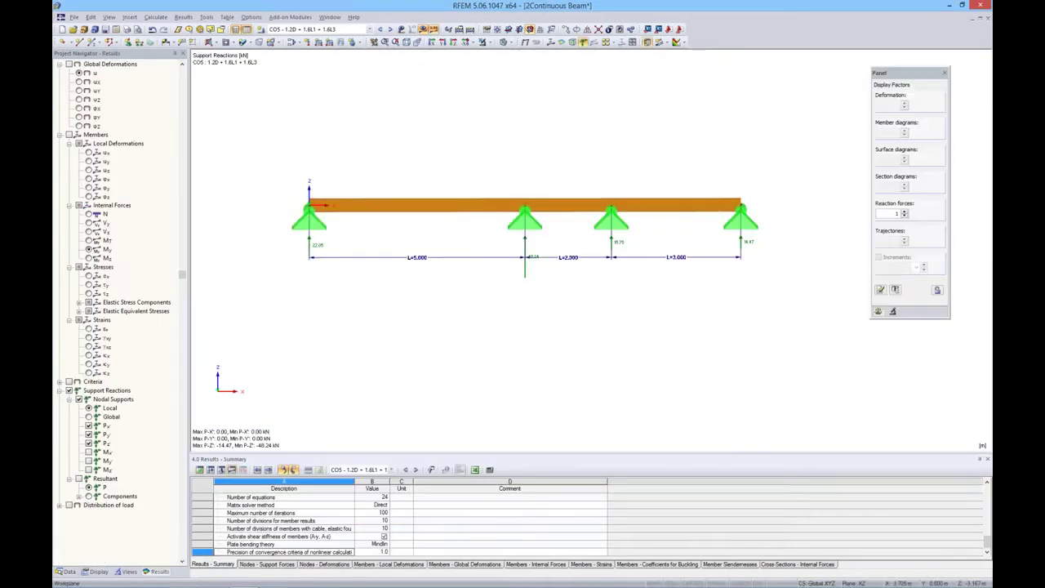
- View the report's model pages for CO1–CO4, then close PR1 and answer the save prompt
{"action": "left_click", "coordinate": [70, 570]}
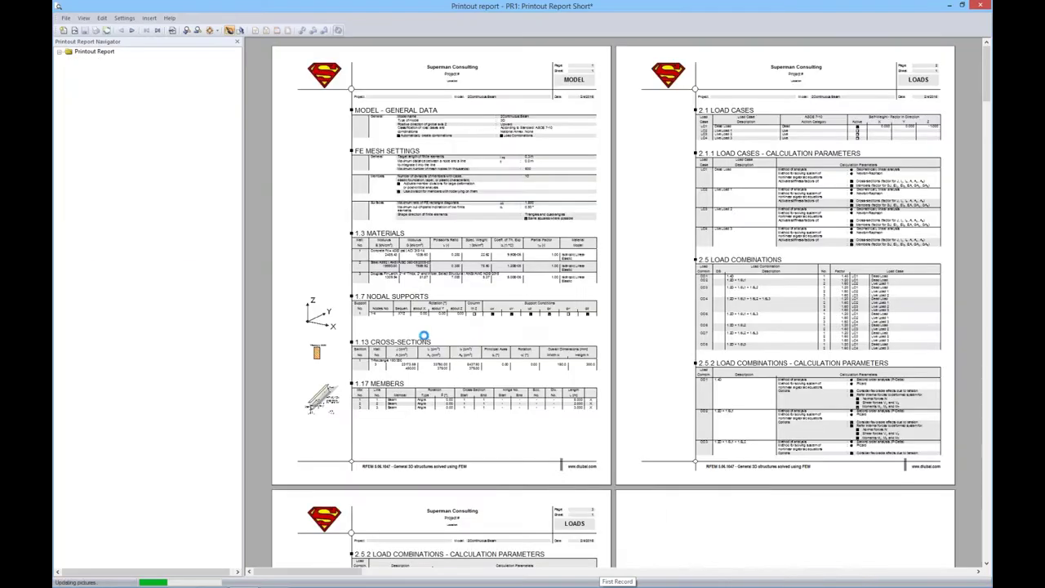
{"action": "left_click", "coordinate": [138, 174]}
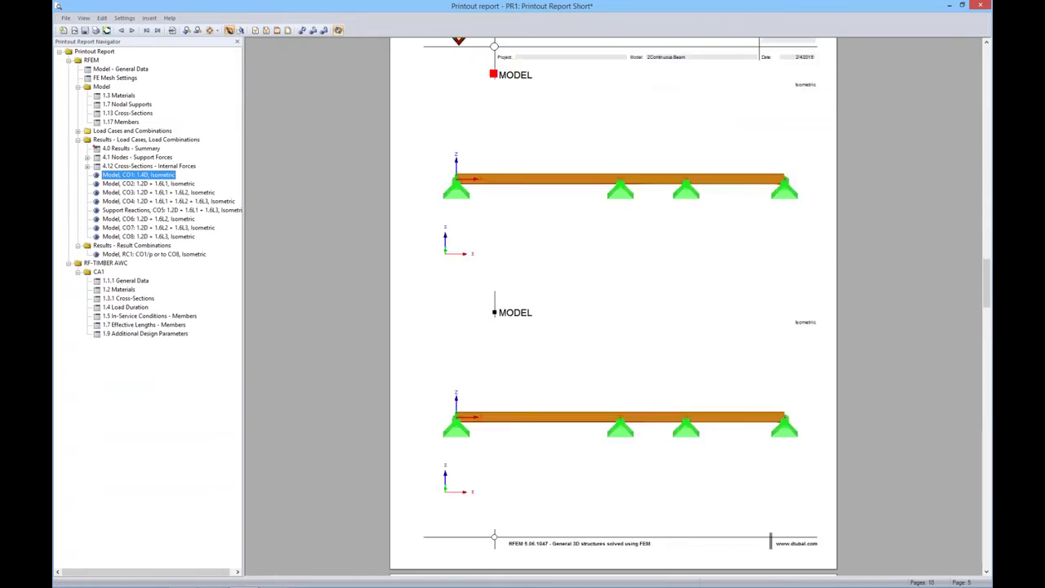
{"action": "left_click", "coordinate": [175, 184]}
{"action": "left_click", "coordinate": [174, 193]}
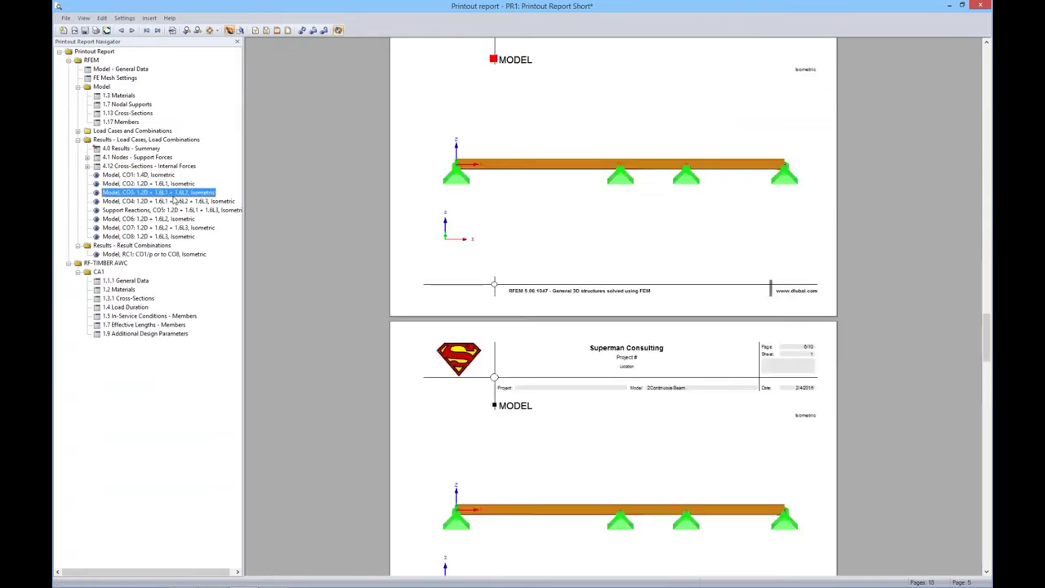
{"action": "left_click", "coordinate": [176, 201]}
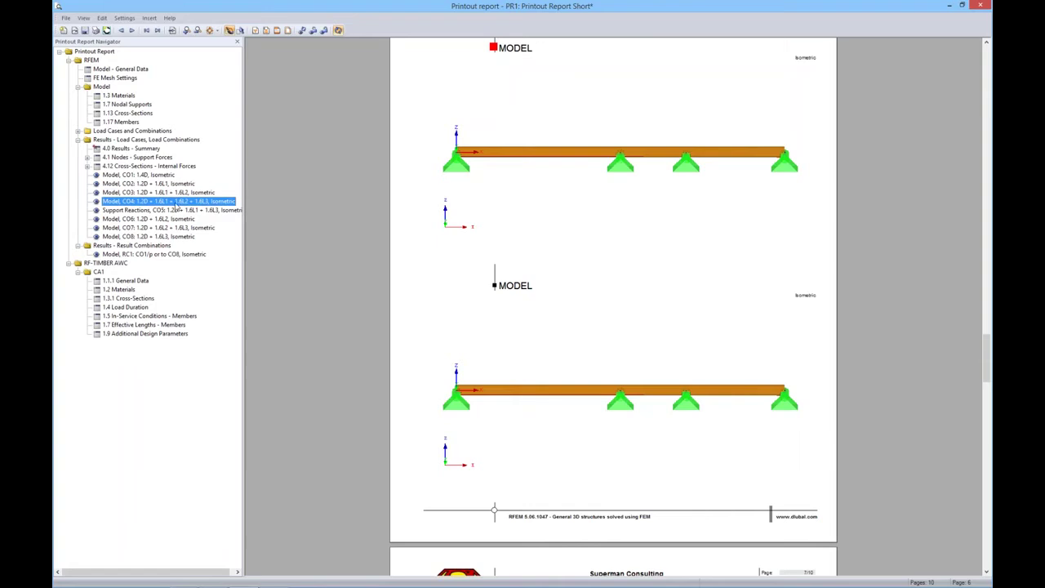
{"action": "left_click", "coordinate": [979, 6]}
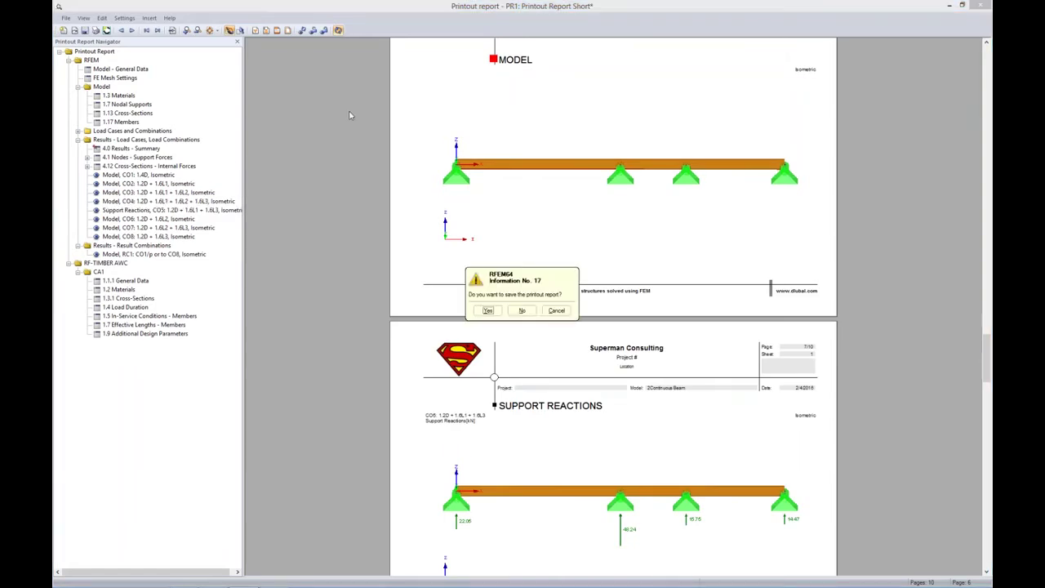
{"action": "left_click", "coordinate": [521, 310]}
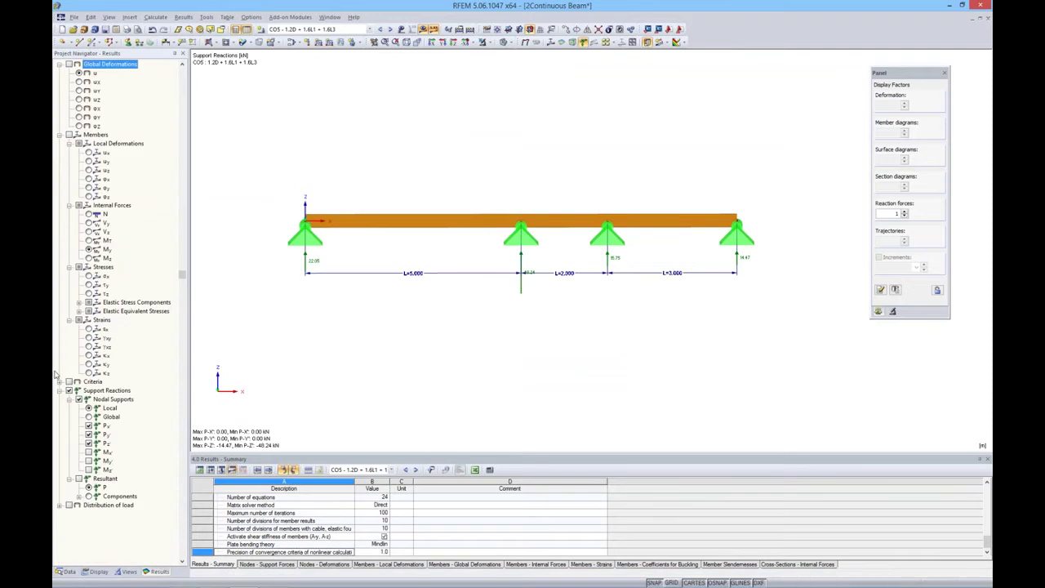
- Show the beam's member moment diagrams without support reactions, with the diagram scale raised to 1.25
{"action": "left_click", "coordinate": [67, 574]}
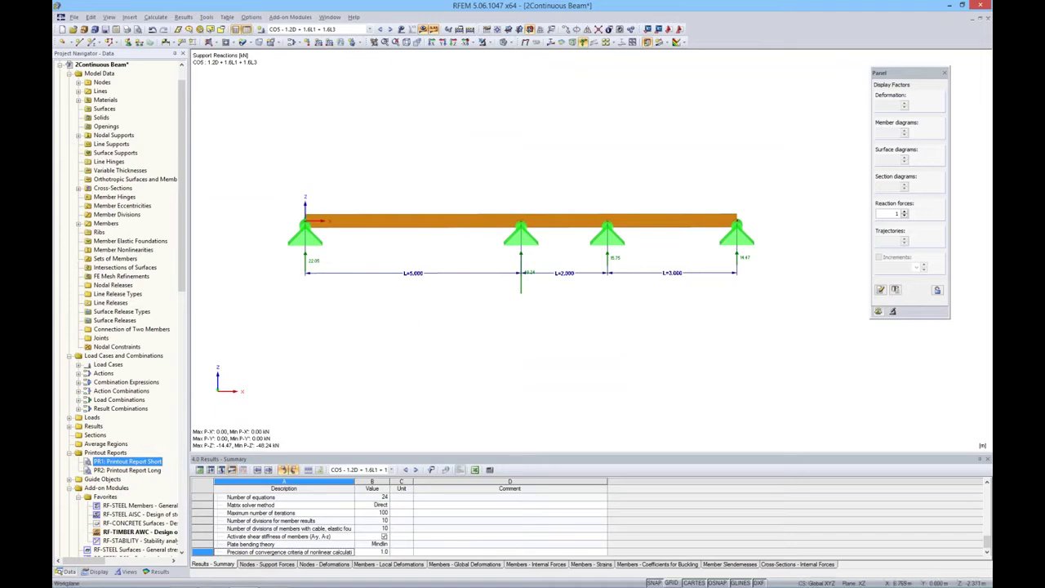
{"action": "middle_click_drag", "start_coordinate": [589, 327], "coordinate": [579, 330]}
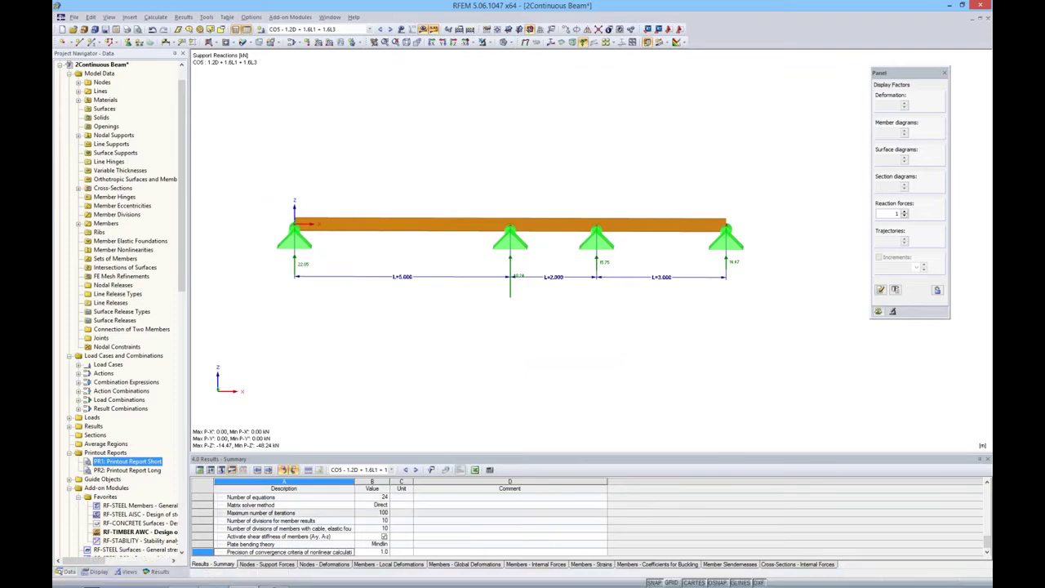
{"action": "left_click", "coordinate": [155, 570]}
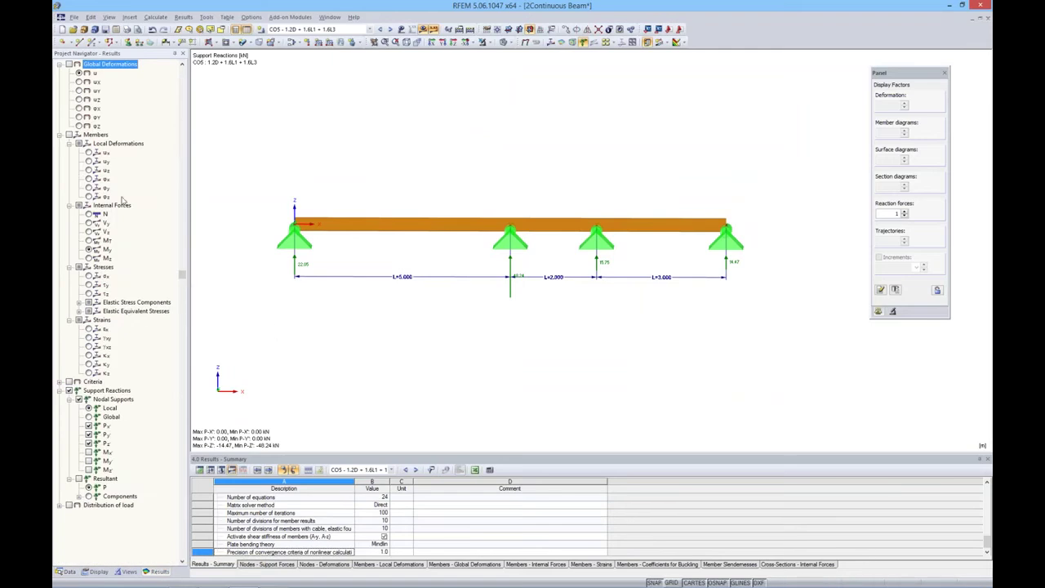
{"action": "left_click", "coordinate": [69, 135]}
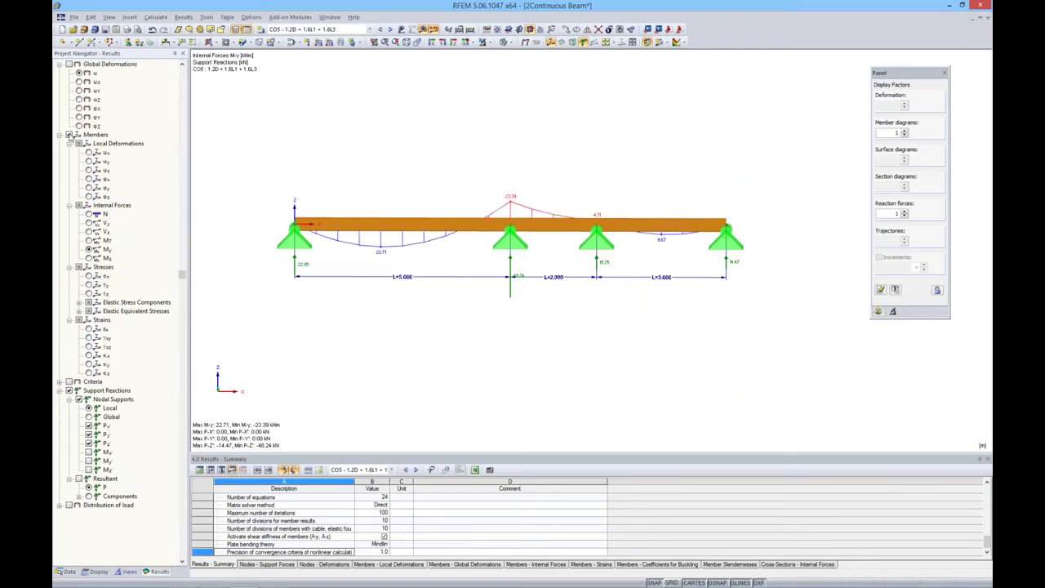
{"action": "left_click", "coordinate": [69, 390]}
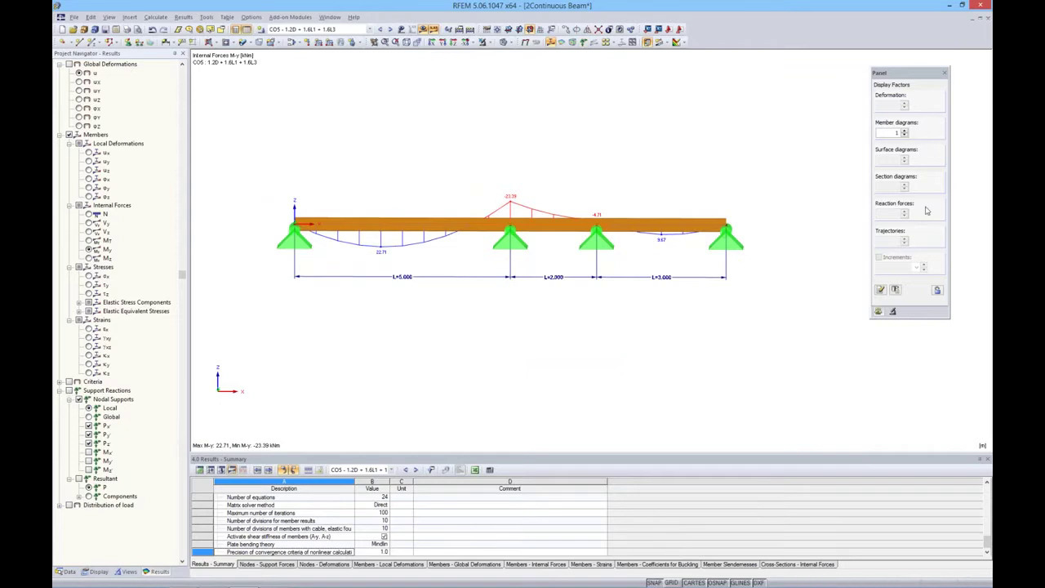
{"action": "left_click", "coordinate": [903, 132]}
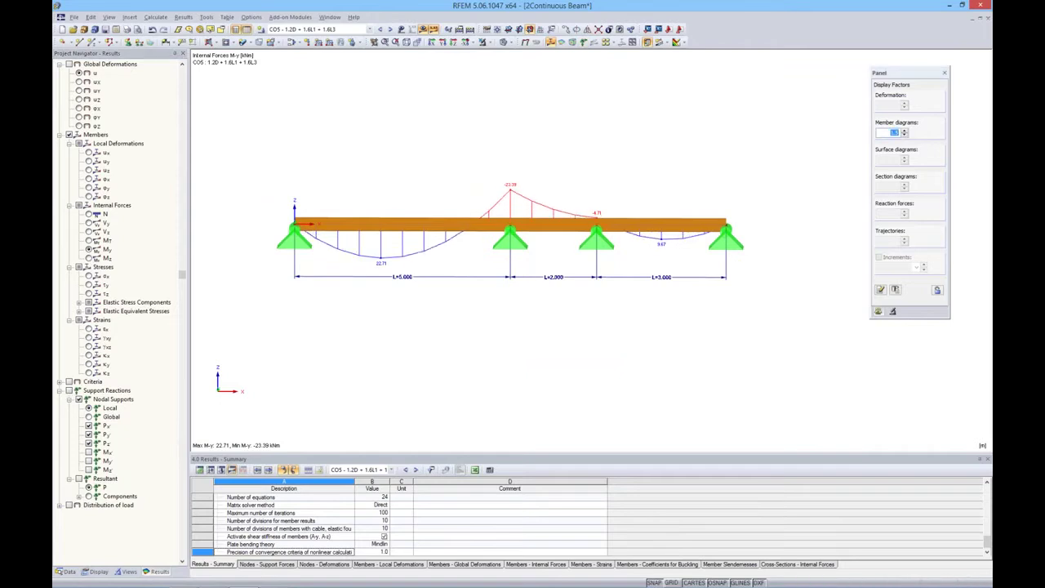
- Select result combination RC1 from the load-case list and display its results
{"action": "left_click", "coordinate": [390, 29]}
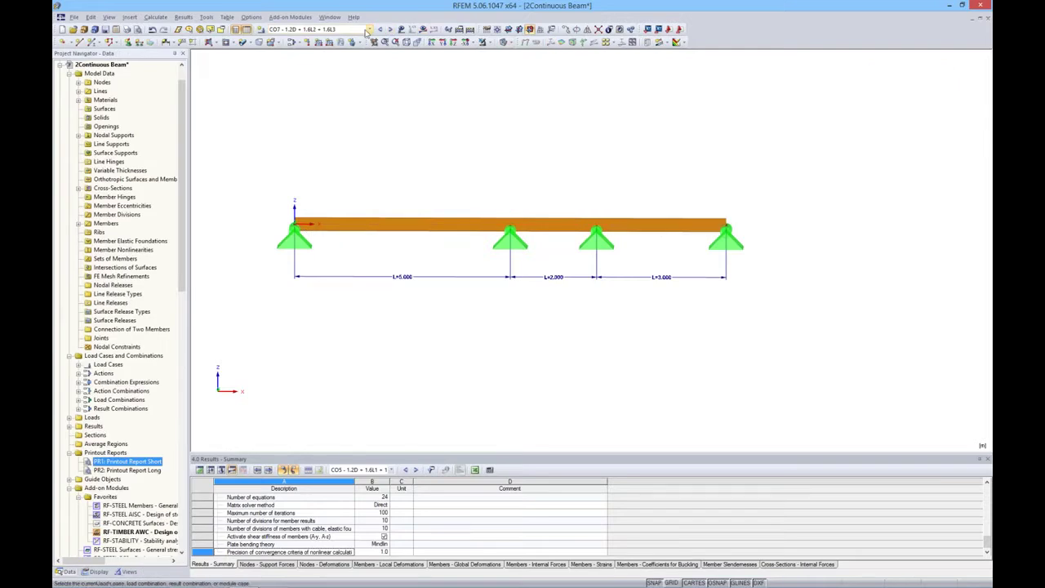
{"action": "left_click", "coordinate": [363, 30]}
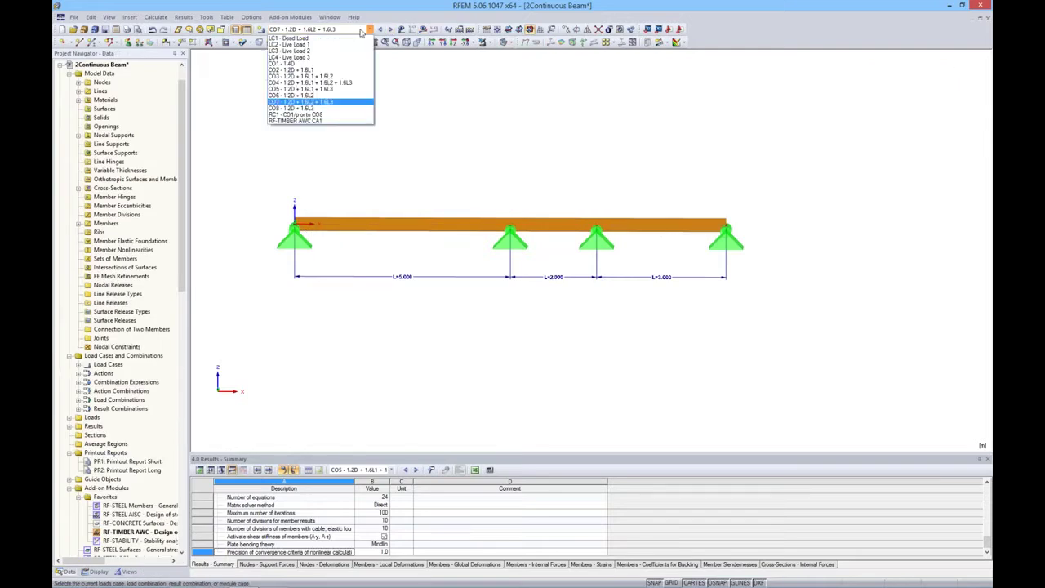
{"action": "left_click", "coordinate": [295, 114]}
{"action": "left_click", "coordinate": [423, 29]}
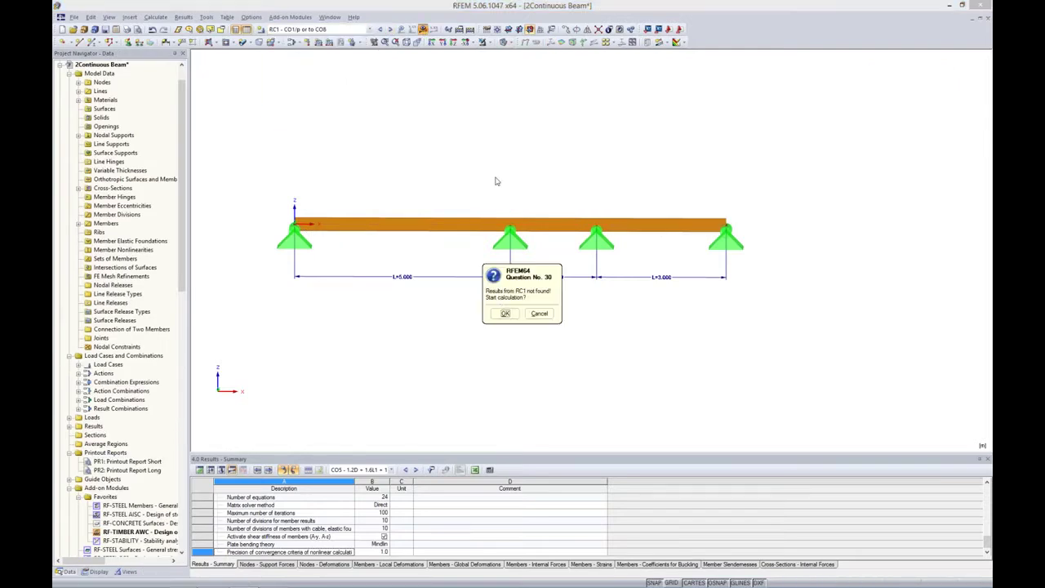
- Calculate RC1, step back to CO4, raise the moment diagram scale to 1.5, then show CO5
{"action": "left_click", "coordinate": [498, 314]}
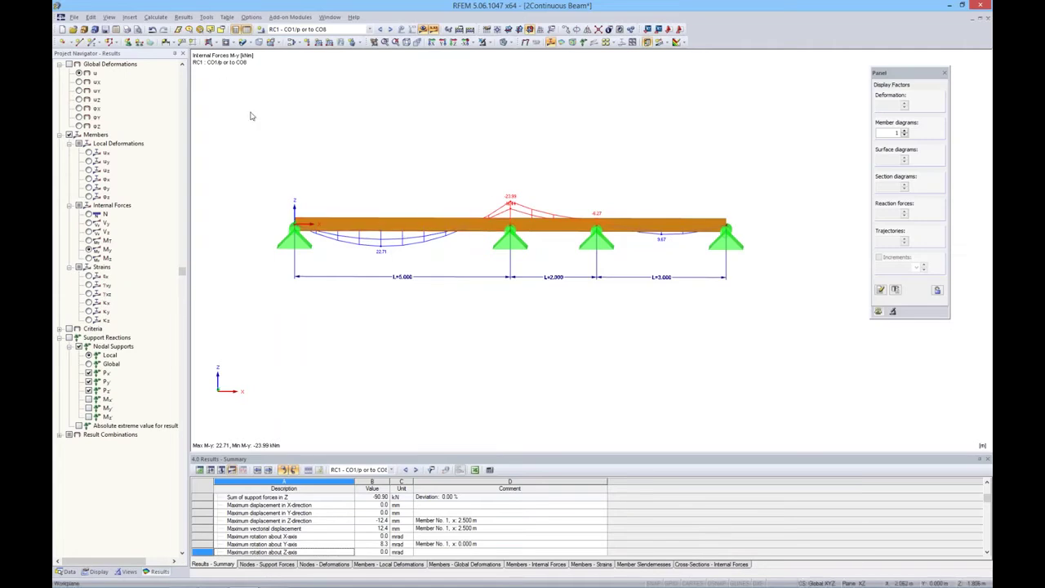
{"action": "left_click", "coordinate": [379, 30]}
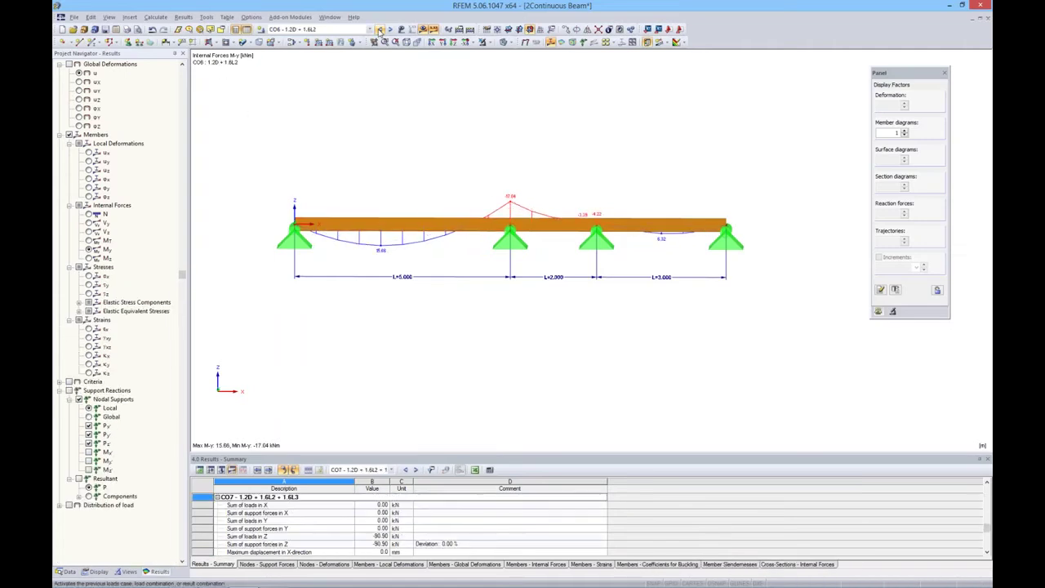
{"action": "left_click", "coordinate": [380, 30]}
{"action": "left_click", "coordinate": [380, 30]}
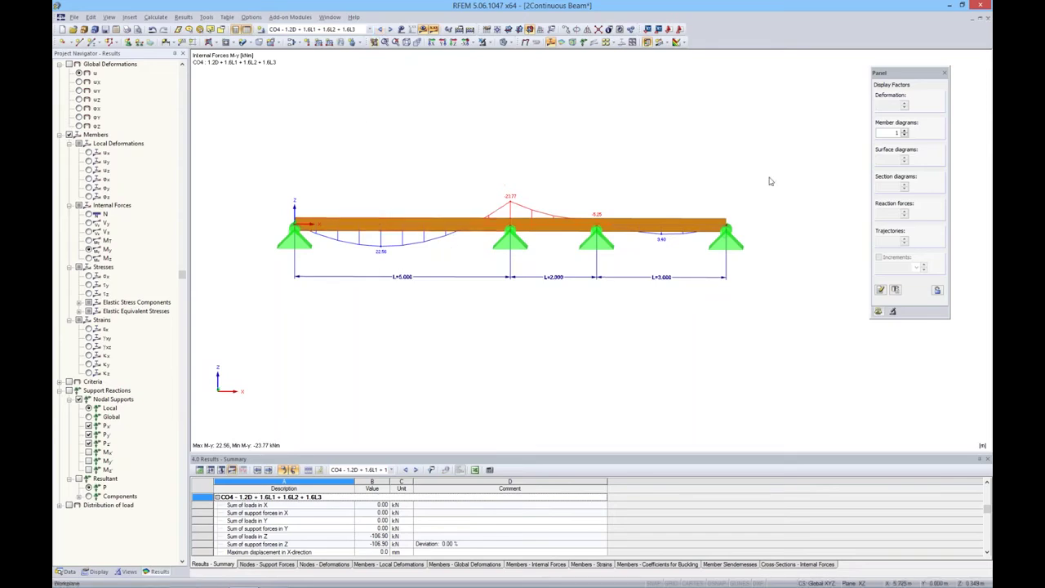
{"action": "left_click", "coordinate": [904, 129]}
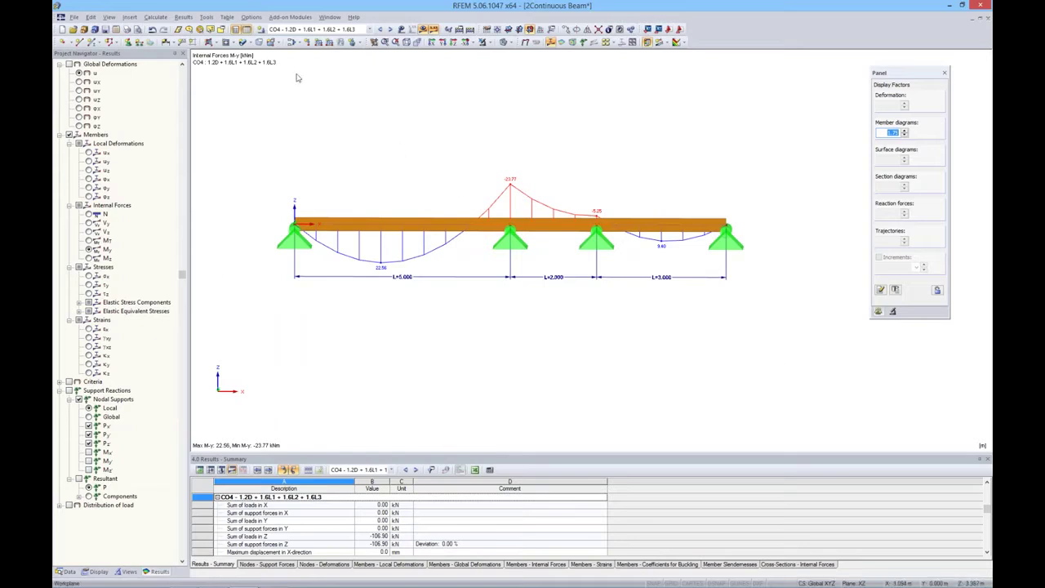
{"action": "left_click", "coordinate": [390, 30]}
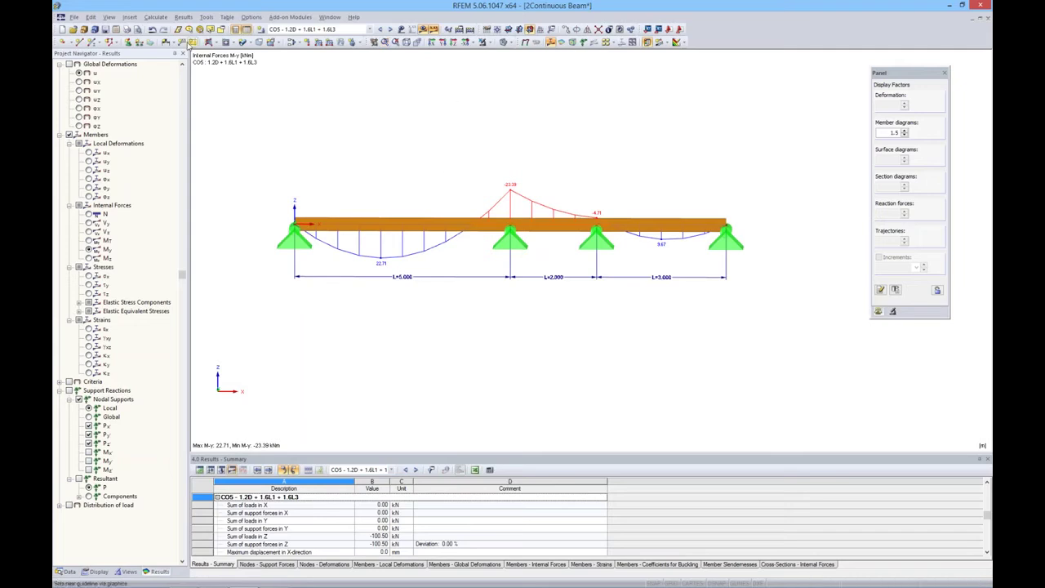
- Mass-print the member My result graphics for all combinations CO1–CO8 into printout report PR1
{"action": "left_click", "coordinate": [126, 30]}
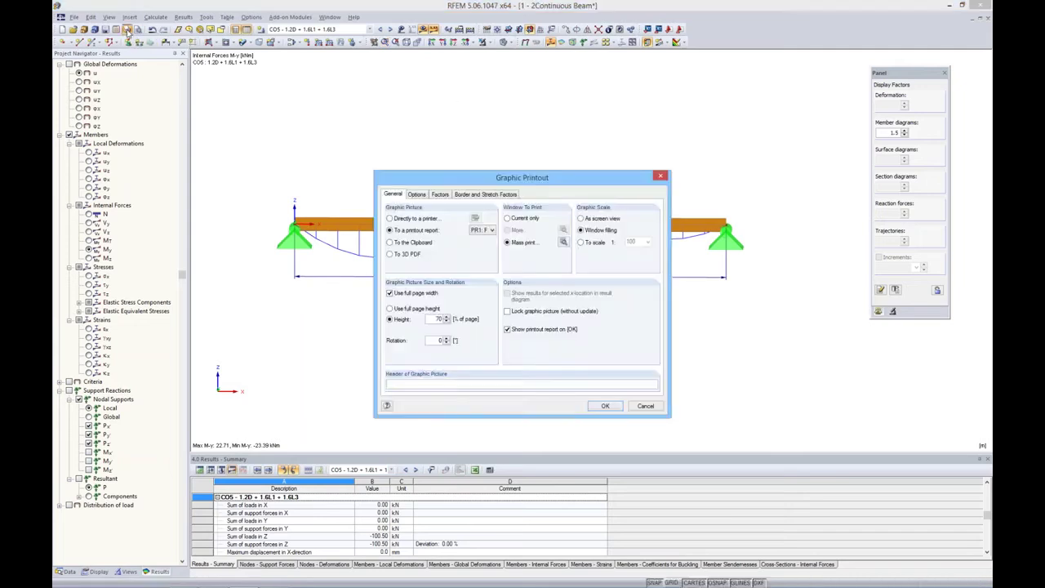
{"action": "left_click_drag", "start_coordinate": [535, 183], "coordinate": [645, 143]}
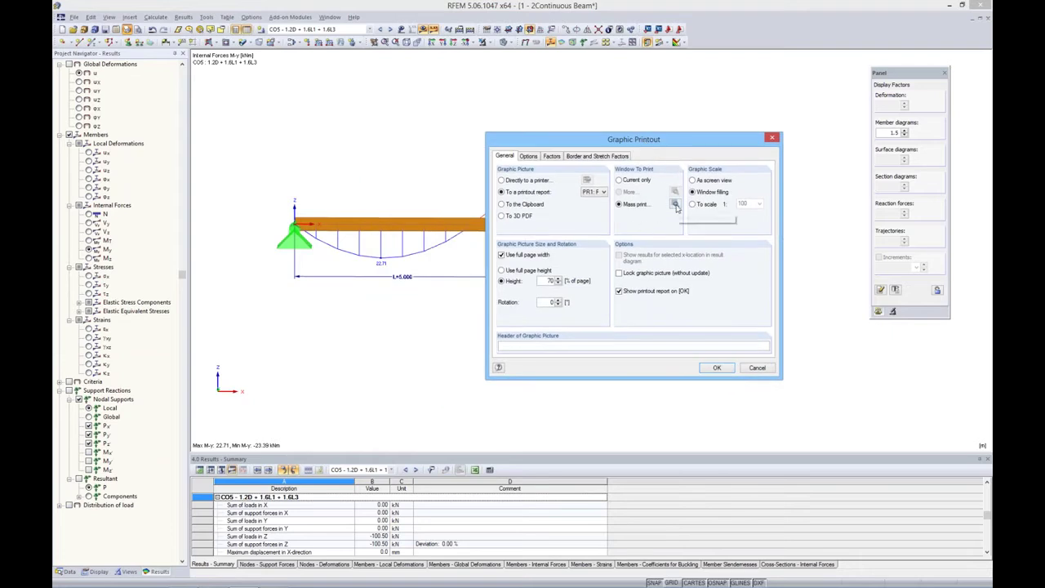
{"action": "left_click", "coordinate": [675, 205]}
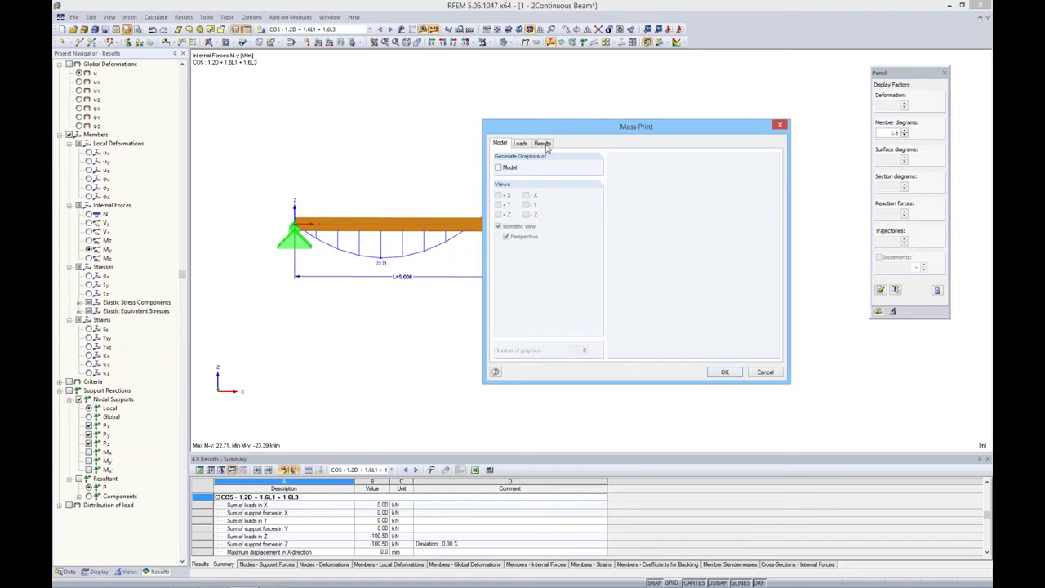
{"action": "left_click", "coordinate": [520, 145]}
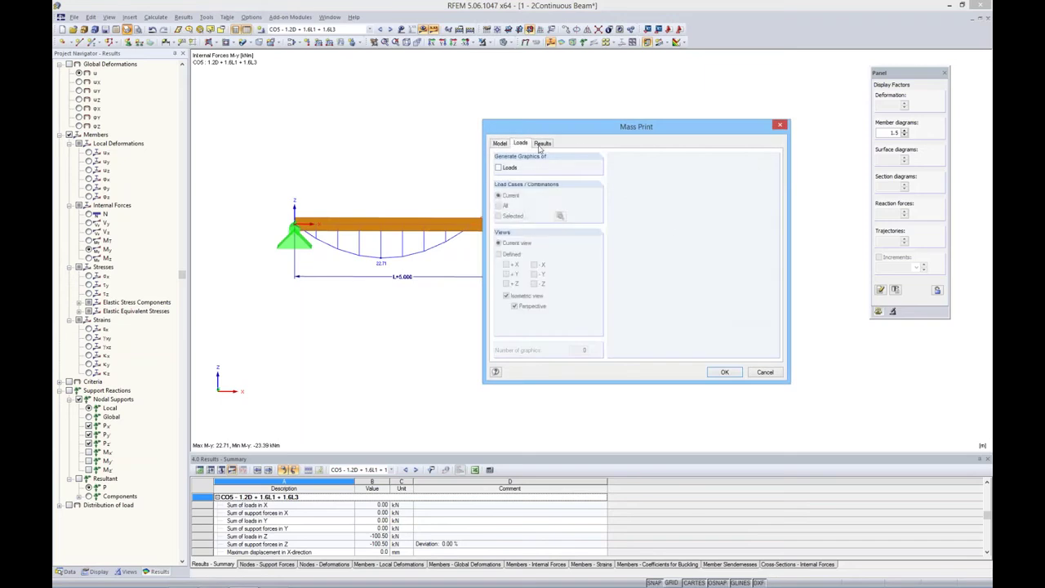
{"action": "left_click", "coordinate": [542, 143]}
{"action": "mouse_move", "coordinate": [565, 132]}
{"action": "left_mouse_down"}
{"action": "mouse_move", "coordinate": [666, 161]}
{"action": "mouse_move", "coordinate": [577, 152]}
{"action": "left_mouse_up"}
{"action": "left_click", "coordinate": [633, 256]}
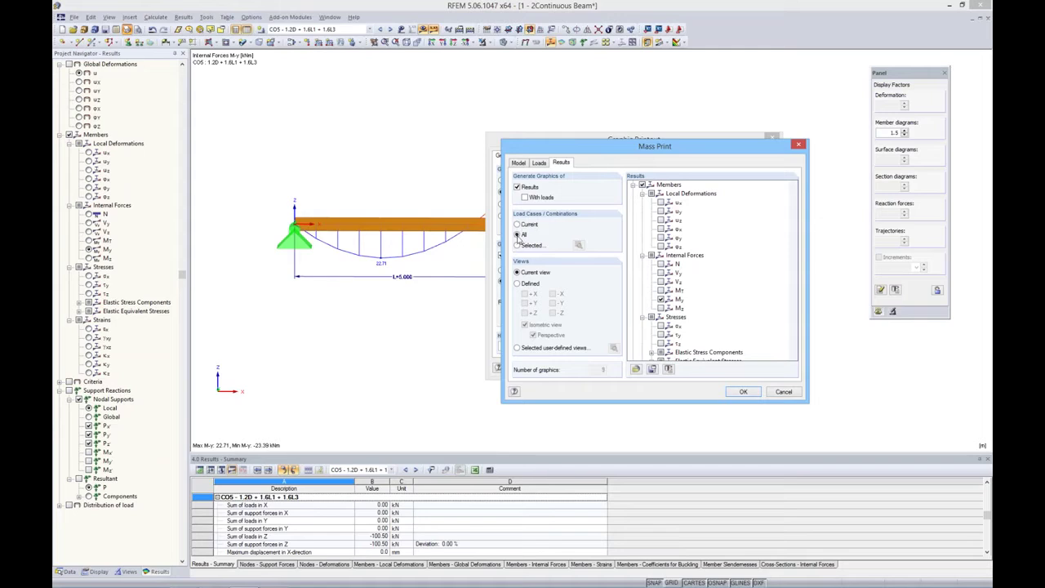
{"action": "left_click", "coordinate": [741, 392]}
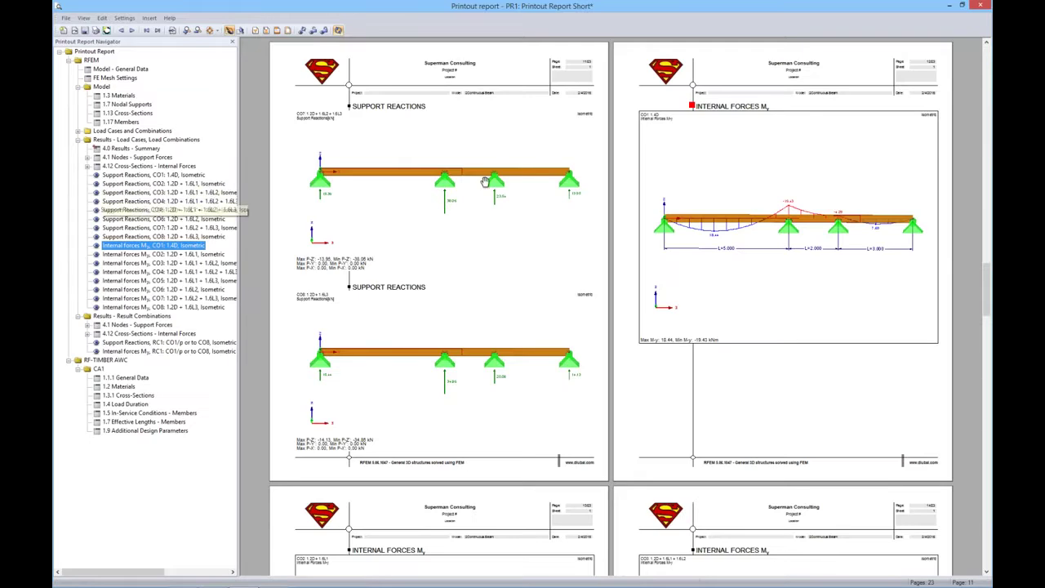
- Preview the Support Reactions CO3–CO7 pages, then go to the Internal forces My, CO1 page
{"action": "left_click", "coordinate": [152, 193]}
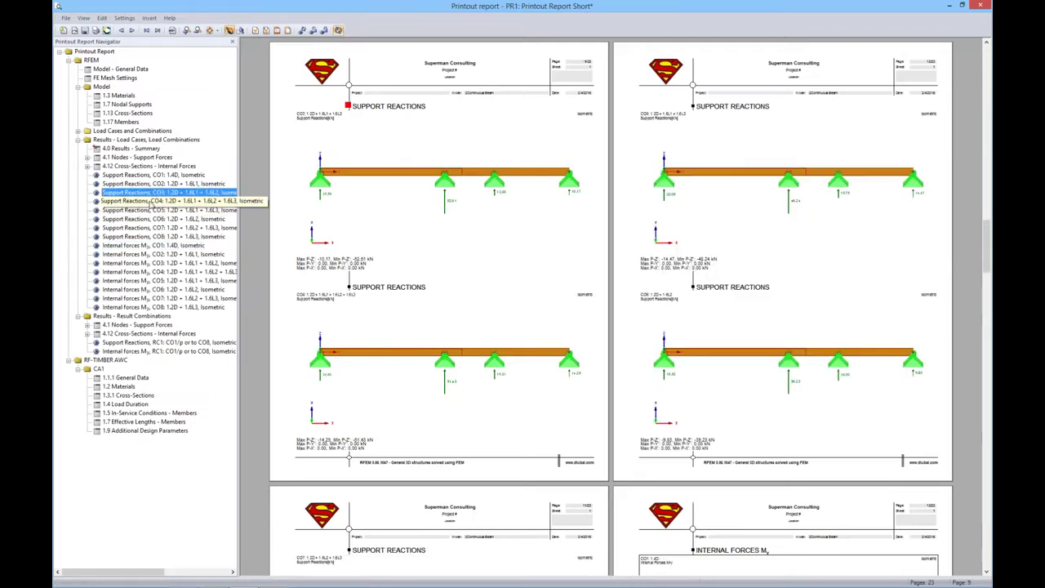
{"action": "left_click", "coordinate": [149, 202]}
{"action": "left_click", "coordinate": [150, 219]}
{"action": "left_click", "coordinate": [148, 227]}
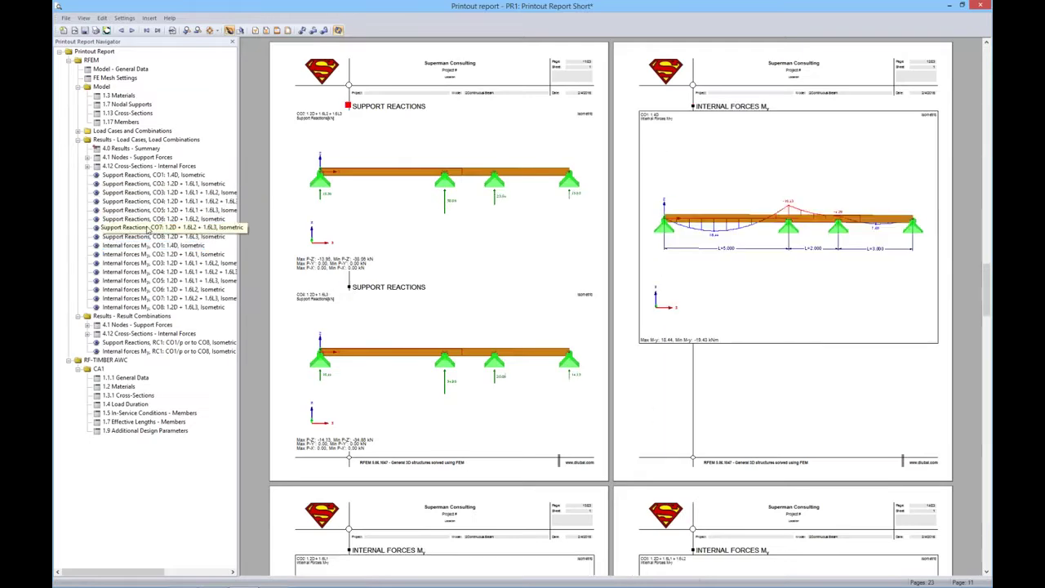
{"action": "left_click", "coordinate": [147, 245]}
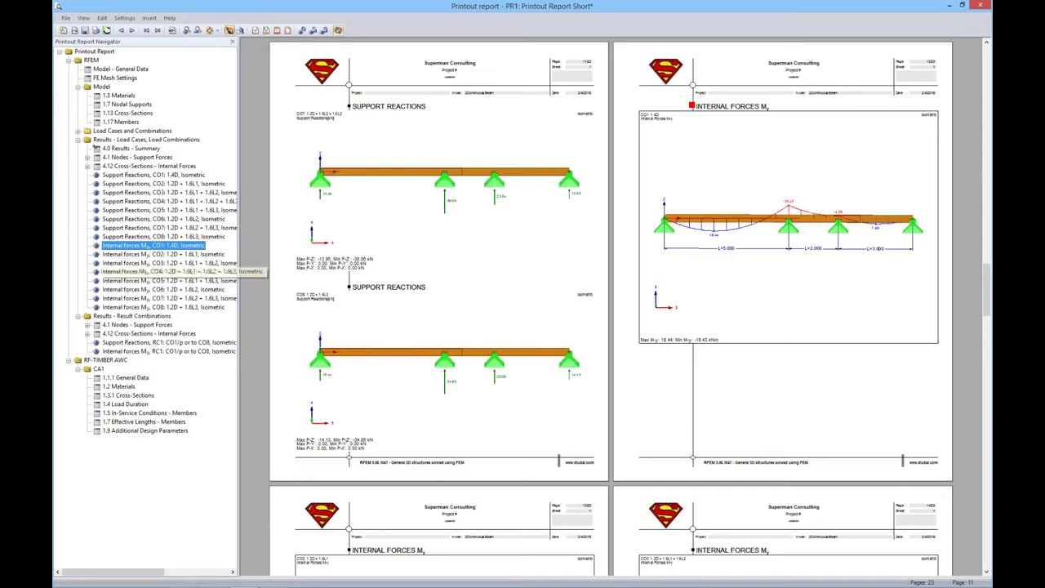
- Zoom through the CO1 moment page, then close the printout report without saving
{"action": "left_click", "coordinate": [664, 289]}
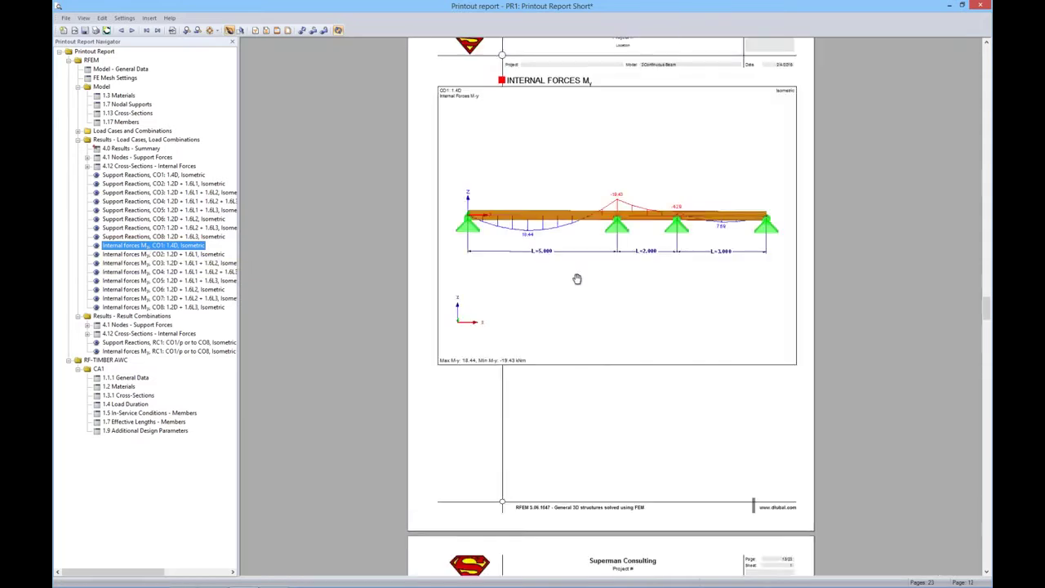
{"action": "scroll", "coordinate": [538, 275], "scroll_direction": "up", "scroll_amount": 1}
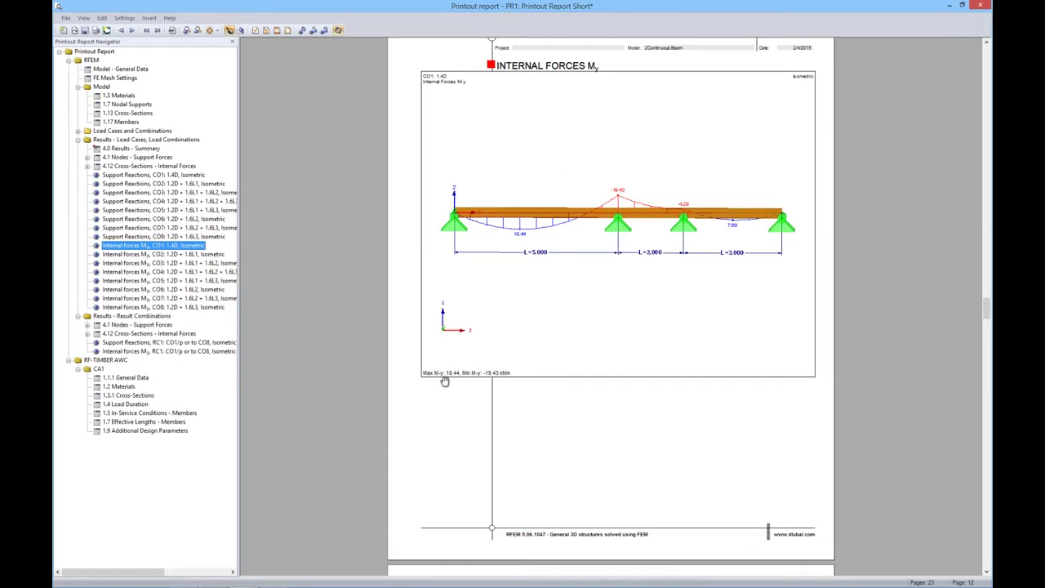
{"action": "scroll", "coordinate": [541, 408], "scroll_direction": "down", "scroll_amount": 3}
{"action": "scroll", "coordinate": [541, 408], "scroll_direction": "down", "scroll_amount": 2}
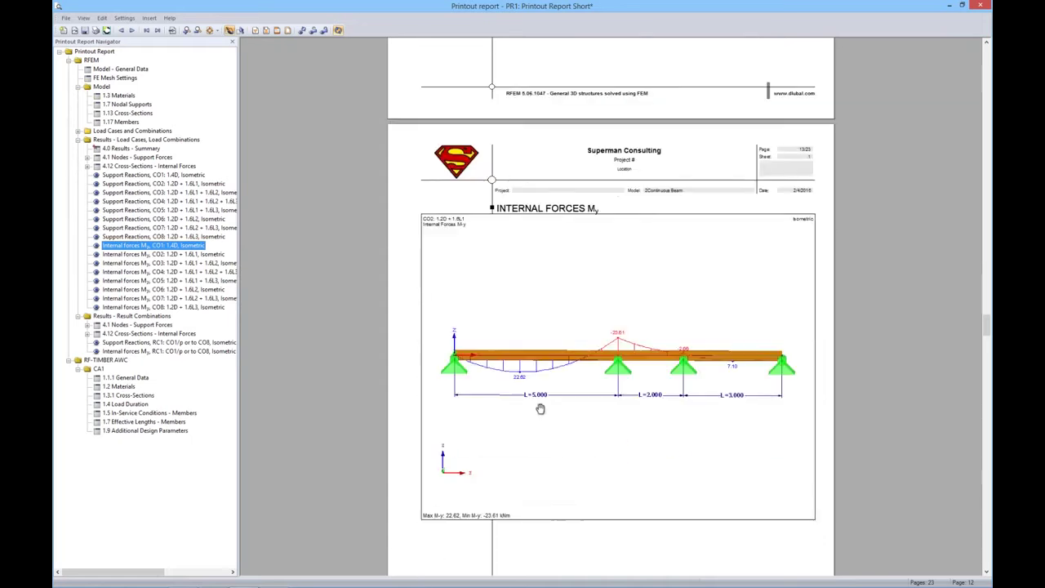
{"action": "scroll", "coordinate": [478, 370], "scroll_direction": "down", "scroll_amount": 1}
{"action": "scroll", "coordinate": [478, 370], "scroll_direction": "down", "scroll_amount": 3}
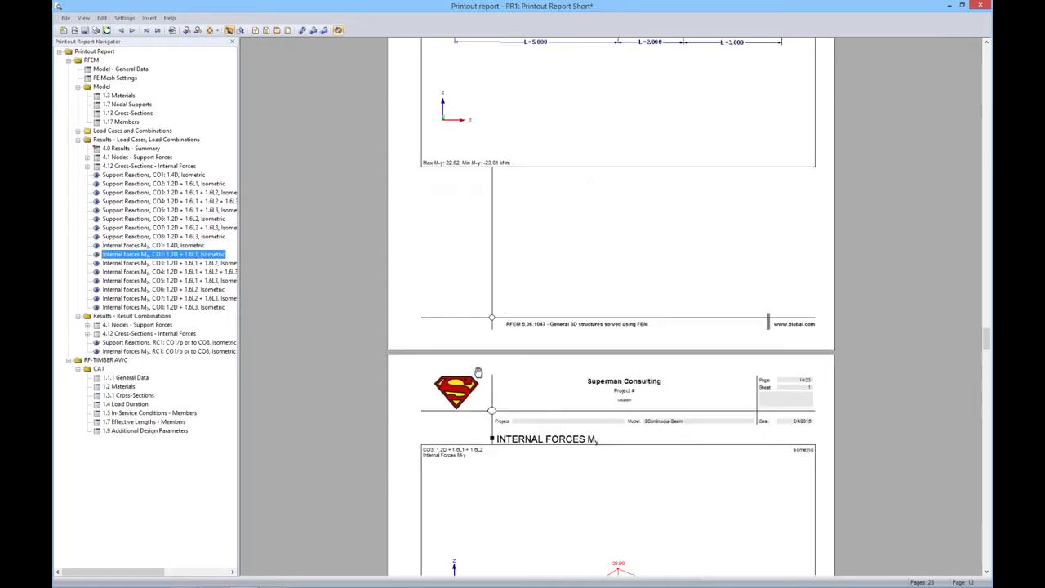
{"action": "scroll", "coordinate": [479, 370], "scroll_direction": "down", "scroll_amount": 2}
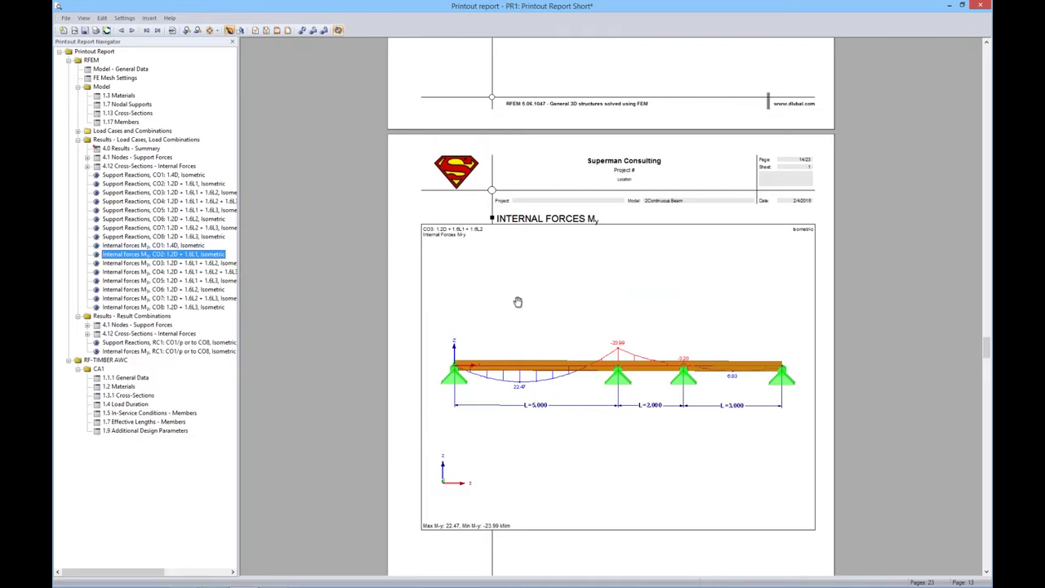
{"action": "left_click", "coordinate": [980, 5]}
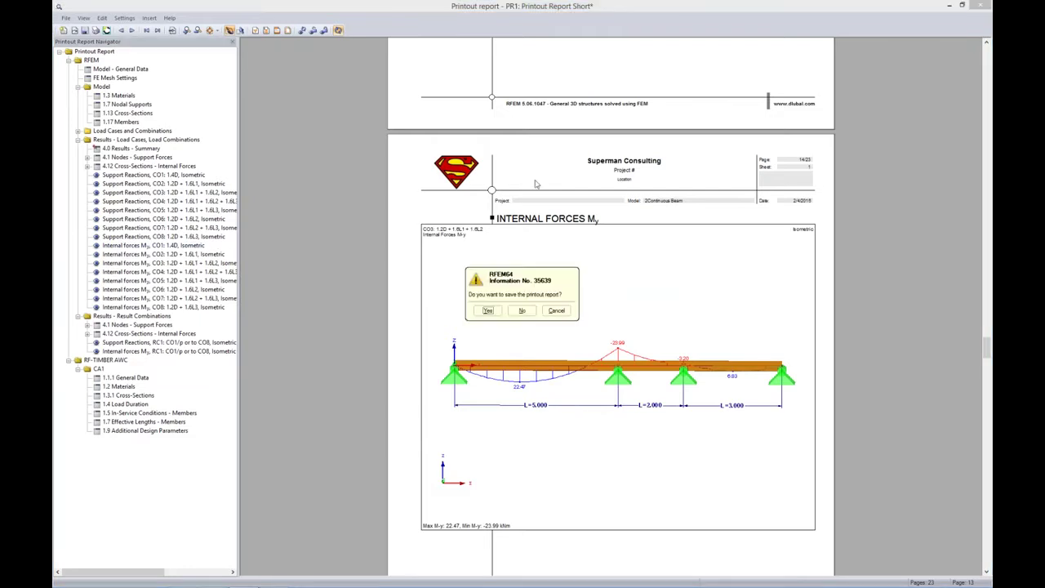
{"action": "left_click", "coordinate": [522, 311]}
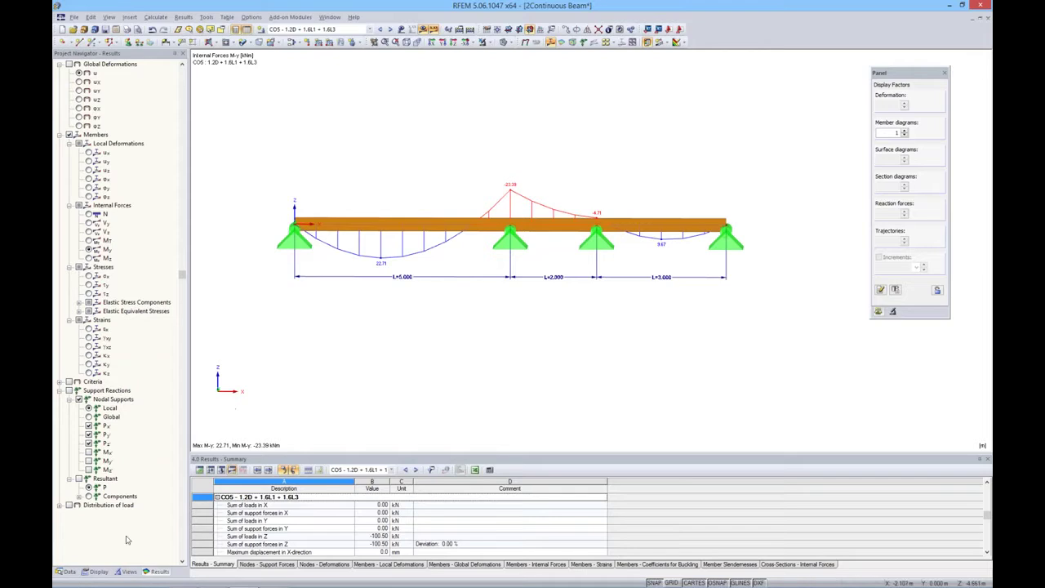
- Switch to the 2Continuous Beam START model in the Data navigator
{"action": "left_click", "coordinate": [66, 571]}
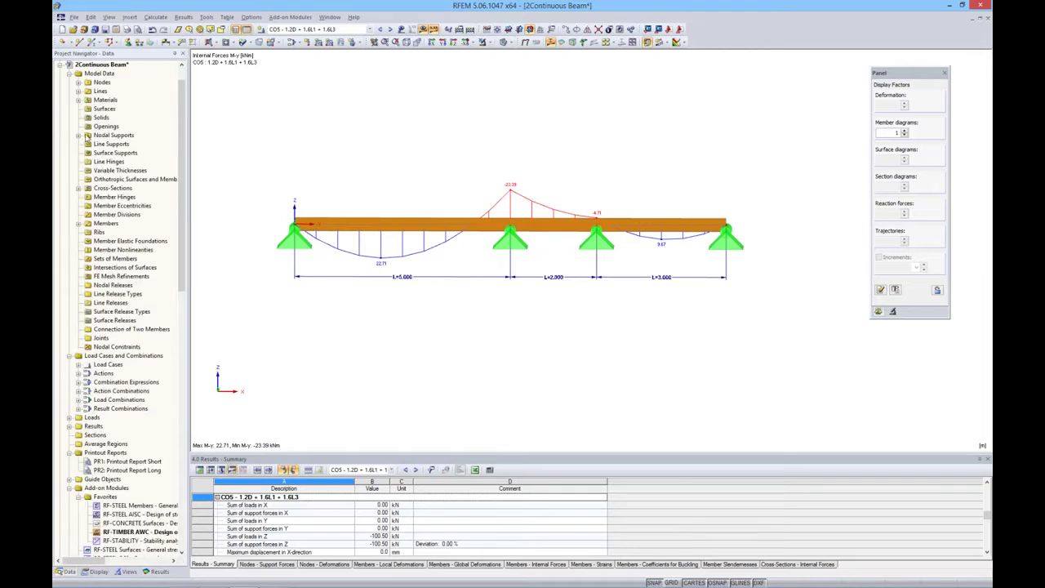
{"action": "left_click", "coordinate": [59, 69]}
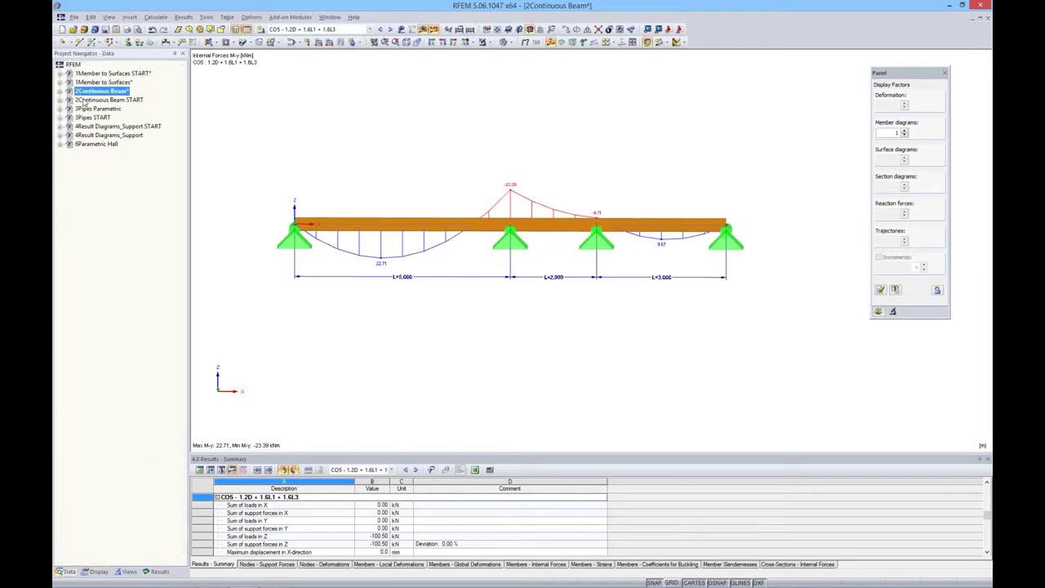
{"action": "left_click", "coordinate": [84, 100]}
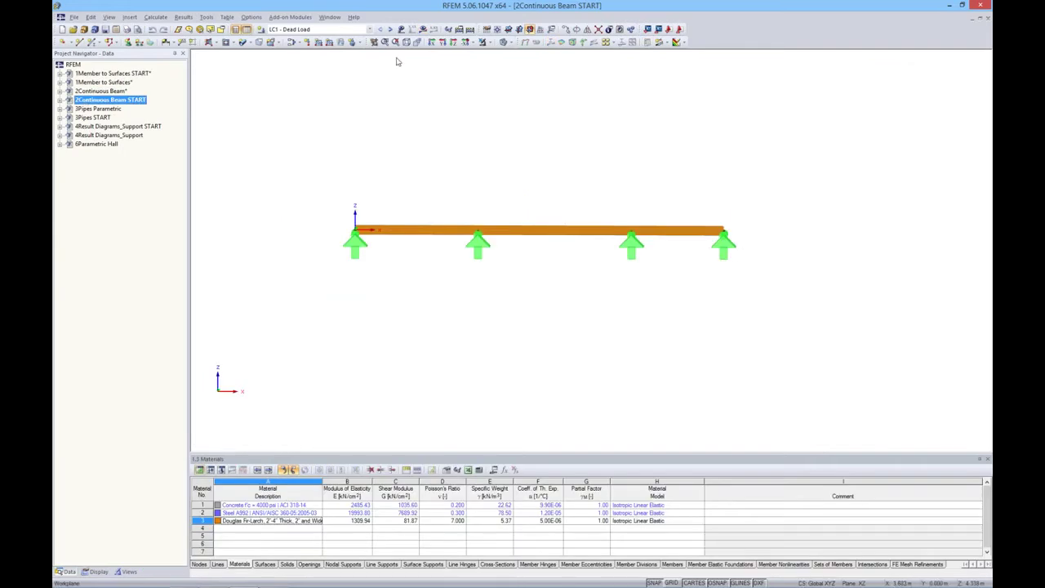
- Show the loads for LC4 Live Load 3 and bring up the empty parameter list
{"action": "left_click", "coordinate": [402, 29]}
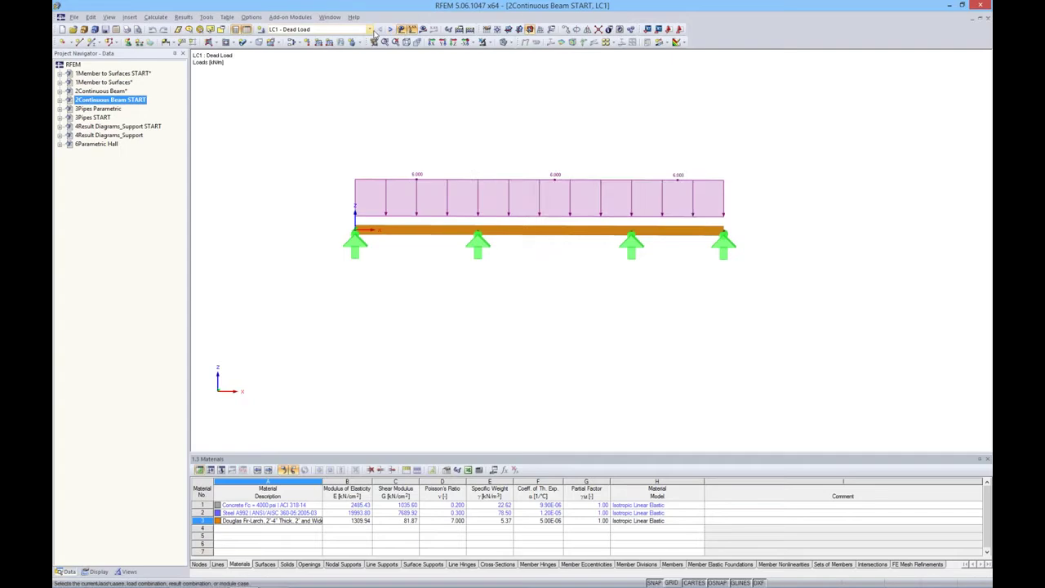
{"action": "left_click", "coordinate": [391, 29]}
{"action": "left_click", "coordinate": [391, 29]}
{"action": "left_click", "coordinate": [391, 30]}
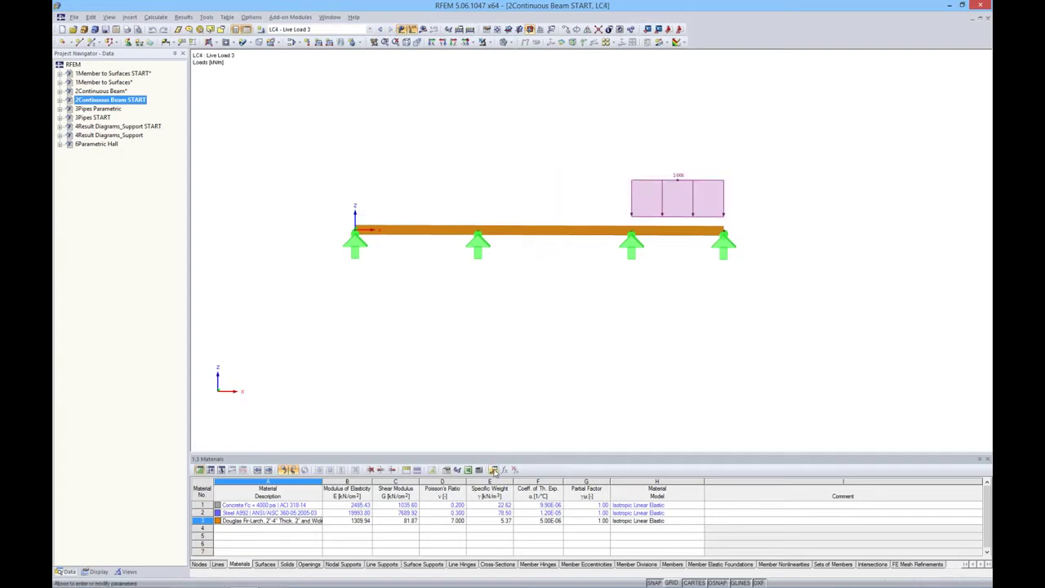
{"action": "left_click", "coordinate": [494, 469]}
{"action": "left_click_drag", "start_coordinate": [550, 317], "coordinate": [551, 304]}
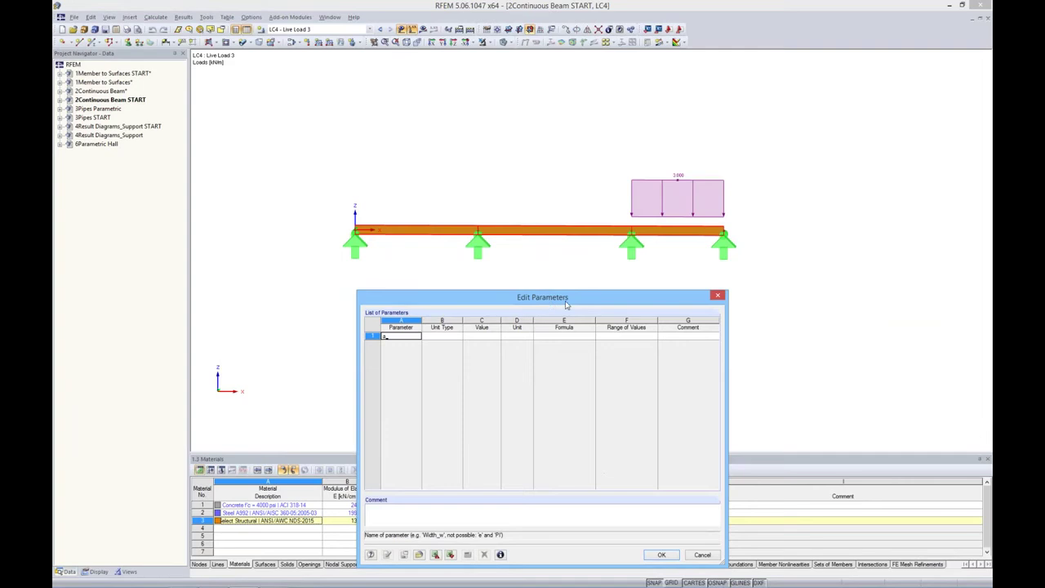
- Add length parameters a = 3 m, b = 5 m and c = 4 m
{"action": "key", "text": "Tab"}
{"action": "key", "text": "Tab"}
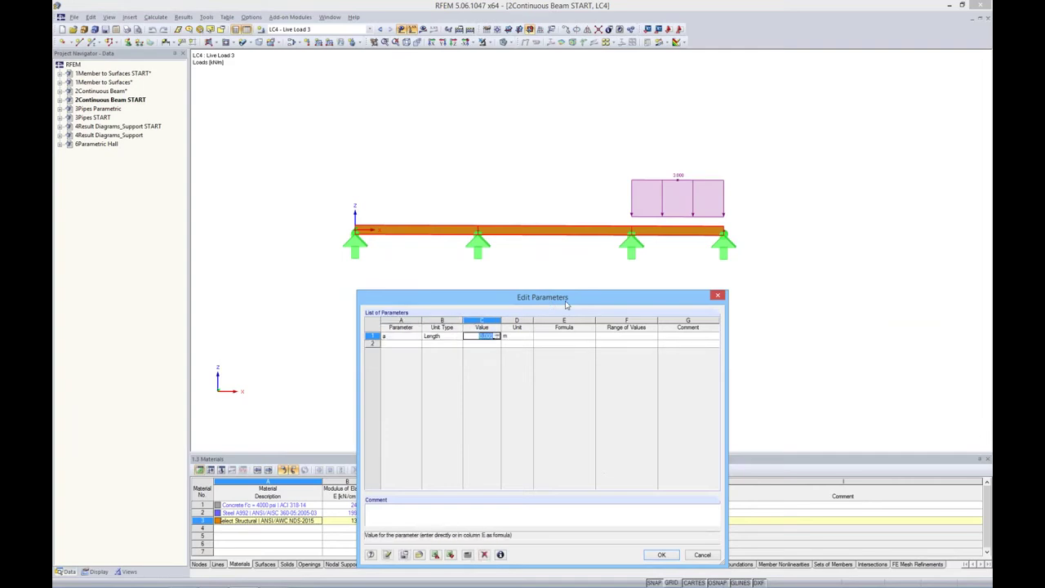
{"action": "type", "text": "3"}
{"action": "key", "text": "Return"}
{"action": "type", "text": "b"}
{"action": "key", "text": "Tab"}
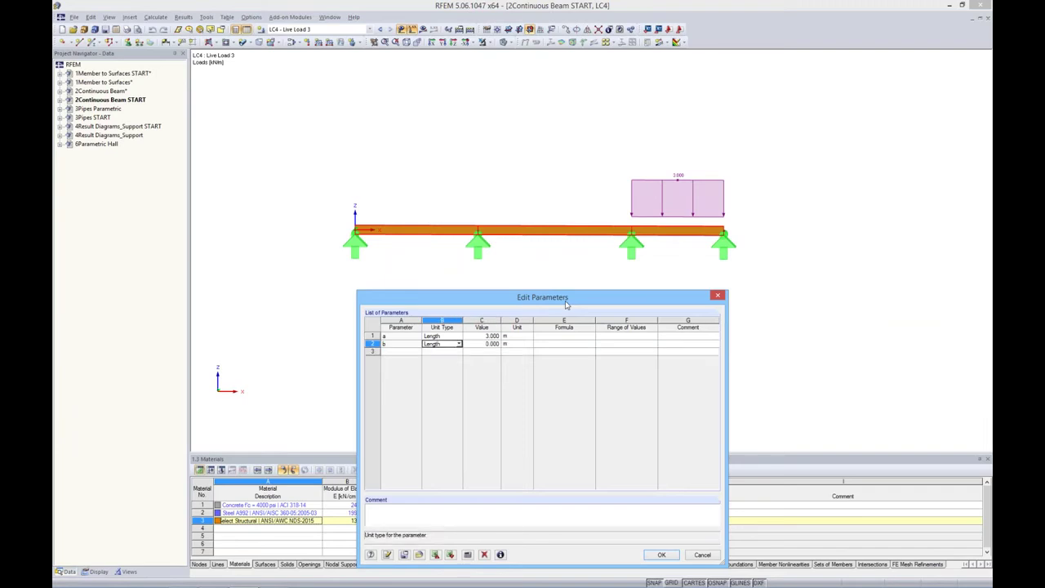
{"action": "key", "text": "Tab"}
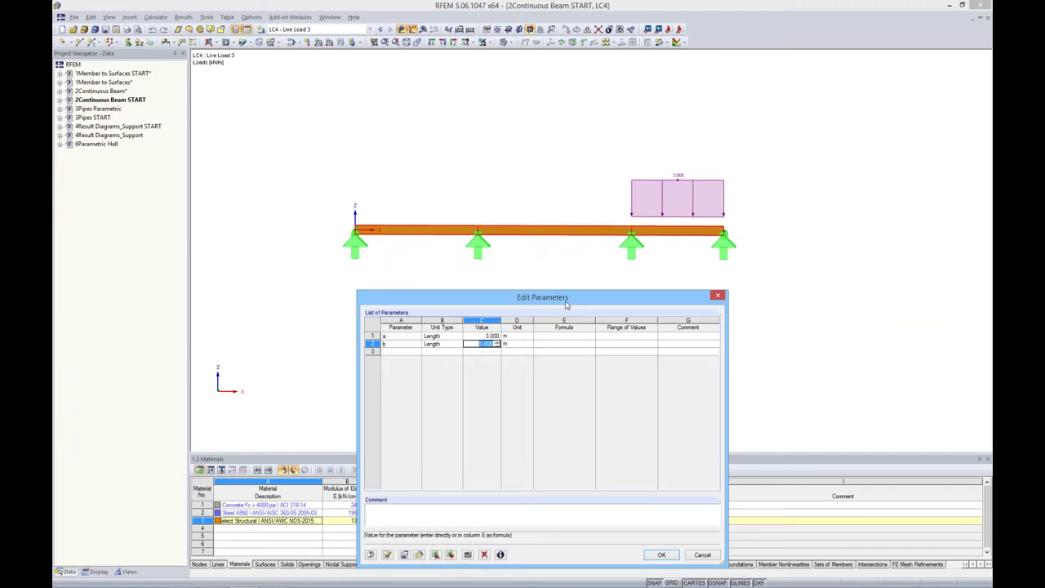
{"action": "type", "text": "5"}
{"action": "key", "text": "Return"}
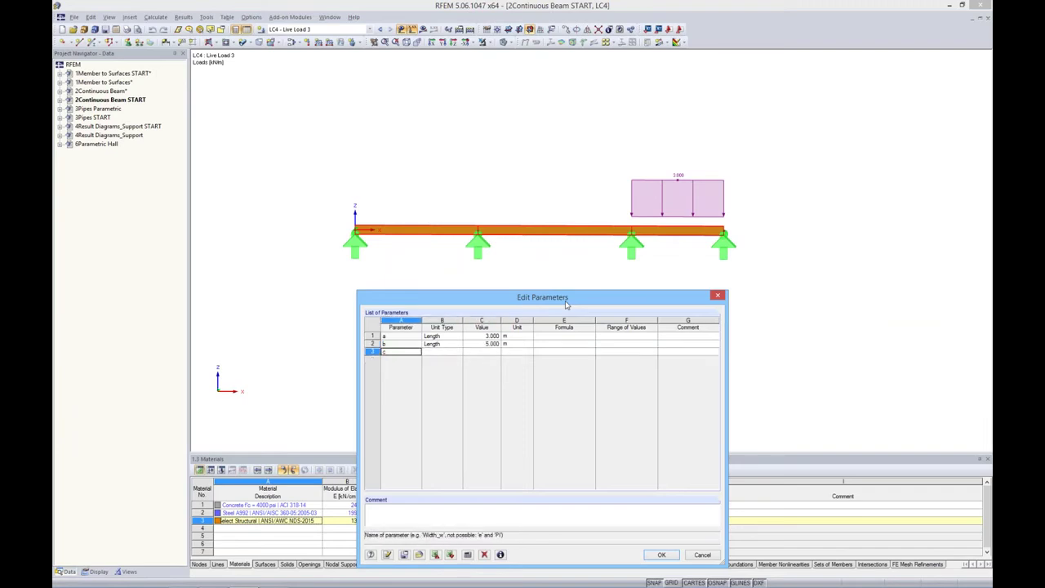
{"action": "key", "text": "Tab"}
{"action": "key", "text": "Tab"}
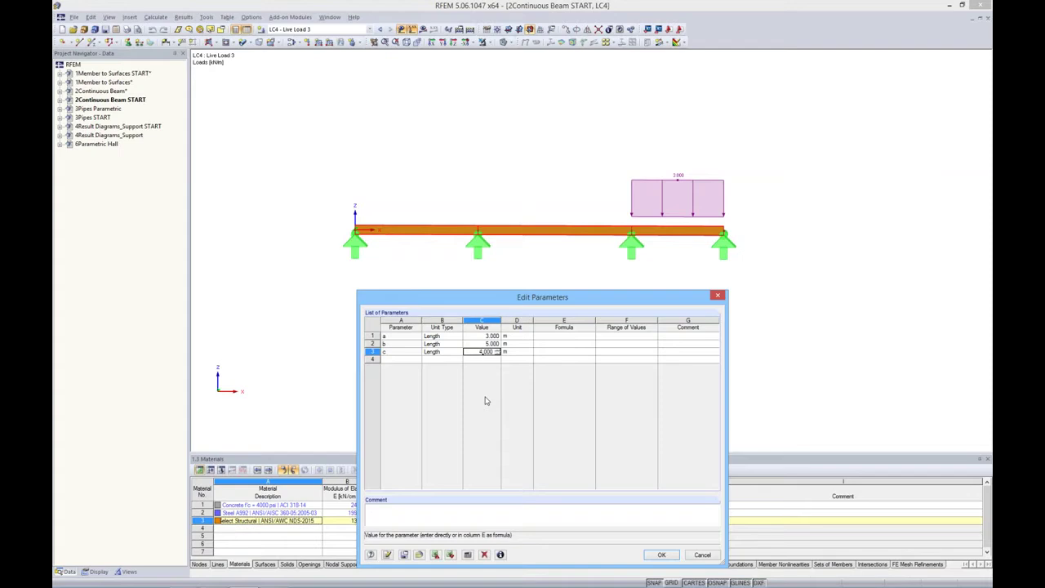
{"action": "left_click", "coordinate": [407, 360]}
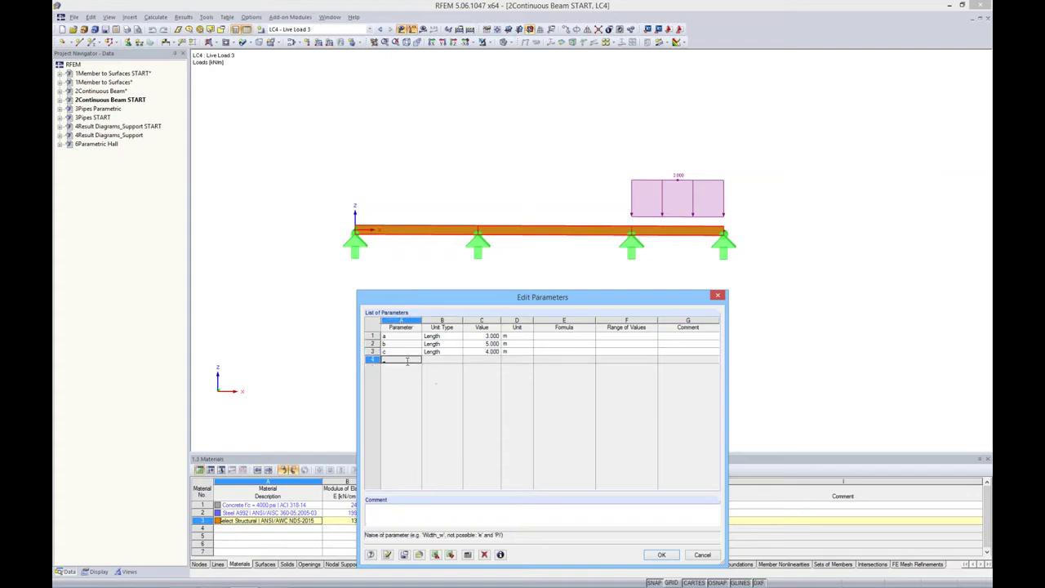
- Add parameter DL as a Line Force with value -4 kN/m
{"action": "key", "text": "Tab"}
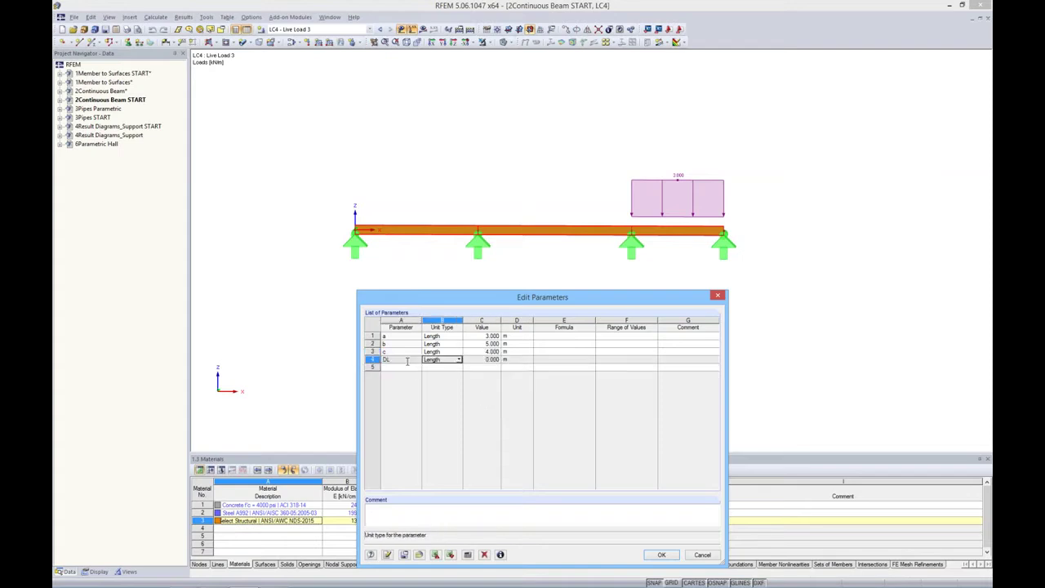
{"action": "left_click", "coordinate": [458, 360]}
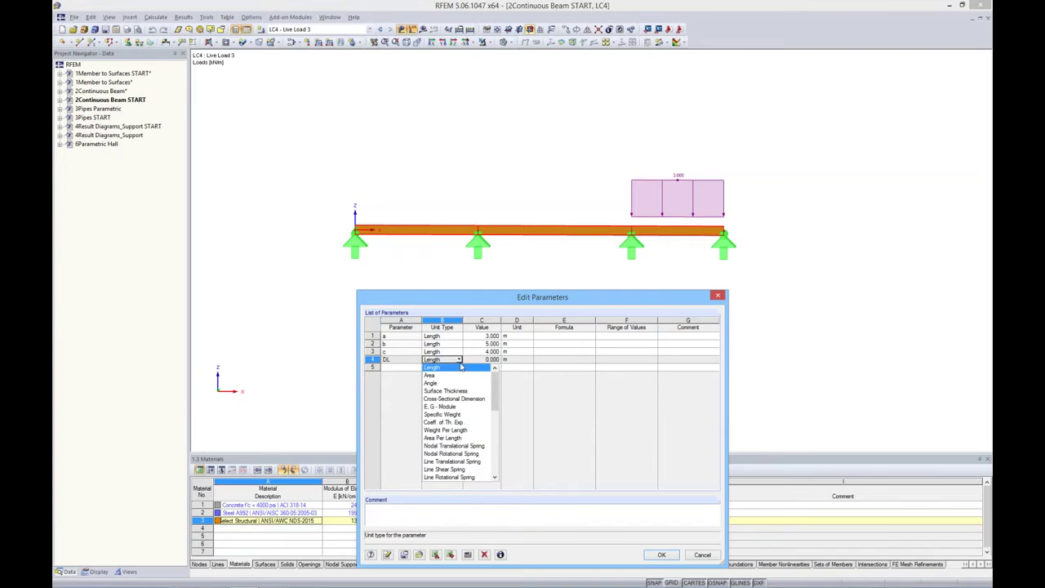
{"action": "left_click_drag", "start_coordinate": [495, 378], "coordinate": [493, 413]}
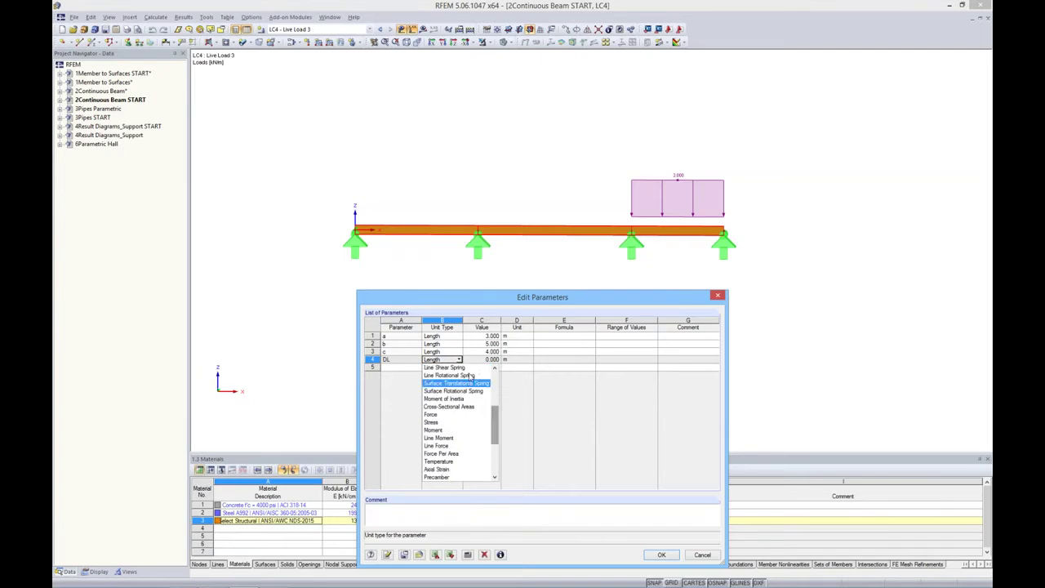
{"action": "left_click_drag", "start_coordinate": [494, 418], "coordinate": [494, 426]}
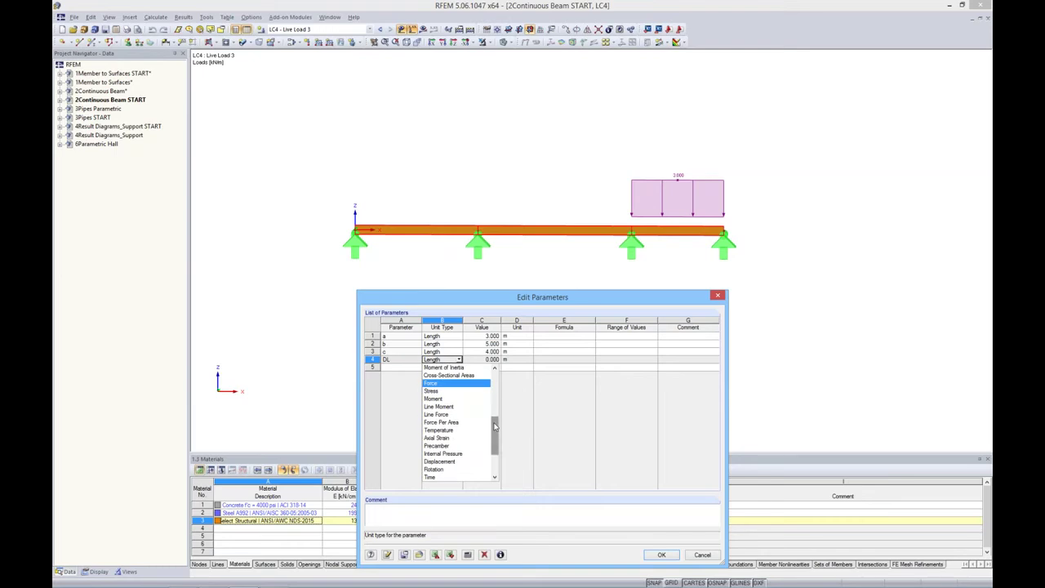
{"action": "left_click_drag", "start_coordinate": [494, 425], "coordinate": [494, 430]}
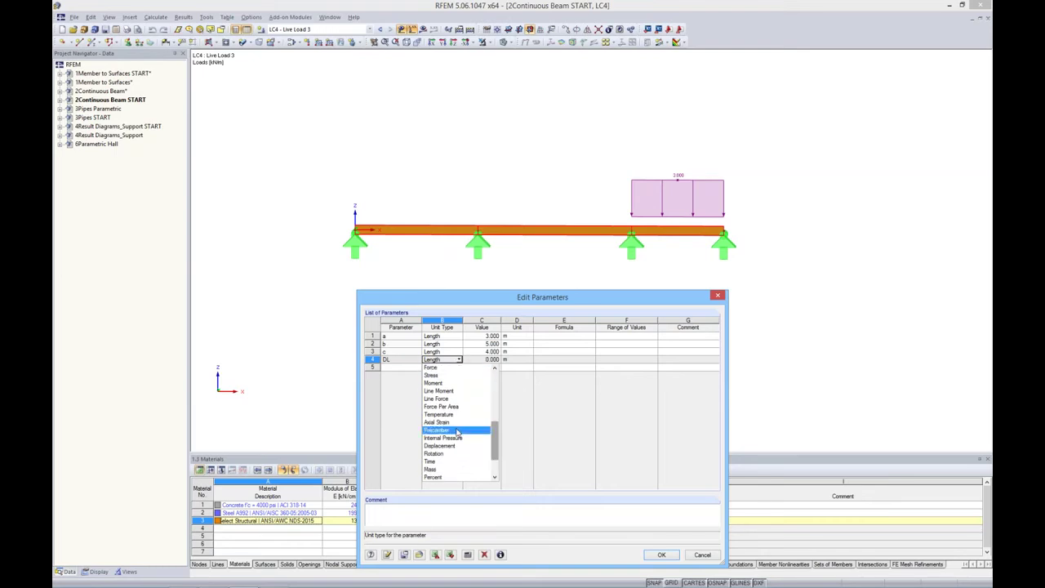
{"action": "left_click_drag", "start_coordinate": [496, 436], "coordinate": [497, 448]}
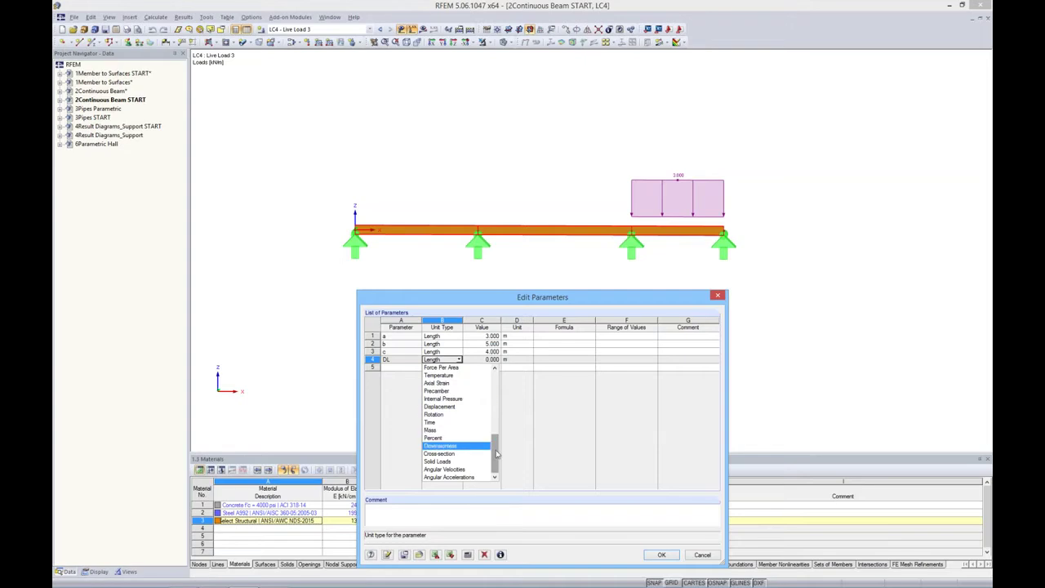
{"action": "left_click_drag", "start_coordinate": [495, 454], "coordinate": [496, 445]}
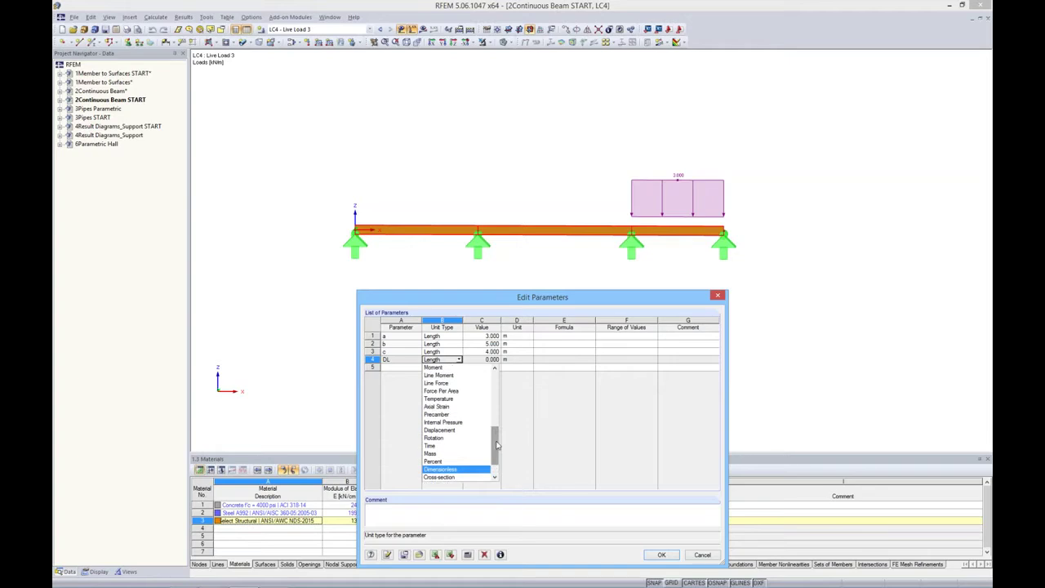
{"action": "left_click", "coordinate": [453, 383]}
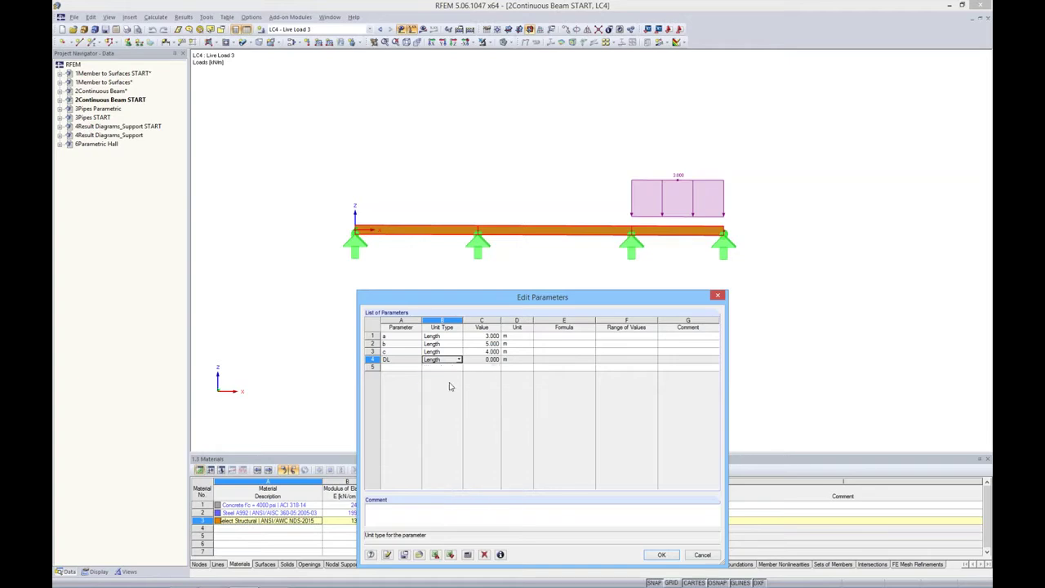
{"action": "key", "text": "Tab"}
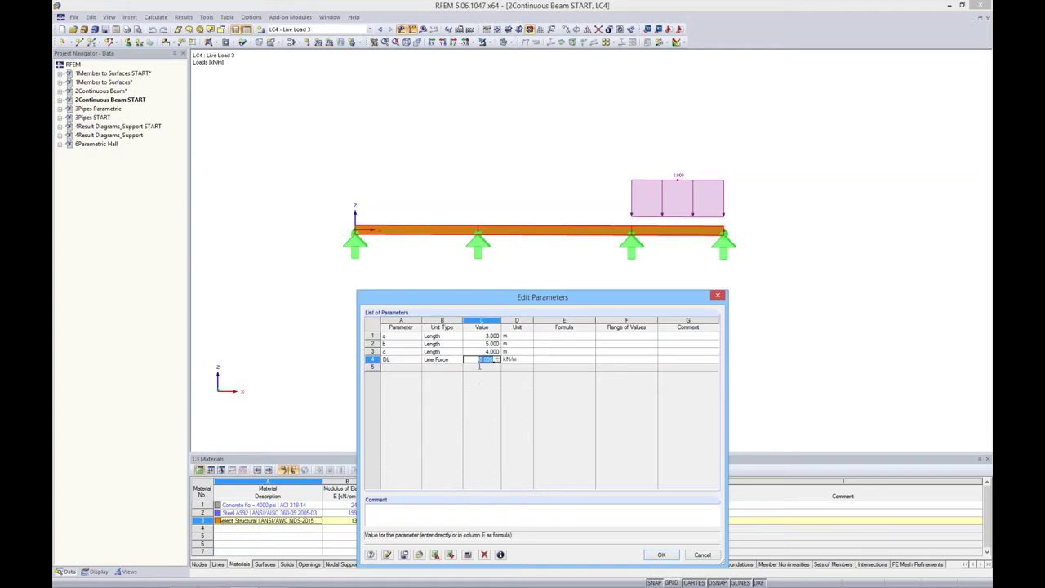
{"action": "key", "text": "BackSpace"}
{"action": "key", "text": "Return"}
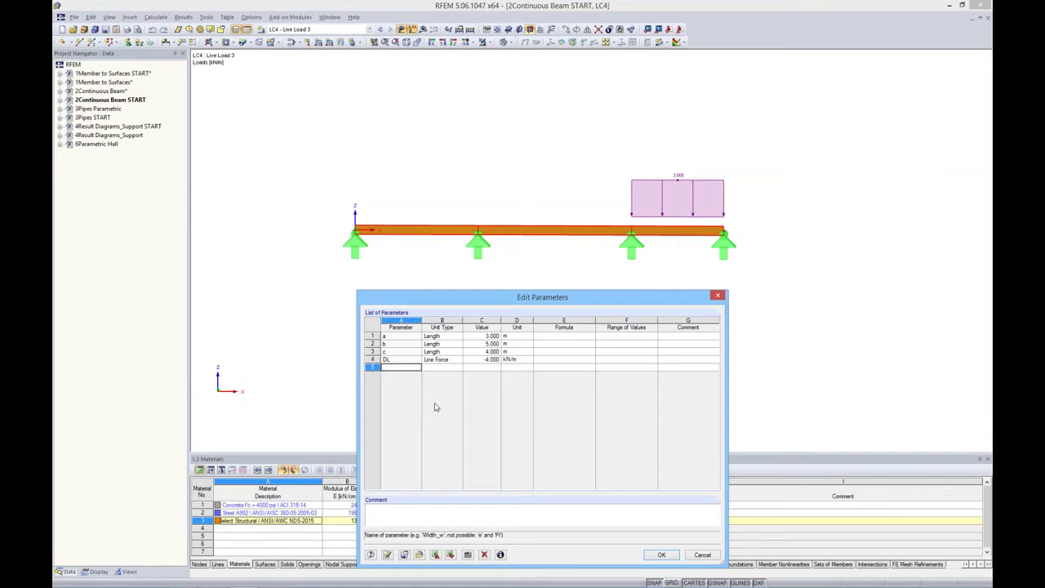
{"action": "type", "text": "LL"}
- Add line-force parameter LL = -2 kN/m and apply the parameter list
{"action": "key", "text": "Tab"}
{"action": "key", "text": "Tab"}
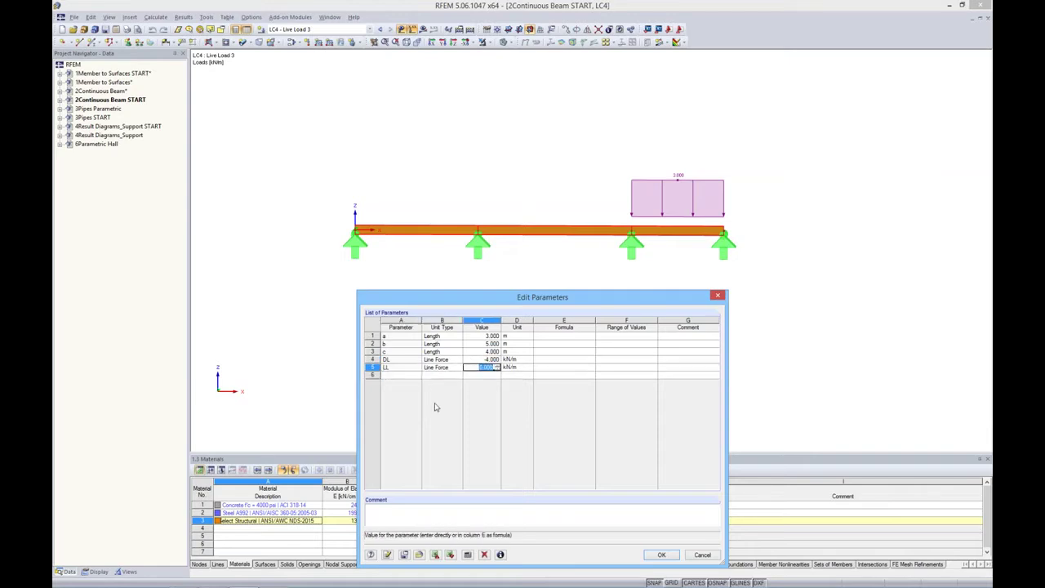
{"action": "type", "text": "-2"}
{"action": "left_click", "coordinate": [564, 359]}
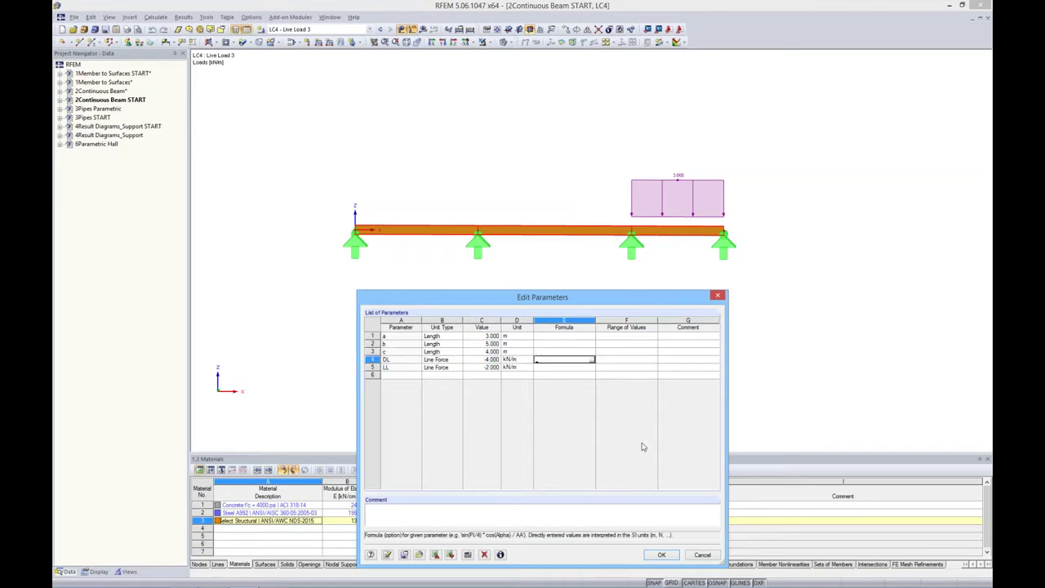
{"action": "left_click", "coordinate": [661, 554]}
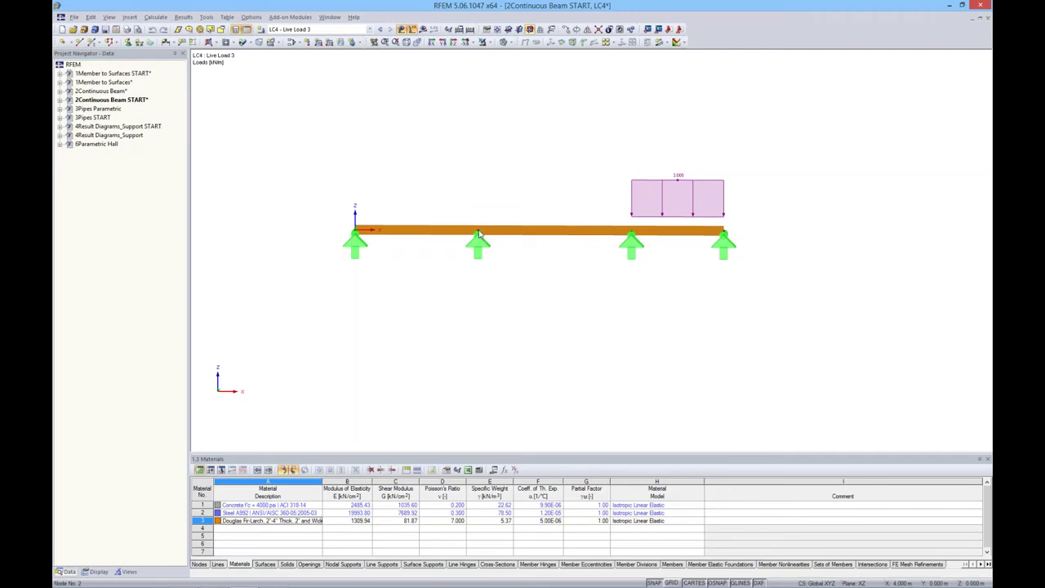
{"action": "mouse_move", "coordinate": [478, 232]}
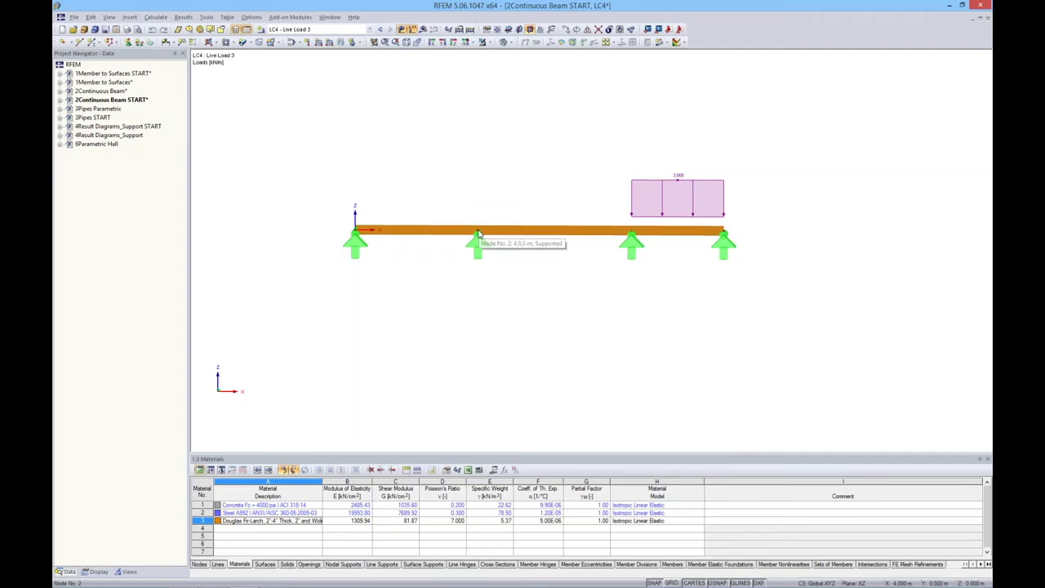
- Set node 2's X coordinate to the formula a, placing it at 3.000 m
{"action": "double_click", "coordinate": [479, 234]}
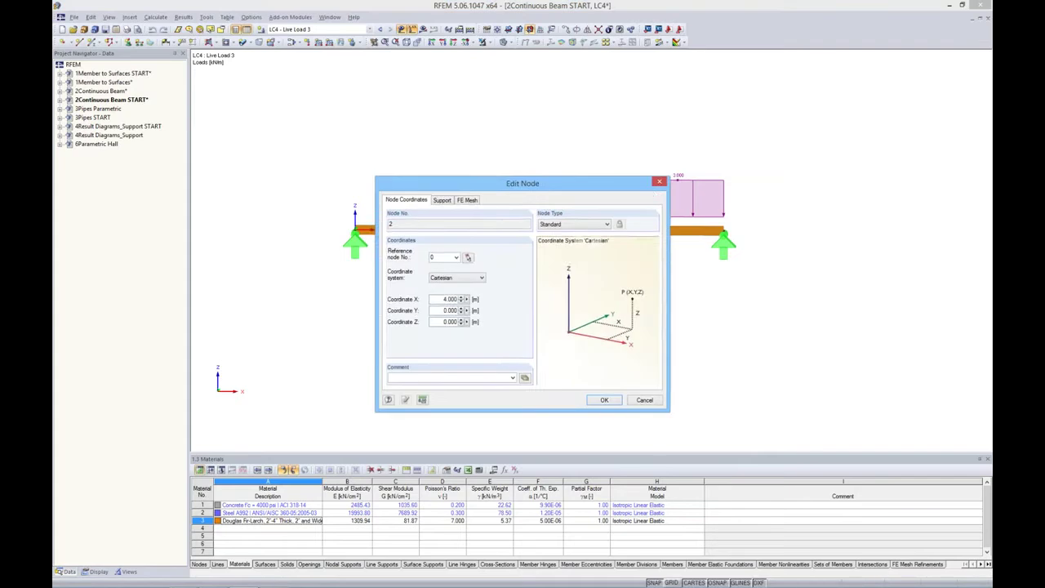
{"action": "mouse_move", "coordinate": [538, 191]}
{"action": "left_mouse_down"}
{"action": "mouse_move", "coordinate": [840, 202]}
{"action": "mouse_move", "coordinate": [522, 151]}
{"action": "left_mouse_up"}
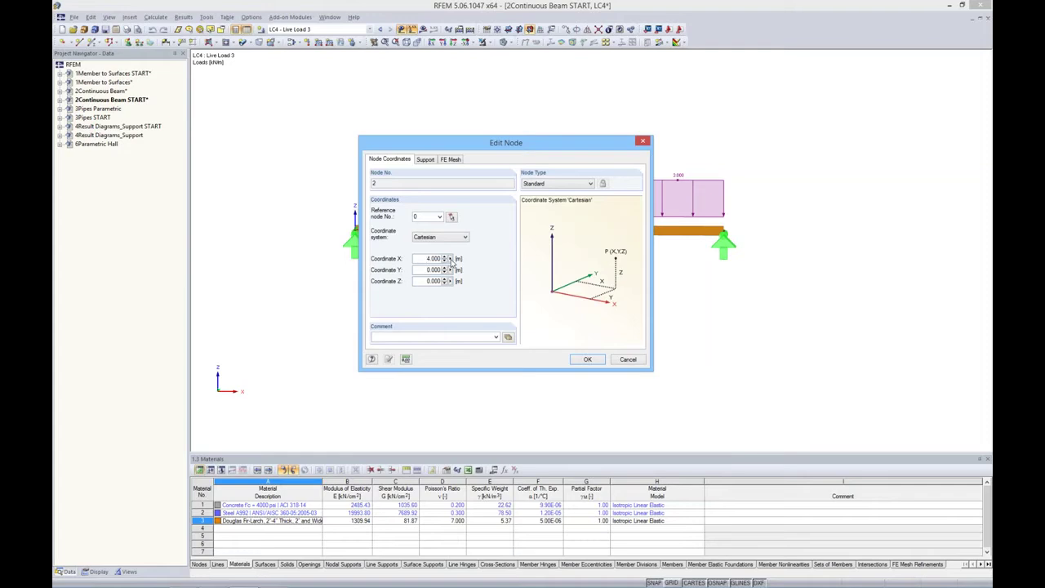
{"action": "right_click", "coordinate": [449, 258]}
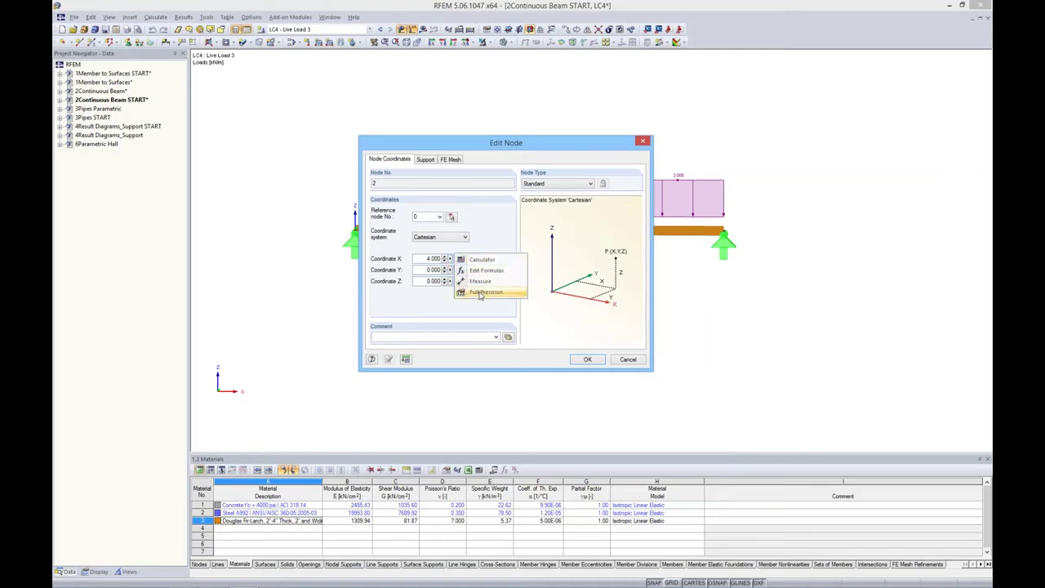
{"action": "left_click", "coordinate": [486, 272]}
{"action": "type", "text": "a"}
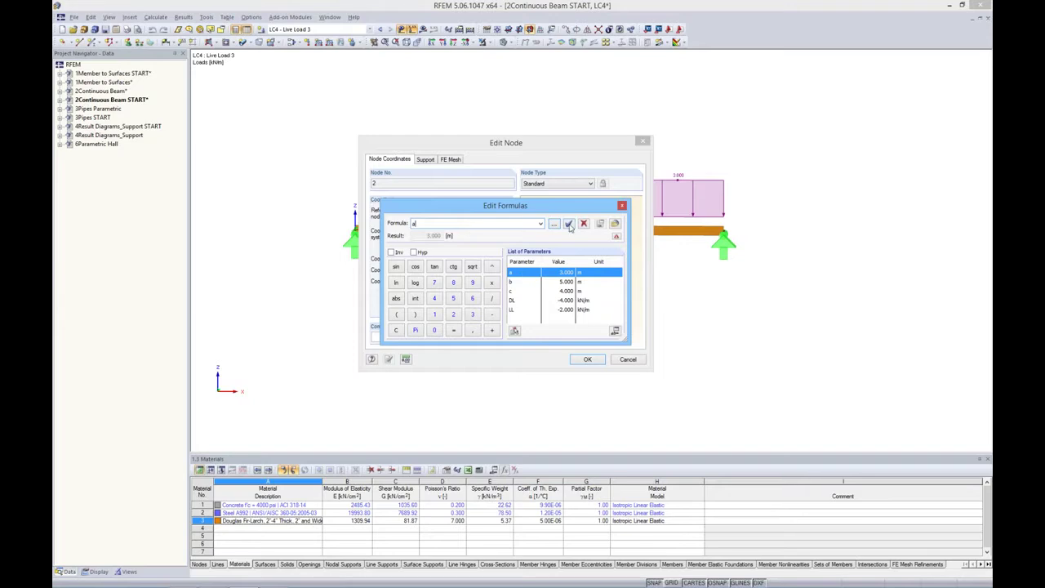
{"action": "left_click", "coordinate": [569, 225]}
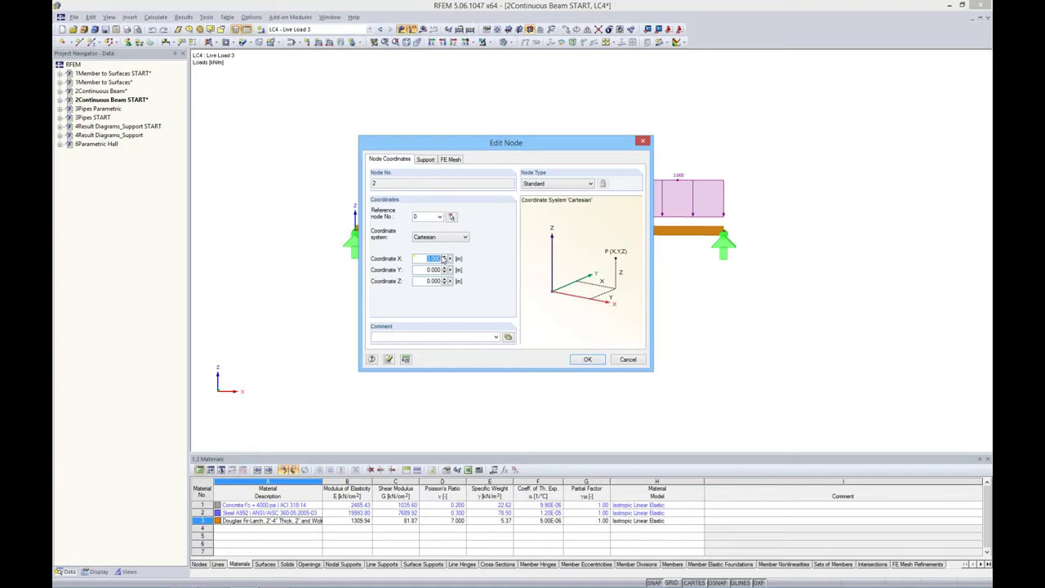
{"action": "left_click", "coordinate": [579, 360]}
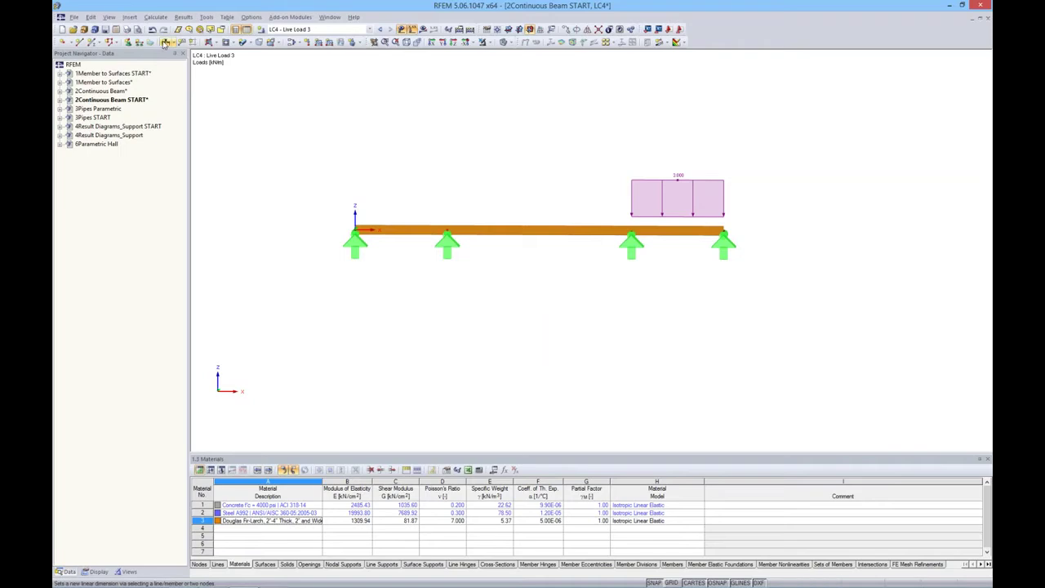
- Dimension the beam from node 1 to node 4 below it in the 2nd plane, with units shown
{"action": "left_click", "coordinate": [164, 43]}
{"action": "left_click", "coordinate": [114, 43]}
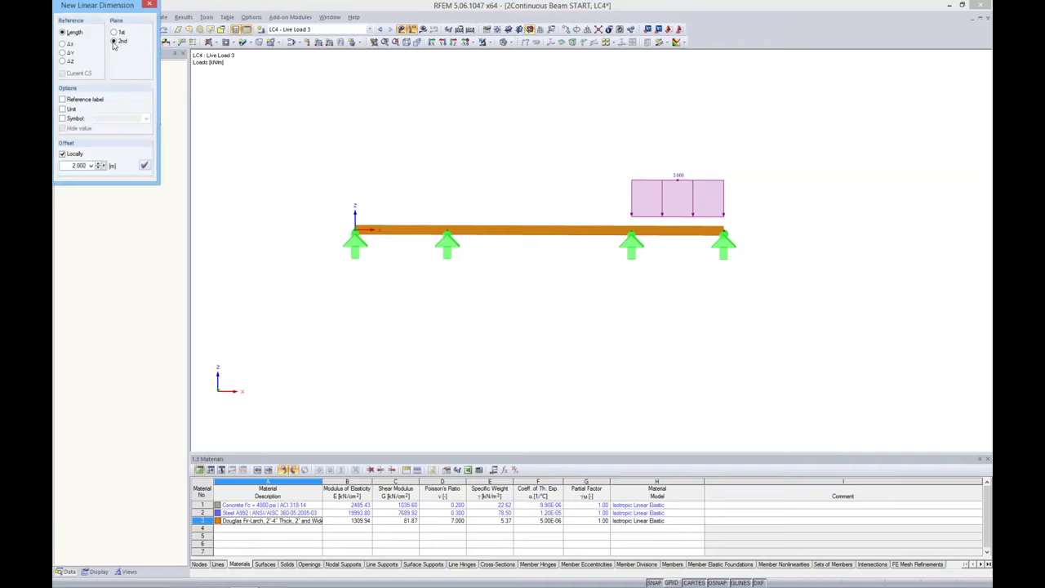
{"action": "left_click", "coordinate": [355, 229]}
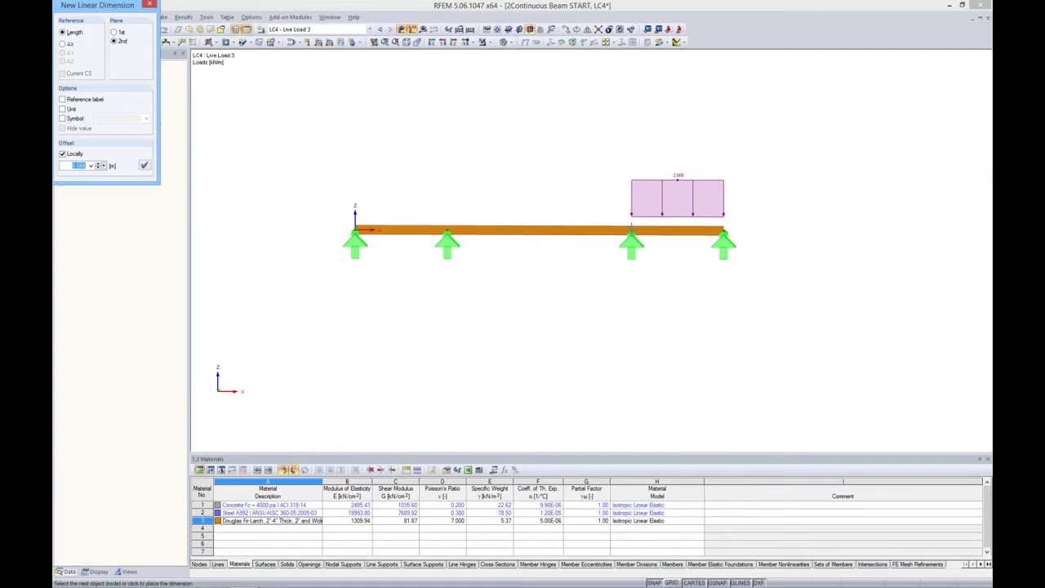
{"action": "left_click", "coordinate": [723, 231]}
{"action": "left_click", "coordinate": [704, 311]}
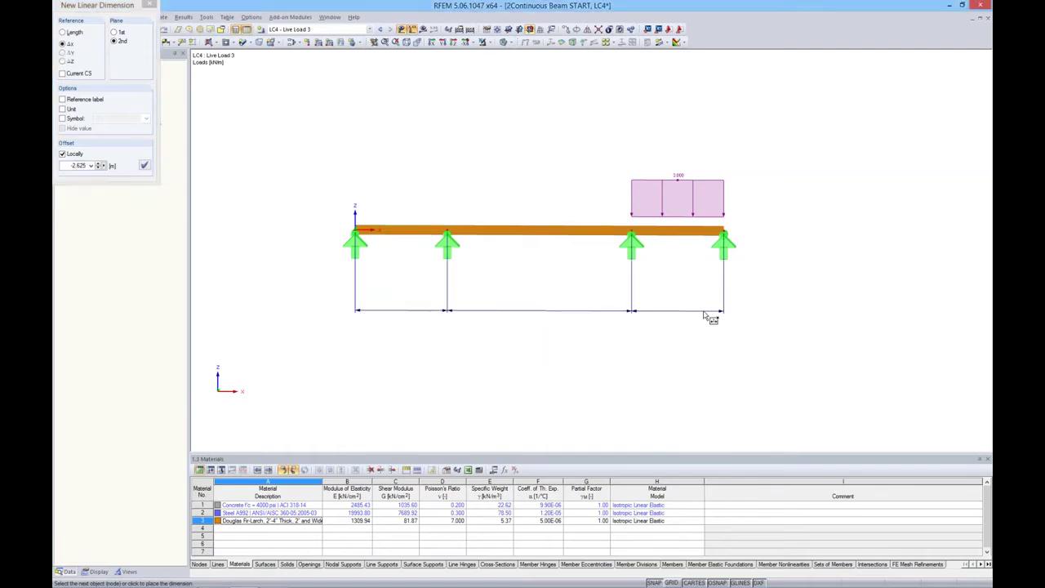
{"action": "left_click", "coordinate": [63, 109]}
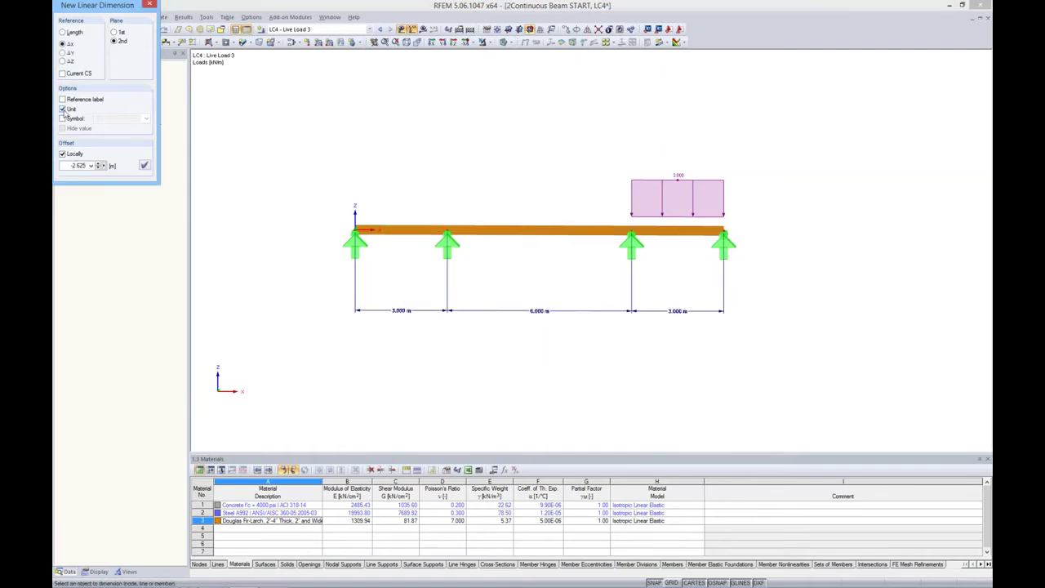
{"action": "left_click", "coordinate": [150, 5]}
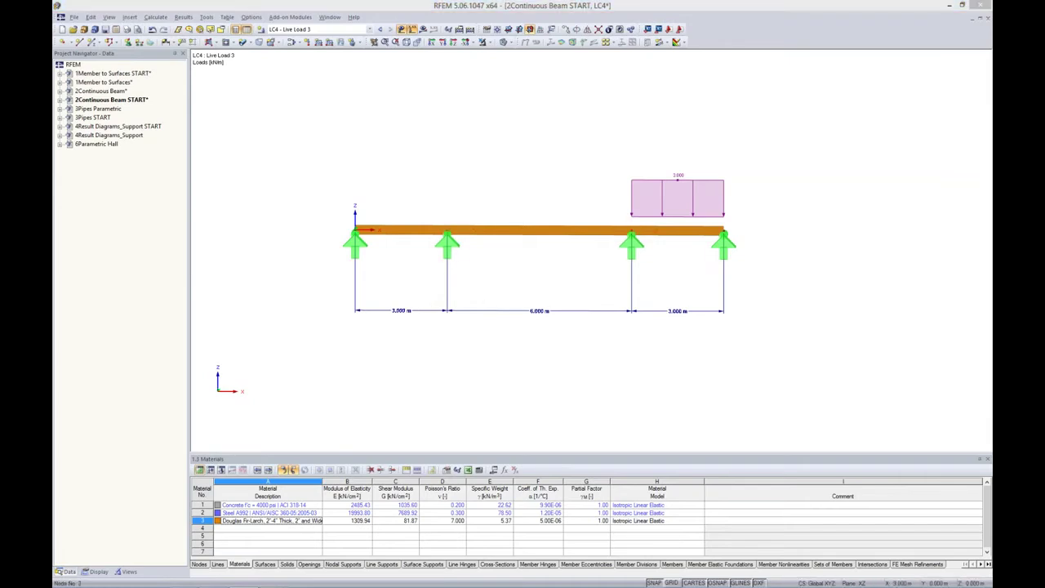
- Set node 3's X coordinate to the formula a+b
{"action": "double_click", "coordinate": [631, 233]}
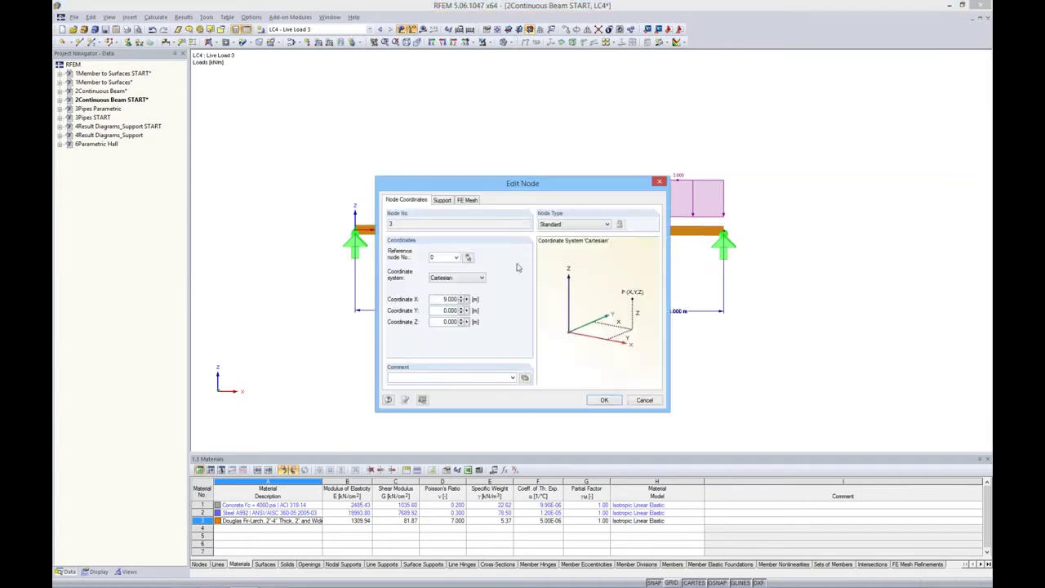
{"action": "left_click", "coordinate": [468, 299]}
{"action": "left_click", "coordinate": [485, 313]}
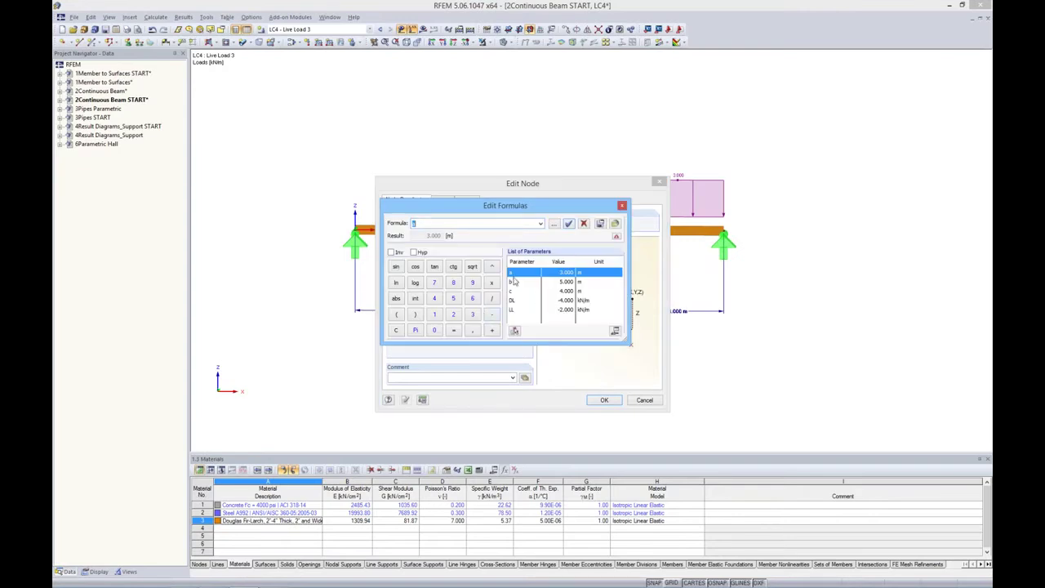
{"action": "left_click", "coordinate": [492, 330]}
{"action": "double_click", "coordinate": [523, 281]}
{"action": "left_click", "coordinate": [569, 224]}
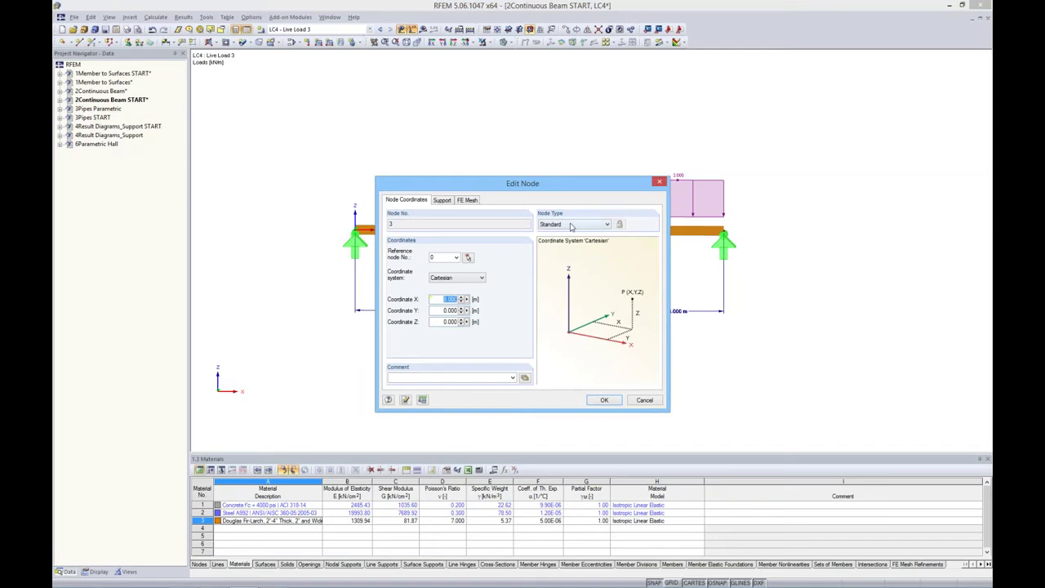
{"action": "left_click", "coordinate": [594, 400]}
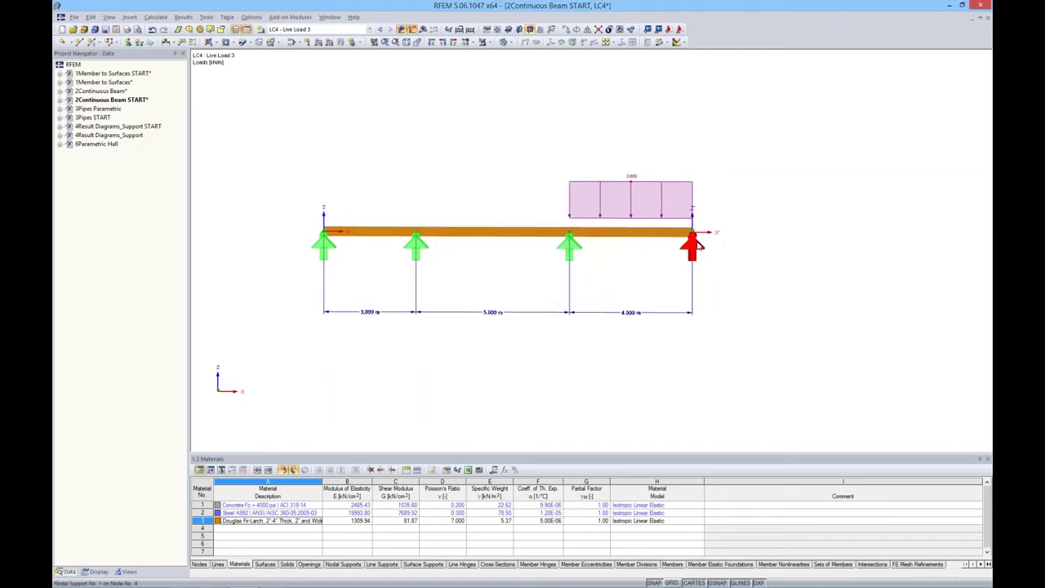
- Set node 4's X coordinate to a+b+c (12.000 m) and review the parameter list
{"action": "double_click", "coordinate": [692, 235]}
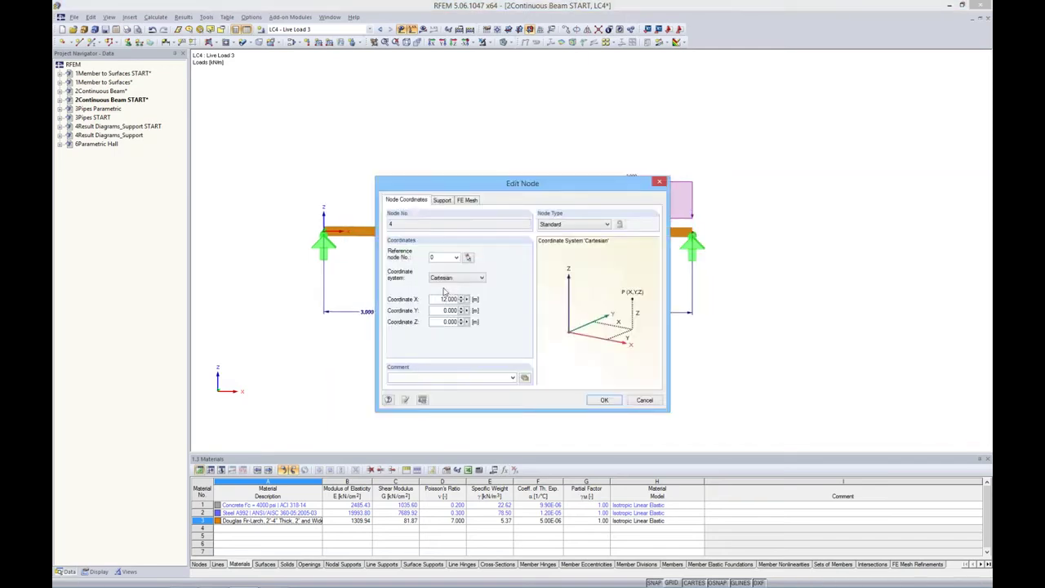
{"action": "left_click", "coordinate": [466, 300]}
{"action": "left_click", "coordinate": [499, 311]}
{"action": "type", "text": "a+b"}
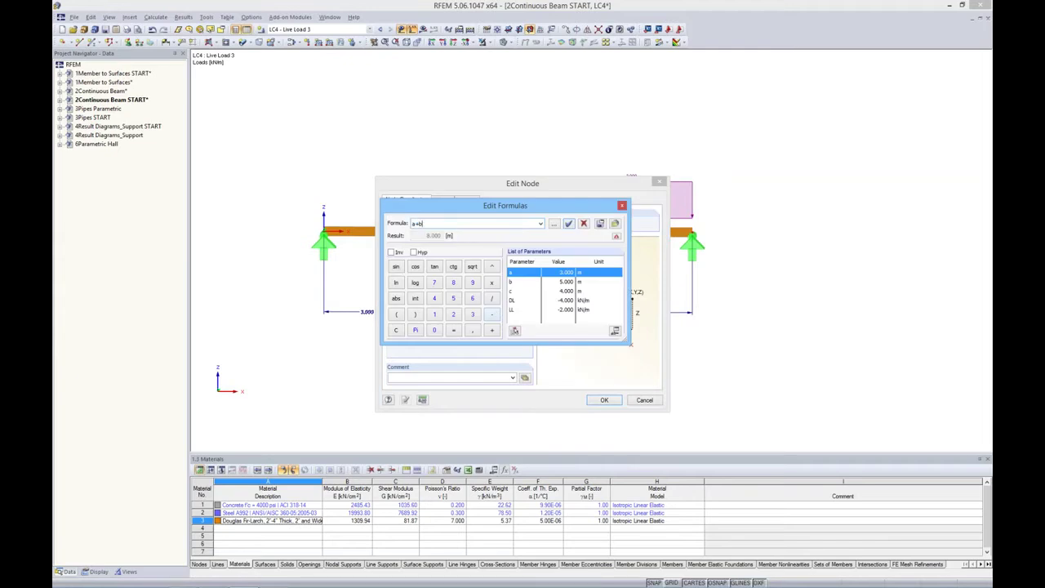
{"action": "left_click", "coordinate": [495, 327]}
{"action": "double_click", "coordinate": [514, 292]}
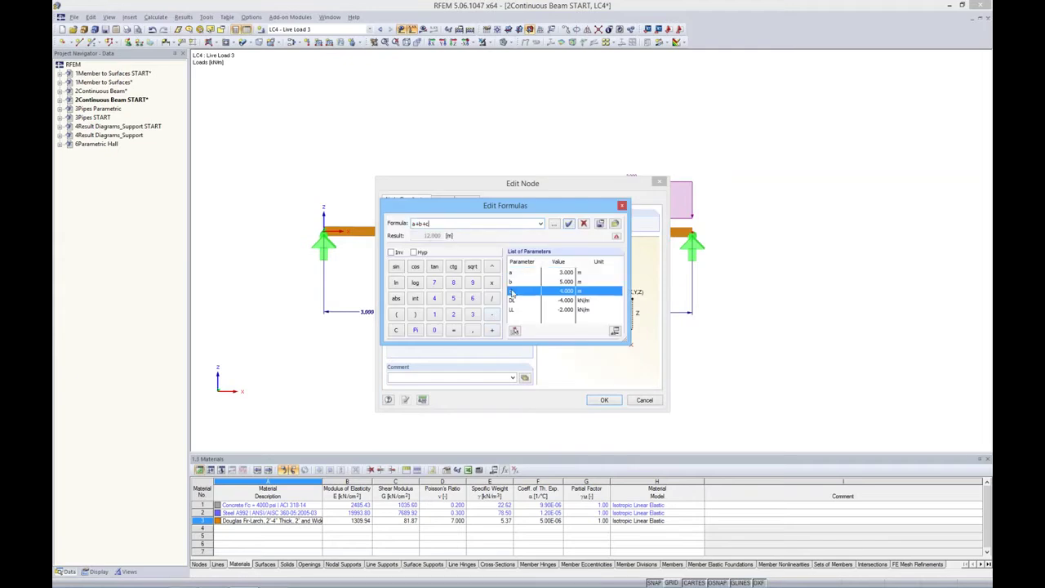
{"action": "left_click", "coordinate": [569, 226]}
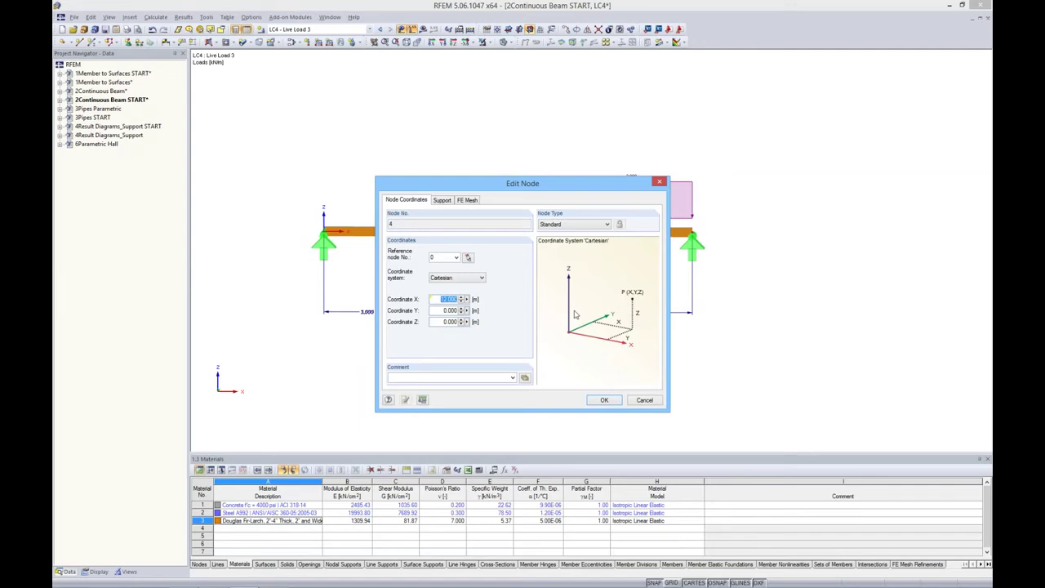
{"action": "left_click", "coordinate": [603, 400]}
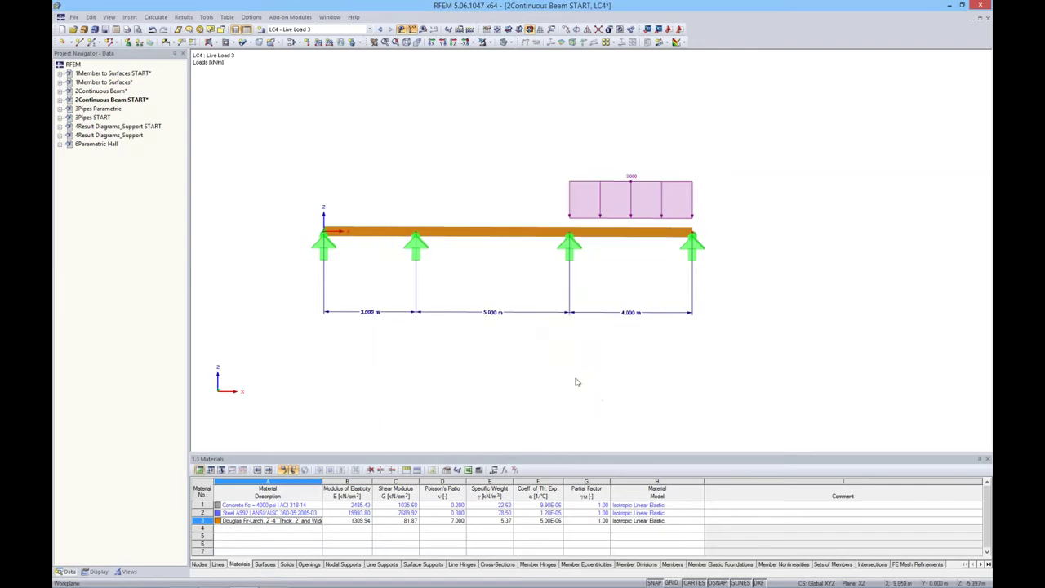
{"action": "left_click", "coordinate": [496, 470]}
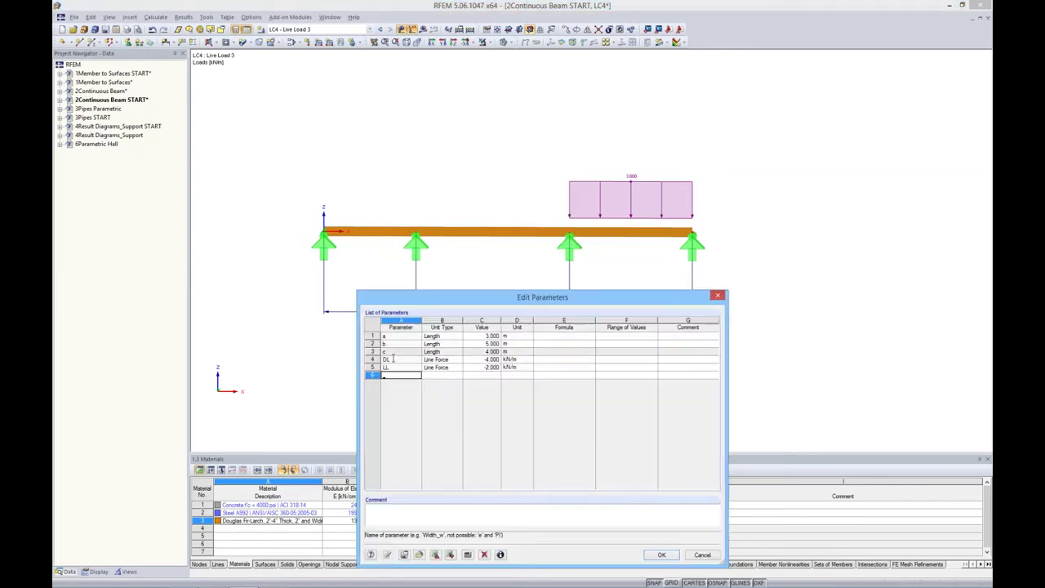
{"action": "left_click", "coordinate": [717, 294]}
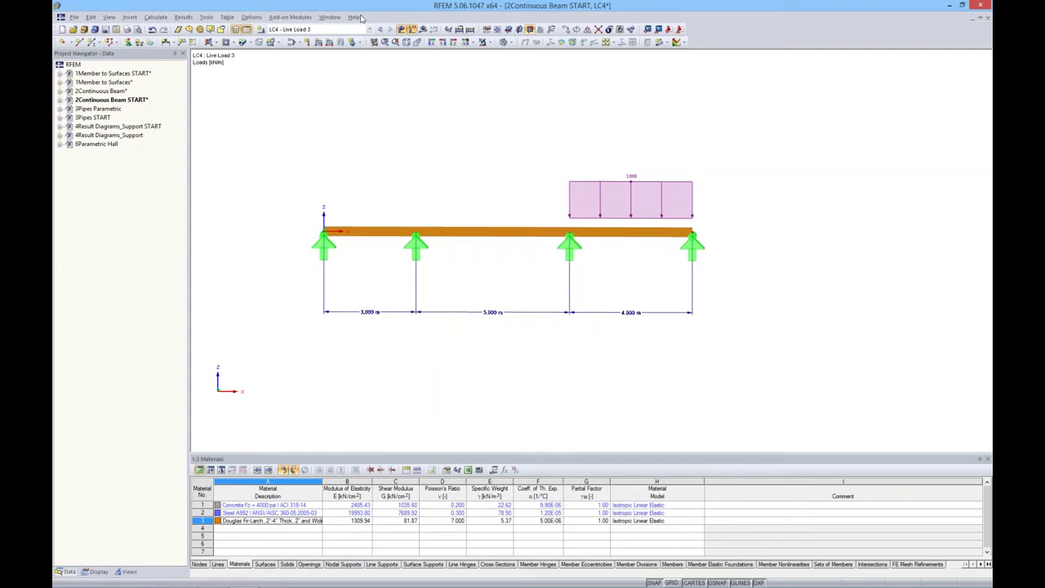
- Tie the LC1 Dead Load member load to parameter DL
{"action": "left_click", "coordinate": [370, 28]}
{"action": "left_click", "coordinate": [326, 35]}
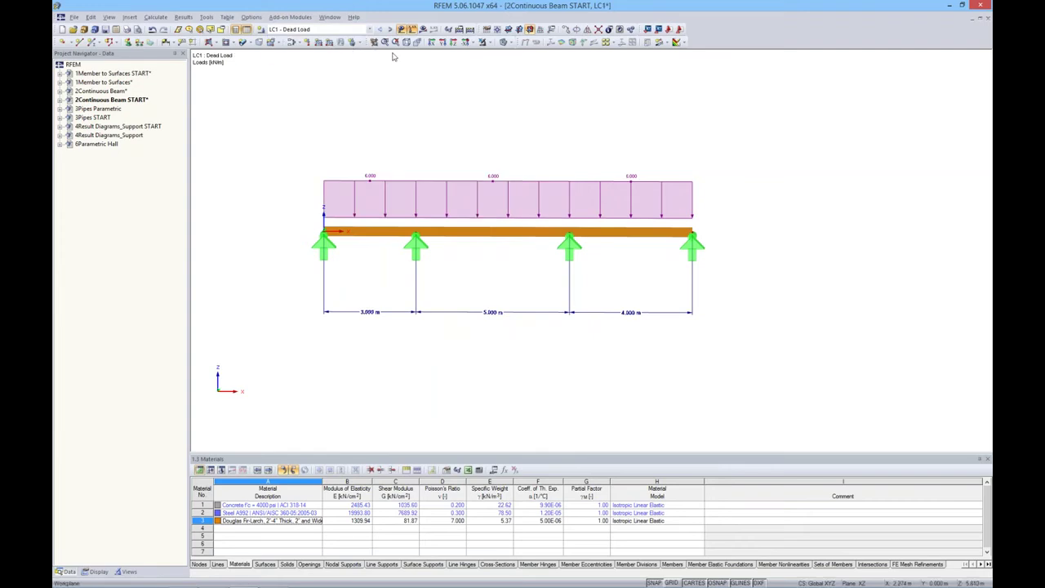
{"action": "left_click_drag", "start_coordinate": [728, 200], "coordinate": [305, 151]}
{"action": "right_click", "coordinate": [450, 181]}
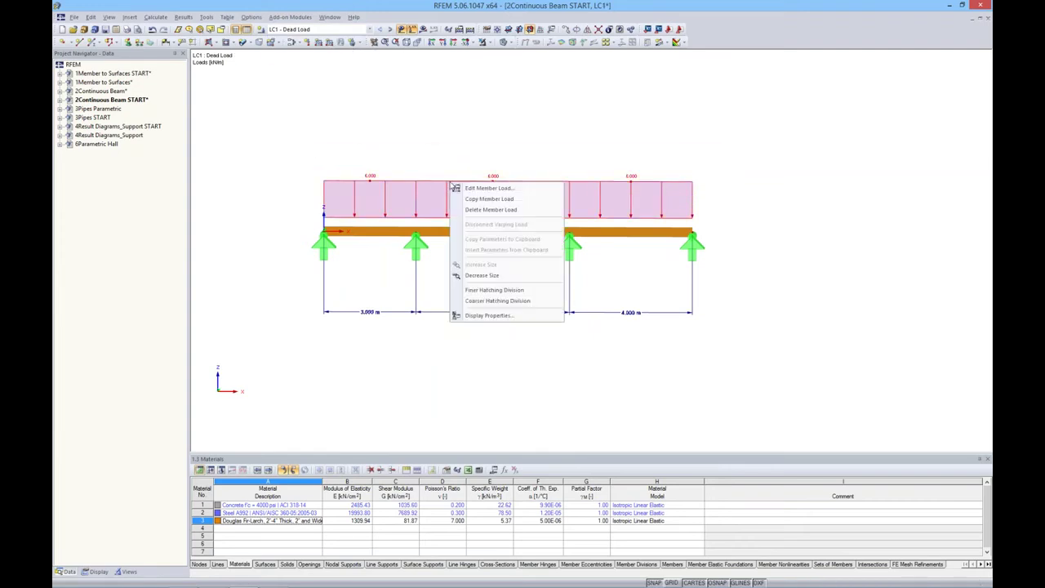
{"action": "left_click", "coordinate": [462, 189]}
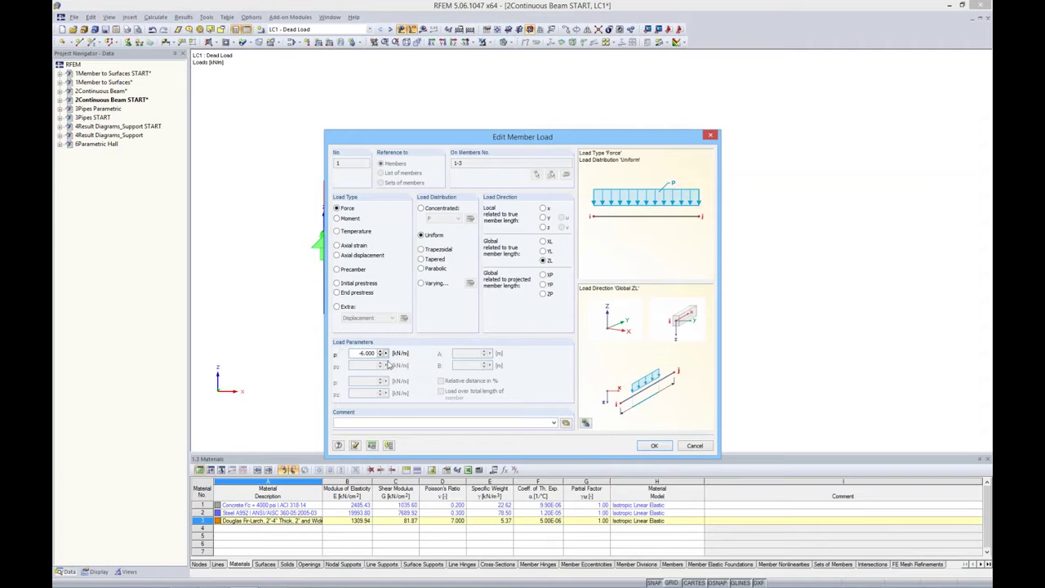
{"action": "left_click", "coordinate": [387, 353]}
{"action": "left_click", "coordinate": [416, 364]}
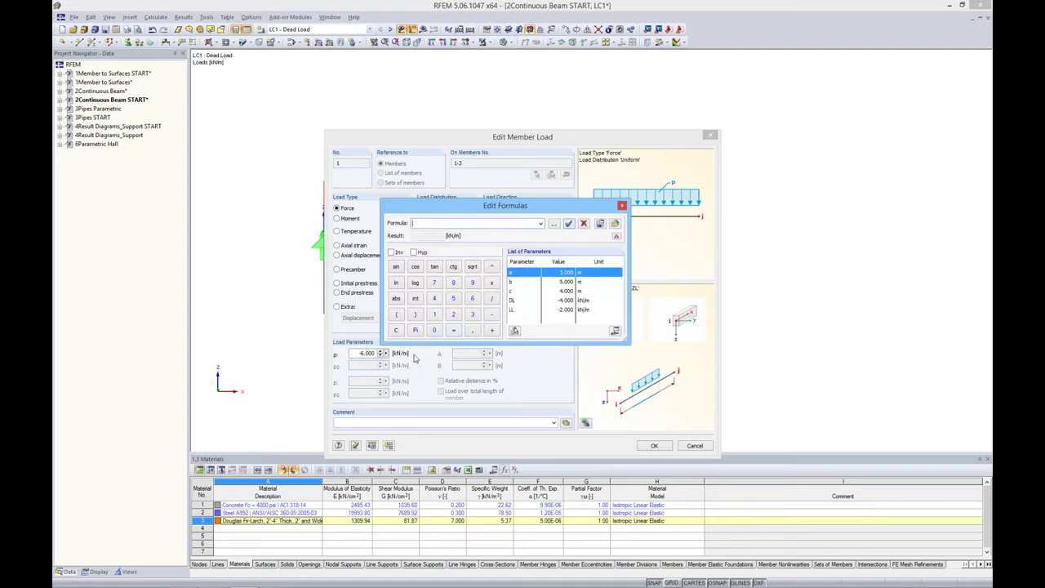
{"action": "double_click", "coordinate": [523, 300]}
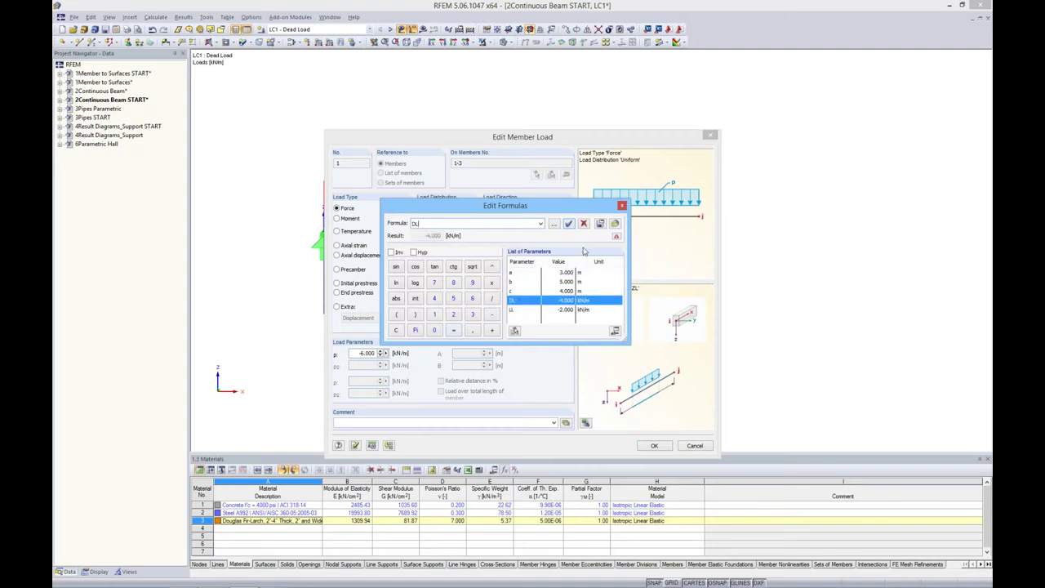
{"action": "left_click", "coordinate": [569, 224]}
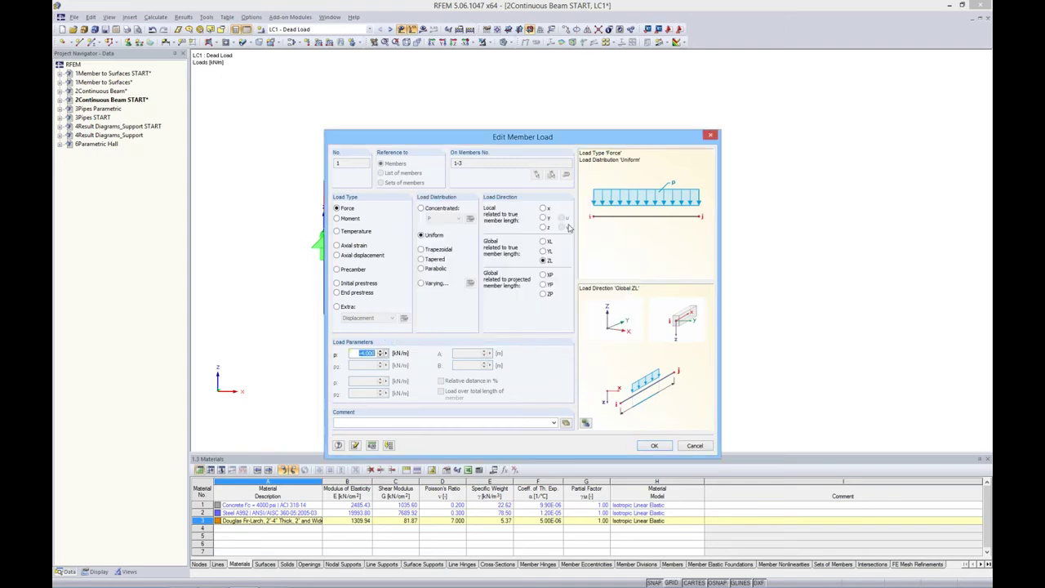
{"action": "left_click", "coordinate": [649, 446]}
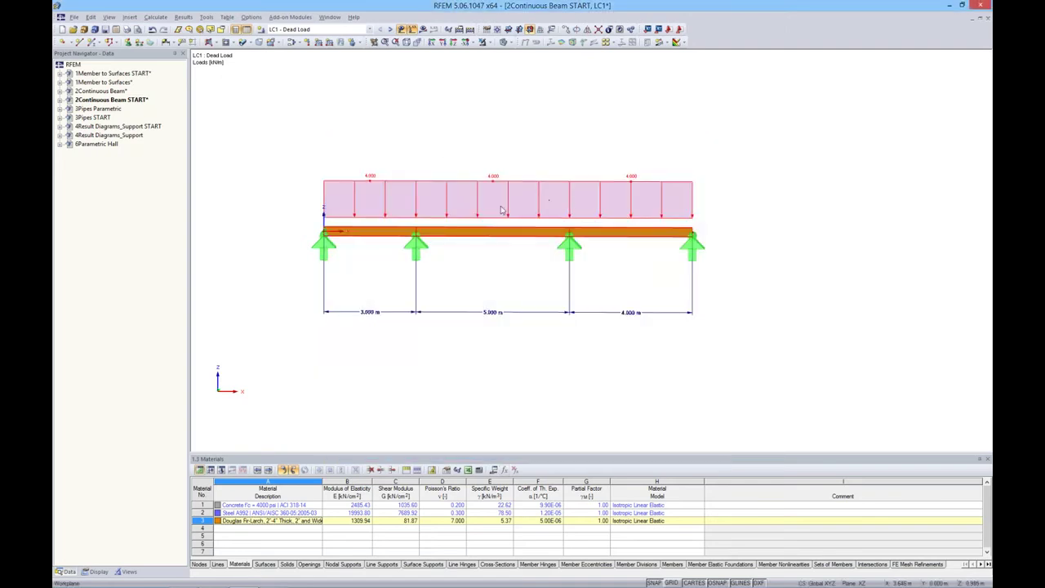
- Link the LC2 Live Load 1 first-span load to parameter LL
{"action": "left_click", "coordinate": [390, 29]}
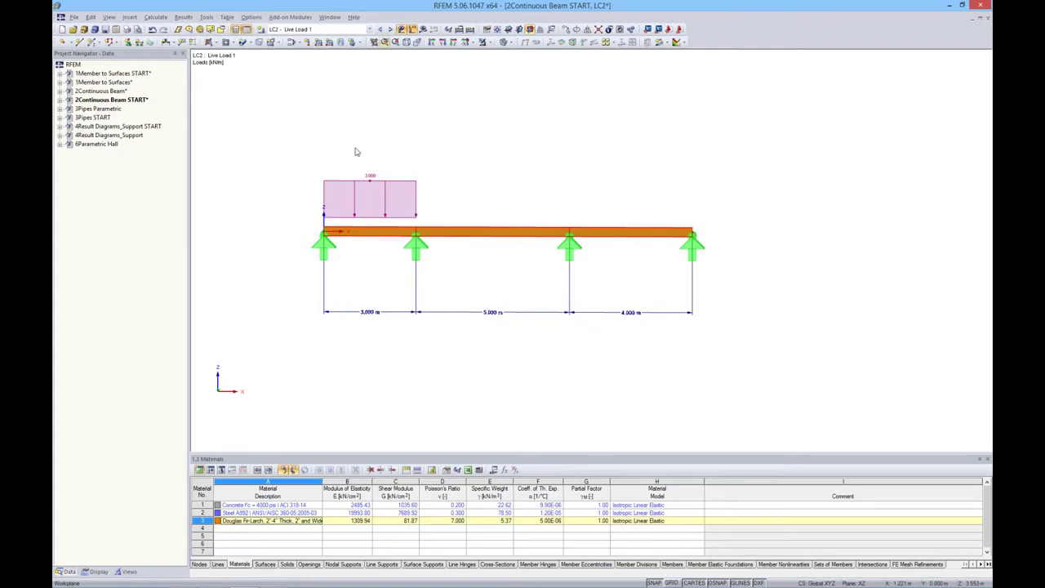
{"action": "double_click", "coordinate": [369, 184]}
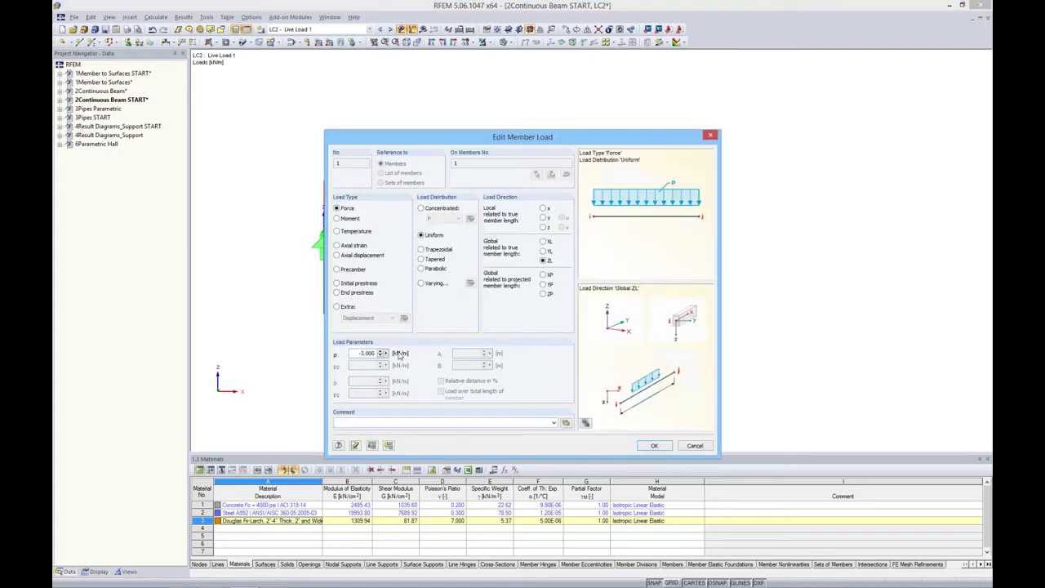
{"action": "right_click", "coordinate": [388, 357]}
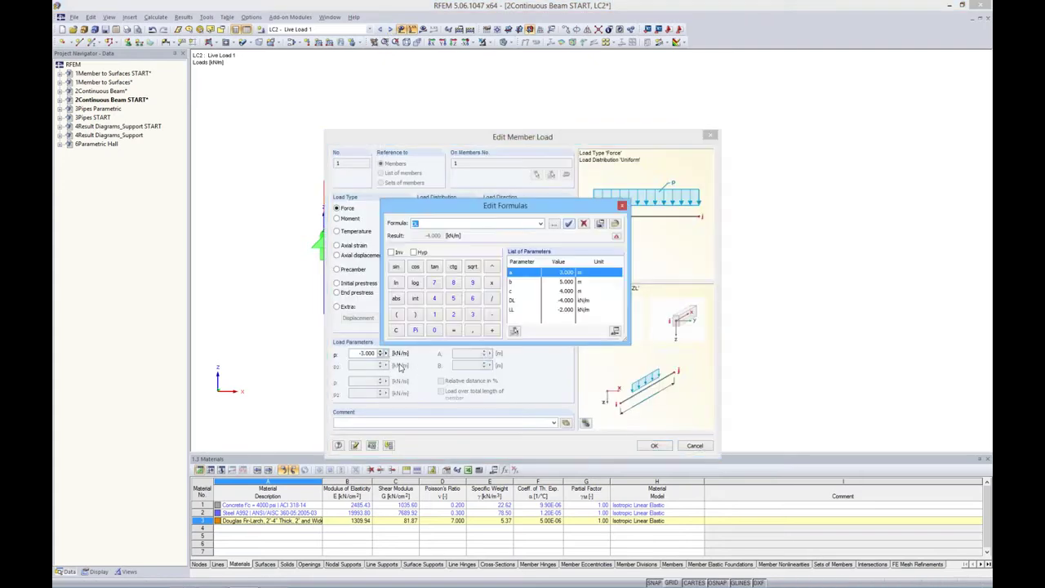
{"action": "left_click", "coordinate": [401, 368]}
{"action": "double_click", "coordinate": [514, 310]}
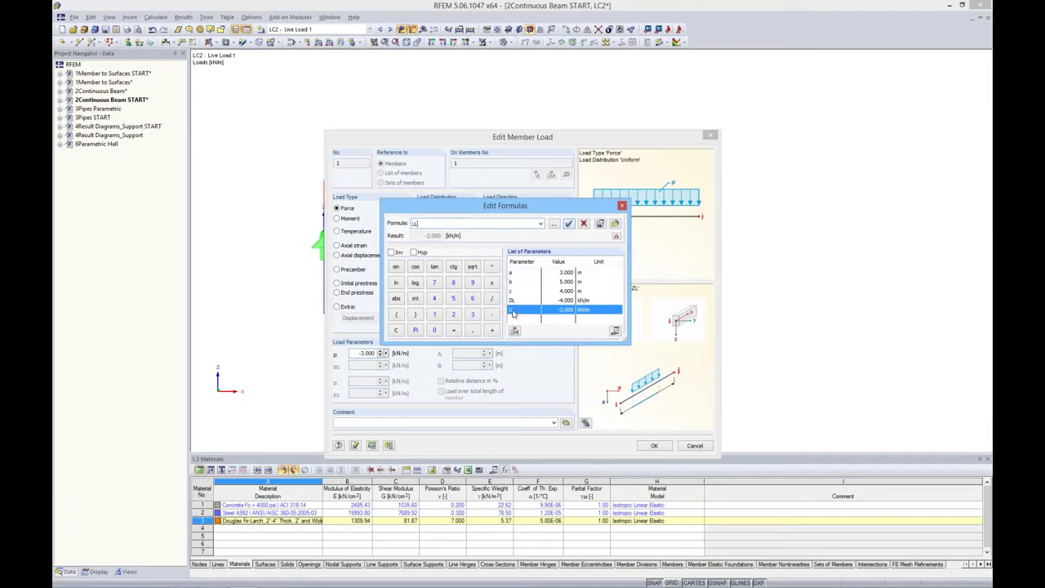
{"action": "left_click", "coordinate": [569, 226]}
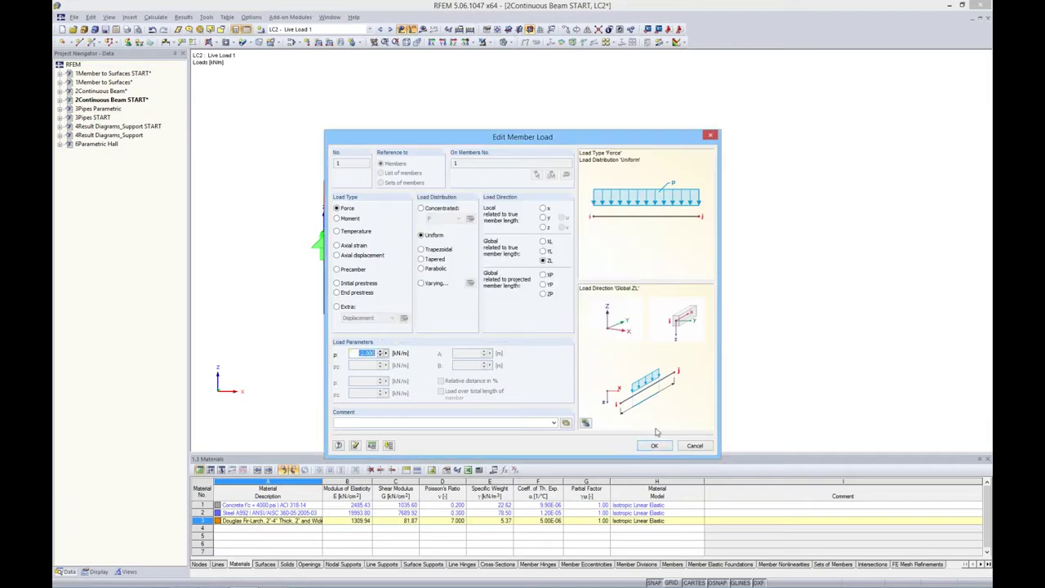
{"action": "left_click", "coordinate": [654, 444]}
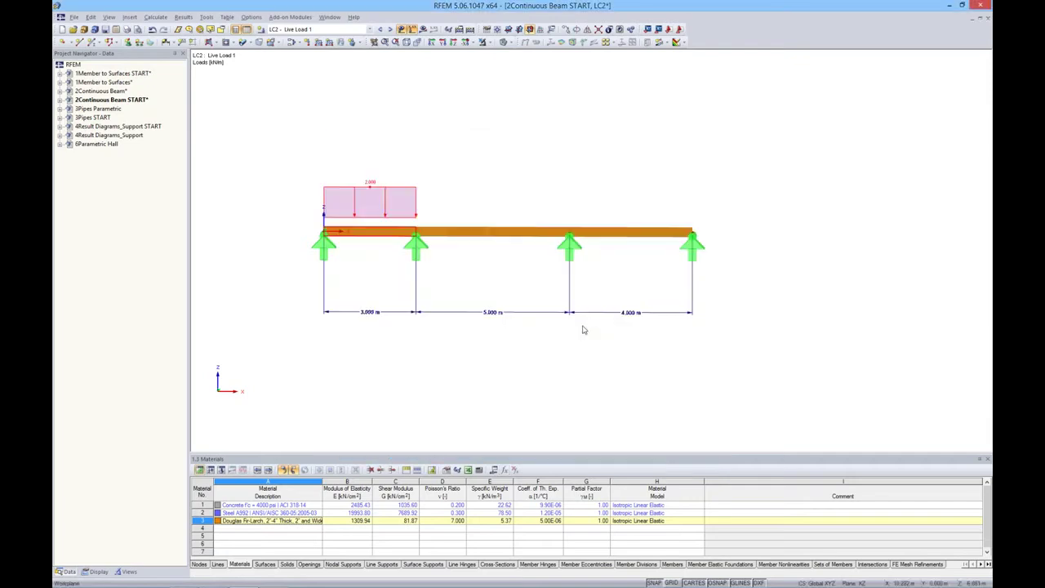
- Link the LC3 Live Load 2 middle-span load to parameter LL
{"action": "left_click", "coordinate": [391, 34]}
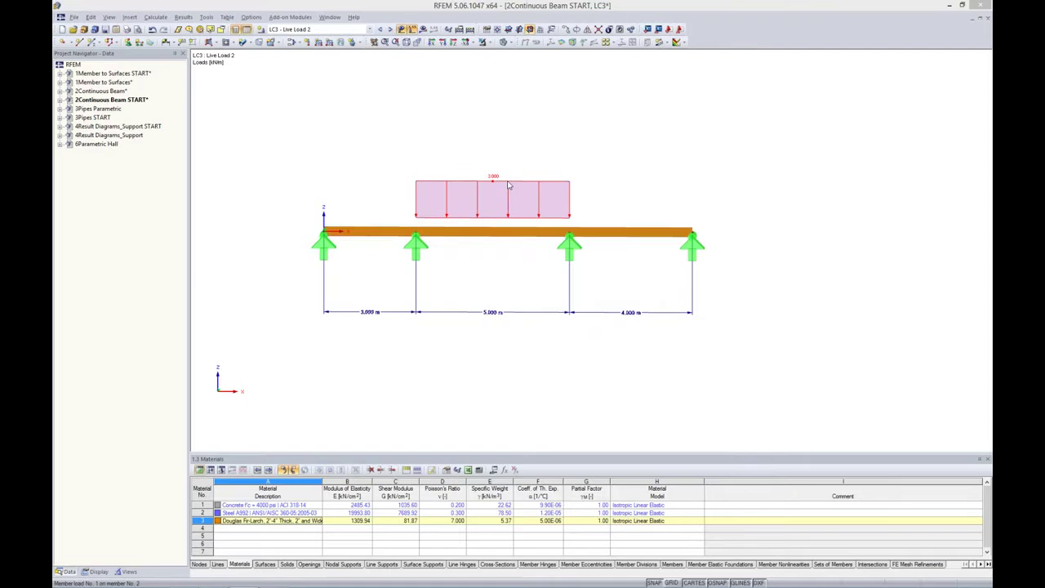
{"action": "double_click", "coordinate": [507, 185]}
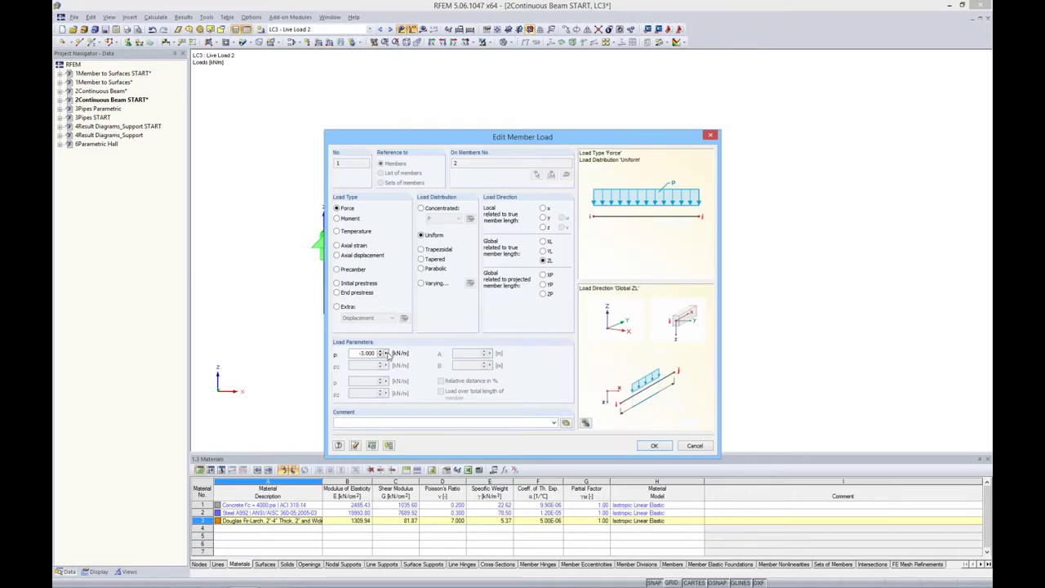
{"action": "right_click", "coordinate": [388, 352]}
{"action": "left_click", "coordinate": [414, 363]}
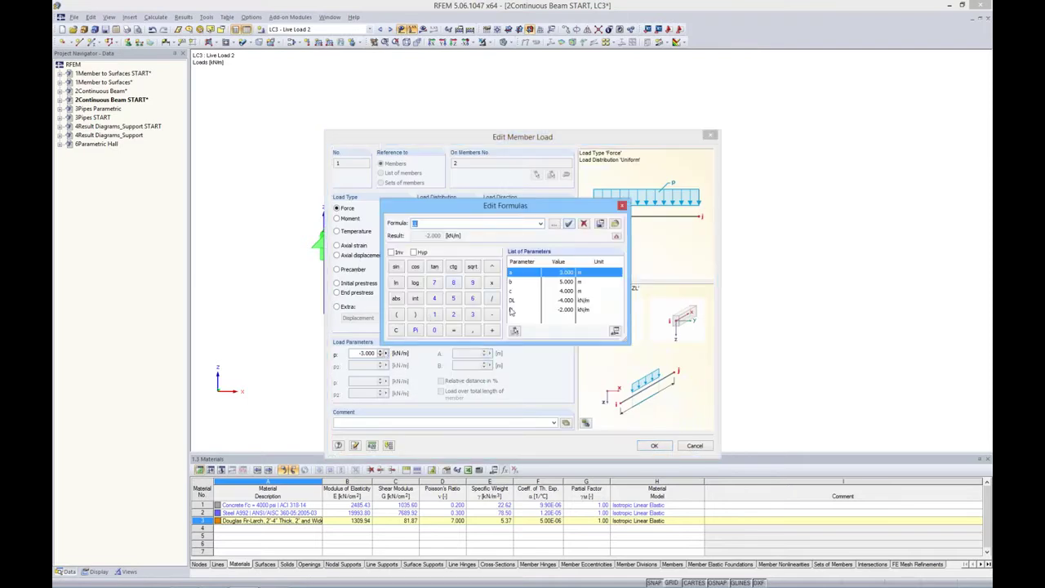
{"action": "double_click", "coordinate": [511, 310]}
{"action": "left_click", "coordinate": [570, 224]}
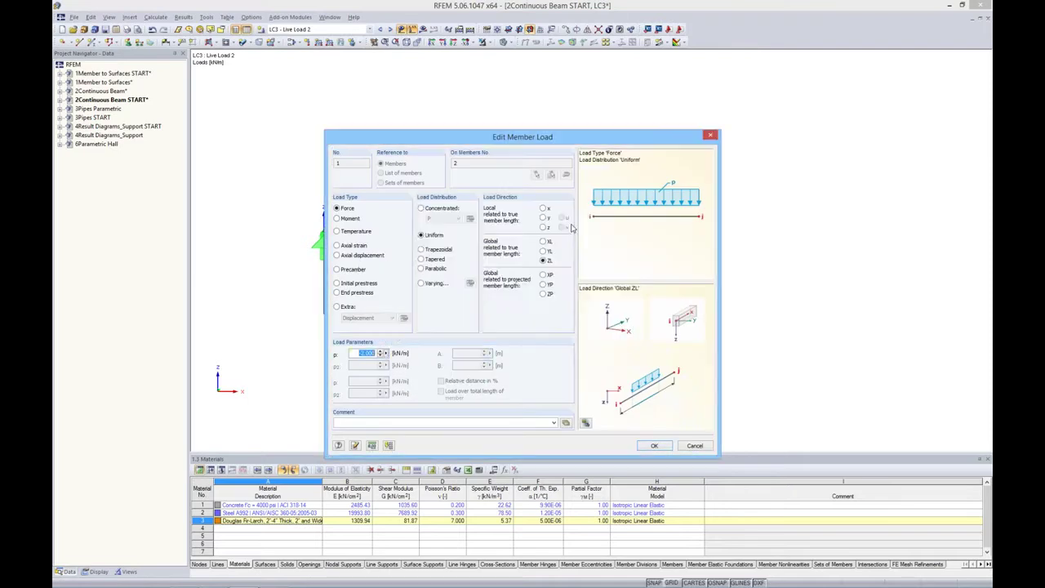
{"action": "left_click", "coordinate": [654, 445]}
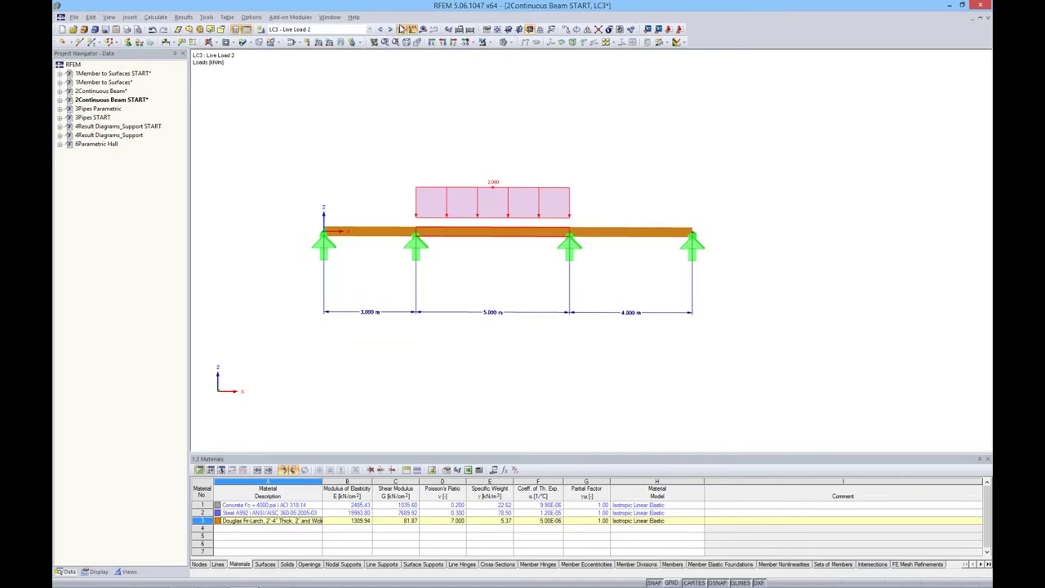
- Link the LC4 Live Load 3 right-span load to parameter LL
{"action": "left_click", "coordinate": [387, 28]}
{"action": "double_click", "coordinate": [604, 179]}
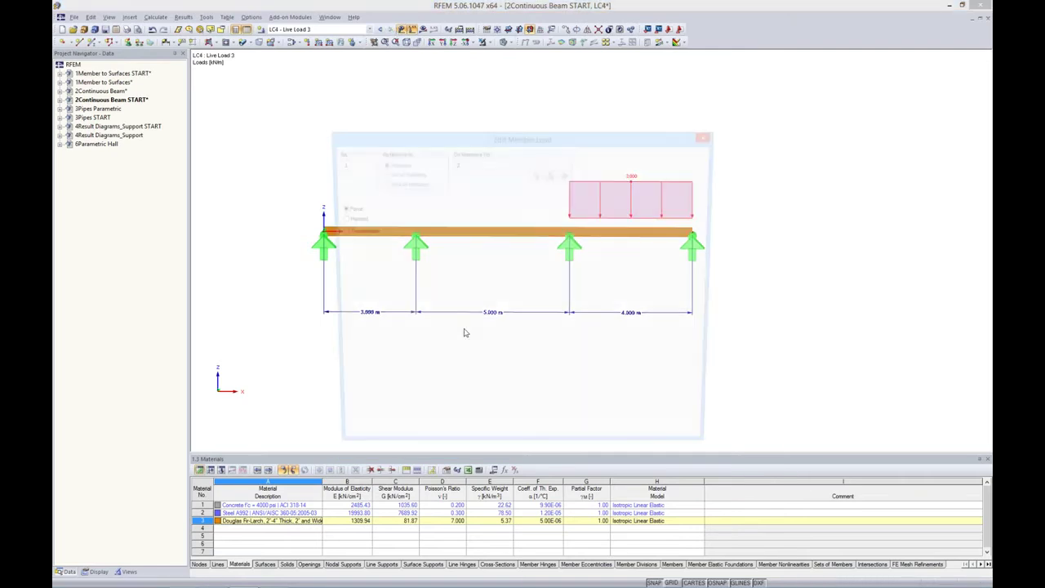
{"action": "left_click", "coordinate": [389, 353]}
{"action": "left_click", "coordinate": [409, 363]}
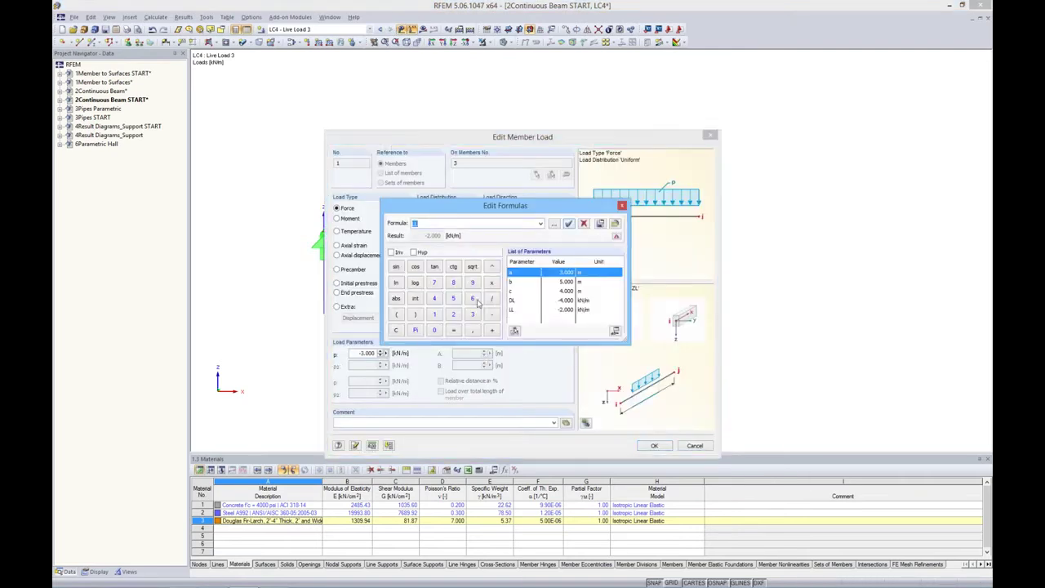
{"action": "double_click", "coordinate": [525, 309]}
{"action": "left_click", "coordinate": [569, 223]}
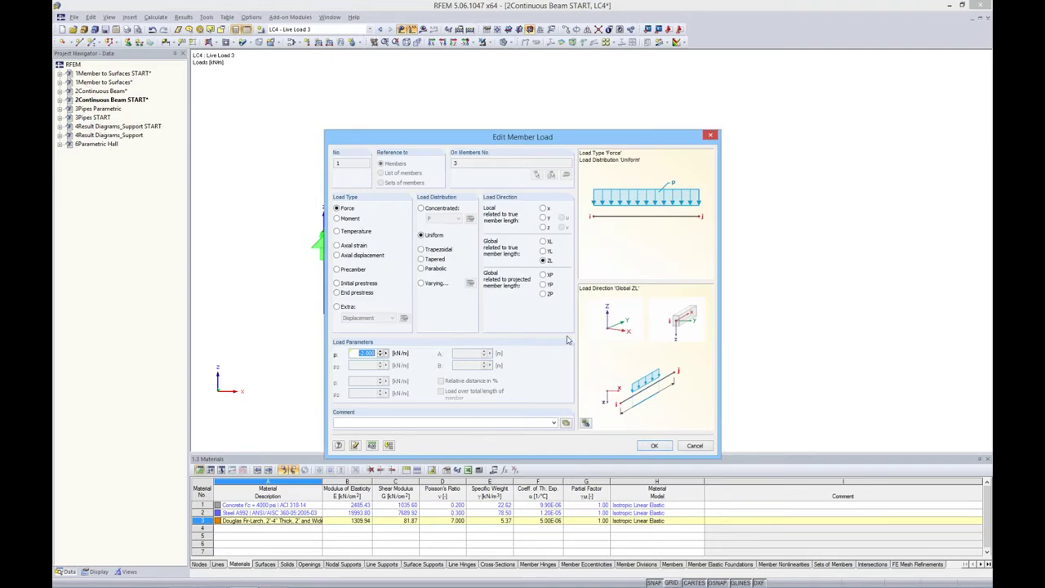
{"action": "left_click", "coordinate": [653, 445]}
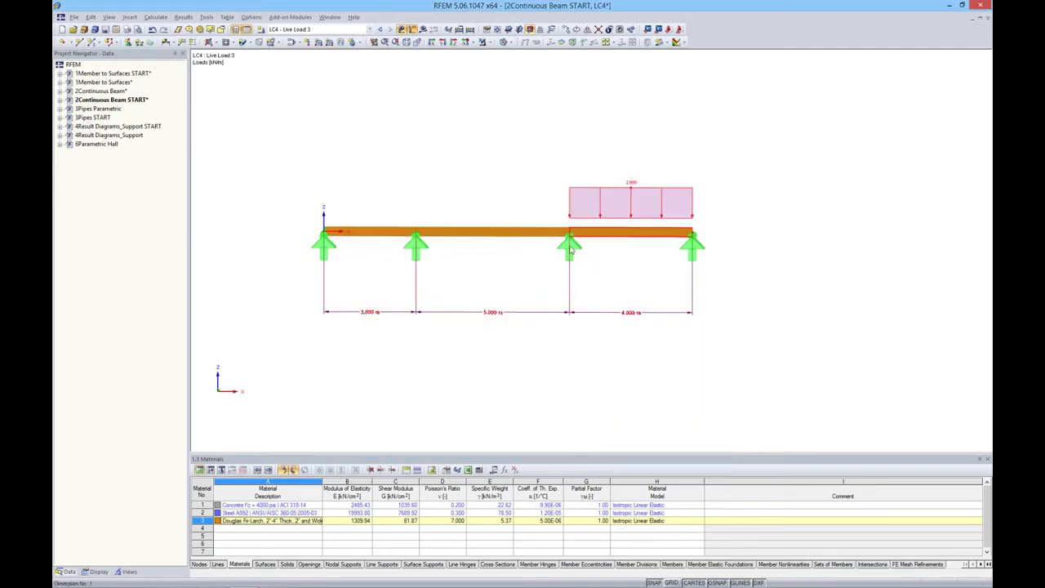
- Set beam parameters a=2, b=3, c=6 and live load LL=-6, then apply them
{"action": "left_click", "coordinate": [504, 469]}
{"action": "left_click", "coordinate": [487, 335]}
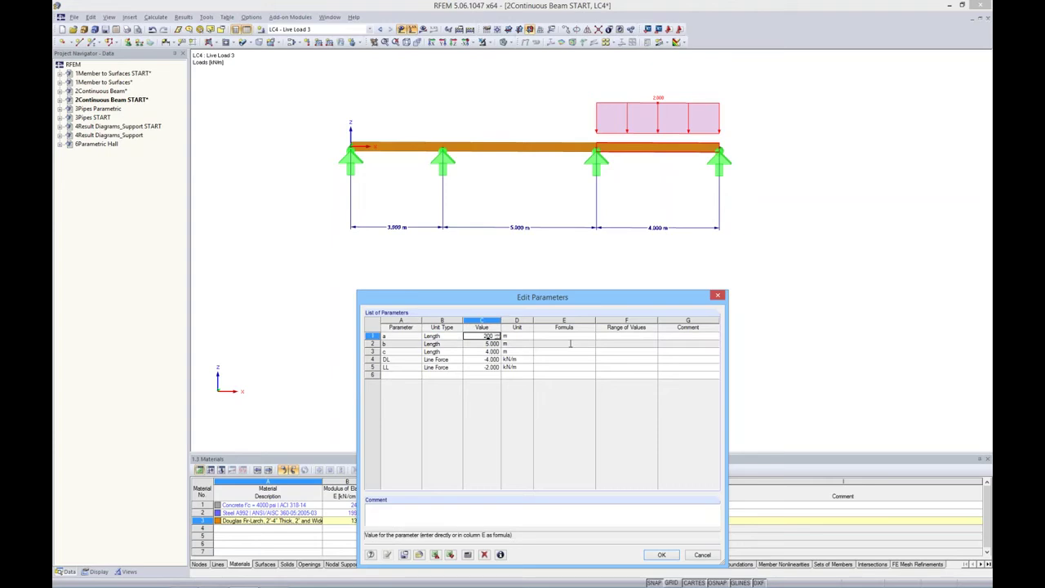
{"action": "type", "text": "2"}
{"action": "key", "text": "Return"}
{"action": "type", "text": "3"}
{"action": "key", "text": "Return"}
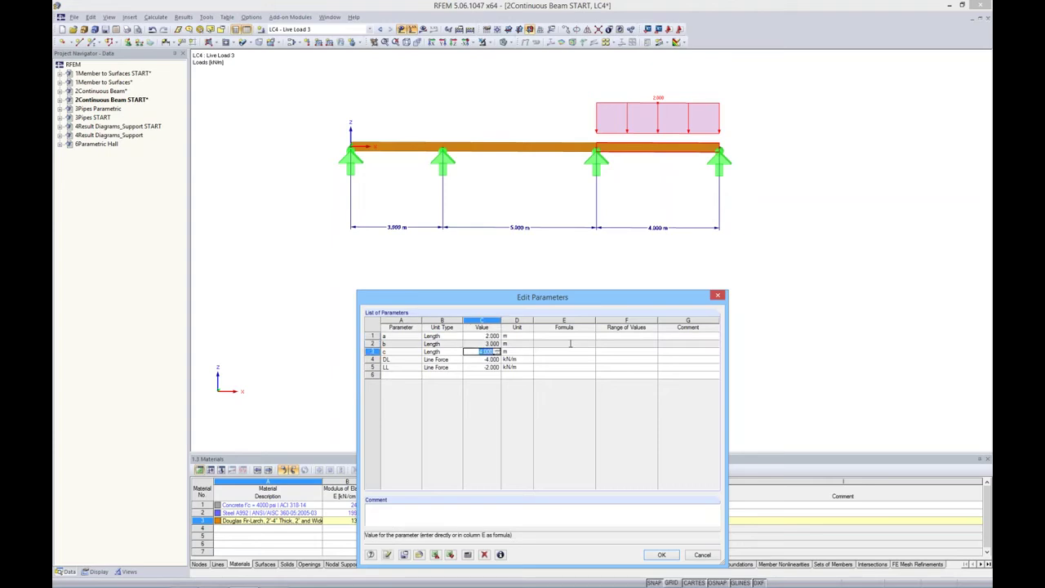
{"action": "type", "text": "5"}
{"action": "left_click", "coordinate": [387, 555]}
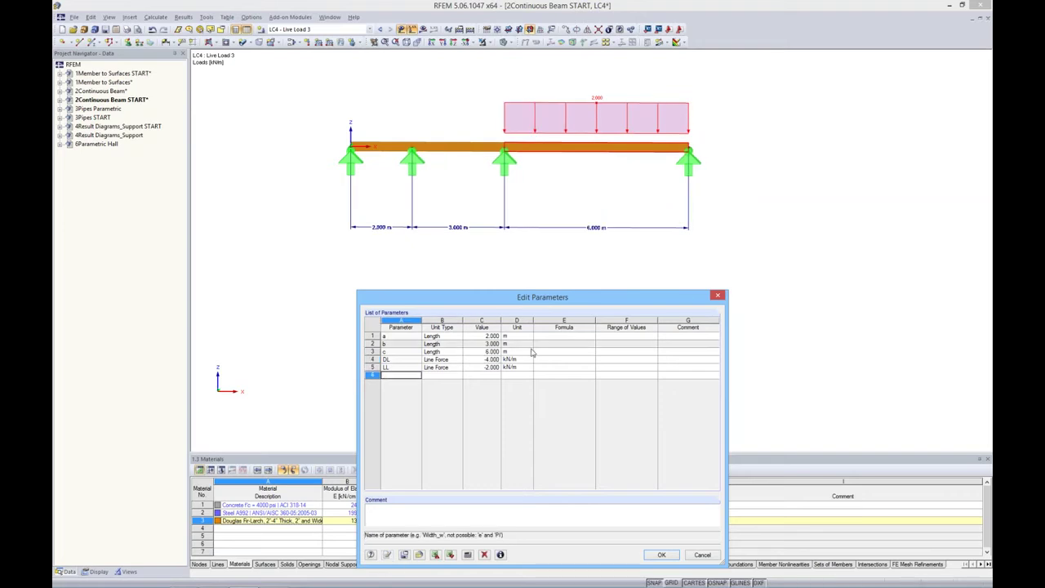
{"action": "left_click", "coordinate": [483, 366]}
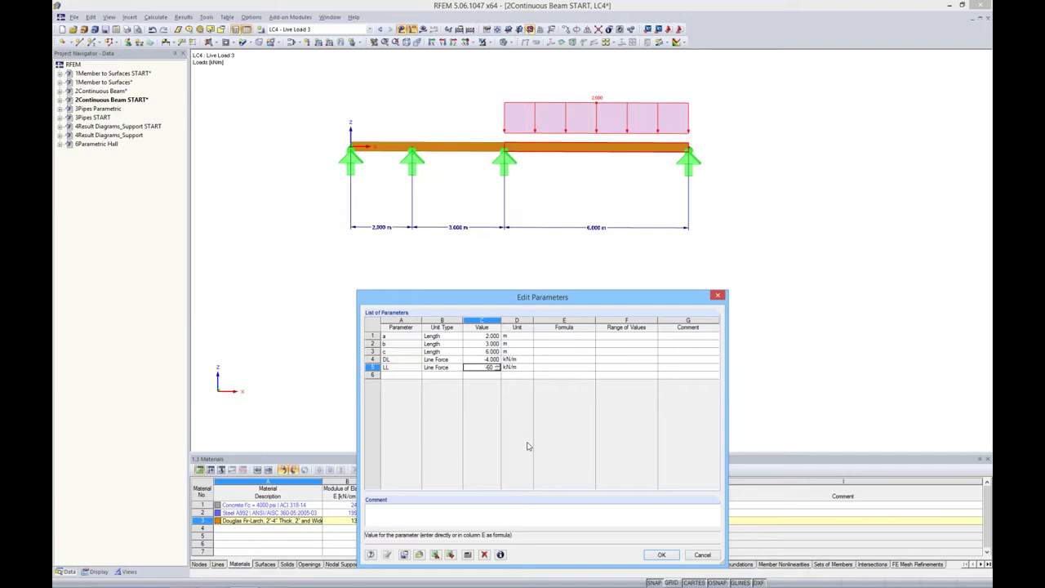
{"action": "key", "text": "Return"}
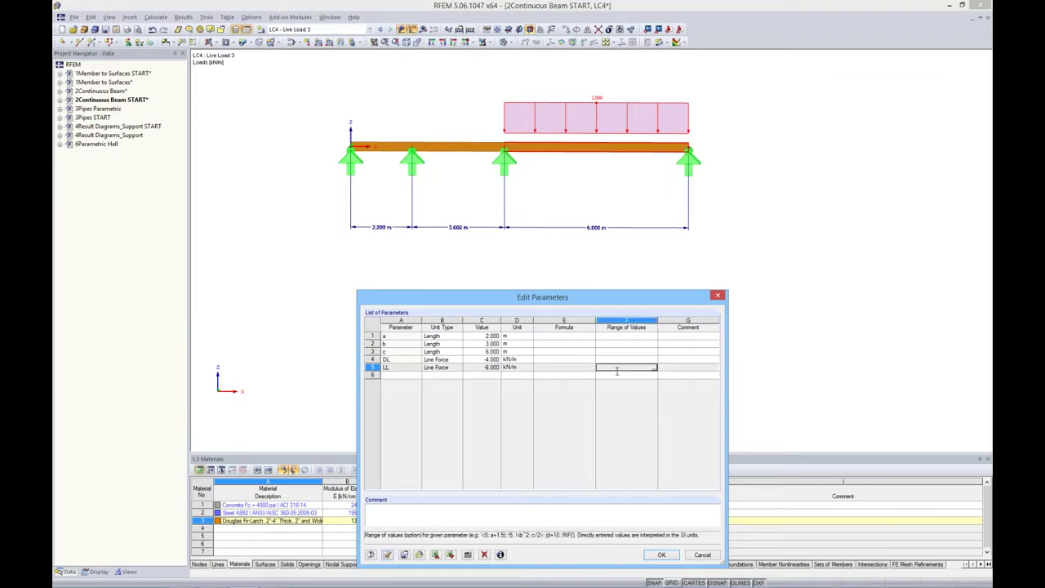
{"action": "key", "text": "Return"}
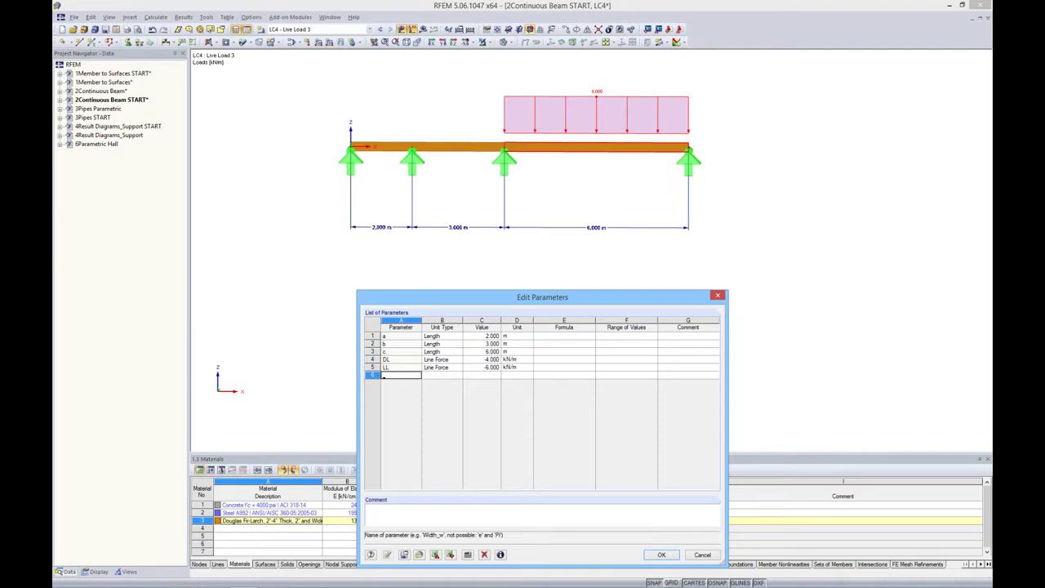
{"action": "left_click", "coordinate": [661, 554]}
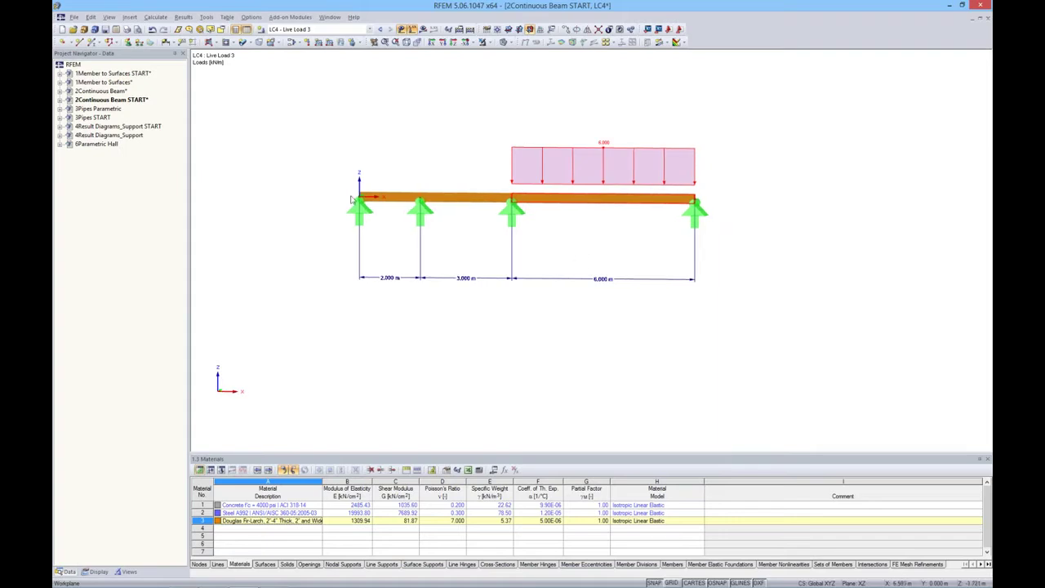
- Open 3Pipes Parametric, frame the pipe joint frontally and show its parameter list
{"action": "double_click", "coordinate": [90, 109]}
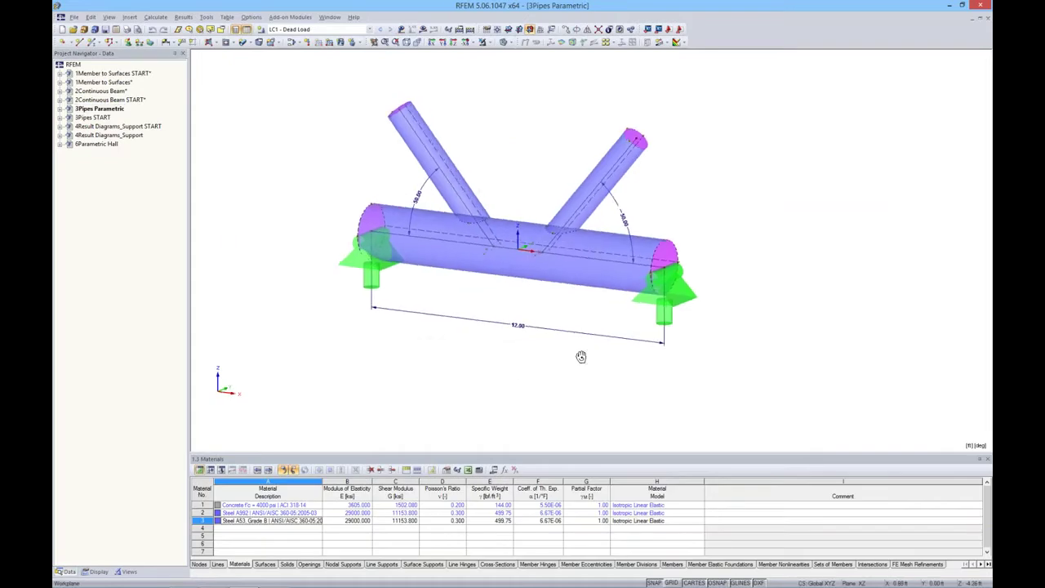
{"action": "middle_click_drag", "start_coordinate": [580, 354], "coordinate": [639, 354], "text": "ctrl"}
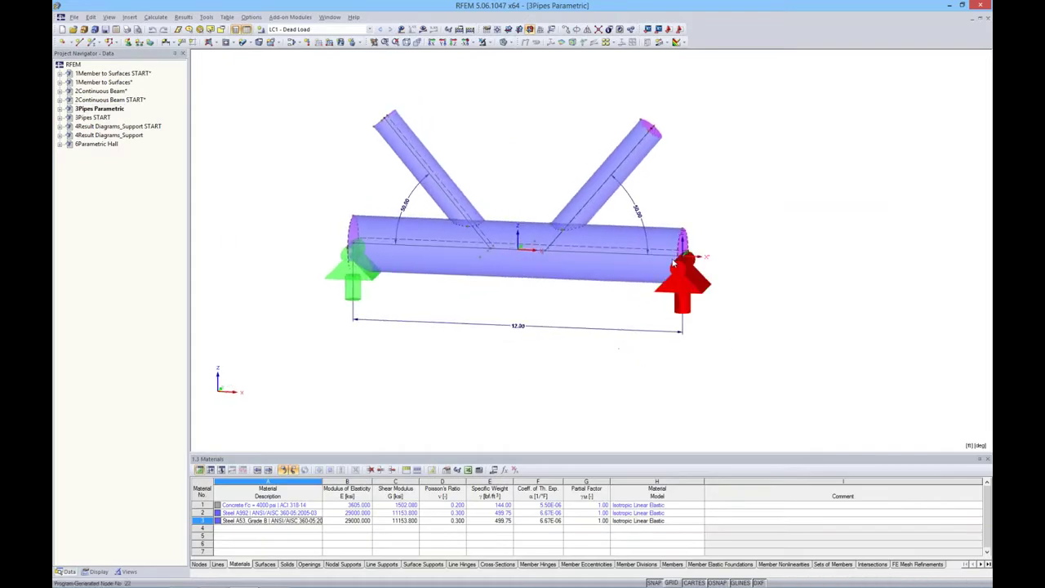
{"action": "middle_click_drag", "start_coordinate": [734, 200], "coordinate": [758, 206]}
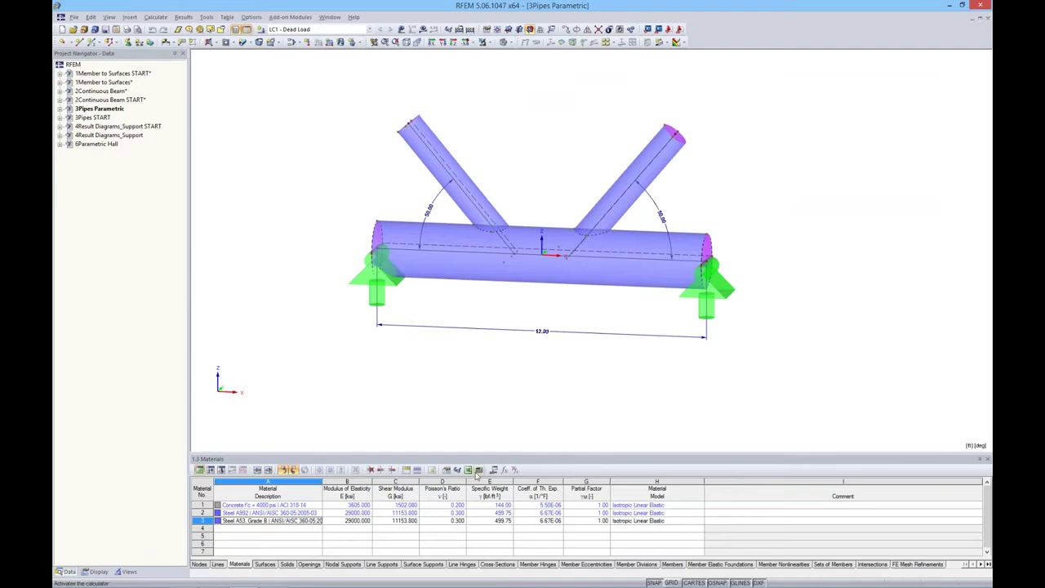
{"action": "middle_click_drag", "start_coordinate": [564, 385], "coordinate": [608, 340]}
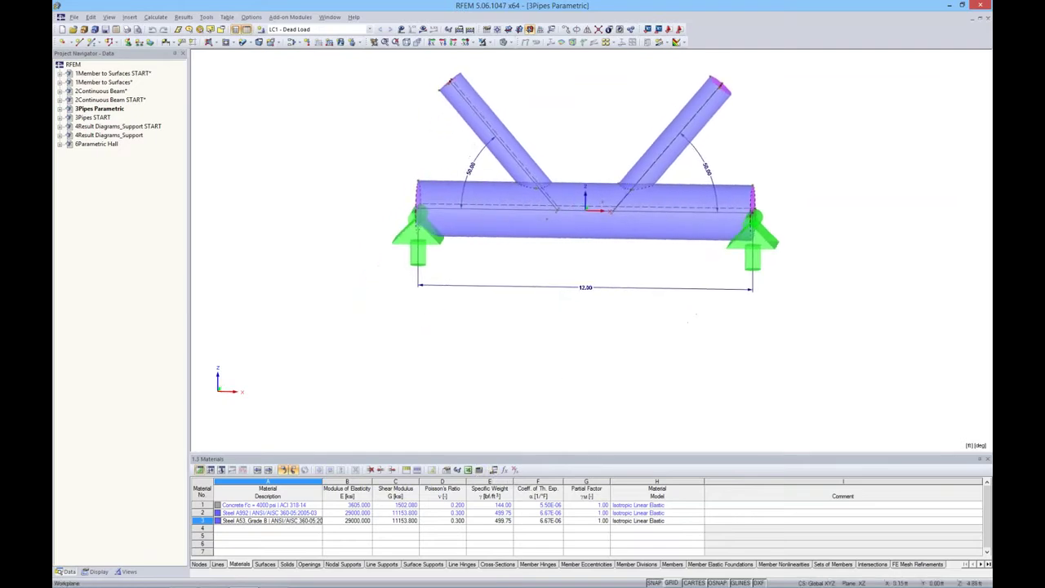
{"action": "left_click", "coordinate": [493, 469]}
{"action": "left_click_drag", "start_coordinate": [571, 297], "coordinate": [594, 305]}
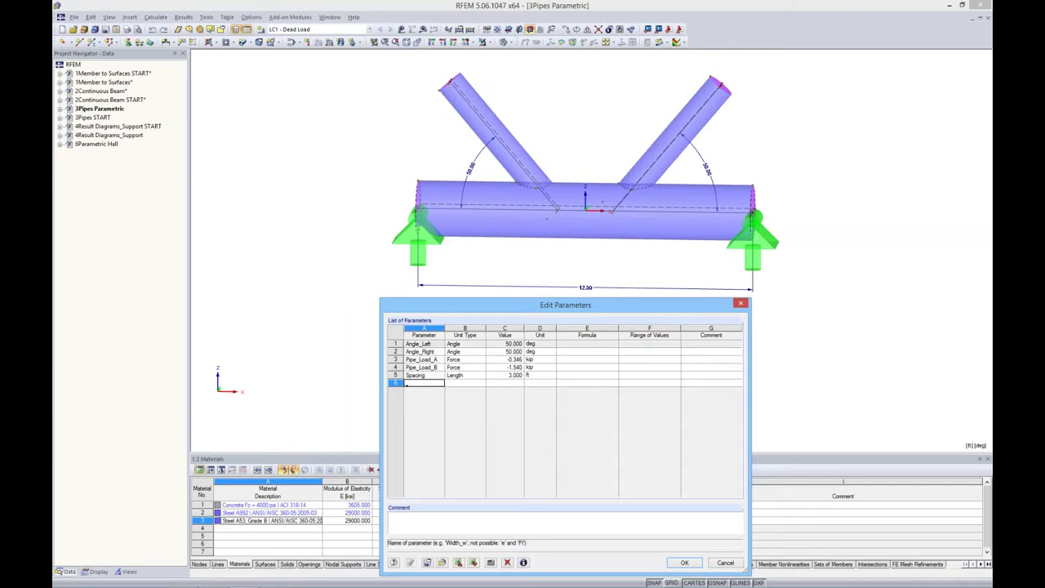
- Change Angle_Left to 30 degrees and apply it so the left pipe regenerates
{"action": "left_click", "coordinate": [499, 343]}
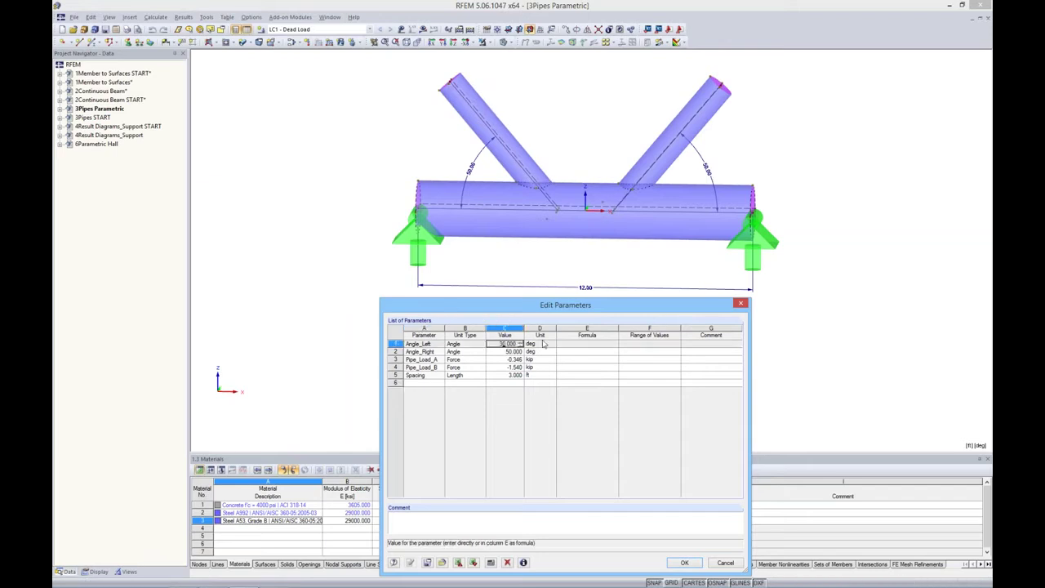
{"action": "key", "text": "Return"}
{"action": "left_click", "coordinate": [649, 359]}
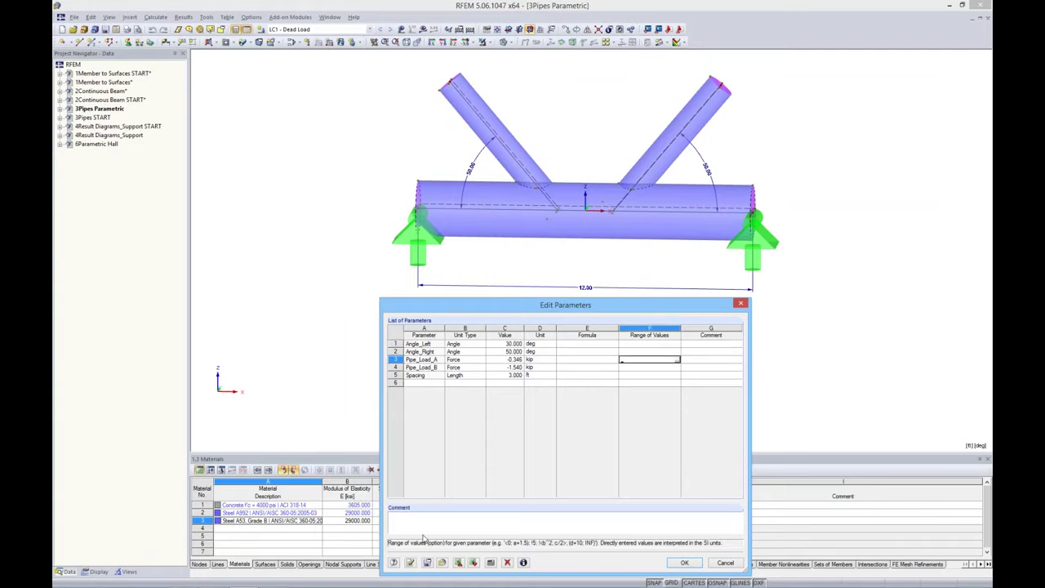
{"action": "left_click", "coordinate": [410, 566]}
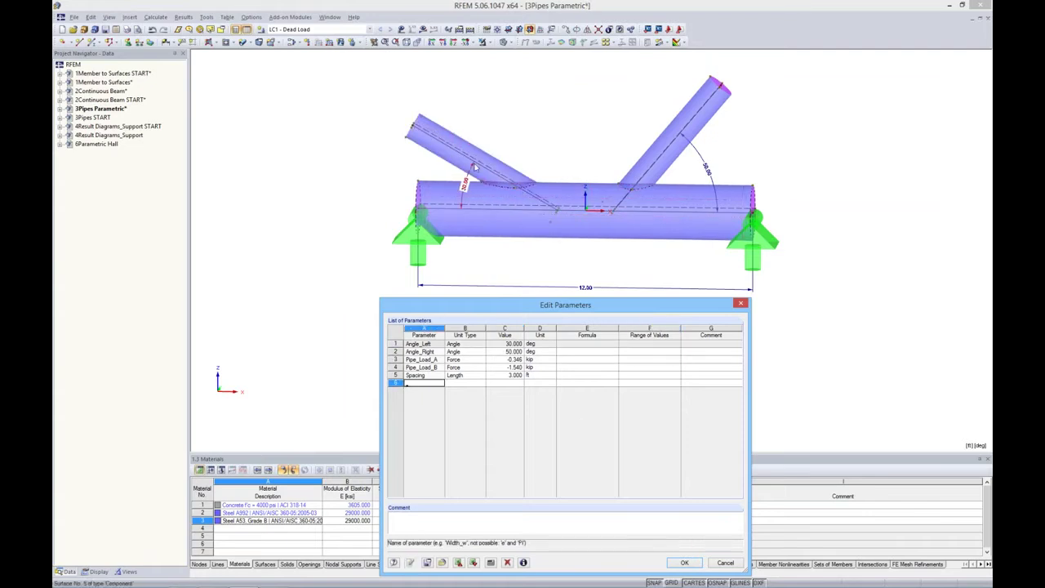
{"action": "scroll", "coordinate": [464, 184], "scroll_direction": "up", "scroll_amount": 2}
{"action": "scroll", "coordinate": [464, 184], "scroll_direction": "up", "scroll_amount": 2}
{"action": "scroll", "coordinate": [464, 184], "scroll_direction": "down", "scroll_amount": 2}
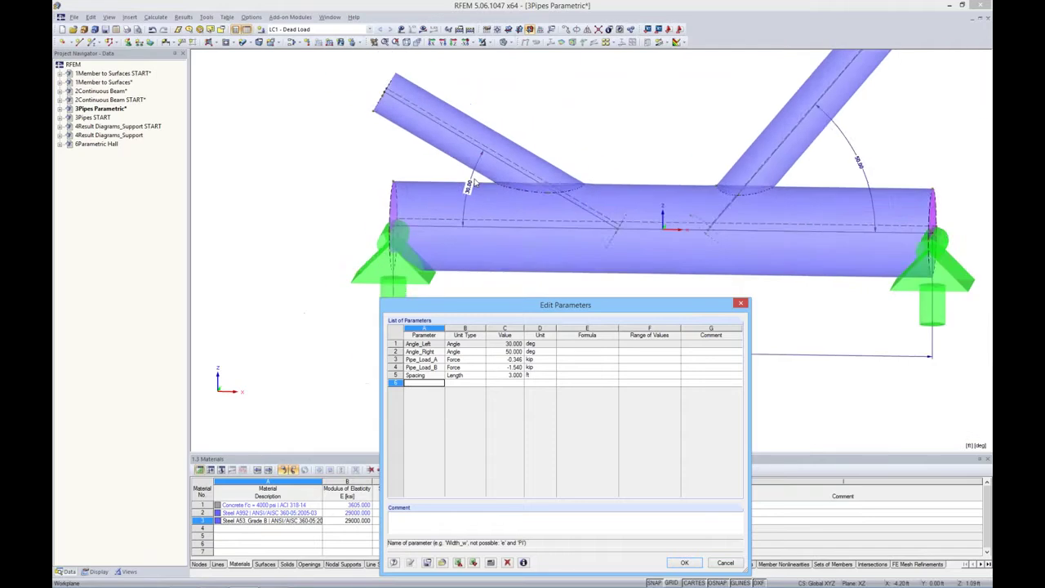
{"action": "scroll", "coordinate": [464, 183], "scroll_direction": "down", "scroll_amount": 1}
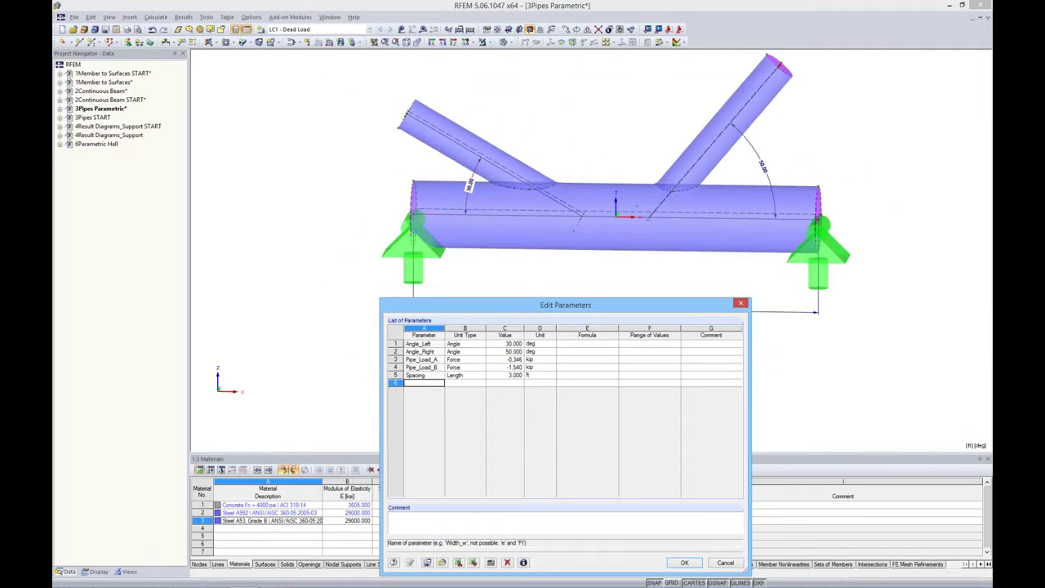
{"action": "left_click", "coordinate": [739, 303]}
- Set Angle_Right to 70 degrees and regenerate the 3-pipe model
{"action": "middle_click_drag", "start_coordinate": [697, 275], "coordinate": [626, 235], "text": "ctrl"}
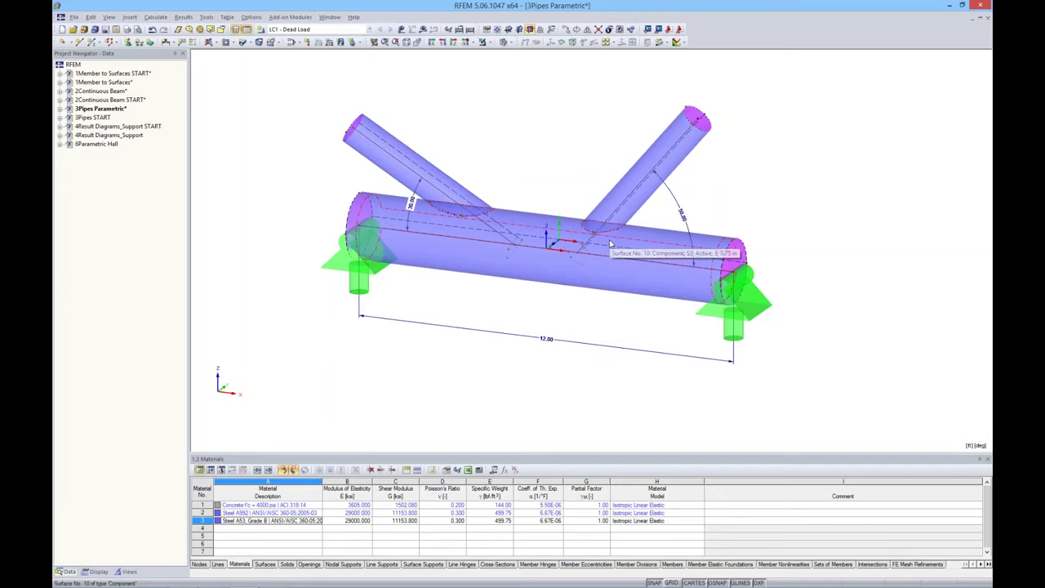
{"action": "scroll", "coordinate": [580, 230], "scroll_direction": "up", "scroll_amount": 2}
{"action": "scroll", "coordinate": [579, 231], "scroll_direction": "up", "scroll_amount": 2}
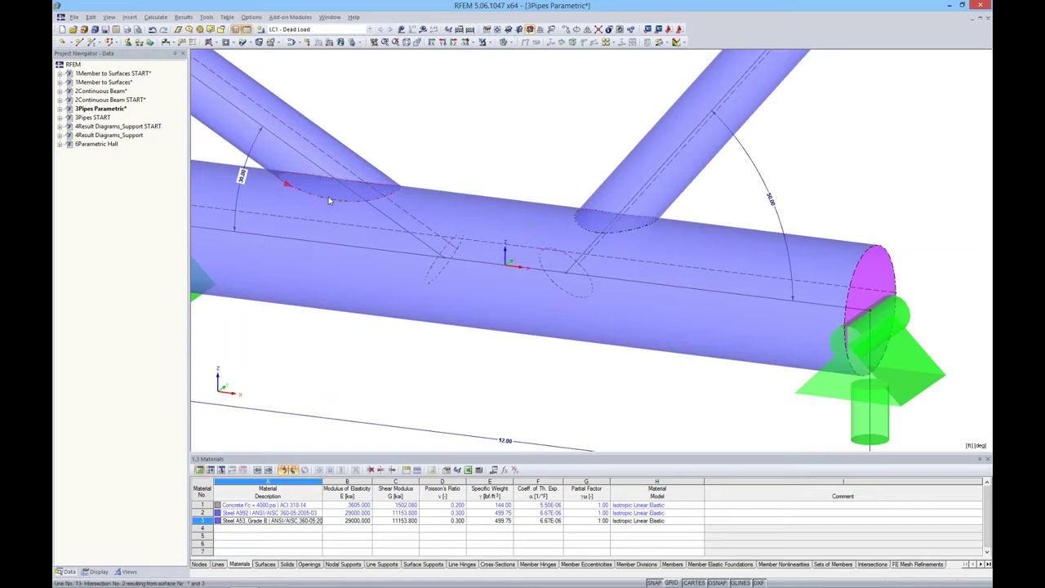
{"action": "middle_click_drag", "start_coordinate": [379, 207], "coordinate": [424, 204]}
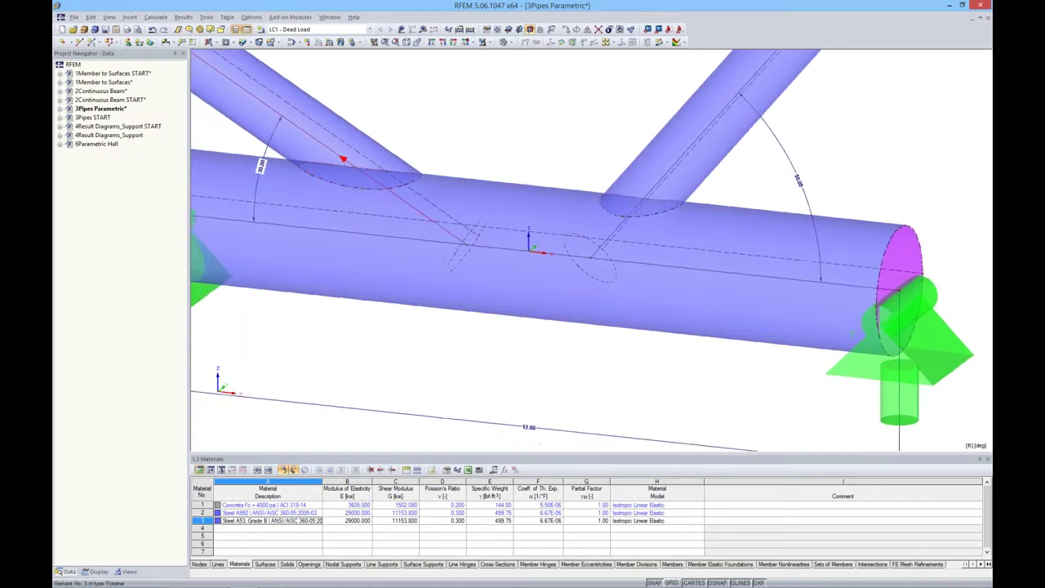
{"action": "scroll", "coordinate": [456, 157], "scroll_direction": "down", "scroll_amount": 3}
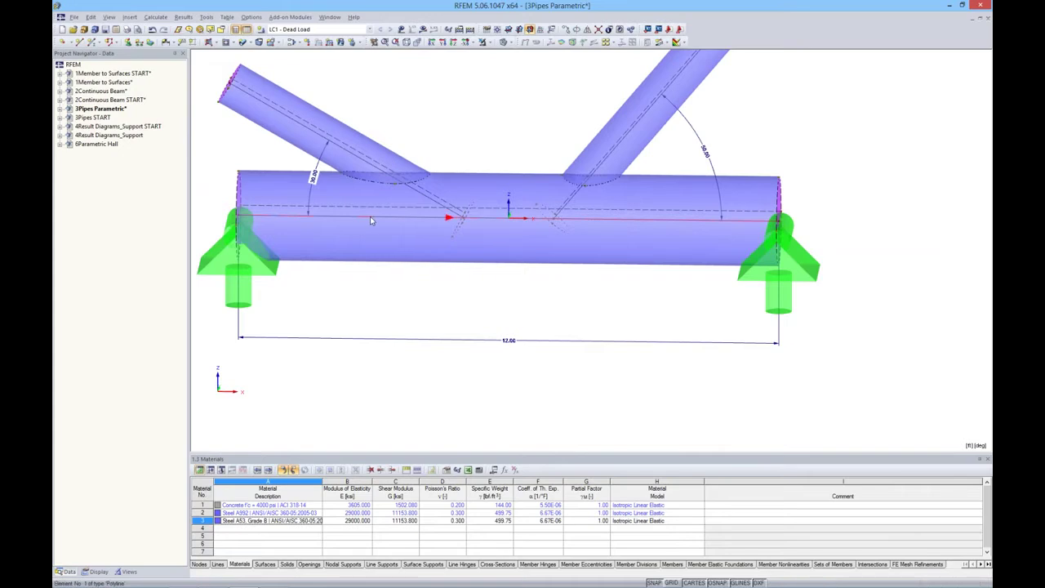
{"action": "left_click", "coordinate": [369, 216]}
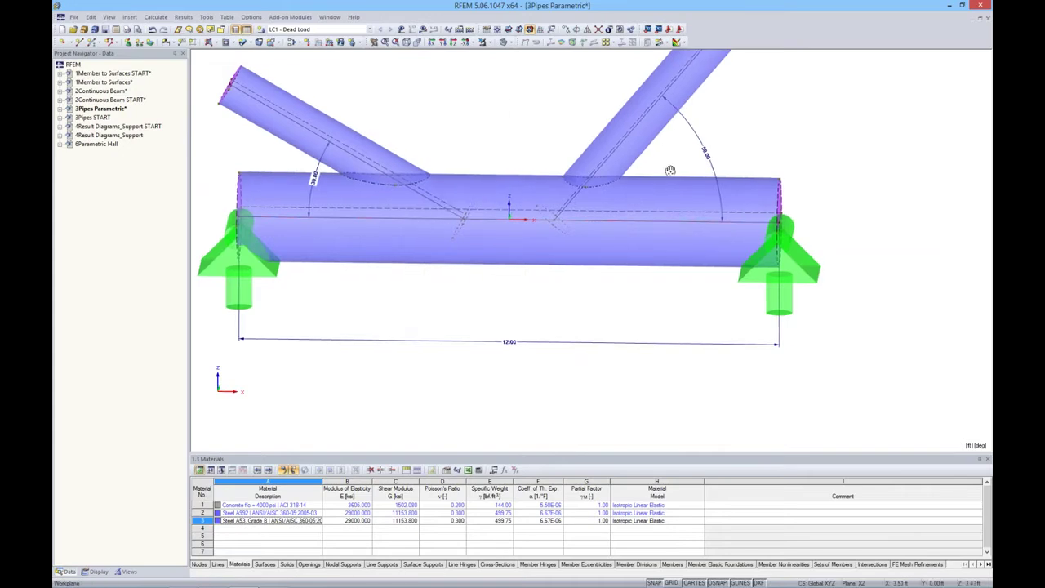
{"action": "middle_click_drag", "start_coordinate": [668, 167], "coordinate": [698, 204]}
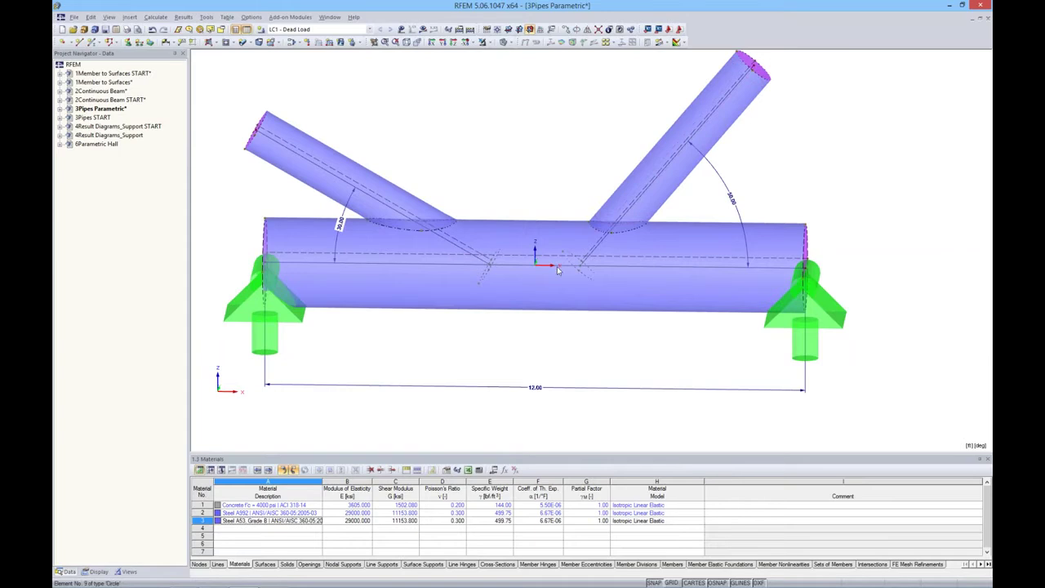
{"action": "left_click", "coordinate": [492, 468]}
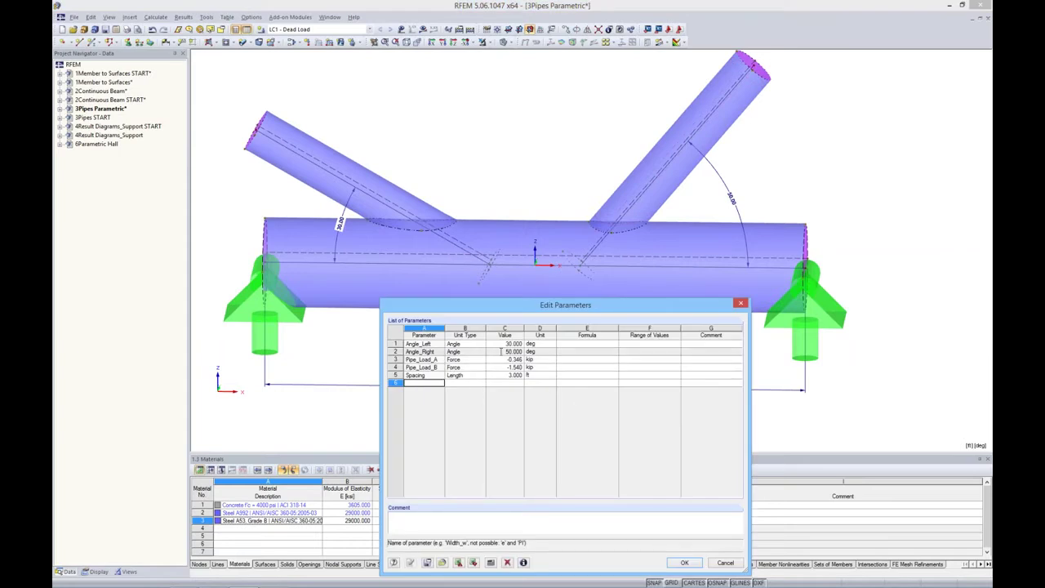
{"action": "left_click", "coordinate": [502, 351]}
{"action": "type", "text": "70.000"}
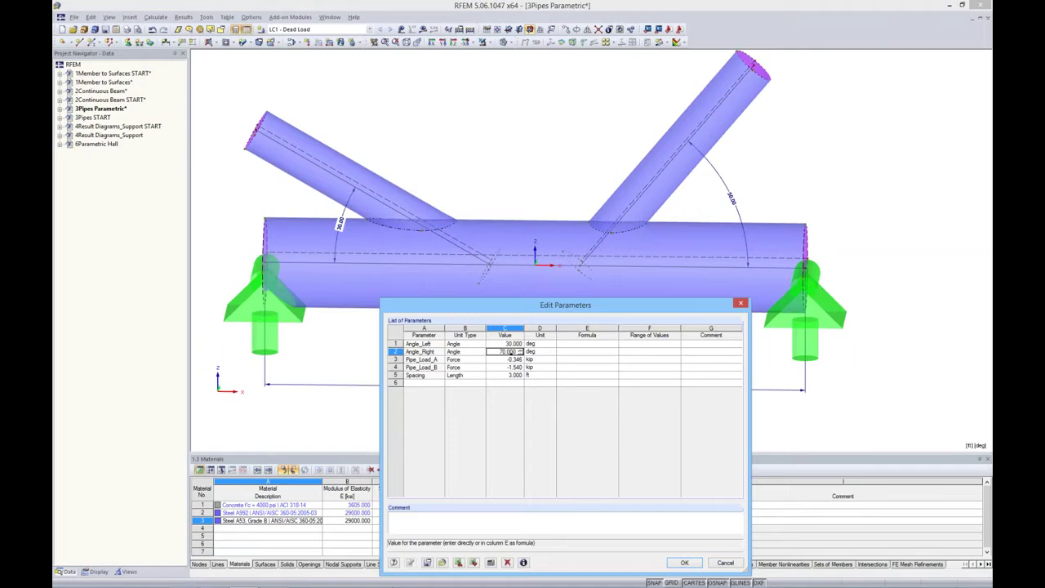
{"action": "left_click", "coordinate": [648, 351]}
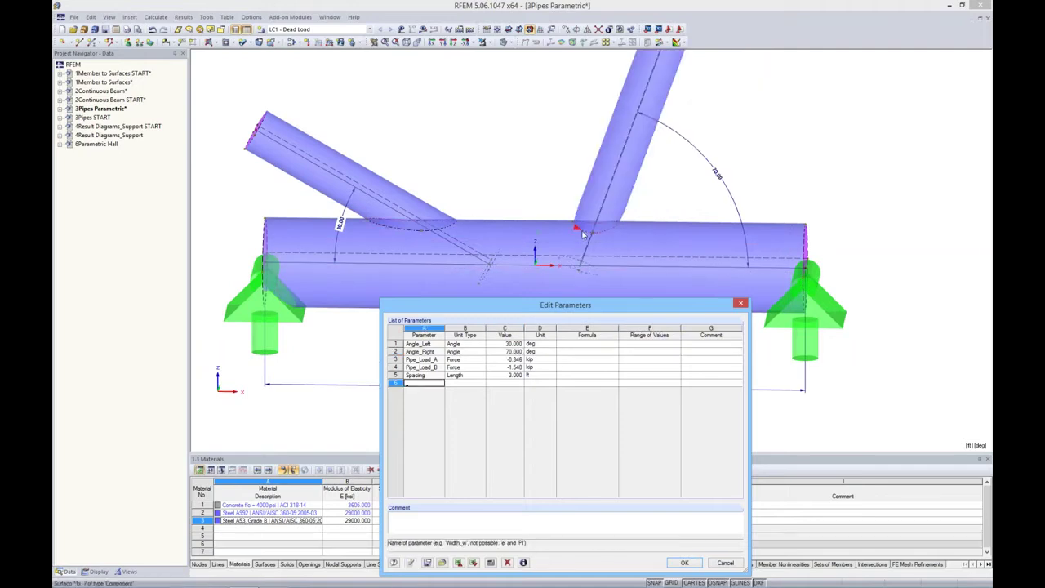
{"action": "left_click", "coordinate": [732, 564]}
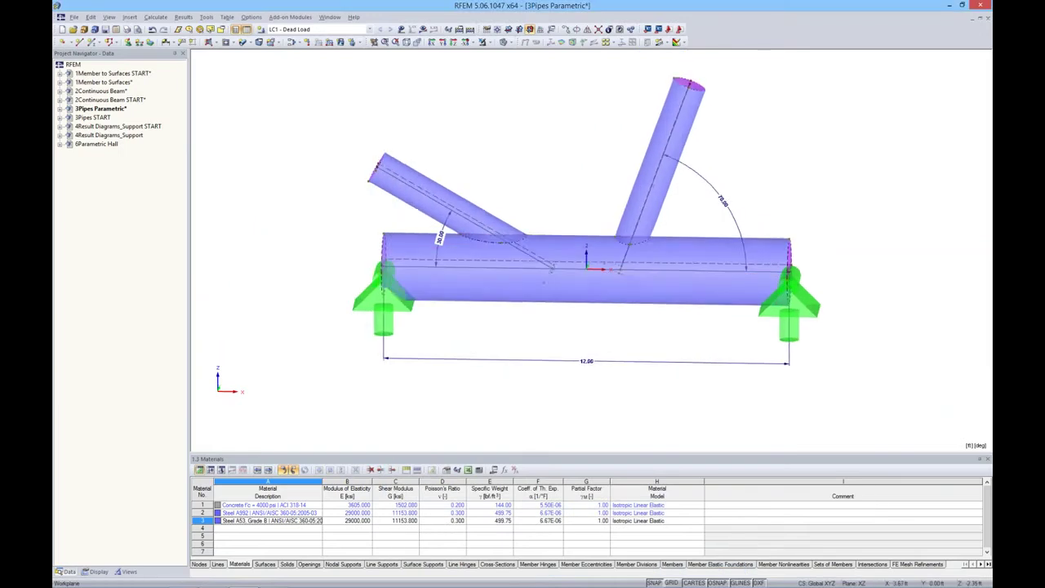
{"action": "left_click", "coordinate": [719, 298]}
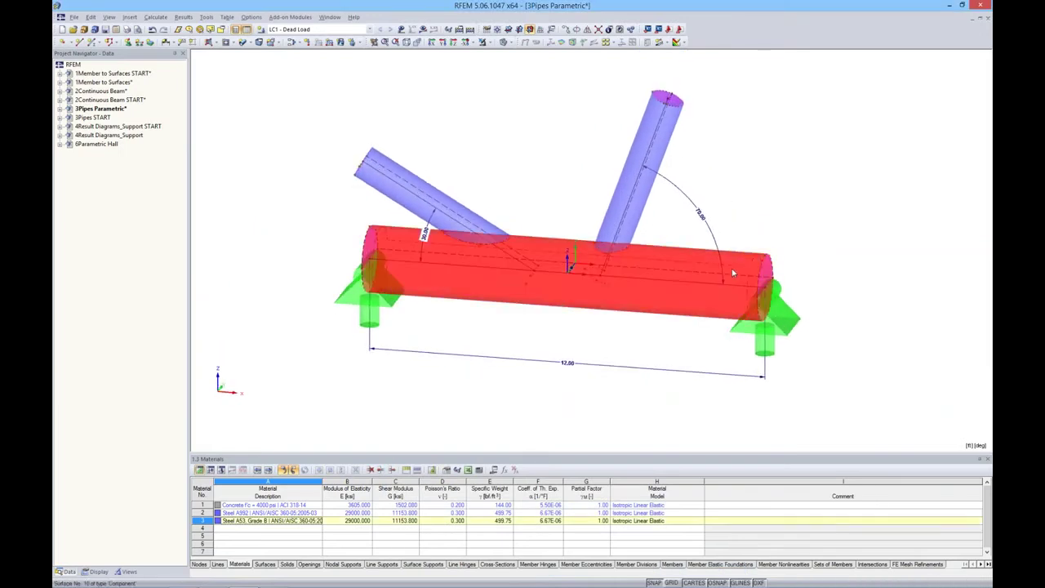
- Set the main pipe's parent surface radius to 2 ft
{"action": "right_click", "coordinate": [736, 267]}
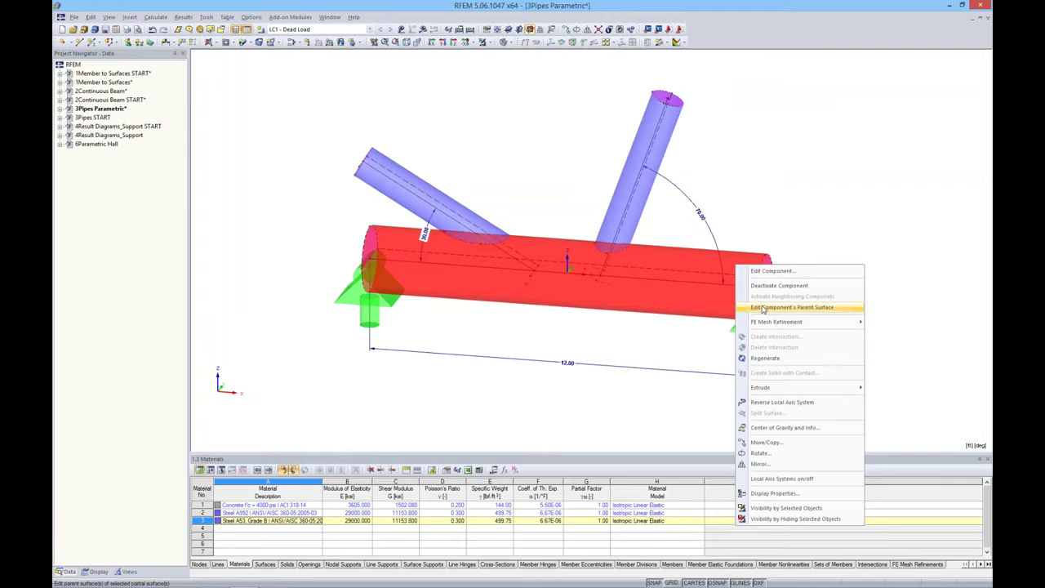
{"action": "left_click", "coordinate": [762, 308]}
{"action": "left_click_drag", "start_coordinate": [565, 172], "coordinate": [589, 294]}
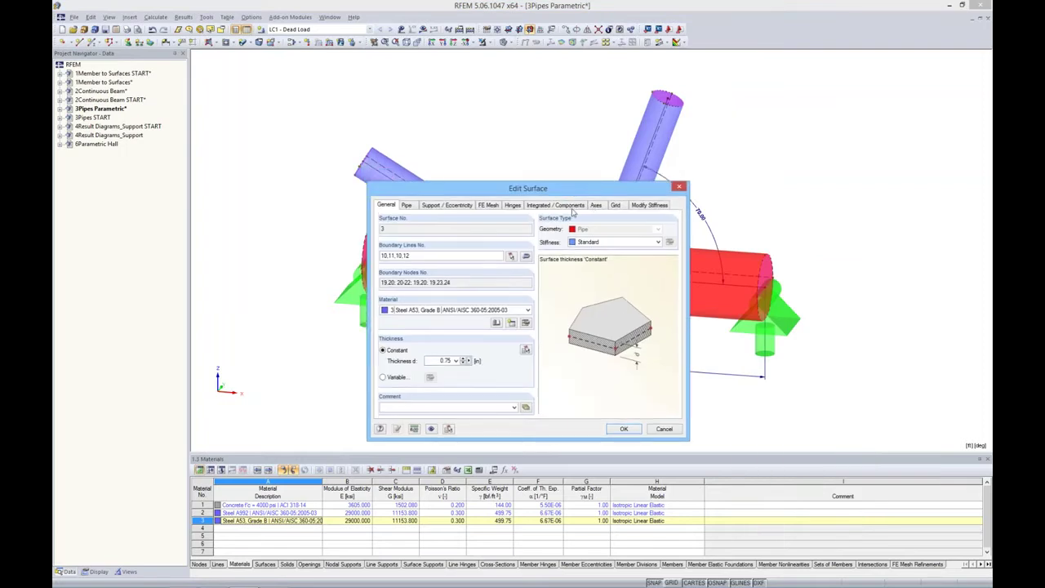
{"action": "left_click", "coordinate": [423, 310]}
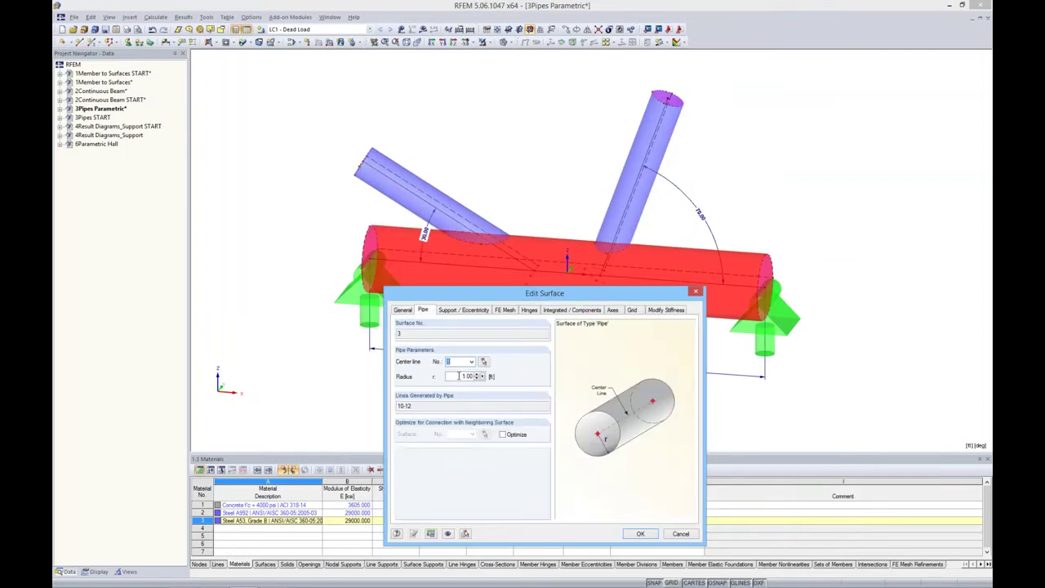
{"action": "double_click", "coordinate": [458, 376]}
{"action": "type", "text": "2"}
{"action": "left_click", "coordinate": [641, 534]}
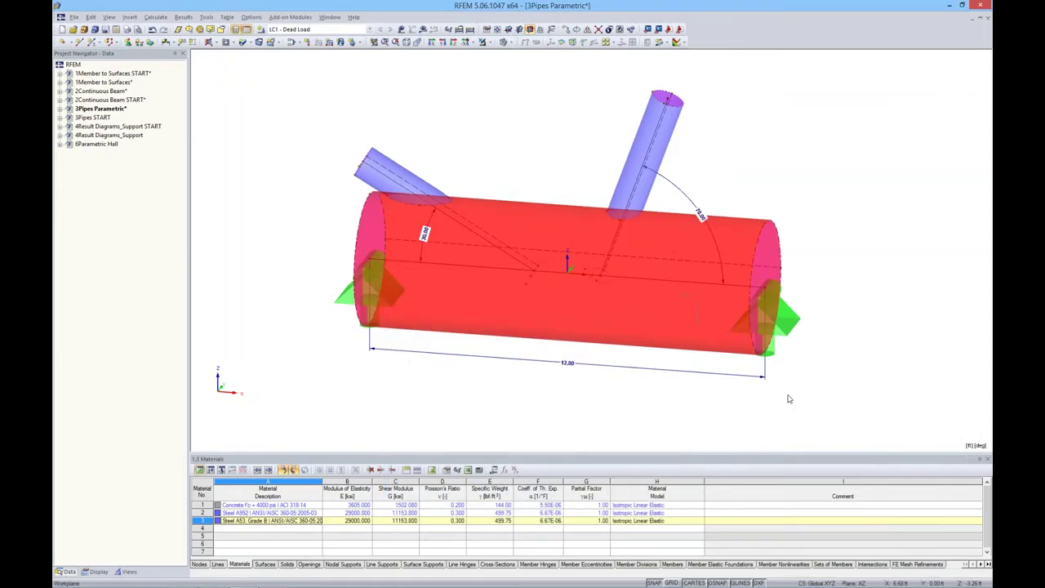
{"action": "scroll", "coordinate": [417, 190], "scroll_direction": "up", "scroll_amount": 2}
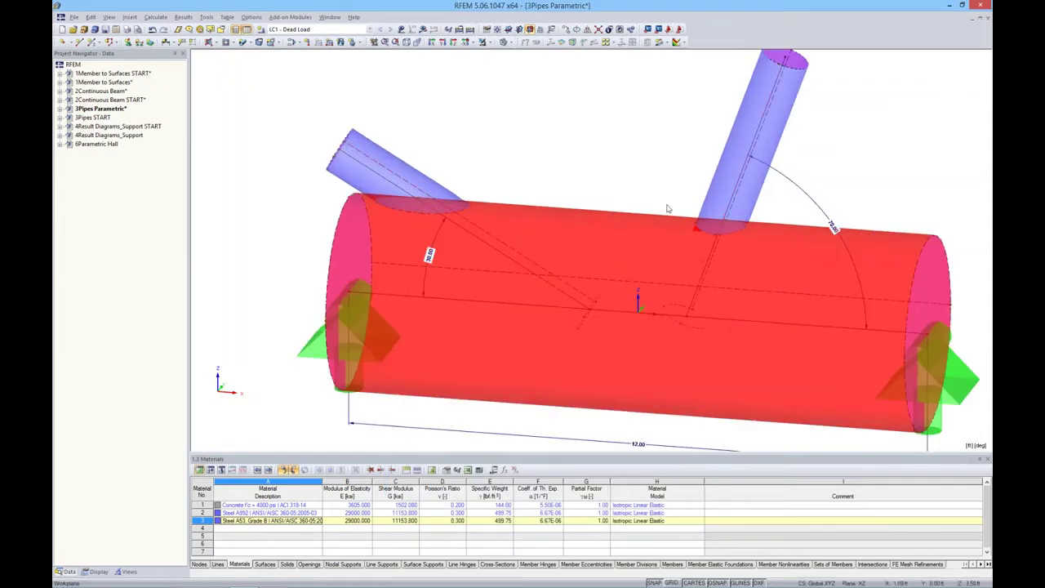
{"action": "left_click", "coordinate": [879, 156]}
- Enter 6 as the right branch pipe's surface radius to thicken it
{"action": "mouse_move", "coordinate": [714, 224]}
{"action": "middle_mouse_down", "text": "ctrl"}
{"action": "mouse_move", "coordinate": [790, 237]}
{"action": "mouse_move", "coordinate": [689, 150]}
{"action": "middle_mouse_up", "text": "ctrl"}
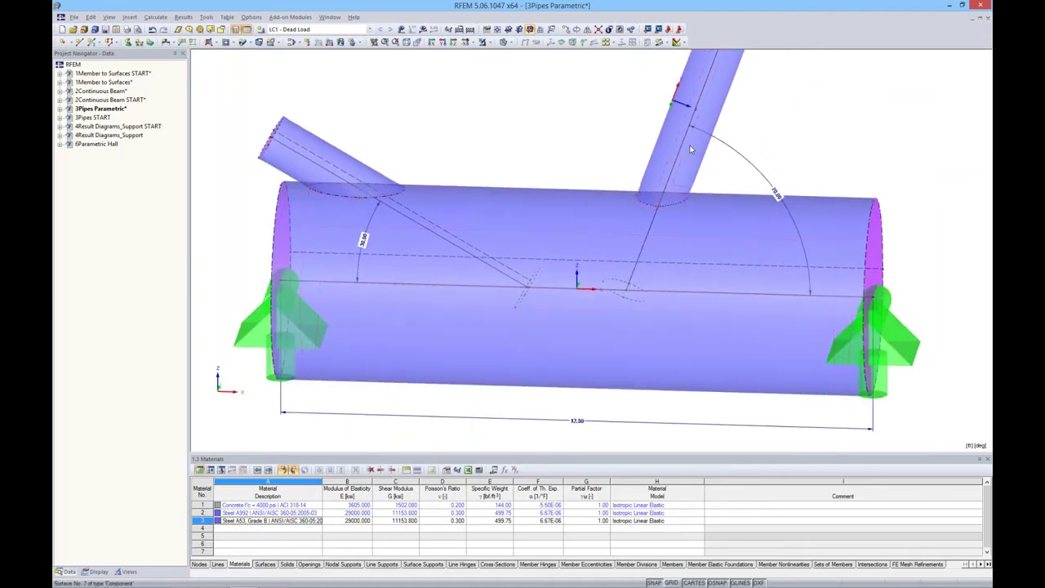
{"action": "right_click", "coordinate": [689, 149]}
{"action": "left_click", "coordinate": [719, 189]}
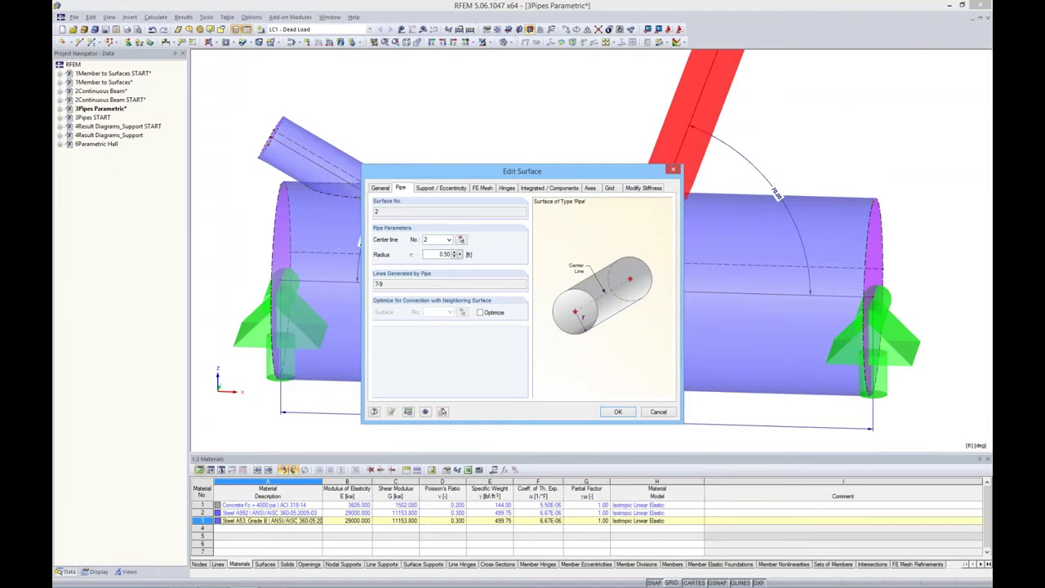
{"action": "type", "text": "6"}
{"action": "left_click", "coordinate": [618, 411]}
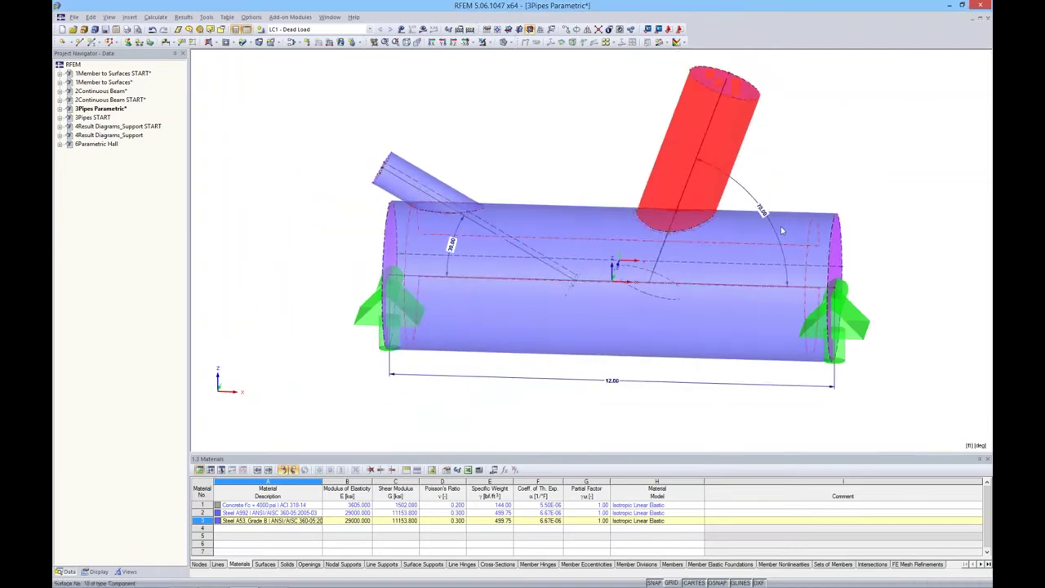
- Open the 3Pipes START model from the Project Navigator
{"action": "mouse_move", "coordinate": [781, 231]}
{"action": "middle_mouse_down", "text": "ctrl"}
{"action": "mouse_move", "coordinate": [473, 161]}
{"action": "mouse_move", "coordinate": [404, 217]}
{"action": "middle_mouse_up", "text": "ctrl"}
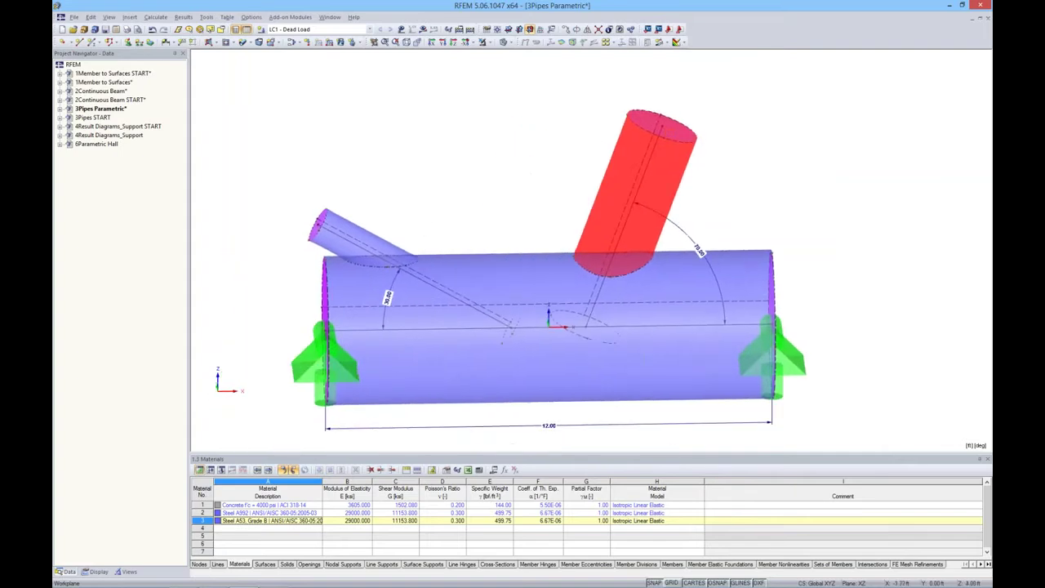
{"action": "middle_click_drag", "start_coordinate": [479, 189], "coordinate": [504, 163]}
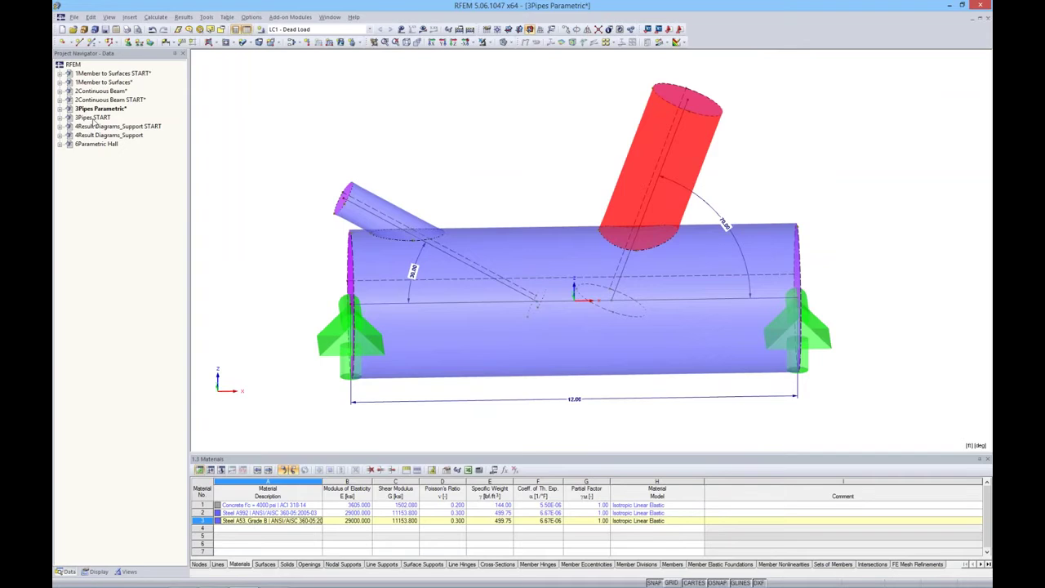
{"action": "double_click", "coordinate": [93, 118]}
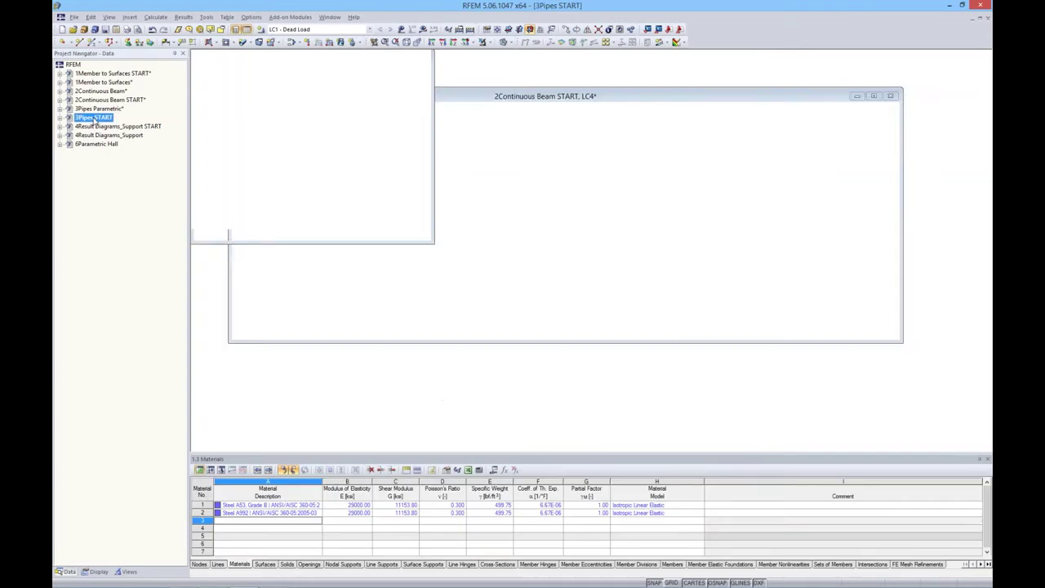
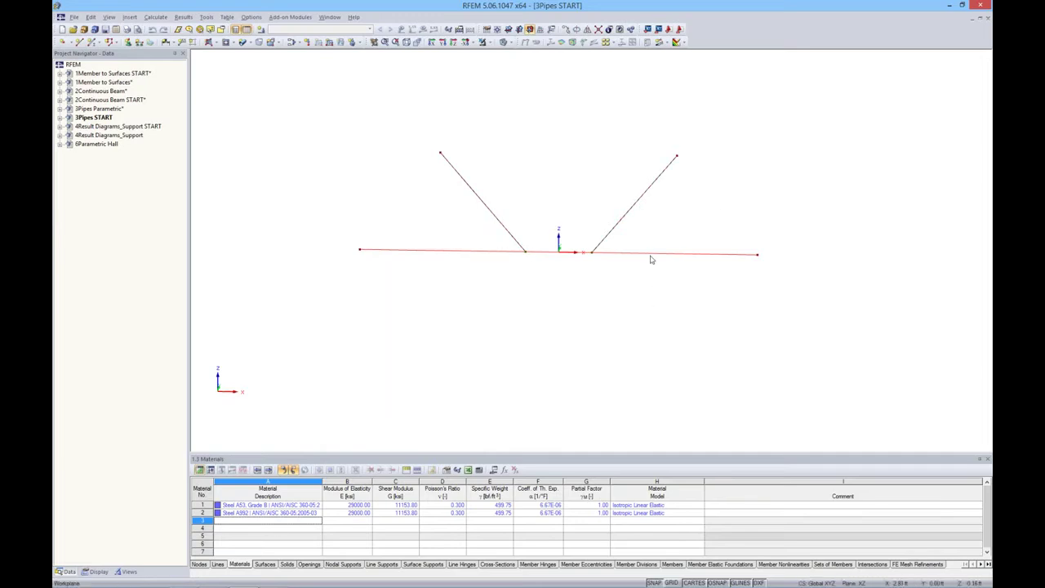
- Start a new pipe surface with Steel A53, Grade B imported from favourites, 6 in thick
{"action": "left_click", "coordinate": [248, 42]}
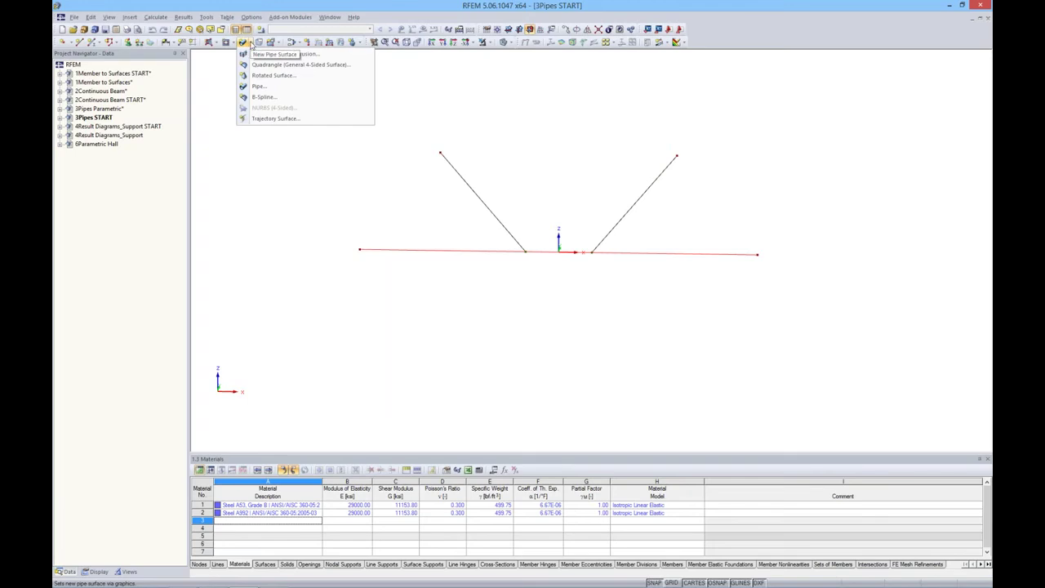
{"action": "left_click", "coordinate": [259, 88]}
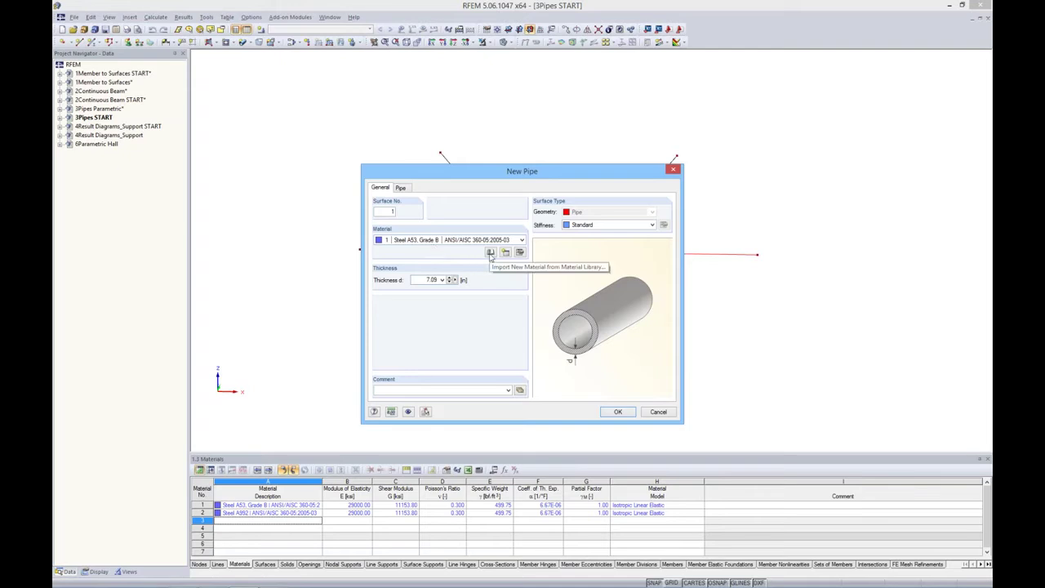
{"action": "left_click", "coordinate": [490, 253]}
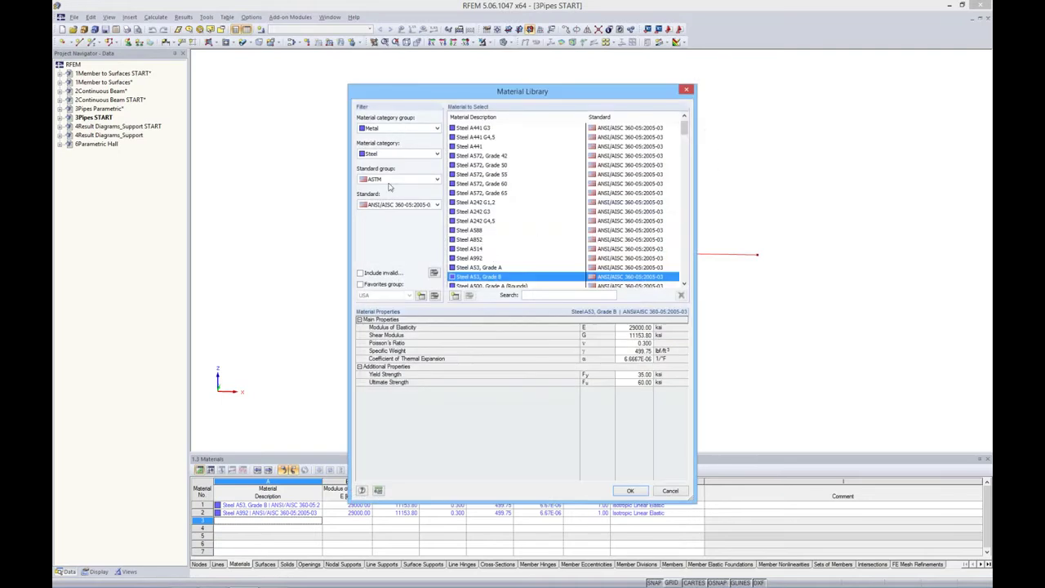
{"action": "left_click_drag", "start_coordinate": [684, 128], "coordinate": [683, 276]}
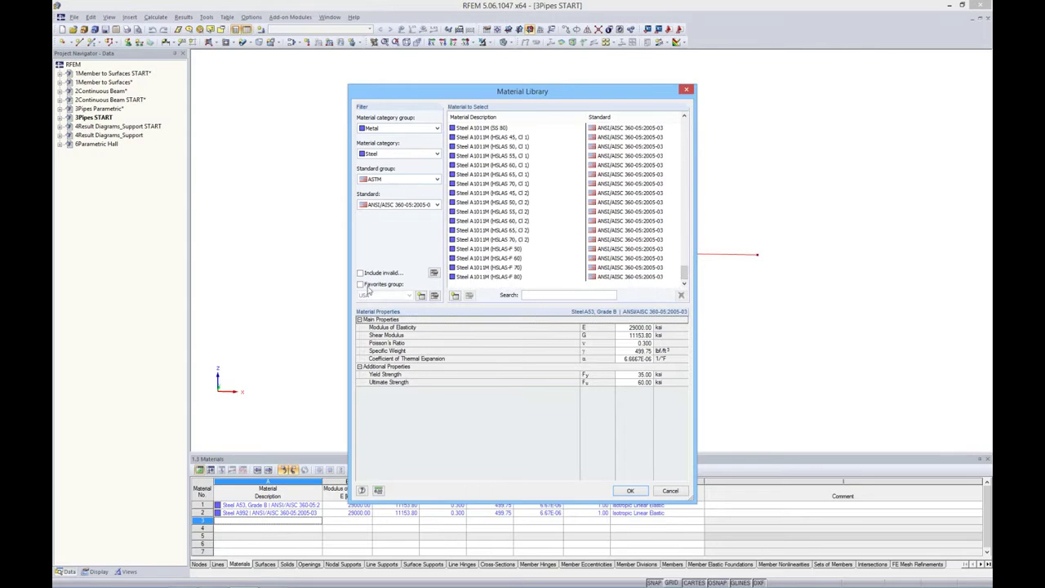
{"action": "left_click", "coordinate": [360, 284]}
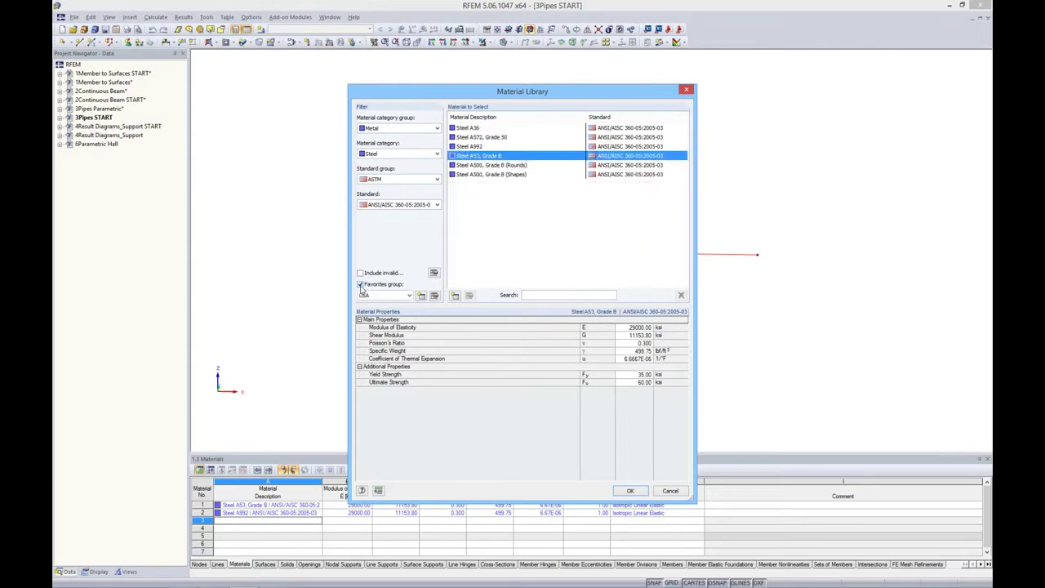
{"action": "double_click", "coordinate": [473, 155]}
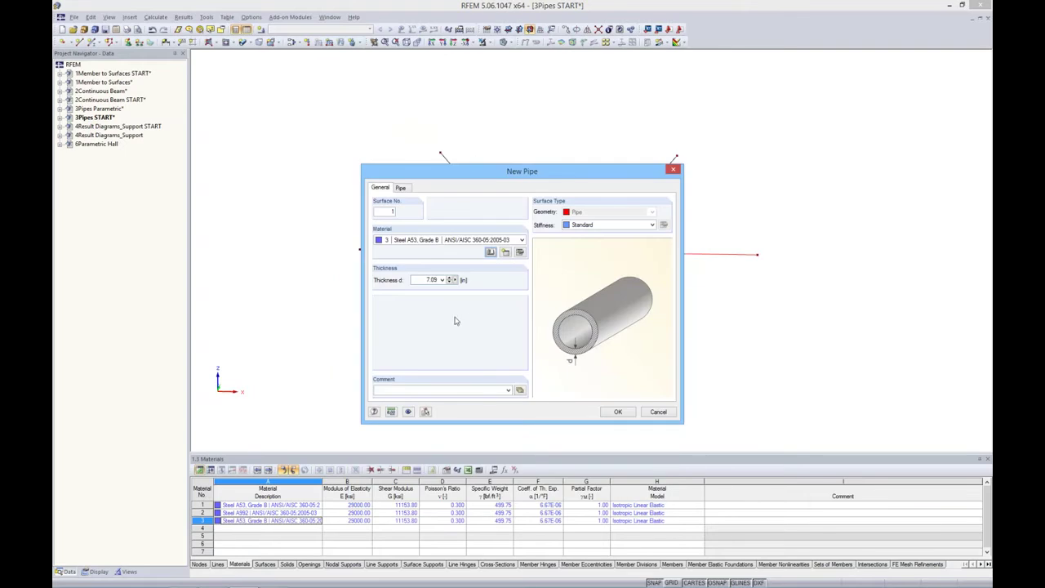
{"action": "double_click", "coordinate": [431, 280]}
{"action": "type", "text": "6"}
- Create the main horizontal pipe around centre line 1 and view it obliquely
{"action": "left_click", "coordinate": [409, 188]}
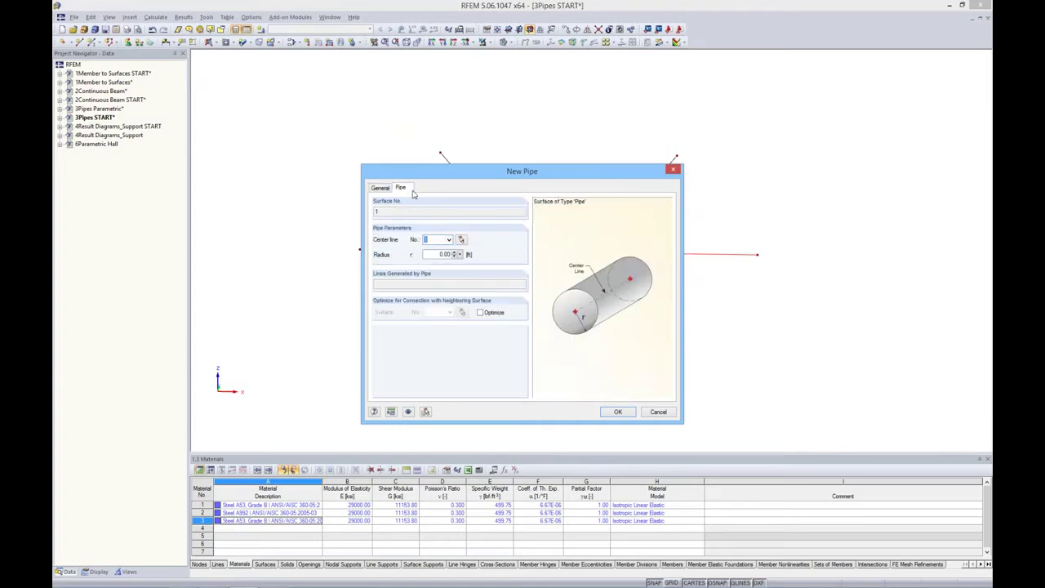
{"action": "key", "text": "Tab"}
{"action": "left_click", "coordinate": [617, 413]}
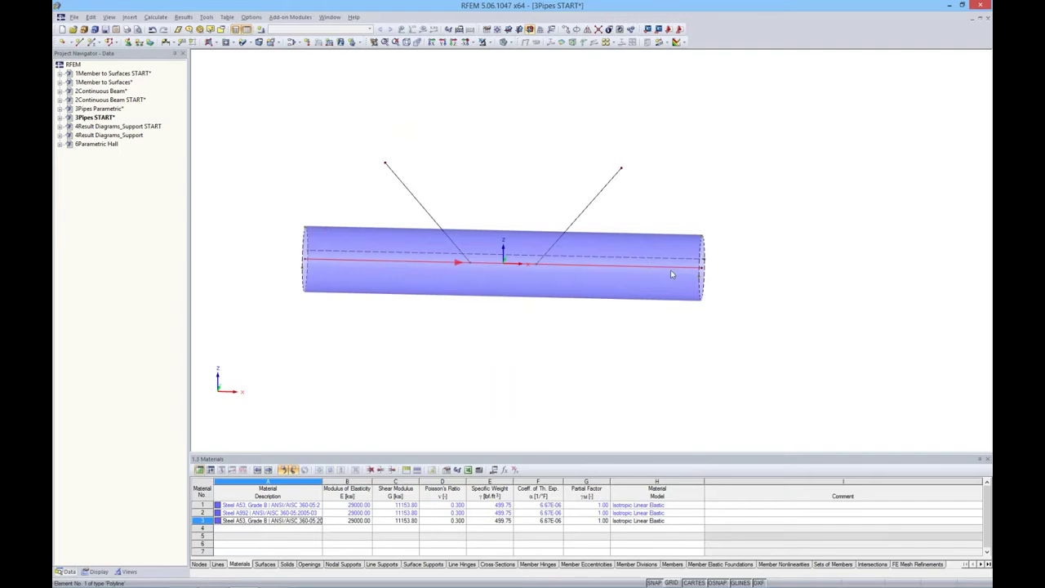
{"action": "mouse_move", "coordinate": [650, 334]}
{"action": "middle_mouse_down", "text": "ctrl"}
{"action": "mouse_move", "coordinate": [572, 247]}
{"action": "mouse_move", "coordinate": [740, 248]}
{"action": "mouse_move", "coordinate": [730, 246]}
{"action": "middle_mouse_up", "text": "ctrl"}
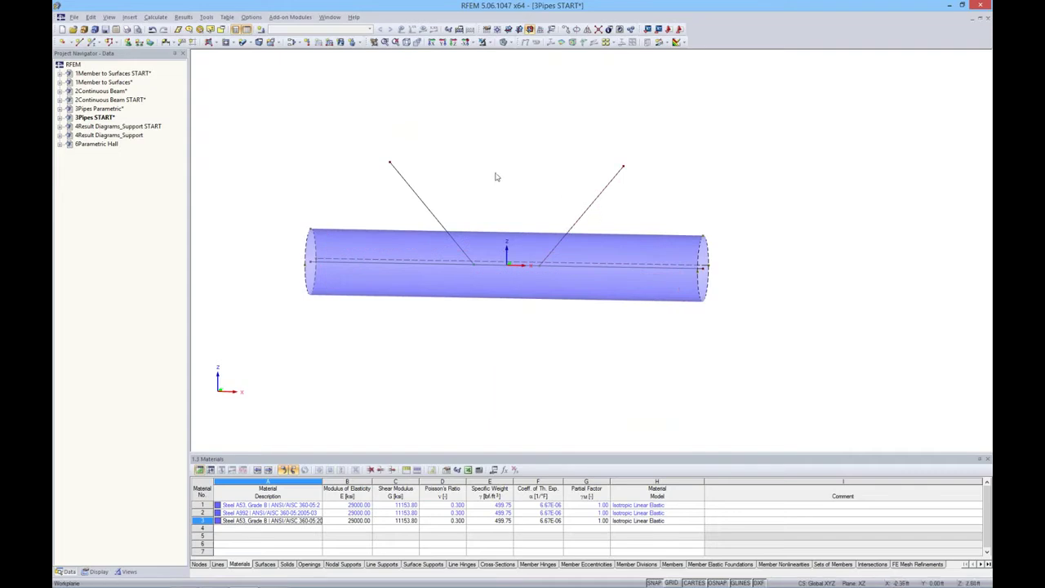
- Set up another pipe surface 0.2 in thick with a new radius
{"action": "left_click", "coordinate": [247, 45]}
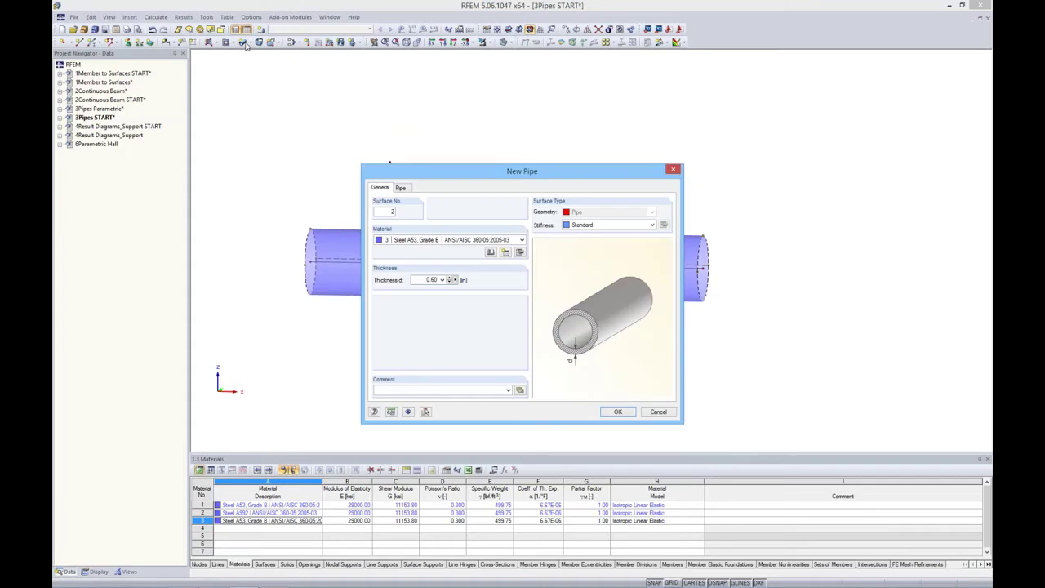
{"action": "left_click", "coordinate": [672, 169]}
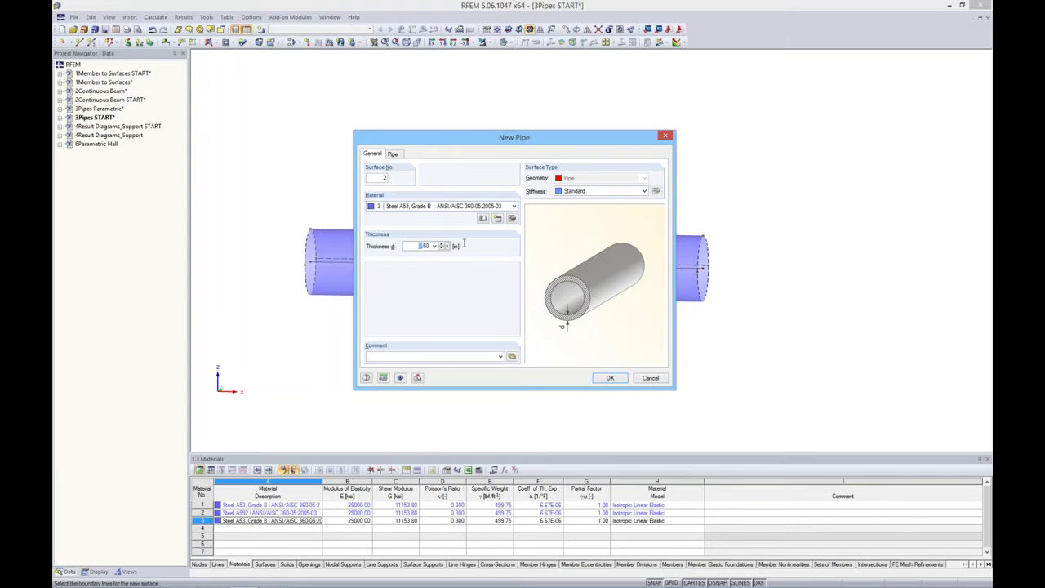
{"action": "left_click", "coordinate": [393, 153]}
{"action": "key", "text": "BackSpace"}
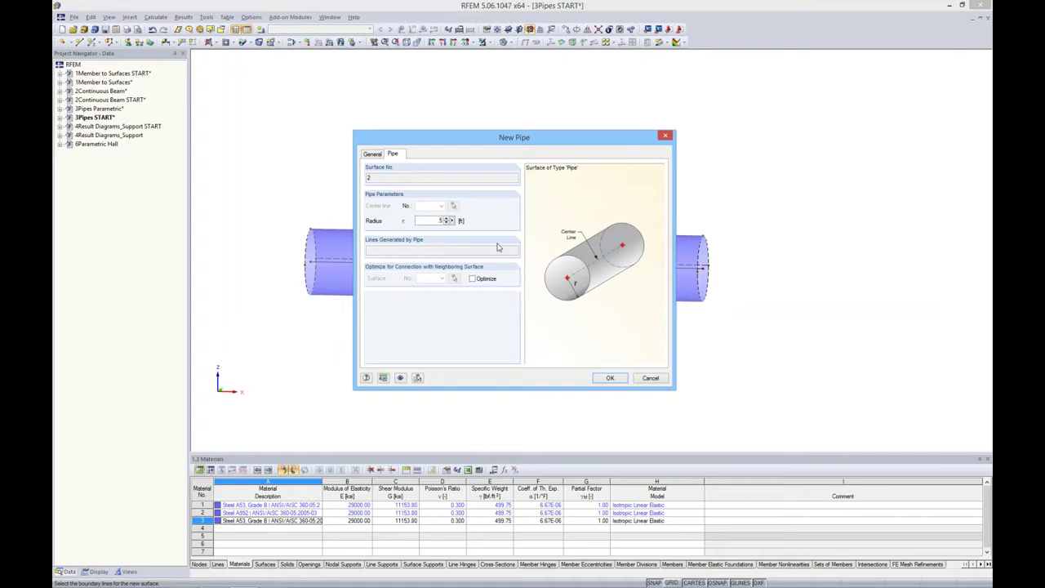
{"action": "left_click", "coordinate": [609, 379]}
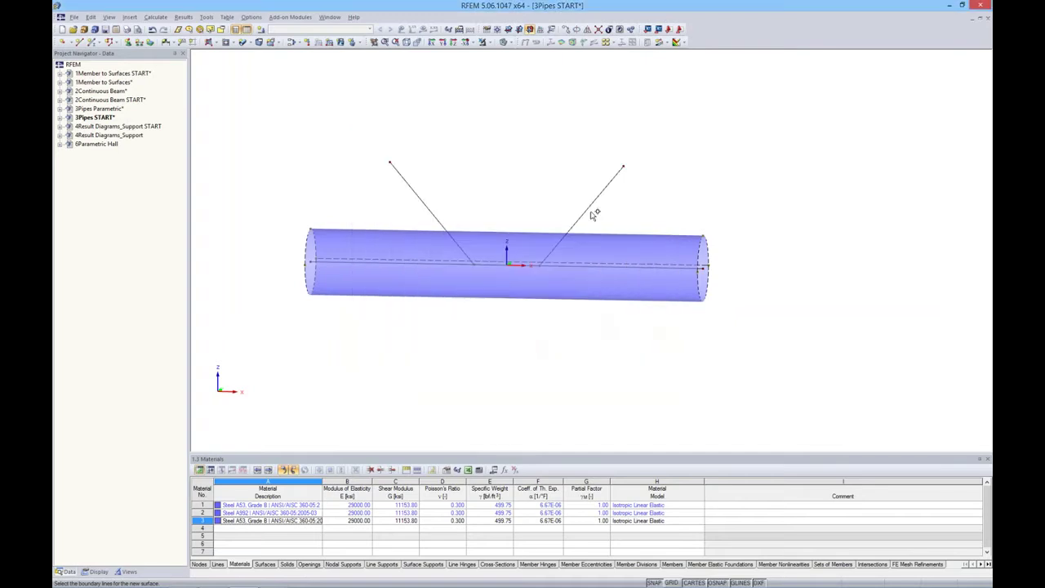
- Create branch pipes along the right and left diagonal lines
{"action": "left_click", "coordinate": [588, 208]}
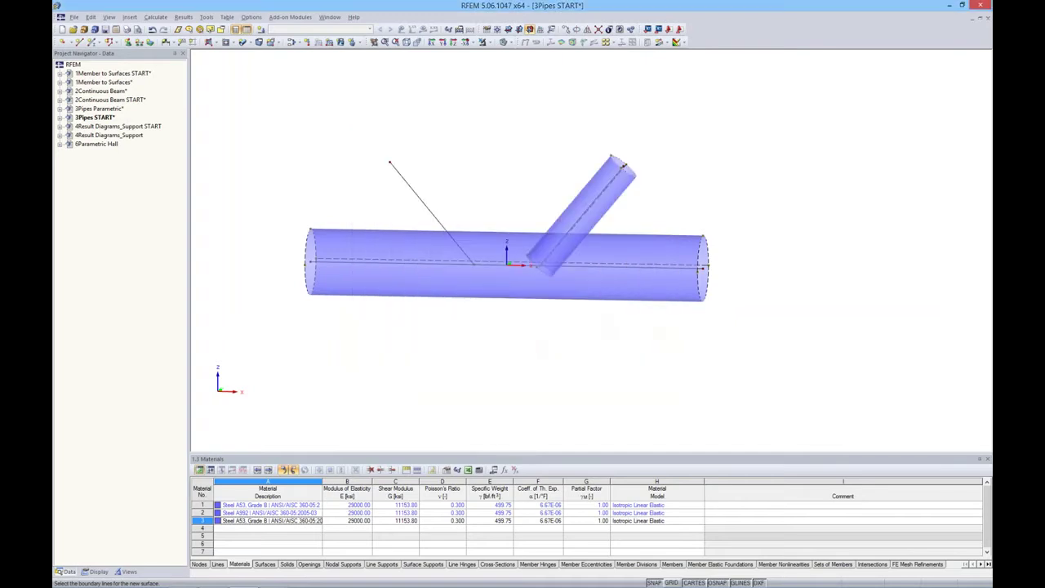
{"action": "left_click", "coordinate": [431, 202]}
{"action": "mouse_move", "coordinate": [553, 166]}
{"action": "middle_mouse_down", "text": "ctrl"}
{"action": "mouse_move", "coordinate": [471, 238]}
{"action": "mouse_move", "coordinate": [544, 182]}
{"action": "middle_mouse_up", "text": "ctrl"}
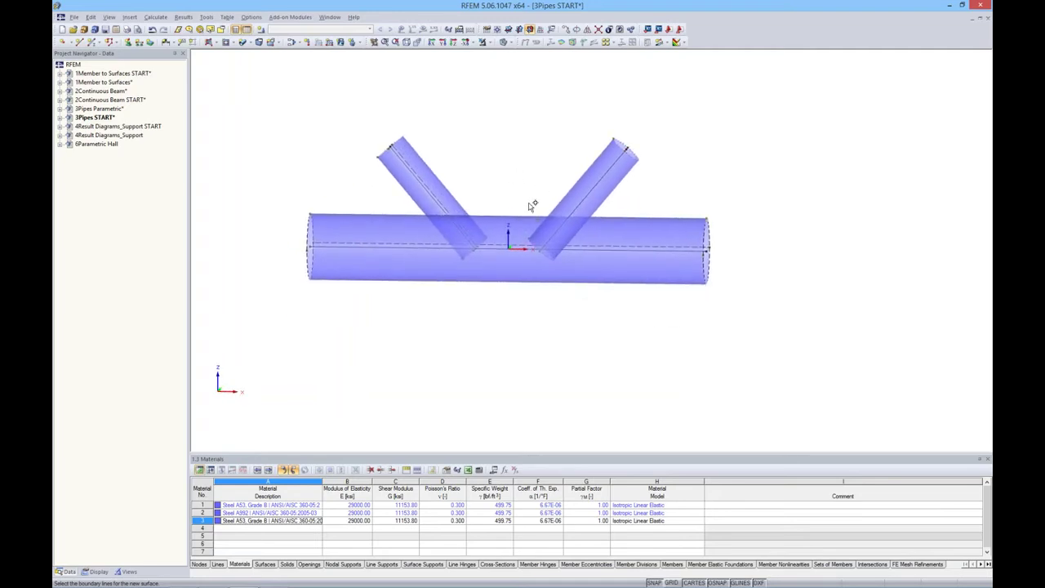
{"action": "middle_click_drag", "start_coordinate": [534, 205], "coordinate": [543, 204], "text": "ctrl"}
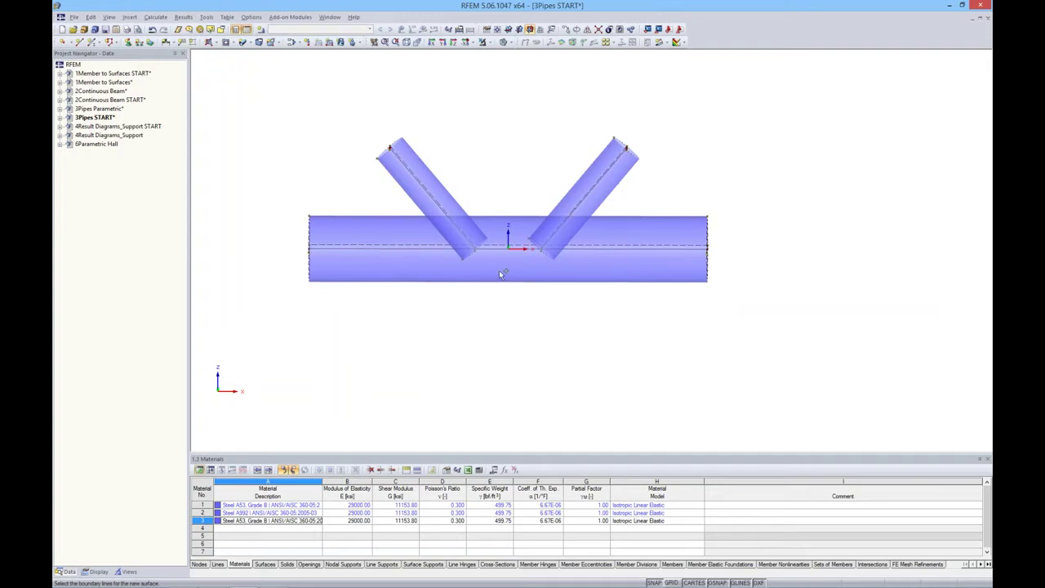
{"action": "key", "text": "Escape"}
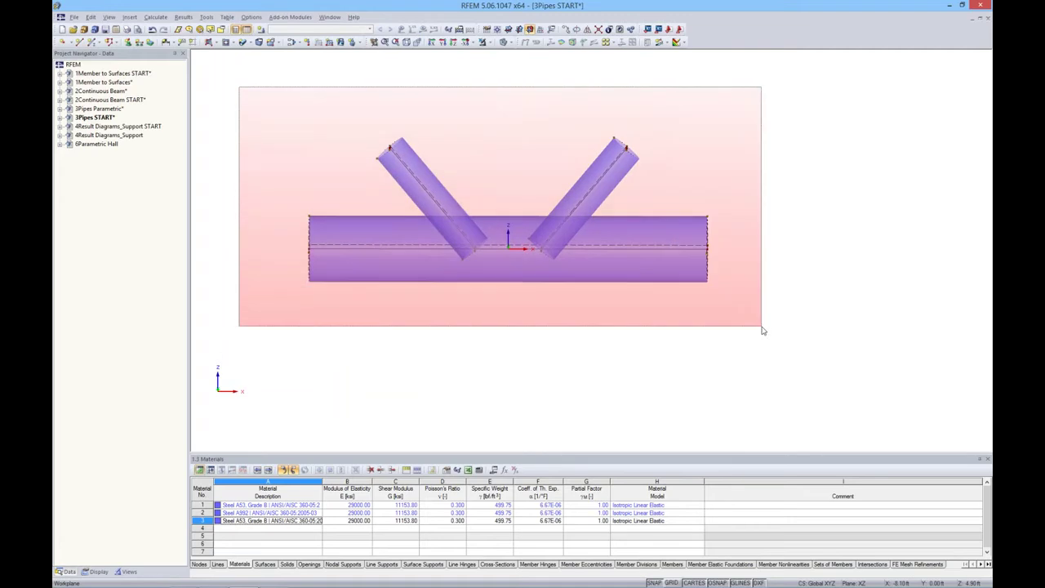
- Select all three pipe surfaces and create their intersections
{"action": "left_click_drag", "start_coordinate": [420, 168], "coordinate": [761, 327]}
{"action": "right_click", "coordinate": [547, 234]}
{"action": "mouse_move", "coordinate": [577, 241]}
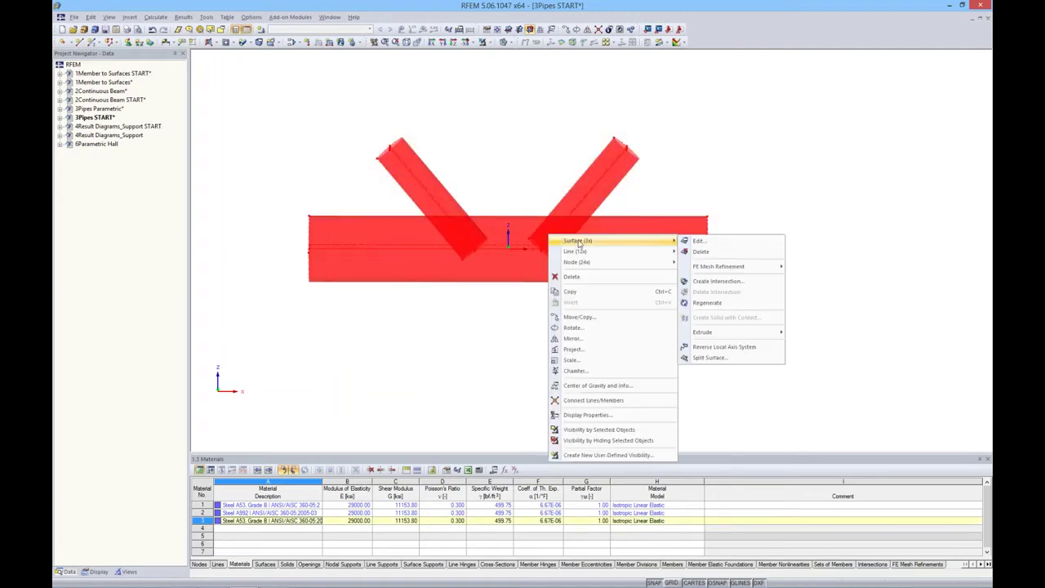
{"action": "left_click", "coordinate": [717, 281]}
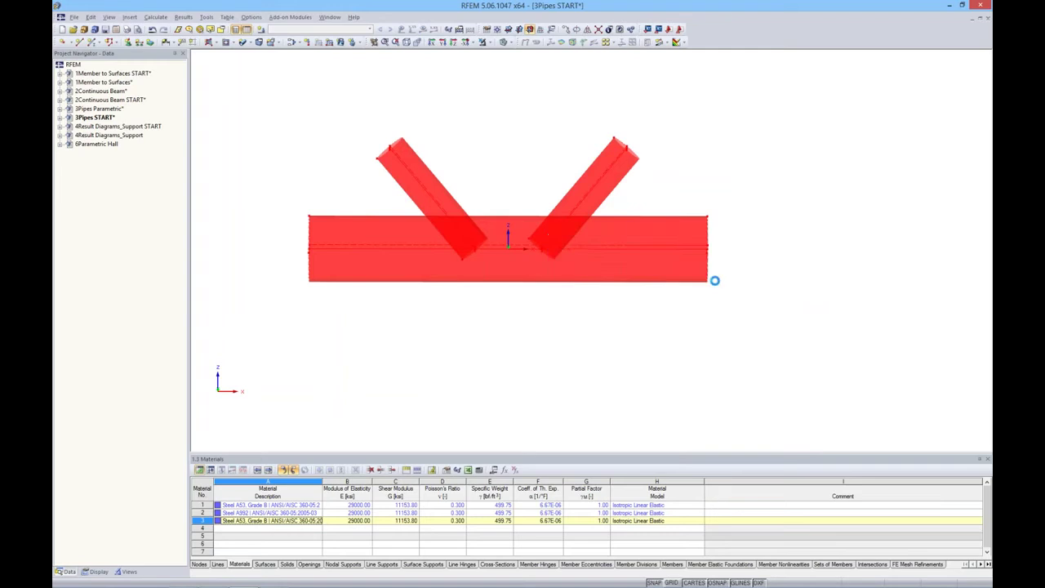
{"action": "middle_click_drag", "start_coordinate": [634, 317], "coordinate": [581, 343], "text": "ctrl"}
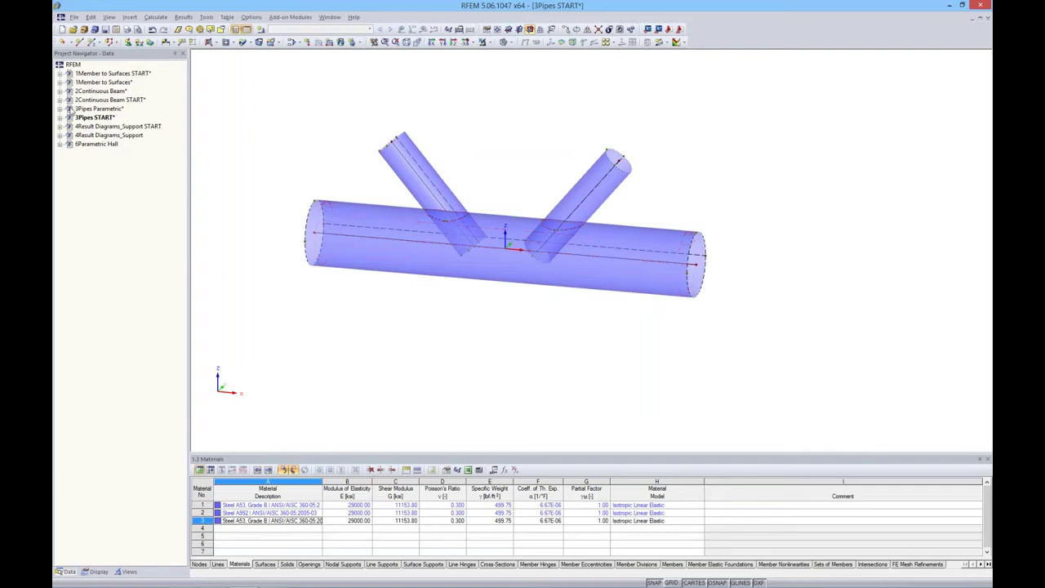
- Expand the model's surface list and locate surfaces 1 through 7
{"action": "left_click", "coordinate": [60, 117]}
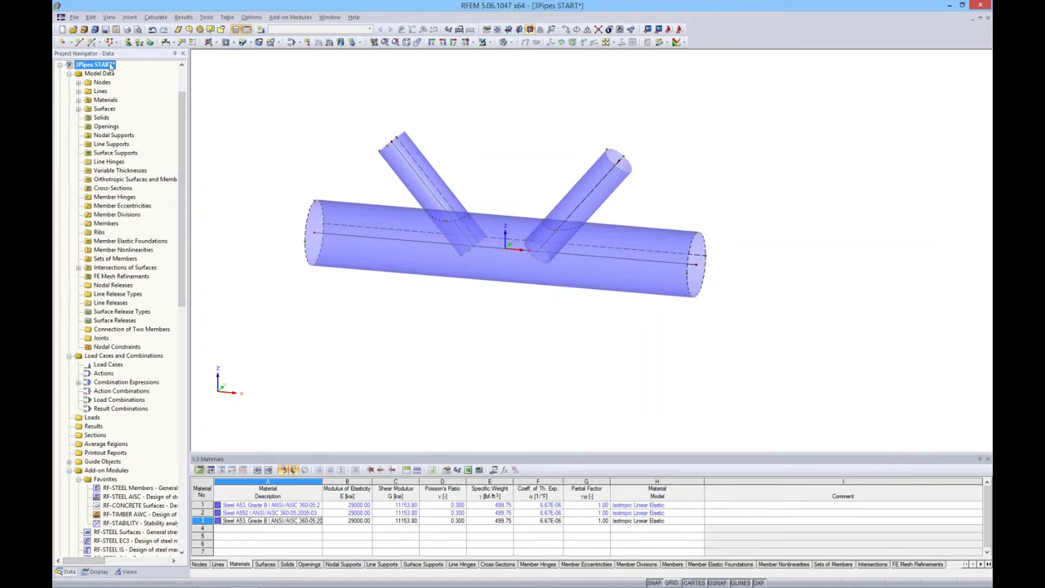
{"action": "left_click", "coordinate": [79, 108]}
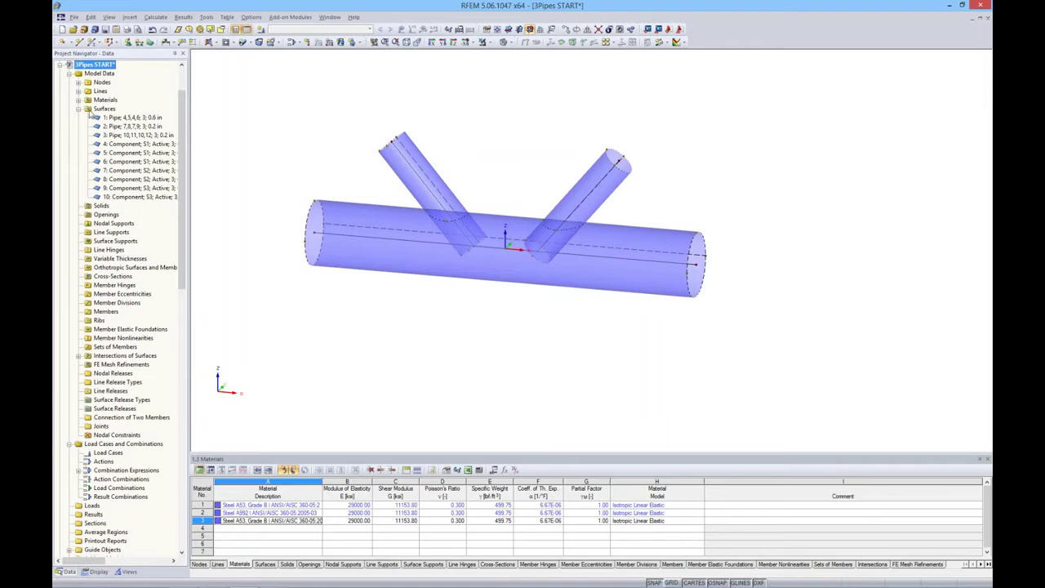
{"action": "left_click", "coordinate": [114, 120]}
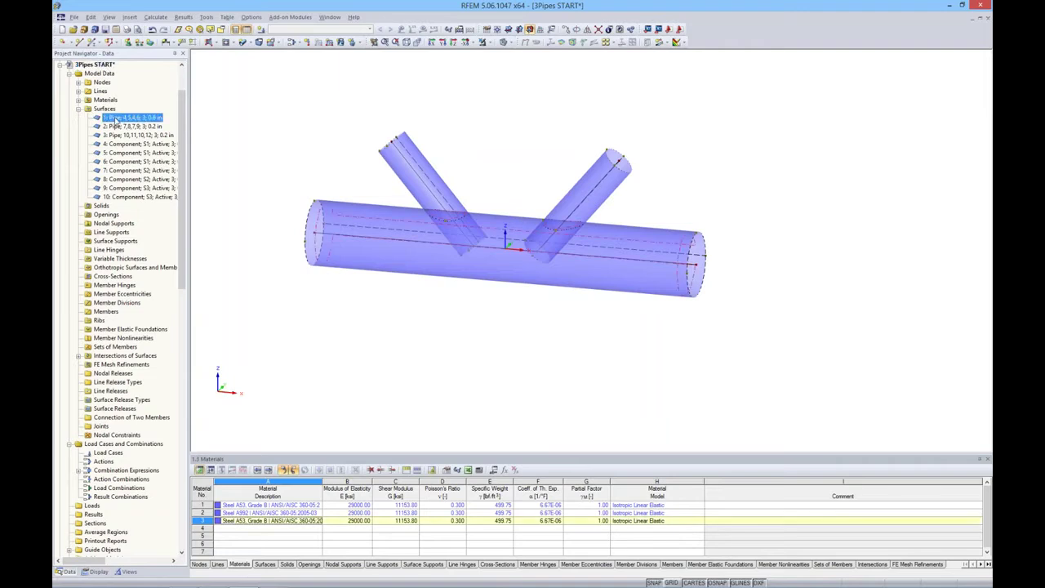
{"action": "left_click", "coordinate": [118, 127]}
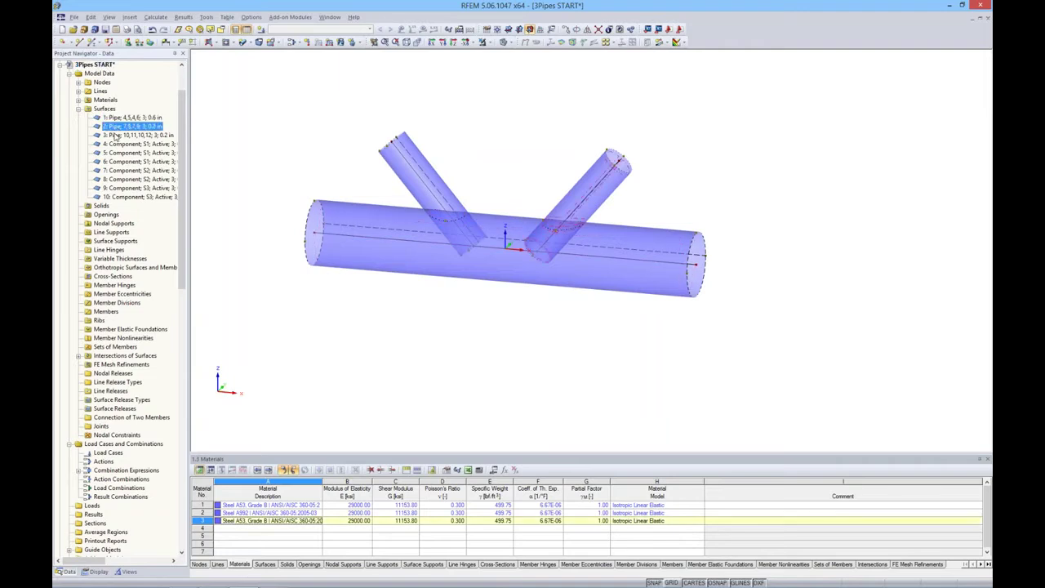
{"action": "left_click", "coordinate": [115, 136]}
{"action": "left_click", "coordinate": [114, 144]}
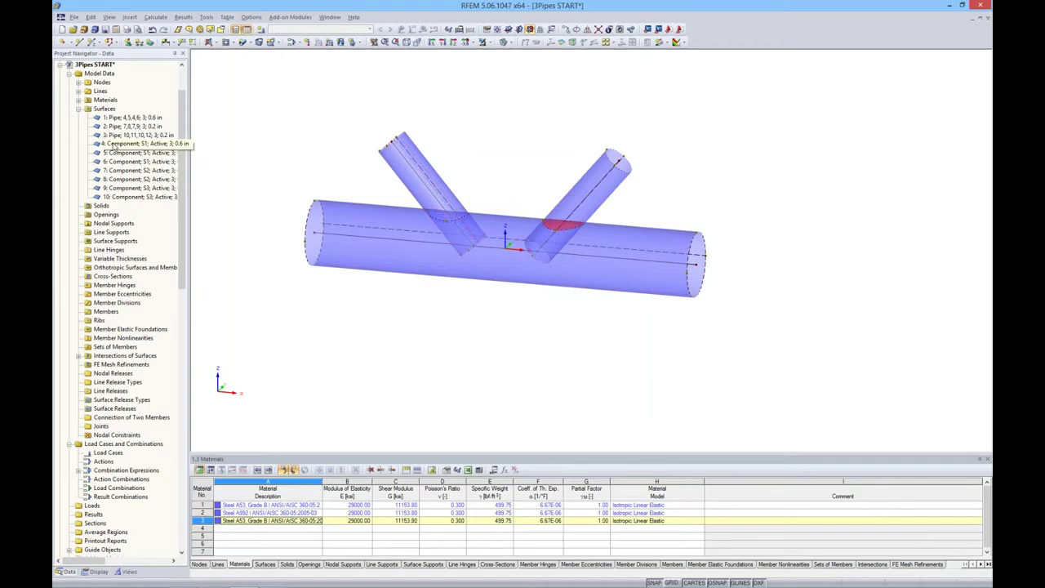
{"action": "left_click", "coordinate": [115, 153]}
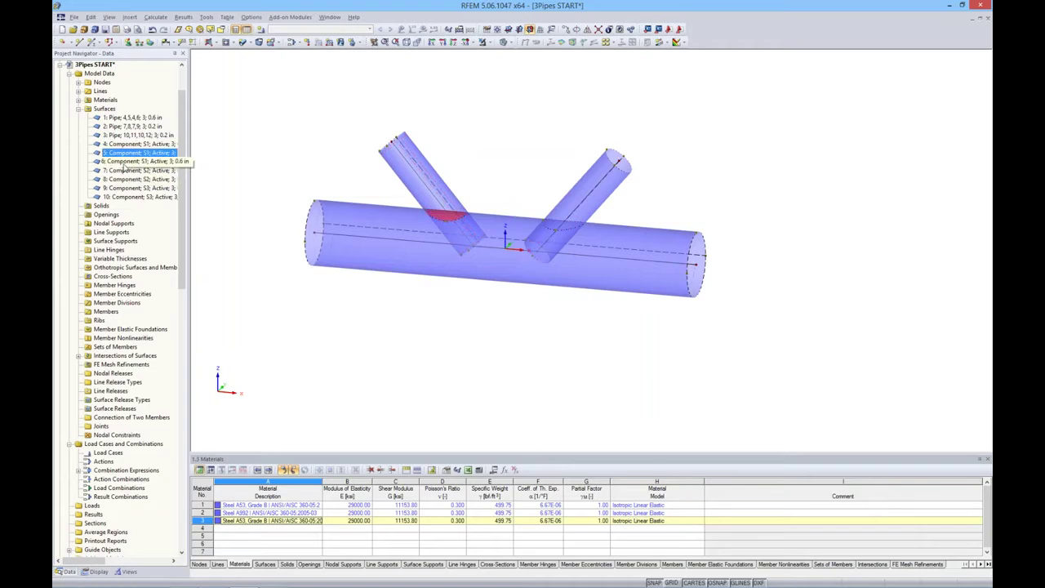
{"action": "left_click", "coordinate": [123, 168]}
{"action": "left_click", "coordinate": [122, 170]}
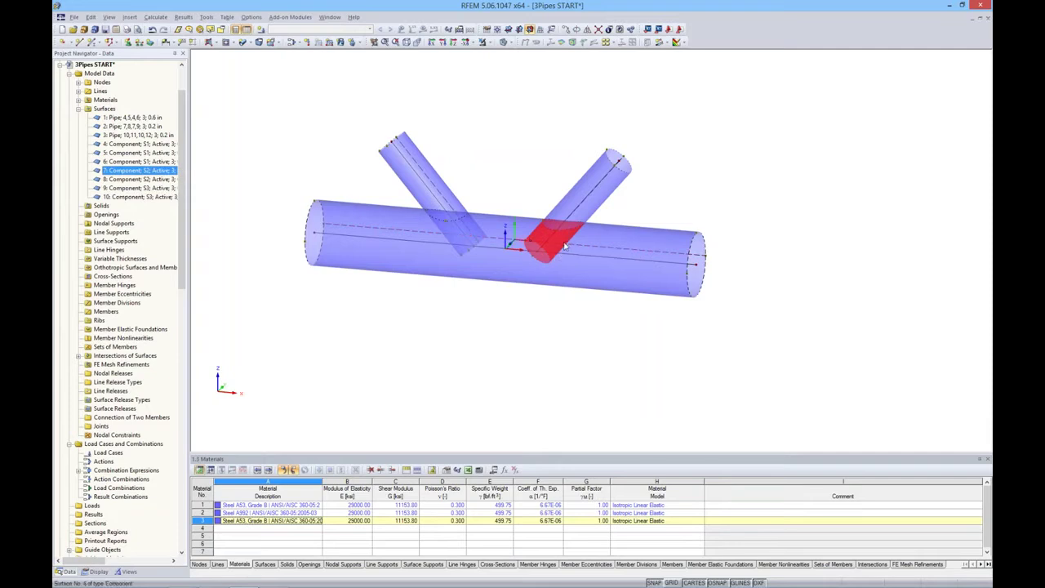
- Deactivate component surfaces 7 and 9 in the Project Navigator
{"action": "right_click", "coordinate": [138, 173]}
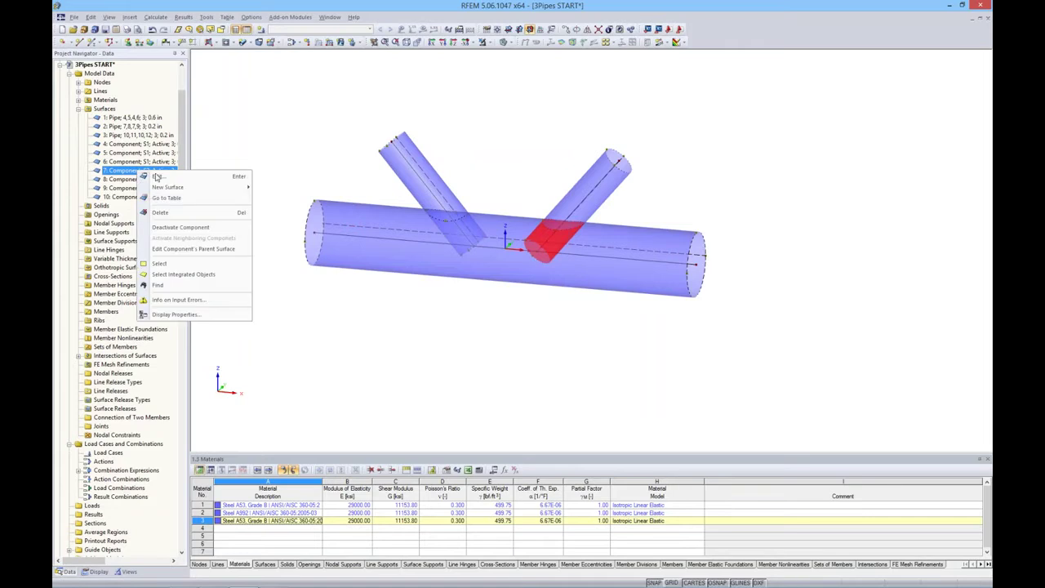
{"action": "left_click", "coordinate": [181, 227]}
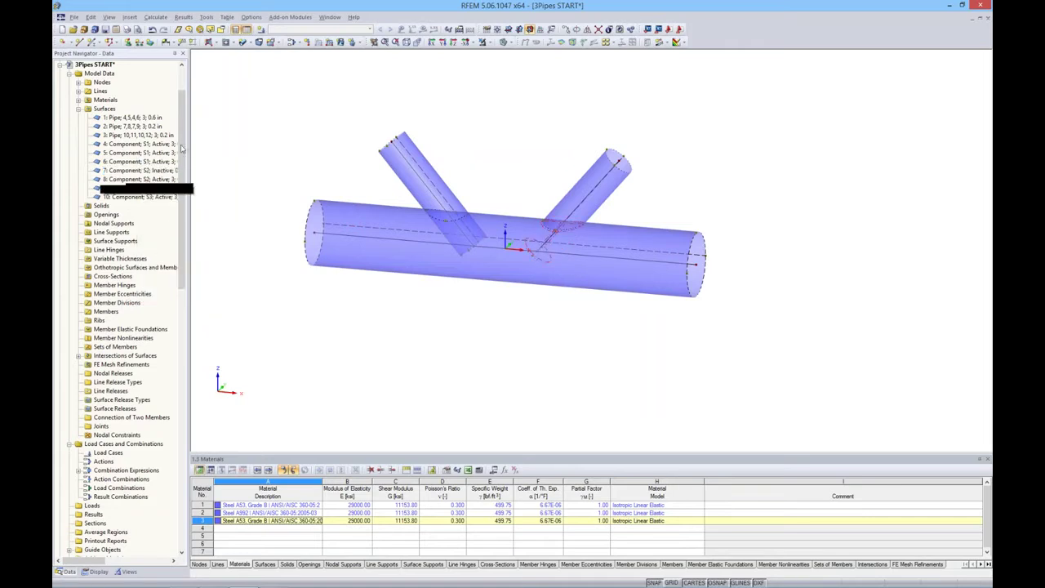
{"action": "left_click_drag", "start_coordinate": [188, 124], "coordinate": [229, 124]}
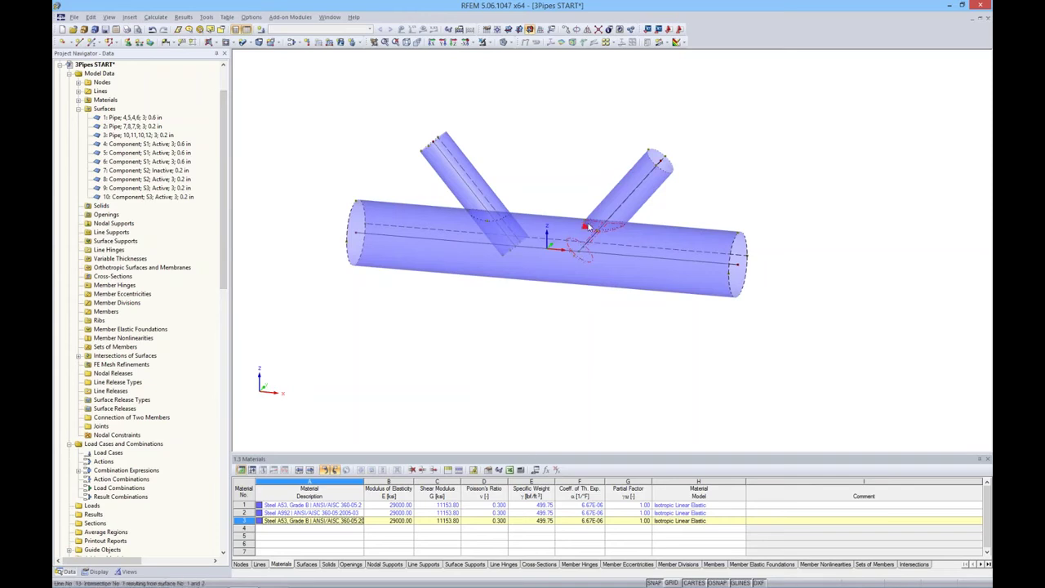
{"action": "left_click", "coordinate": [136, 189]}
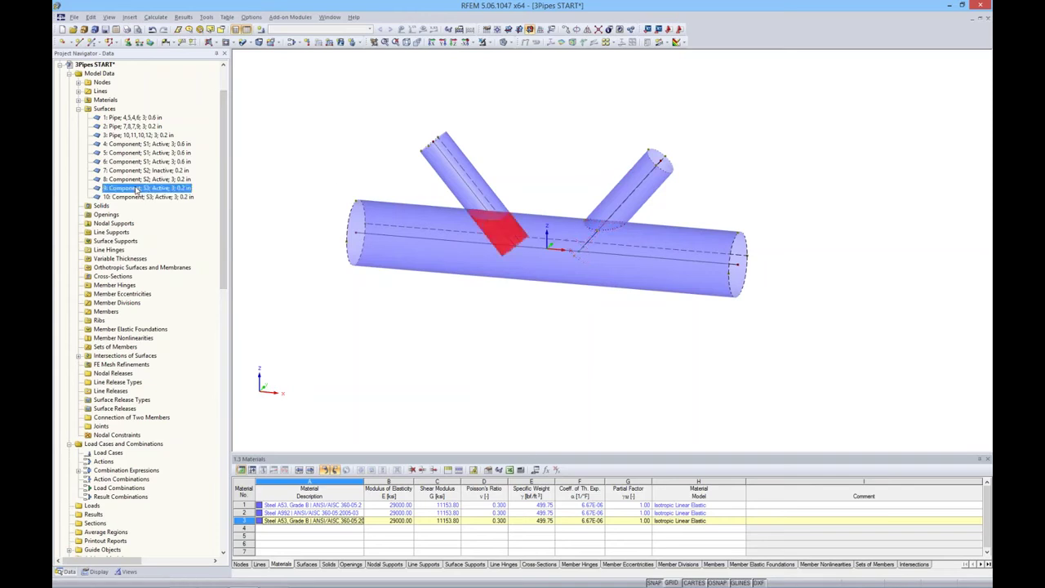
{"action": "right_click", "coordinate": [136, 188]}
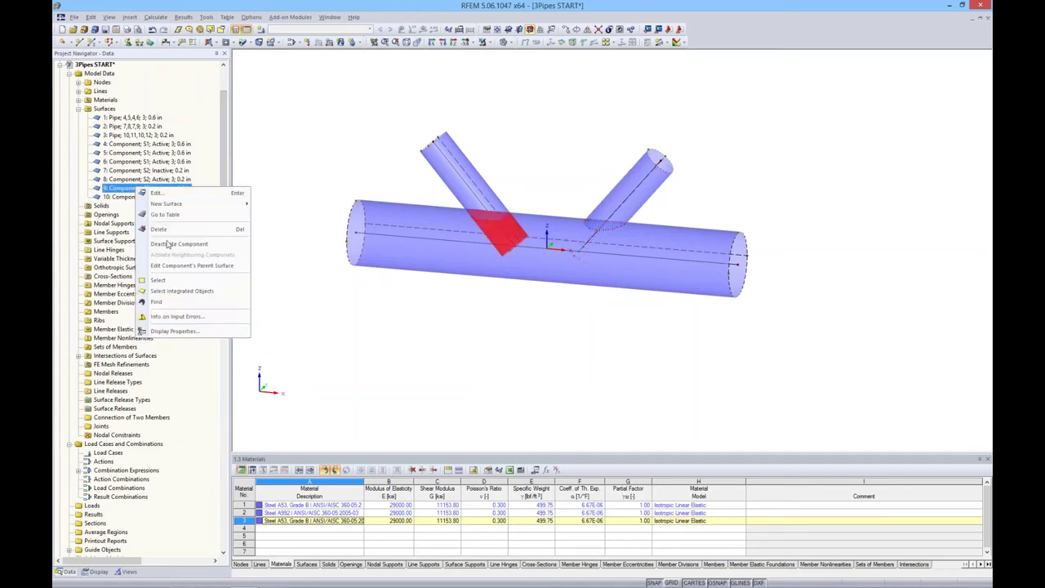
{"action": "left_click", "coordinate": [168, 247]}
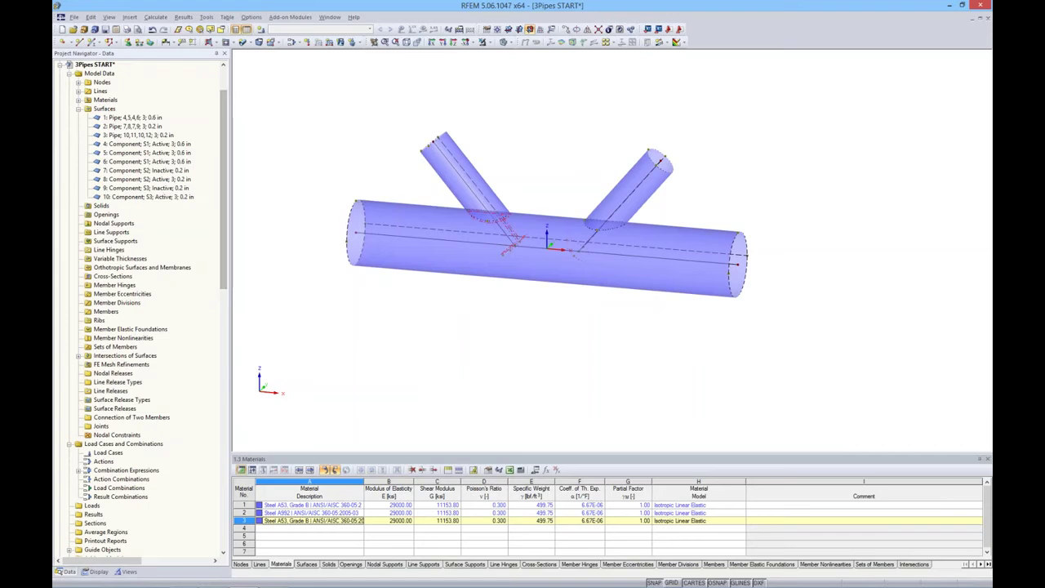
{"action": "left_click_drag", "start_coordinate": [227, 203], "coordinate": [199, 198]}
{"action": "middle_click_drag", "start_coordinate": [536, 294], "coordinate": [536, 301], "text": "ctrl"}
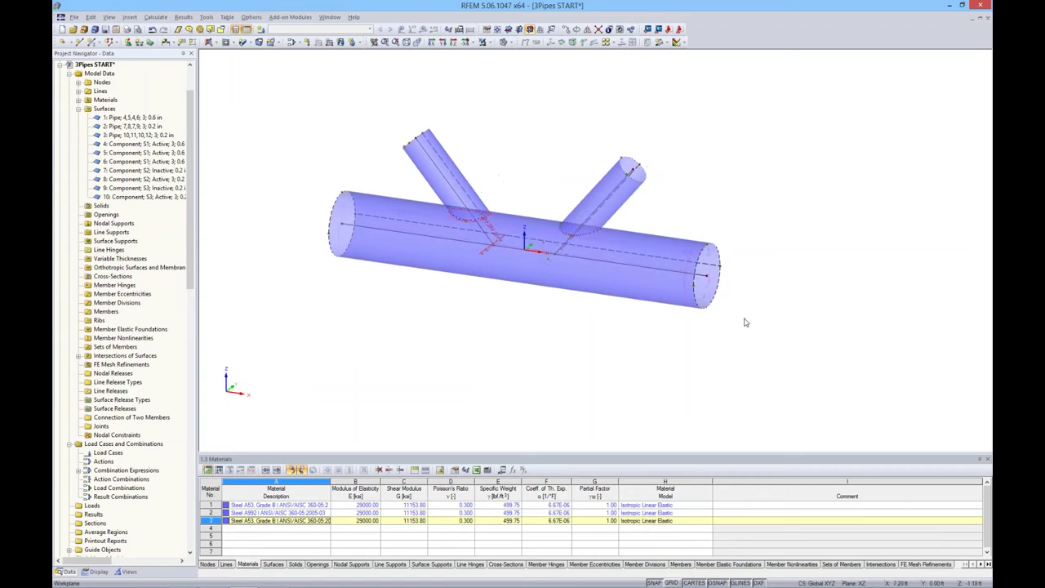
{"action": "middle_click_drag", "start_coordinate": [746, 319], "coordinate": [721, 261], "text": "ctrl"}
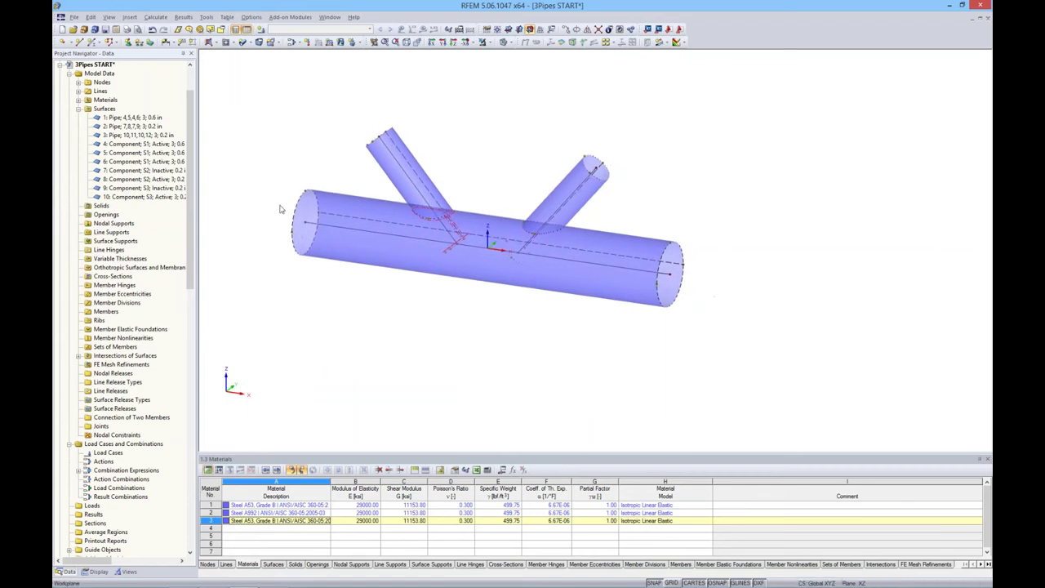
- Set up a new surface from boundary lines with Rigid stiffness
{"action": "left_click", "coordinate": [209, 42]}
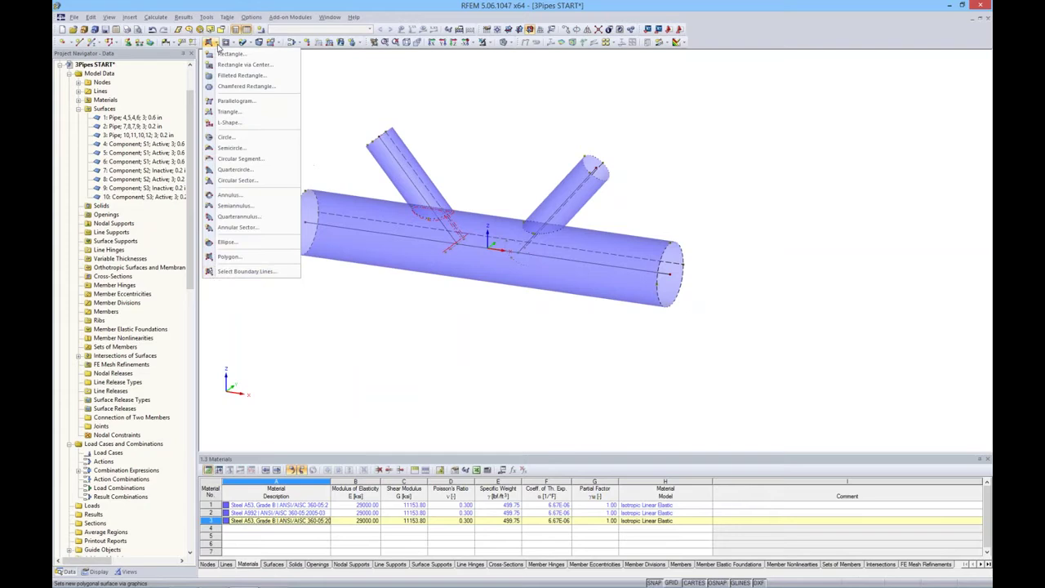
{"action": "left_click", "coordinate": [240, 271]}
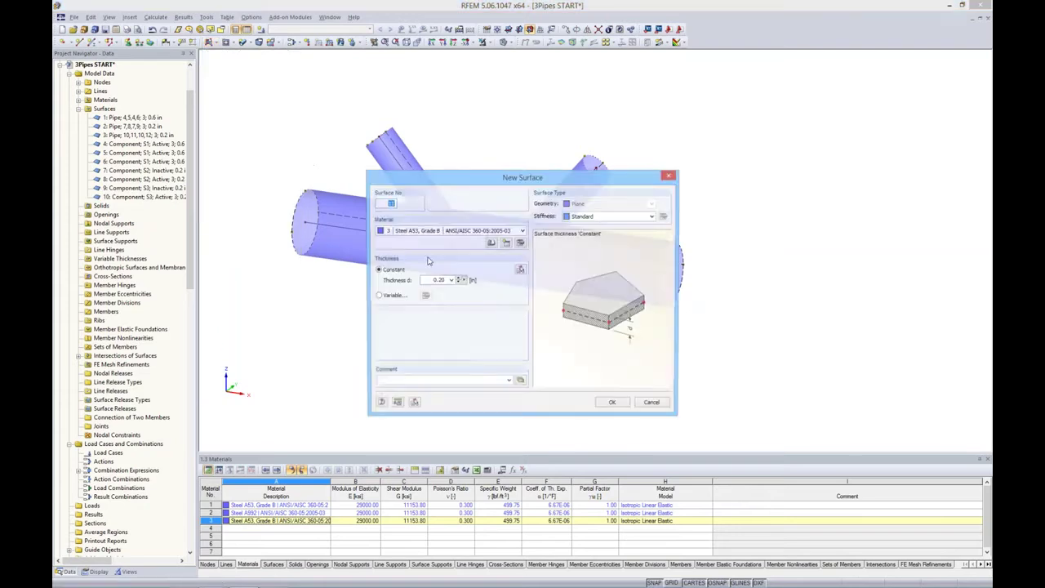
{"action": "left_click", "coordinate": [604, 216]}
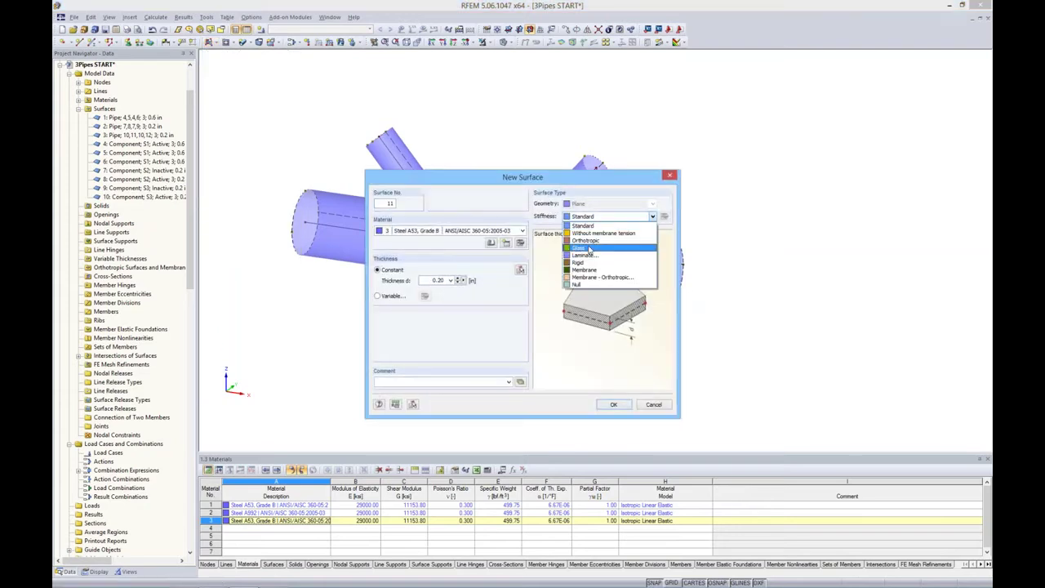
{"action": "left_click", "coordinate": [589, 263]}
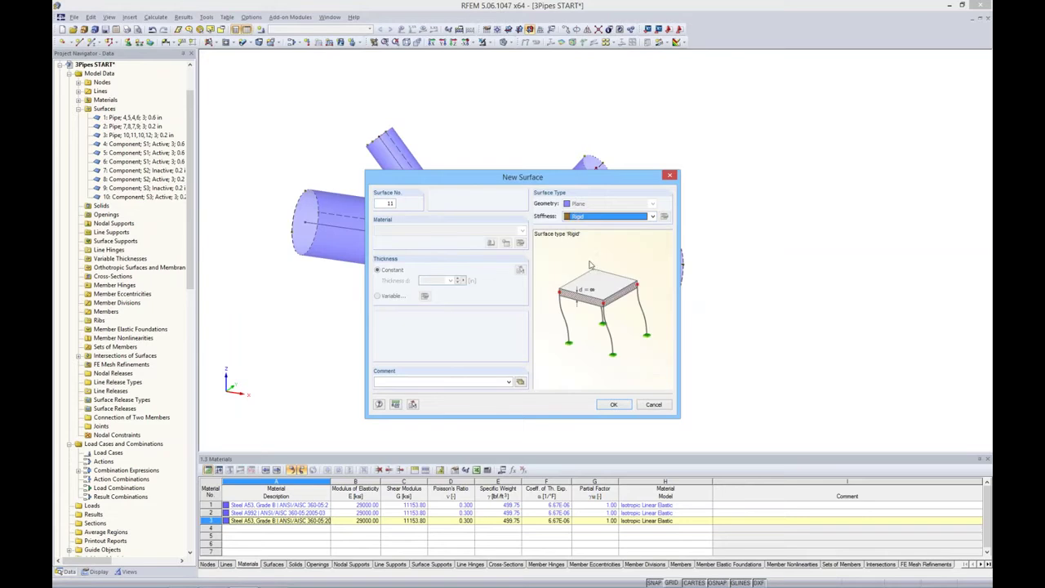
{"action": "left_click", "coordinate": [613, 404]}
- Cap the main pipe's right and left ends and the right branch end
{"action": "left_click", "coordinate": [682, 263]}
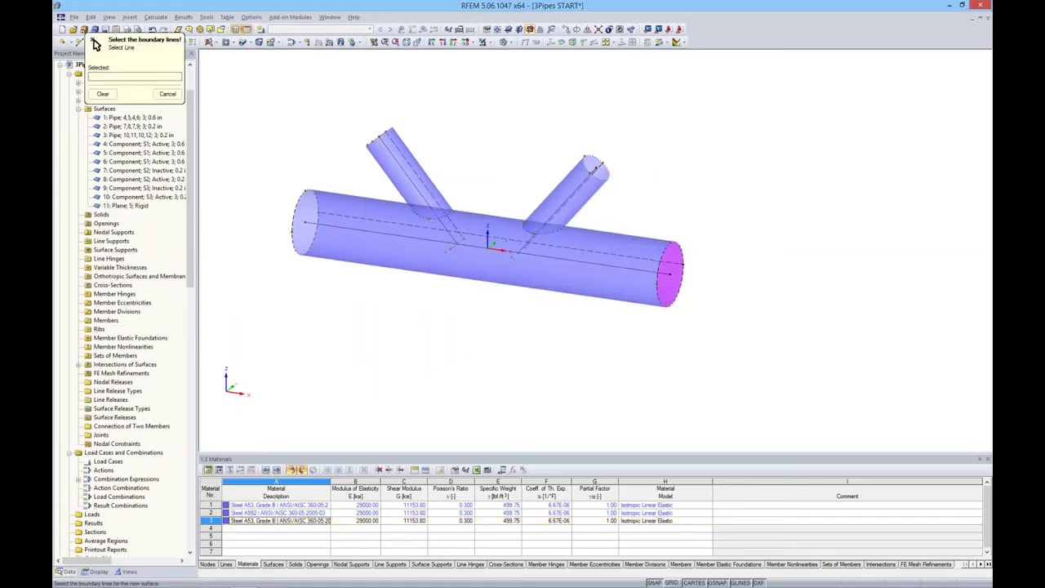
{"action": "left_click", "coordinate": [606, 173]}
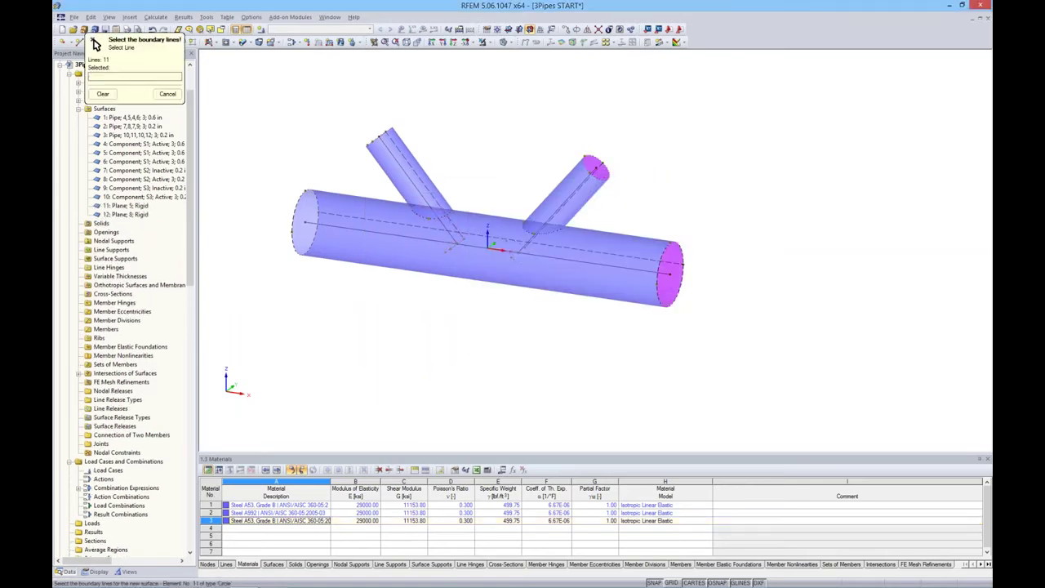
{"action": "left_click", "coordinate": [305, 246]}
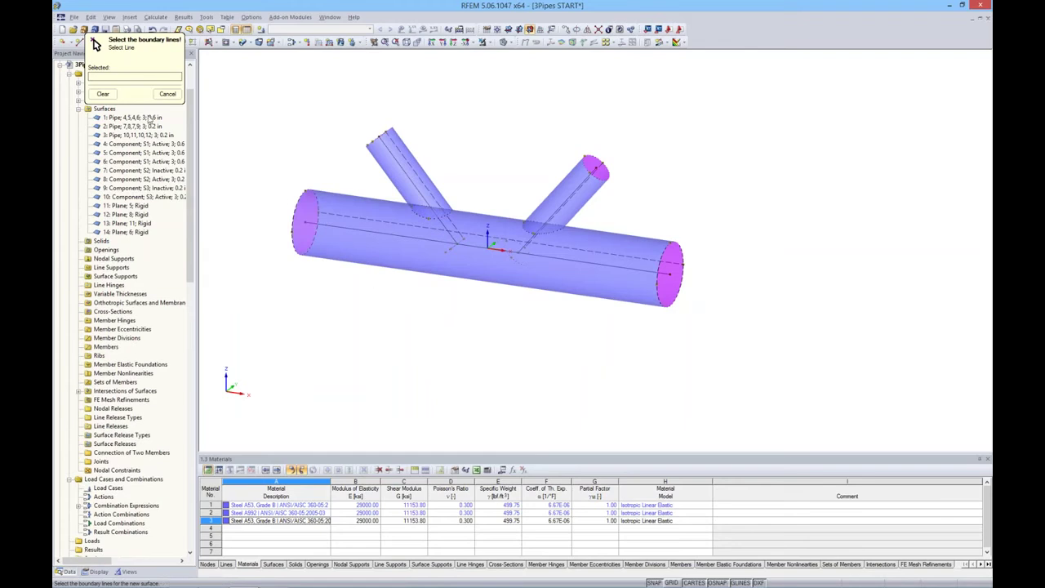
{"action": "key", "text": "Escape"}
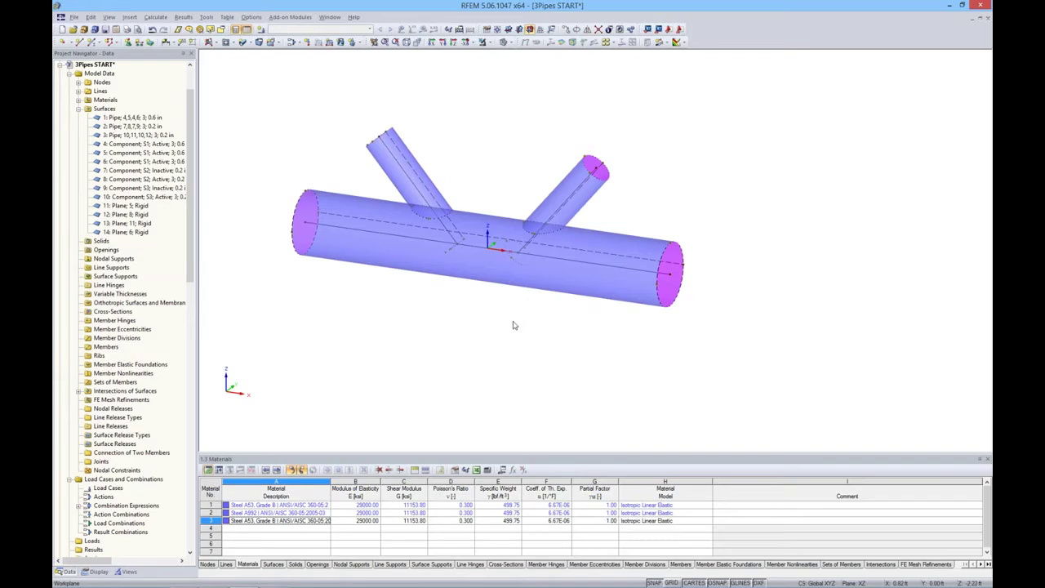
{"action": "middle_click_drag", "start_coordinate": [532, 310], "coordinate": [576, 298], "text": "ctrl"}
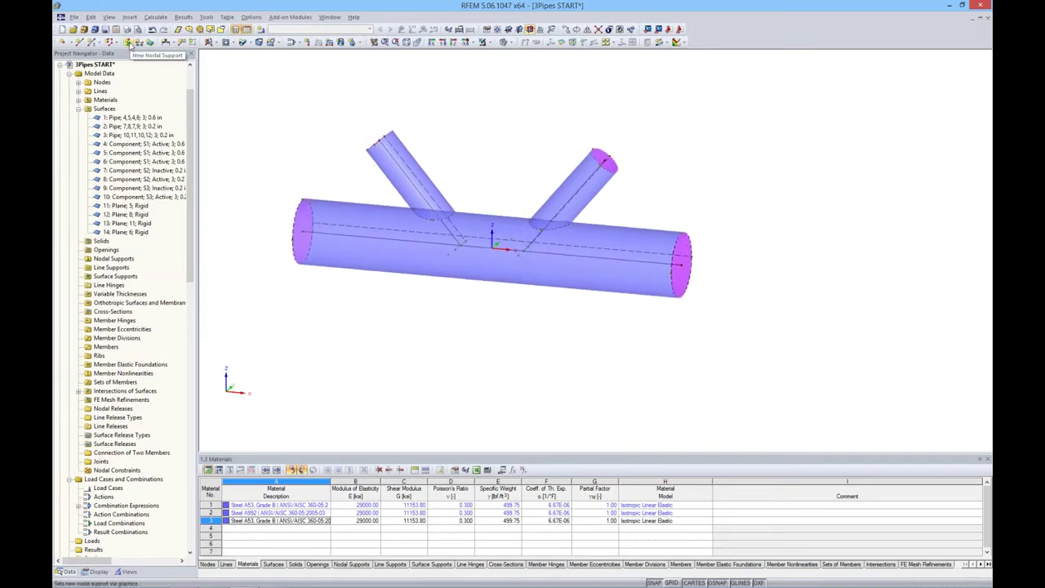
- Define a nodal support fixing uX, uY, uZ and φX, with φZ left free
{"action": "left_click", "coordinate": [128, 42]}
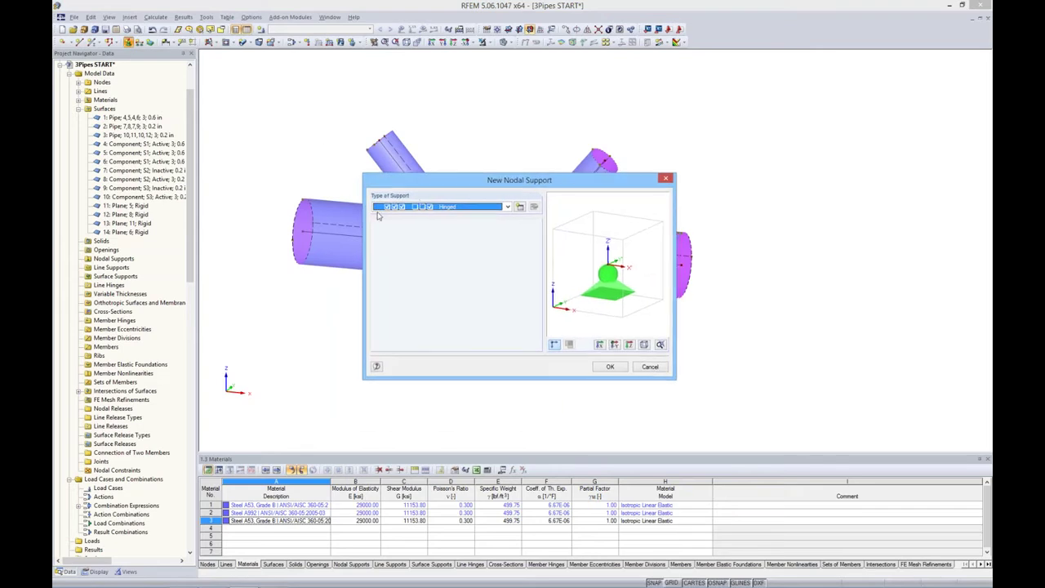
{"action": "left_click", "coordinate": [520, 208]}
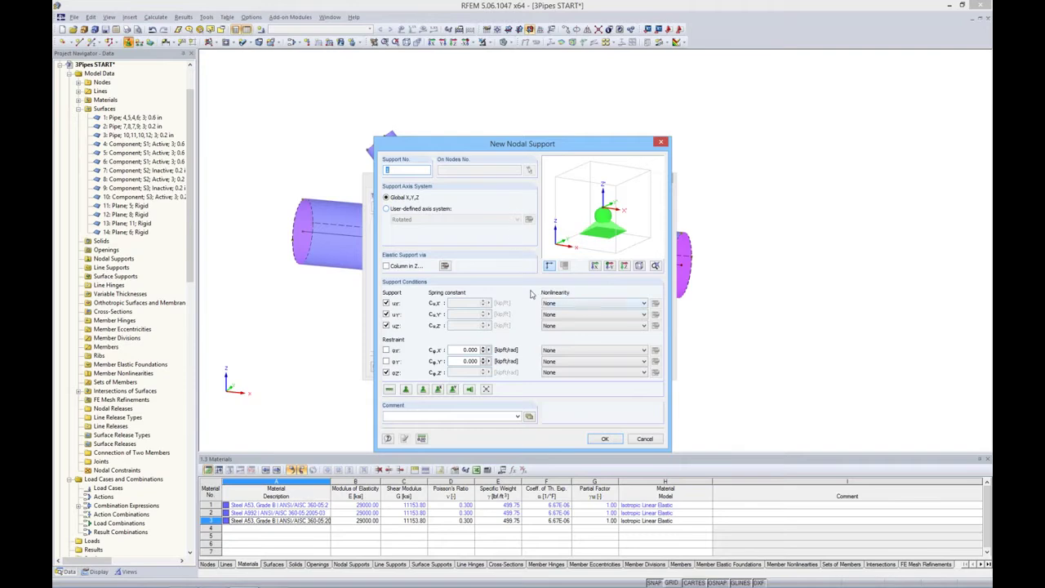
{"action": "left_click", "coordinate": [602, 304]}
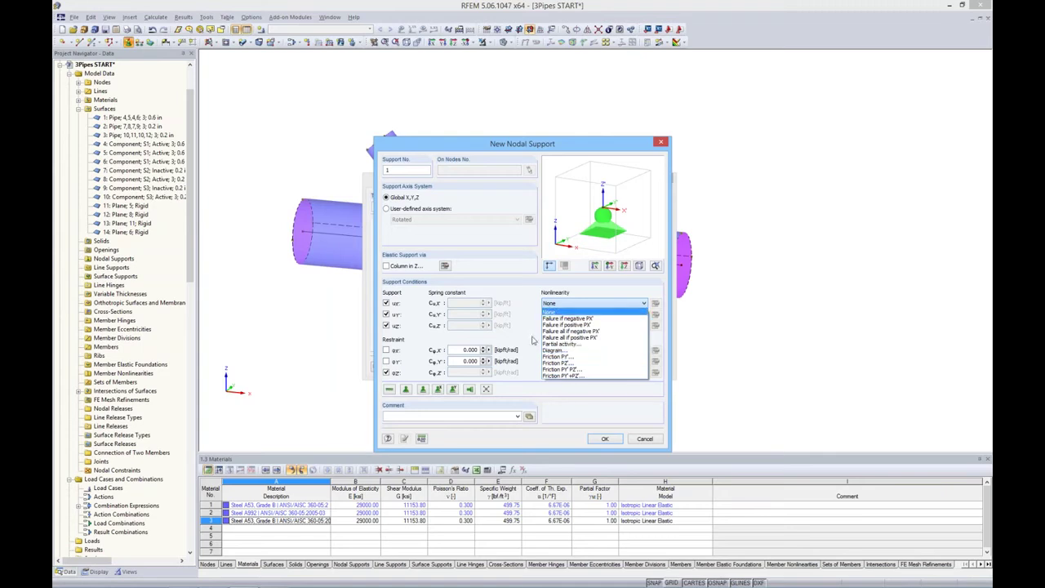
{"action": "left_click", "coordinate": [532, 341]}
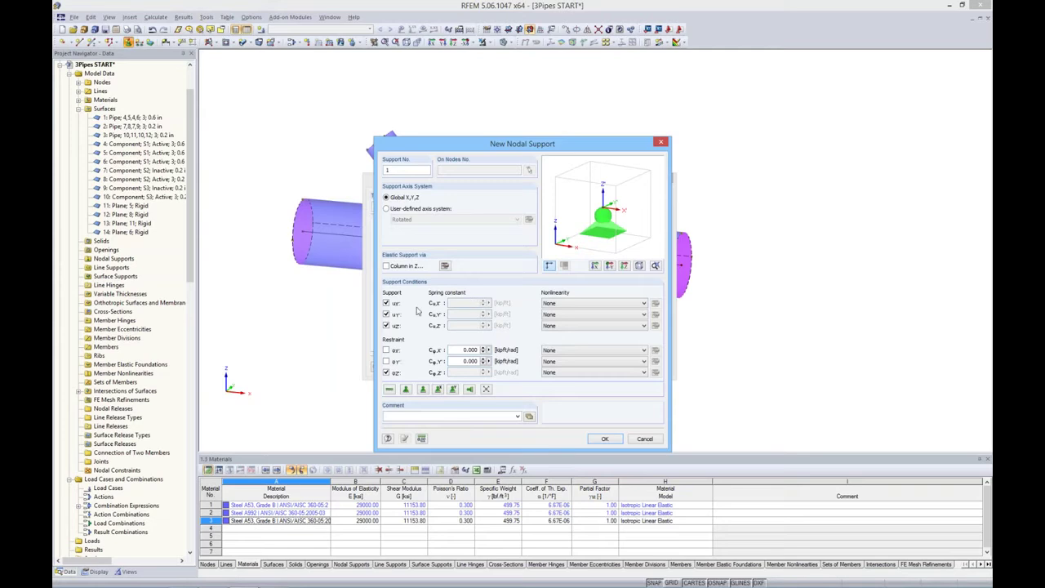
{"action": "left_click", "coordinate": [386, 349]}
{"action": "left_click", "coordinate": [386, 372]}
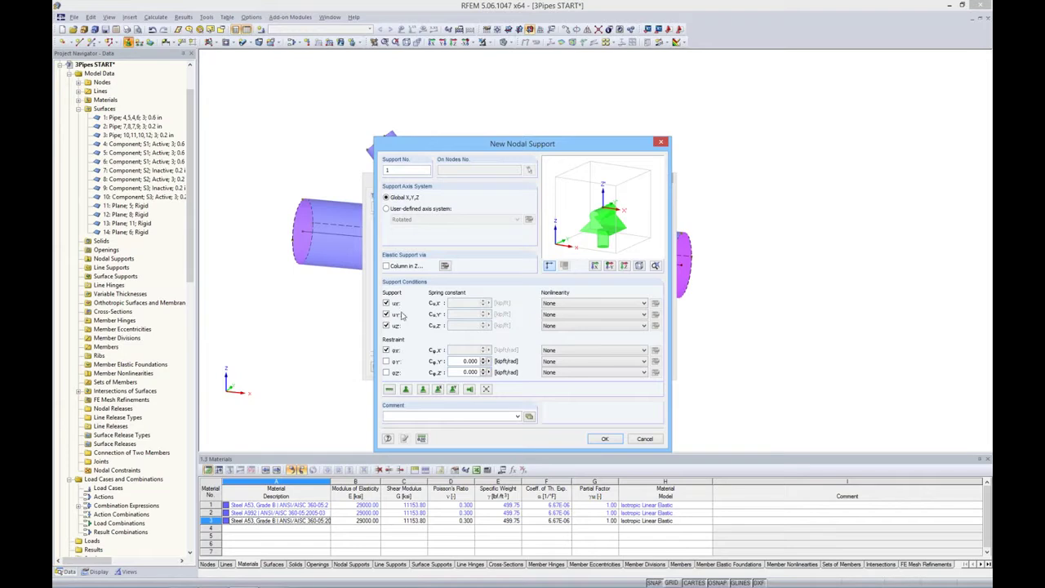
{"action": "left_click", "coordinate": [602, 440]}
{"action": "left_click", "coordinate": [611, 367]}
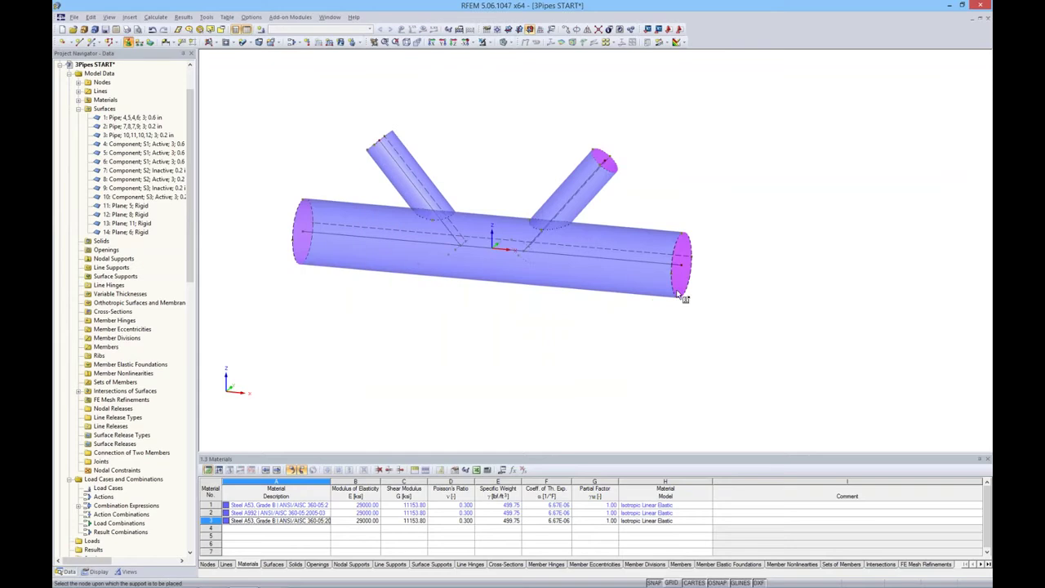
- Place the support at both ends of the main pipe
{"action": "left_click", "coordinate": [686, 280]}
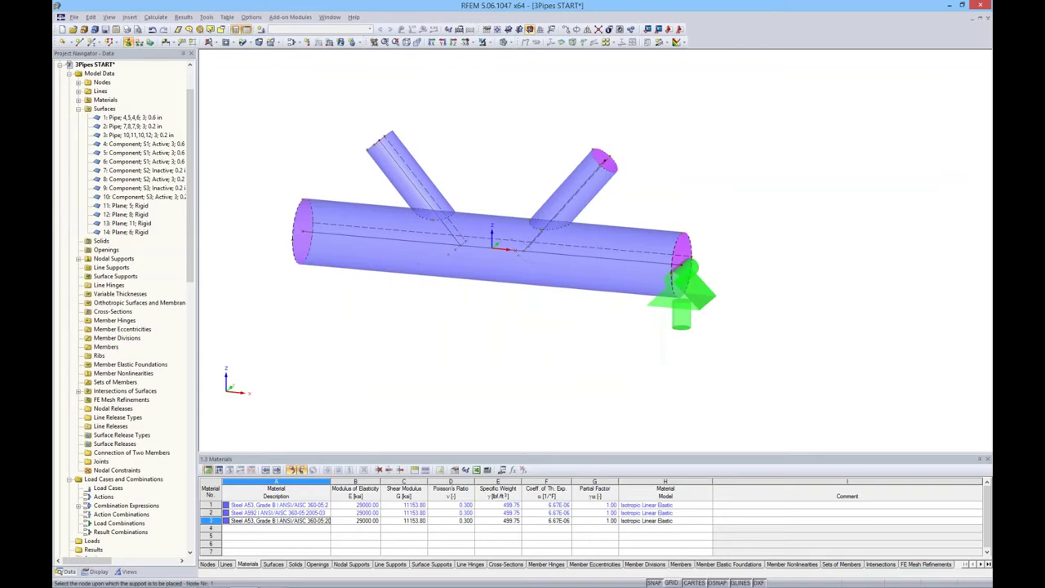
{"action": "left_click", "coordinate": [301, 233]}
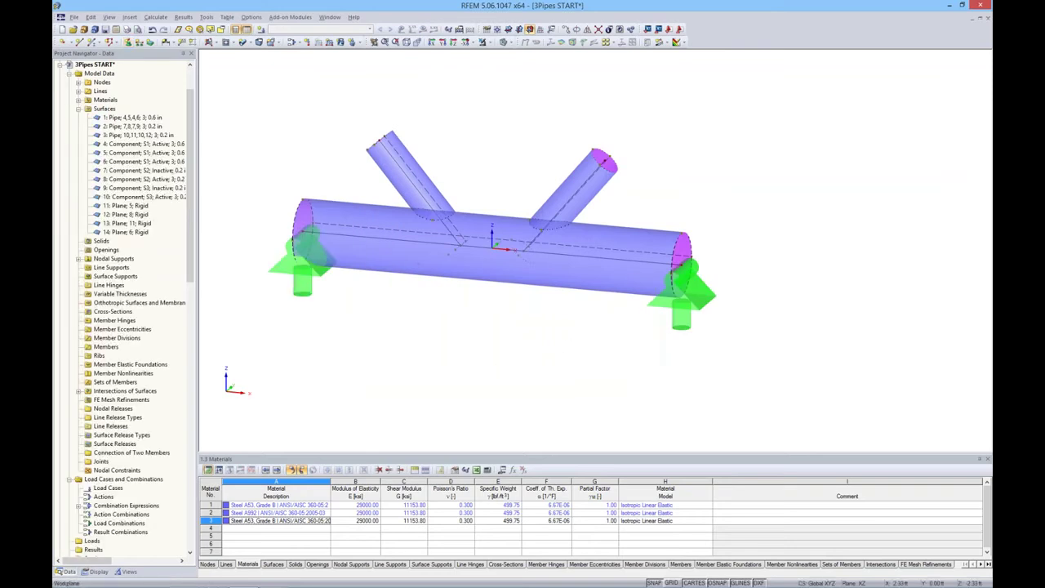
{"action": "mouse_move", "coordinate": [568, 333]}
{"action": "middle_mouse_down", "text": "ctrl"}
{"action": "mouse_move", "coordinate": [590, 345]}
{"action": "mouse_move", "coordinate": [585, 333]}
{"action": "middle_mouse_up", "text": "ctrl"}
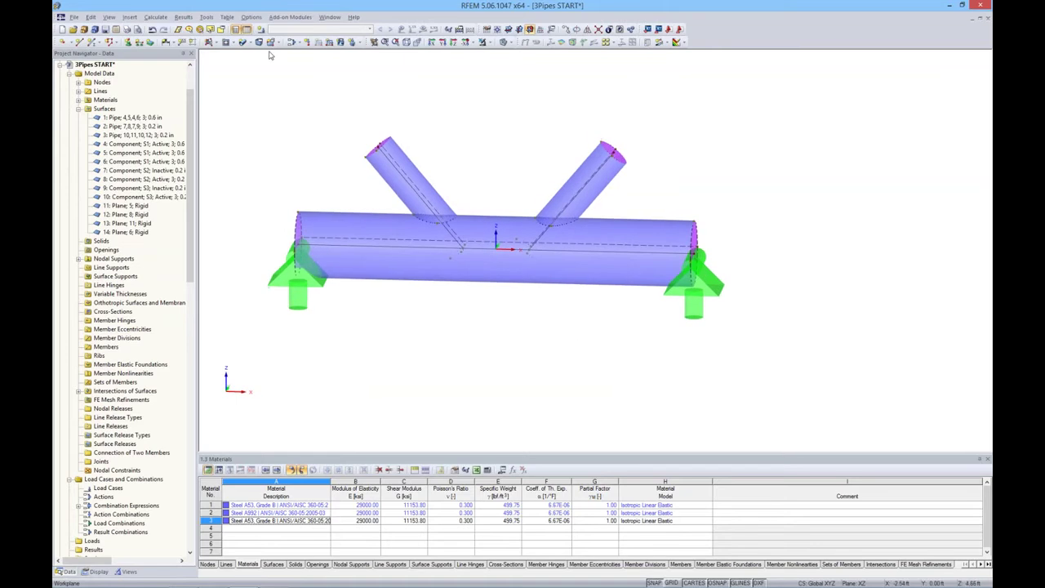
- Create load case LC1 with the description DL
{"action": "left_click", "coordinate": [261, 28]}
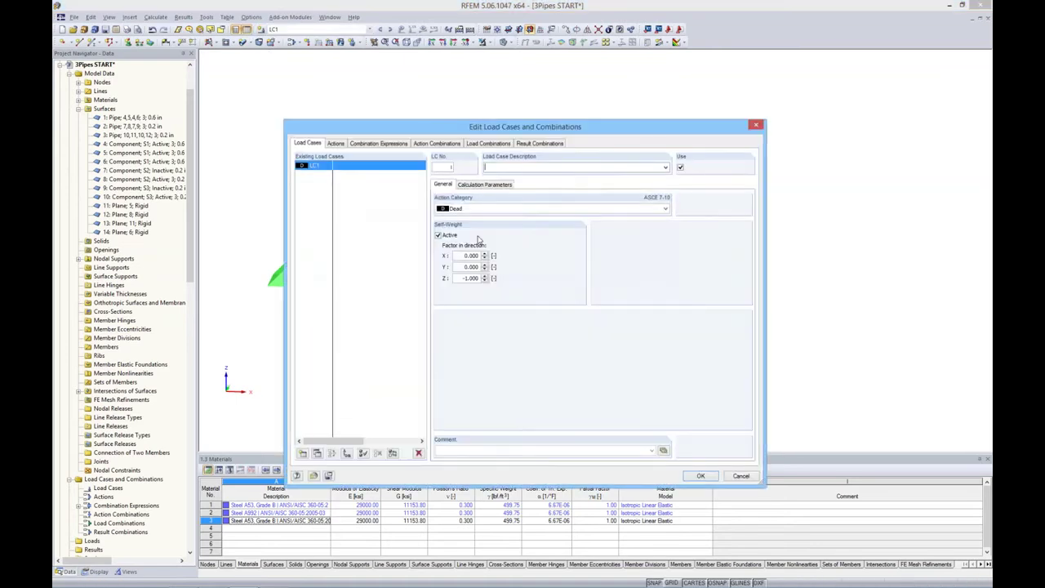
{"action": "type", "text": "DL"}
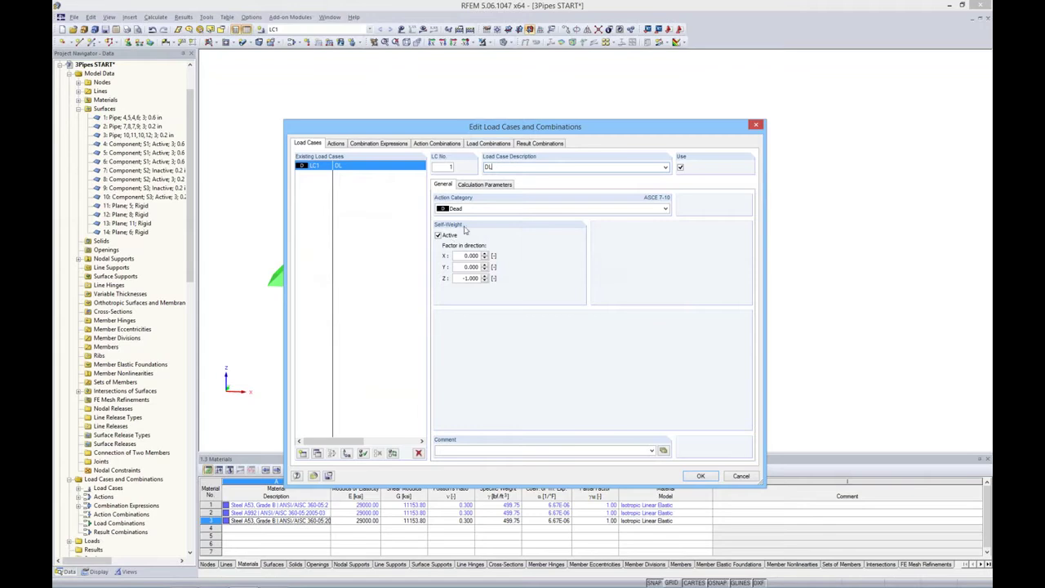
{"action": "left_click", "coordinate": [691, 475]}
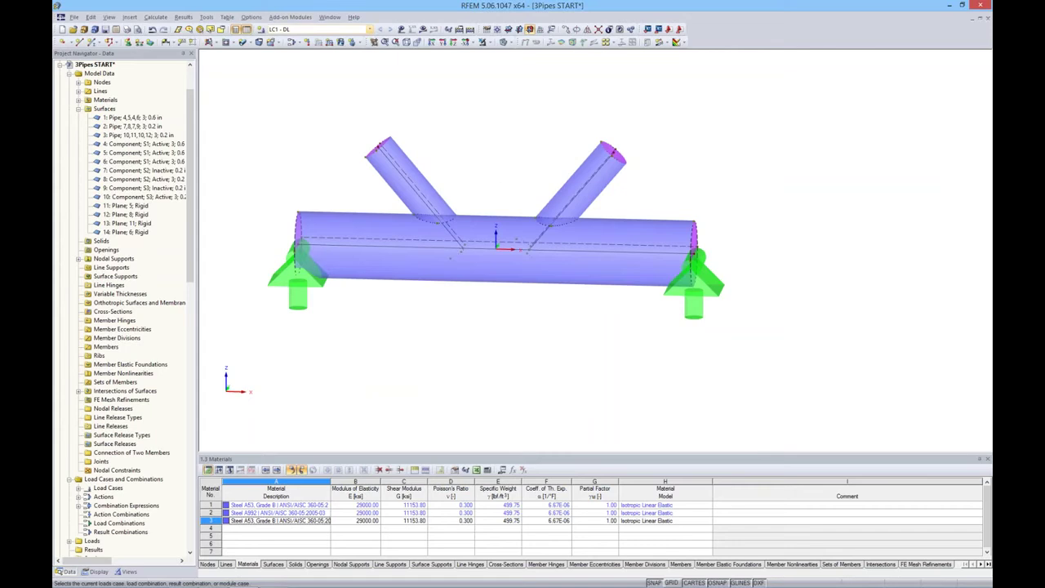
- Calculate LC1 and review its stresses (max 0.245 ksi), then hide results
{"action": "left_click", "coordinate": [422, 30]}
{"action": "left_click", "coordinate": [504, 314]}
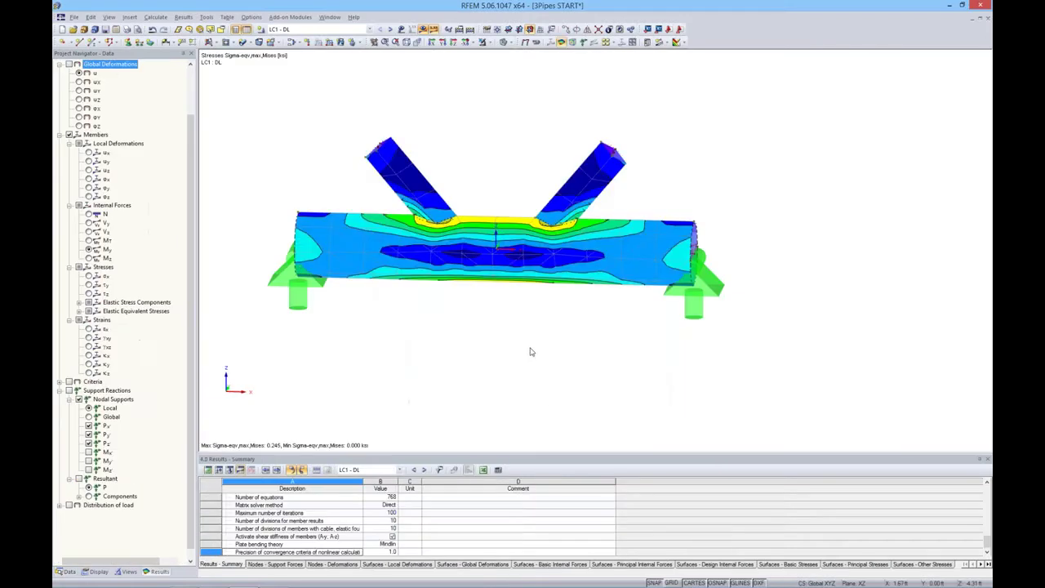
{"action": "left_click", "coordinate": [433, 28]}
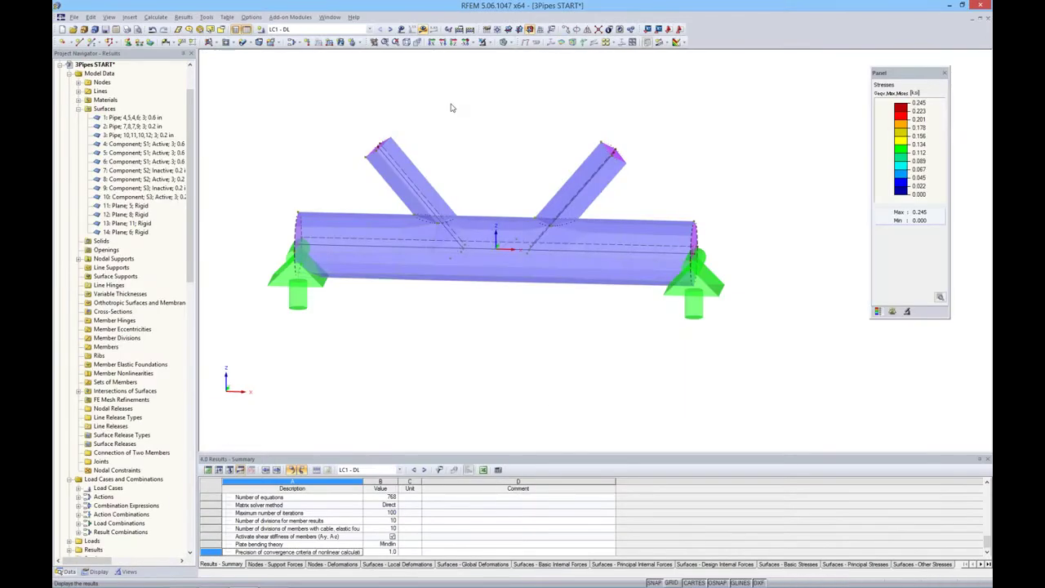
- Display the model as wireframe in the front view
{"action": "left_click", "coordinate": [506, 41]}
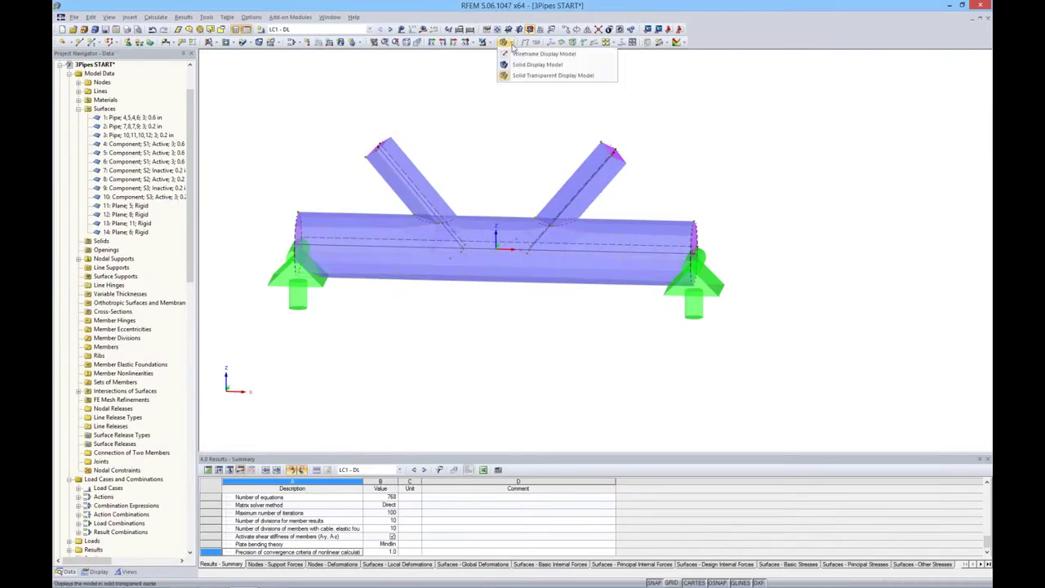
{"action": "left_click", "coordinate": [531, 57]}
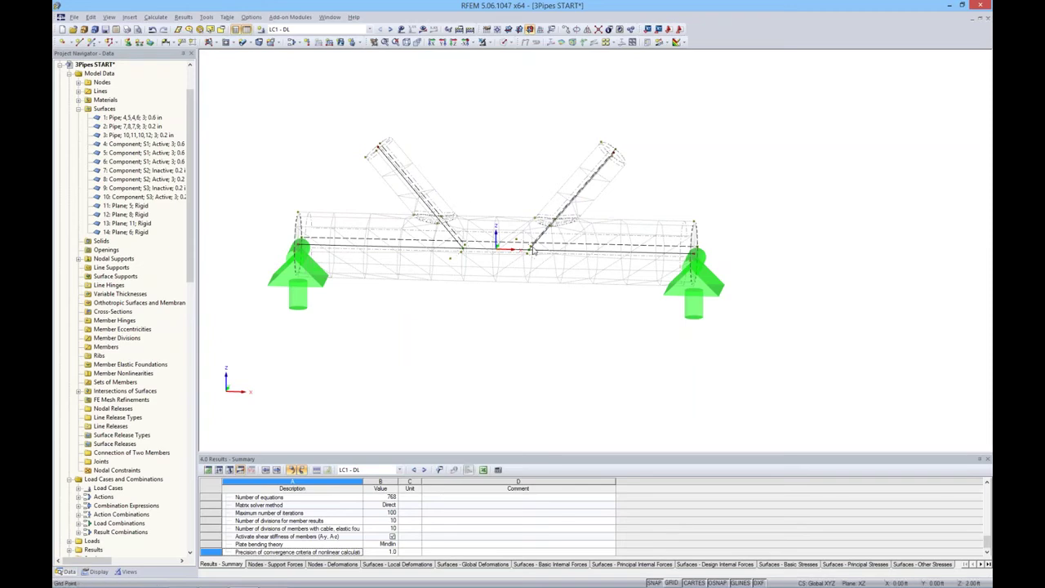
{"action": "middle_click_drag", "start_coordinate": [592, 341], "coordinate": [529, 338], "text": "ctrl"}
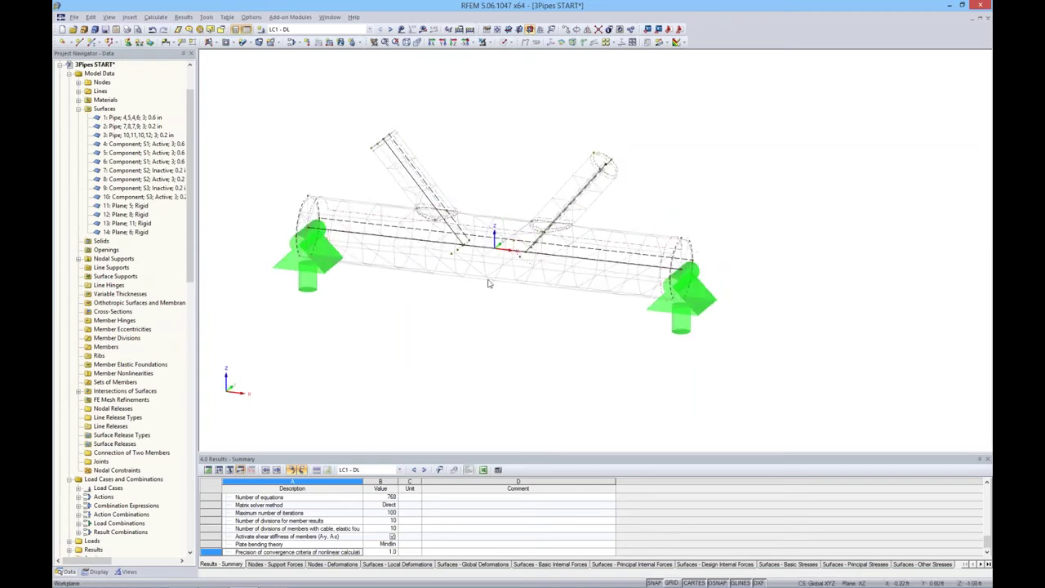
{"action": "scroll", "coordinate": [461, 273], "scroll_direction": "up", "scroll_amount": 2}
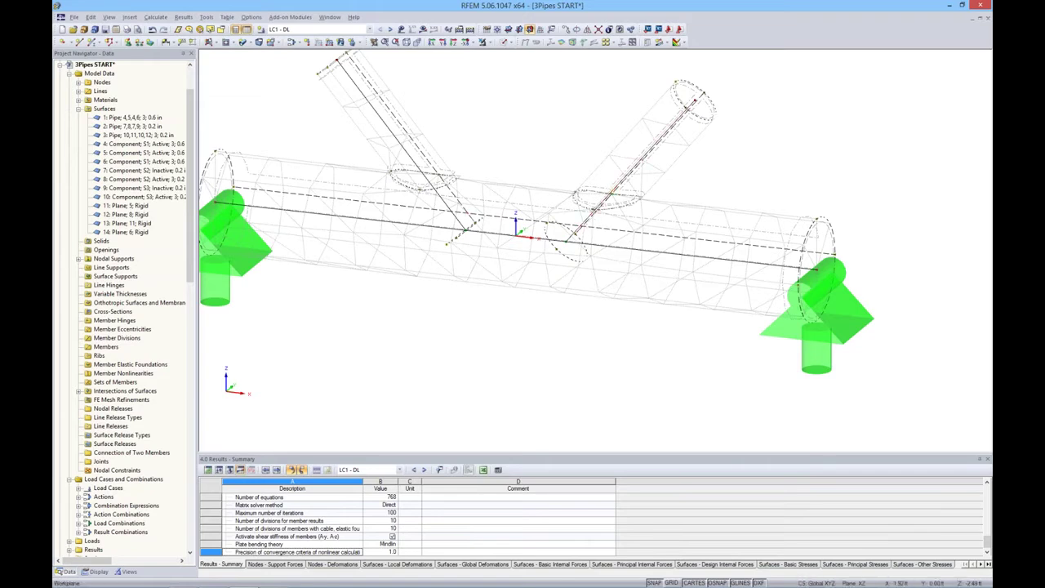
{"action": "key", "text": "F3"}
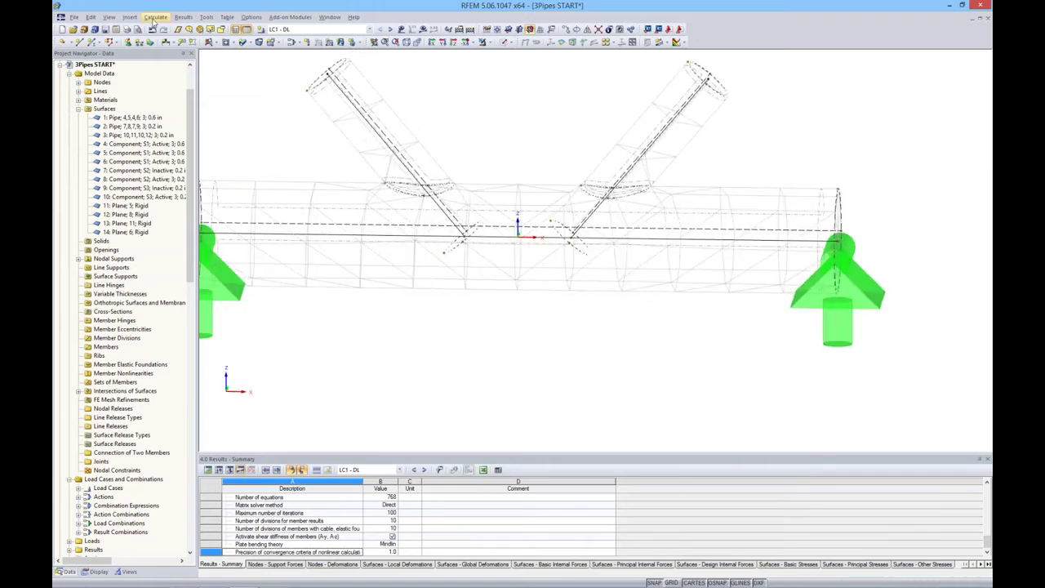
- Set the FE mesh target length to 0.25 with regenerate-on-OK ticked
{"action": "left_click", "coordinate": [155, 16]}
{"action": "left_click", "coordinate": [171, 126]}
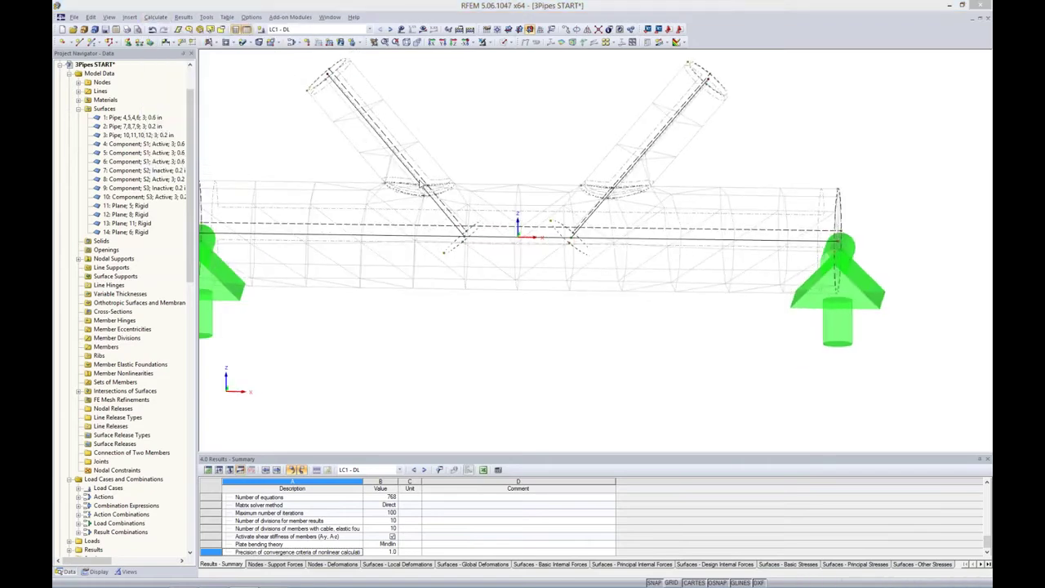
{"action": "left_click_drag", "start_coordinate": [444, 139], "coordinate": [470, 304]}
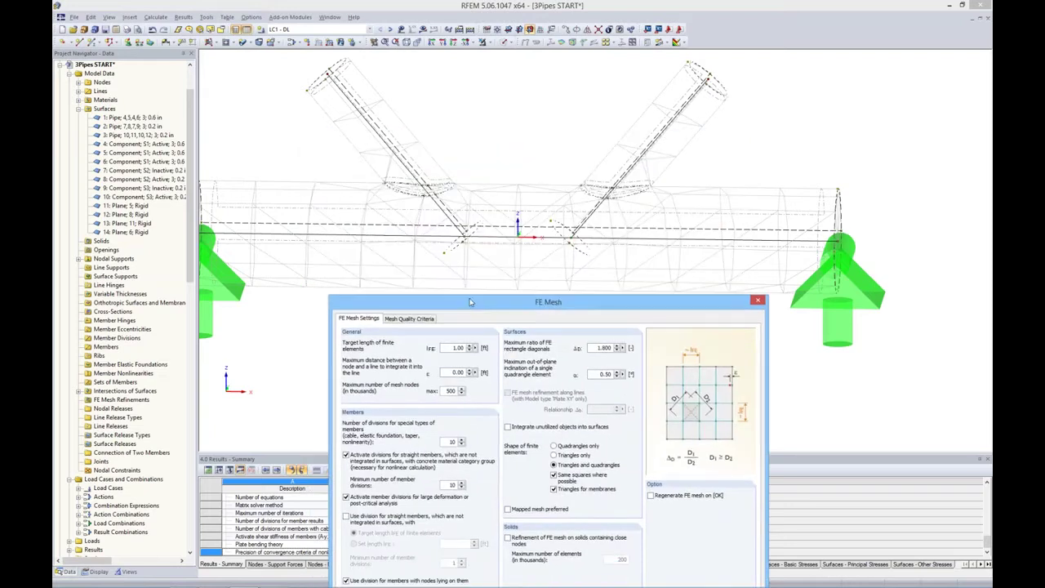
{"action": "left_click_drag", "start_coordinate": [470, 302], "coordinate": [467, 209]}
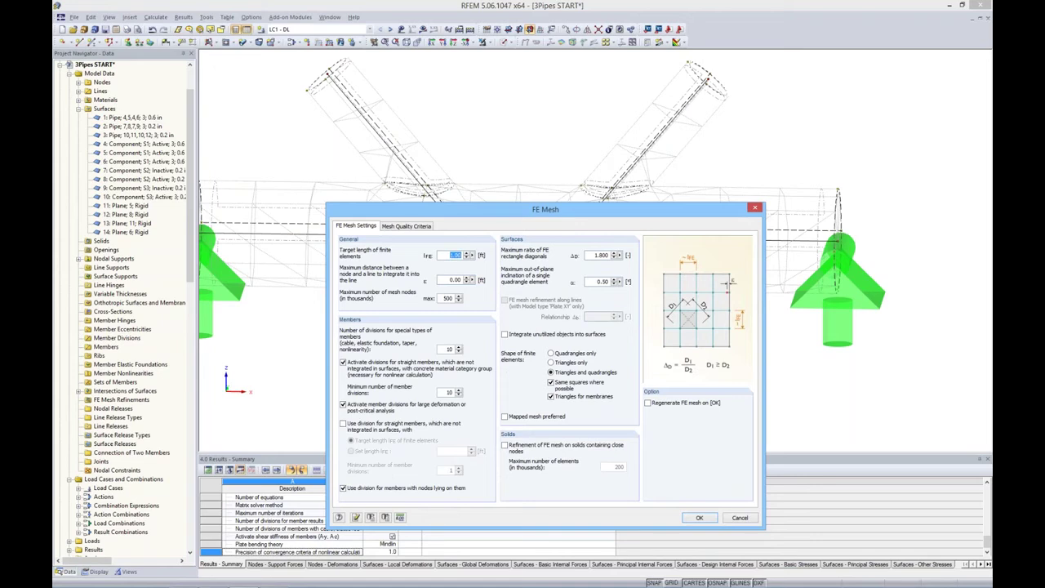
{"action": "key", "text": "BackSpace"}
{"action": "left_click", "coordinate": [648, 403]}
- Regenerate the refined FE mesh and inspect it
{"action": "left_click", "coordinate": [698, 517]}
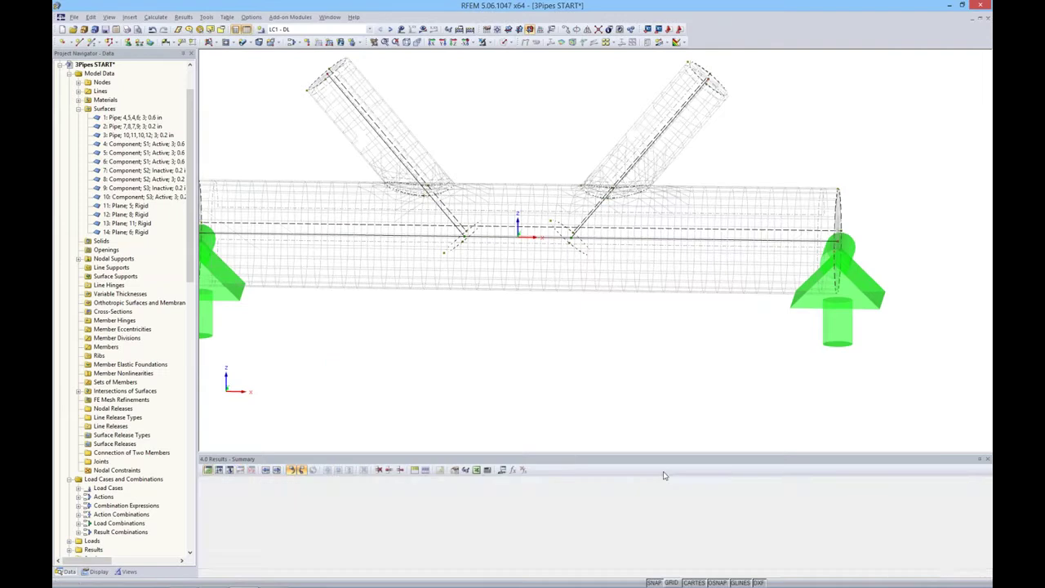
{"action": "mouse_move", "coordinate": [572, 357]}
{"action": "middle_mouse_down", "text": "ctrl"}
{"action": "mouse_move", "coordinate": [529, 357]}
{"action": "mouse_move", "coordinate": [609, 352]}
{"action": "middle_mouse_up", "text": "ctrl"}
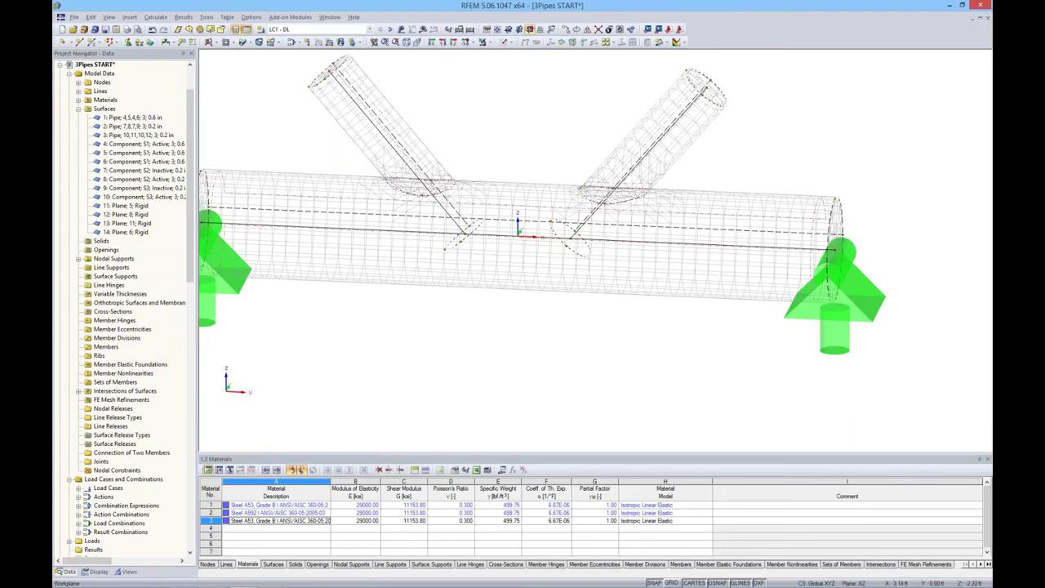
{"action": "mouse_move", "coordinate": [735, 318]}
{"action": "middle_mouse_down", "text": "ctrl"}
{"action": "mouse_move", "coordinate": [728, 334]}
{"action": "mouse_move", "coordinate": [694, 343]}
{"action": "mouse_move", "coordinate": [604, 341]}
{"action": "mouse_move", "coordinate": [613, 326]}
{"action": "middle_mouse_up", "text": "ctrl"}
- Recalculate LC1 in solid display, check Mises stresses, then show global deformations u (0.001 in)
{"action": "left_click", "coordinate": [506, 41]}
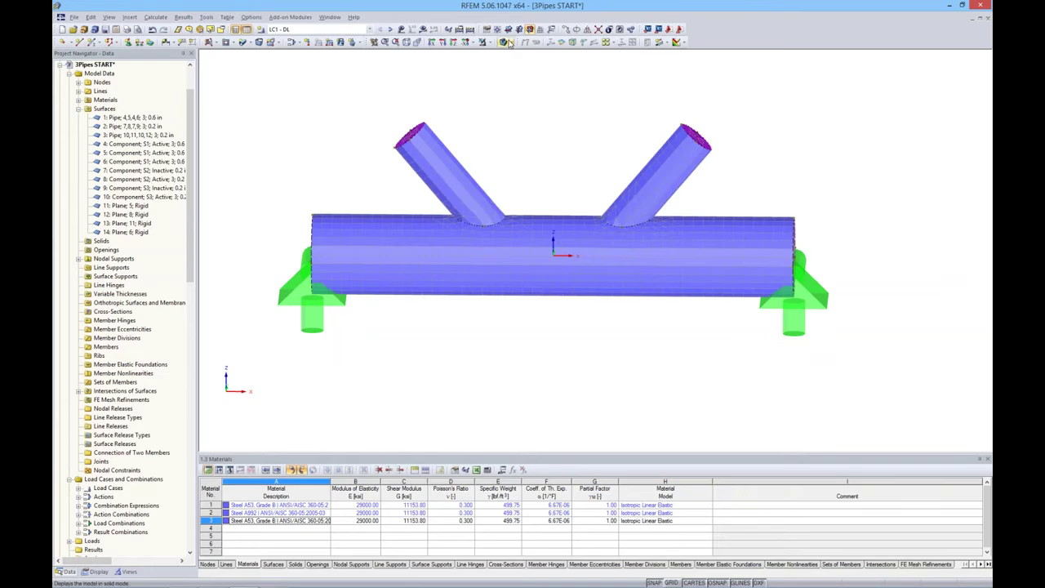
{"action": "left_click", "coordinate": [422, 29]}
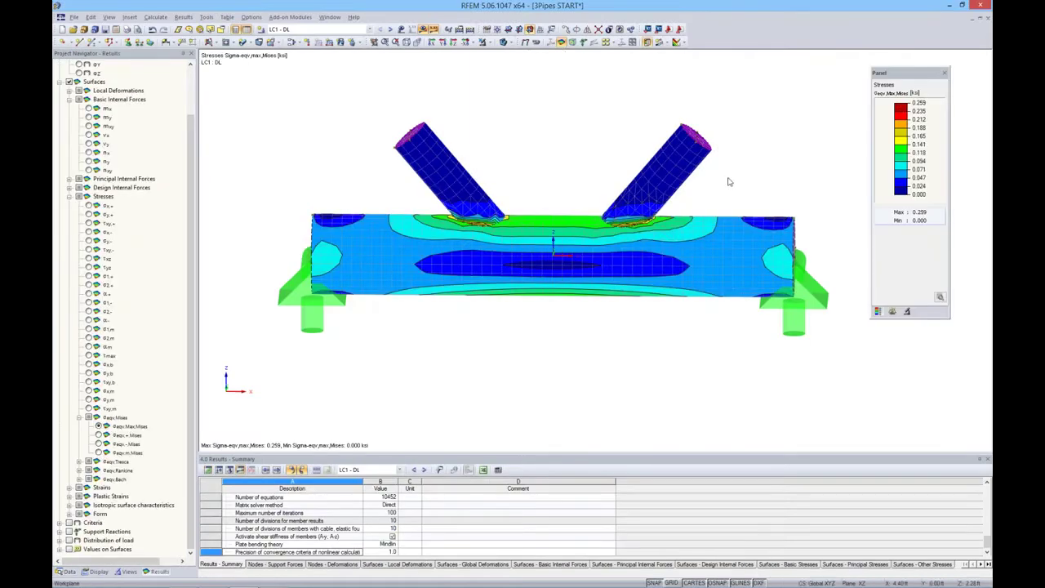
{"action": "middle_click_drag", "start_coordinate": [727, 180], "coordinate": [646, 242], "text": "ctrl"}
{"action": "scroll", "coordinate": [646, 242], "scroll_direction": "up", "scroll_amount": 1}
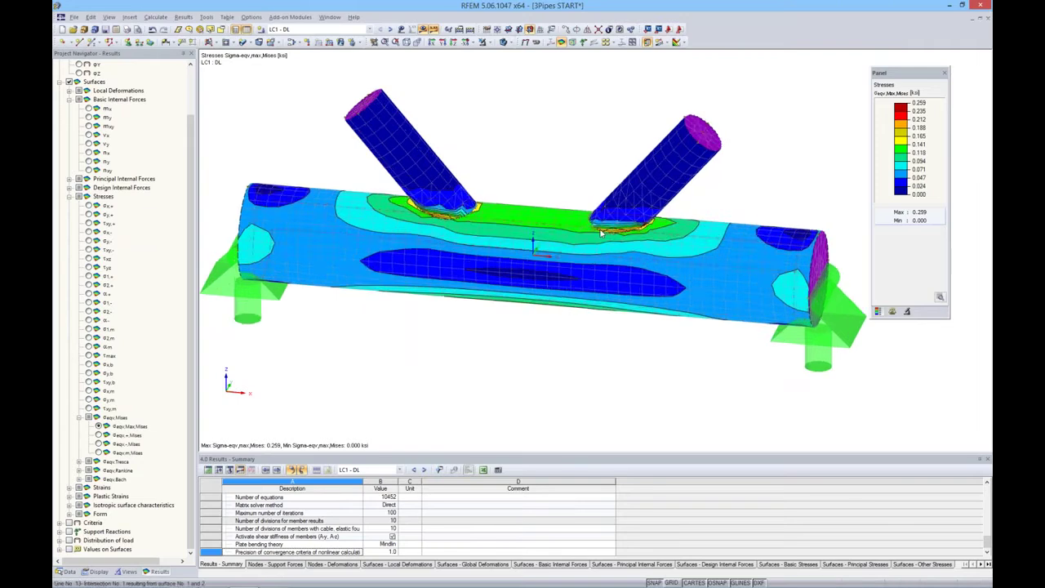
{"action": "scroll", "coordinate": [649, 243], "scroll_direction": "up", "scroll_amount": 1}
{"action": "scroll", "coordinate": [661, 248], "scroll_direction": "up", "scroll_amount": 2}
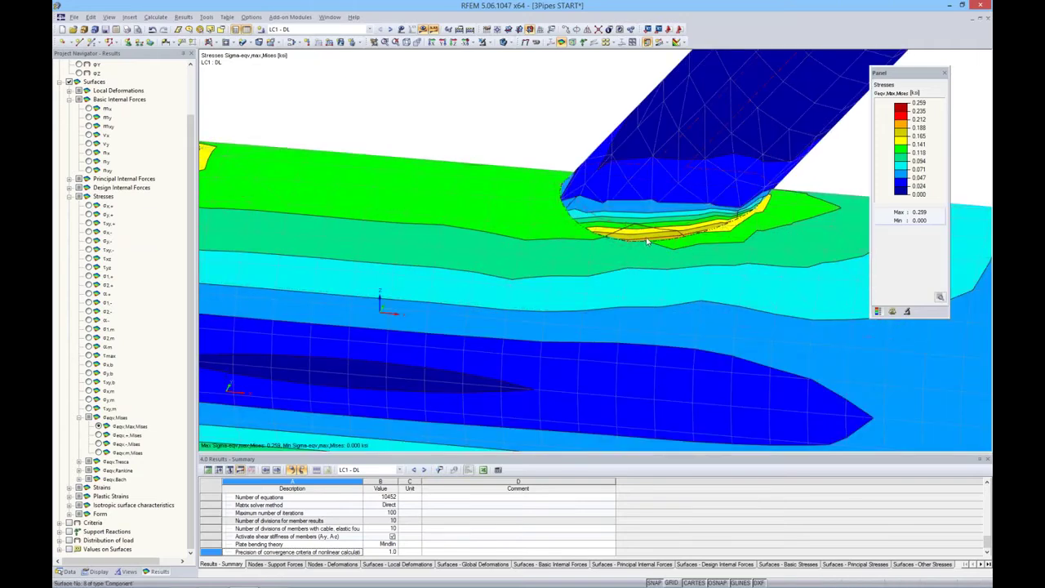
{"action": "mouse_move", "coordinate": [645, 240]}
{"action": "scroll", "coordinate": [631, 234], "scroll_direction": "down", "scroll_amount": 1}
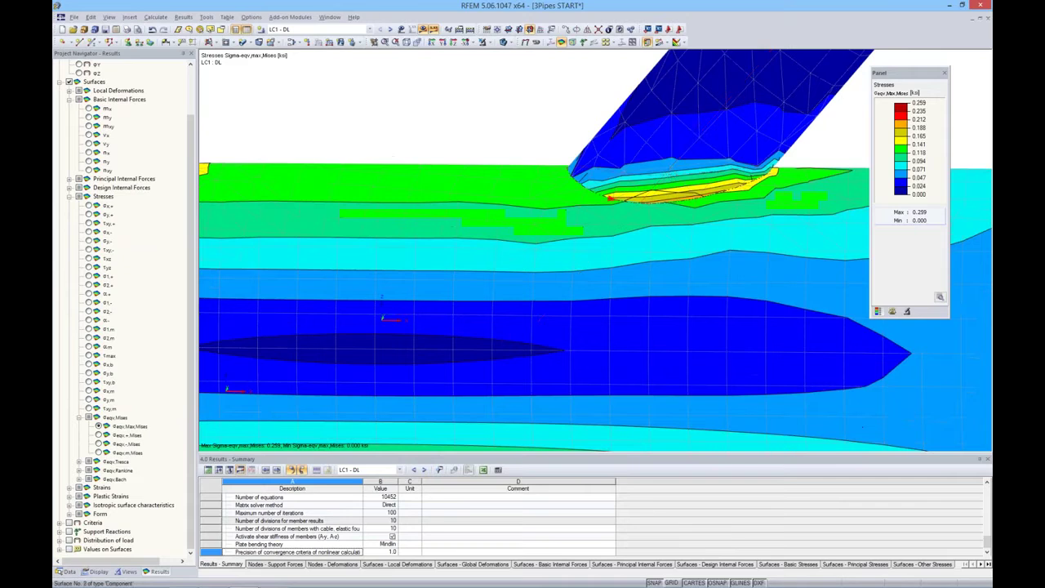
{"action": "left_click", "coordinate": [525, 41]}
{"action": "left_click", "coordinate": [525, 41]}
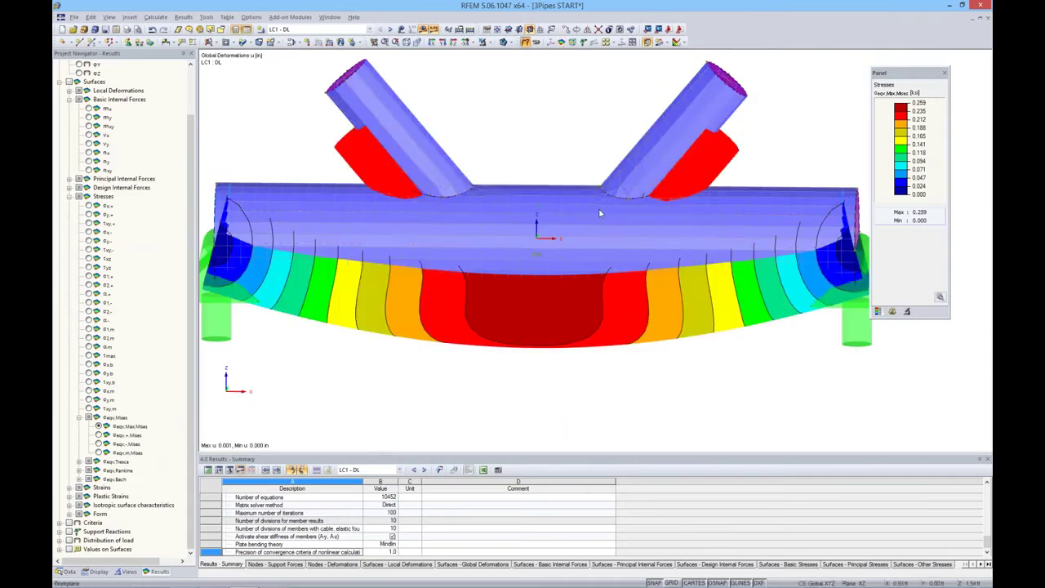
- Make the deformed 3Pipes model transparent, orbit it slightly, and return to the model Data tree
{"action": "left_click", "coordinate": [509, 42]}
{"action": "left_click", "coordinate": [539, 79]}
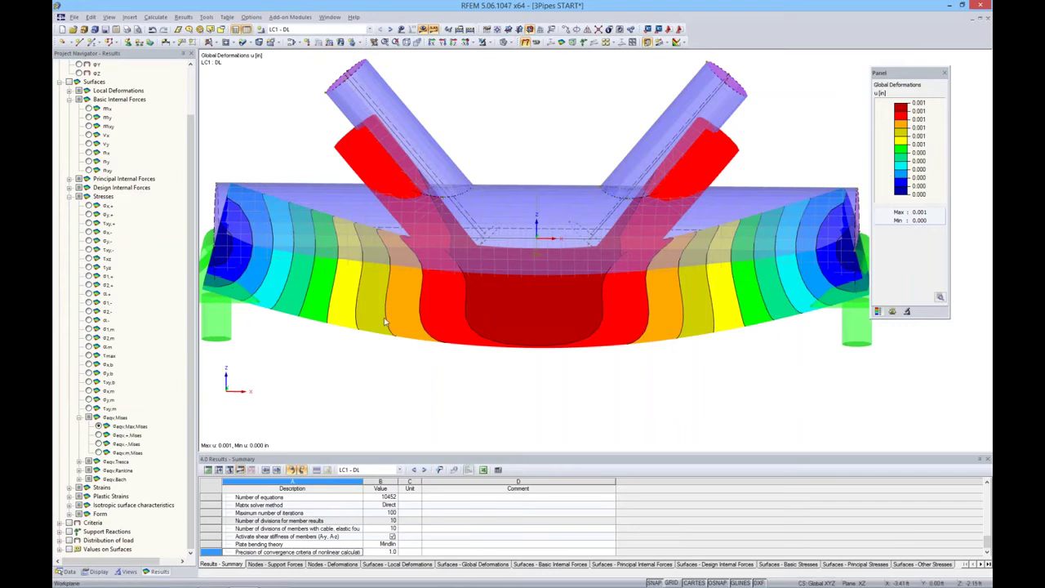
{"action": "scroll", "coordinate": [383, 317], "scroll_direction": "down", "scroll_amount": 2}
{"action": "scroll", "coordinate": [490, 327], "scroll_direction": "down", "scroll_amount": 1}
{"action": "middle_click_drag", "start_coordinate": [573, 336], "coordinate": [527, 361], "text": "ctrl"}
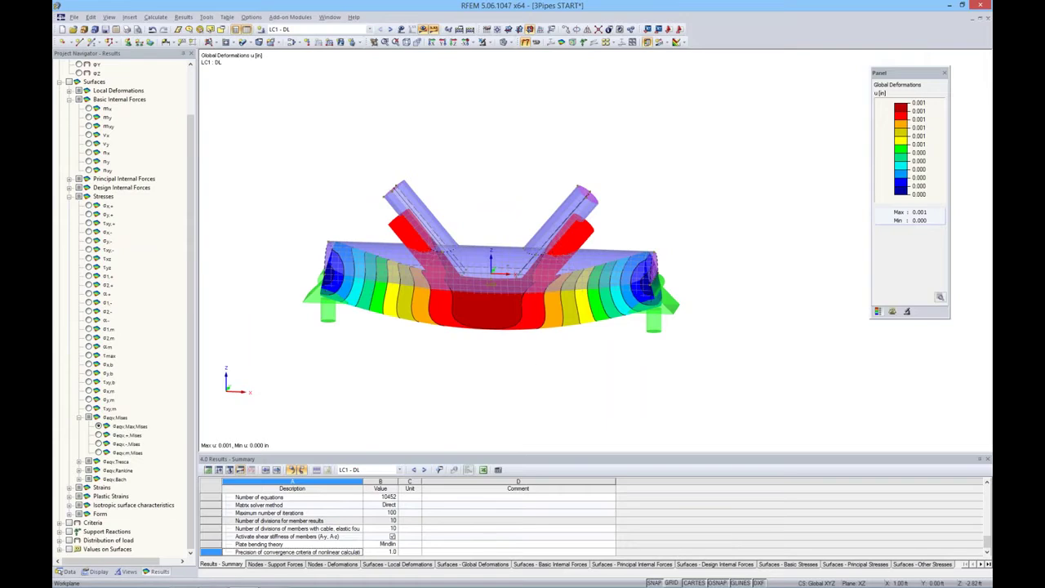
{"action": "middle_click_drag", "start_coordinate": [543, 345], "coordinate": [490, 360], "text": "ctrl"}
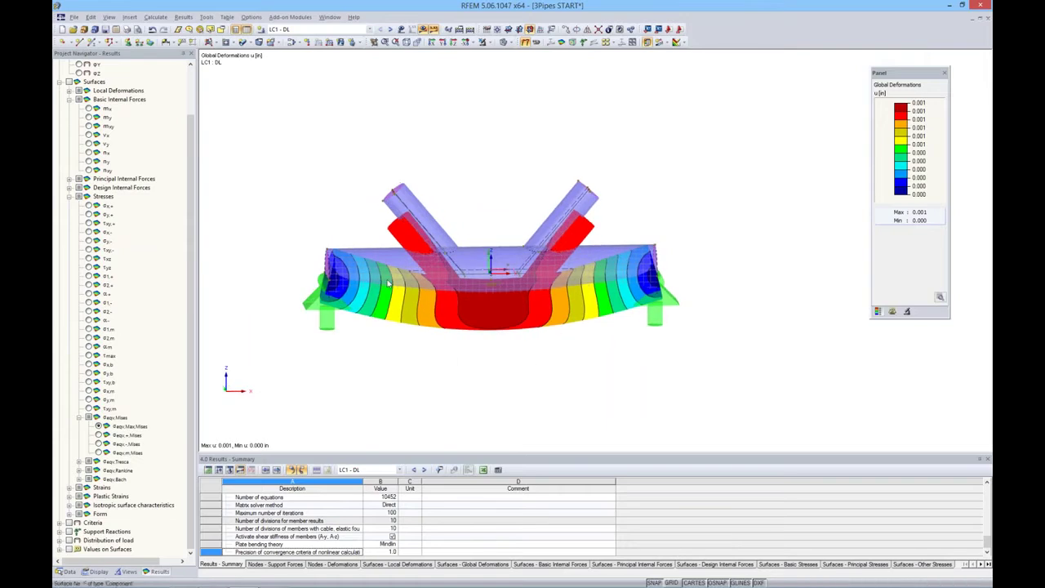
{"action": "left_click", "coordinate": [66, 571]}
- Collapse 3Pipes START, open 4Result Diagrams_Support START, and inspect surface 1's 12.00 in concrete thickness
{"action": "scroll", "coordinate": [194, 253], "scroll_direction": "up", "scroll_amount": 2}
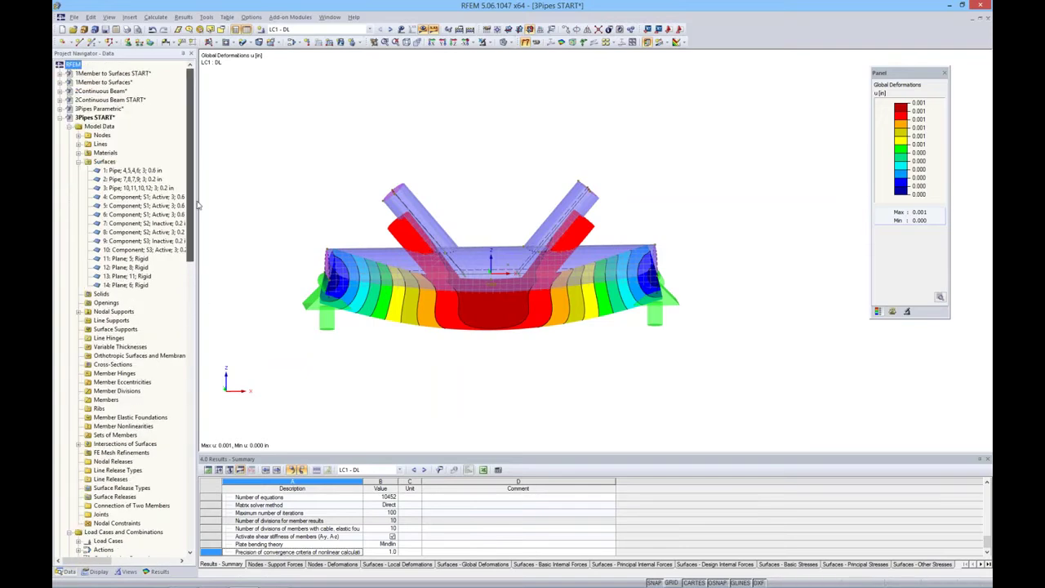
{"action": "left_click", "coordinate": [60, 117]}
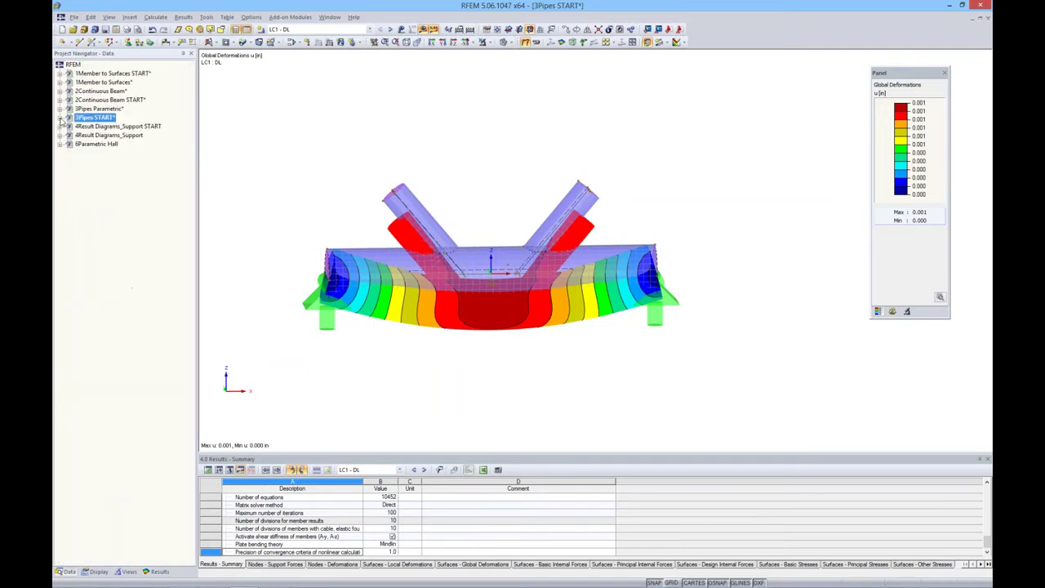
{"action": "double_click", "coordinate": [104, 127]}
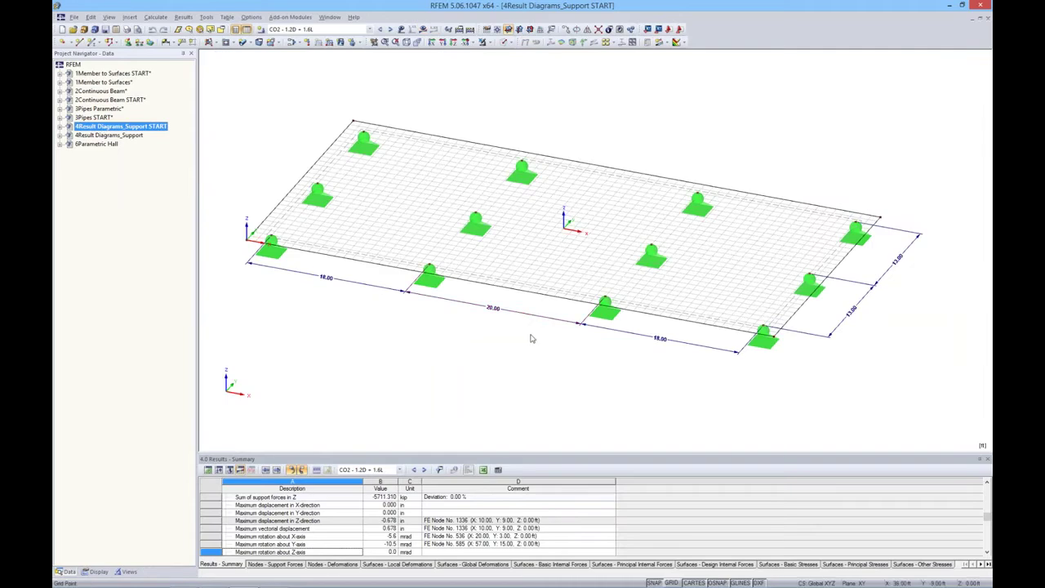
{"action": "double_click", "coordinate": [547, 292]}
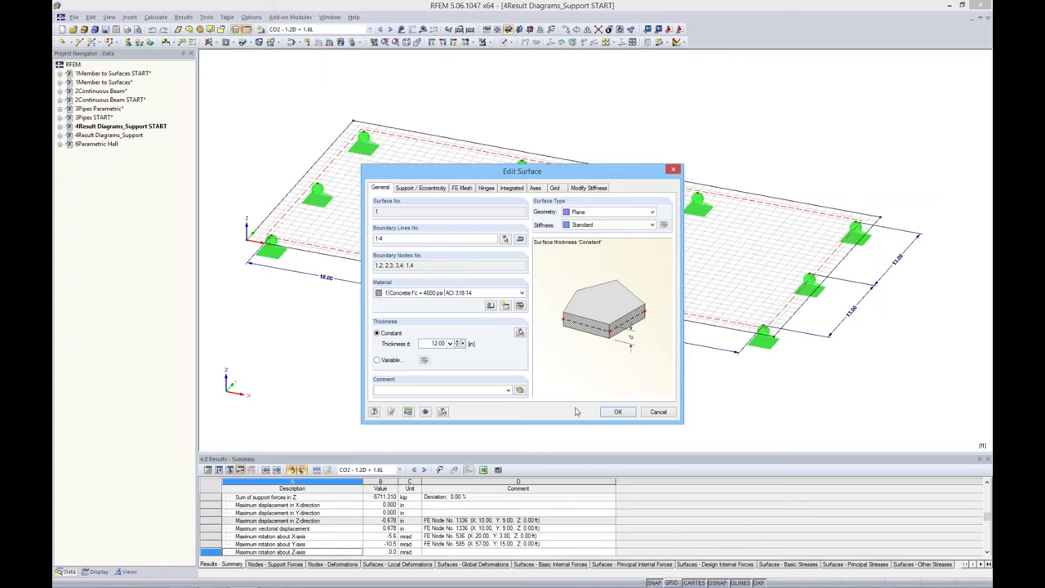
{"action": "left_click", "coordinate": [615, 412]}
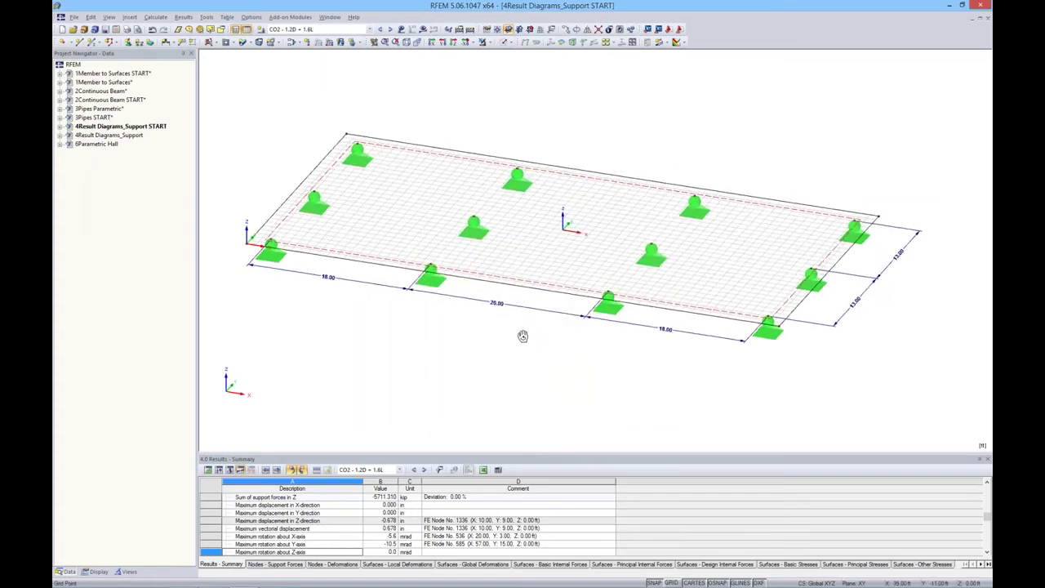
- Show the LC1 Dead Load loads on the slab
{"action": "left_click", "coordinate": [369, 29]}
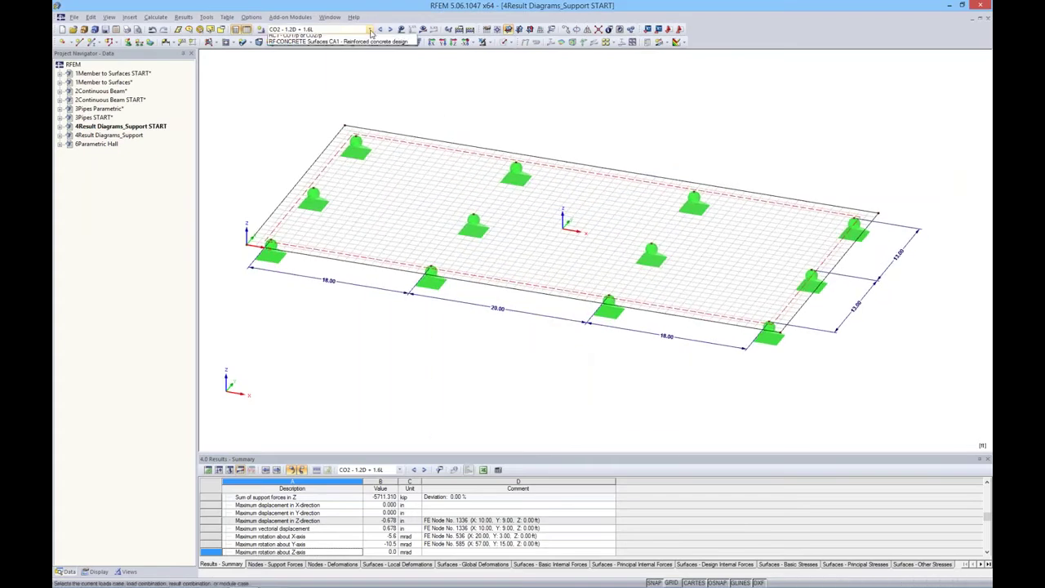
{"action": "left_click", "coordinate": [359, 38]}
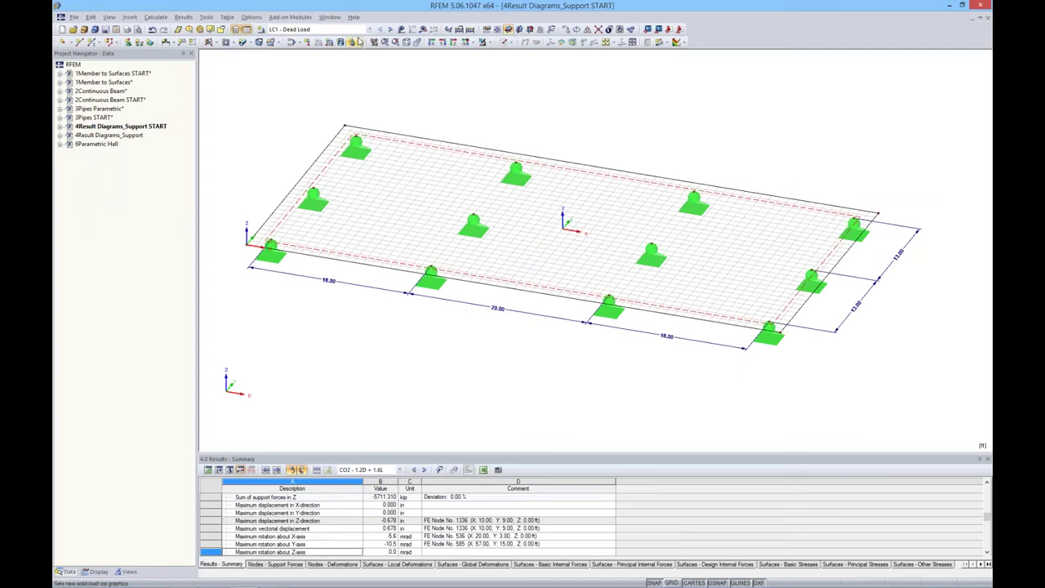
{"action": "left_click", "coordinate": [401, 29]}
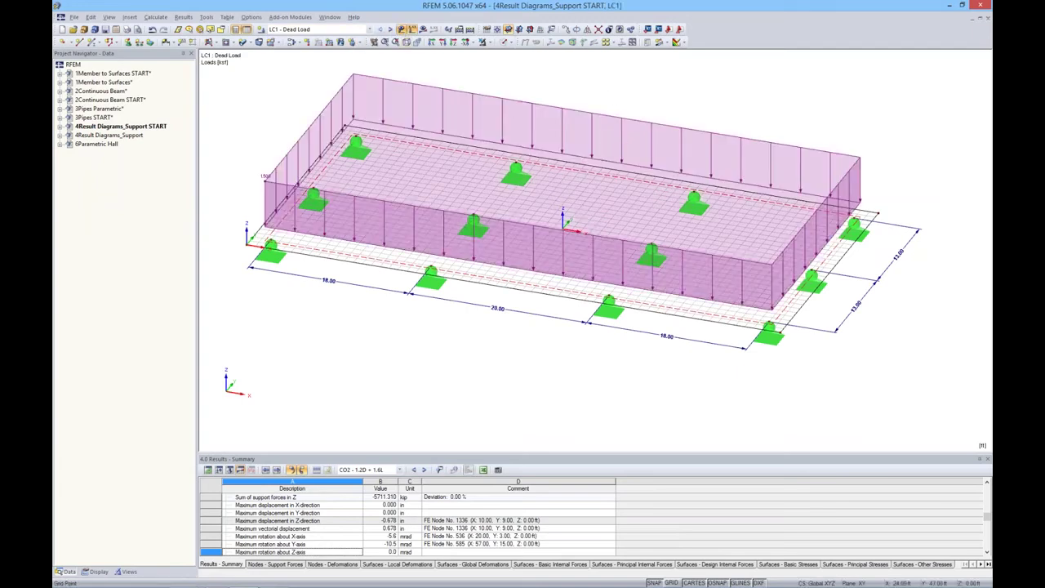
{"action": "middle_click_drag", "start_coordinate": [609, 95], "coordinate": [604, 126]}
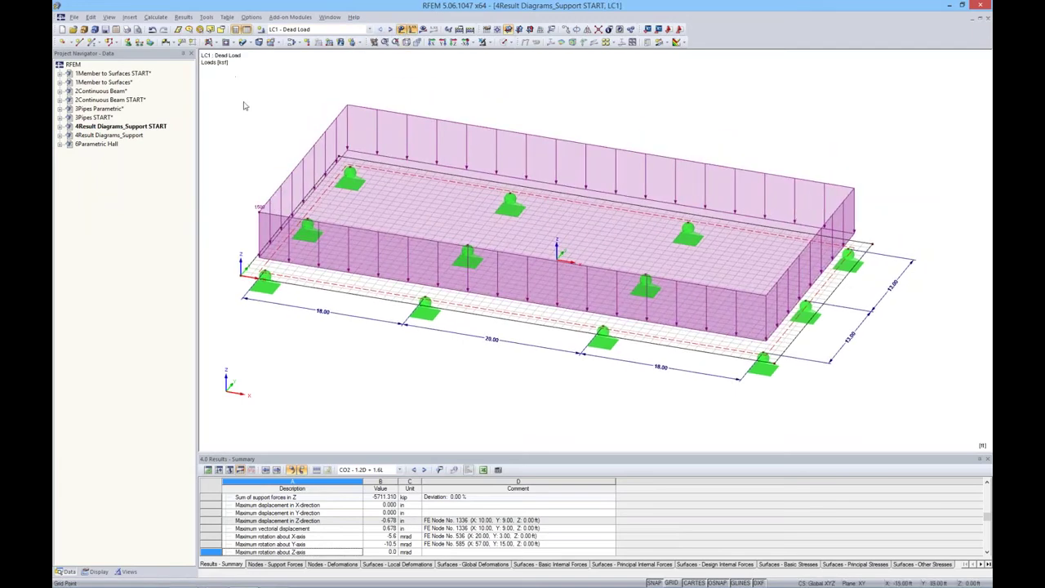
- Step through LC2 Live Load and CO1, then display result combination RC1
{"action": "left_click", "coordinate": [390, 29]}
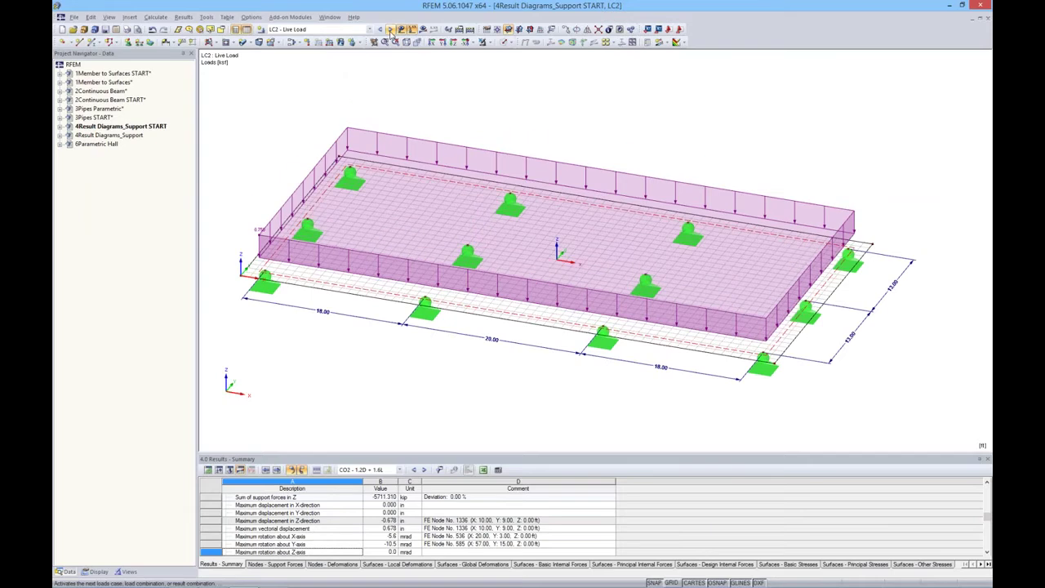
{"action": "left_click", "coordinate": [391, 29]}
{"action": "left_click", "coordinate": [369, 30]}
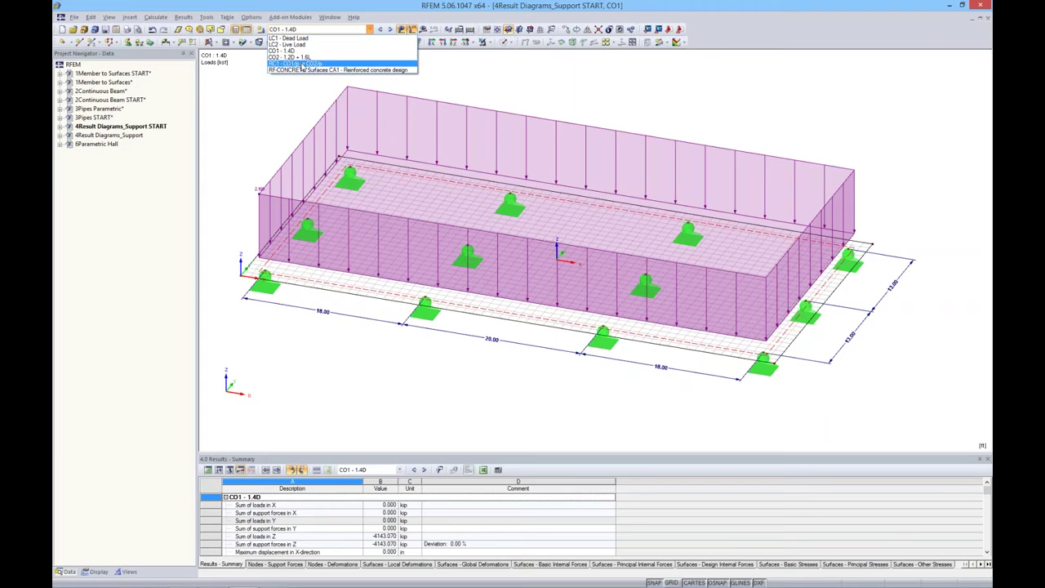
{"action": "left_click", "coordinate": [302, 65]}
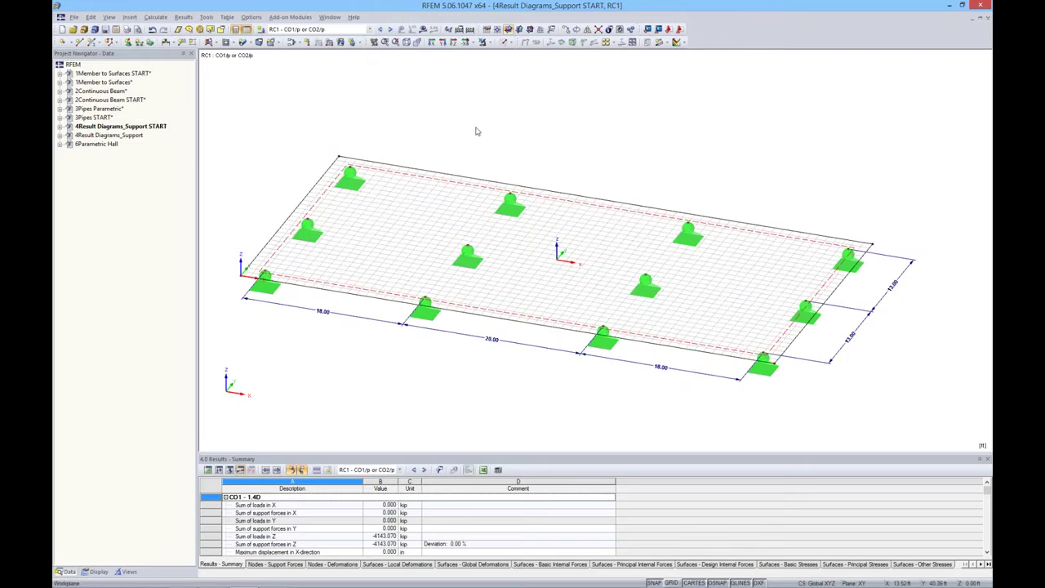
- Show RF-CONCRETE Surfaces CA1 required reinforcement as coloured contours on the slab
{"action": "left_click", "coordinate": [371, 31]}
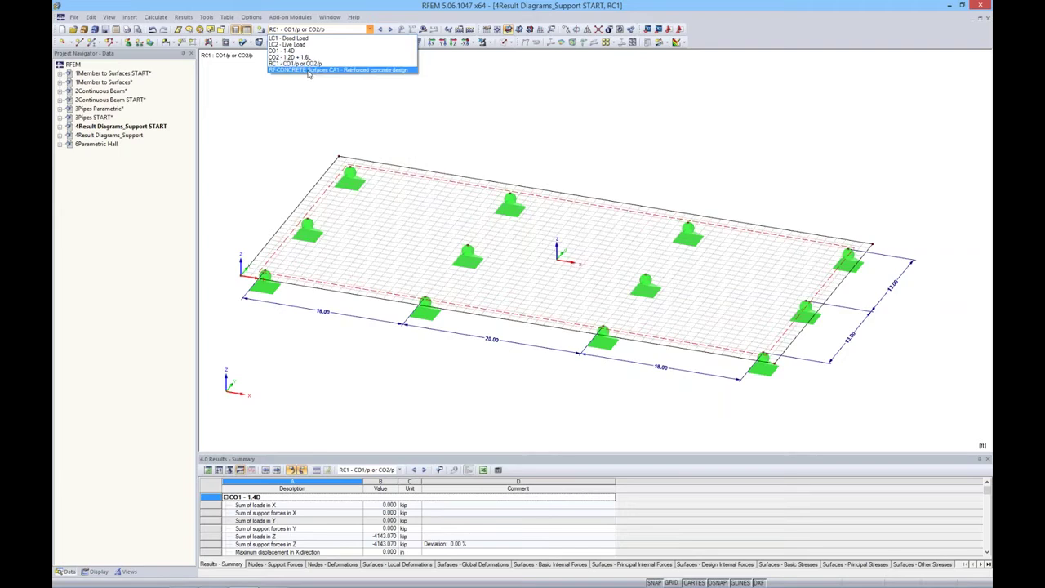
{"action": "left_click", "coordinate": [309, 71]}
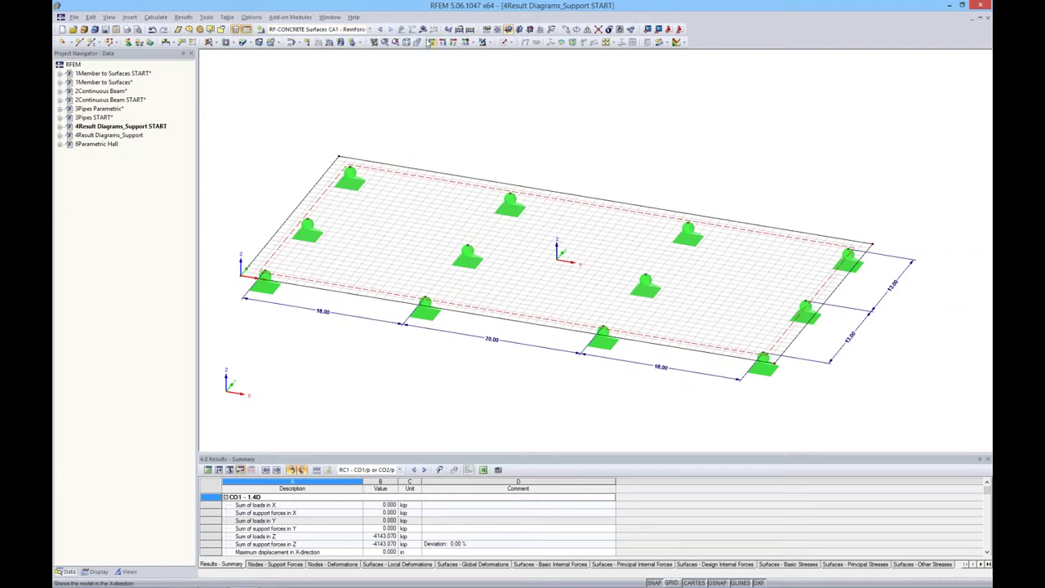
{"action": "left_click", "coordinate": [422, 30]}
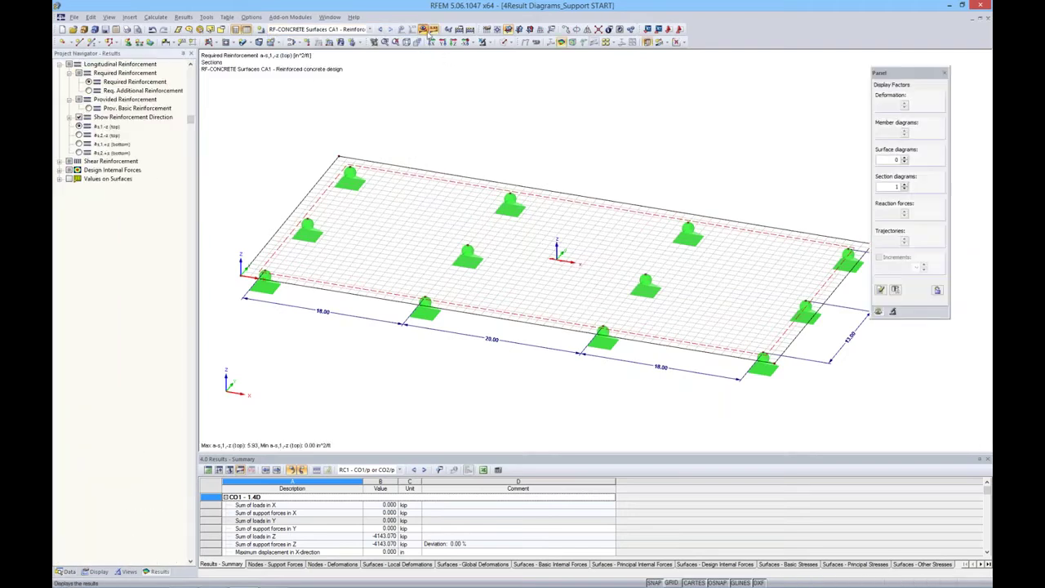
{"action": "middle_click_drag", "start_coordinate": [490, 137], "coordinate": [471, 101]}
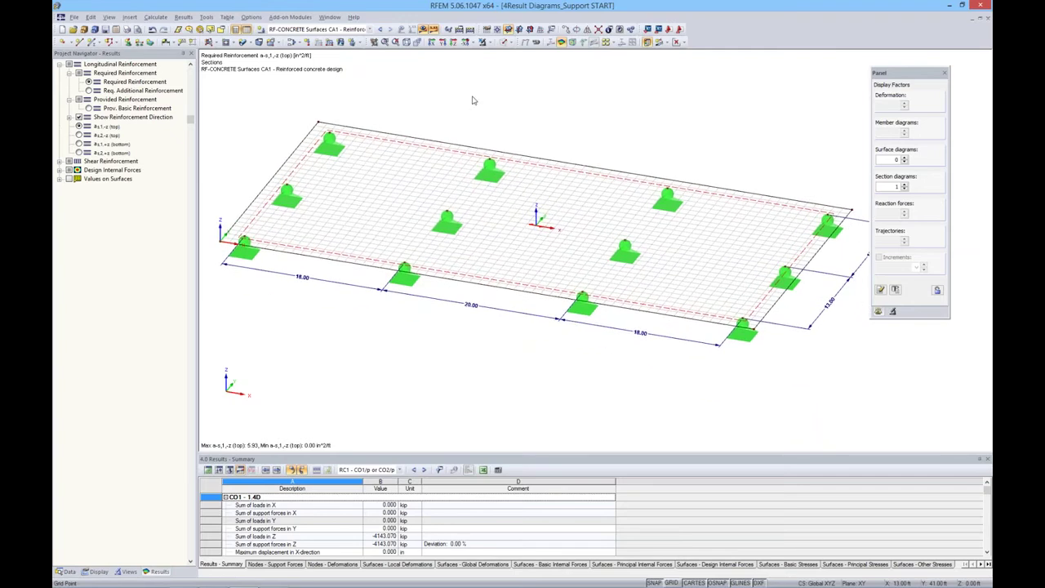
{"action": "left_click", "coordinate": [679, 41]}
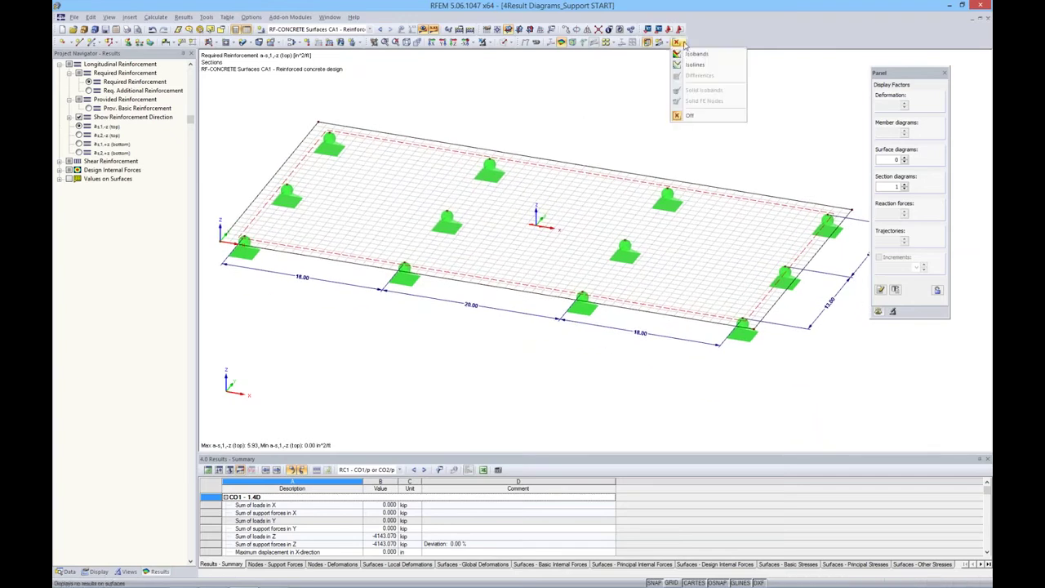
{"action": "left_click", "coordinate": [703, 54]}
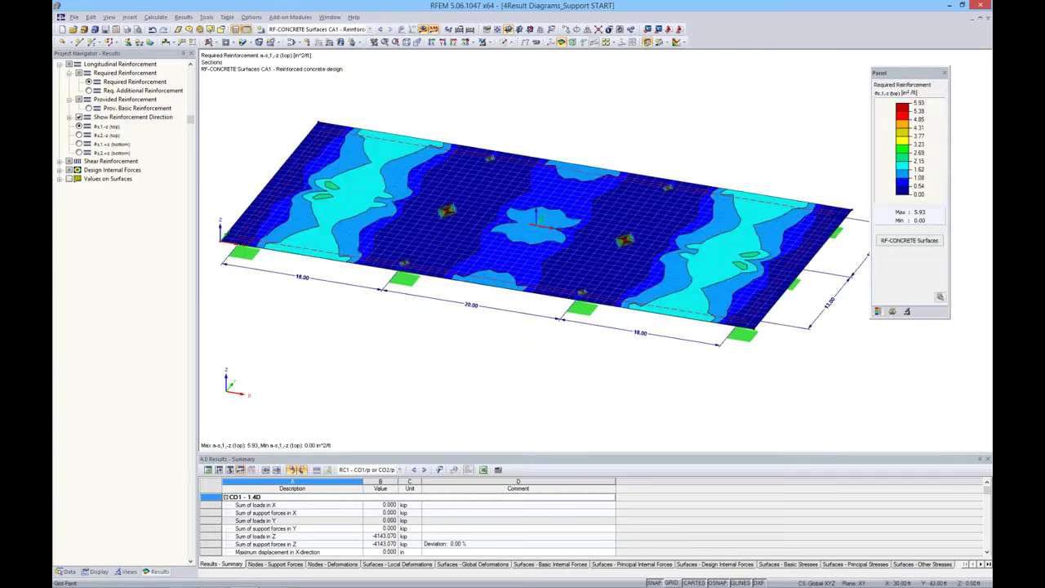
- Flatten and zoom the view, then switch to RC1 basic internal moment m-x contours
{"action": "middle_click_drag", "start_coordinate": [627, 108], "coordinate": [632, 115], "text": "ctrl"}
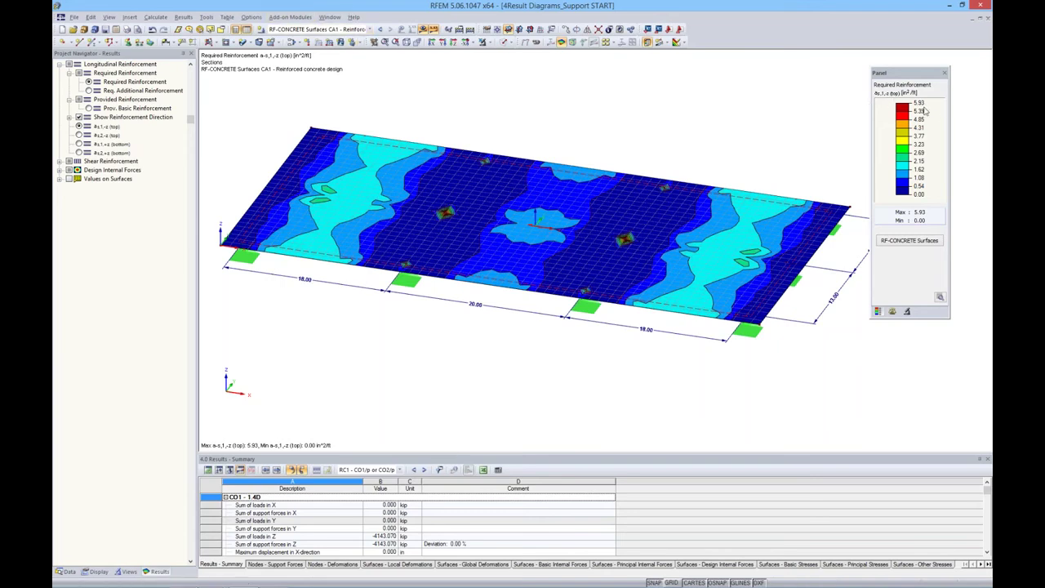
{"action": "scroll", "coordinate": [618, 263], "scroll_direction": "up", "scroll_amount": 2}
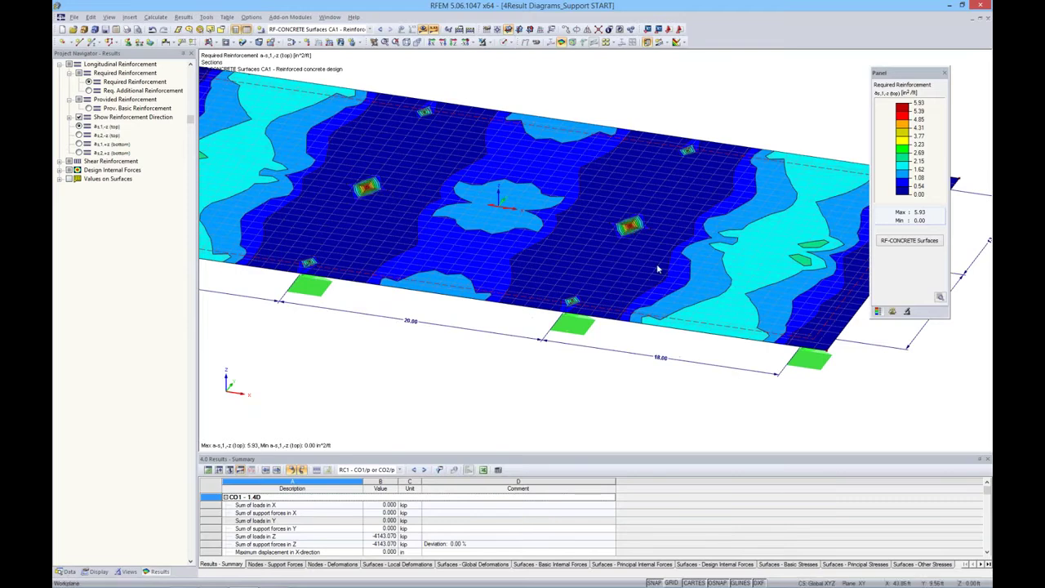
{"action": "left_click", "coordinate": [380, 30]}
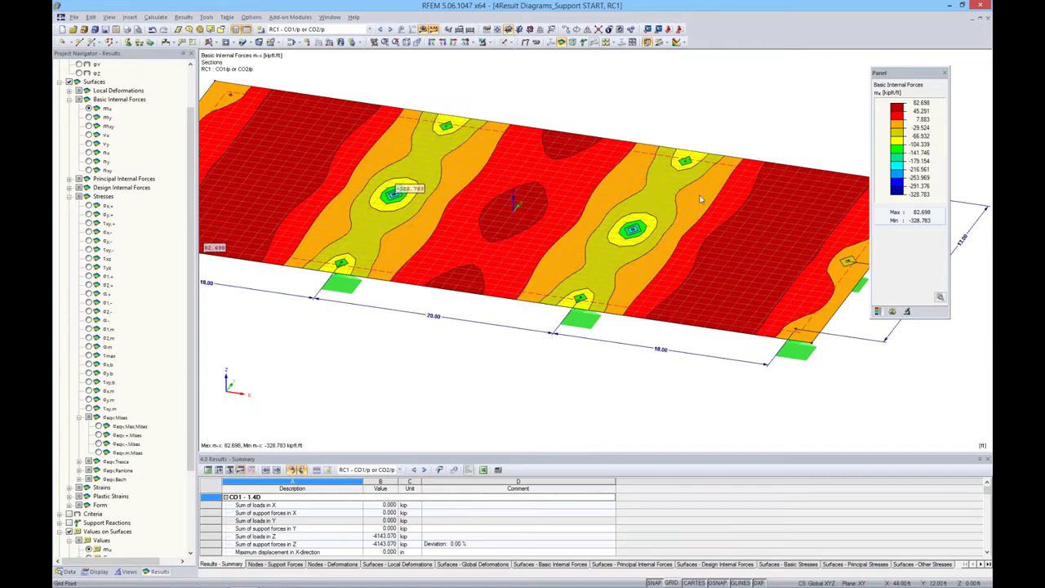
- Rotate the slab and display its RC1 m-y moment contours
{"action": "scroll", "coordinate": [702, 166], "scroll_direction": "down", "scroll_amount": 1}
{"action": "middle_click_drag", "start_coordinate": [698, 186], "coordinate": [485, 226], "text": "ctrl"}
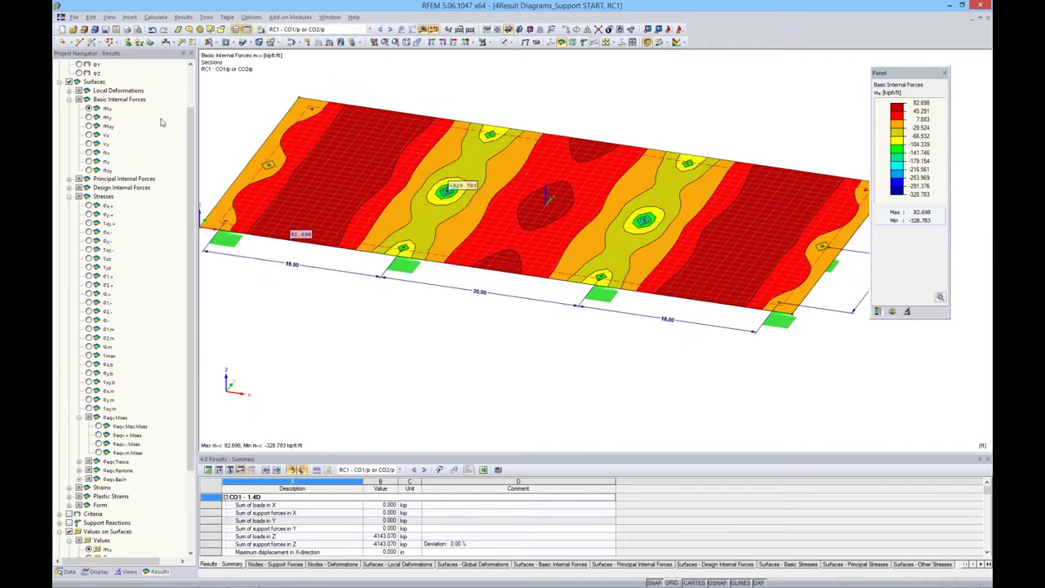
{"action": "left_click", "coordinate": [88, 117]}
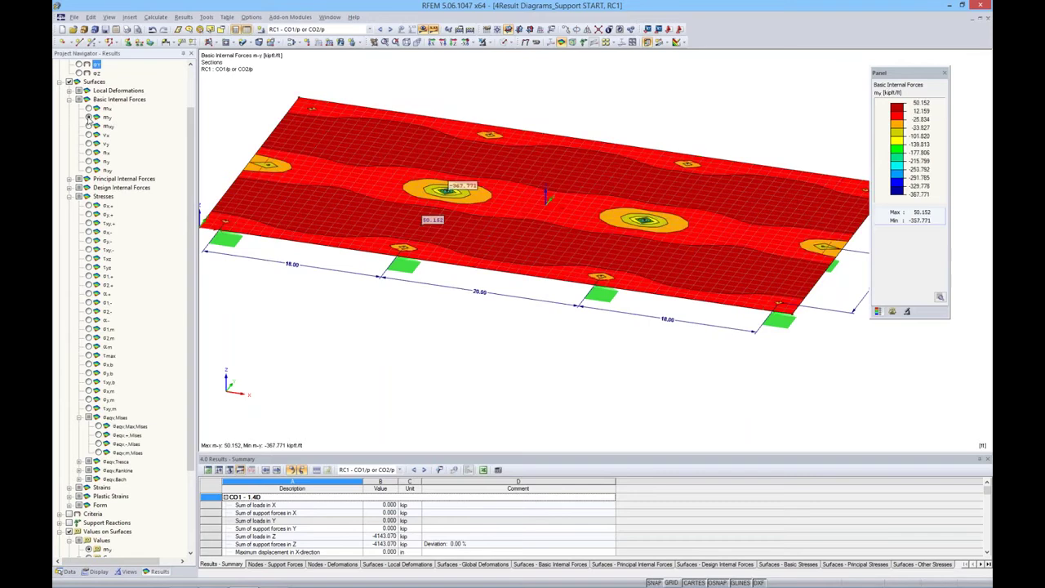
- Show maximum von Mises equivalent stress contours (14.659 to 0.102 ksi) and turn on the grid
{"action": "scroll", "coordinate": [190, 196], "scroll_direction": "down", "scroll_amount": 1}
{"action": "scroll", "coordinate": [189, 204], "scroll_direction": "down", "scroll_amount": 1}
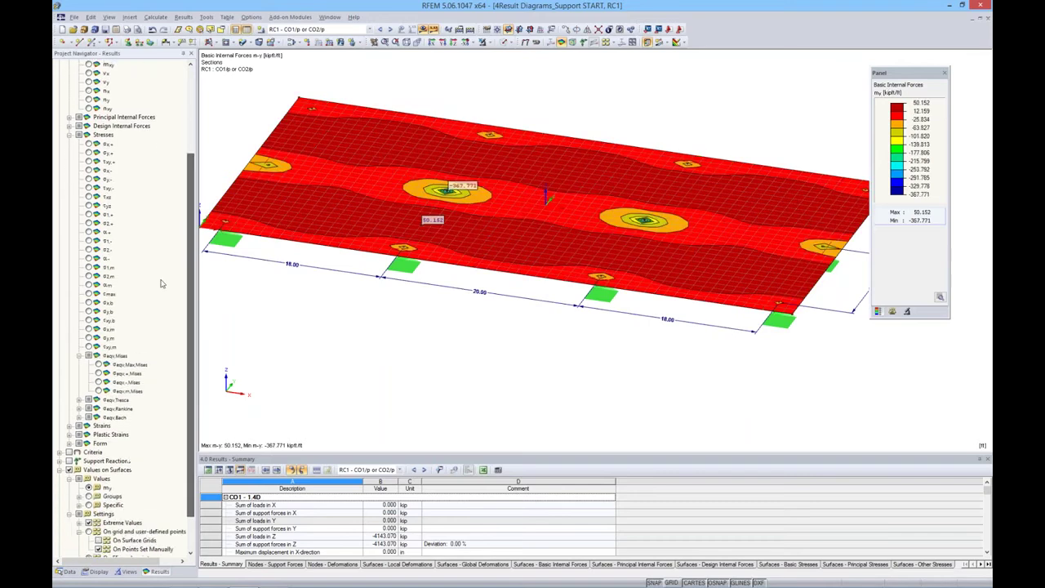
{"action": "left_click", "coordinate": [99, 365]}
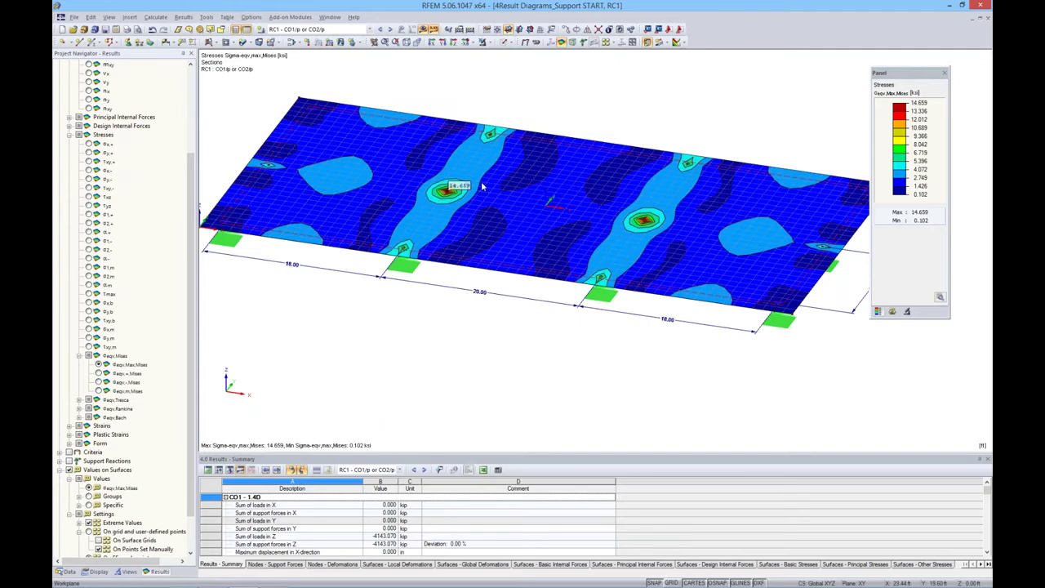
{"action": "scroll", "coordinate": [448, 203], "scroll_direction": "down", "scroll_amount": 1}
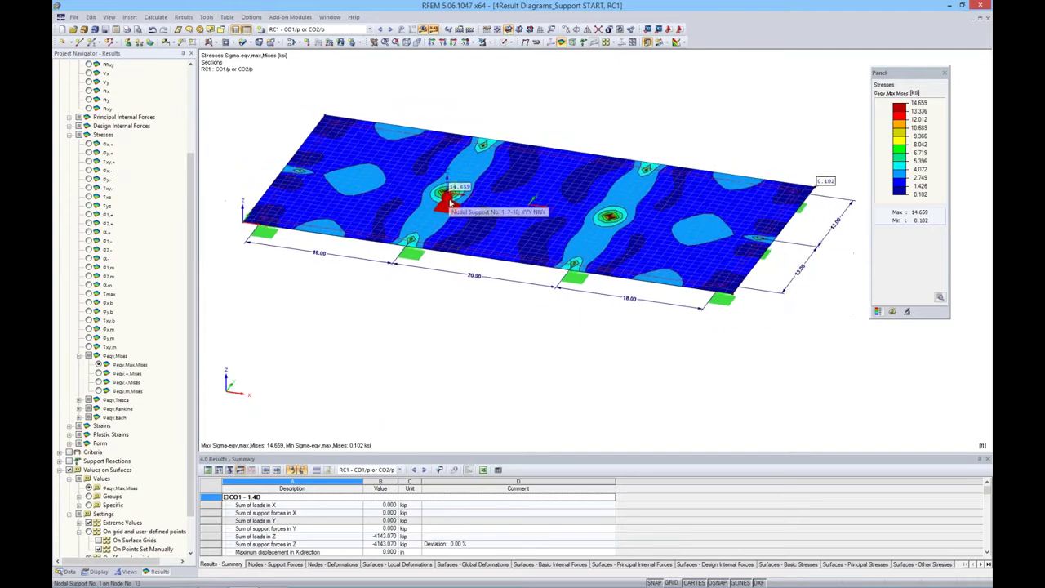
{"action": "scroll", "coordinate": [448, 203], "scroll_direction": "down", "scroll_amount": 1}
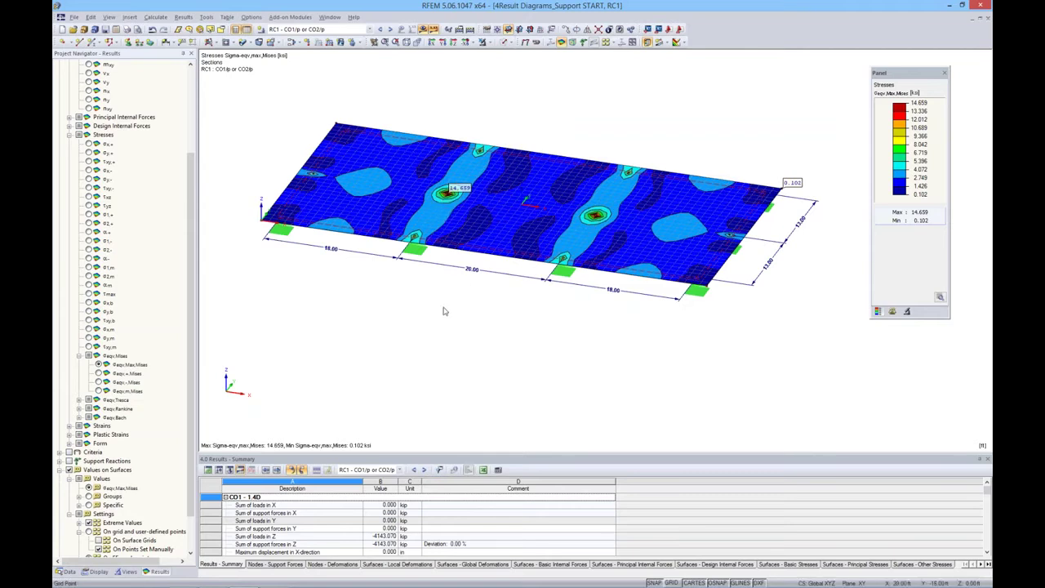
{"action": "left_click", "coordinate": [671, 582]}
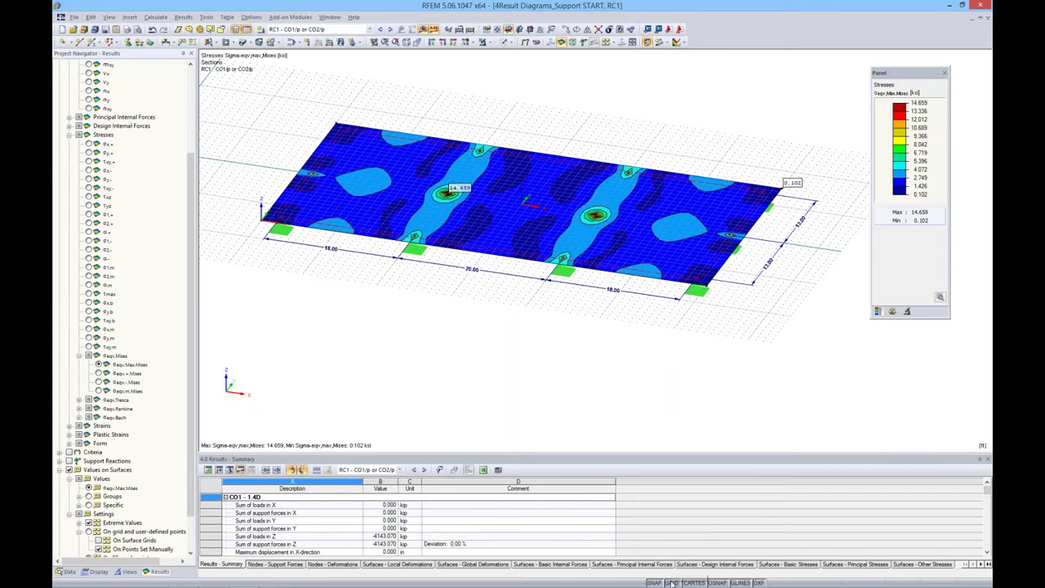
{"action": "right_click", "coordinate": [671, 582]}
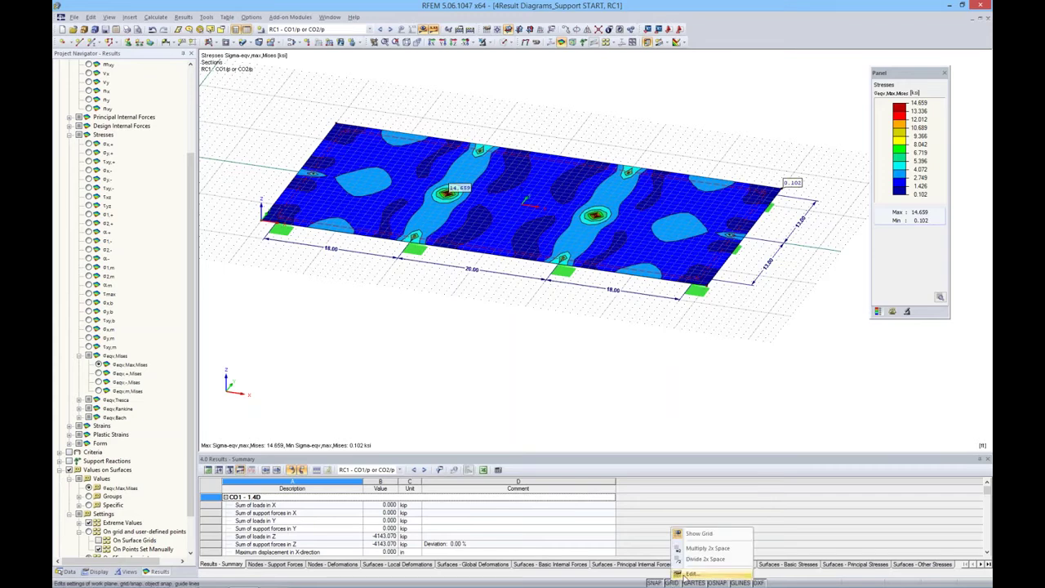
{"action": "left_click", "coordinate": [686, 560]}
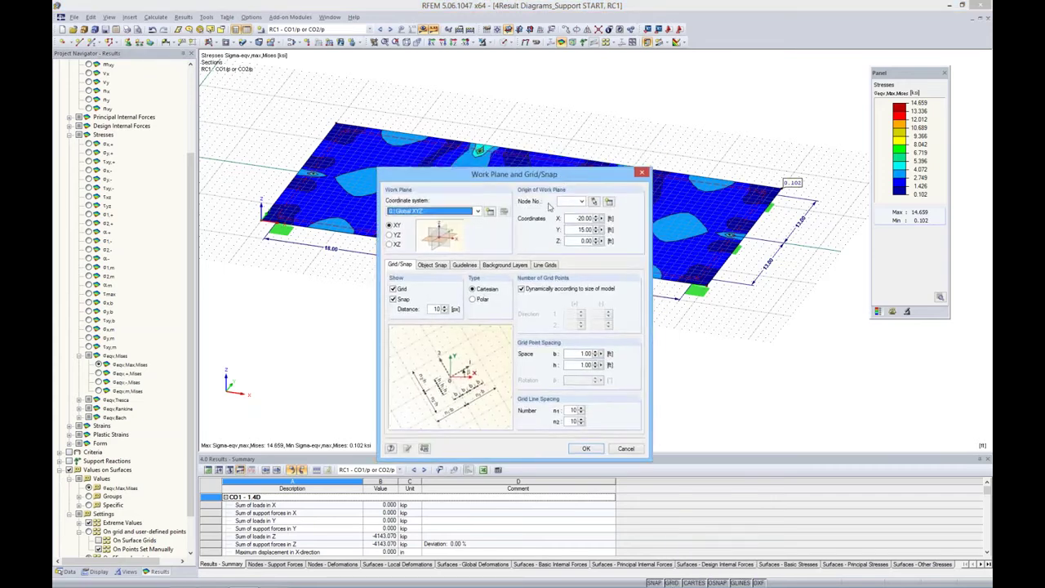
{"action": "left_click_drag", "start_coordinate": [569, 156], "coordinate": [543, 267]}
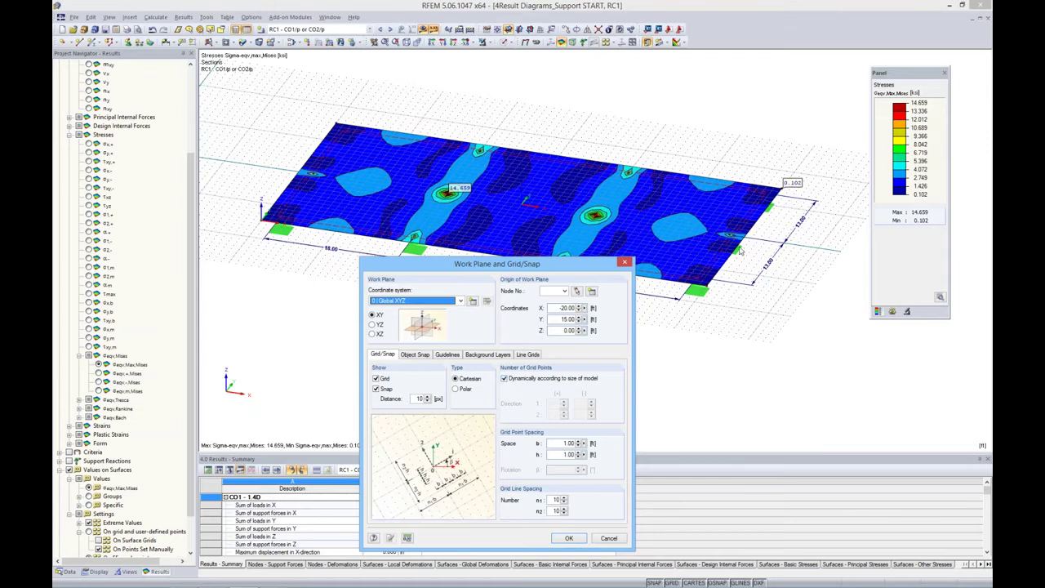
{"action": "left_click", "coordinate": [569, 537]}
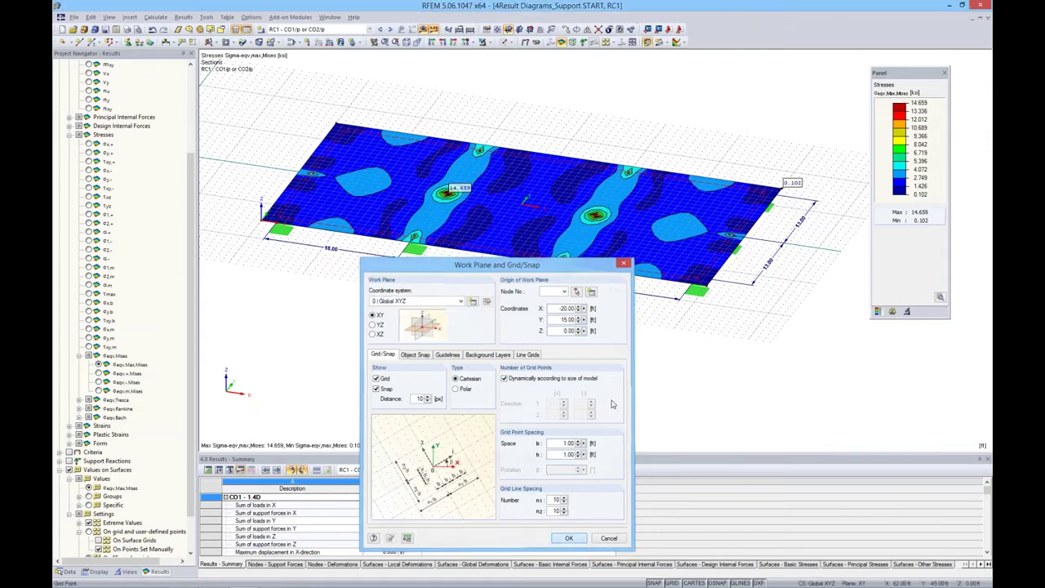
{"action": "middle_click_drag", "start_coordinate": [556, 318], "coordinate": [566, 376]}
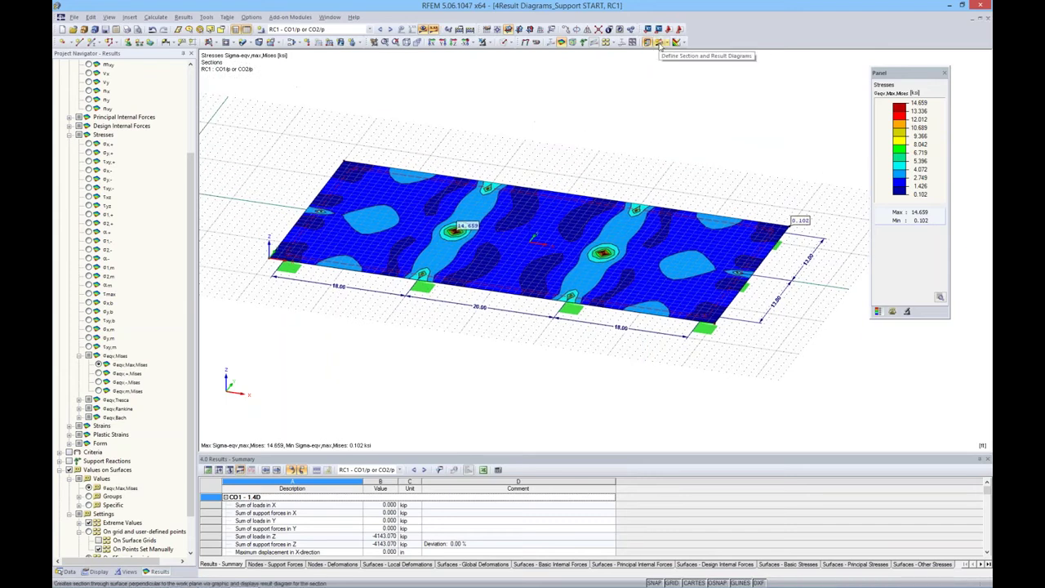
- Define a result section from the slab's left edge to its right edge
{"action": "left_click", "coordinate": [658, 45]}
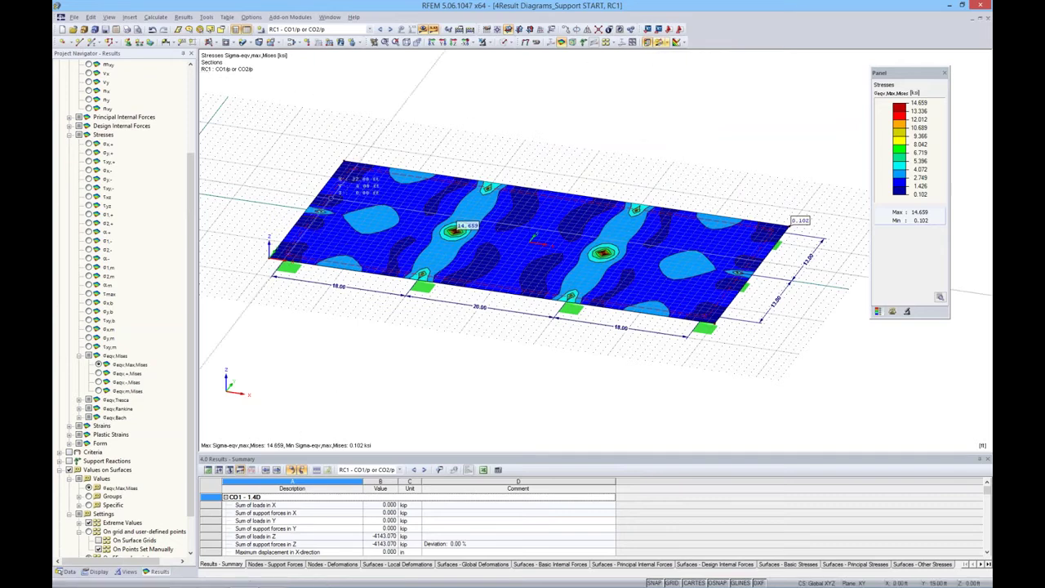
{"action": "left_click", "coordinate": [270, 204]}
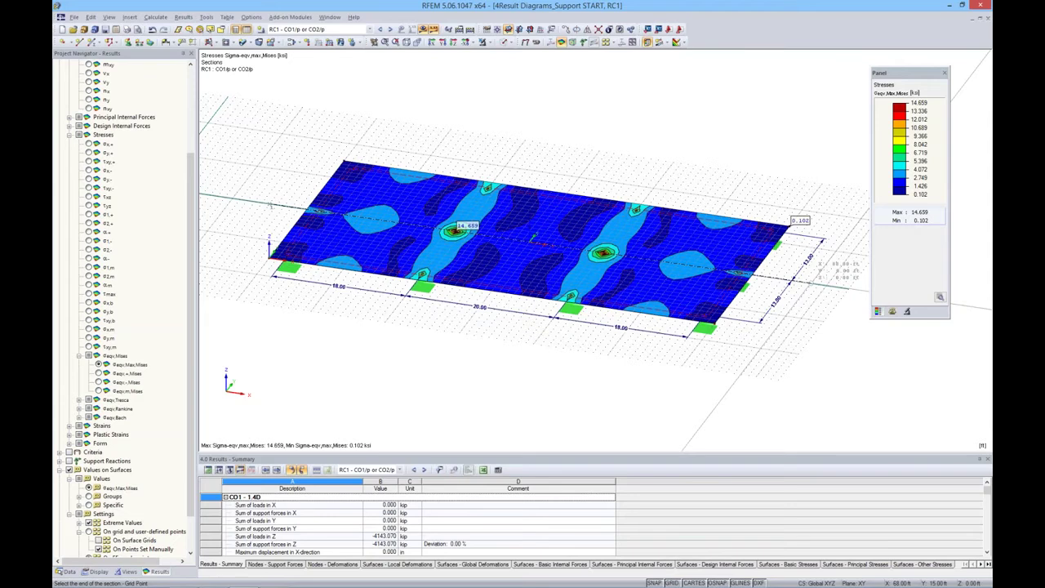
{"action": "left_click", "coordinate": [815, 263]}
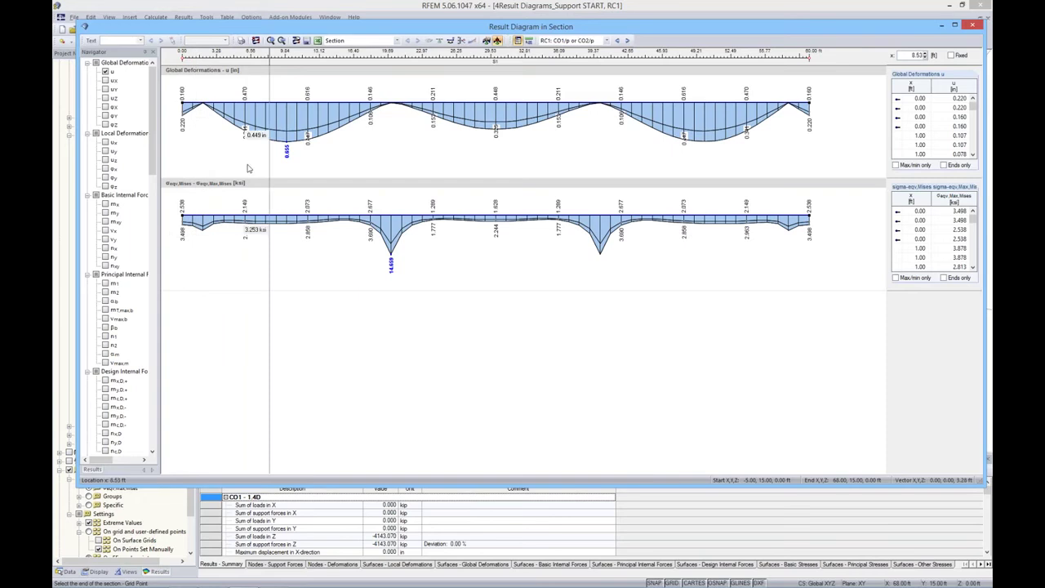
- Add m-y to the section diagrams, compare load cases and RF-CONCRETE reinforcement (peak 5.93), back to RC1
{"action": "left_click", "coordinate": [106, 213]}
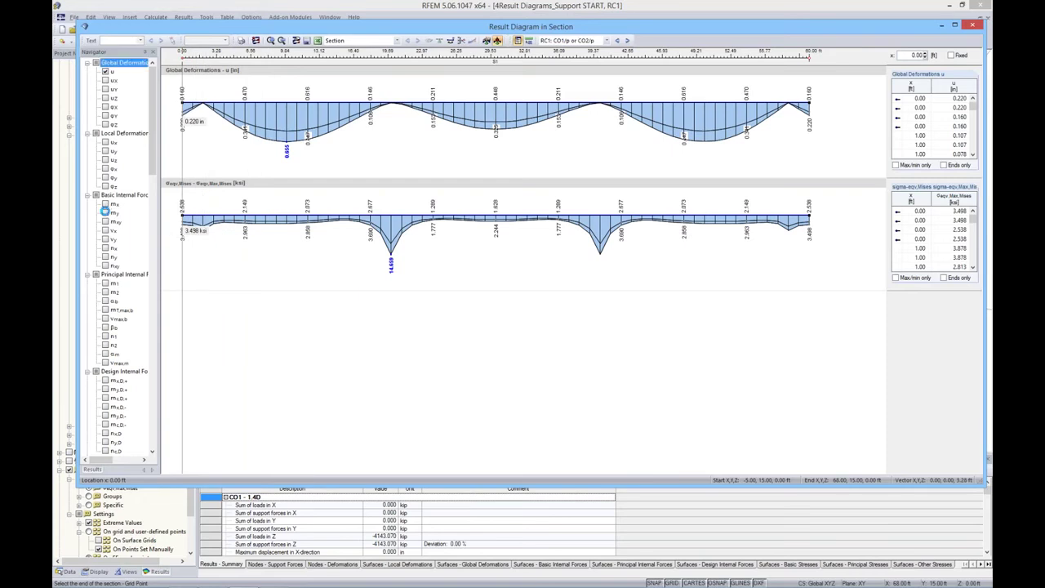
{"action": "left_click", "coordinate": [105, 212]}
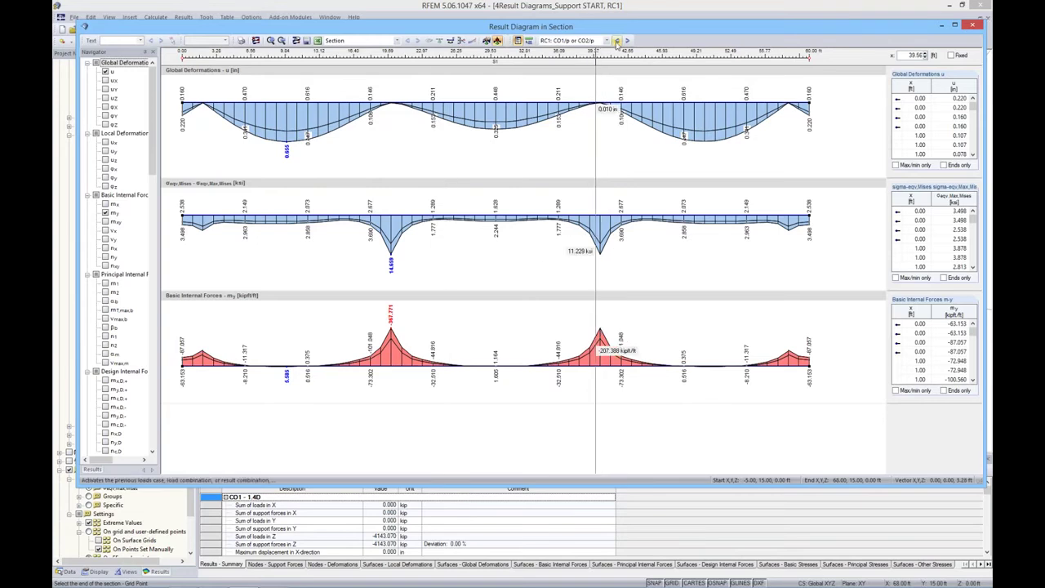
{"action": "left_click", "coordinate": [617, 40]}
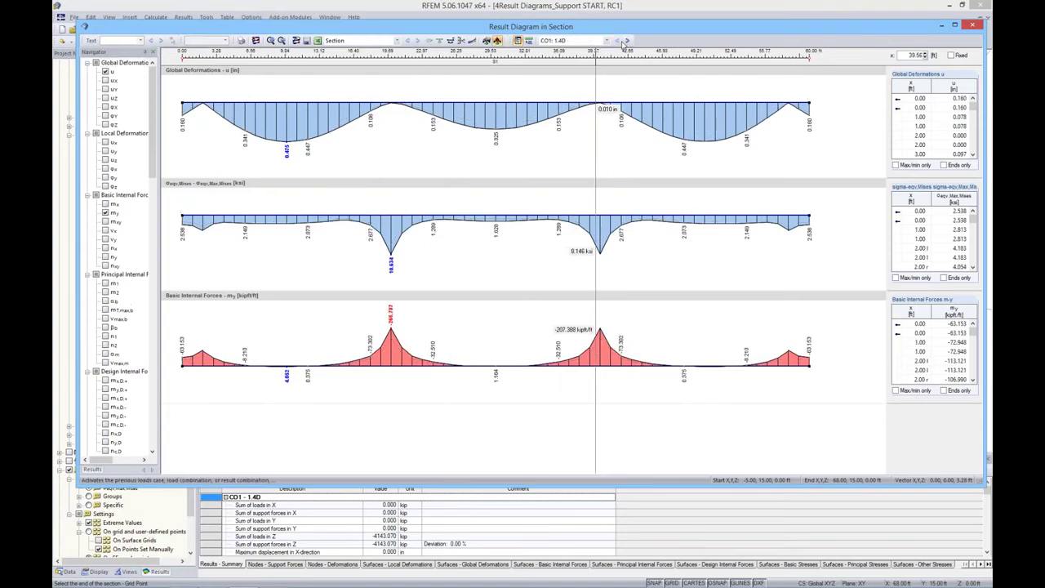
{"action": "left_click", "coordinate": [627, 40]}
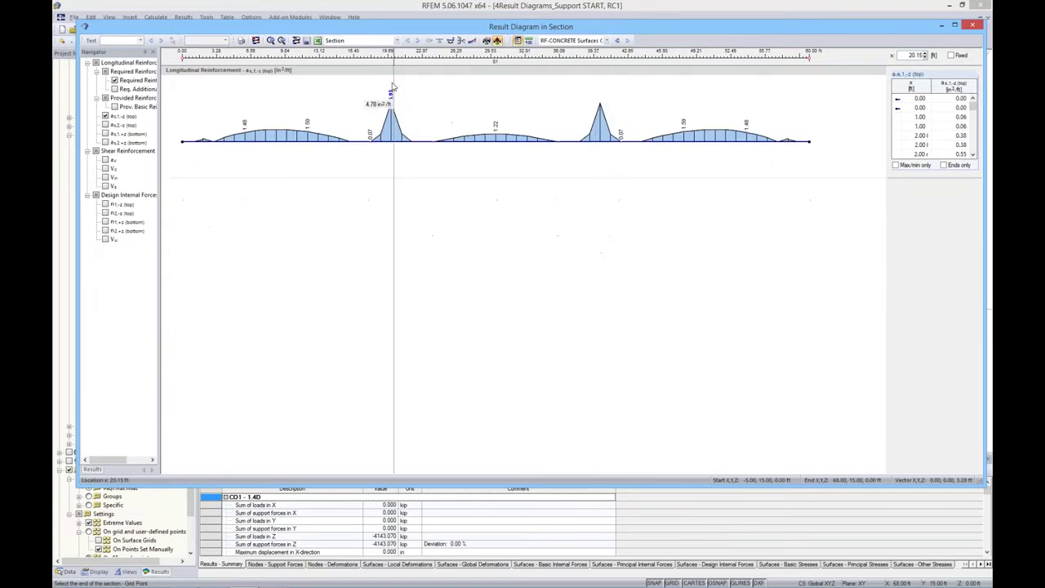
{"action": "left_click", "coordinate": [393, 102]}
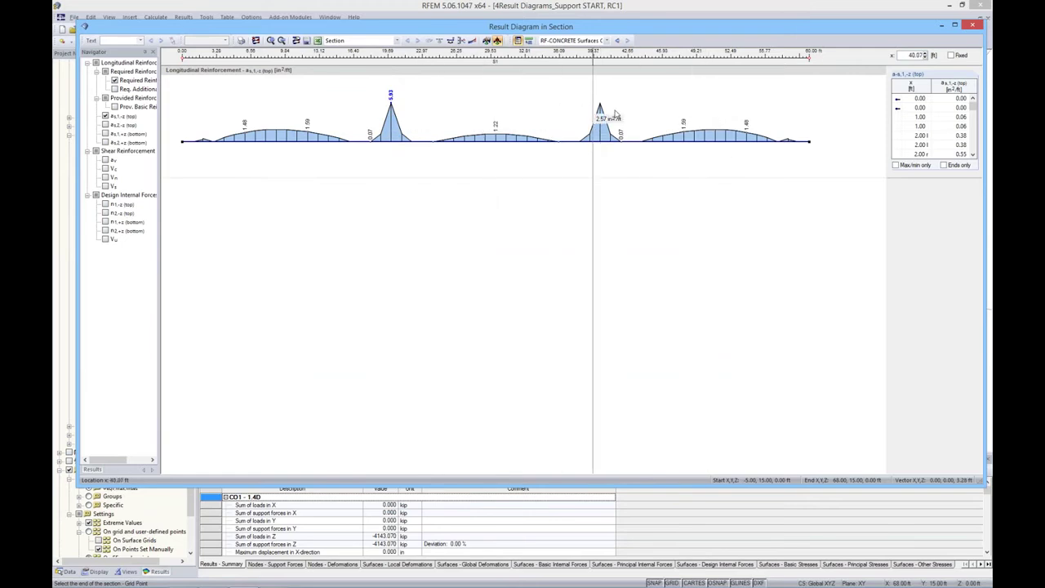
{"action": "left_click", "coordinate": [611, 44]}
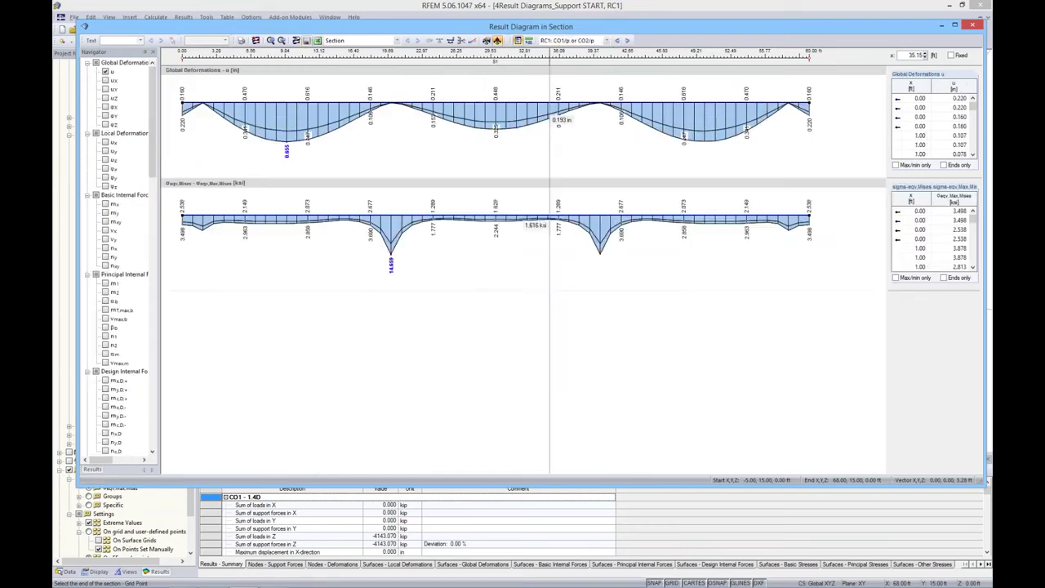
- Save the section as 'Mid Section' and close the section diagram window
{"action": "left_click", "coordinate": [549, 326]}
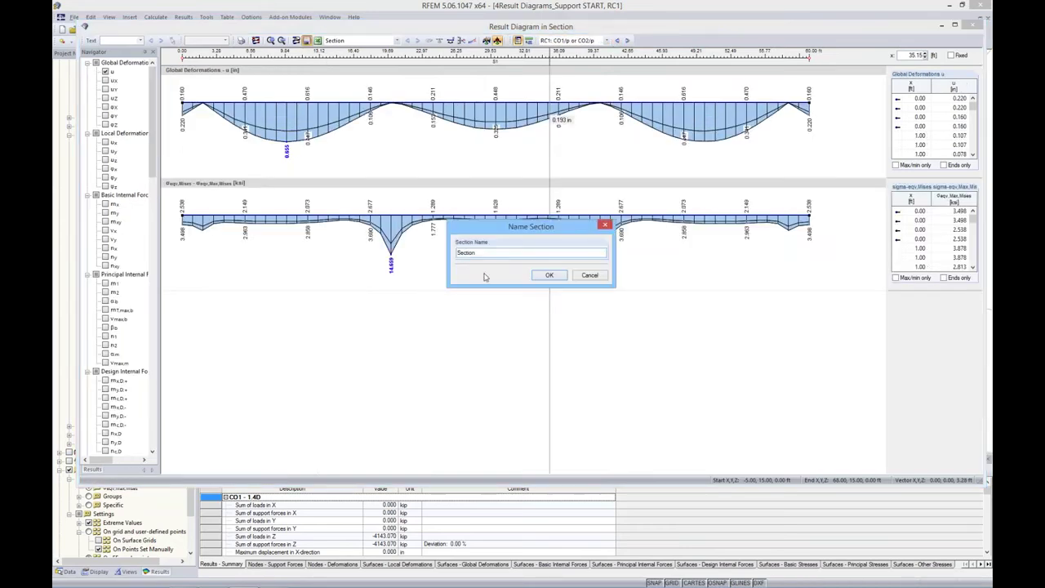
{"action": "type", "text": "Mid"}
{"action": "key", "text": "Return"}
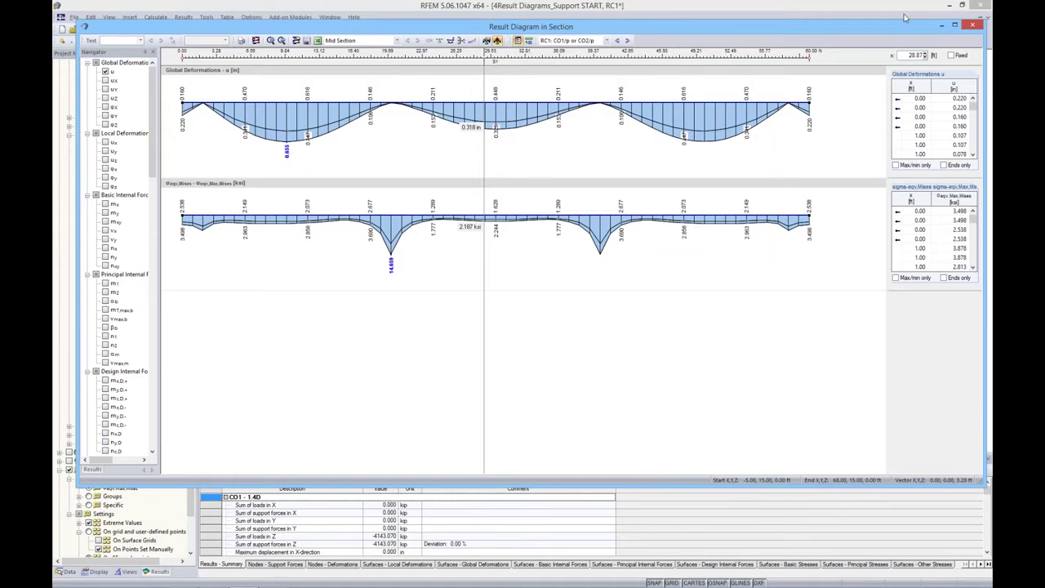
{"action": "left_click", "coordinate": [972, 25]}
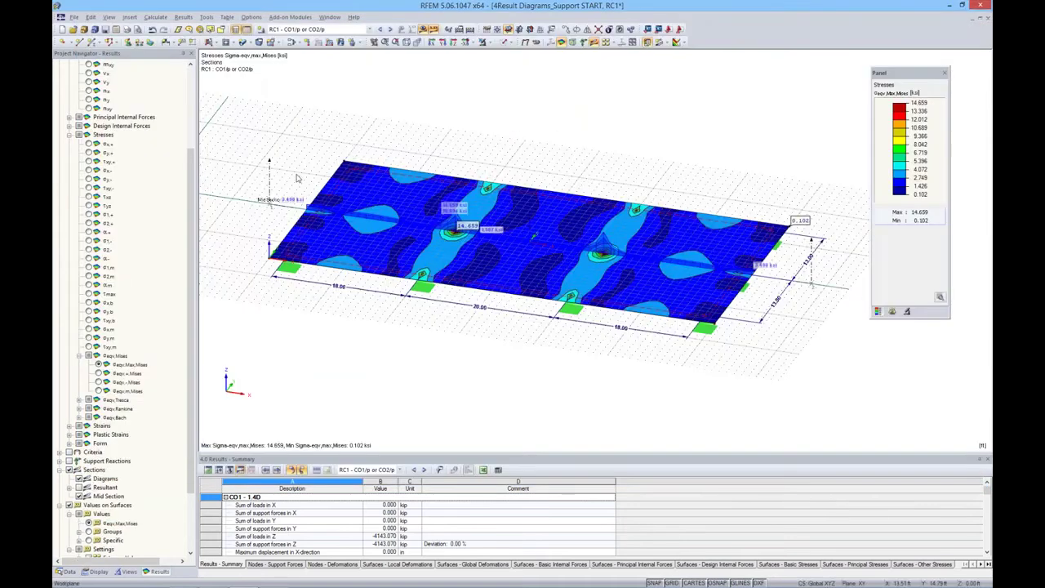
- Turn off the stress contours, switch to CO2: 1.2D + 1.6L, and hide the load diagrams
{"action": "left_click", "coordinate": [679, 42]}
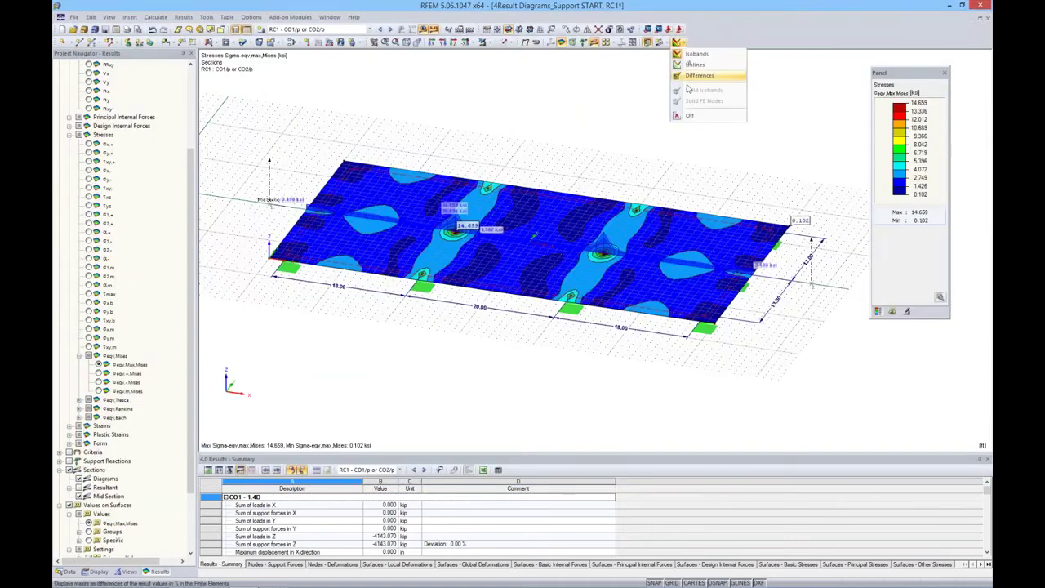
{"action": "left_click", "coordinate": [692, 115]}
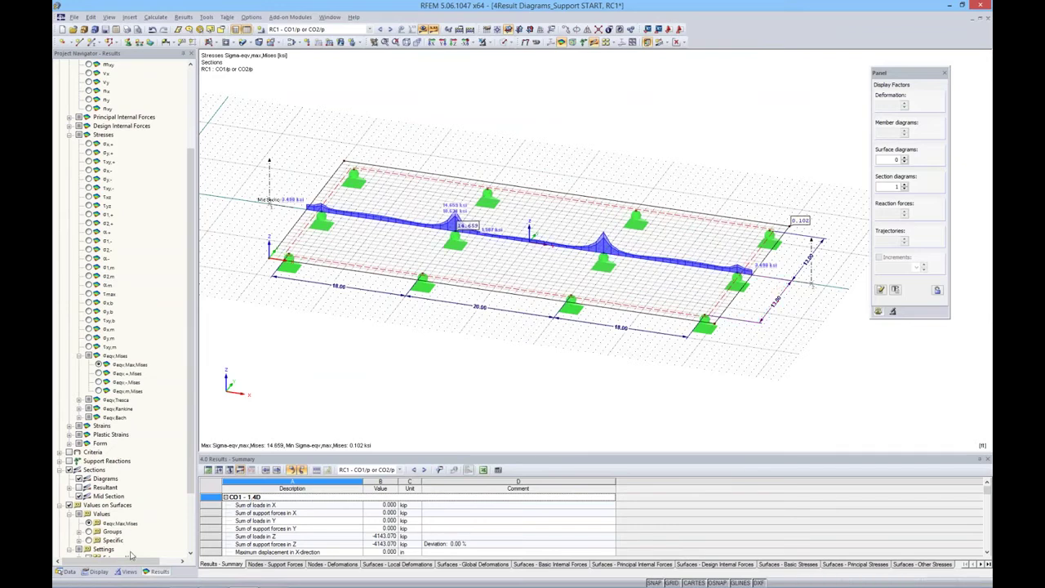
{"action": "left_click", "coordinate": [380, 29]}
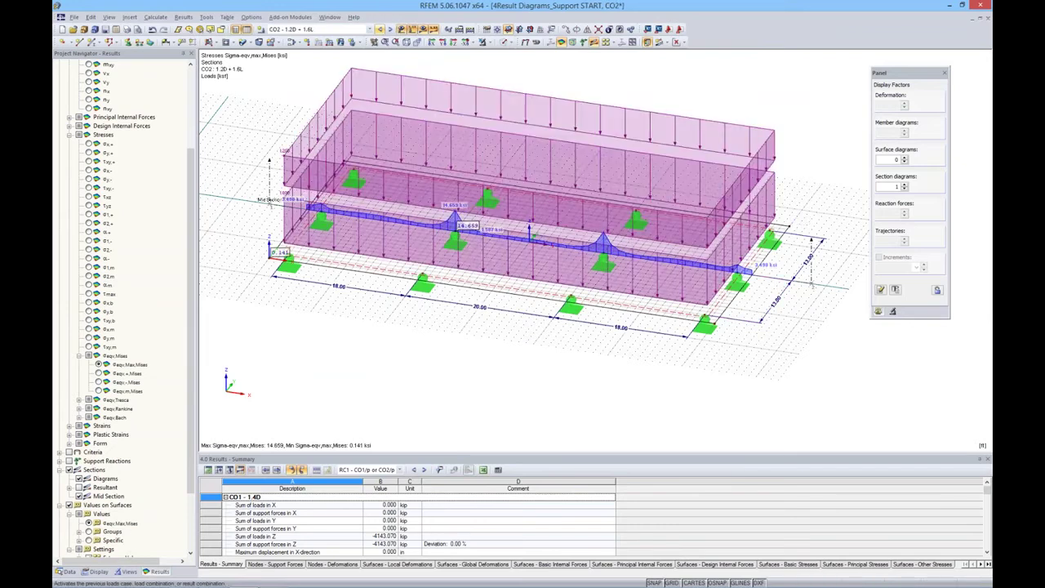
{"action": "left_click", "coordinate": [423, 29]}
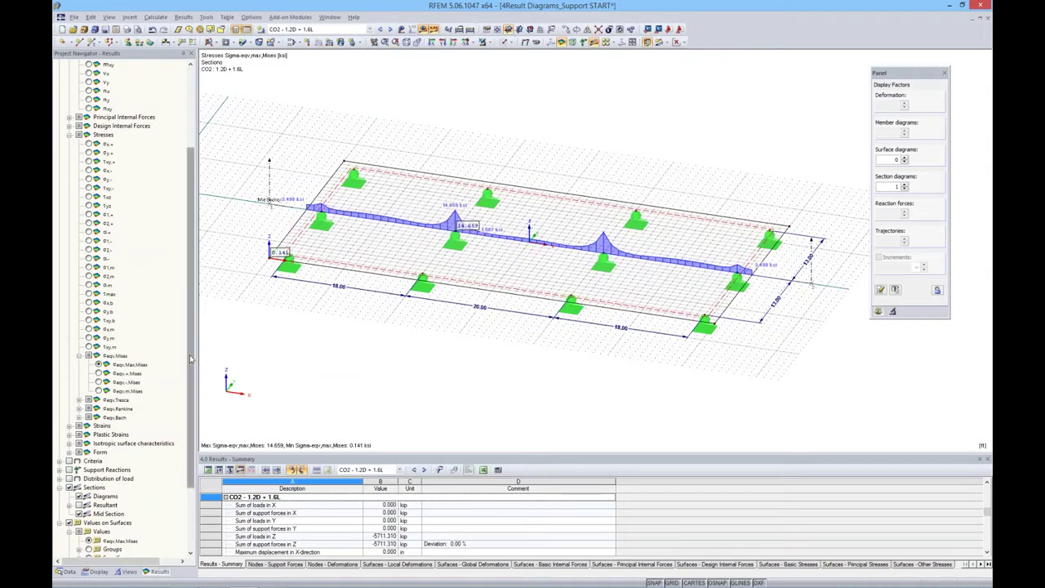
{"action": "scroll", "coordinate": [191, 359], "scroll_direction": "up", "scroll_amount": 5}
{"action": "scroll", "coordinate": [190, 361], "scroll_direction": "down", "scroll_amount": 5}
{"action": "scroll", "coordinate": [190, 363], "scroll_direction": "down", "scroll_amount": 2}
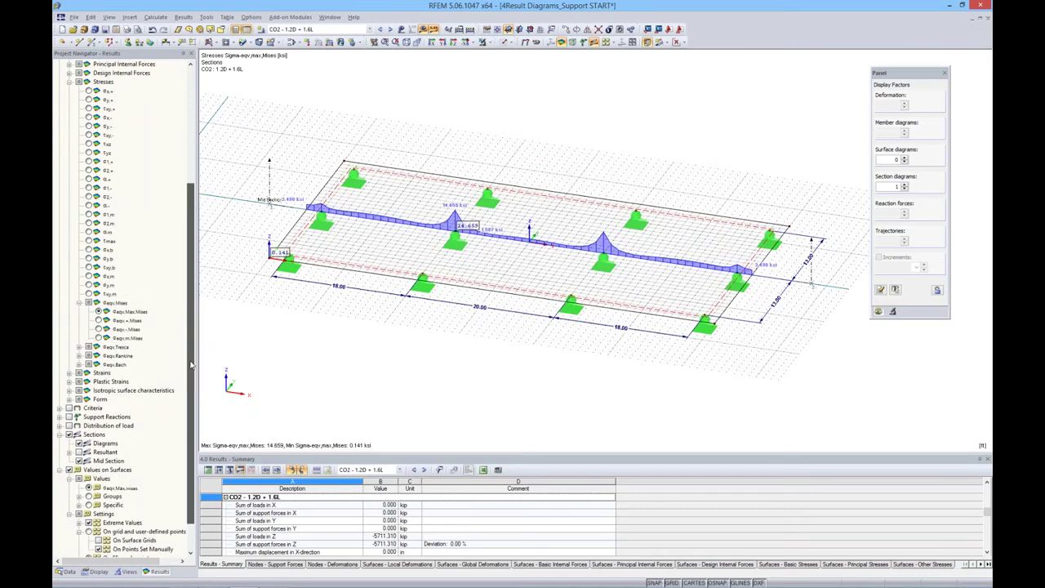
{"action": "scroll", "coordinate": [190, 364], "scroll_direction": "down", "scroll_amount": 1}
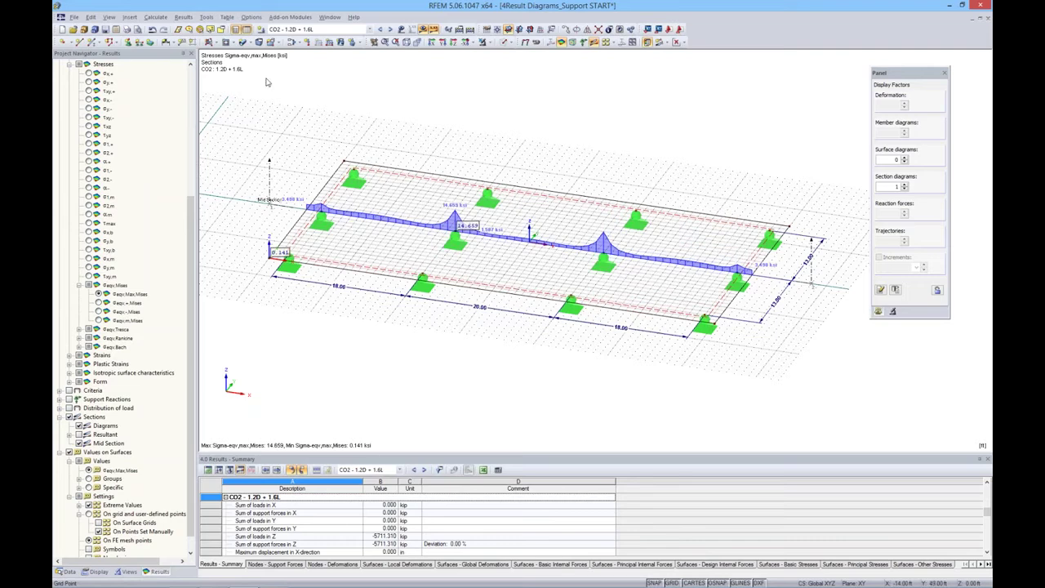
- Create new nodal support 2 with a custom support type modelled as a column in Z
{"action": "left_click", "coordinate": [129, 44]}
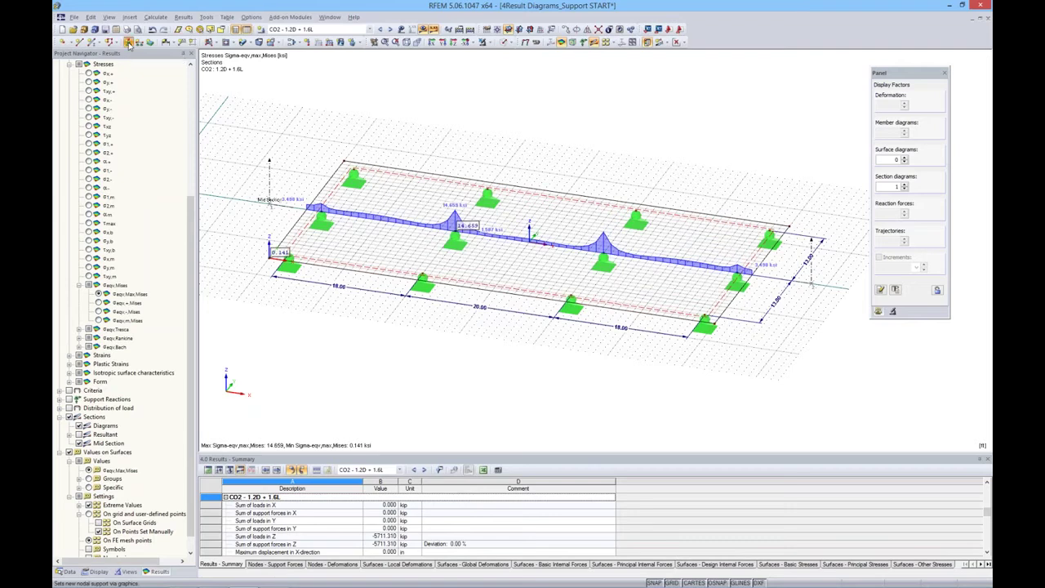
{"action": "left_click", "coordinate": [128, 43]}
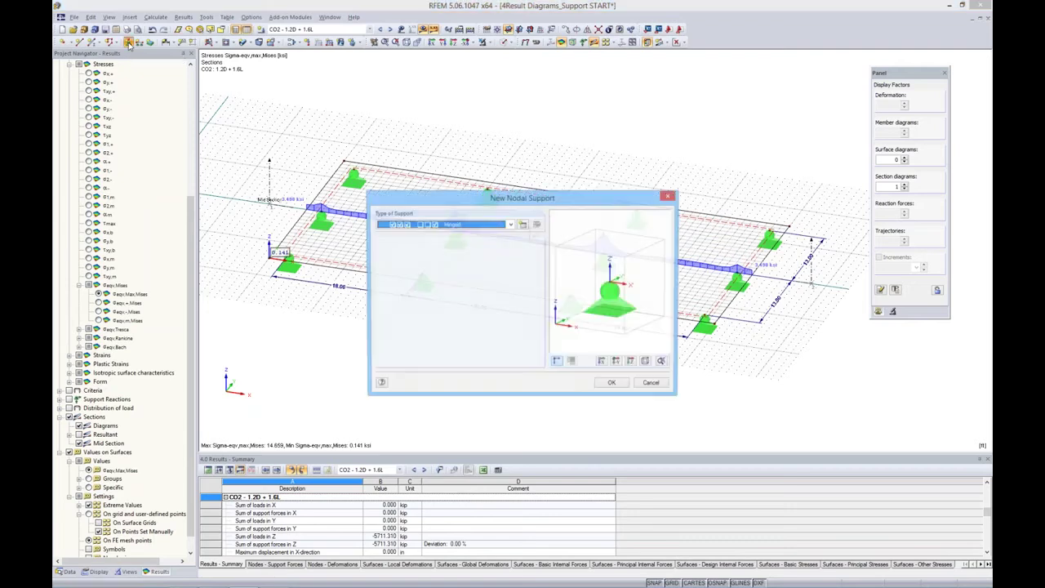
{"action": "left_click", "coordinate": [522, 225]}
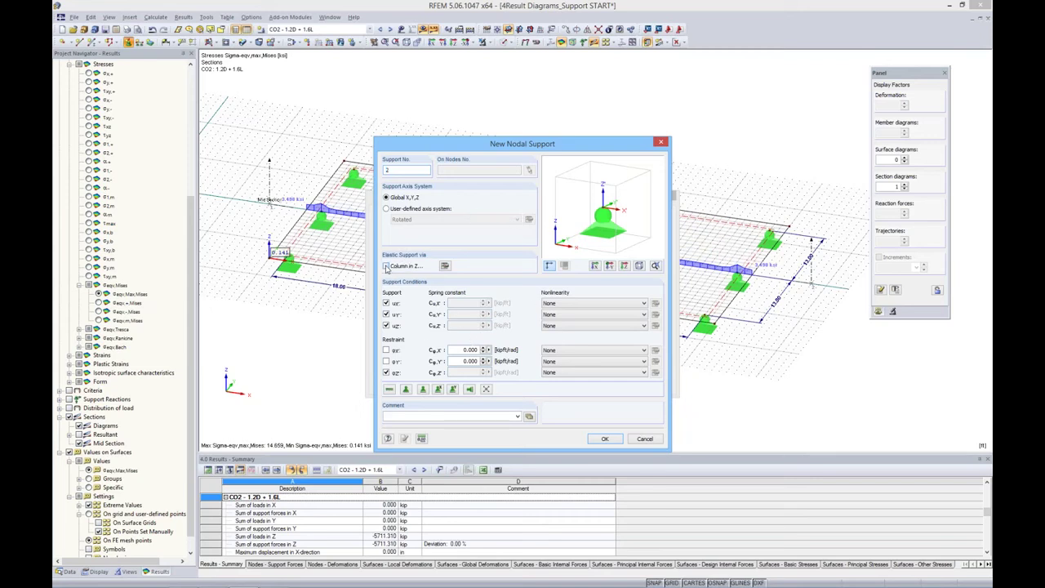
{"action": "left_click", "coordinate": [386, 266]}
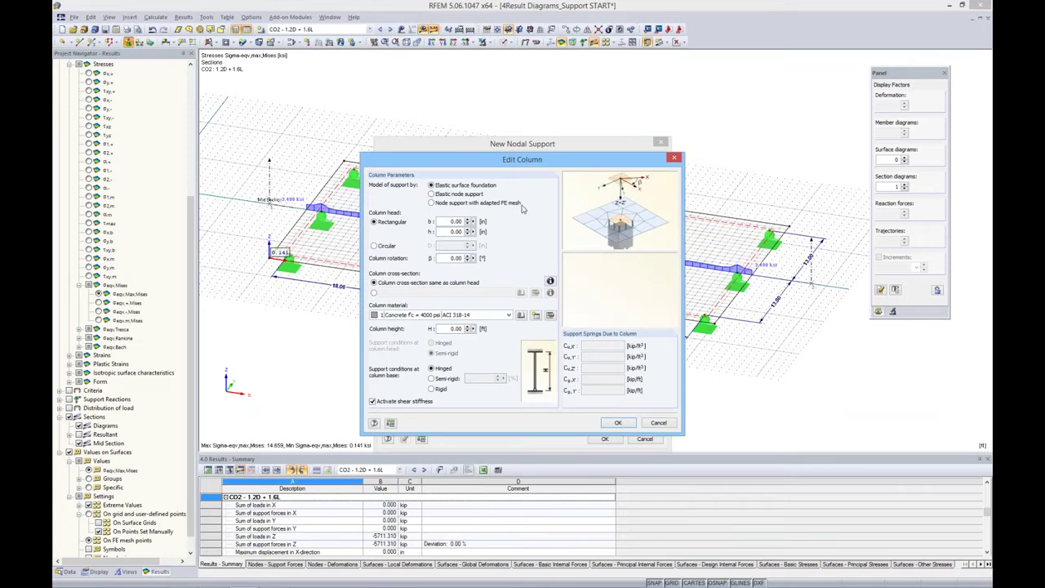
- Model the column as an elastic surface foundation with a circular 24 in head
{"action": "left_click_drag", "start_coordinate": [530, 164], "coordinate": [527, 136]}
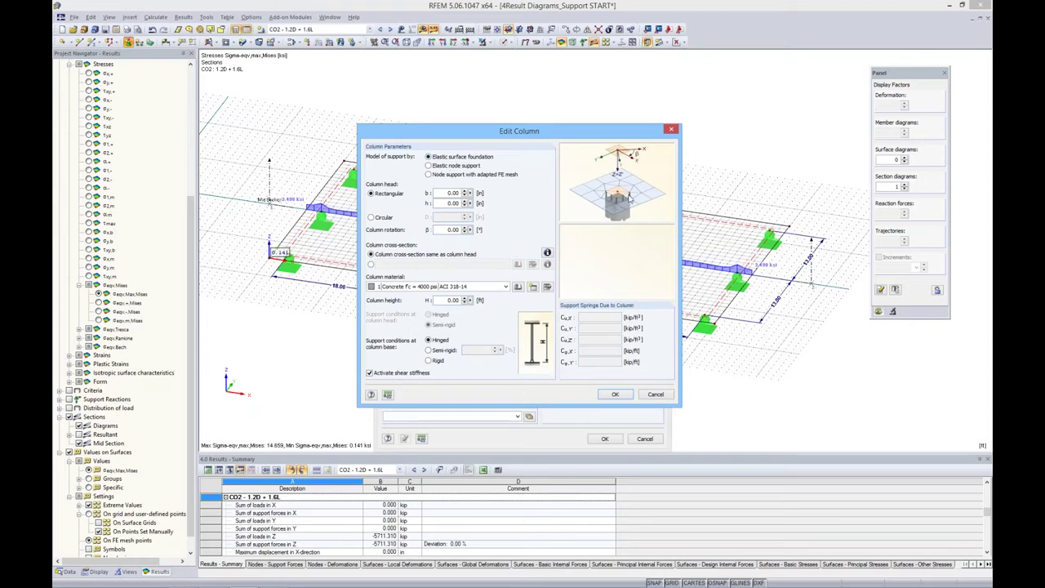
{"action": "left_click", "coordinate": [428, 166]}
{"action": "left_click", "coordinate": [428, 165]}
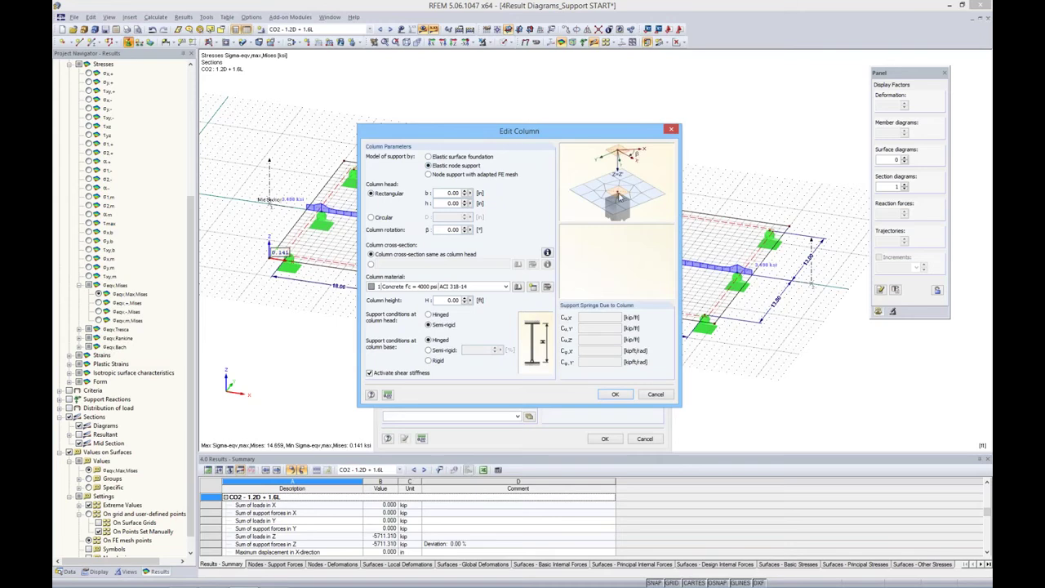
{"action": "left_click", "coordinate": [438, 175]}
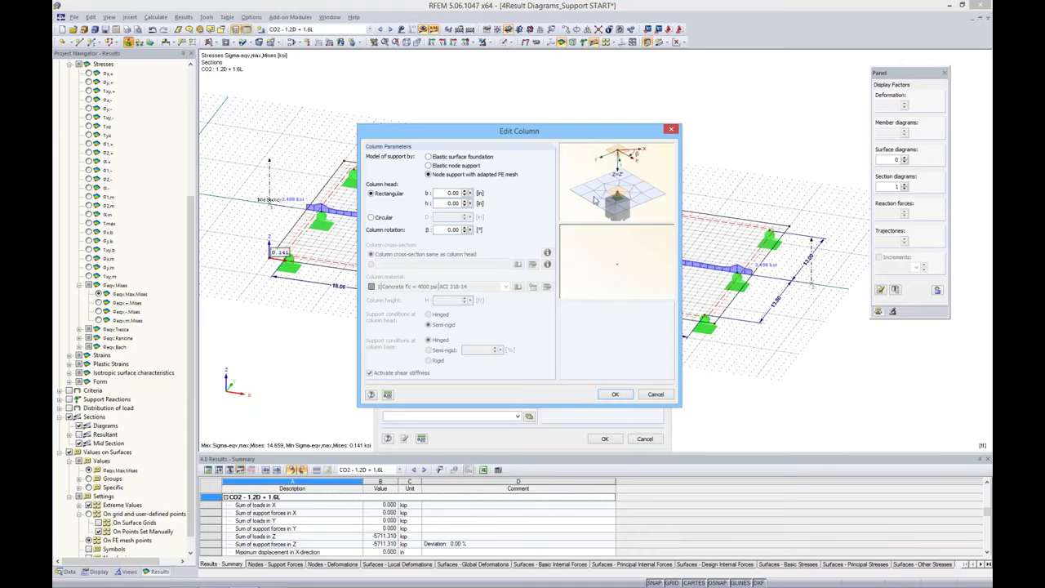
{"action": "left_click", "coordinate": [429, 156]}
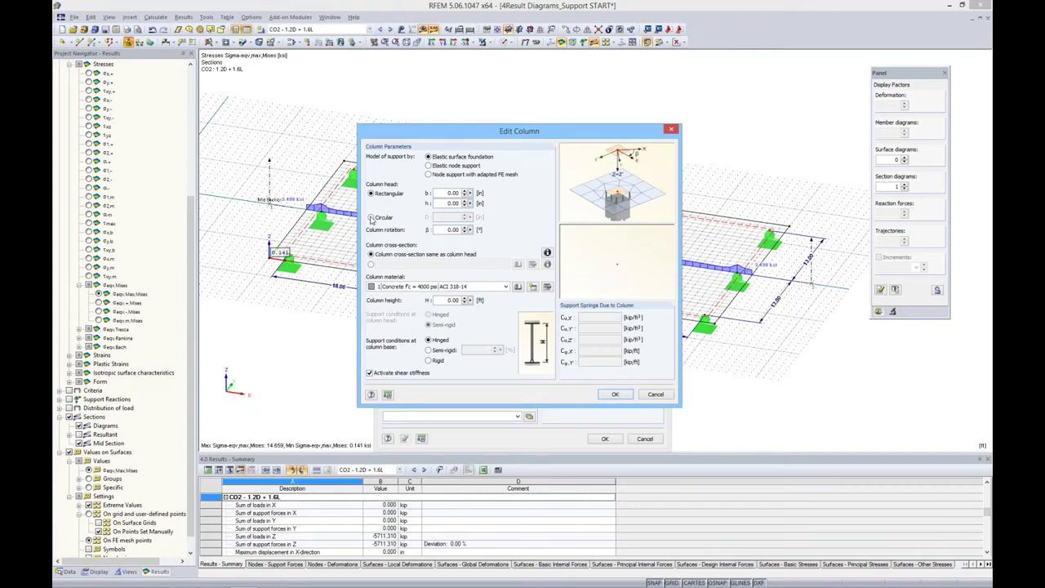
{"action": "left_click", "coordinate": [371, 217]}
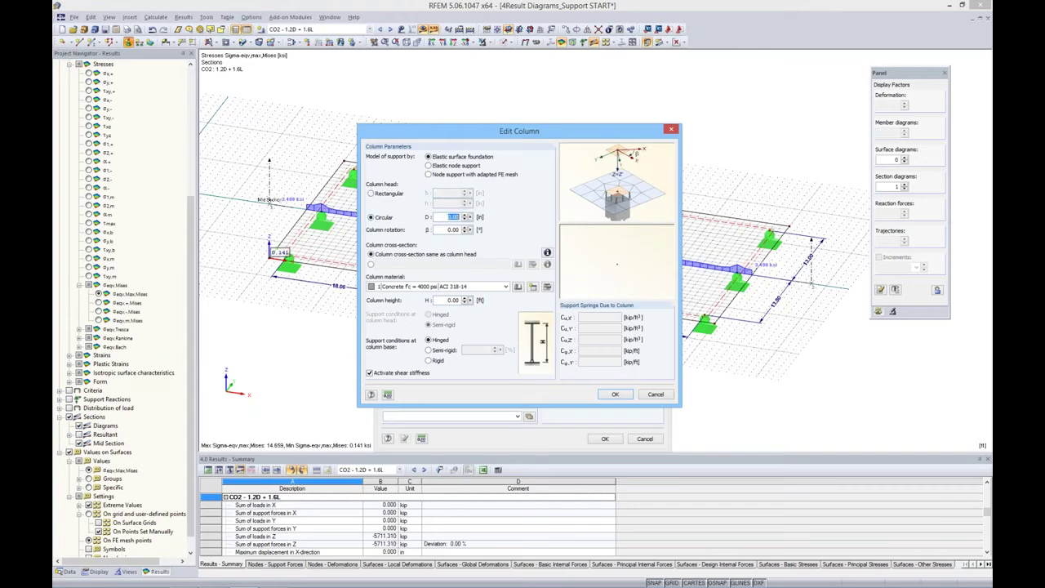
{"action": "type", "text": "24"}
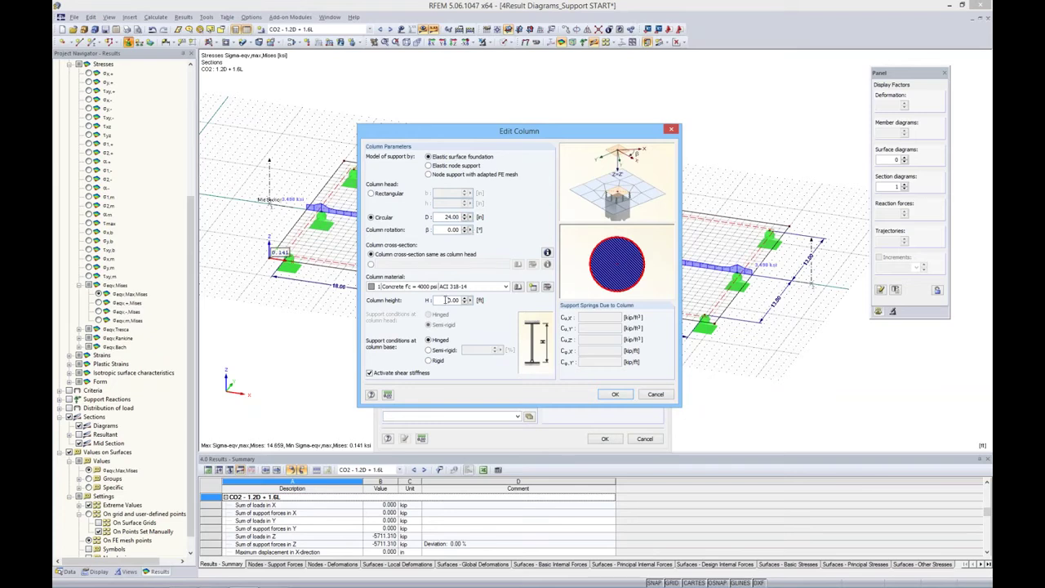
- Set the column height to 7 ft and confirm the column settings
{"action": "double_click", "coordinate": [445, 299]}
{"action": "type", "text": "7"}
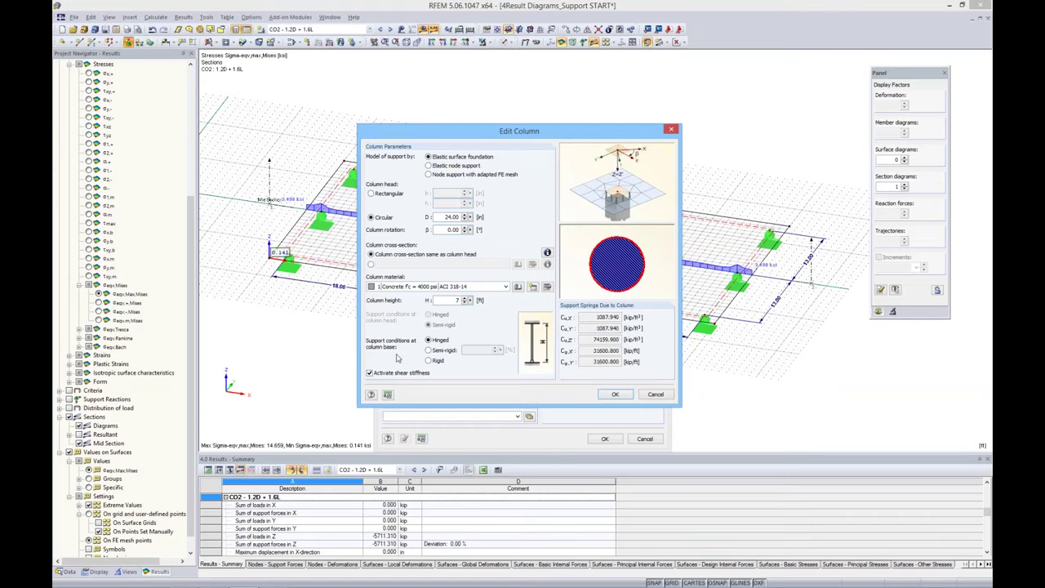
{"action": "left_click", "coordinate": [428, 362]}
{"action": "double_click", "coordinate": [453, 301]}
{"action": "type", "text": "9"}
{"action": "key", "text": "BackSpace"}
{"action": "type", "text": "7"}
{"action": "left_click", "coordinate": [616, 395]}
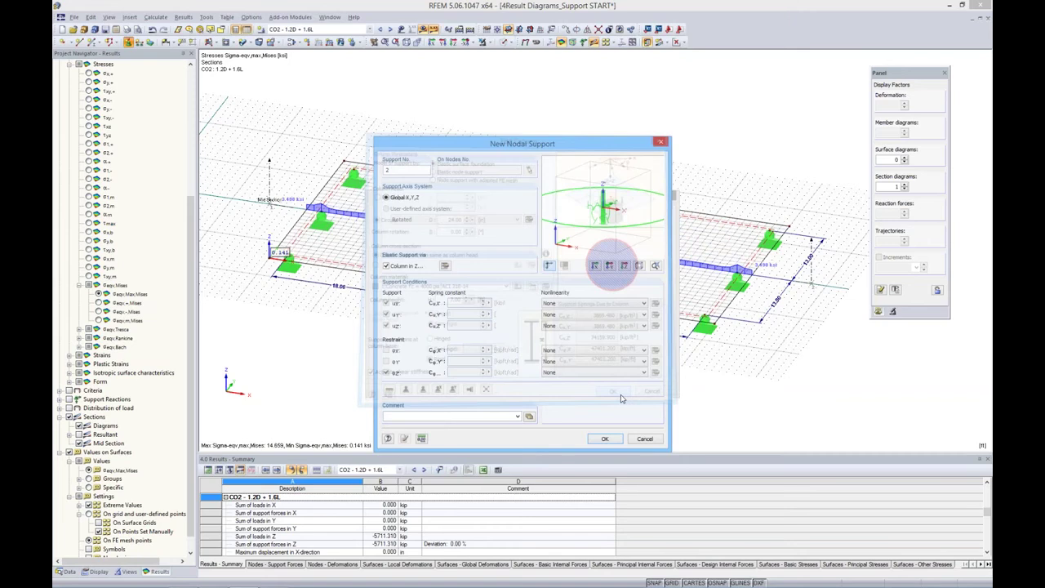
- Confirm nodal support 2, accept deleting existing results, and place it on the slab
{"action": "left_click", "coordinate": [606, 439]}
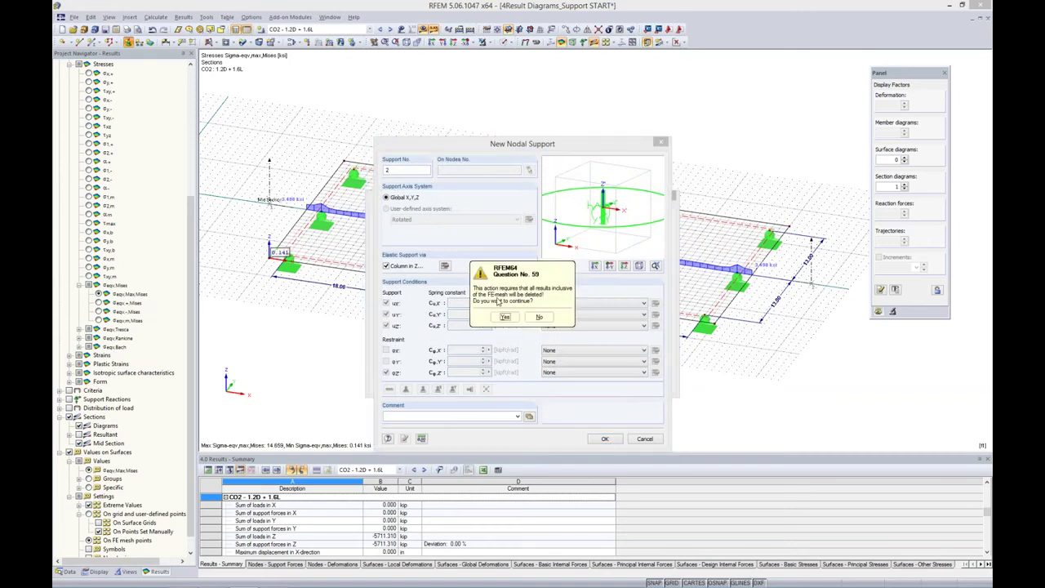
{"action": "left_click", "coordinate": [505, 317]}
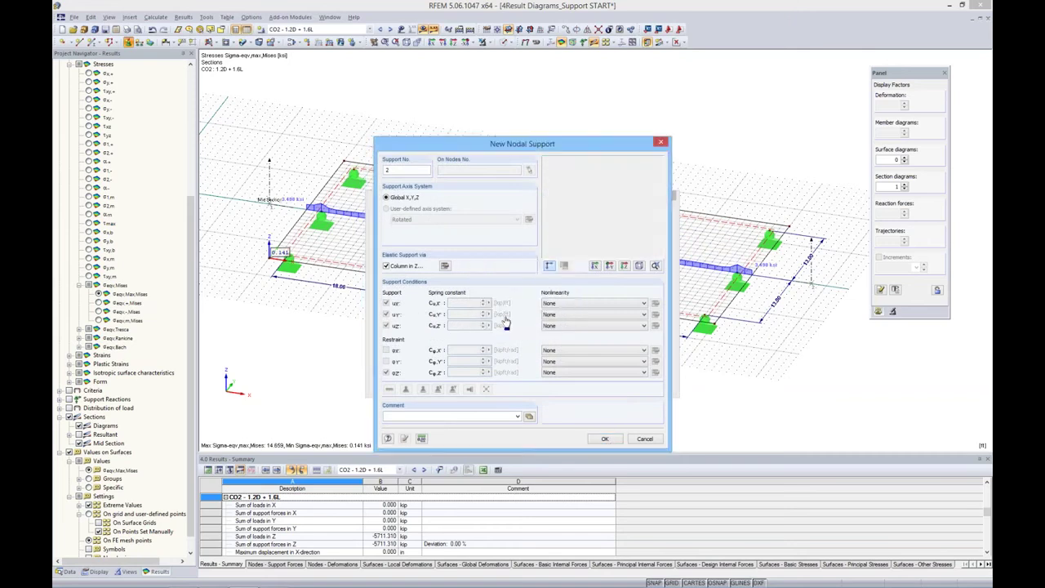
{"action": "left_click", "coordinate": [616, 389]}
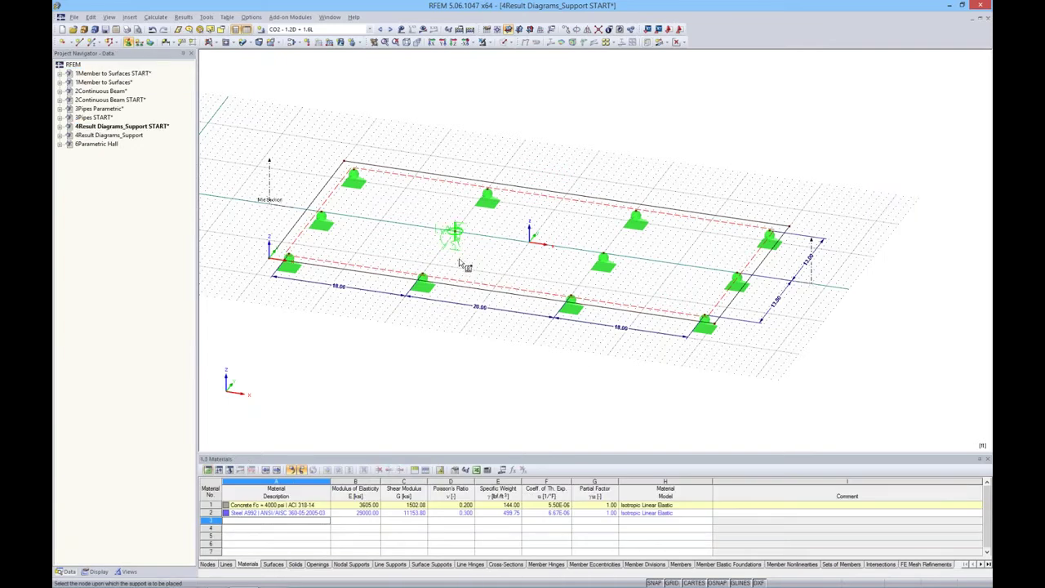
{"action": "scroll", "coordinate": [468, 235], "scroll_direction": "up", "scroll_amount": 1}
{"action": "scroll", "coordinate": [469, 237], "scroll_direction": "up", "scroll_amount": 1}
{"action": "scroll", "coordinate": [468, 237], "scroll_direction": "up", "scroll_amount": 1}
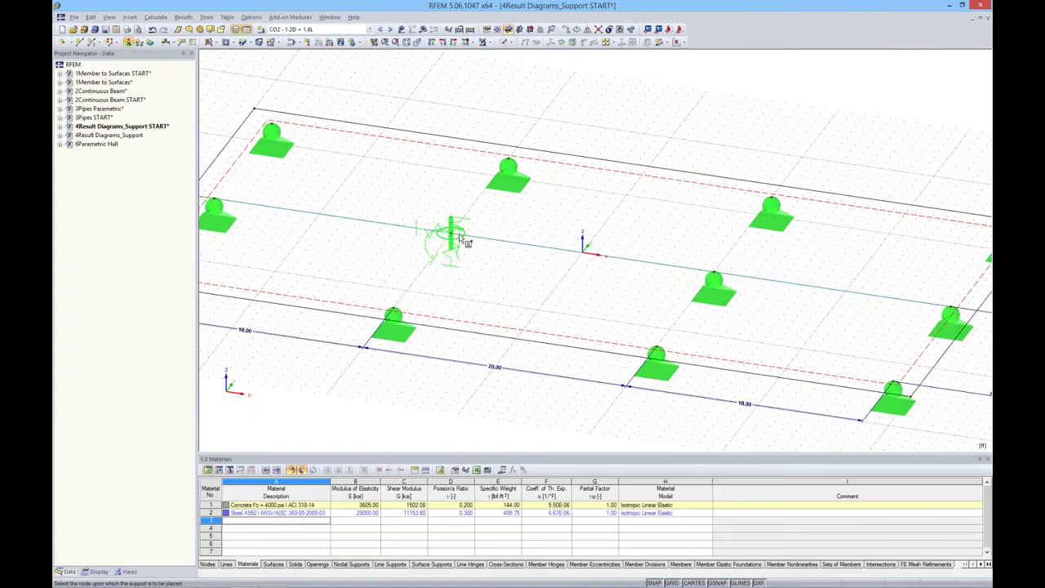
{"action": "scroll", "coordinate": [457, 237], "scroll_direction": "down", "scroll_amount": 2}
- Select the RF-CONCRETE Surfaces CA1 results and run the missing concrete design calculation
{"action": "left_click", "coordinate": [368, 29]}
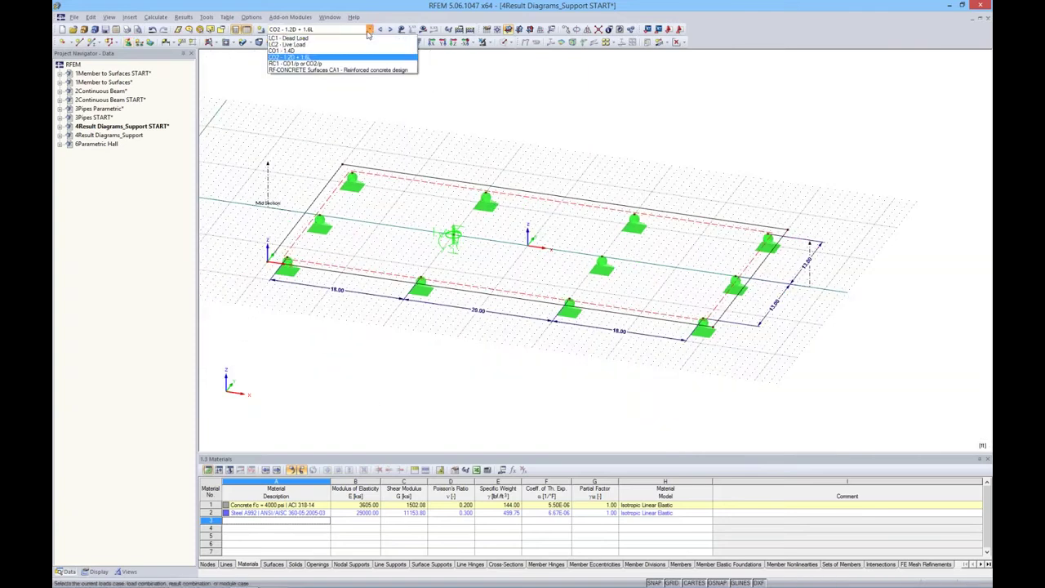
{"action": "left_click", "coordinate": [345, 71]}
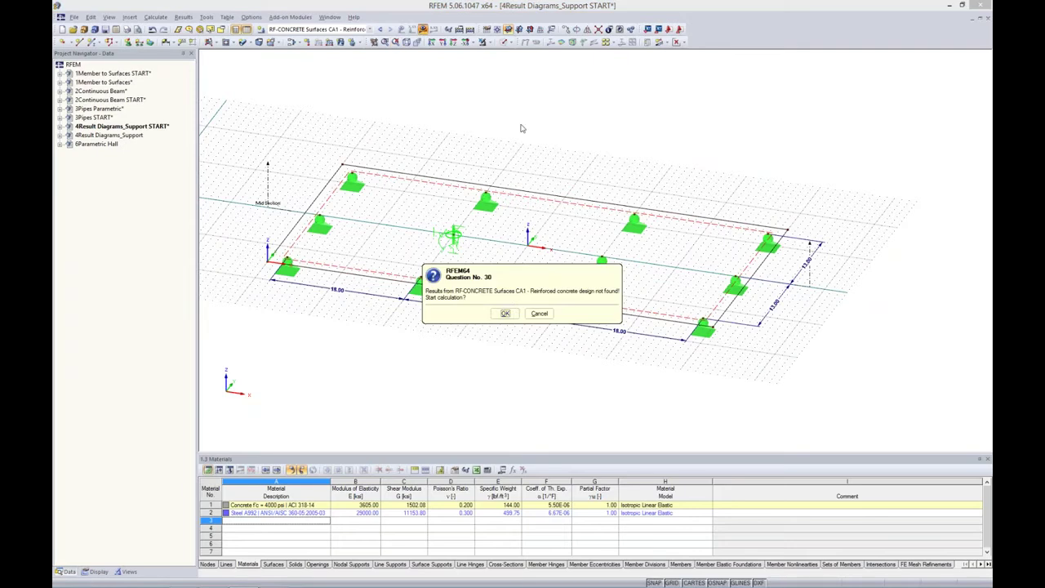
{"action": "left_click", "coordinate": [506, 313]}
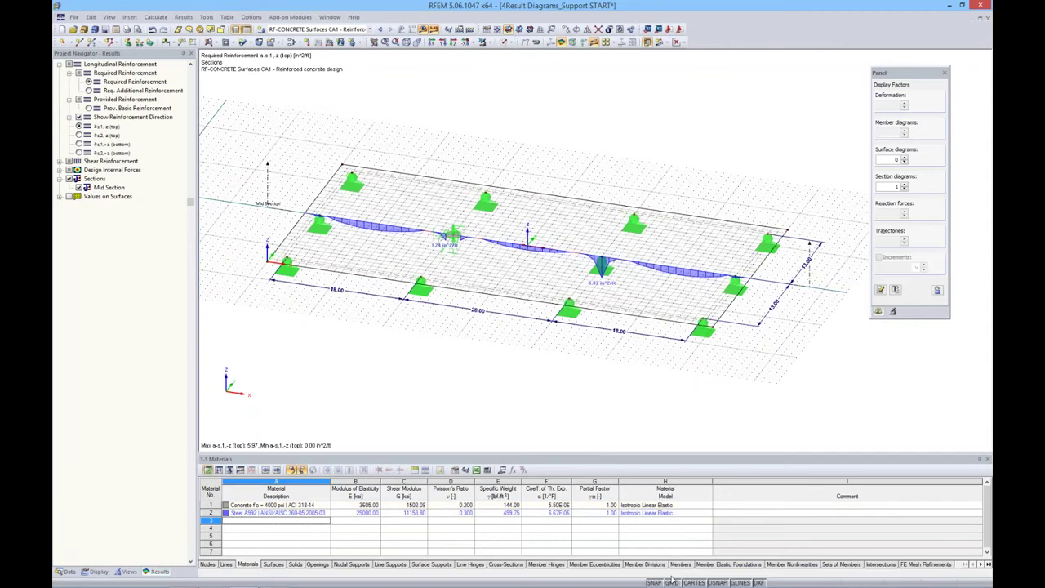
- Hide the background grid and bring up result diagrams along the Mid Section
{"action": "left_click", "coordinate": [670, 582]}
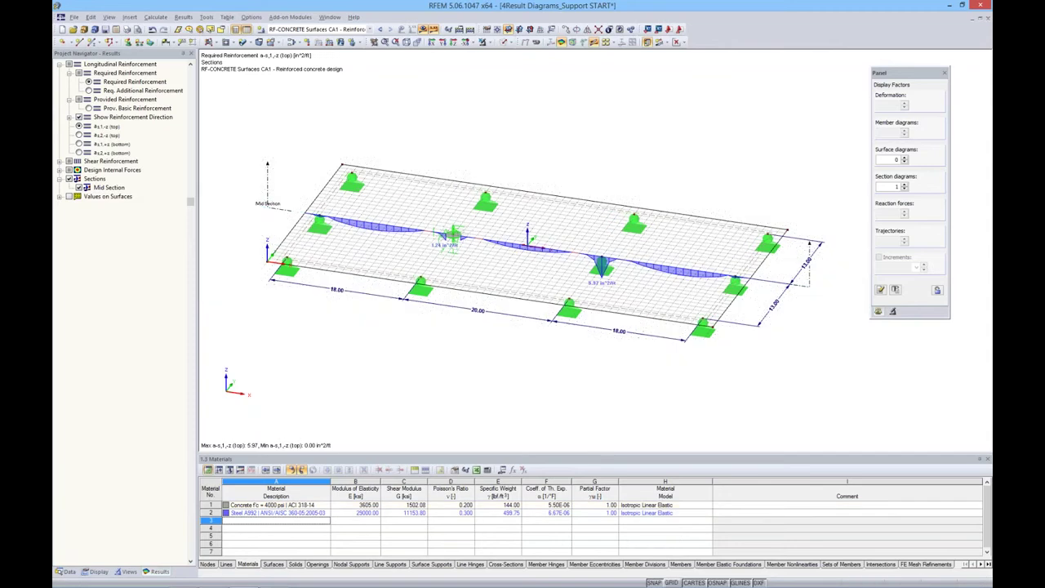
{"action": "right_click", "coordinate": [265, 191]}
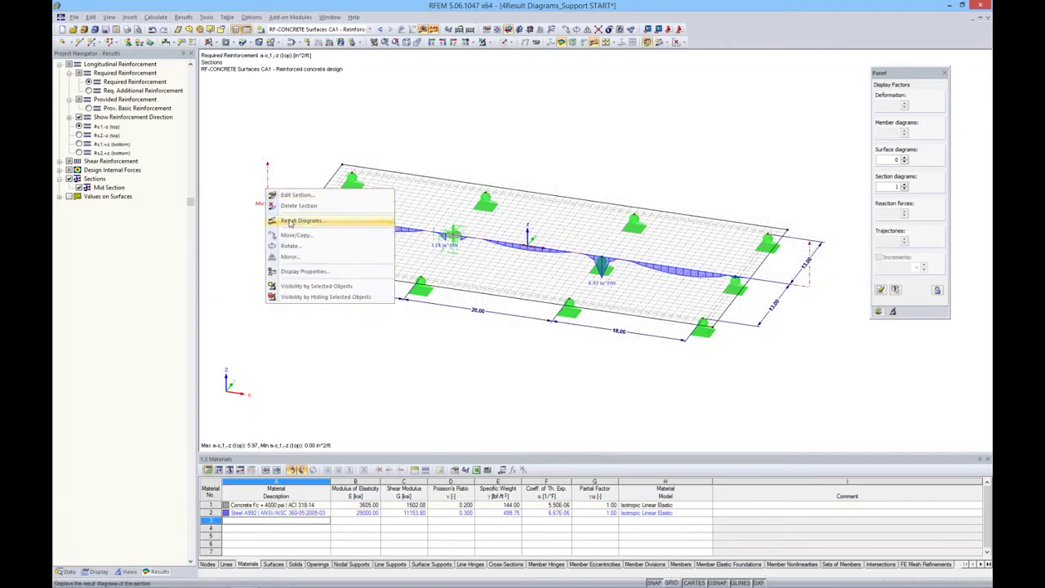
{"action": "left_click", "coordinate": [294, 222]}
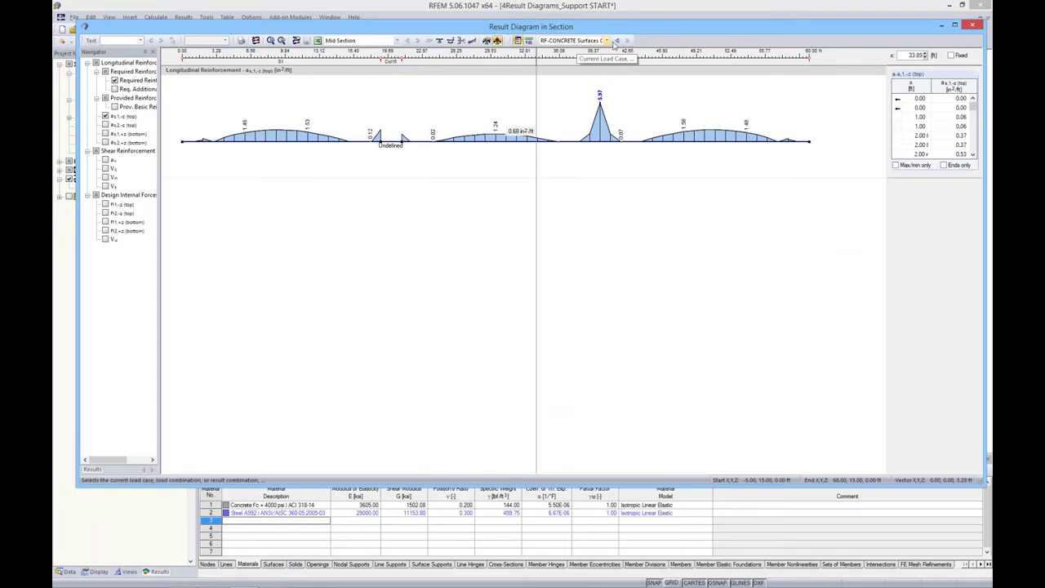
- Show the RC1 diagrams with the m_y moment added, then close the section window
{"action": "left_click", "coordinate": [616, 40]}
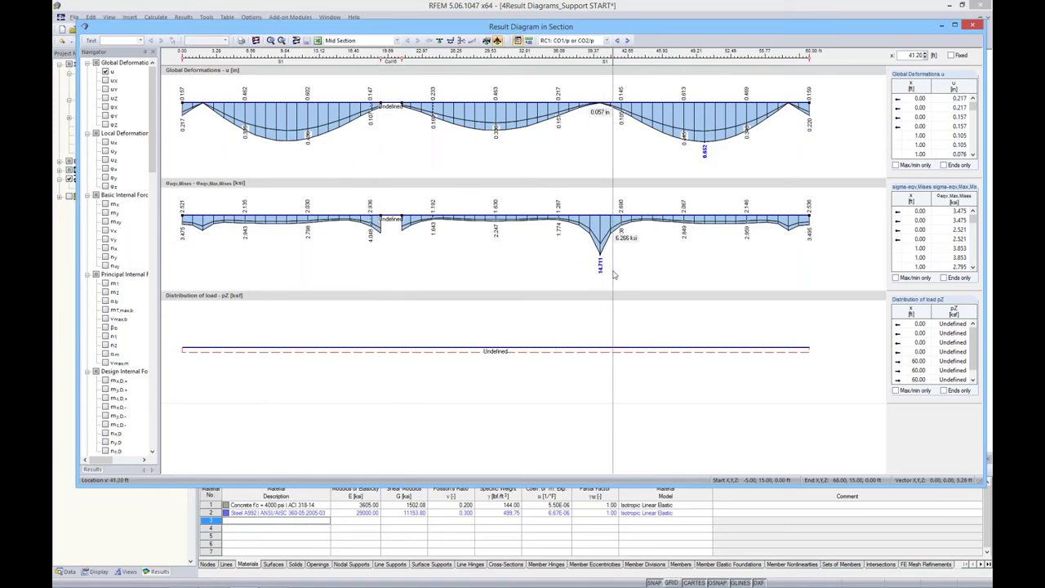
{"action": "left_click", "coordinate": [105, 212]}
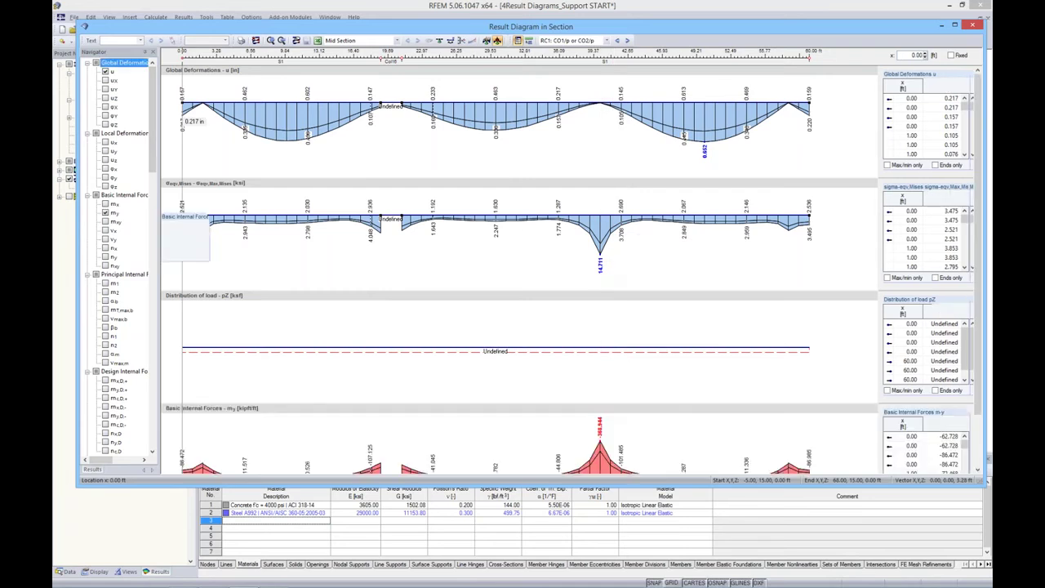
{"action": "scroll", "coordinate": [319, 302], "scroll_direction": "down", "scroll_amount": 2}
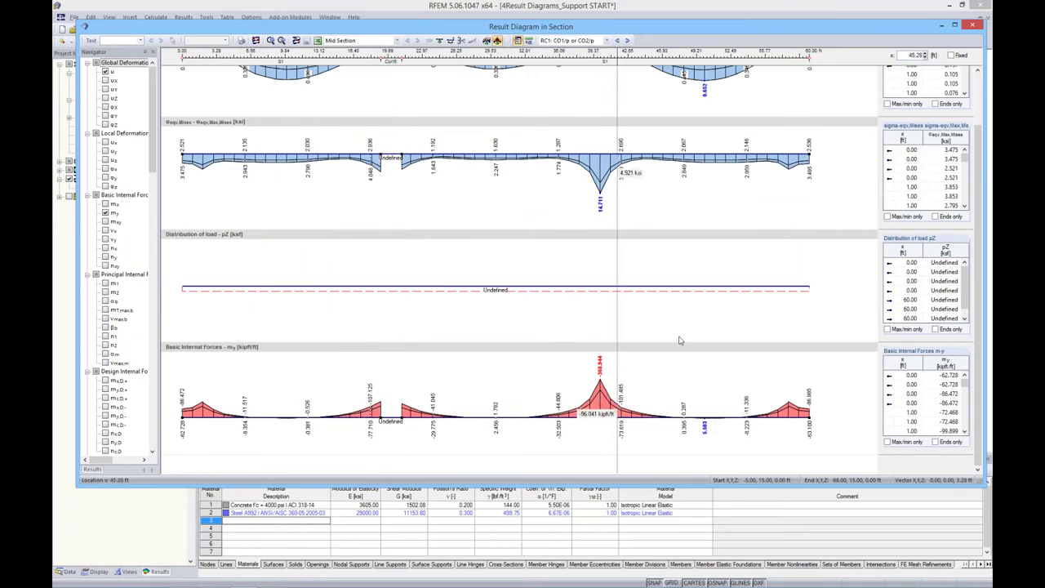
{"action": "scroll", "coordinate": [683, 337], "scroll_direction": "up", "scroll_amount": 2}
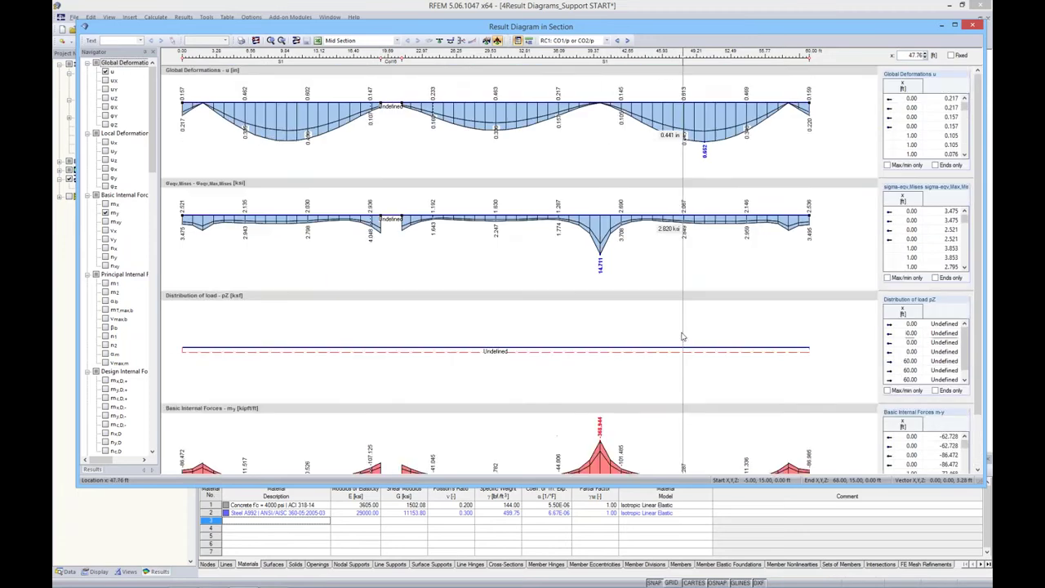
{"action": "left_click", "coordinate": [973, 26]}
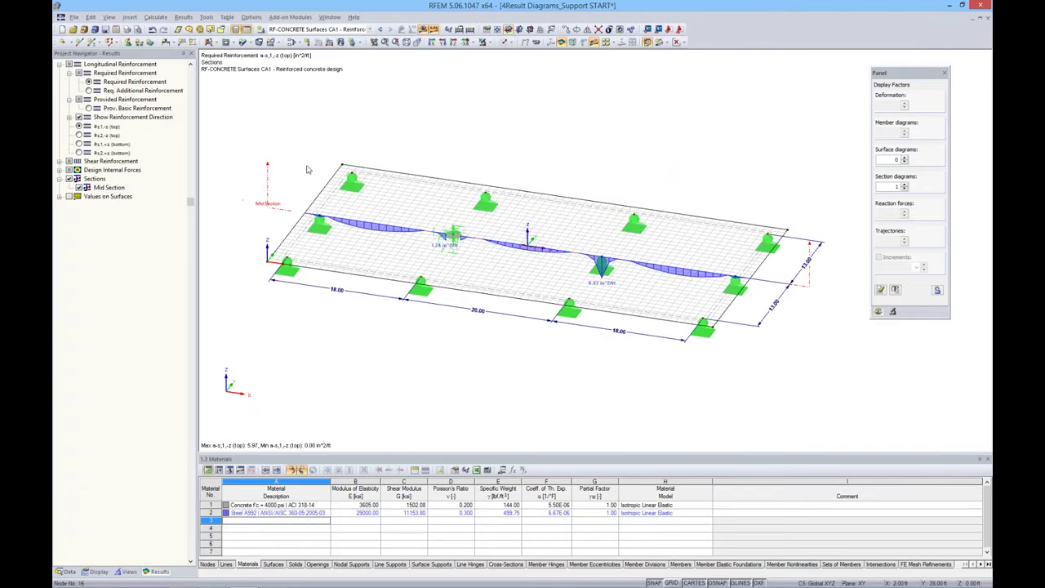
- Start a new average region from the Average Regions category in the Model Data navigator
{"action": "left_click", "coordinate": [67, 571]}
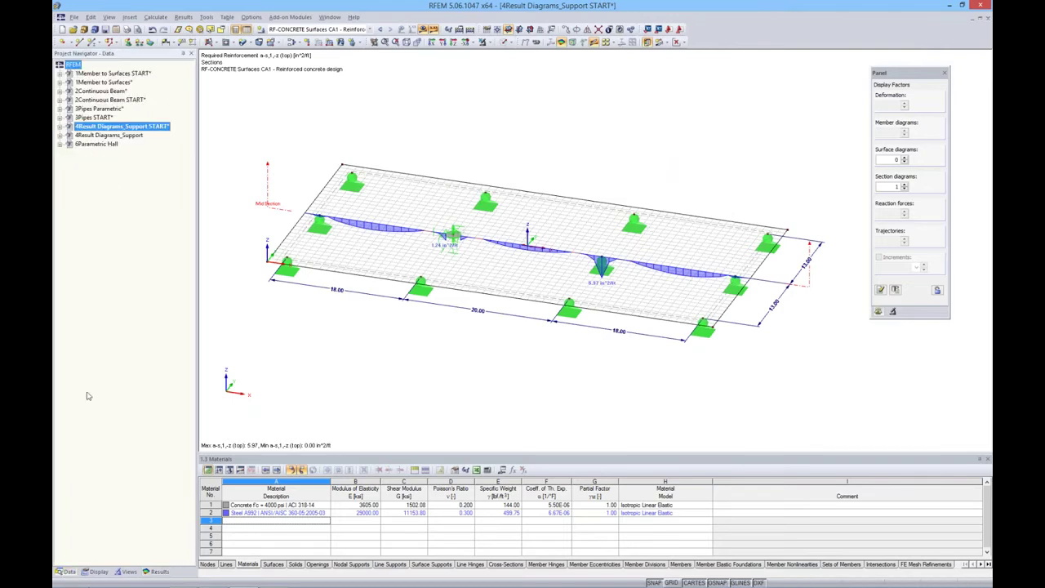
{"action": "left_click", "coordinate": [59, 126]}
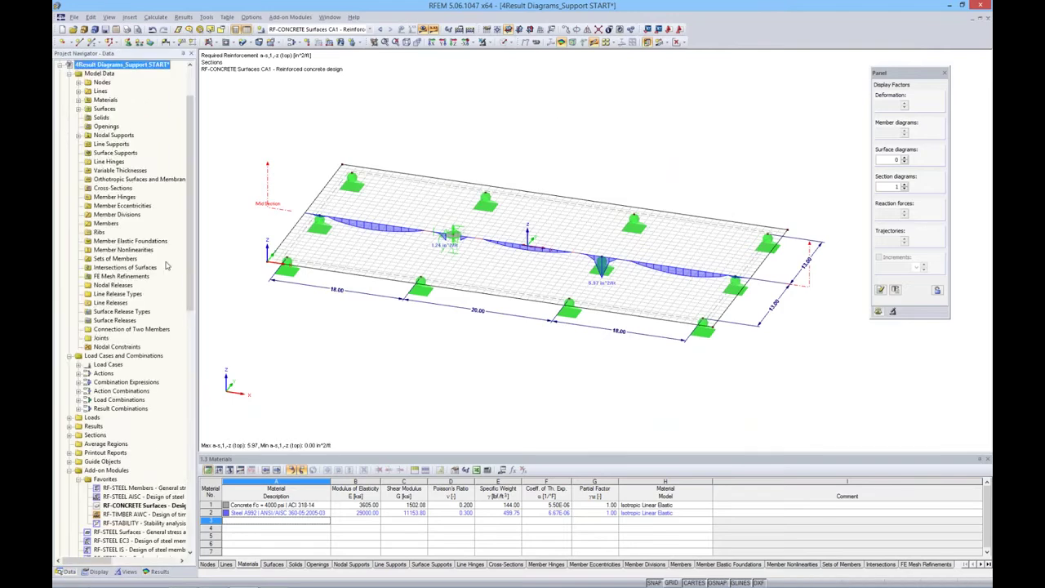
{"action": "left_click_drag", "start_coordinate": [188, 273], "coordinate": [186, 302]}
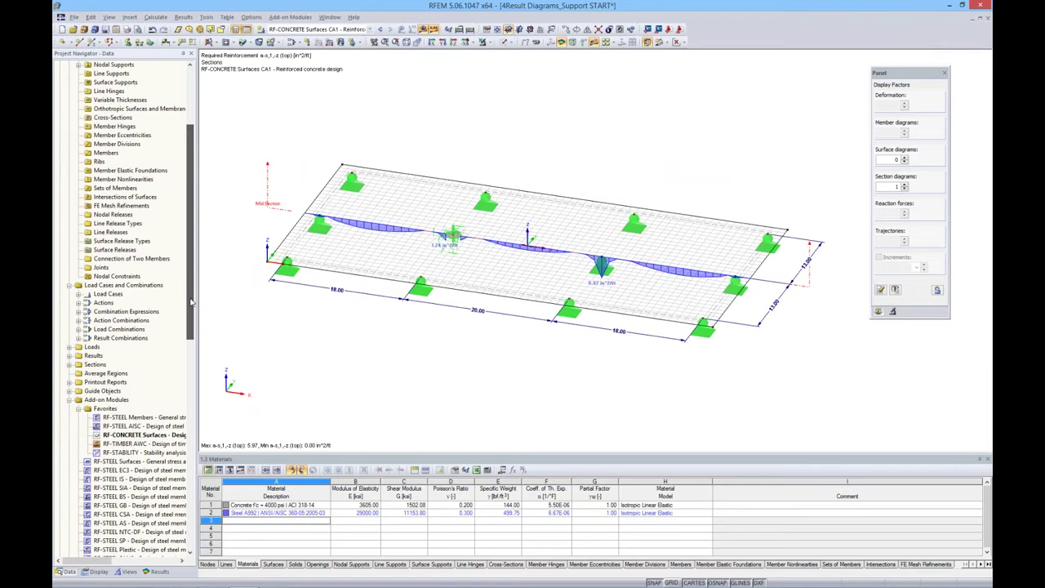
{"action": "left_click", "coordinate": [105, 373]}
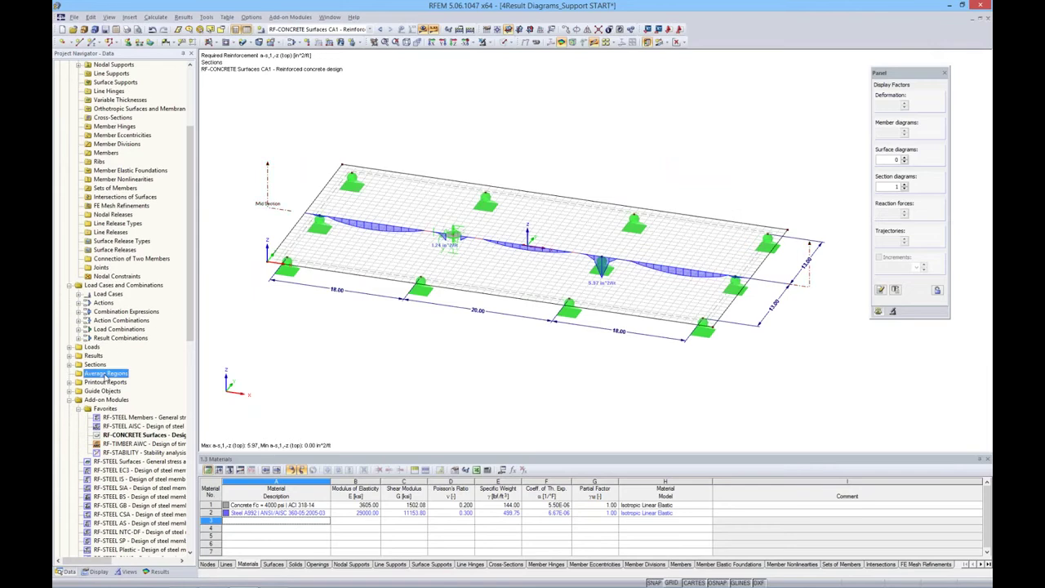
{"action": "right_click", "coordinate": [105, 375]}
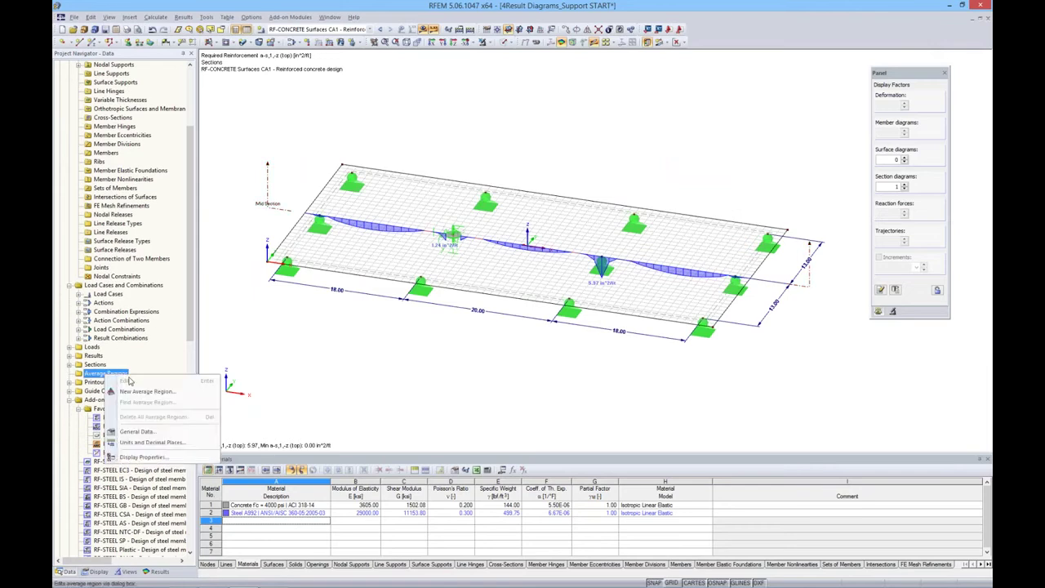
{"action": "left_click", "coordinate": [135, 392]}
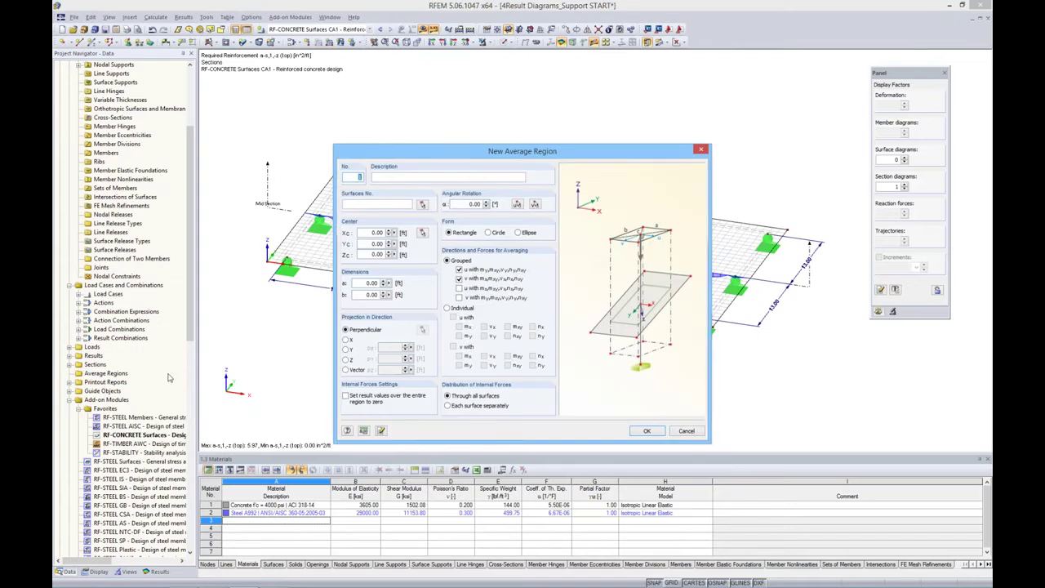
- Define the region on surface 1 as a circle centred at node 14 with diameter 3
{"action": "left_click_drag", "start_coordinate": [487, 157], "coordinate": [501, 132]}
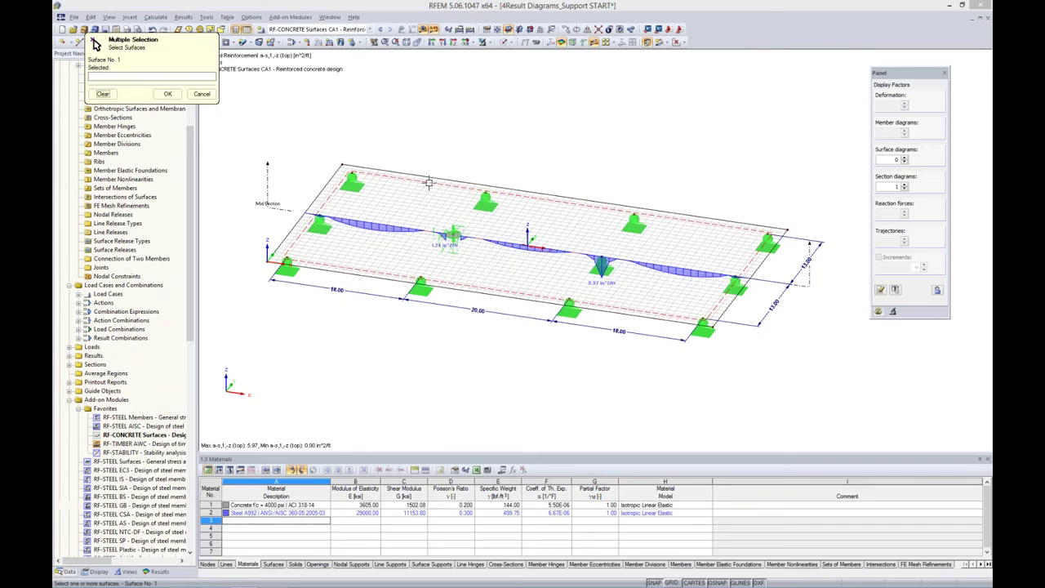
{"action": "left_click", "coordinate": [167, 94]}
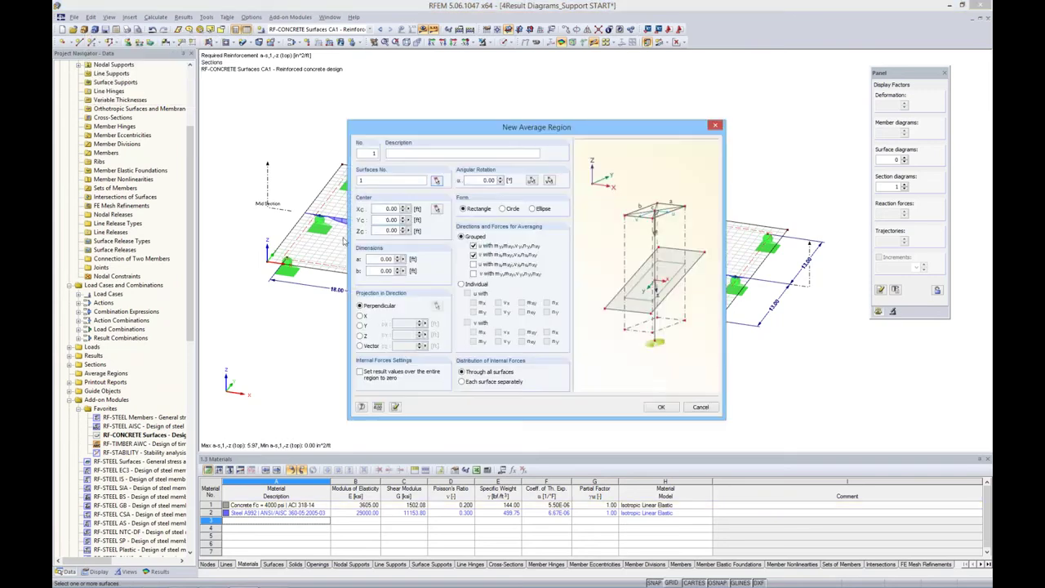
{"action": "left_click", "coordinate": [436, 209]}
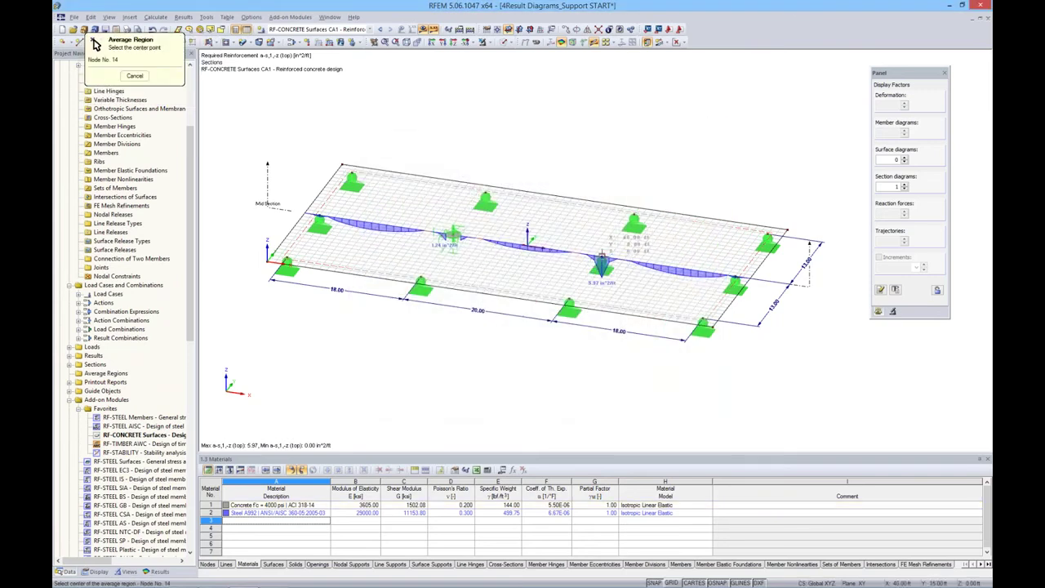
{"action": "left_click", "coordinate": [602, 258]}
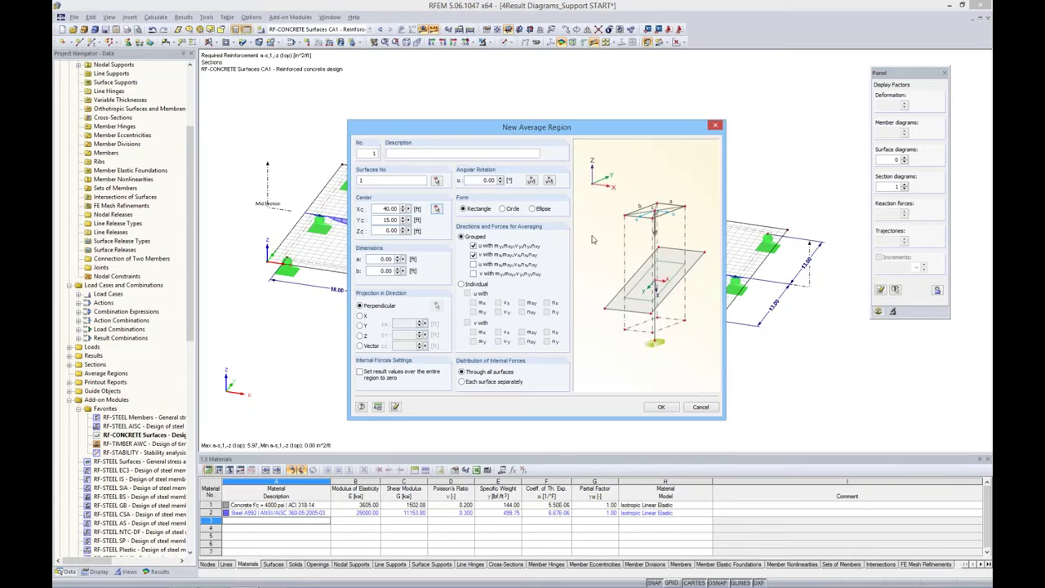
{"action": "left_click", "coordinate": [503, 209]}
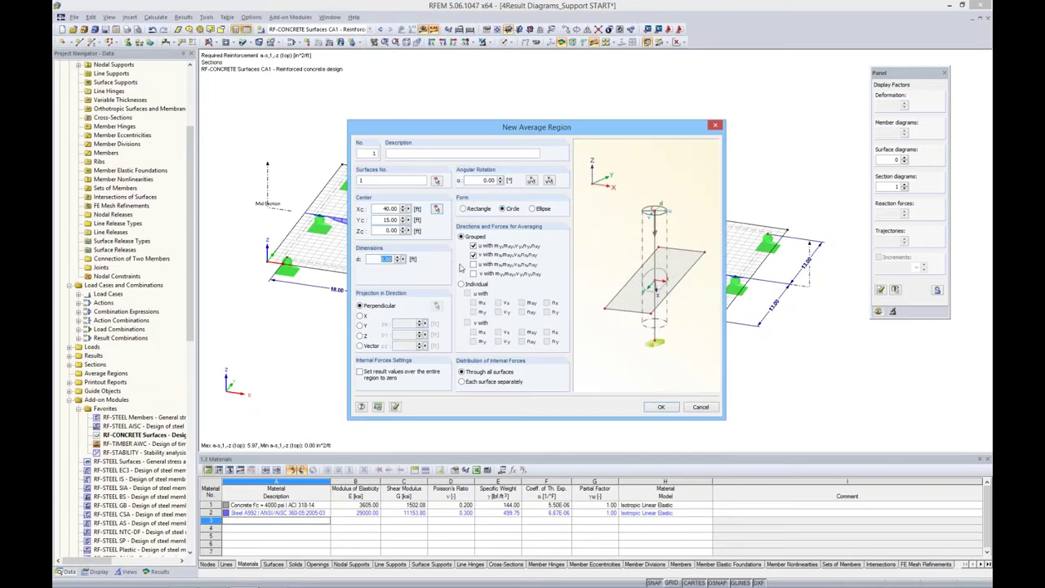
{"action": "type", "text": "3"}
- Create the circular average region and recalculate the RF-CONCRETE CA1 design results
{"action": "left_click", "coordinate": [660, 408]}
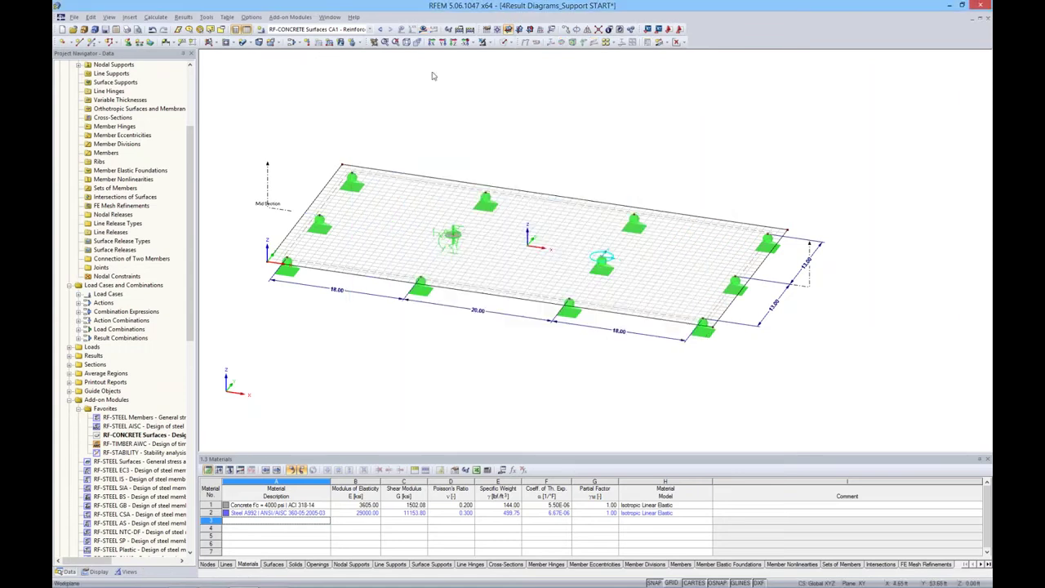
{"action": "left_click", "coordinate": [423, 31]}
{"action": "left_click", "coordinate": [505, 314]}
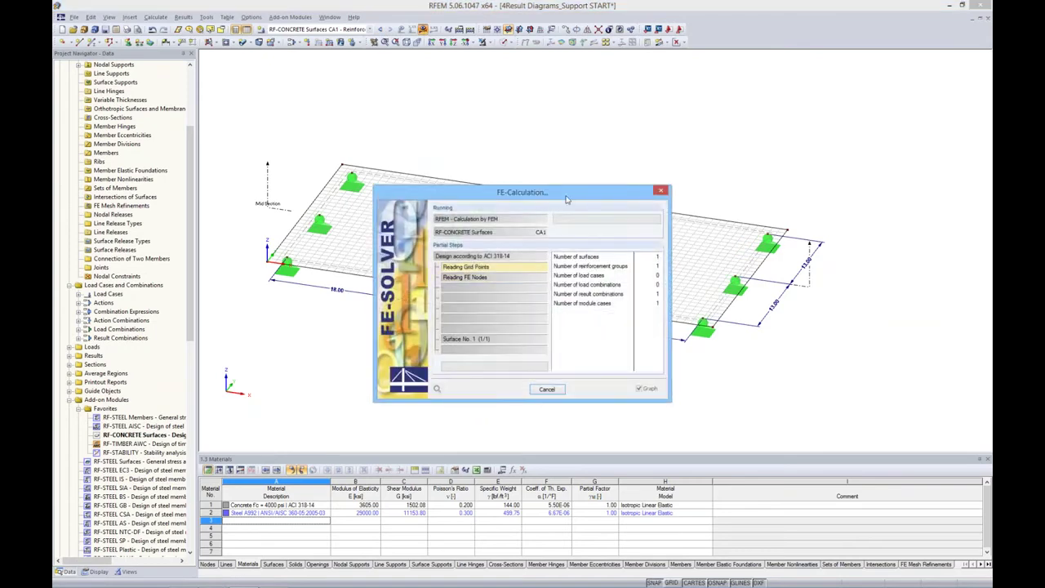
{"action": "left_click_drag", "start_coordinate": [567, 199], "coordinate": [583, 318]}
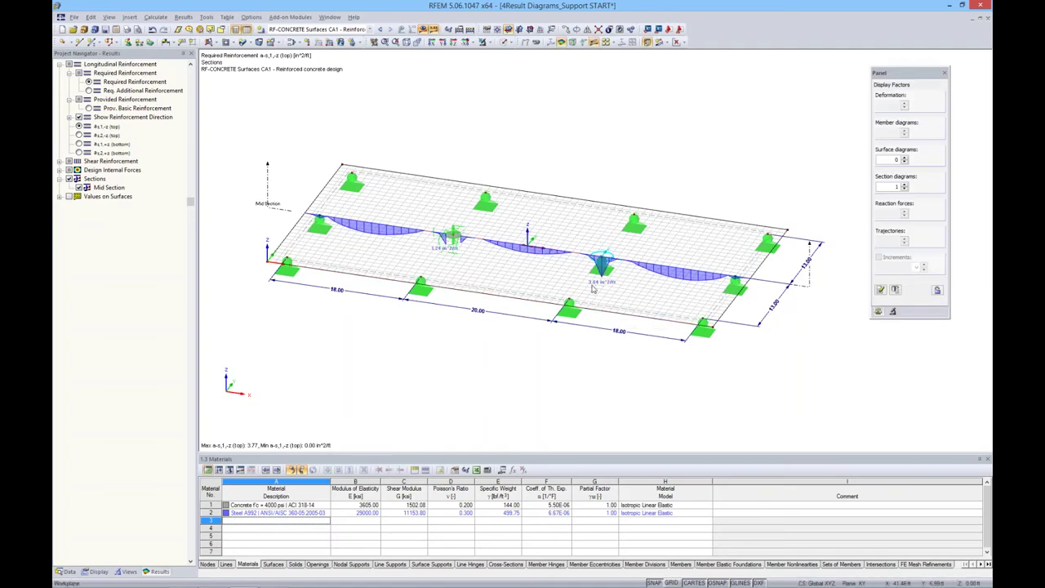
{"action": "right_click", "coordinate": [268, 193]}
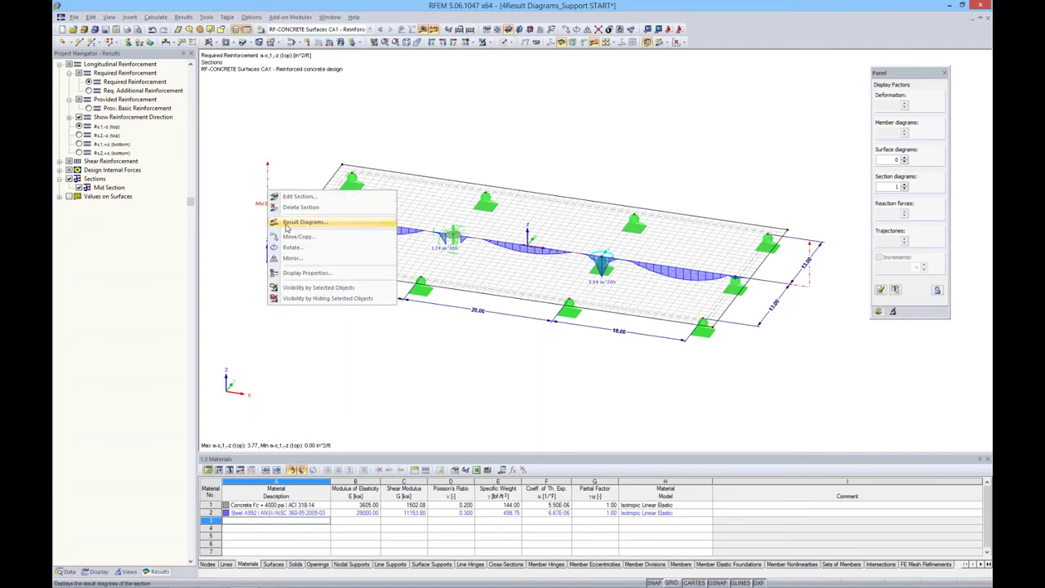
{"action": "left_click", "coordinate": [286, 223]}
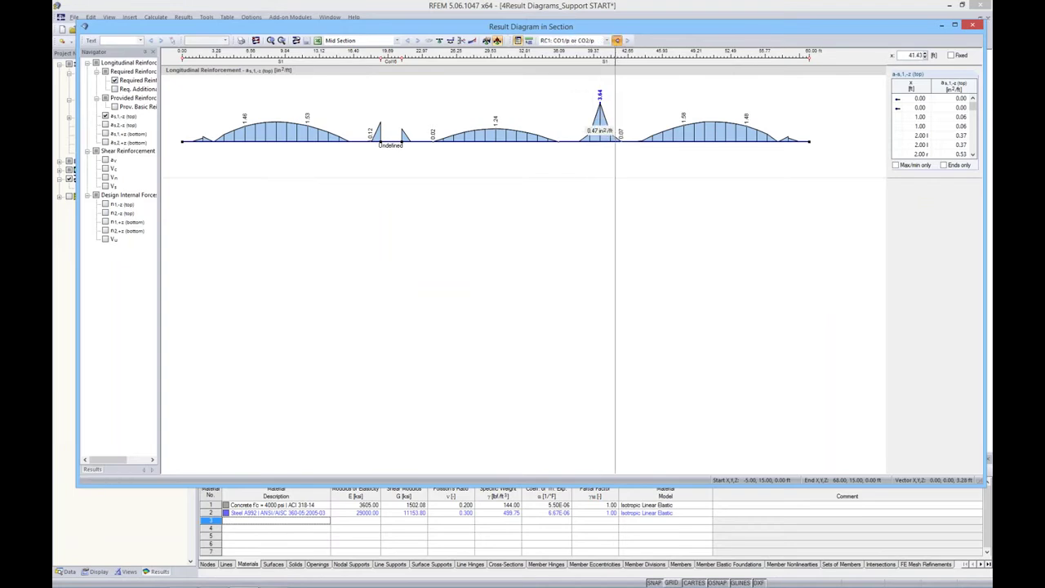
{"action": "left_click", "coordinate": [616, 40]}
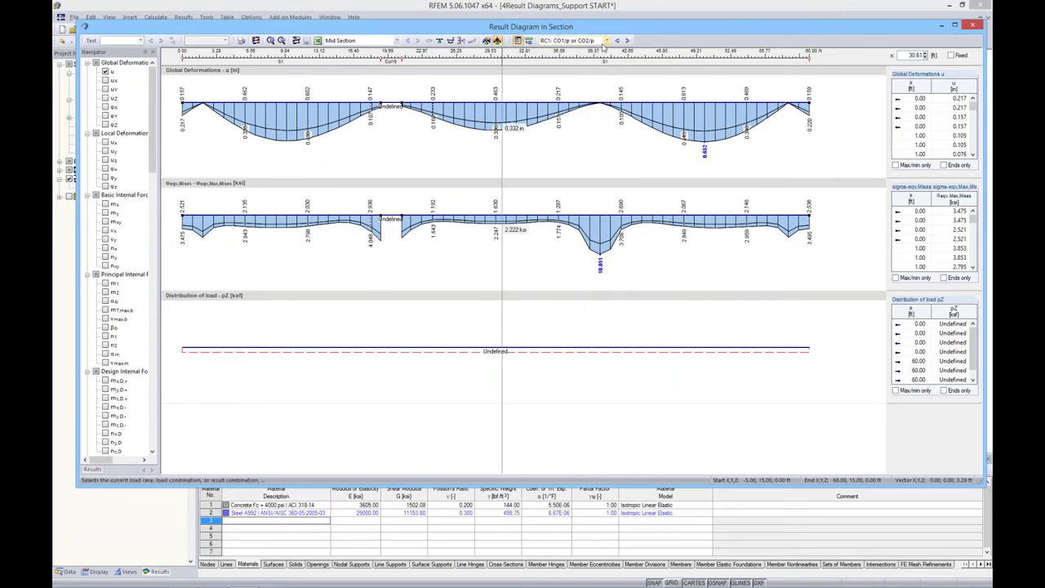
{"action": "left_click", "coordinate": [617, 40]}
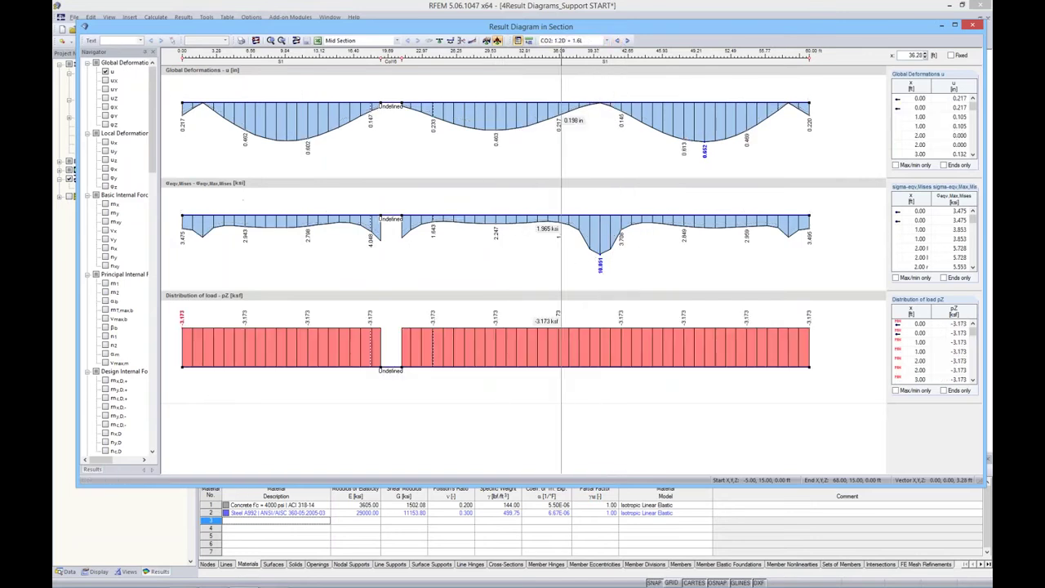
{"action": "left_click", "coordinate": [626, 40]}
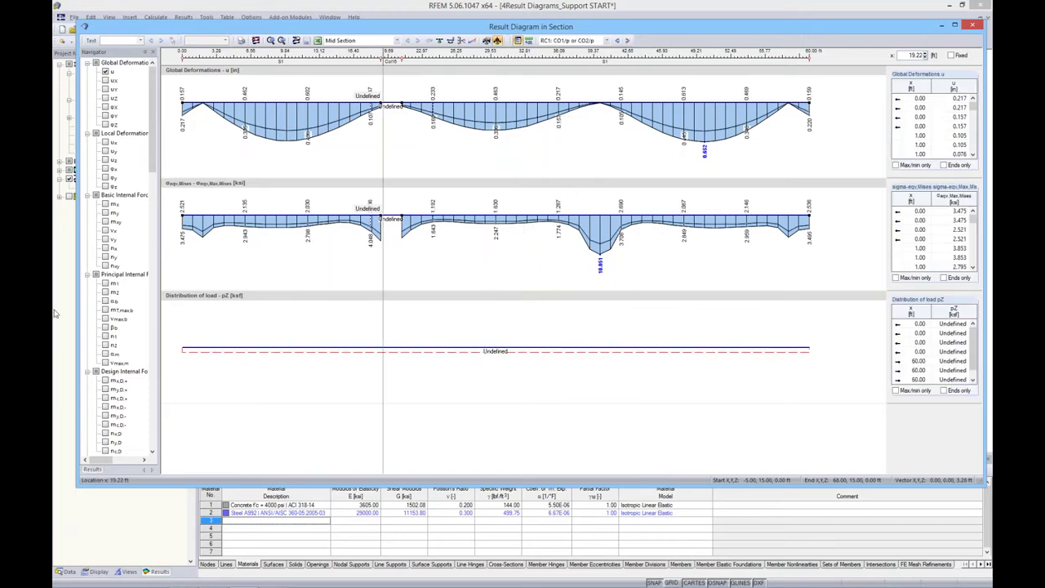
{"action": "left_click", "coordinate": [124, 62]}
{"action": "scroll", "coordinate": [560, 368], "scroll_direction": "down", "scroll_amount": 1}
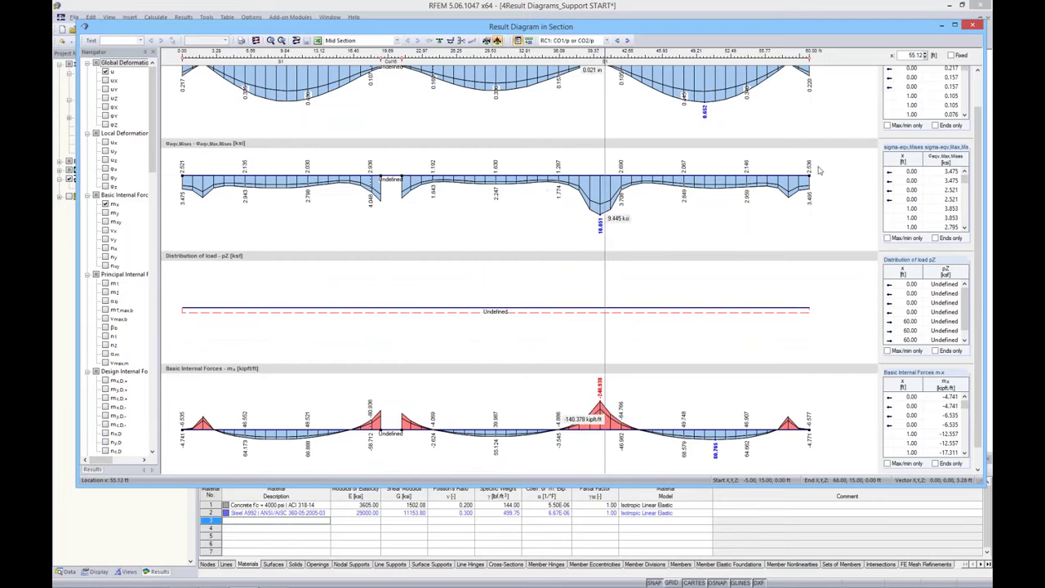
{"action": "left_click", "coordinate": [973, 25]}
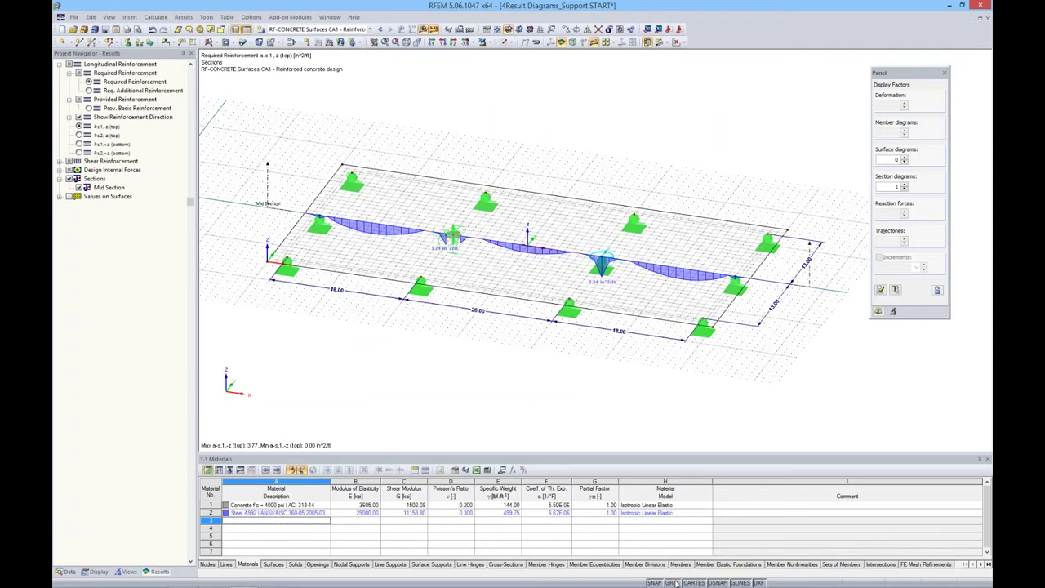
- Copy the Mid Section twice, creating Mid Section 1 and Mid Section 2
{"action": "left_click", "coordinate": [276, 178]}
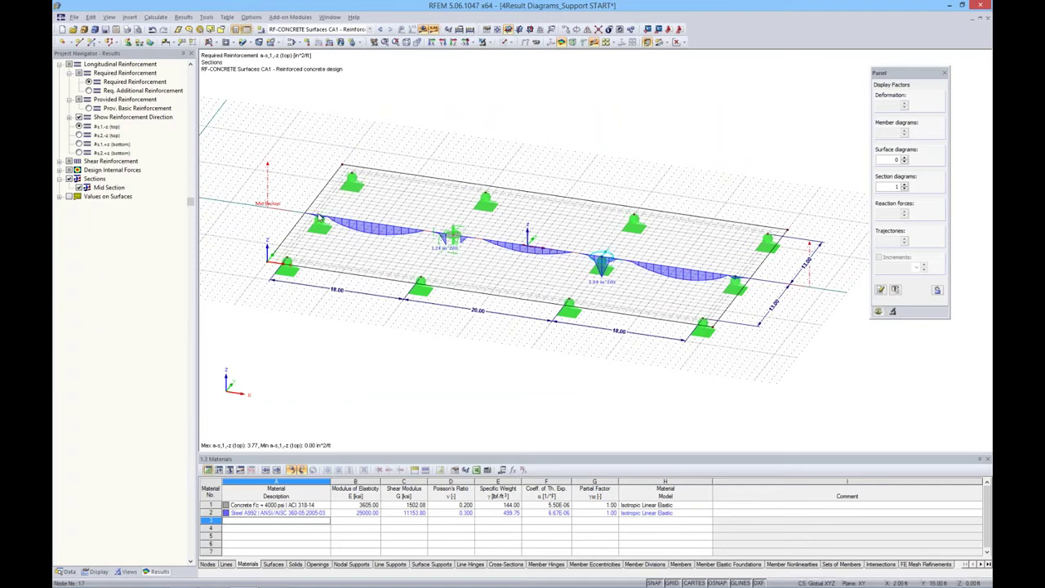
{"action": "double_click", "coordinate": [353, 180]}
{"action": "left_click", "coordinate": [602, 322]}
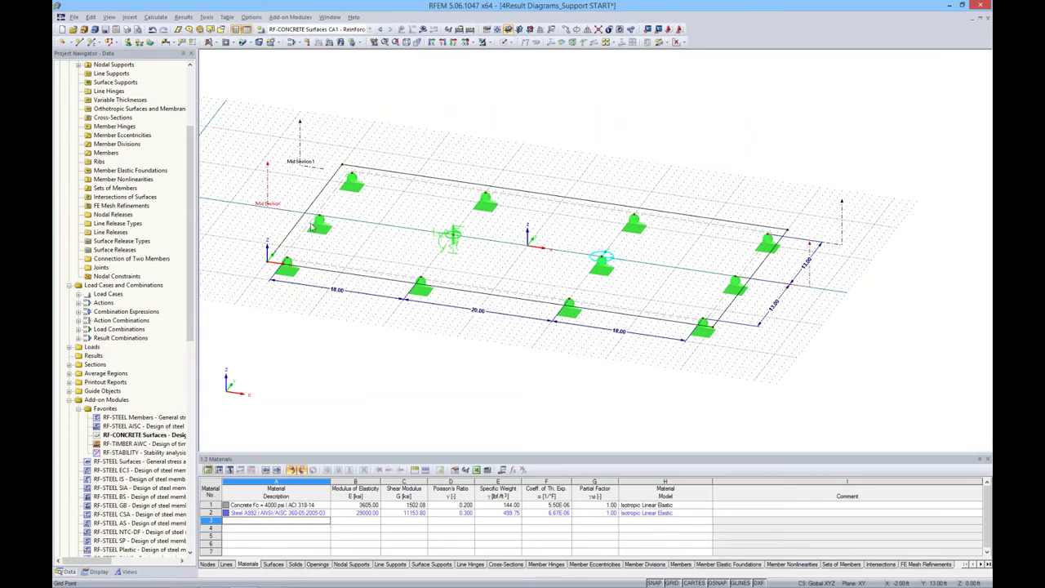
{"action": "left_click", "coordinate": [288, 263]}
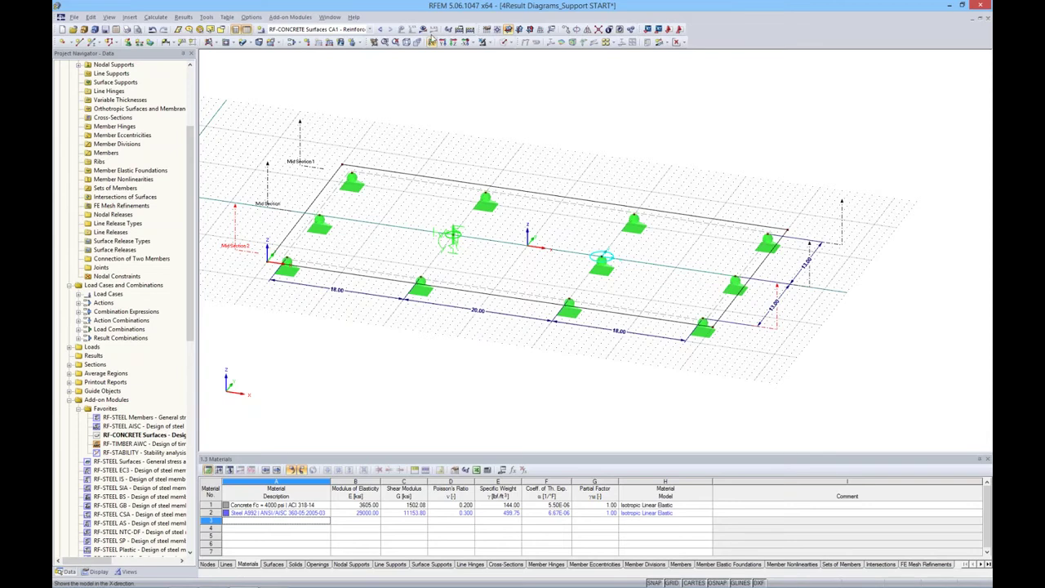
- Calculate and display the CO1 - 1.4D results along the sections
{"action": "left_click", "coordinate": [379, 30]}
{"action": "left_click", "coordinate": [380, 29]}
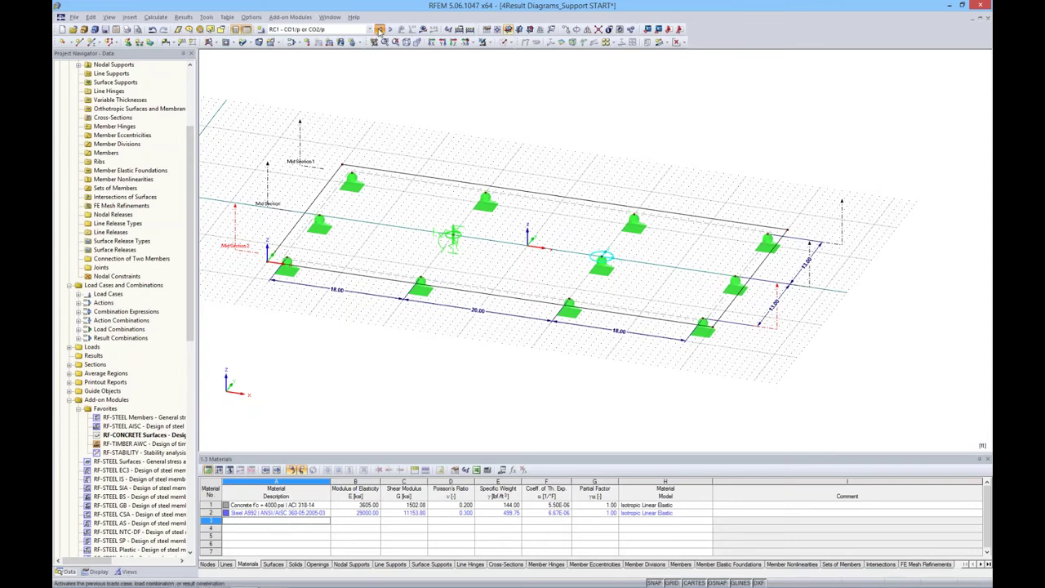
{"action": "left_click", "coordinate": [422, 30]}
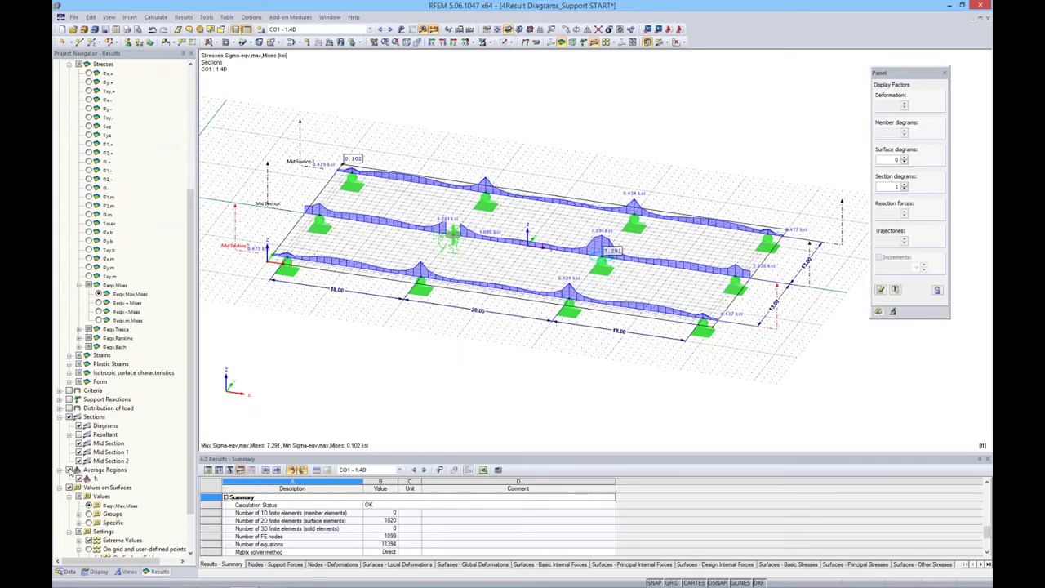
- Turn off section diagrams and drag the slab's front-right corner outward, accepting results deletion
{"action": "left_click", "coordinate": [77, 425]}
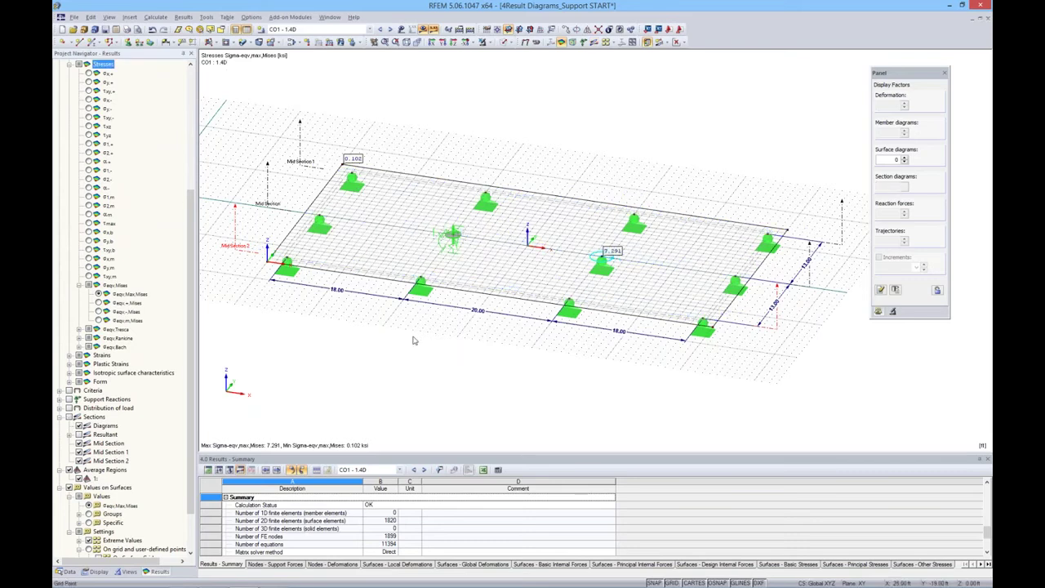
{"action": "mouse_move", "coordinate": [702, 325]}
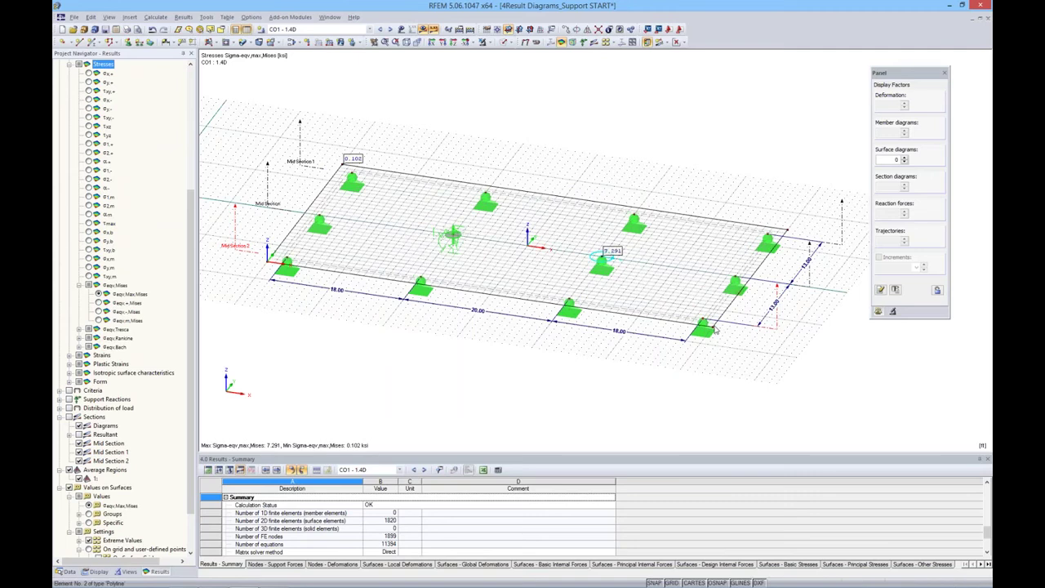
{"action": "left_click", "coordinate": [704, 325]}
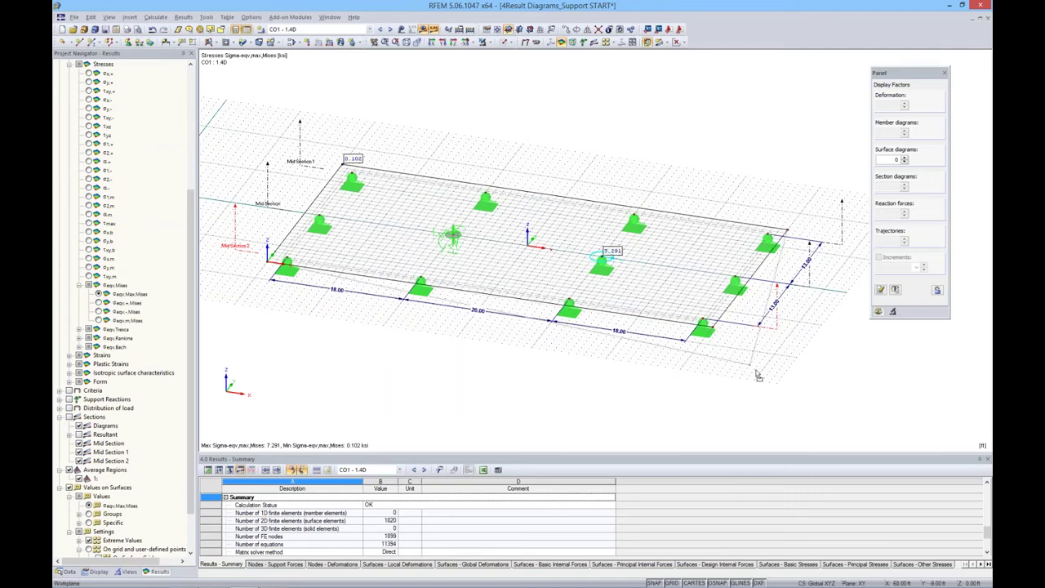
{"action": "key", "text": "Delete"}
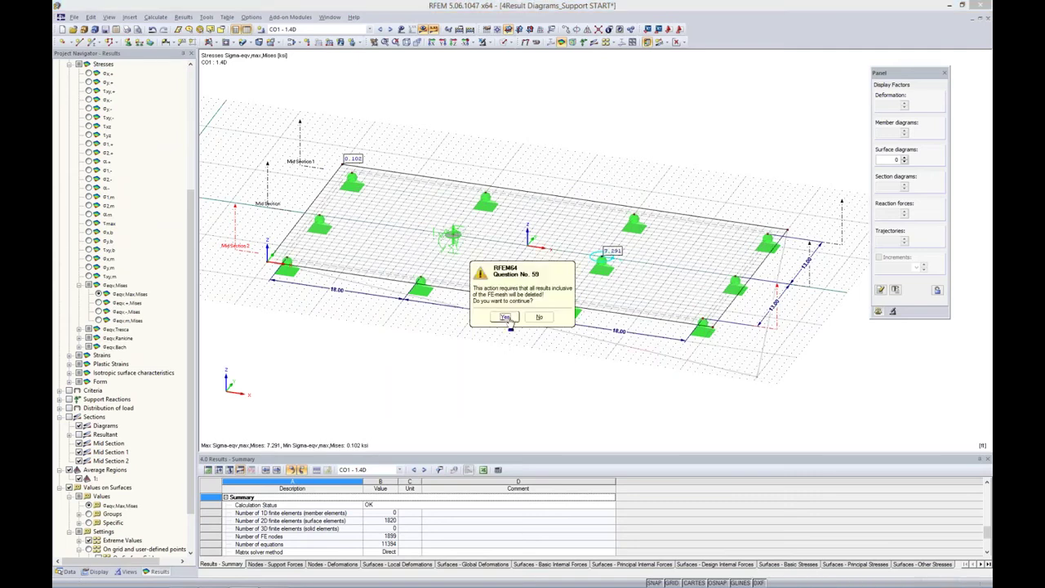
{"action": "key", "text": "Return"}
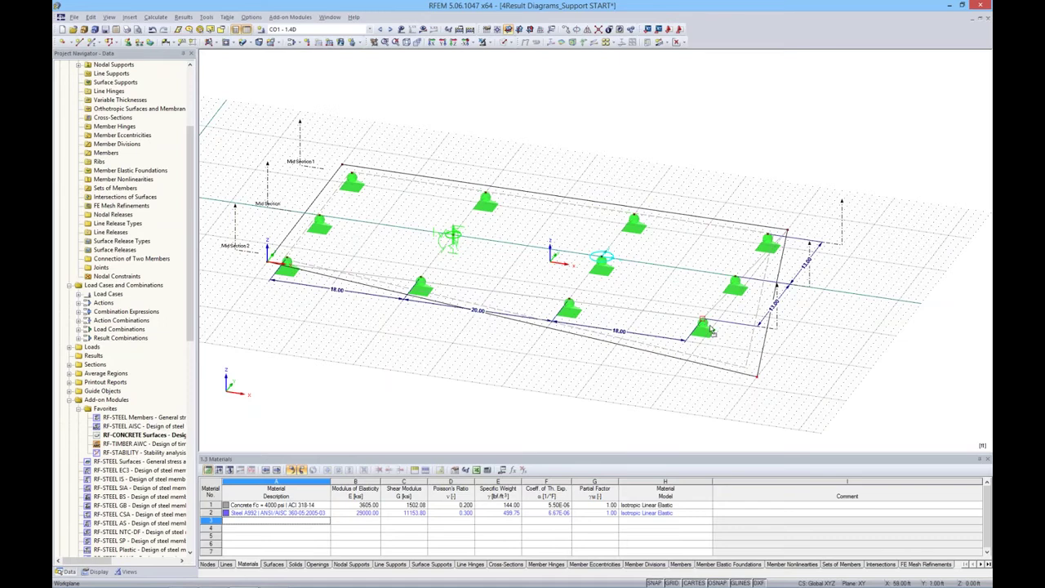
- Undo the corner move and copy a nodal support beyond the slab's far edge
{"action": "key", "text": "ctrl+z"}
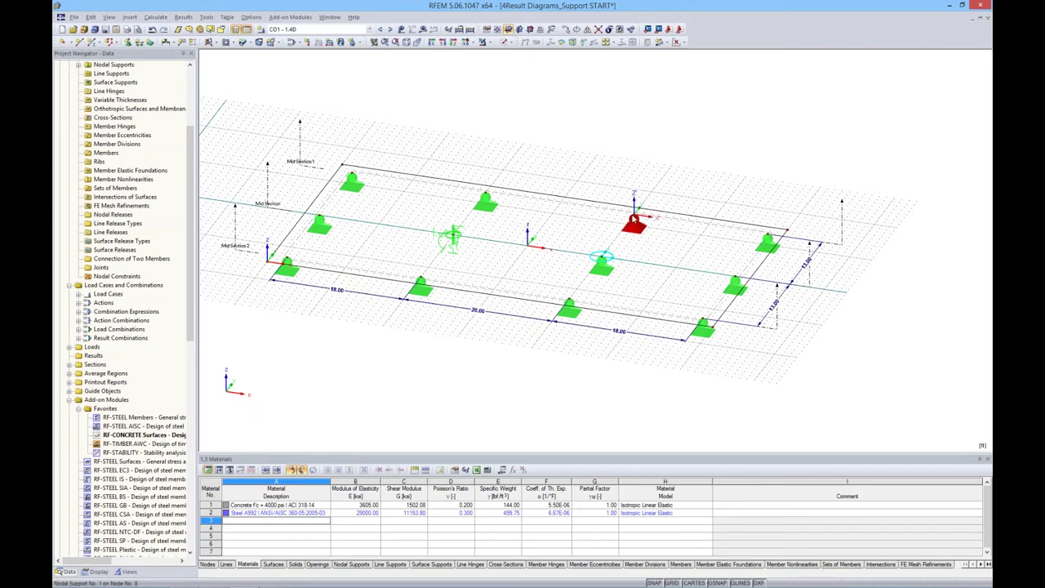
{"action": "left_click_drag", "start_coordinate": [632, 215], "coordinate": [676, 171]}
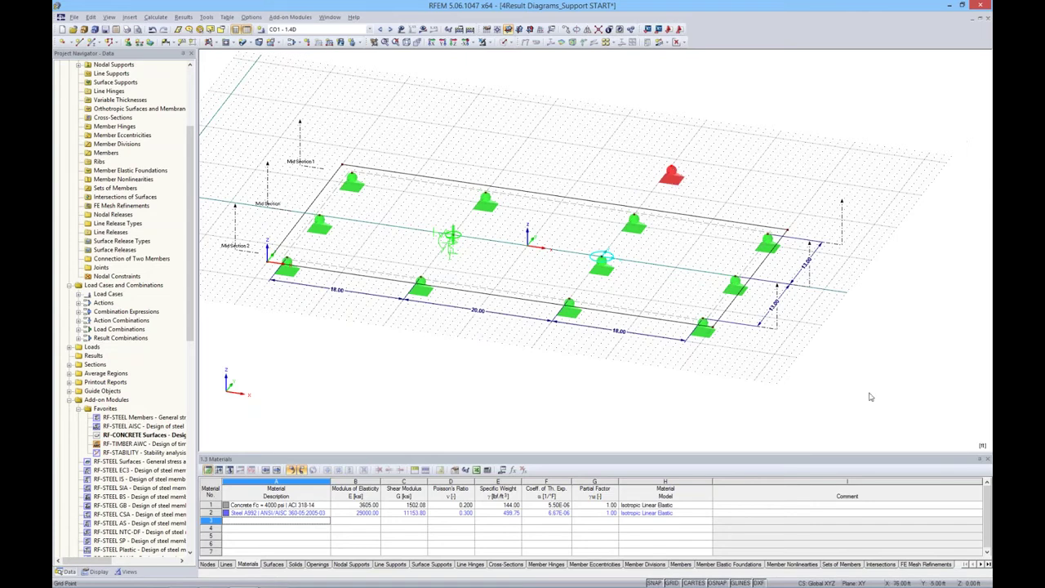
{"action": "left_click_drag", "start_coordinate": [881, 402], "coordinate": [548, 146]}
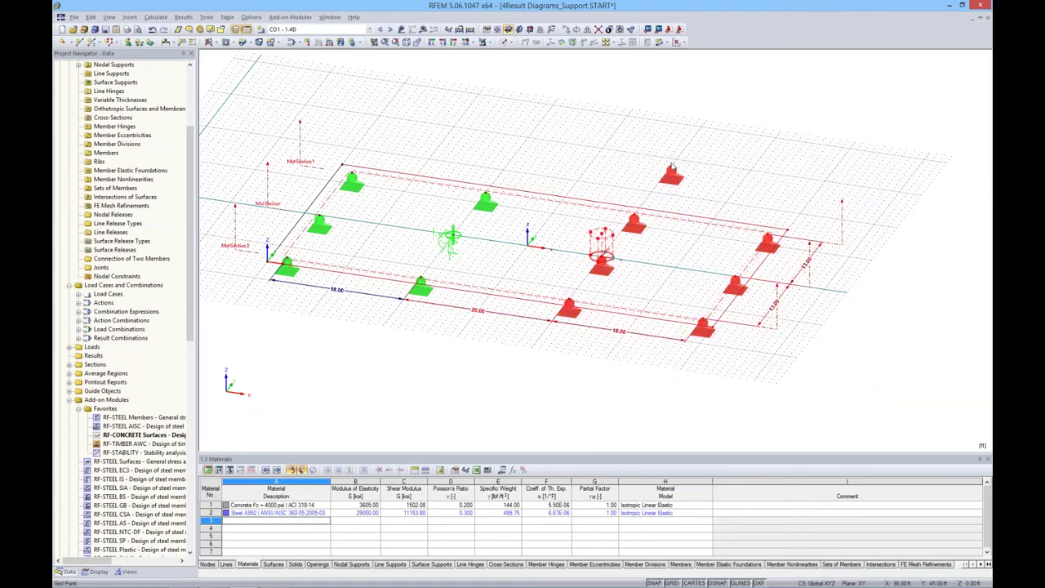
{"action": "left_click_drag", "start_coordinate": [673, 167], "coordinate": [979, 212]}
{"action": "left_click_drag", "start_coordinate": [671, 169], "coordinate": [916, 163], "text": "ctrl"}
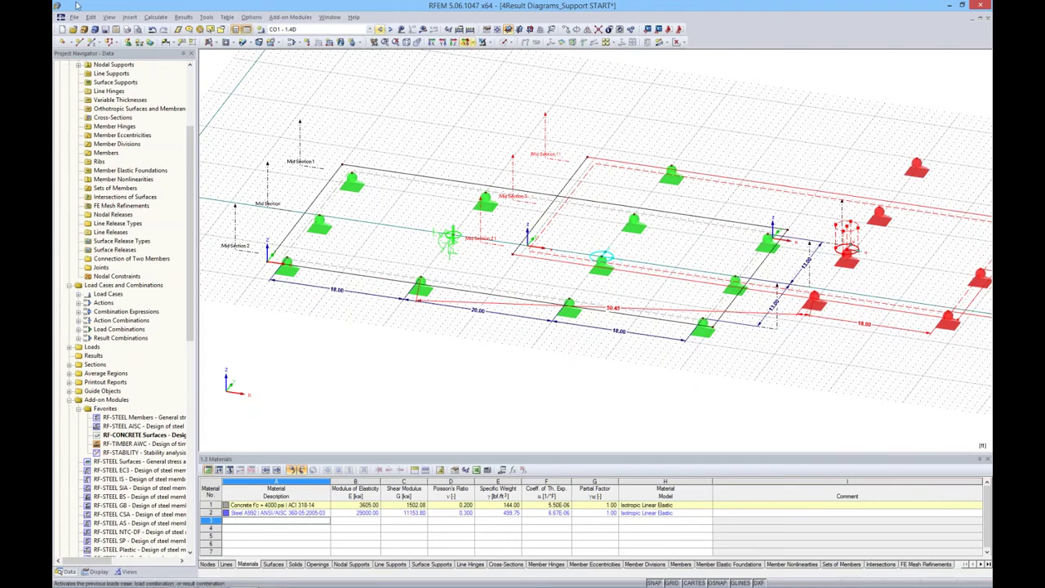
- Undo the extra copy to the right, clear the selection, and collapse the project tree
{"action": "left_click", "coordinate": [152, 29]}
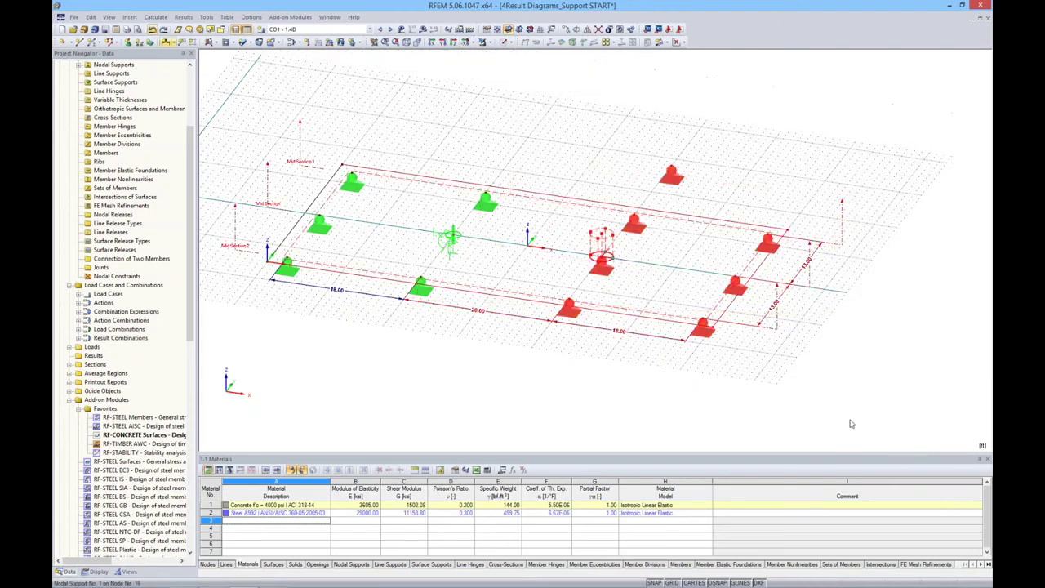
{"action": "left_click", "coordinate": [789, 392]}
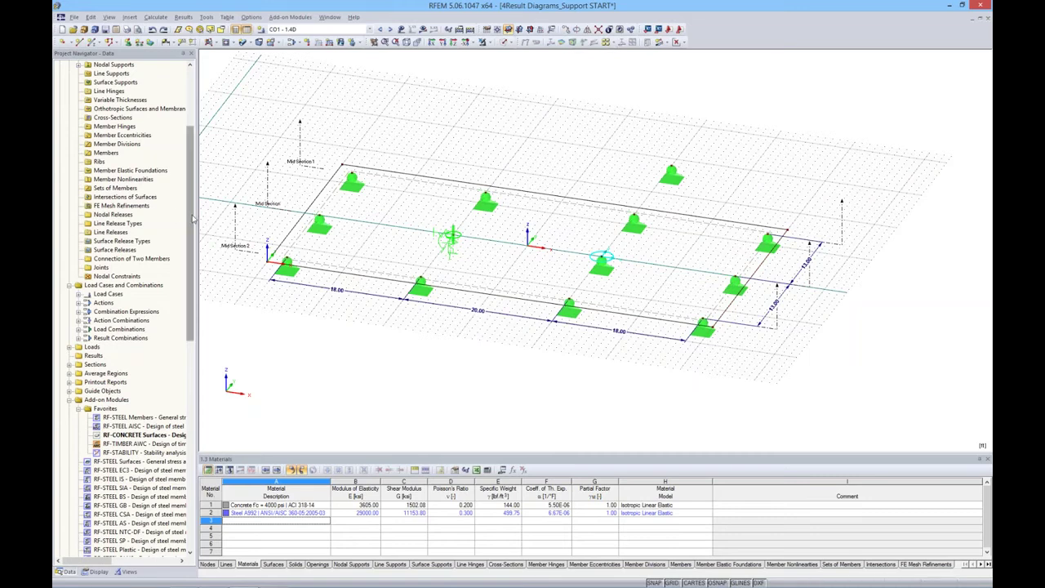
{"action": "scroll", "coordinate": [183, 220], "scroll_direction": "up", "scroll_amount": 10}
{"action": "left_click", "coordinate": [61, 128]}
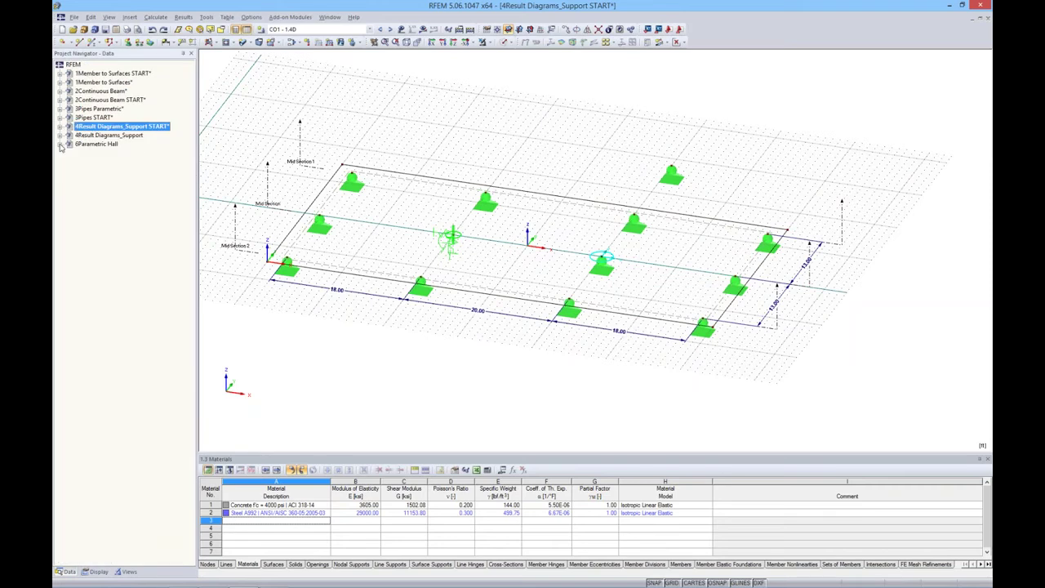
- Switch to the 6Parametric Hall project and bring up the Tools member-model generators
{"action": "double_click", "coordinate": [88, 145]}
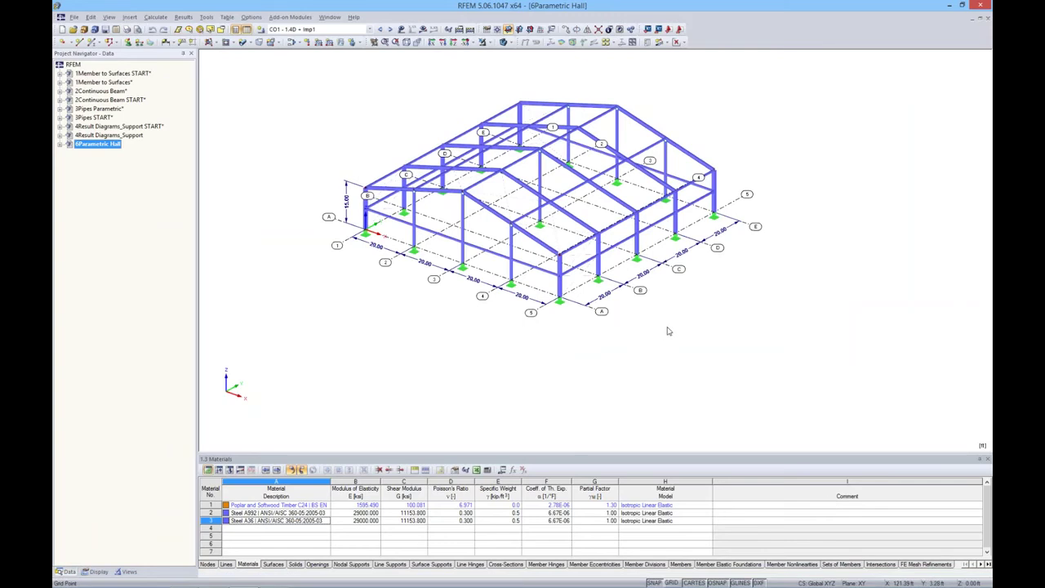
{"action": "middle_click_drag", "start_coordinate": [668, 332], "coordinate": [642, 319], "text": "ctrl"}
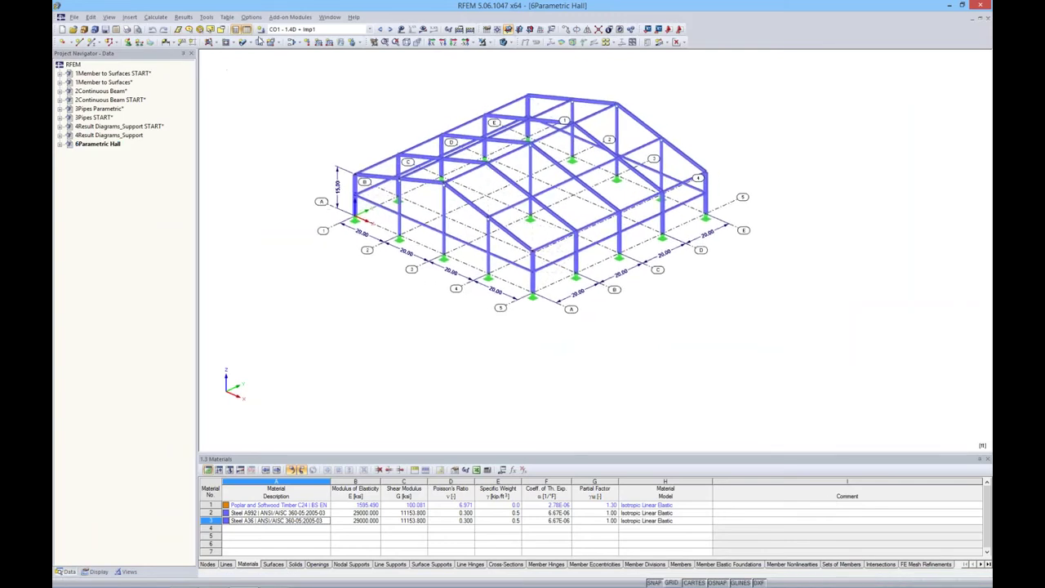
{"action": "left_click", "coordinate": [206, 17]}
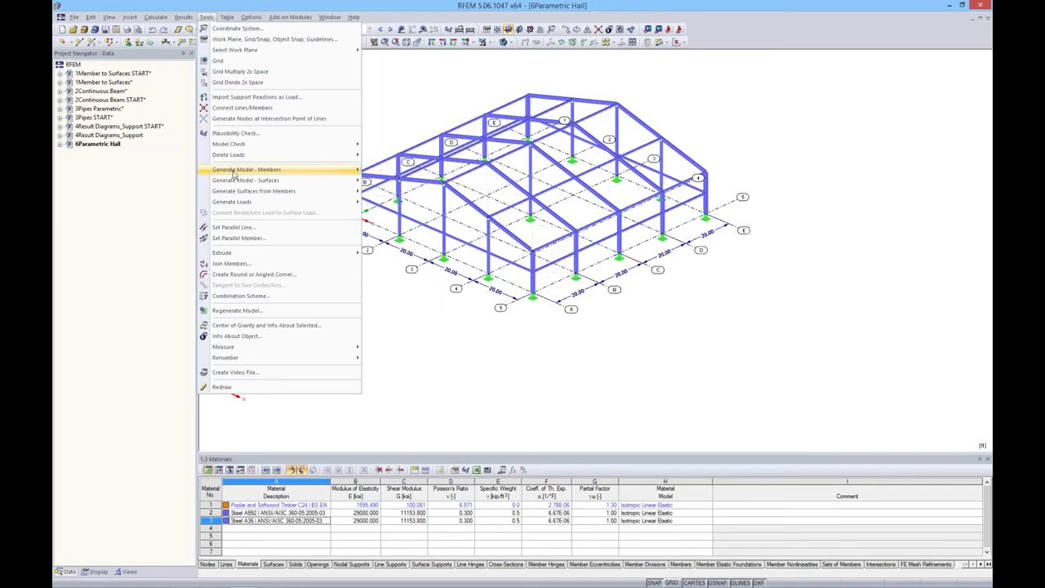
{"action": "mouse_move", "coordinate": [247, 169]}
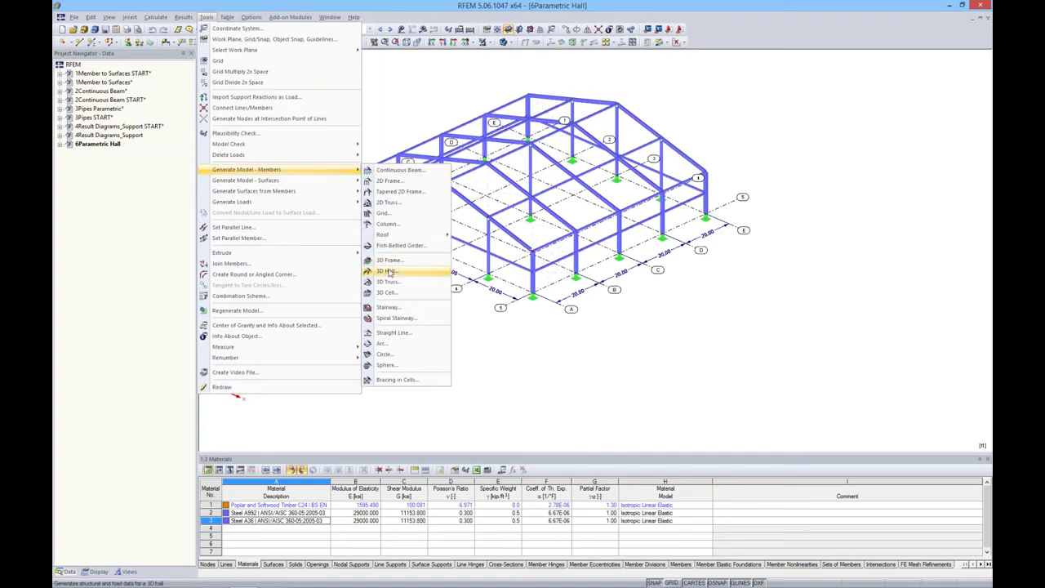
- Review the 3D Hall generator's Geometry, Partitioning/Bracing and Cross-Sections tabs, then cancel
{"action": "left_click", "coordinate": [388, 273]}
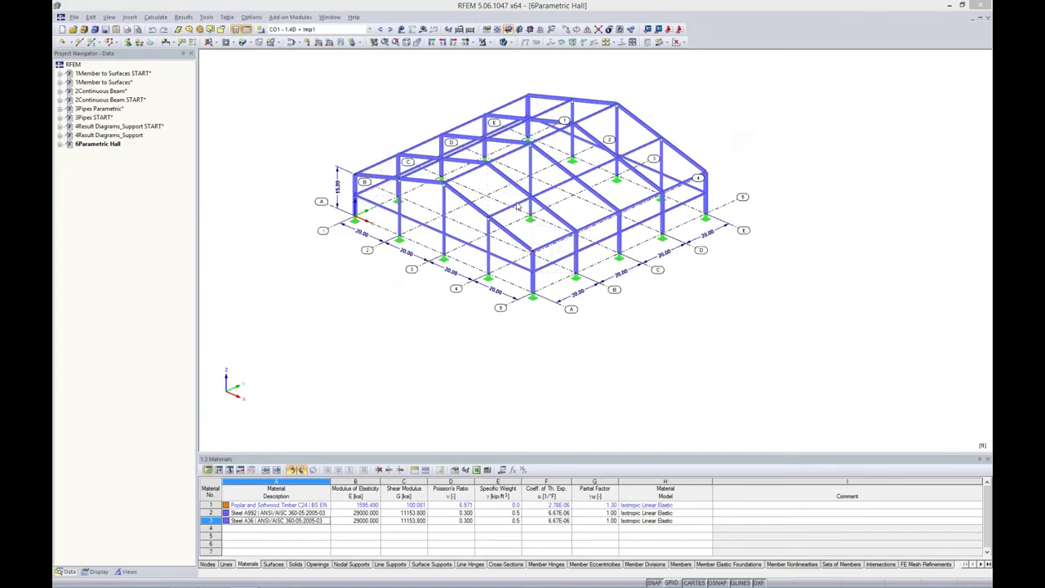
{"action": "left_click_drag", "start_coordinate": [553, 140], "coordinate": [561, 121]}
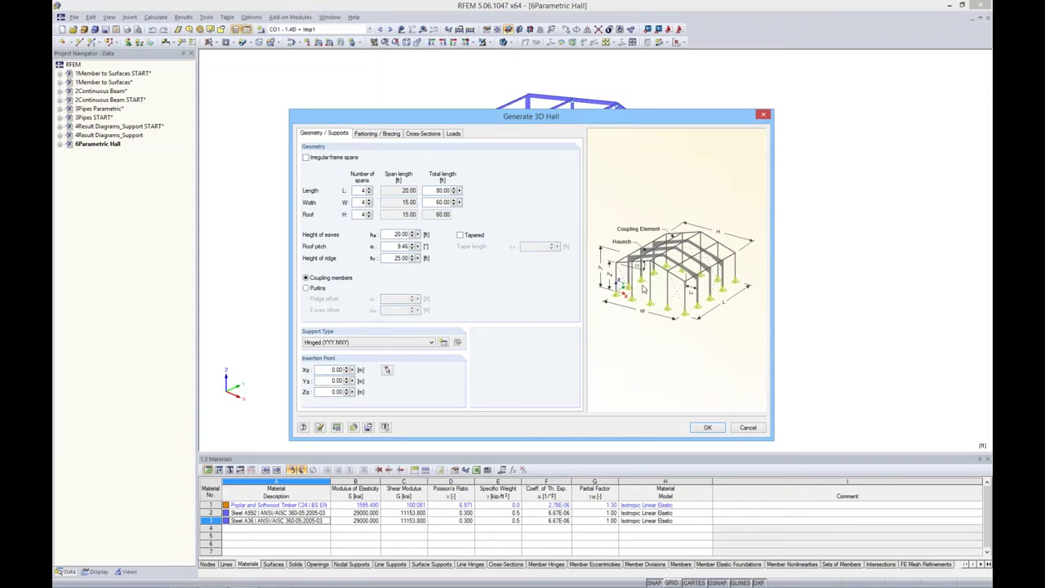
{"action": "left_click", "coordinate": [384, 134]}
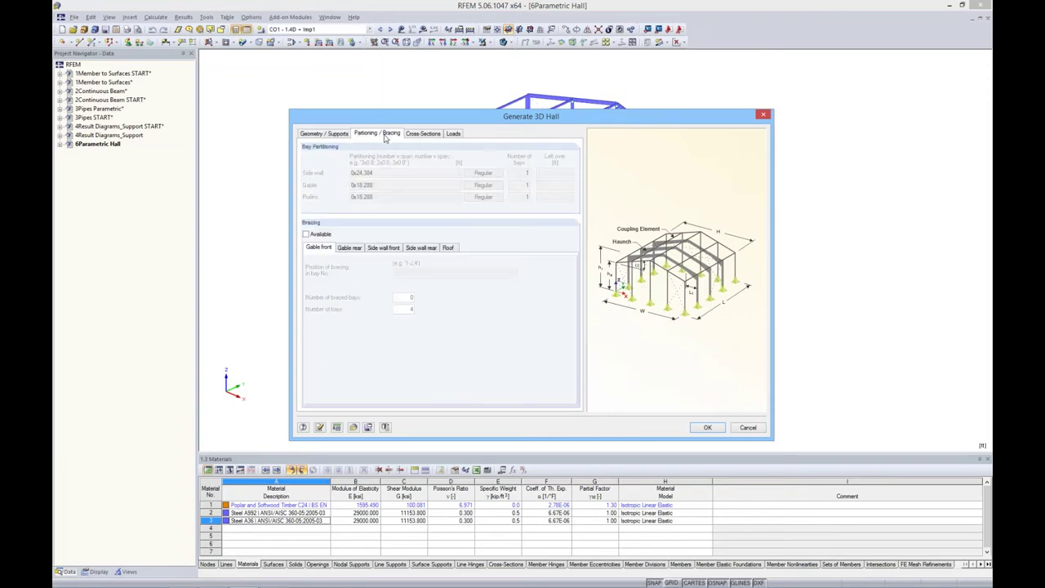
{"action": "left_click", "coordinate": [418, 136]}
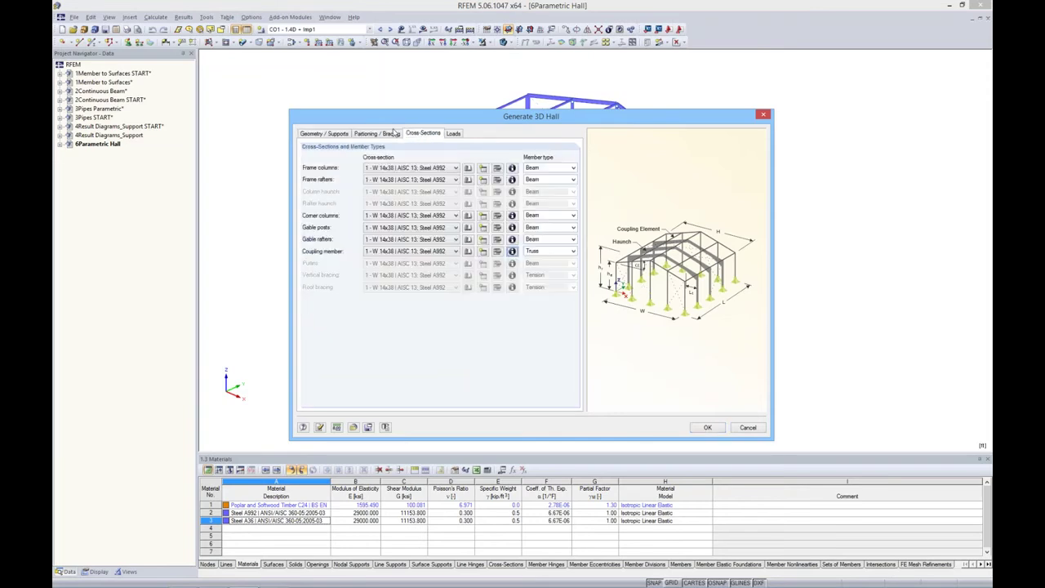
{"action": "left_click", "coordinate": [748, 428]}
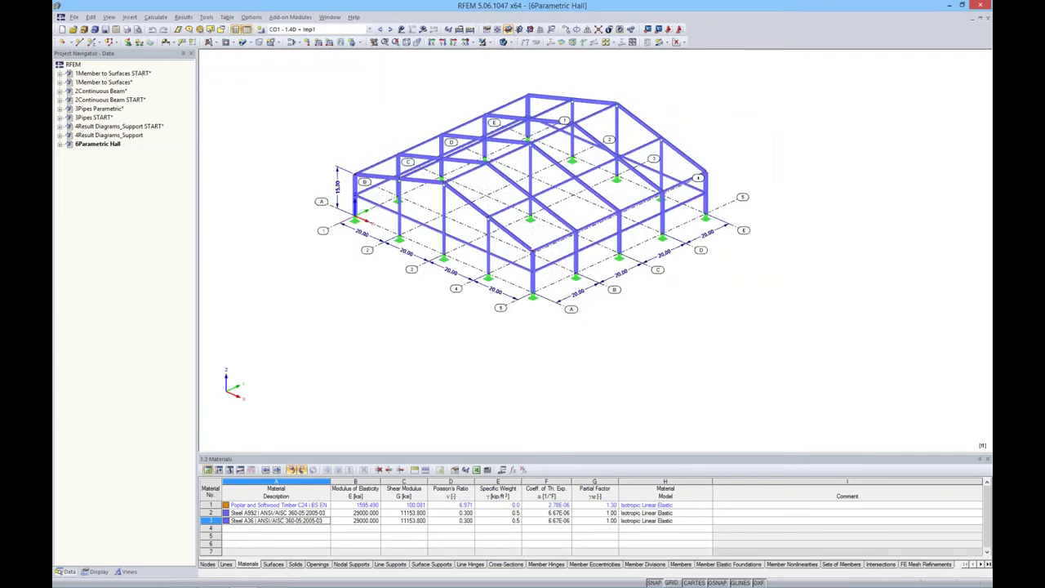
- Set the hall's Length and Width parameters to 15 ft and apply, accepting results deletion
{"action": "left_click", "coordinate": [503, 473]}
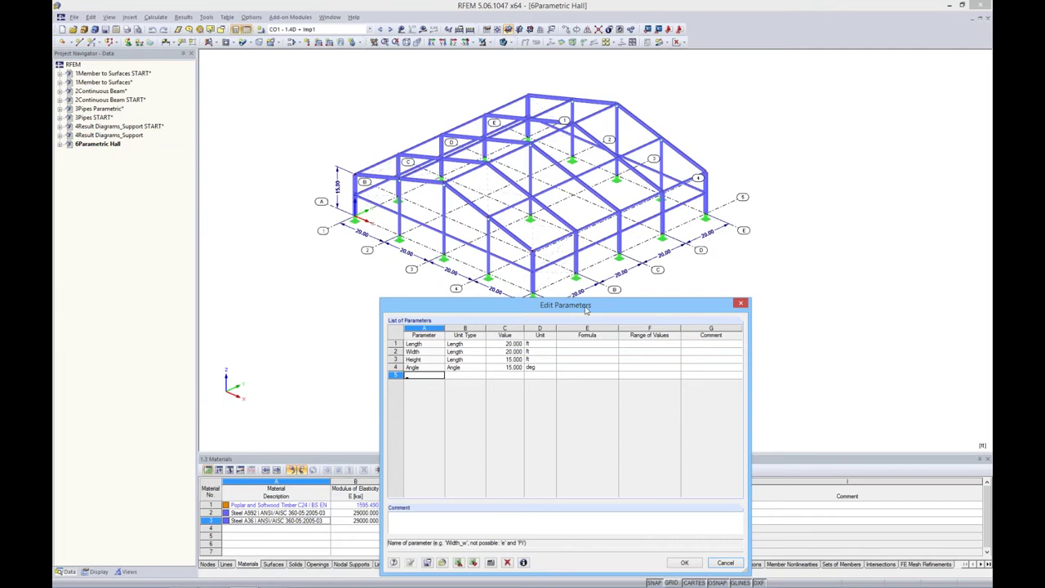
{"action": "left_click_drag", "start_coordinate": [584, 310], "coordinate": [563, 338]}
{"action": "left_click", "coordinate": [487, 372]}
{"action": "type", "text": "15.000"}
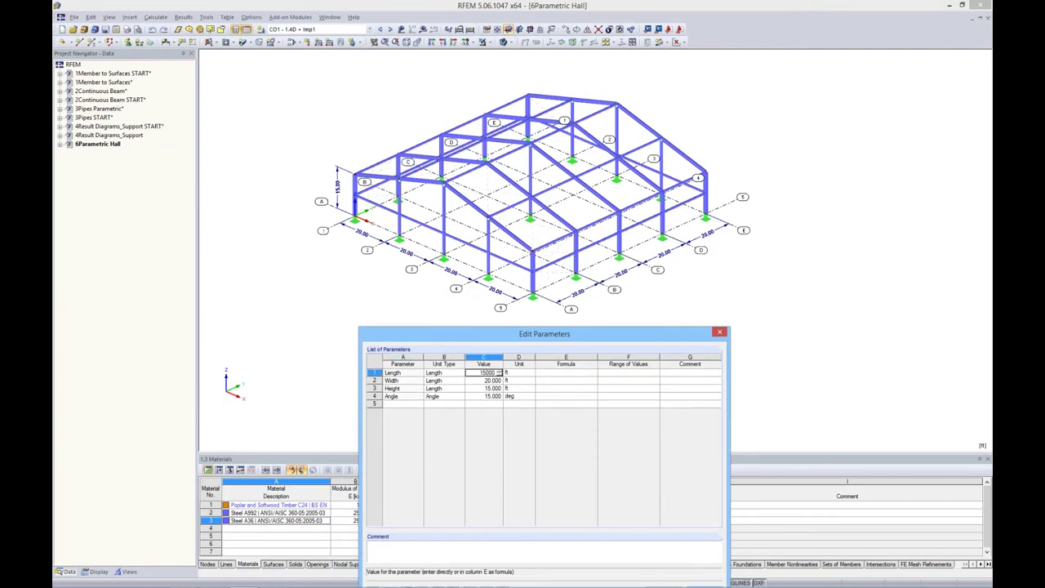
{"action": "key", "text": "Tab"}
{"action": "key", "text": "Tab"}
{"action": "type", "text": "15"}
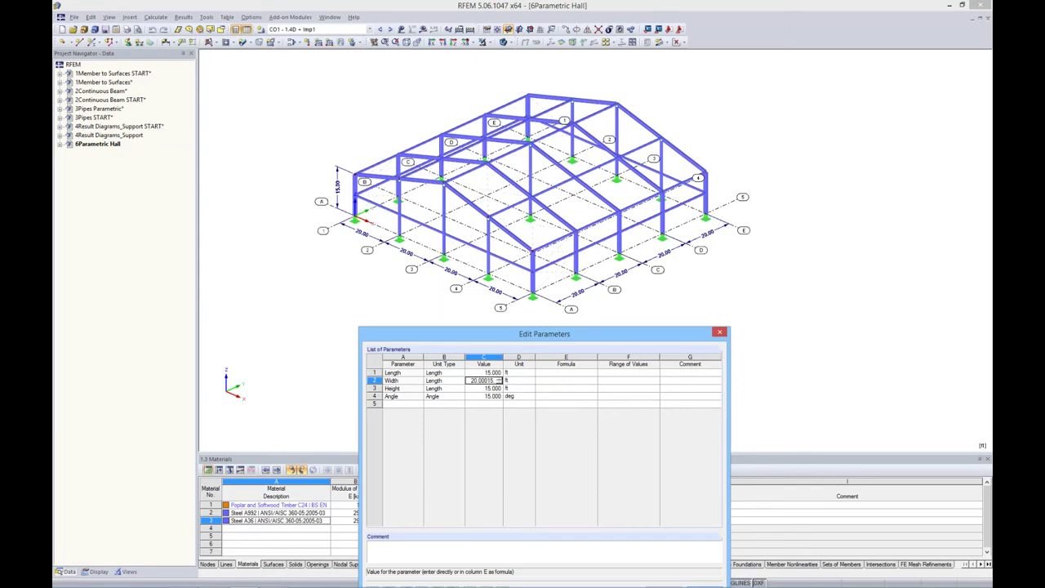
{"action": "key", "text": "BackSpace"}
{"action": "key", "text": "Tab"}
{"action": "key", "text": "Tab"}
{"action": "key", "text": "Down"}
{"action": "left_click_drag", "start_coordinate": [584, 334], "coordinate": [579, 295]}
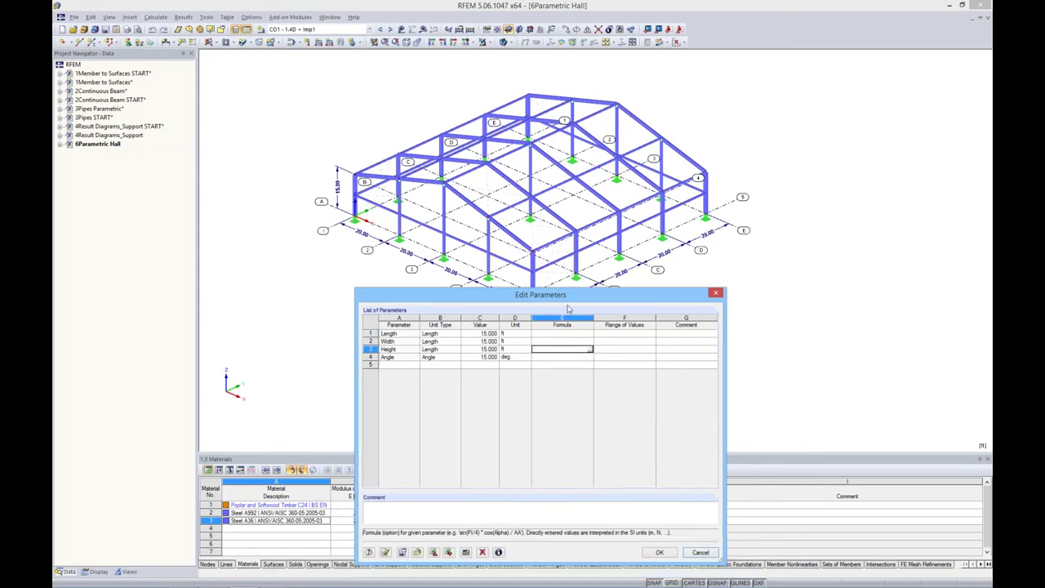
{"action": "left_click", "coordinate": [385, 552]}
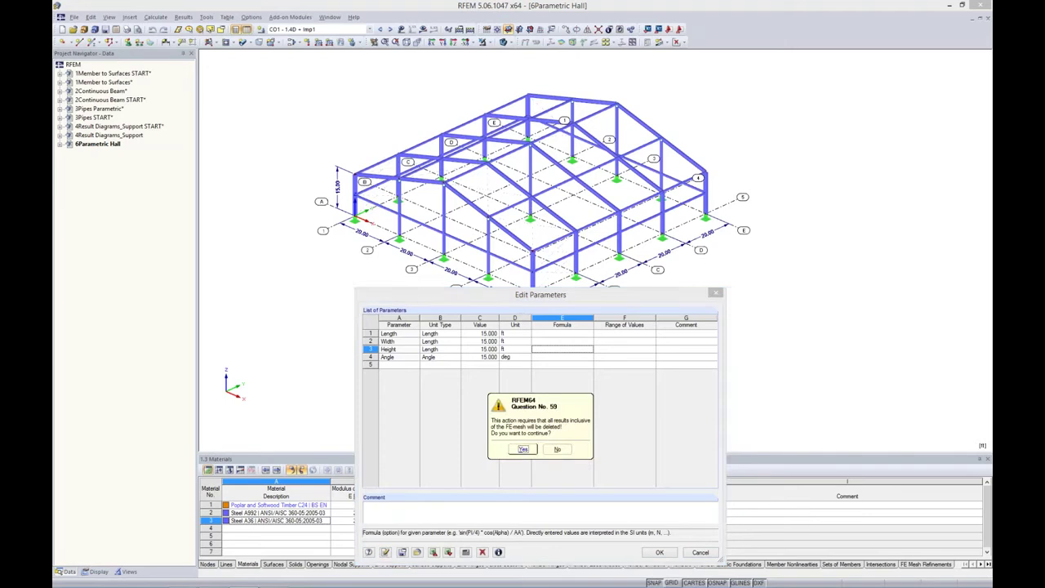
{"action": "left_click", "coordinate": [521, 454]}
{"action": "left_click", "coordinate": [523, 455]}
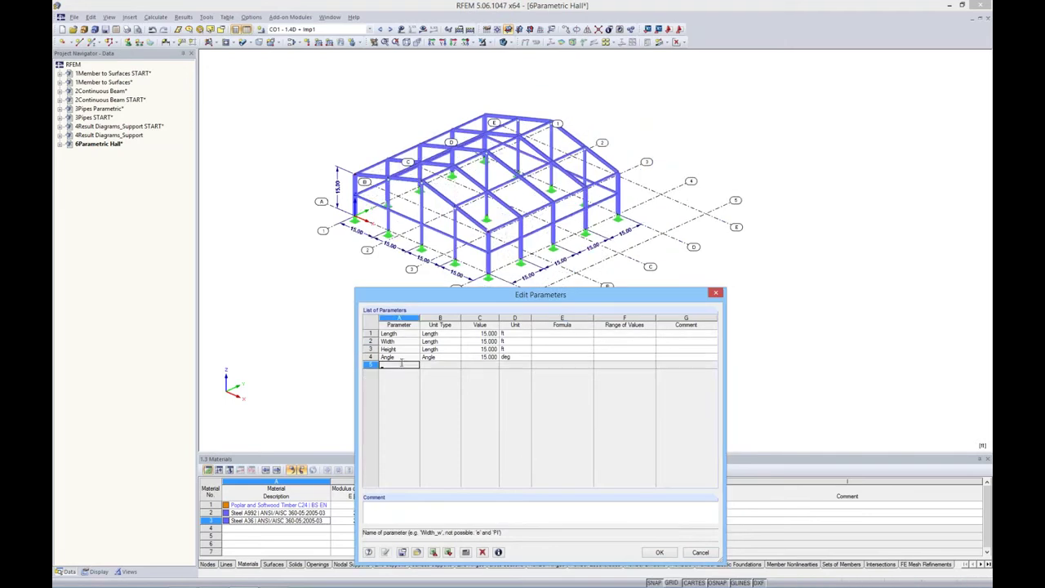
- Change the roof Angle parameter to 25° and close the parameters window
{"action": "left_click", "coordinate": [485, 356]}
{"action": "type", "text": "25"}
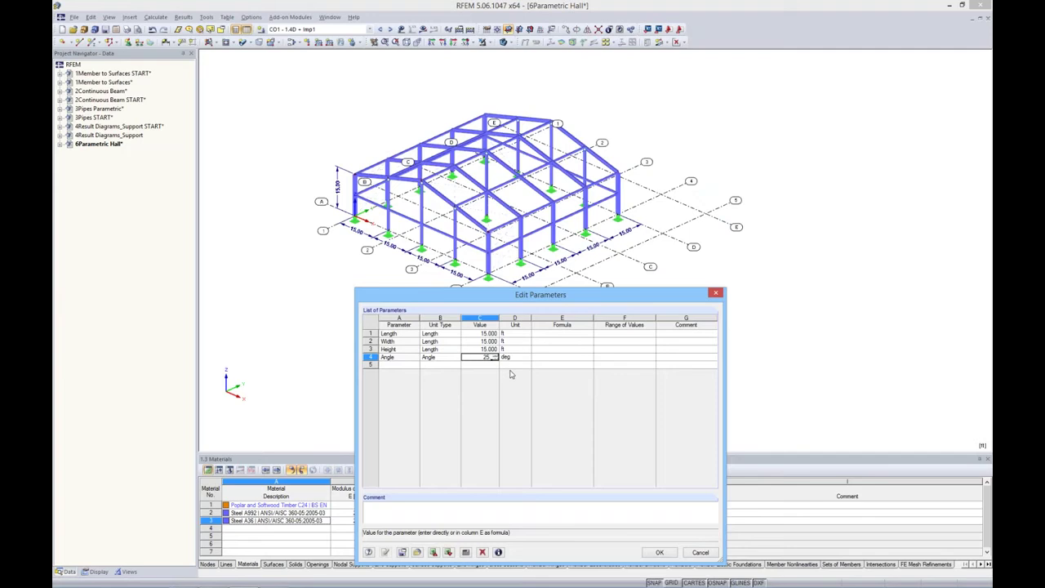
{"action": "key", "text": "Return"}
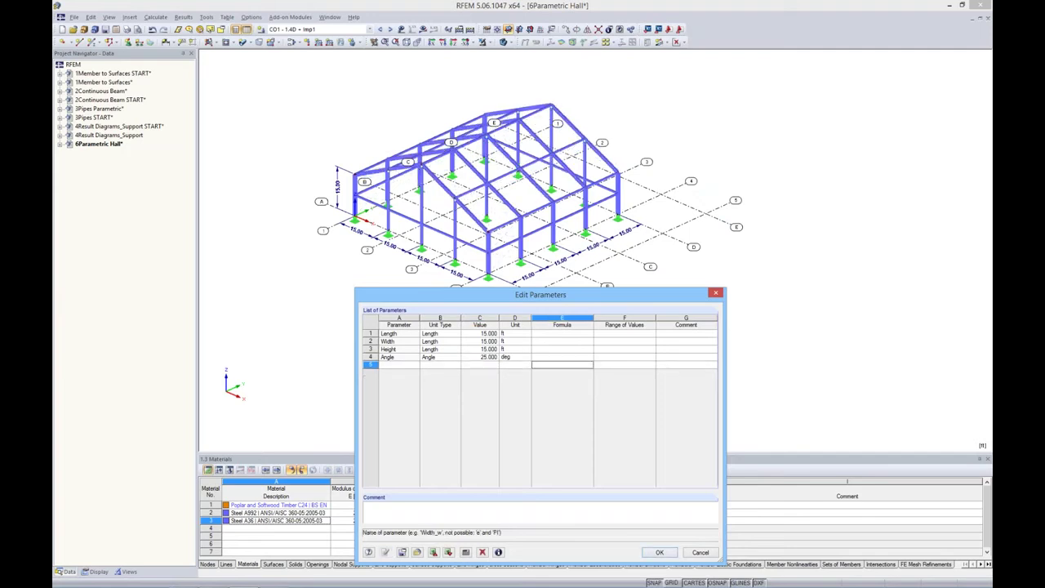
{"action": "middle_click_drag", "start_coordinate": [630, 133], "coordinate": [781, 133], "text": "ctrl"}
{"action": "left_click", "coordinate": [716, 293]}
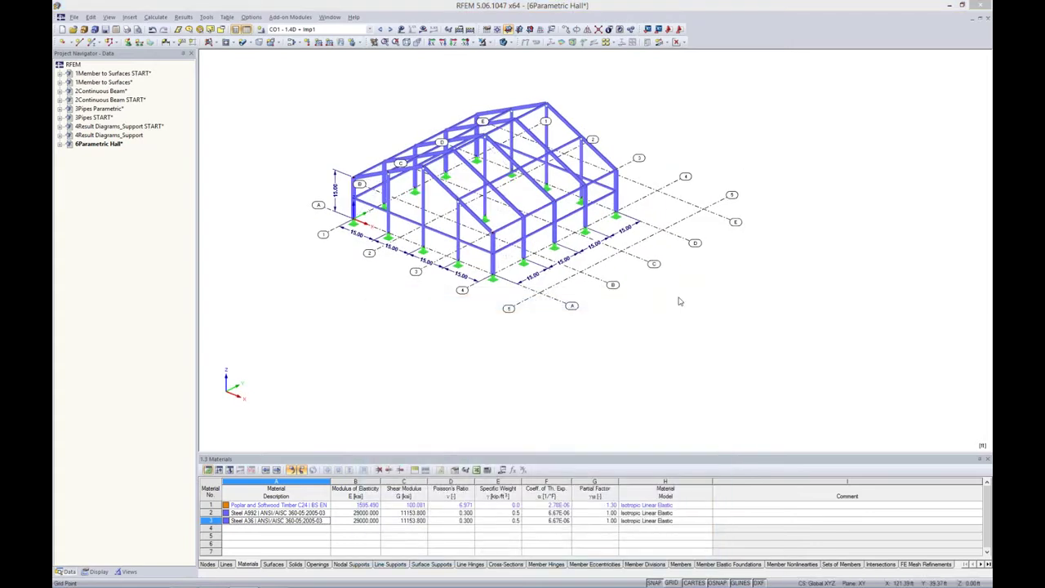
- Undo the roof angle and bay size changes, restoring the hall's 20 ft bays
{"action": "middle_click_drag", "start_coordinate": [677, 299], "coordinate": [718, 315]}
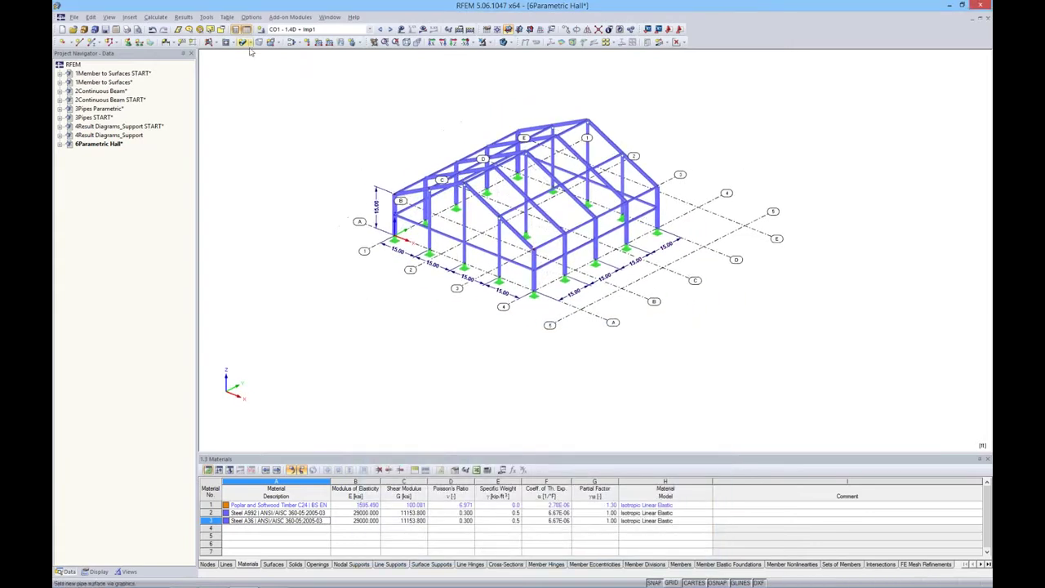
{"action": "left_click", "coordinate": [152, 29]}
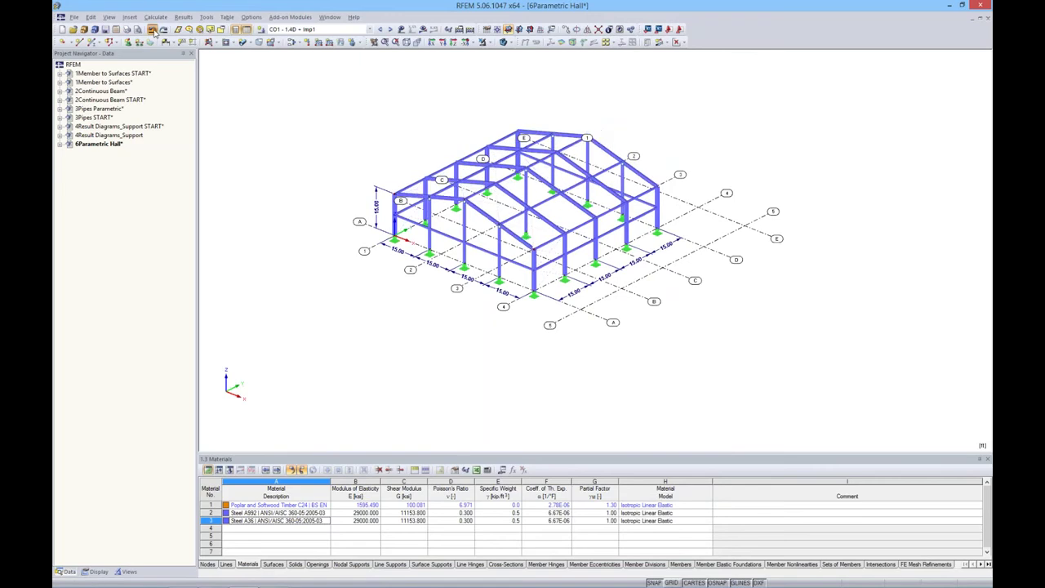
{"action": "left_click", "coordinate": [152, 29]}
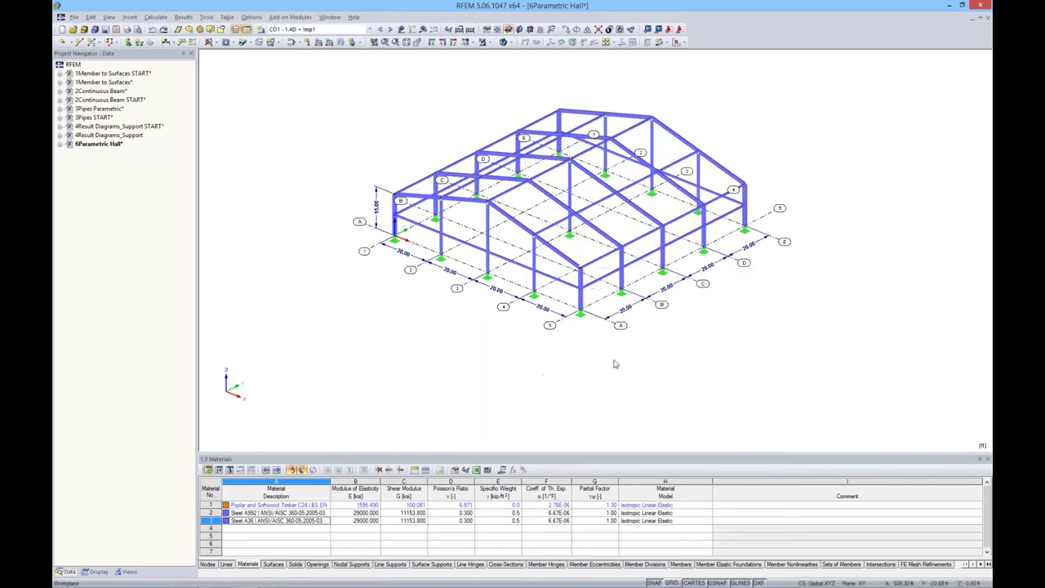
{"action": "middle_click_drag", "start_coordinate": [665, 335], "coordinate": [633, 354]}
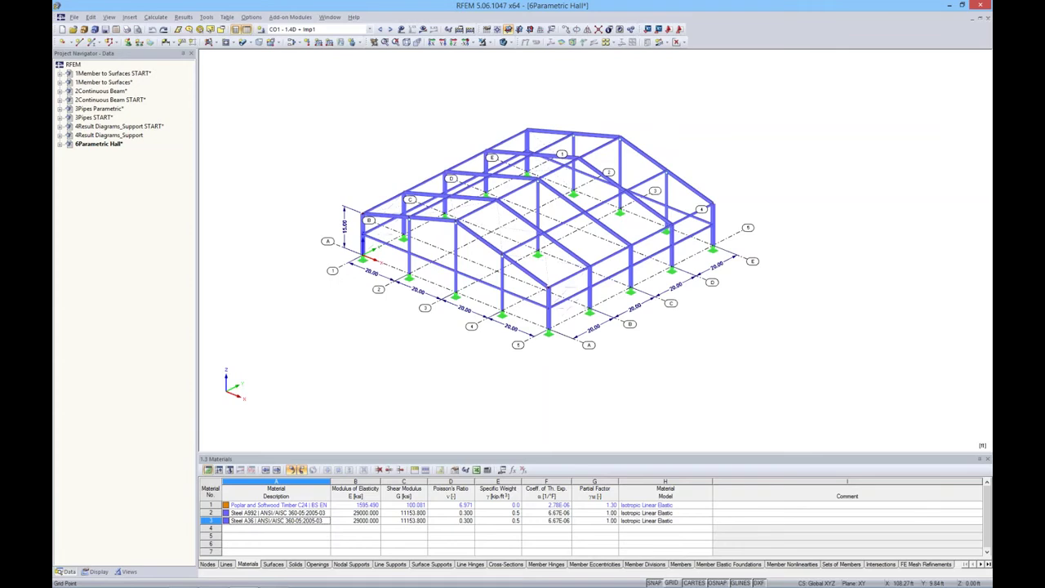
- Turn on load display and step from LC1 Dead Load to LC2 Snow Load 1
{"action": "left_click", "coordinate": [369, 29]}
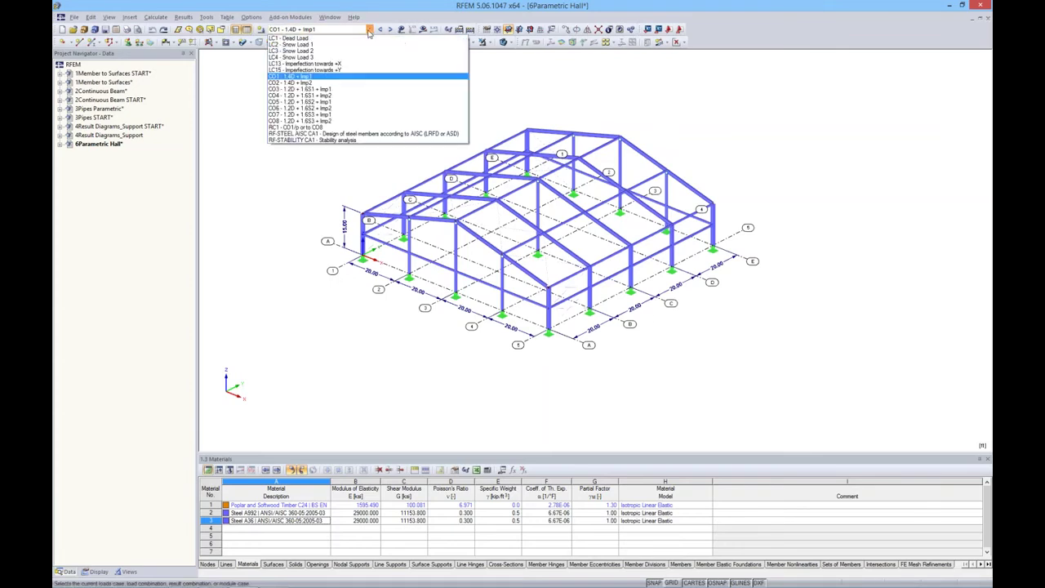
{"action": "left_click", "coordinate": [359, 39]}
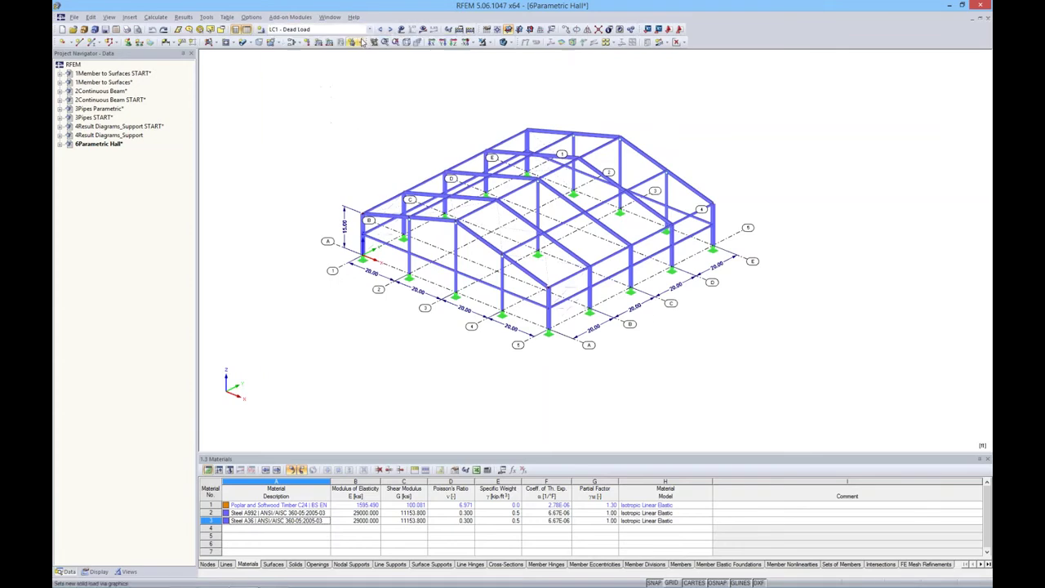
{"action": "left_click", "coordinate": [401, 30]}
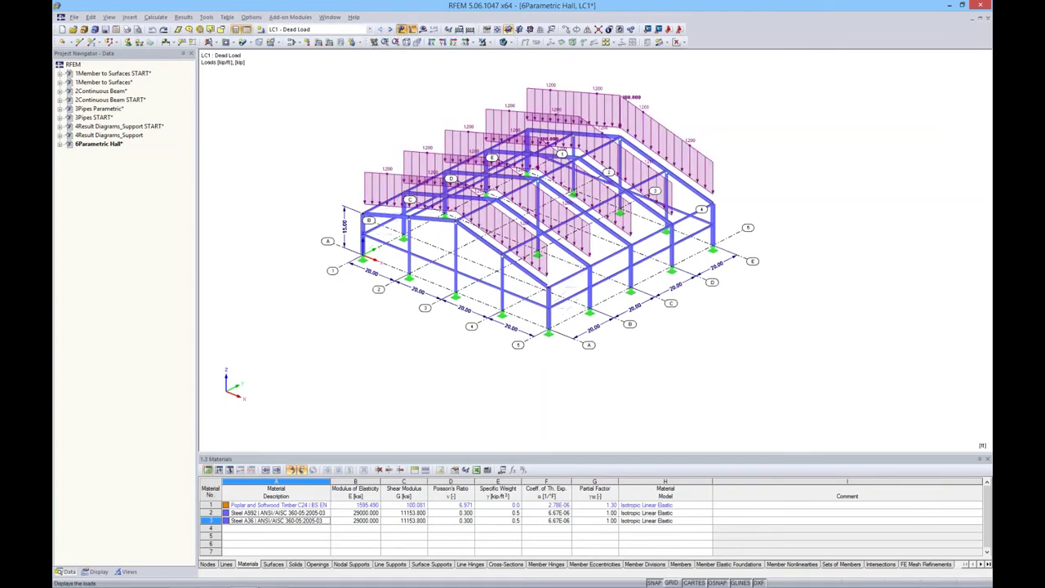
{"action": "left_click", "coordinate": [390, 30]}
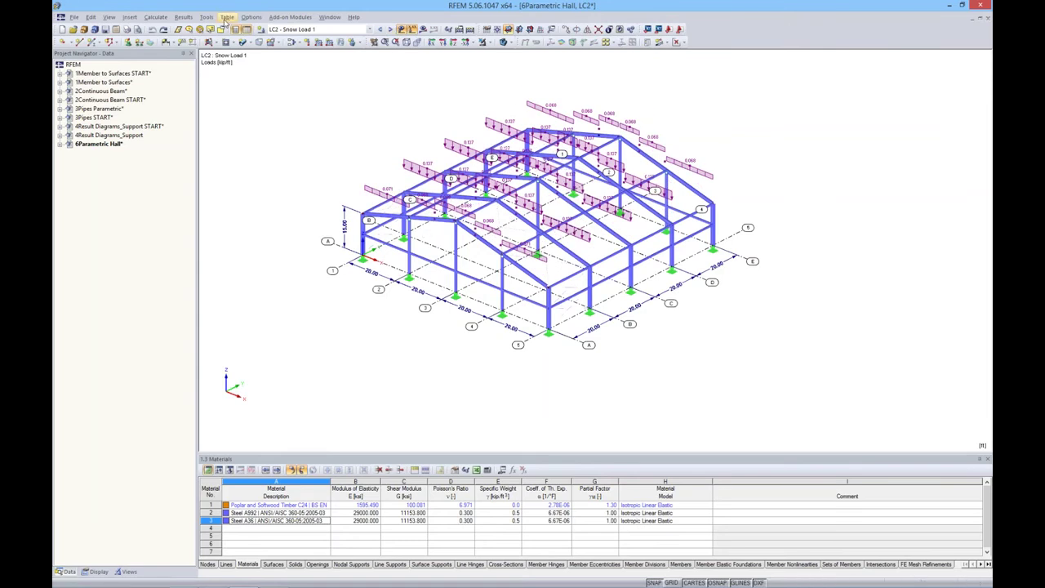
{"action": "left_click", "coordinate": [211, 20]}
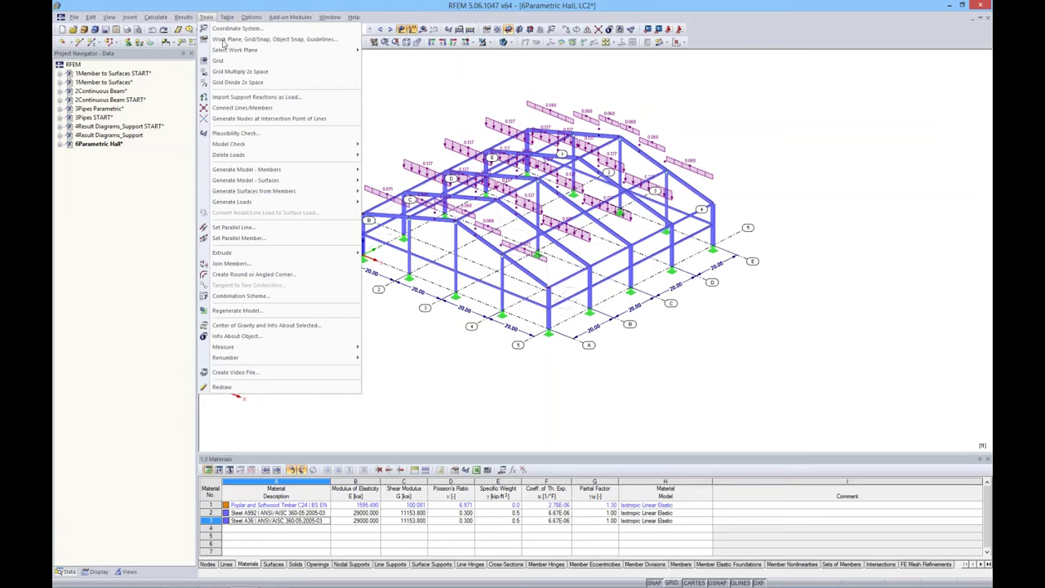
{"action": "mouse_move", "coordinate": [232, 202]}
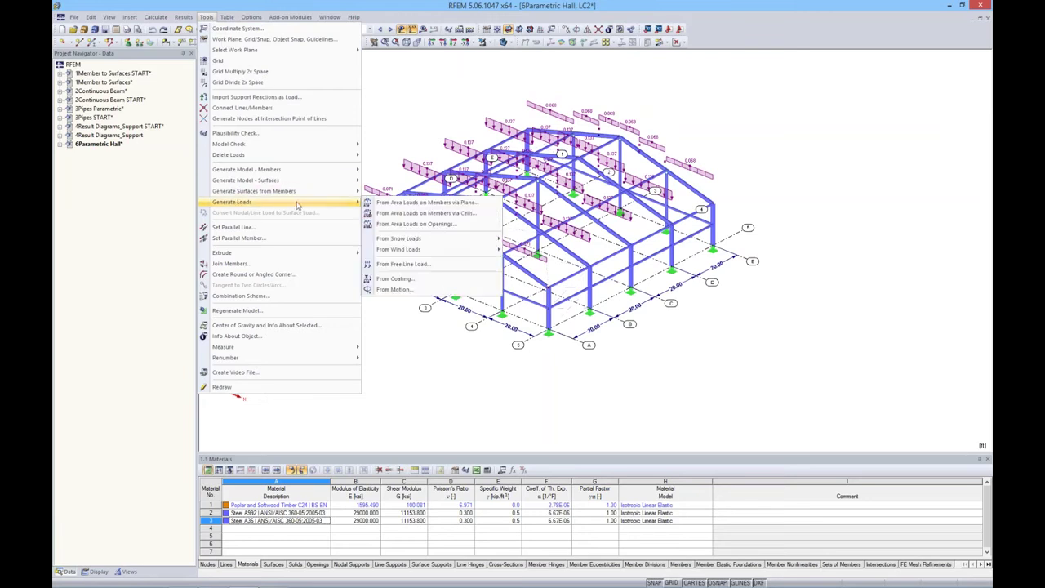
{"action": "mouse_move", "coordinate": [399, 239]}
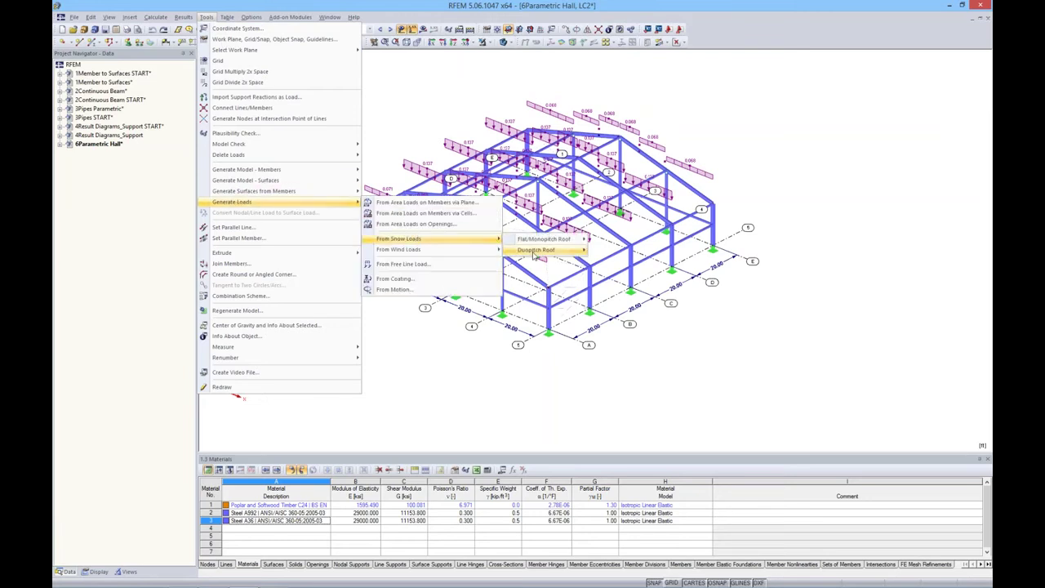
{"action": "mouse_move", "coordinate": [536, 249]}
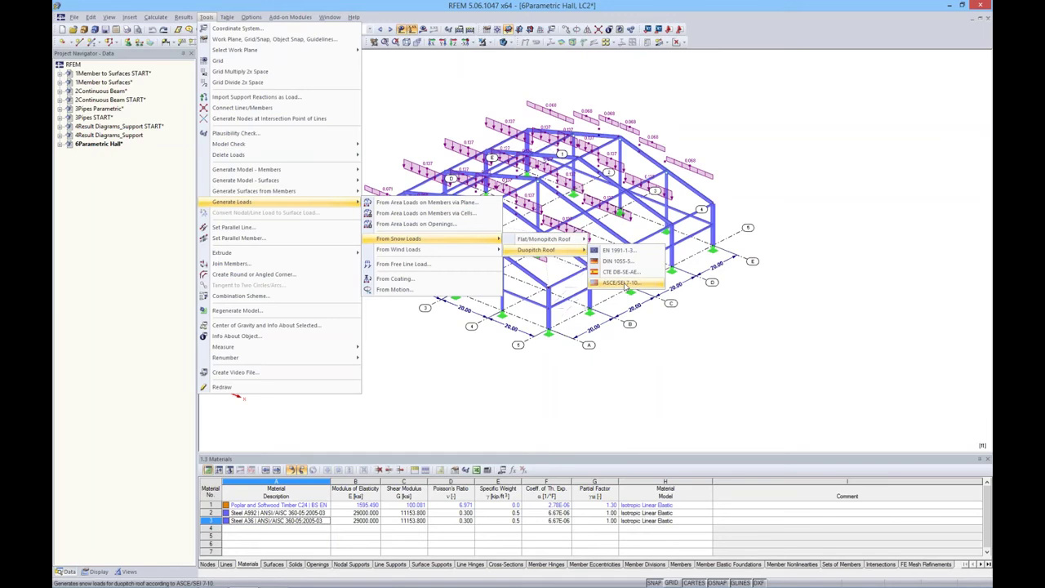
- Open the ASCE/SEI 7-10 duopitch snow-load generator, review its settings, and close it without generating
{"action": "left_click", "coordinate": [625, 284]}
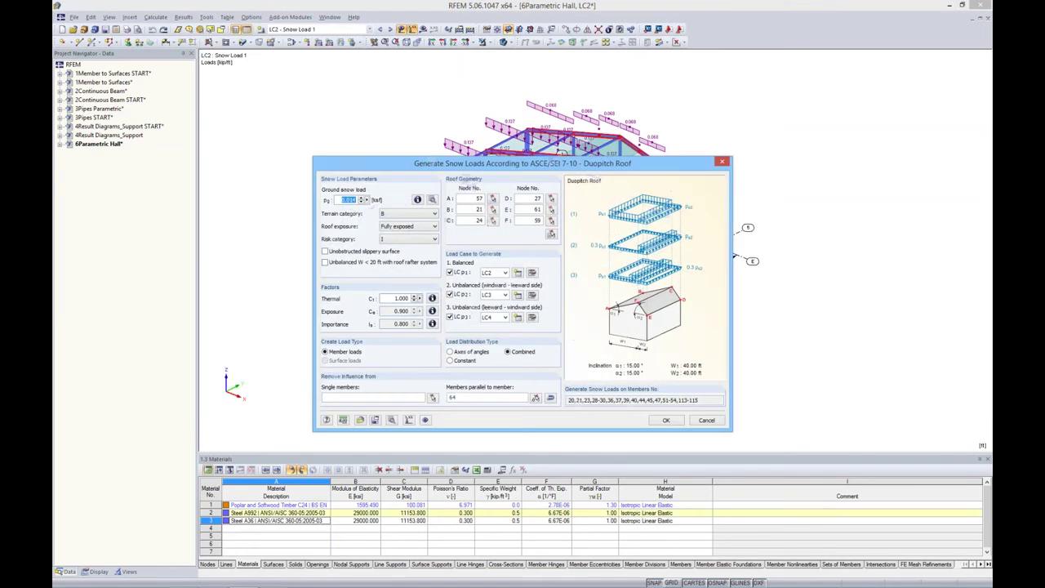
{"action": "left_click_drag", "start_coordinate": [581, 165], "coordinate": [577, 143]}
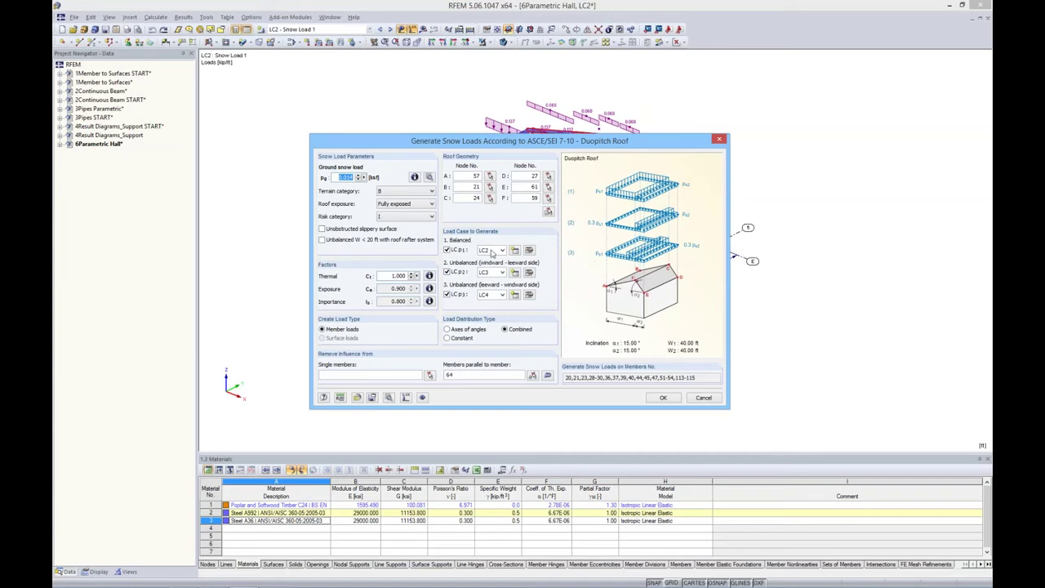
{"action": "left_click", "coordinate": [663, 397]}
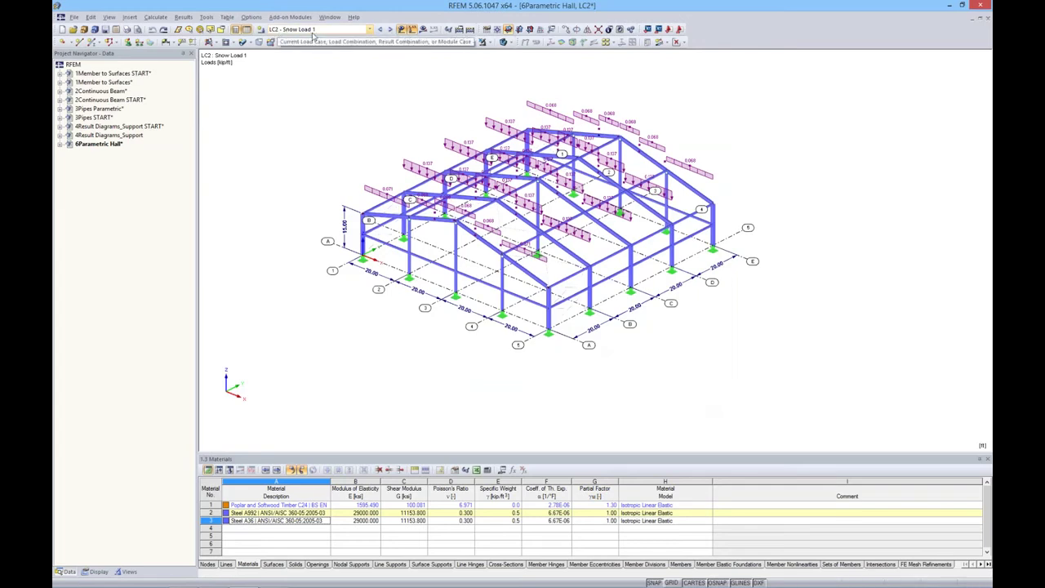
- Step past LC3 and LC4 to LC13 Imperfection towards +X and open member 57's imperfection
{"action": "left_click", "coordinate": [389, 30]}
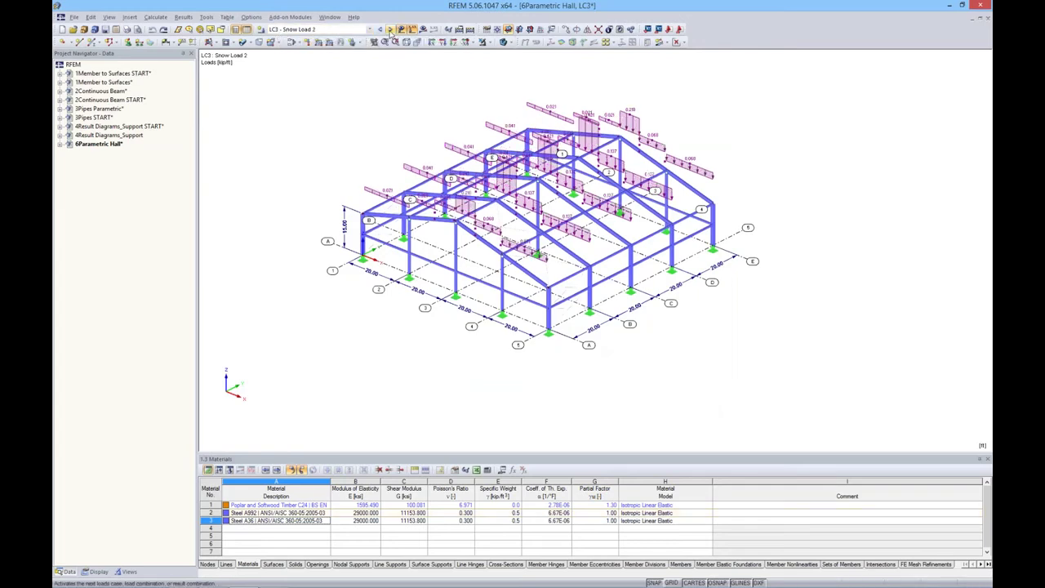
{"action": "left_click", "coordinate": [389, 30]}
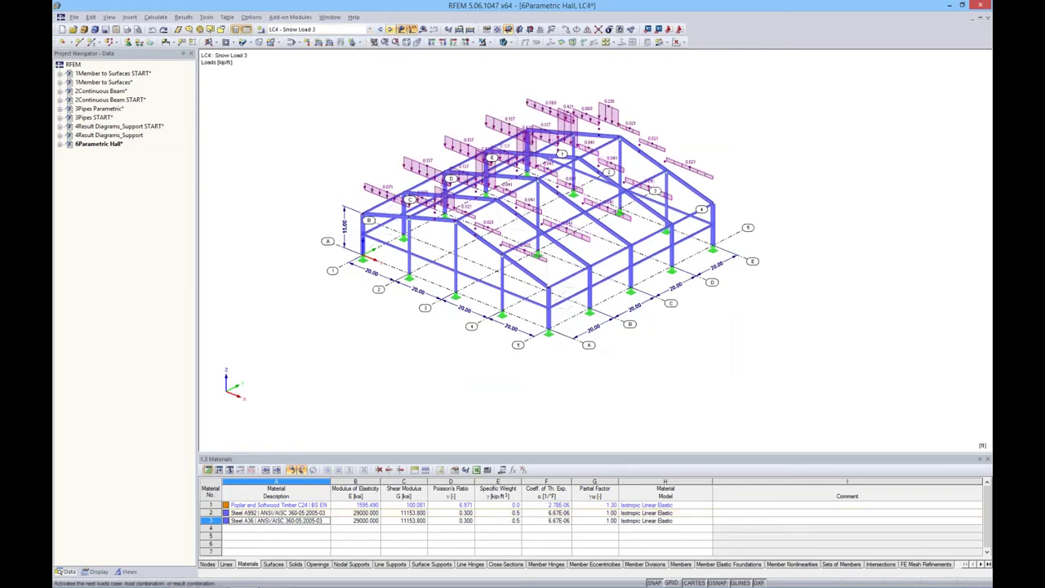
{"action": "left_click", "coordinate": [389, 30]}
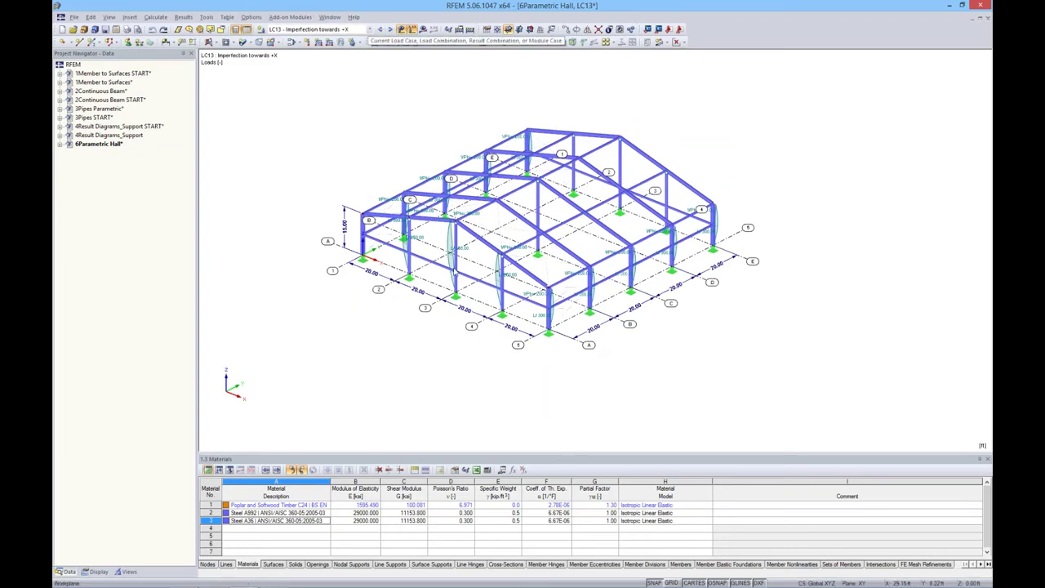
{"action": "double_click", "coordinate": [462, 267]}
{"action": "left_click_drag", "start_coordinate": [504, 188], "coordinate": [485, 243]}
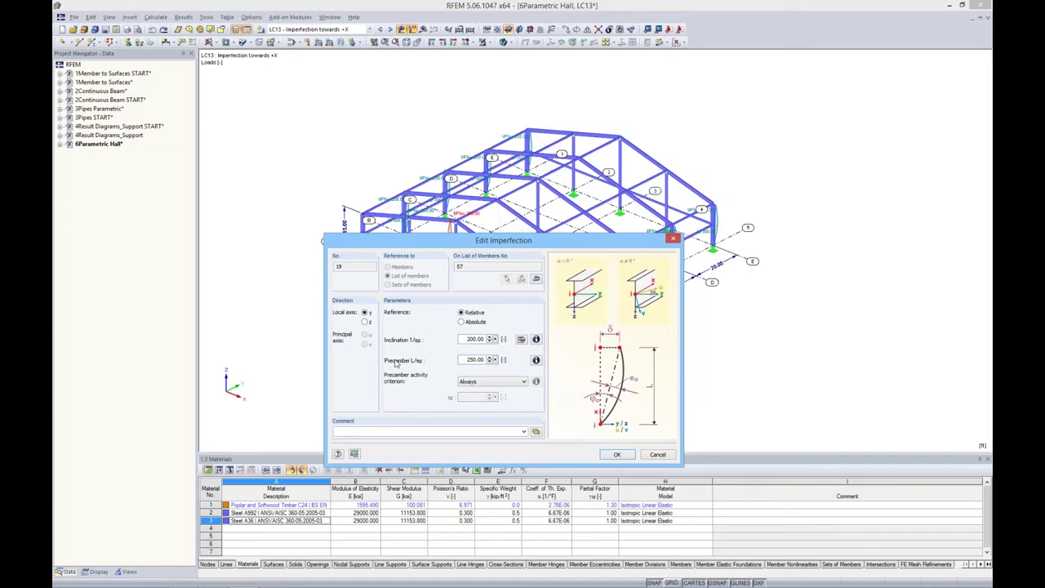
- Confirm the imperfection settings and select combination CO1 - 1.4D + Imp1
{"action": "left_click", "coordinate": [617, 454]}
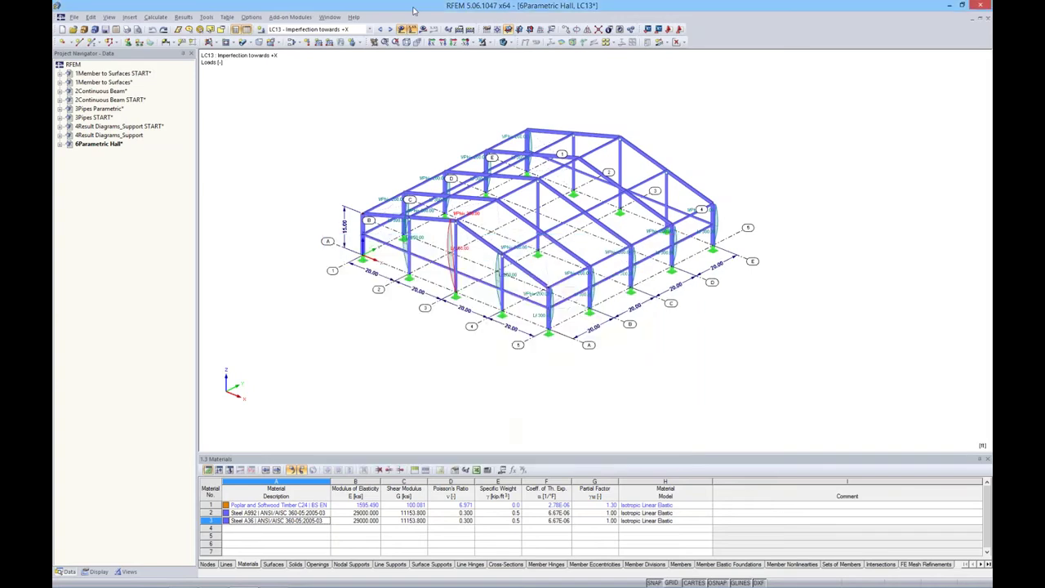
{"action": "left_click", "coordinate": [368, 29]}
{"action": "left_click", "coordinate": [335, 76]}
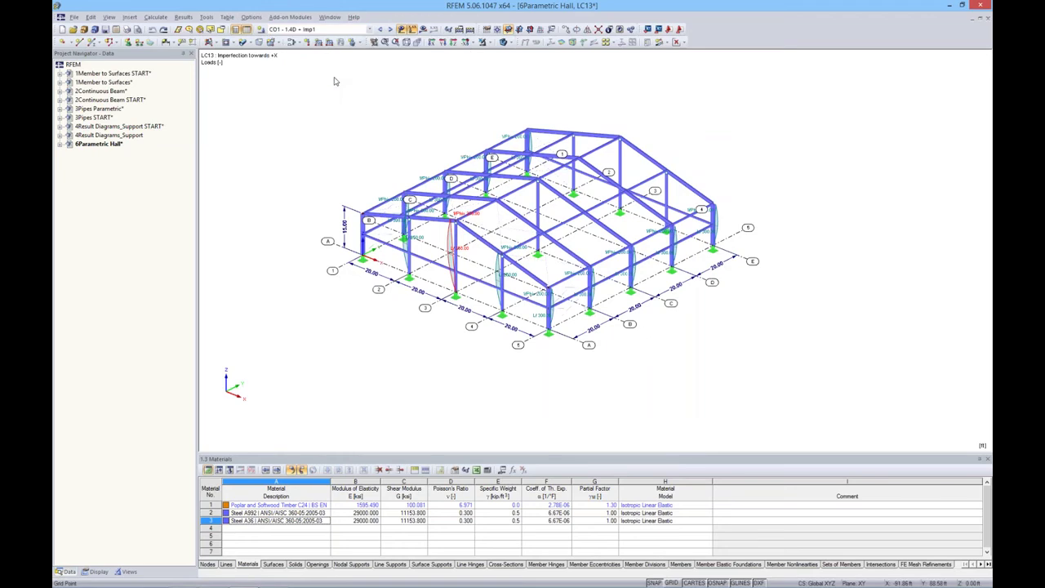
{"action": "left_click", "coordinate": [389, 29]}
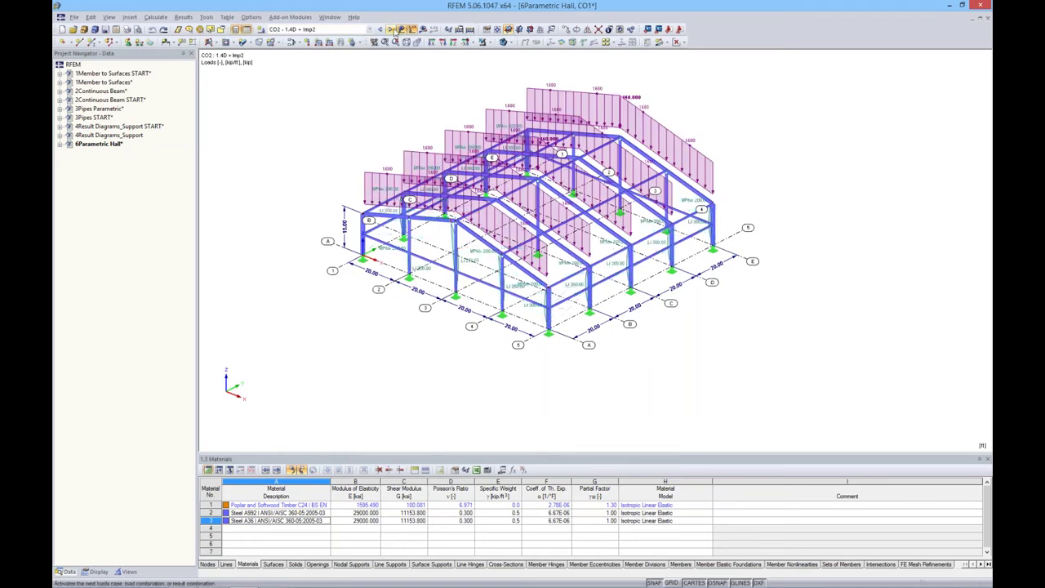
{"action": "left_click", "coordinate": [390, 29]}
{"action": "left_click", "coordinate": [389, 30]}
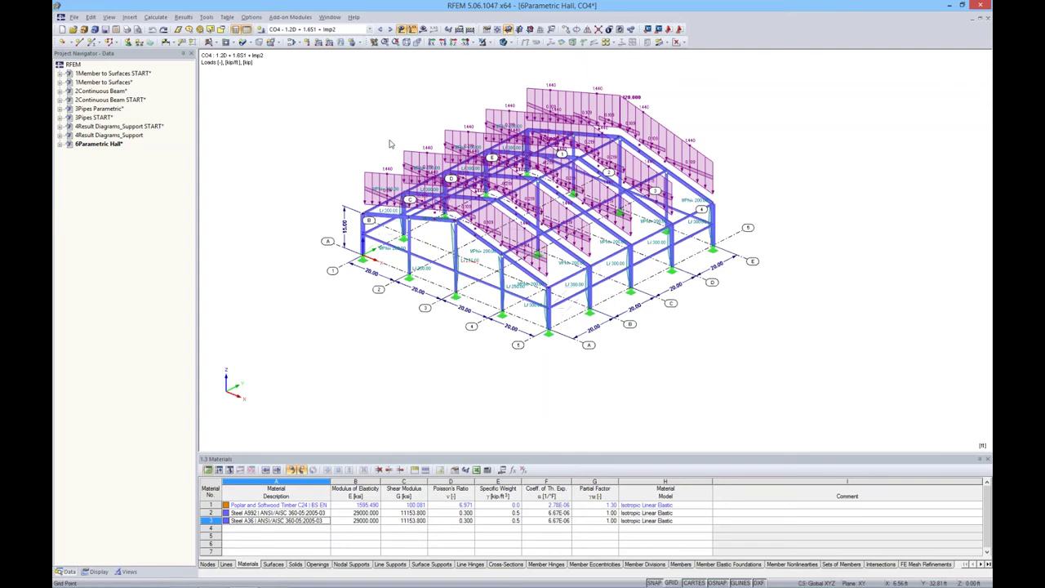
{"action": "left_click", "coordinate": [369, 30]}
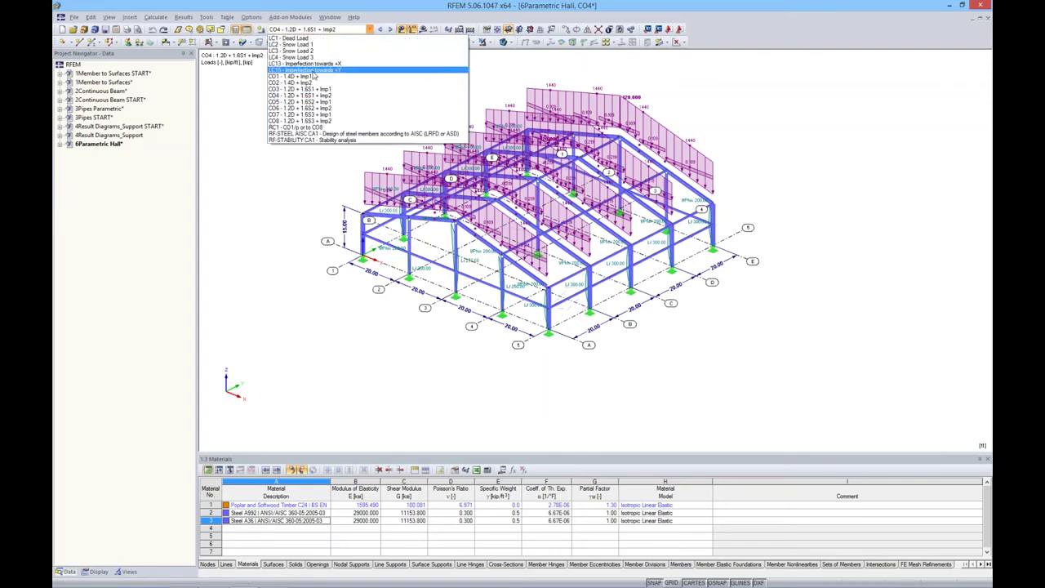
{"action": "left_click", "coordinate": [311, 76]}
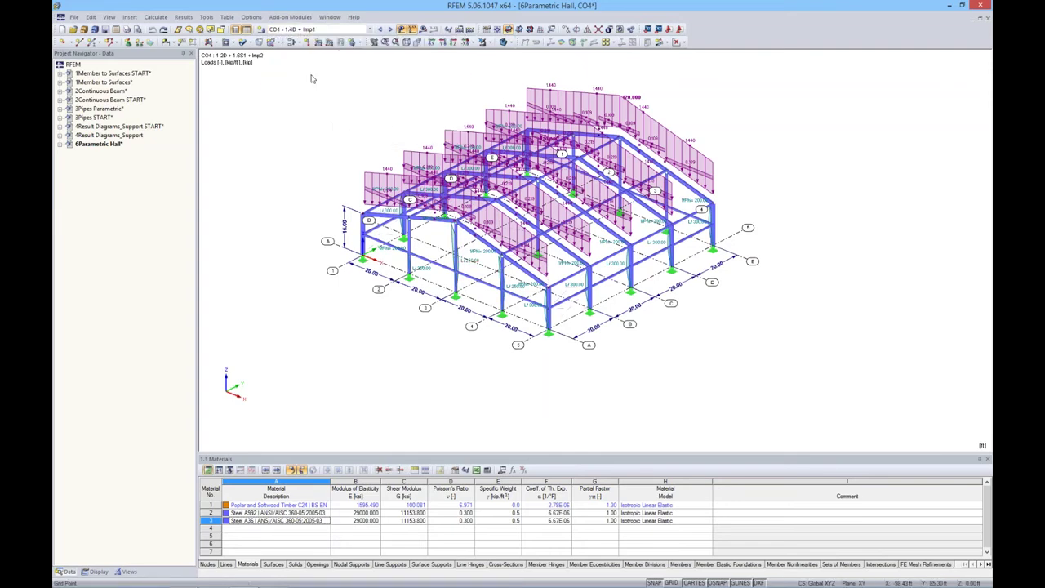
- Hide loads and calculate CO1, reading the instability error that flags FE node 517
{"action": "left_click", "coordinate": [402, 29]}
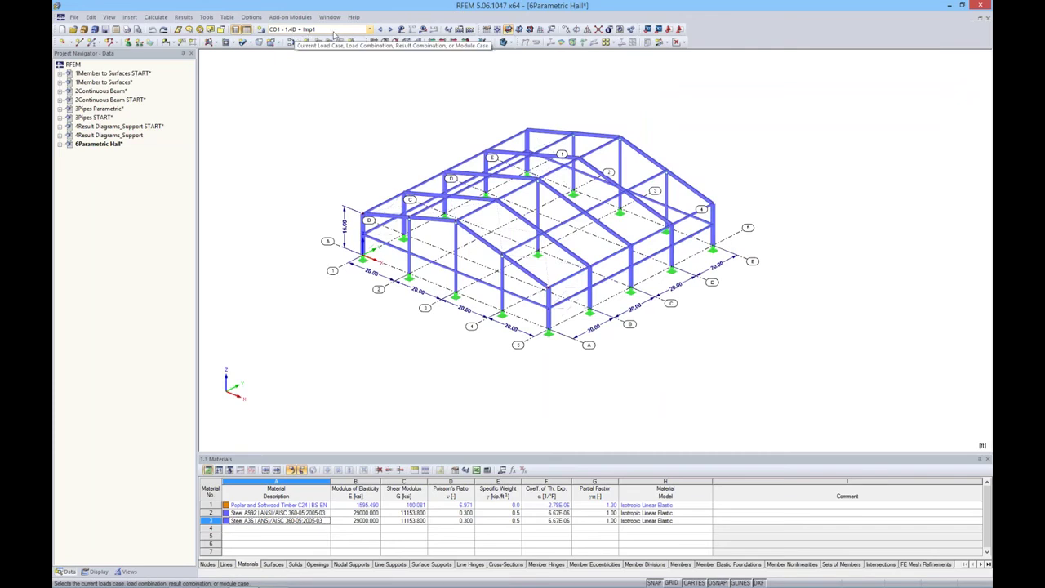
{"action": "left_click", "coordinate": [422, 30]}
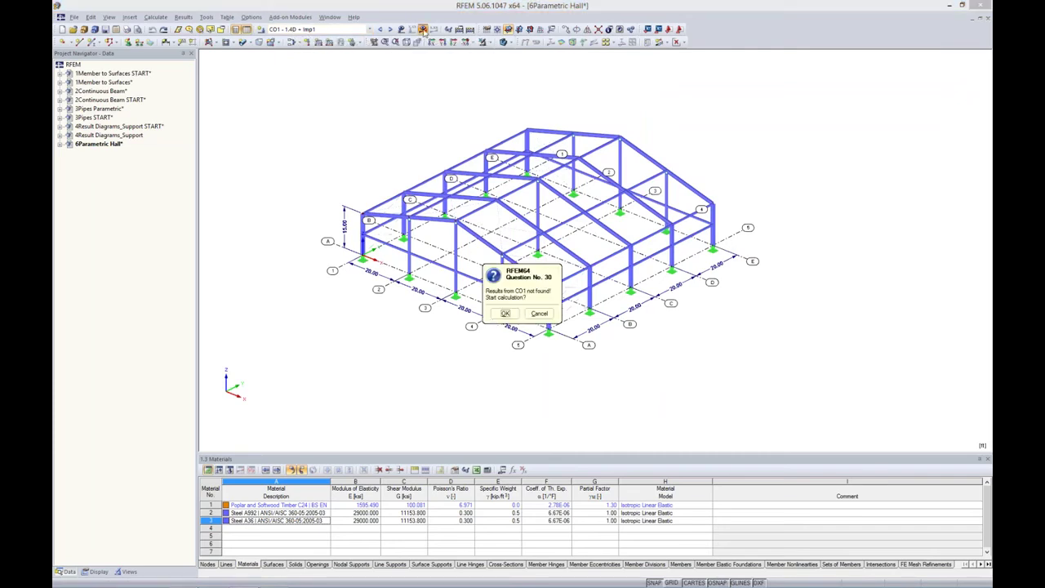
{"action": "left_click", "coordinate": [504, 314]}
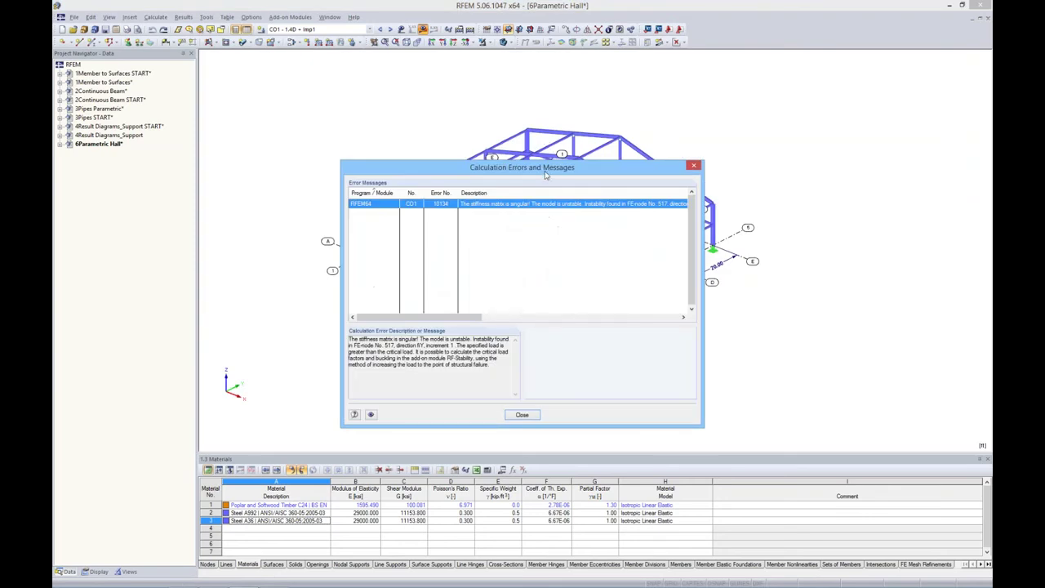
{"action": "left_click_drag", "start_coordinate": [546, 174], "coordinate": [544, 265]}
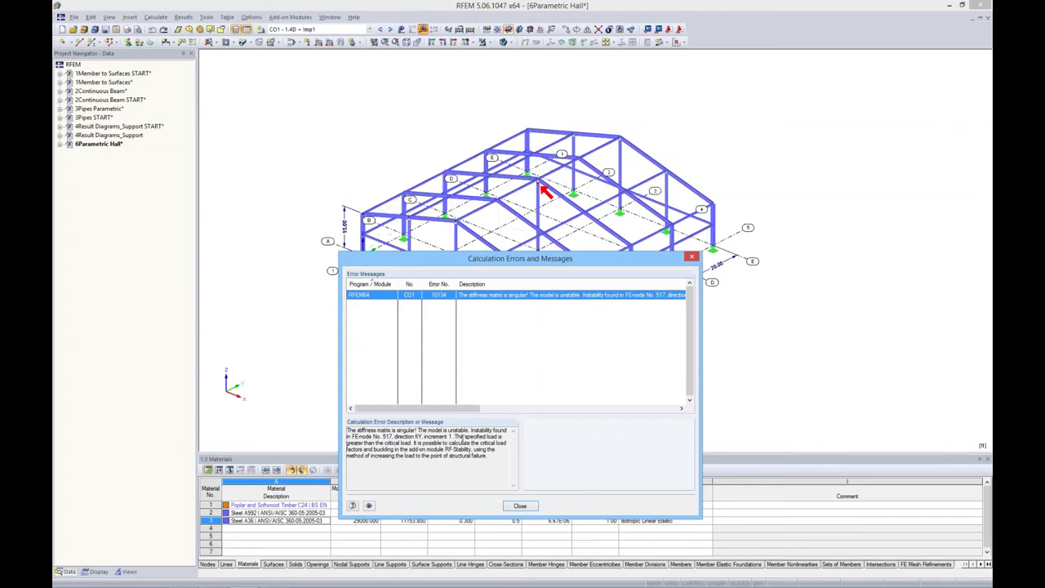
{"action": "left_click_drag", "start_coordinate": [451, 435], "coordinate": [505, 436]}
{"action": "left_click_drag", "start_coordinate": [347, 442], "coordinate": [411, 442]}
{"action": "left_click", "coordinate": [415, 467]}
{"action": "left_click_drag", "start_coordinate": [548, 348], "coordinate": [546, 230]}
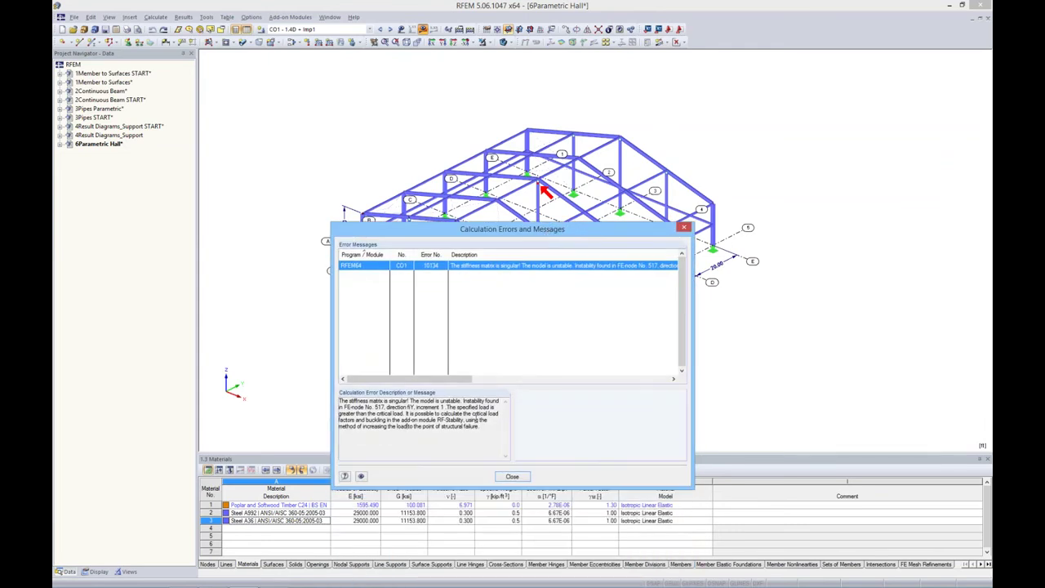
{"action": "left_click", "coordinate": [511, 477]}
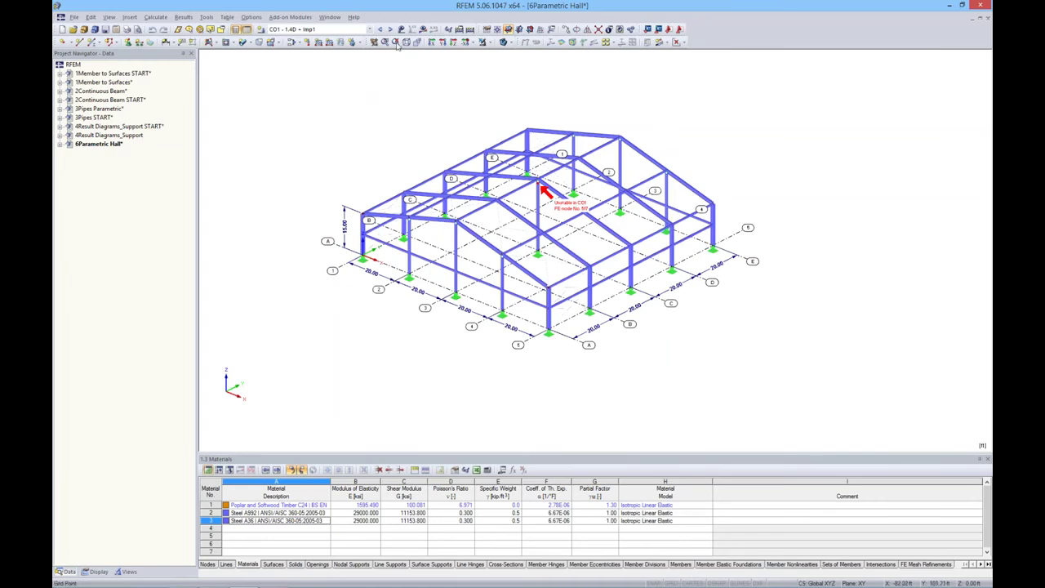
- Switch to LC1 - Dead Load and show its My moments (264302.9 to -264341.3 lbf·ft)
{"action": "left_click", "coordinate": [370, 30]}
{"action": "left_click", "coordinate": [353, 39]}
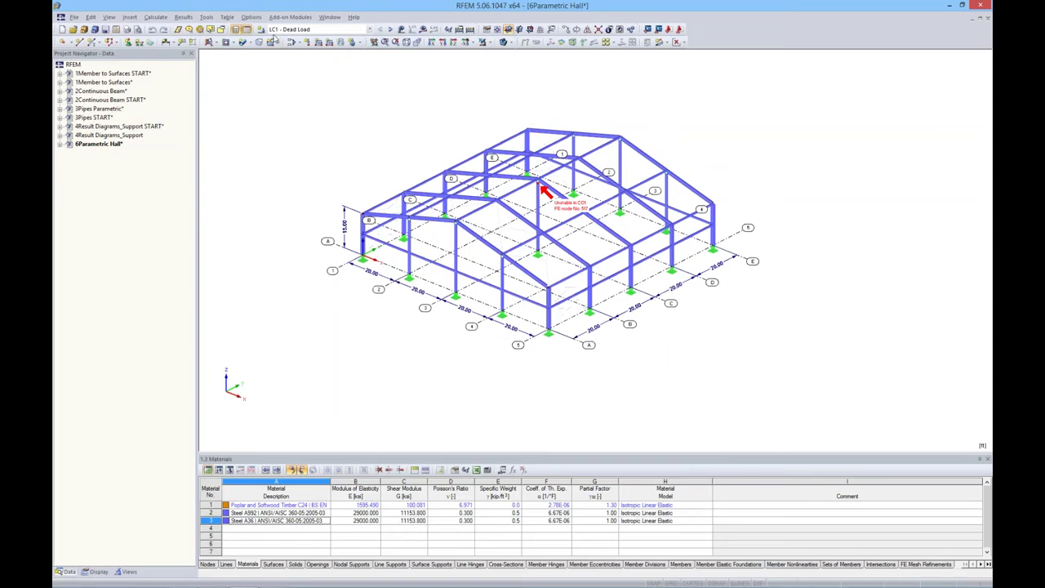
{"action": "left_click", "coordinate": [422, 31]}
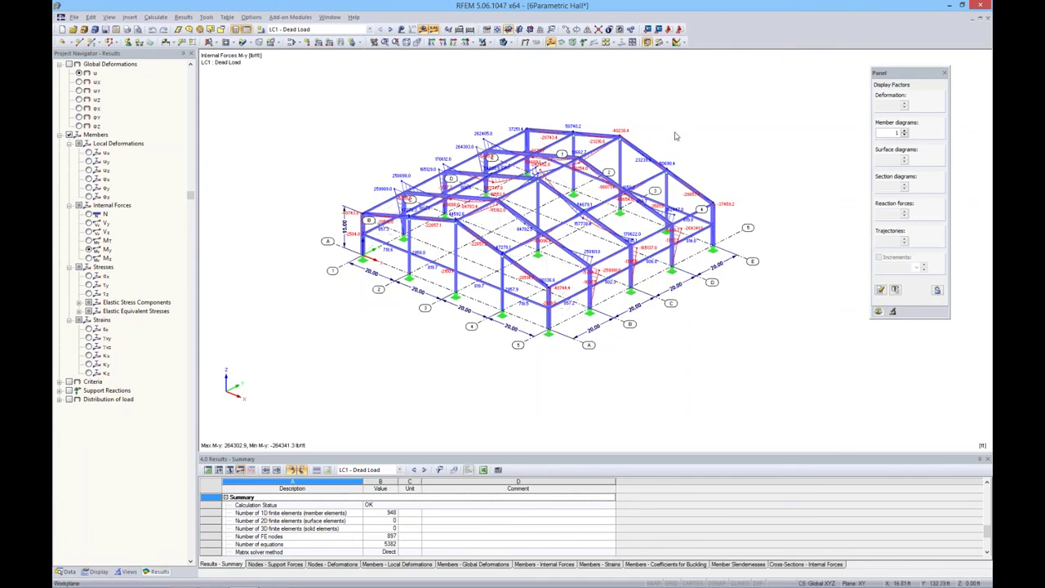
{"action": "middle_click_drag", "start_coordinate": [675, 129], "coordinate": [662, 133], "text": "ctrl"}
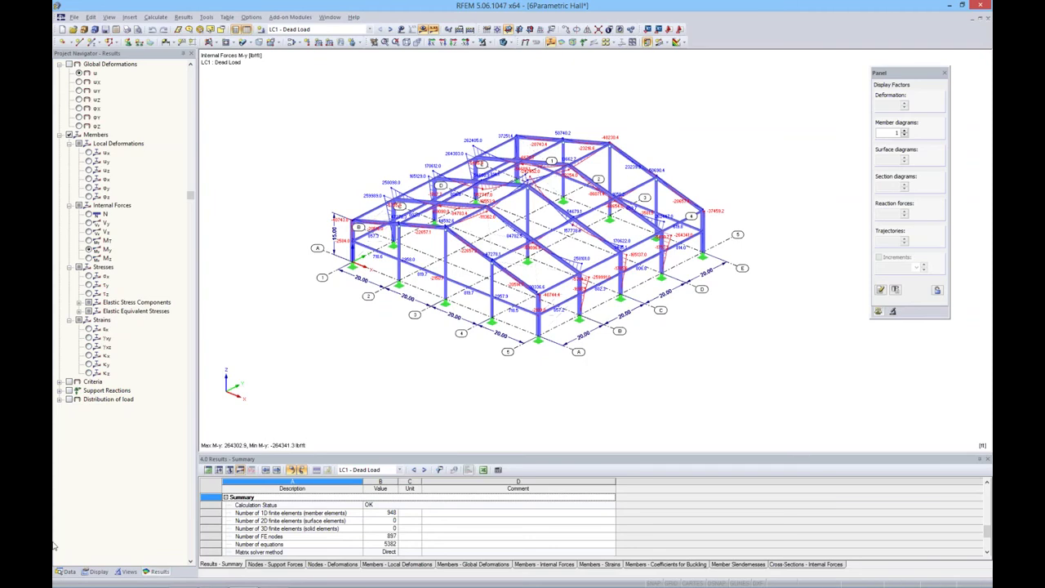
{"action": "left_click", "coordinate": [65, 573]}
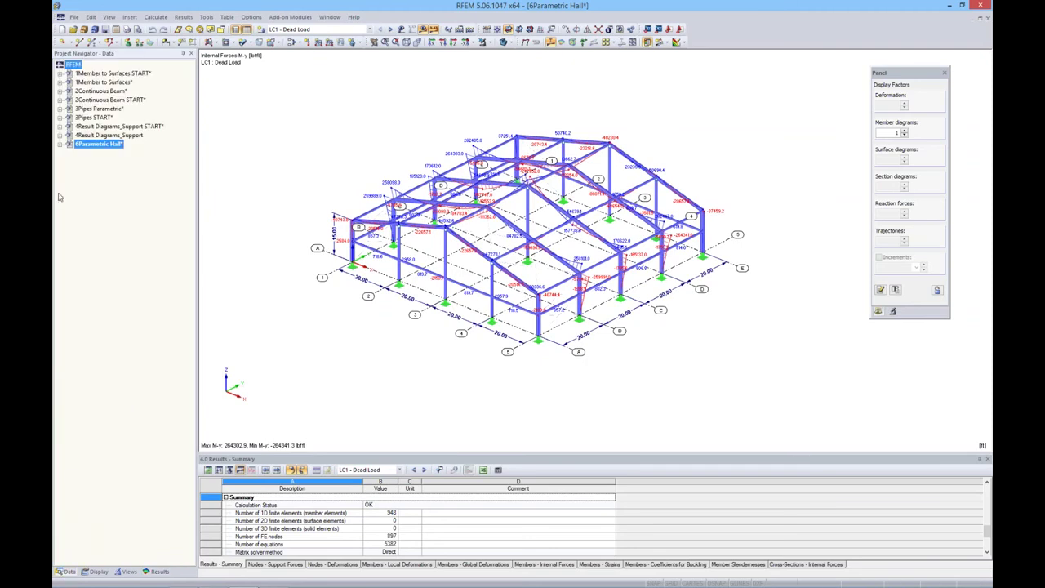
- Launch RF-STABILITY from the 6Parametric Hall add-on modules, with CA1 using LC1 Dead Load axial forces
{"action": "left_click", "coordinate": [60, 145]}
{"action": "scroll", "coordinate": [163, 327], "scroll_direction": "down", "scroll_amount": 5}
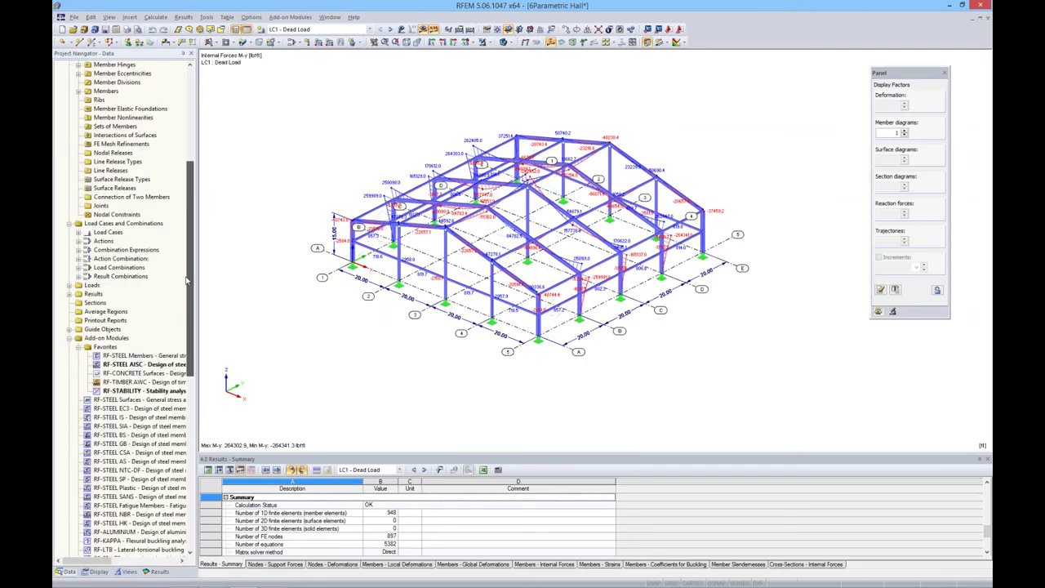
{"action": "scroll", "coordinate": [175, 409], "scroll_direction": "down", "scroll_amount": 11}
{"action": "scroll", "coordinate": [180, 435], "scroll_direction": "down", "scroll_amount": 3}
{"action": "scroll", "coordinate": [180, 435], "scroll_direction": "down", "scroll_amount": 1}
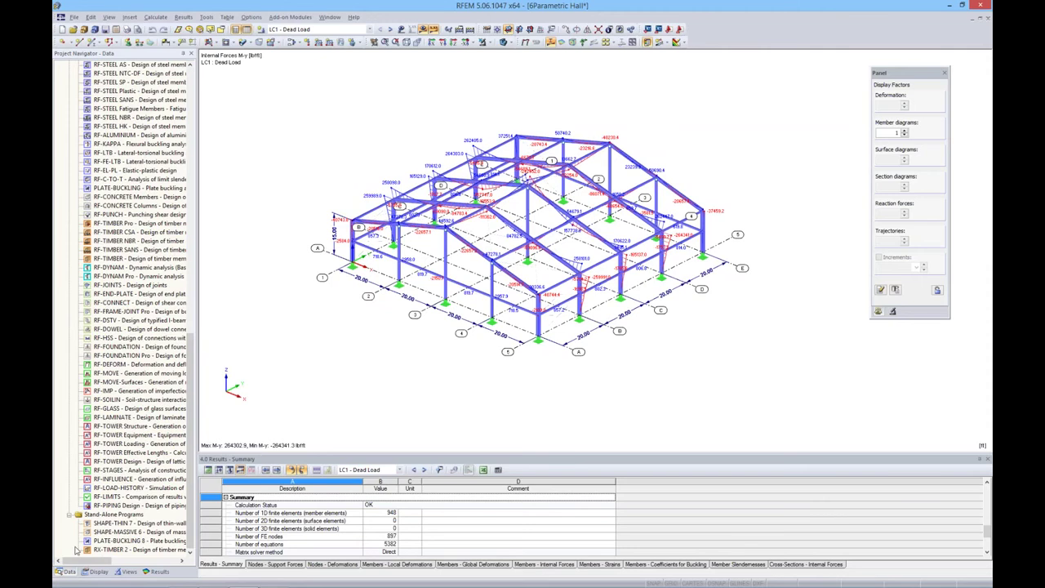
{"action": "scroll", "coordinate": [190, 514], "scroll_direction": "up", "scroll_amount": 4}
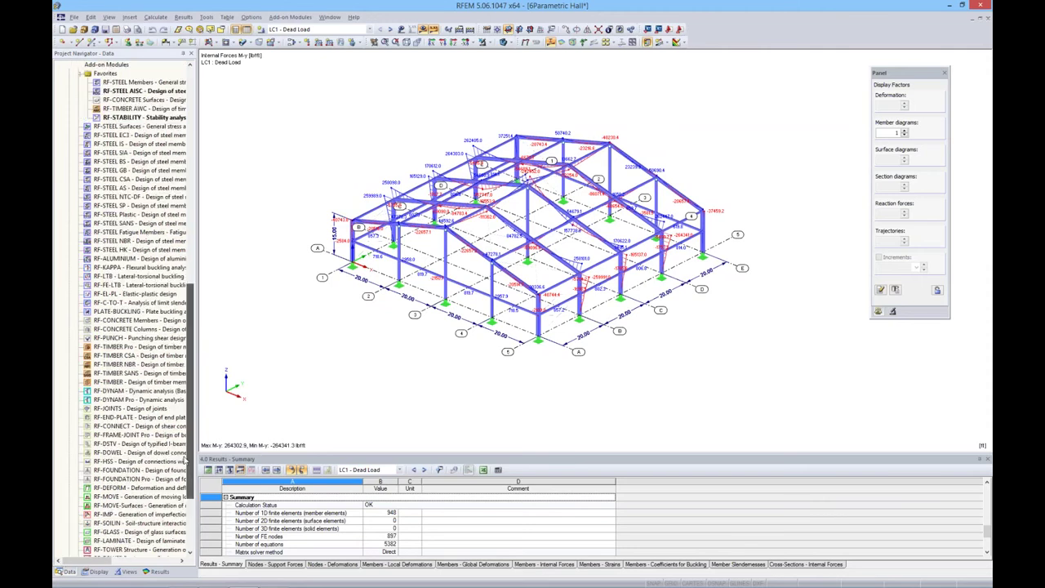
{"action": "scroll", "coordinate": [186, 435], "scroll_direction": "up", "scroll_amount": 3}
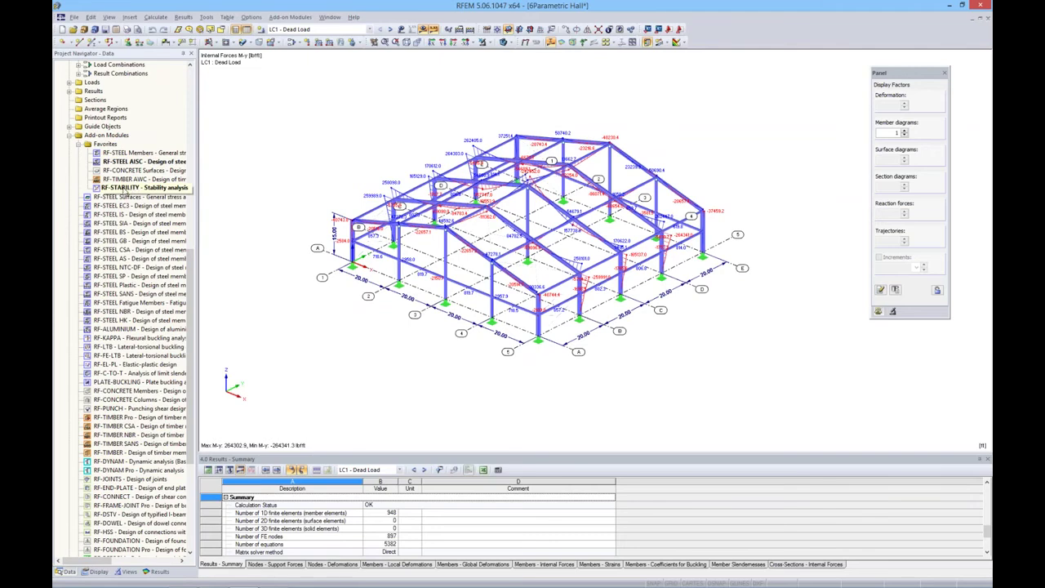
{"action": "double_click", "coordinate": [123, 190]}
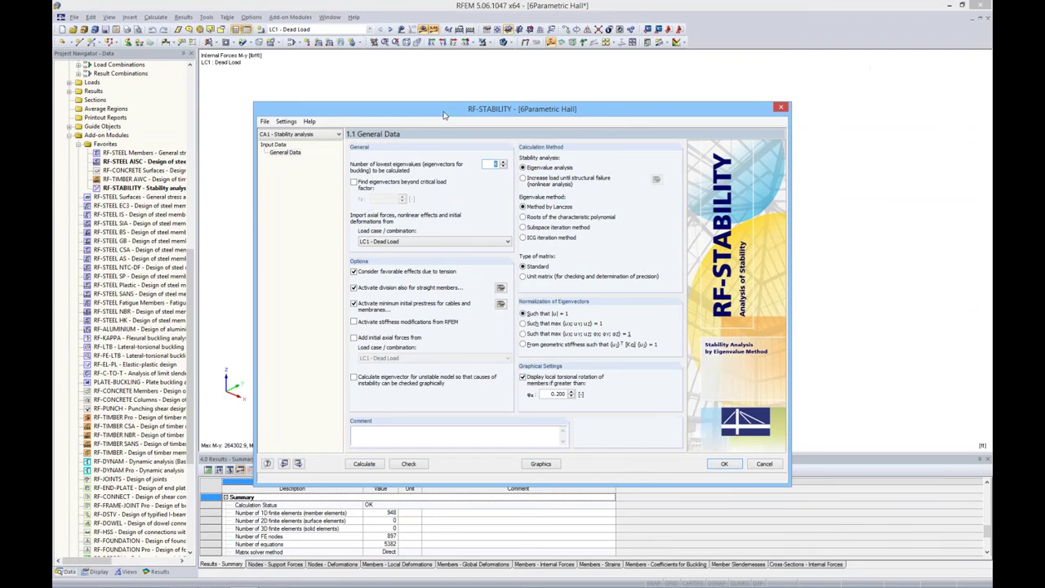
{"action": "left_click_drag", "start_coordinate": [443, 114], "coordinate": [444, 166]}
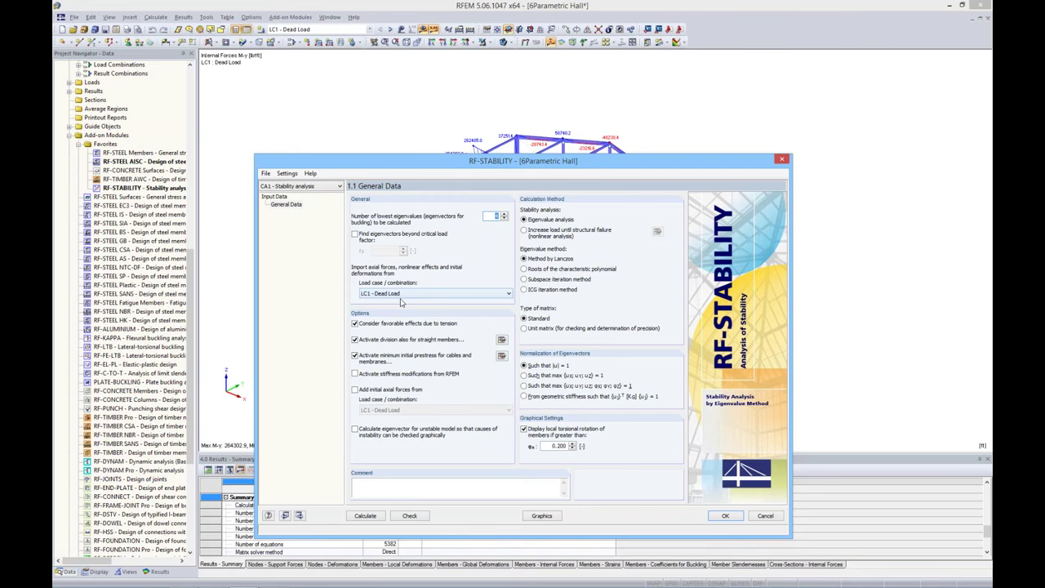
- Calculate CA1's four critical load factors (1.170 to 4.656) and display the eigenvector graphically
{"action": "left_click", "coordinate": [368, 516]}
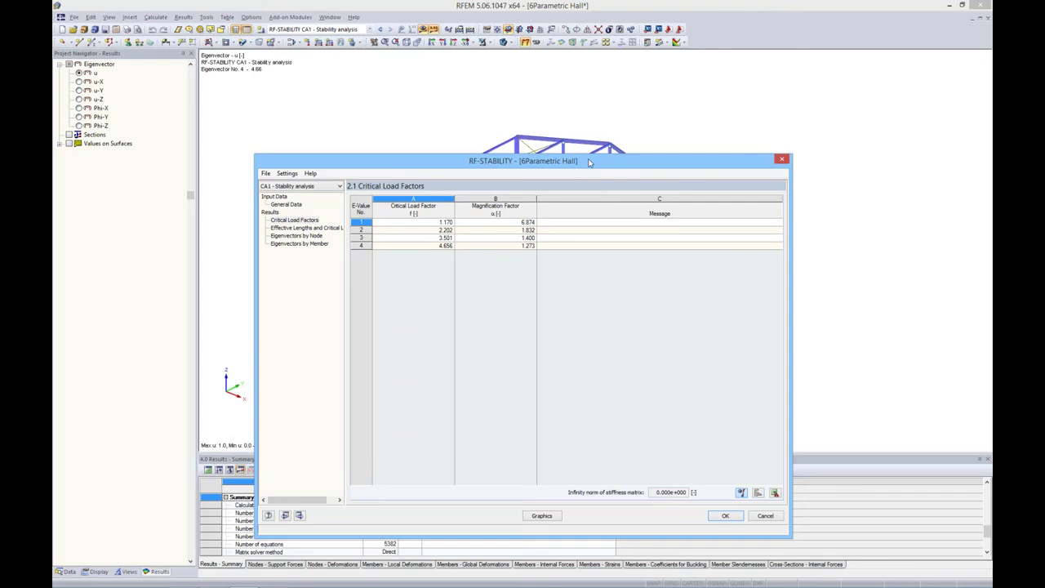
{"action": "left_click_drag", "start_coordinate": [589, 162], "coordinate": [590, 157]}
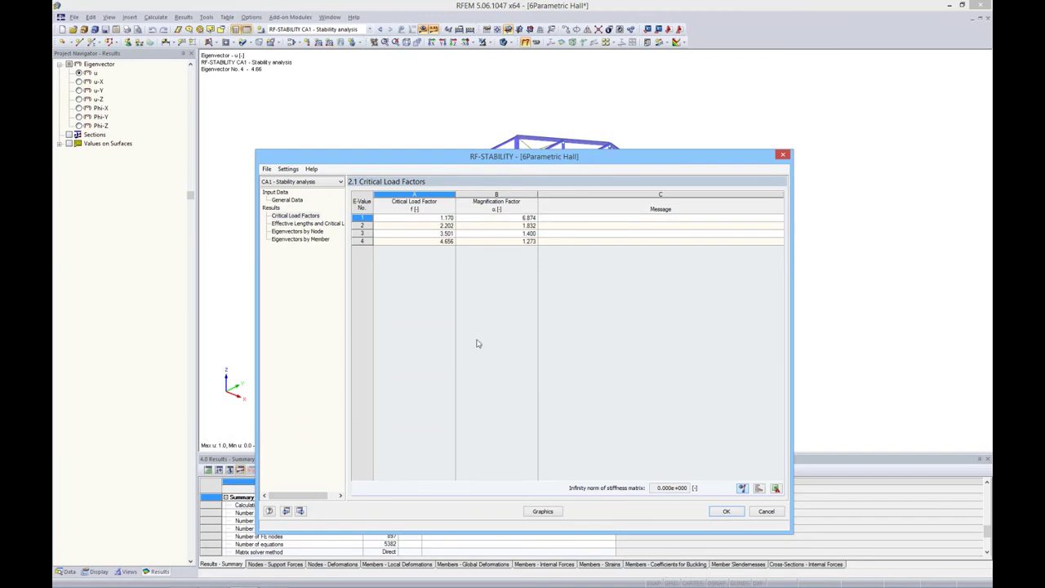
{"action": "left_click", "coordinate": [542, 512]}
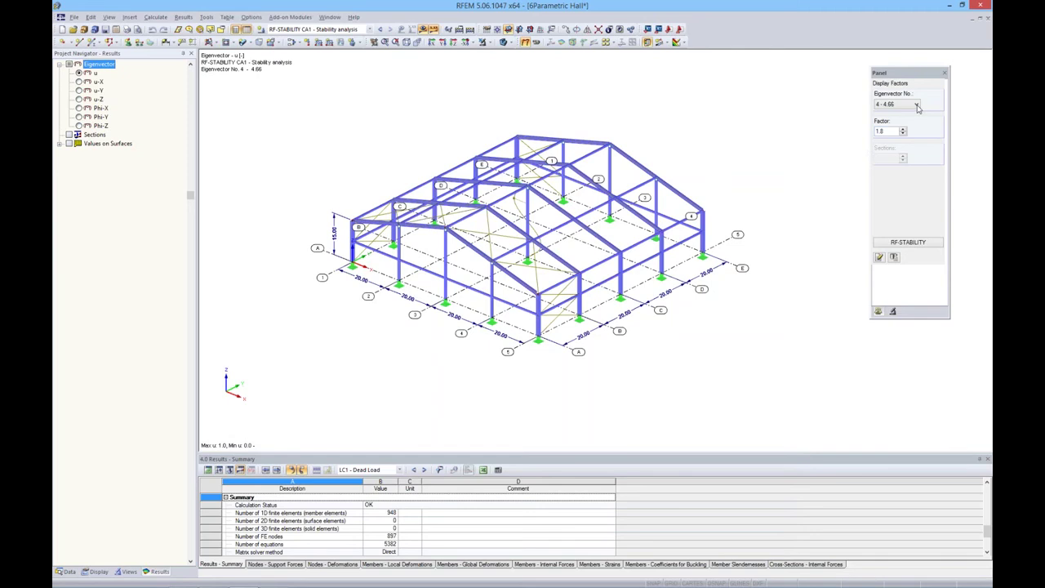
- Display mode shapes 1.17, 2.20, 3.50 and 4.66 in turn, animating the deformation
{"action": "left_click", "coordinate": [915, 105]}
{"action": "left_click", "coordinate": [890, 114]}
{"action": "left_click", "coordinate": [776, 306]}
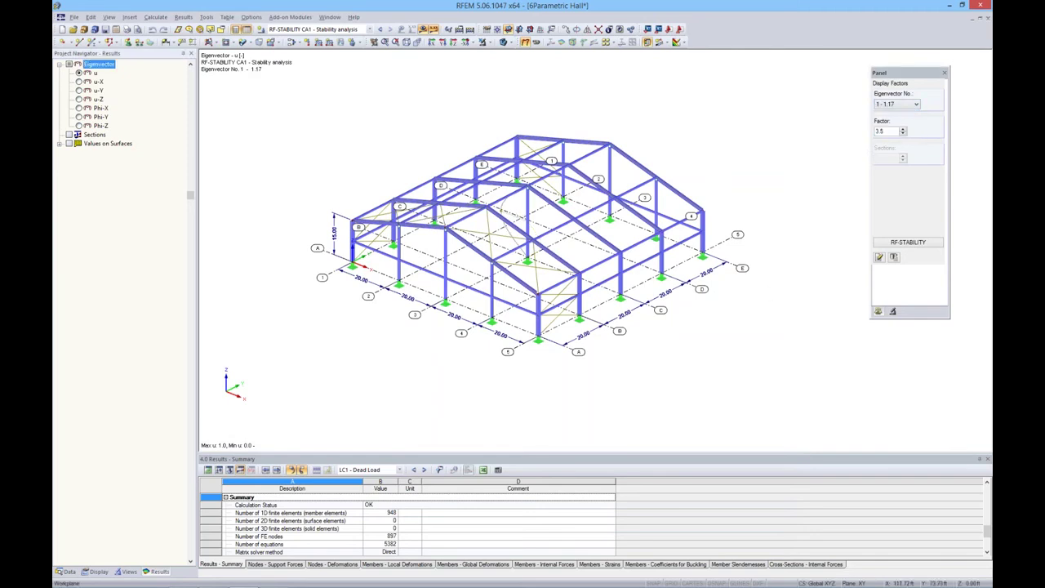
{"action": "left_click", "coordinate": [535, 42]}
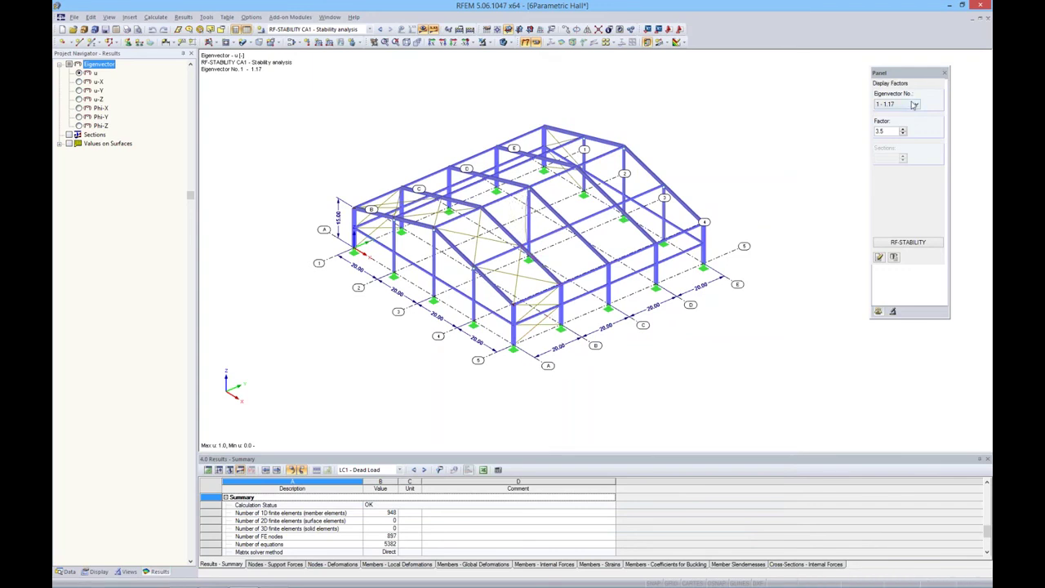
{"action": "left_click", "coordinate": [914, 103]}
{"action": "left_click", "coordinate": [896, 121]}
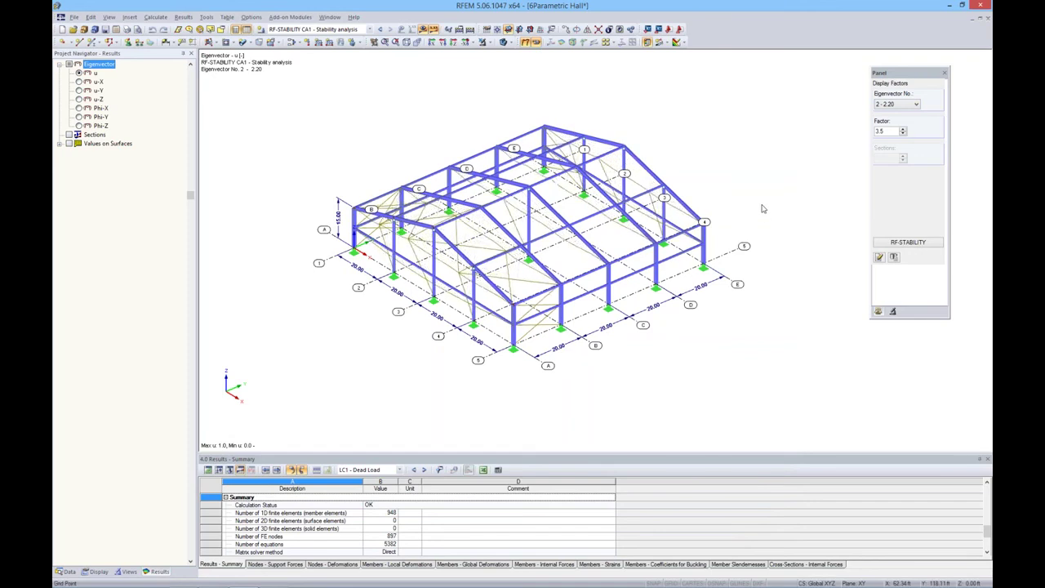
{"action": "left_click", "coordinate": [899, 104]}
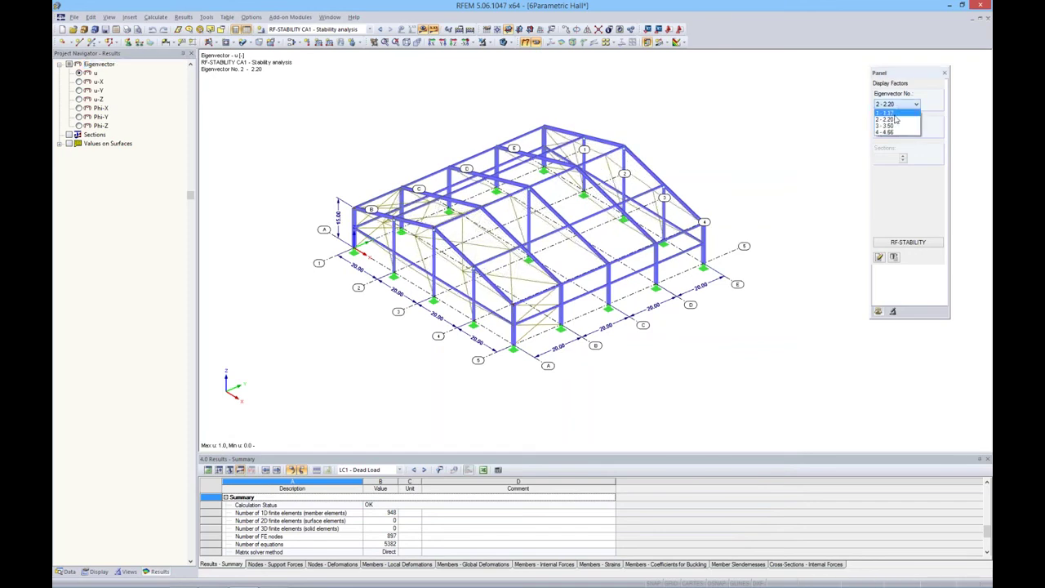
{"action": "left_click", "coordinate": [885, 121]}
{"action": "left_click", "coordinate": [528, 45]}
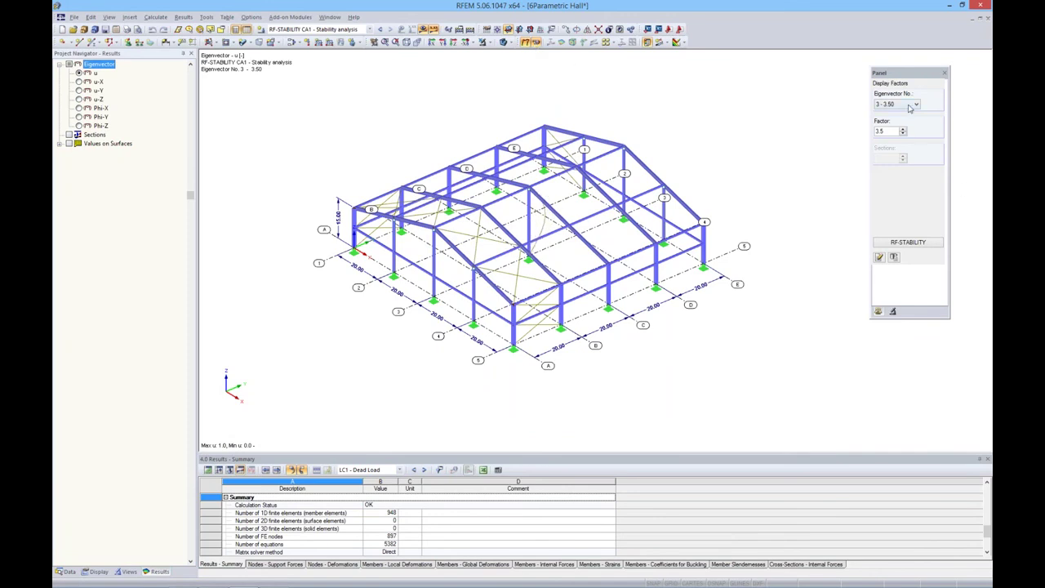
{"action": "left_click", "coordinate": [911, 106]}
{"action": "left_click", "coordinate": [894, 132]}
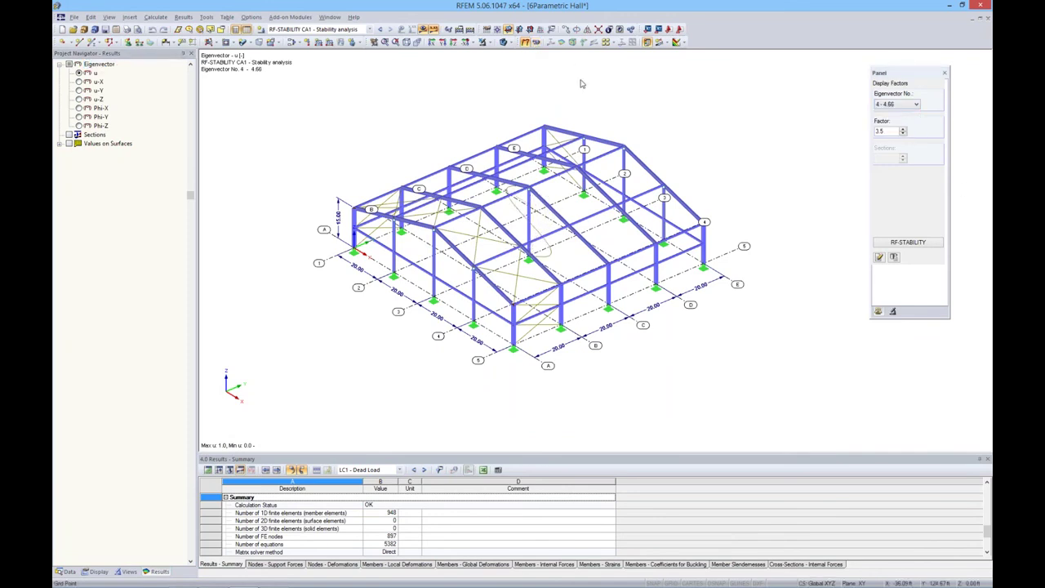
{"action": "left_click", "coordinate": [538, 45]}
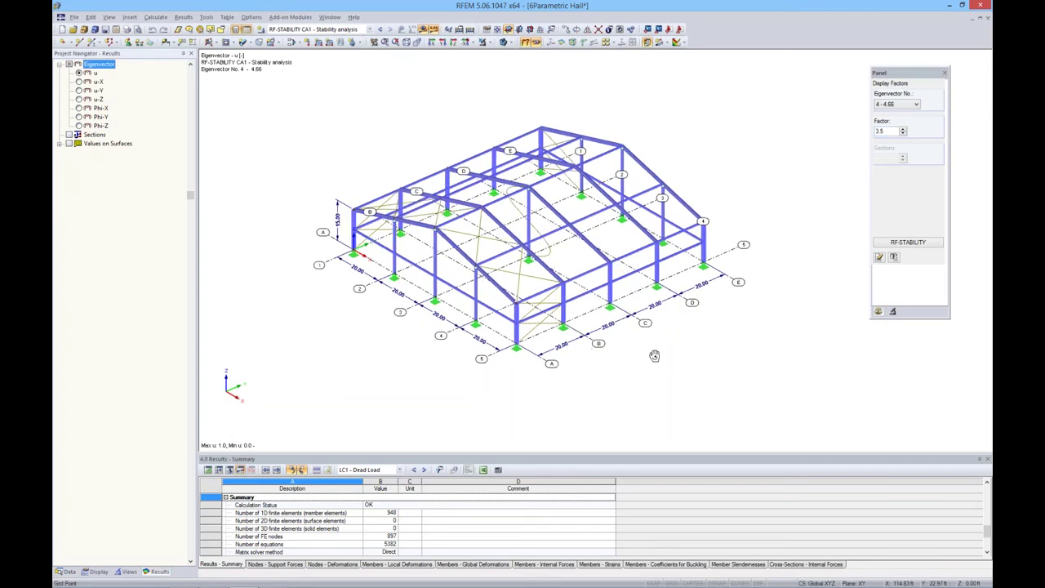
- From a front elevation, window-select all interior columns, then orbit back to a 3D view
{"action": "mouse_move", "coordinate": [653, 355]}
{"action": "middle_mouse_down", "text": "ctrl"}
{"action": "mouse_move", "coordinate": [786, 270]}
{"action": "mouse_move", "coordinate": [710, 291]}
{"action": "mouse_move", "coordinate": [723, 261]}
{"action": "middle_mouse_up", "text": "ctrl"}
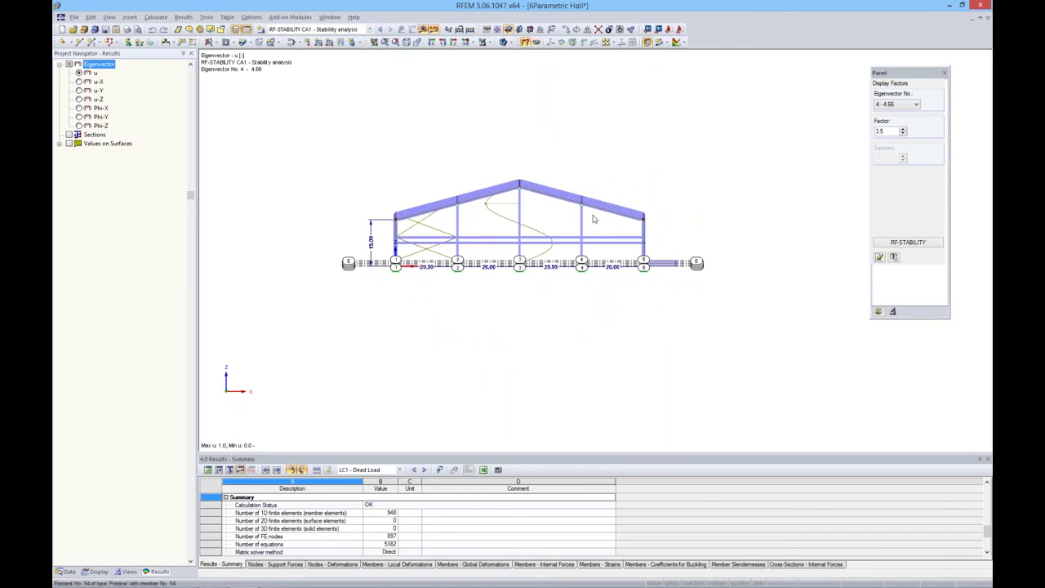
{"action": "left_click_drag", "start_coordinate": [589, 217], "coordinate": [451, 227]}
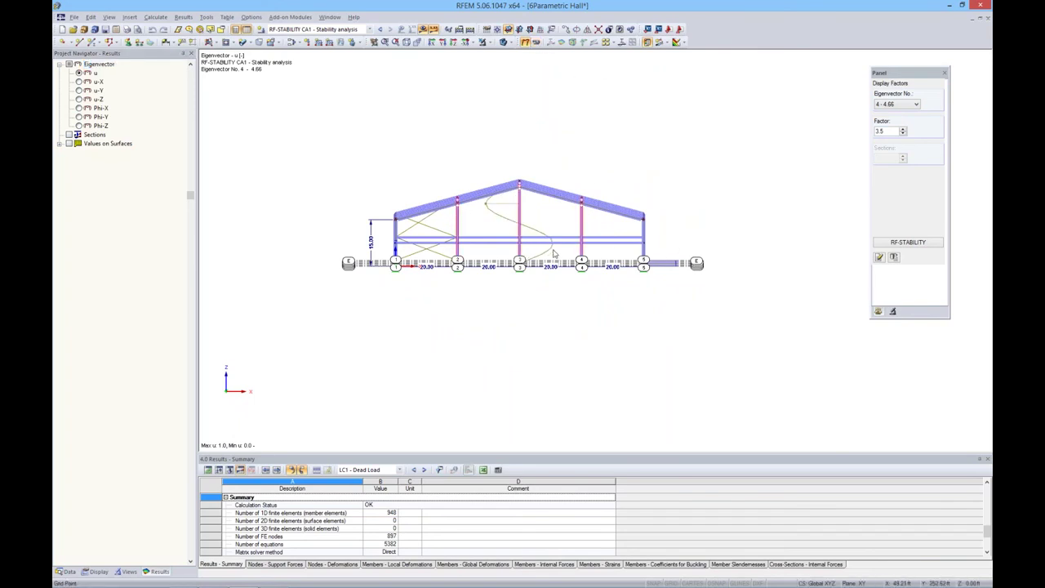
{"action": "left_click_drag", "start_coordinate": [600, 249], "coordinate": [451, 253]}
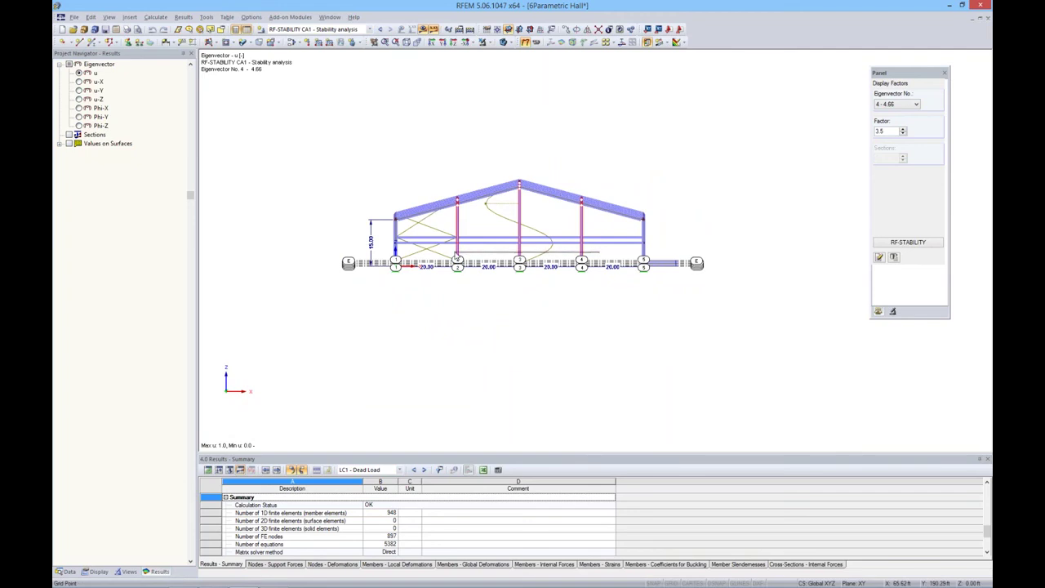
{"action": "middle_click_drag", "start_coordinate": [529, 306], "coordinate": [506, 305], "text": "ctrl"}
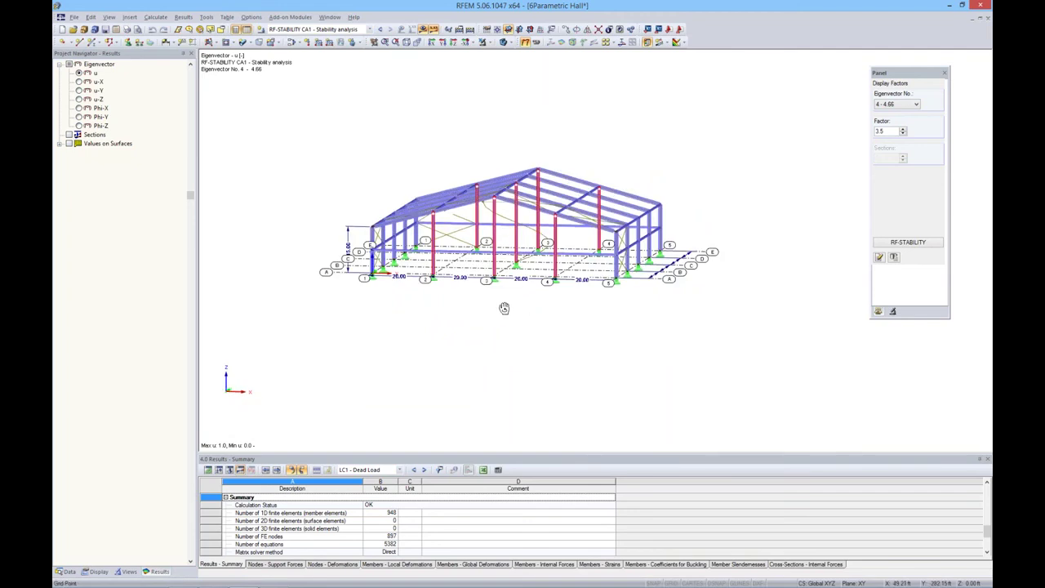
- Change the selected columns' cross-section 7 from W 8x58 to W 10x68, accepting deleted results
{"action": "right_click", "coordinate": [492, 215]}
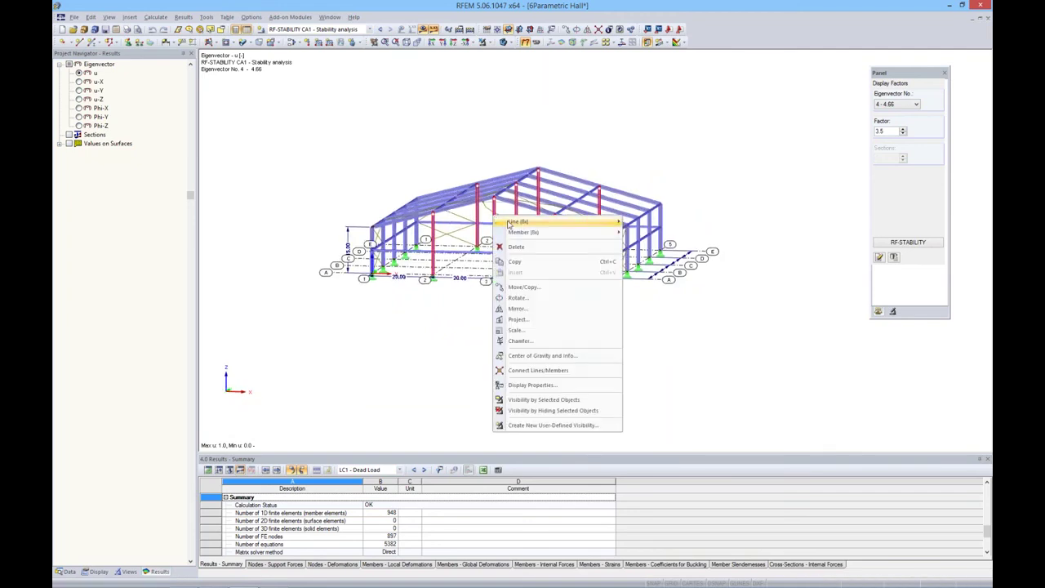
{"action": "mouse_move", "coordinate": [538, 232]}
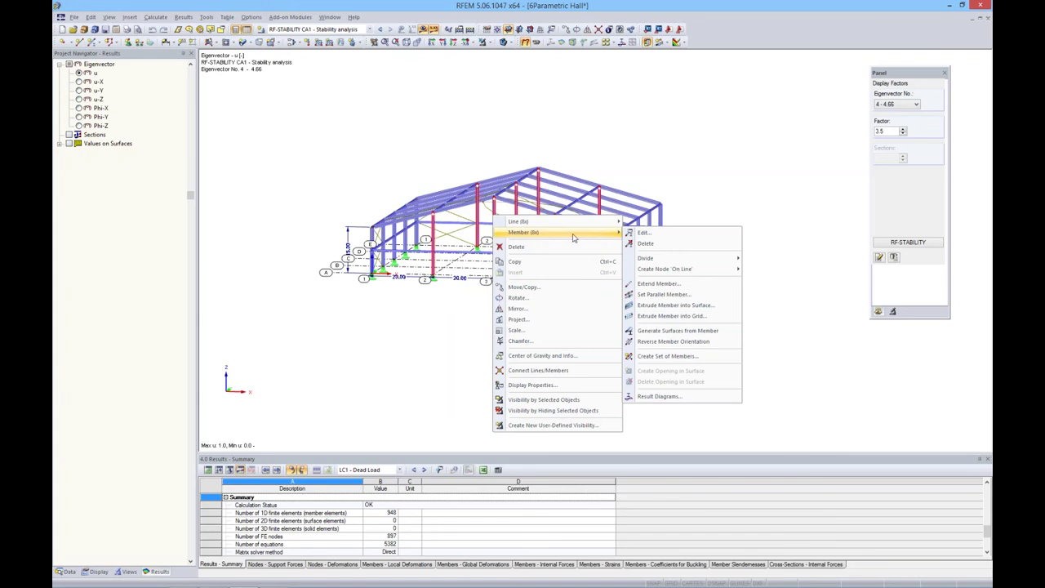
{"action": "left_click", "coordinate": [639, 234]}
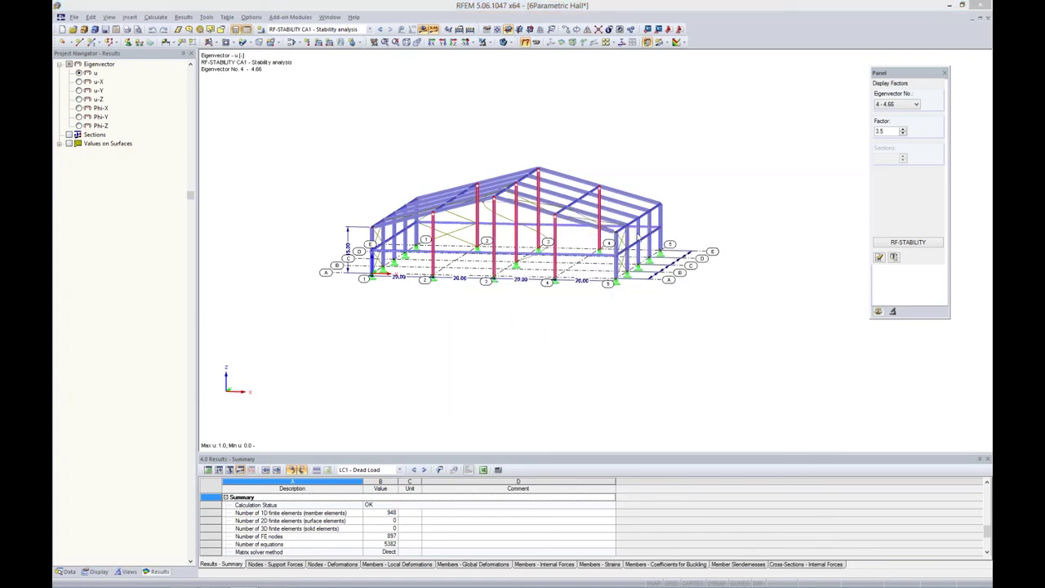
{"action": "left_click_drag", "start_coordinate": [581, 165], "coordinate": [571, 282]}
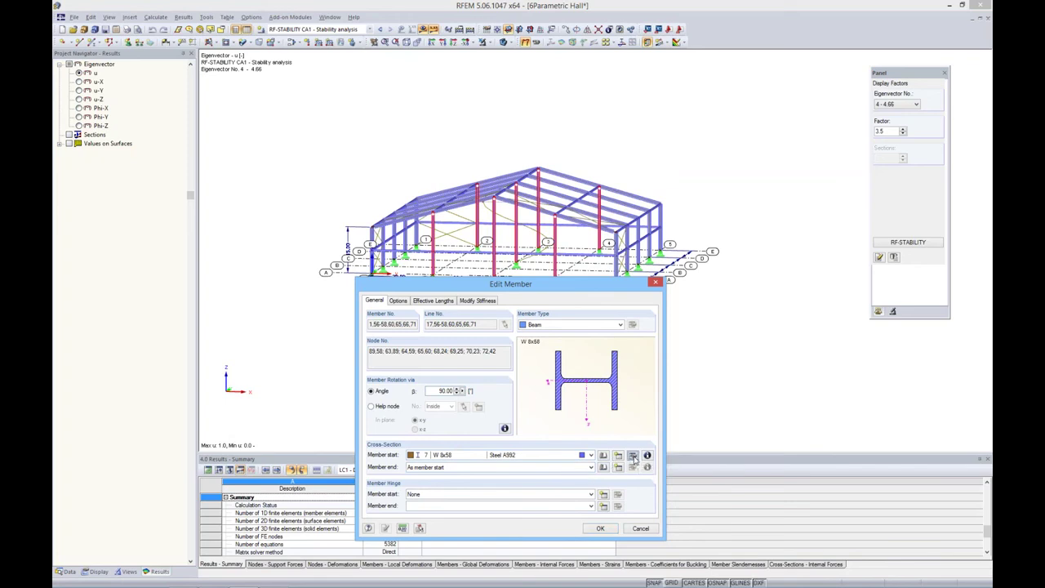
{"action": "left_click", "coordinate": [633, 455]}
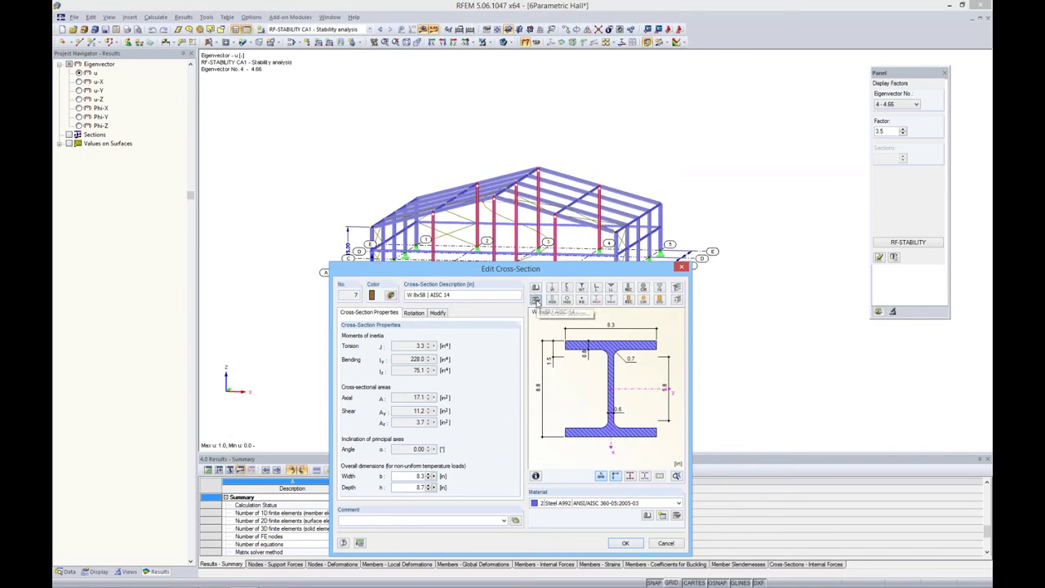
{"action": "left_click", "coordinate": [536, 300]}
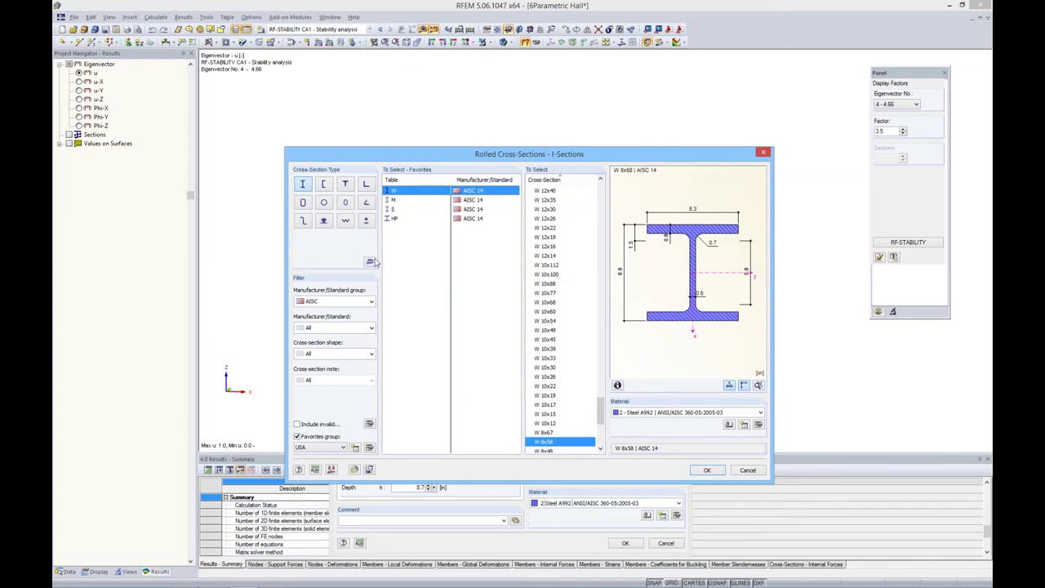
{"action": "left_click", "coordinate": [552, 303]}
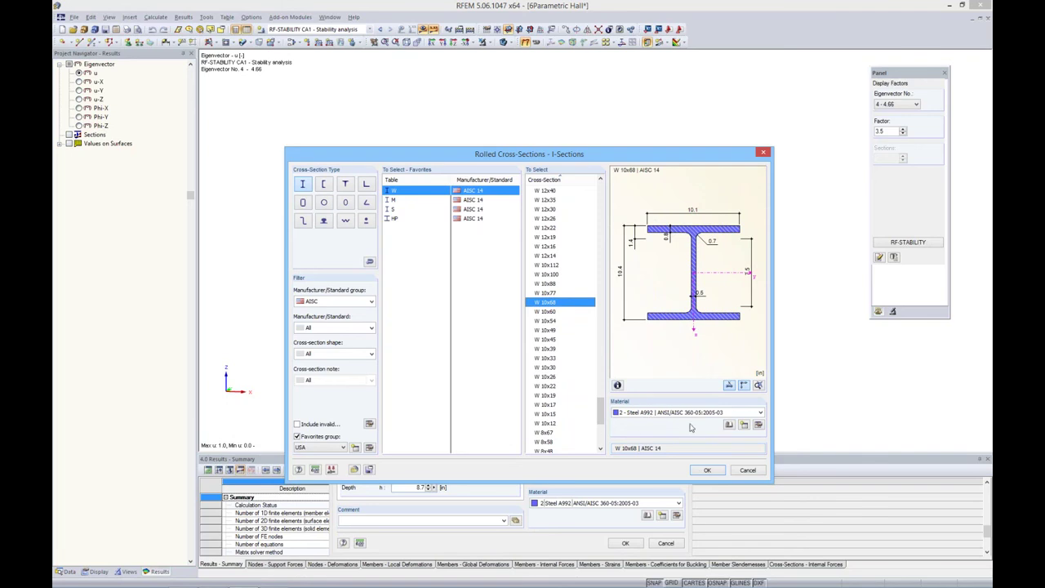
{"action": "left_click", "coordinate": [708, 470]}
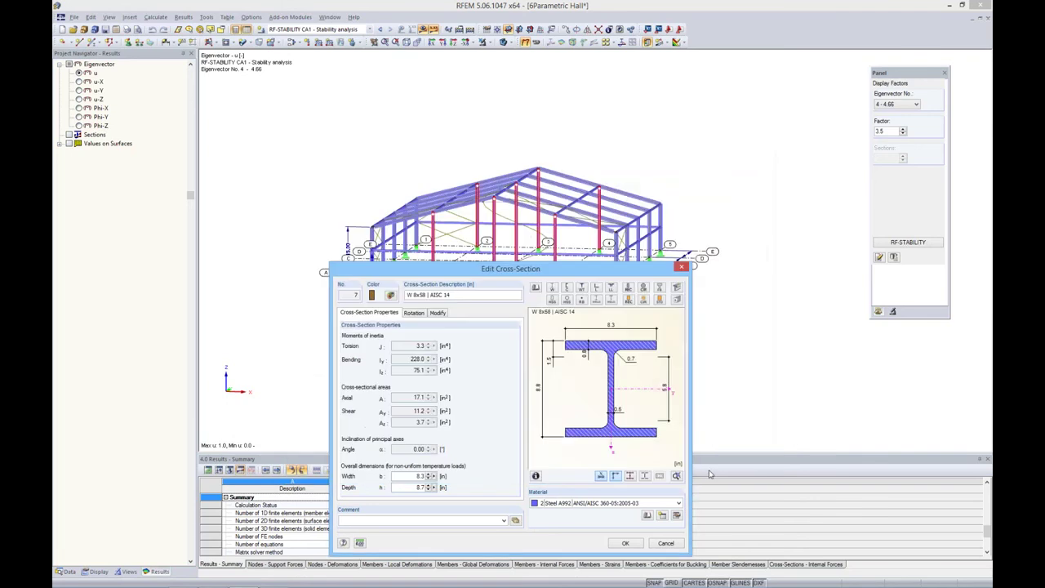
{"action": "left_click", "coordinate": [625, 542]}
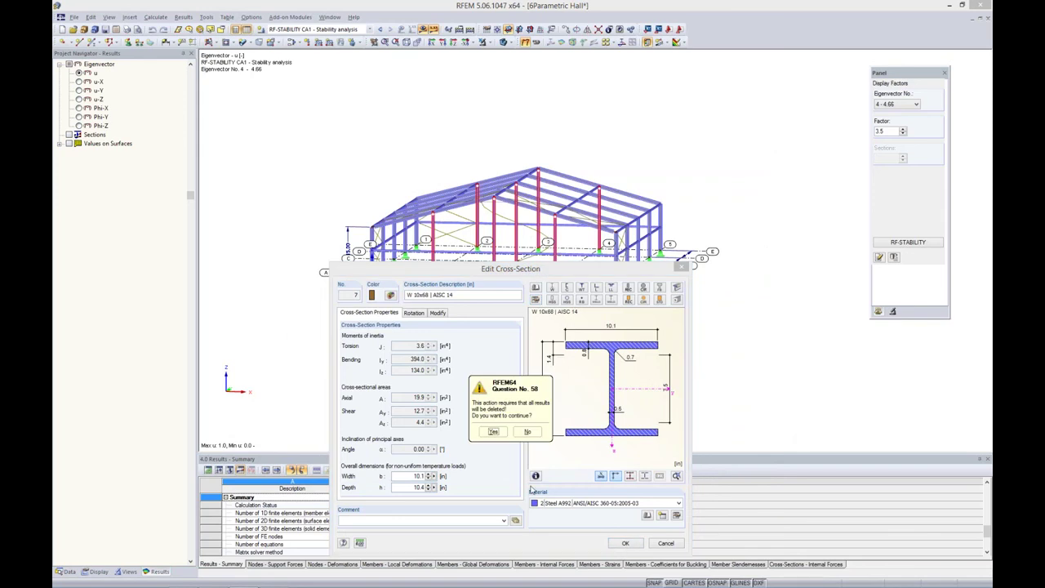
{"action": "left_click", "coordinate": [494, 431]}
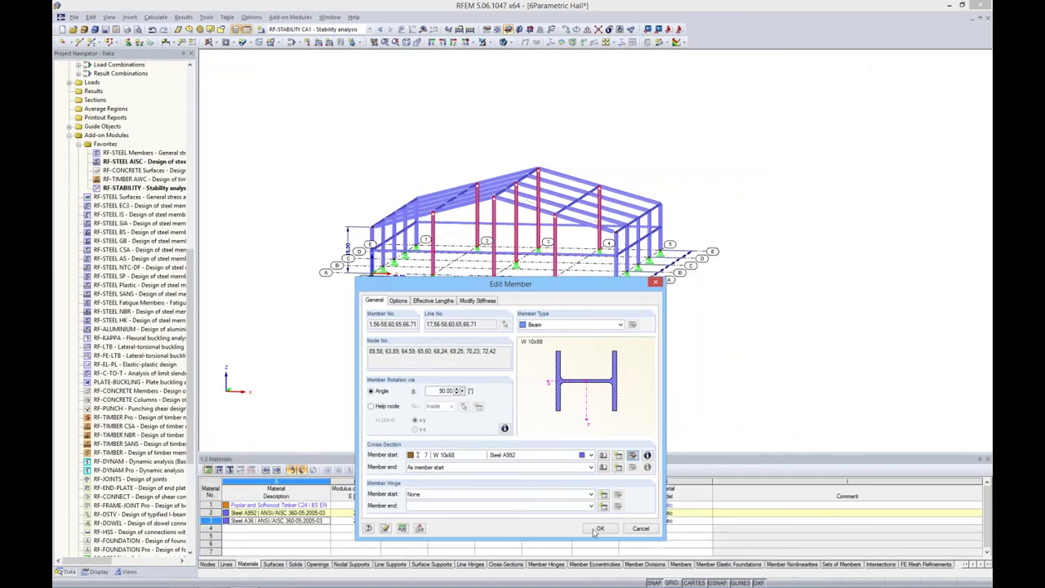
- Confirm the member edits and calculate combination CO1 - 1.4D + Imp1 to show its results
{"action": "left_click", "coordinate": [598, 528]}
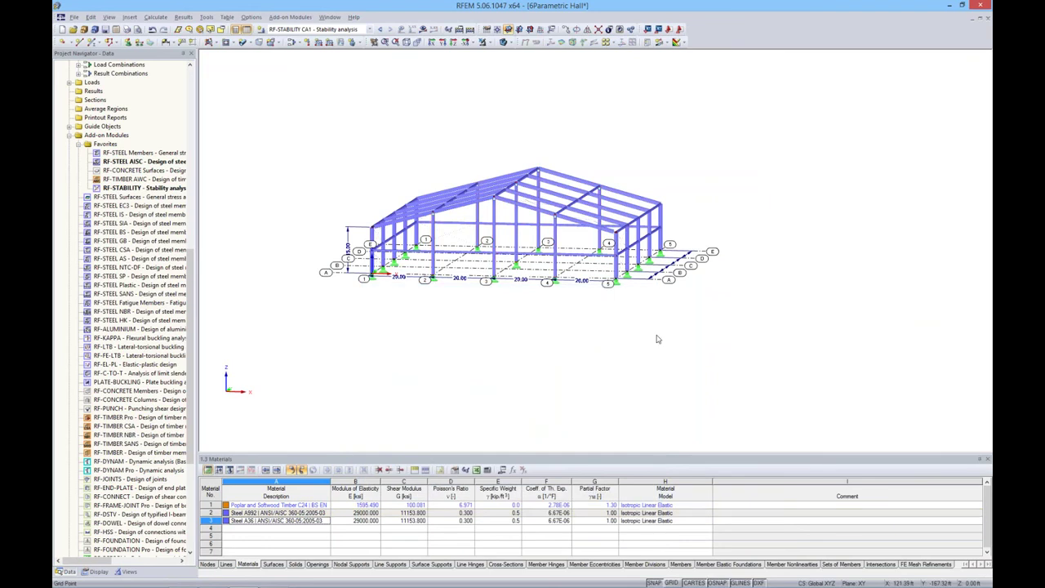
{"action": "left_click", "coordinate": [370, 29]}
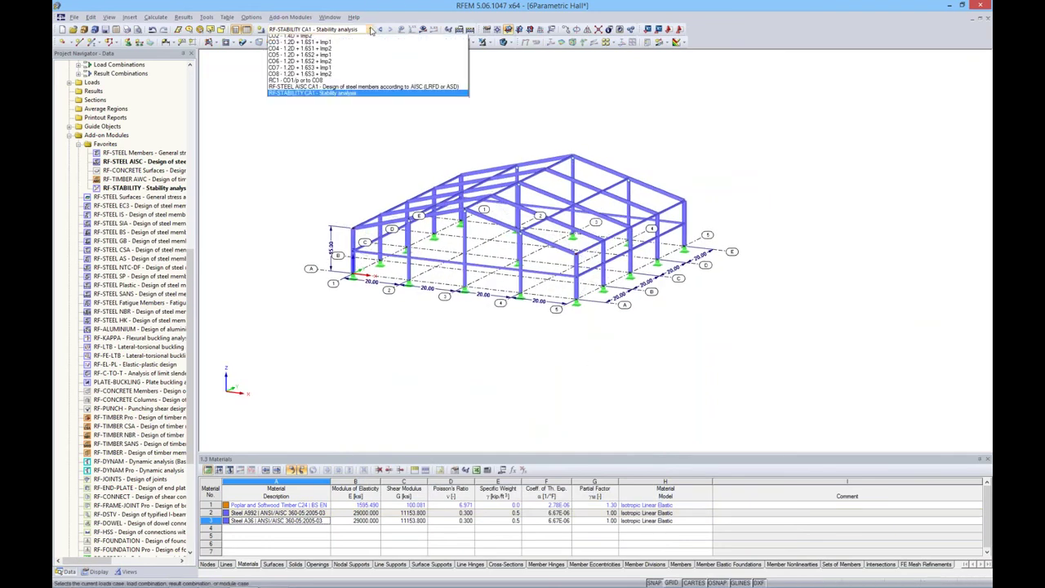
{"action": "left_click", "coordinate": [310, 77]}
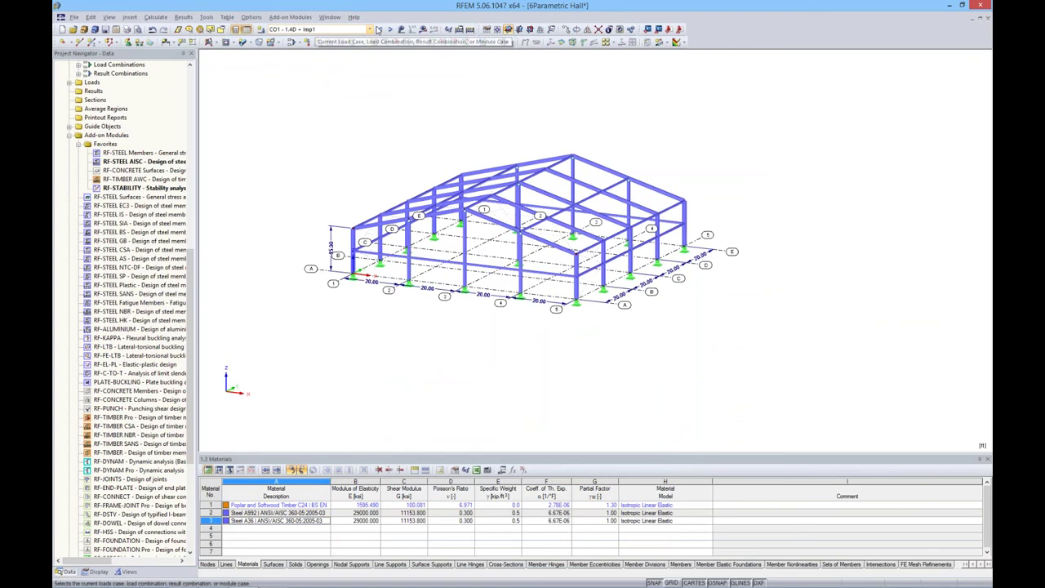
{"action": "left_click", "coordinate": [422, 29]}
{"action": "left_click", "coordinate": [505, 314]}
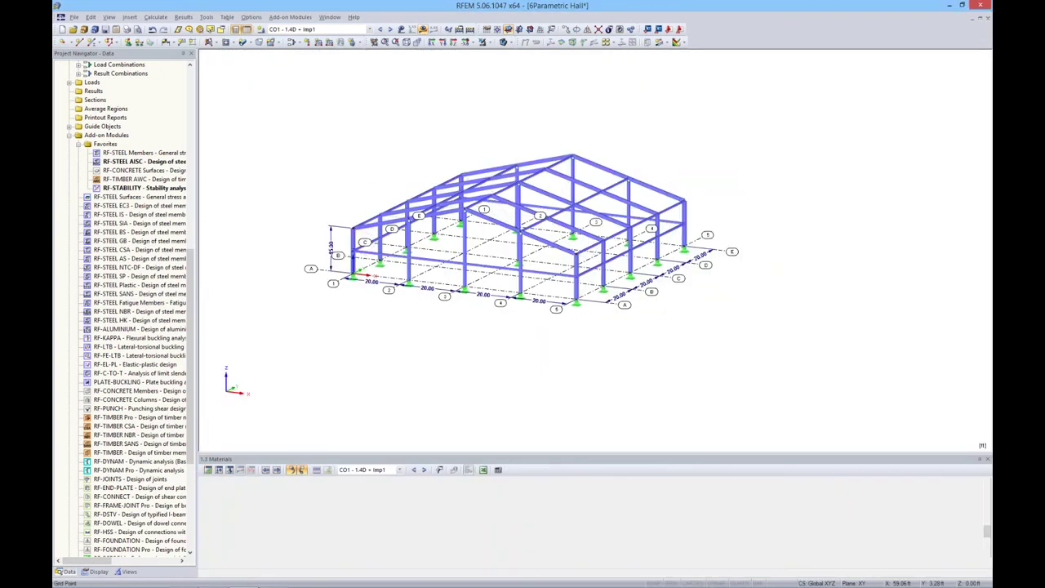
- Inspect CO1's M-y results from several angles, then switch to PowerPoint slide 6
{"action": "middle_click_drag", "start_coordinate": [651, 336], "coordinate": [649, 337], "text": "ctrl"}
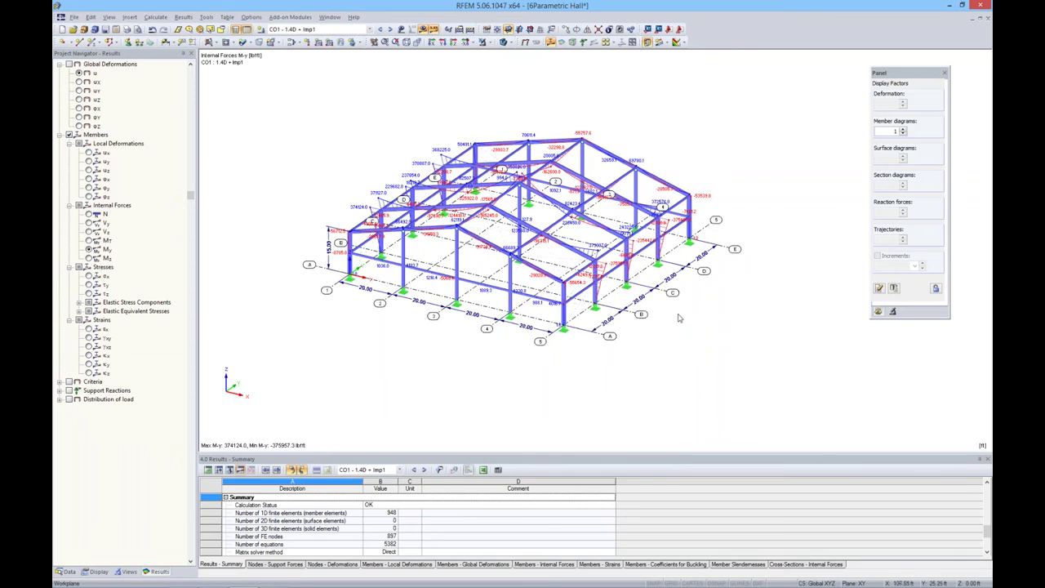
{"action": "middle_click_drag", "start_coordinate": [678, 319], "coordinate": [661, 309], "text": "ctrl"}
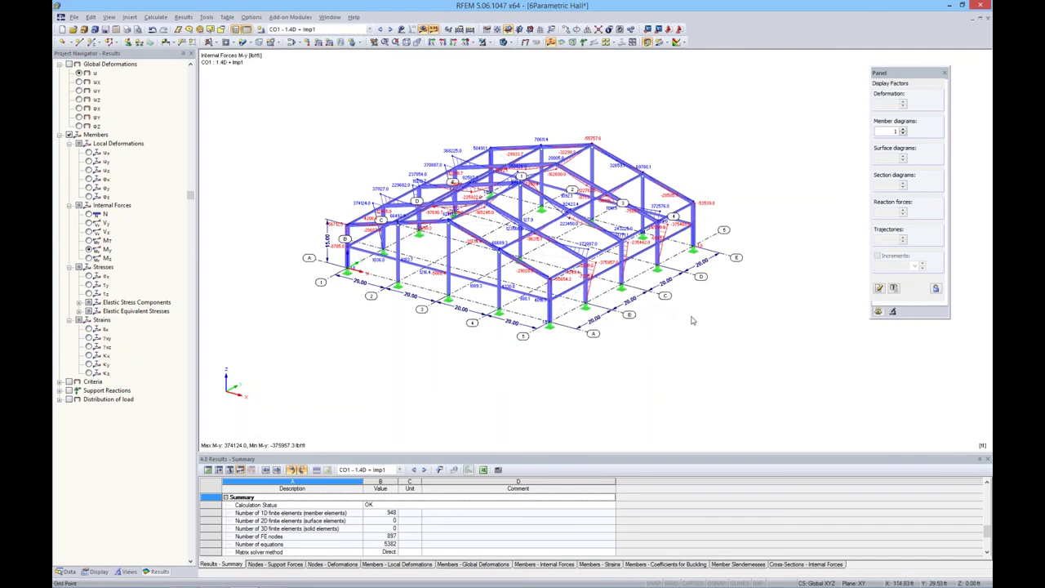
{"action": "middle_click_drag", "start_coordinate": [692, 320], "coordinate": [684, 321], "text": "ctrl"}
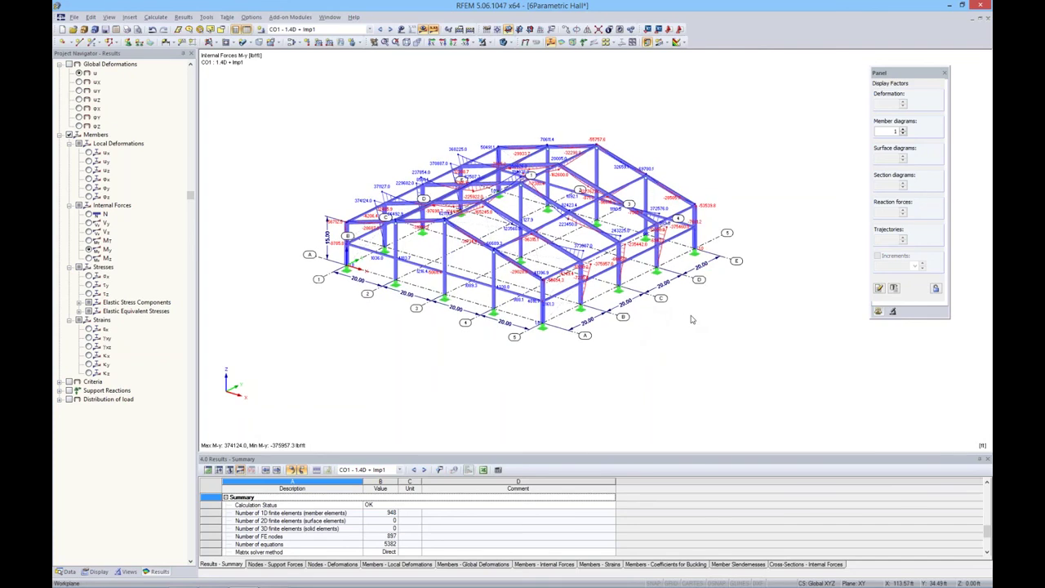
{"action": "middle_click_drag", "start_coordinate": [681, 296], "coordinate": [666, 298], "text": "ctrl"}
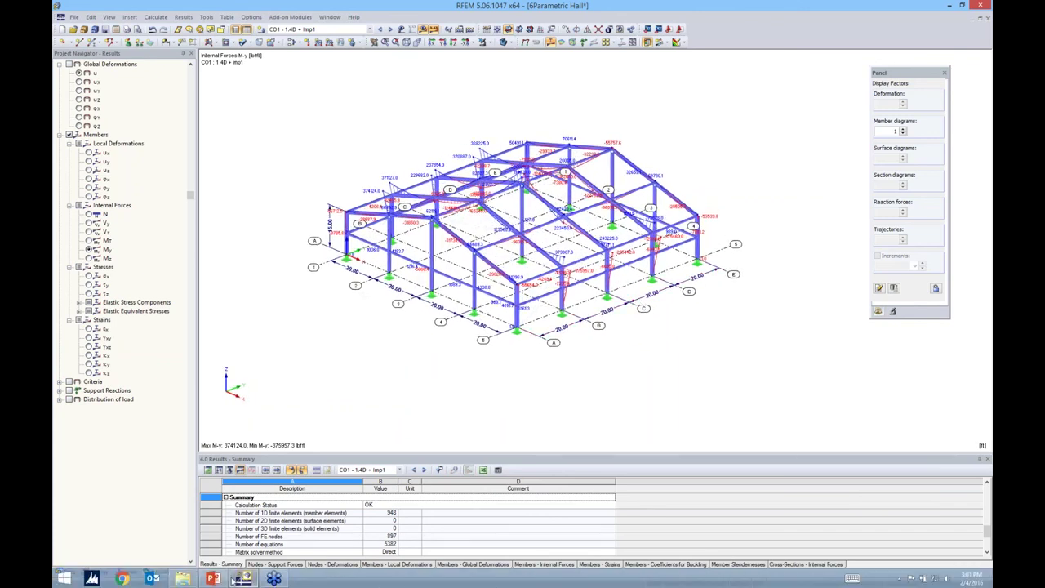
{"action": "left_click", "coordinate": [212, 578]}
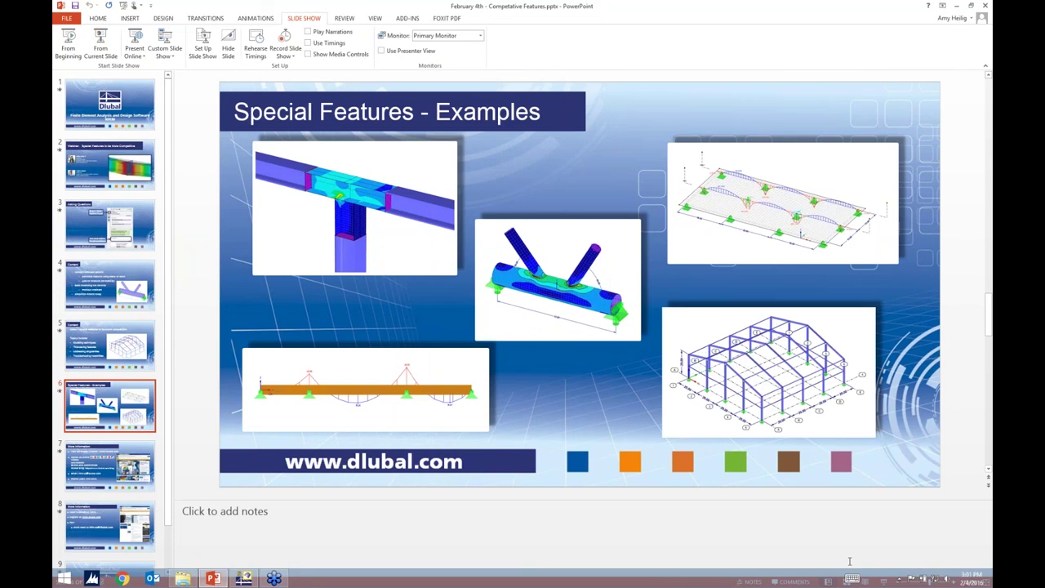
- Present the Special Features - Examples slide full screen and advance to the More Information slide
{"action": "key", "text": "shift+F5"}
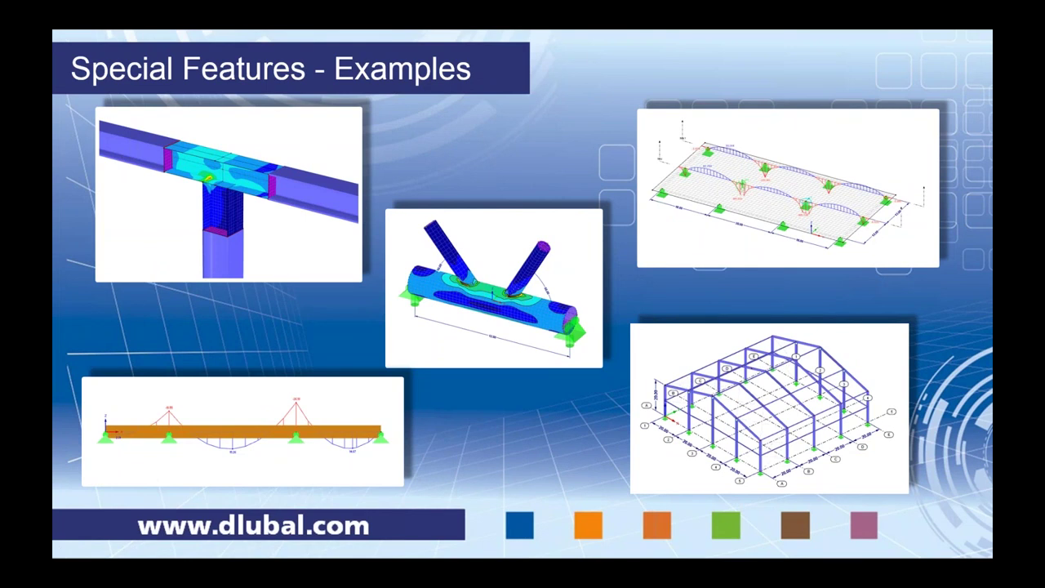
{"action": "key", "text": "Right"}
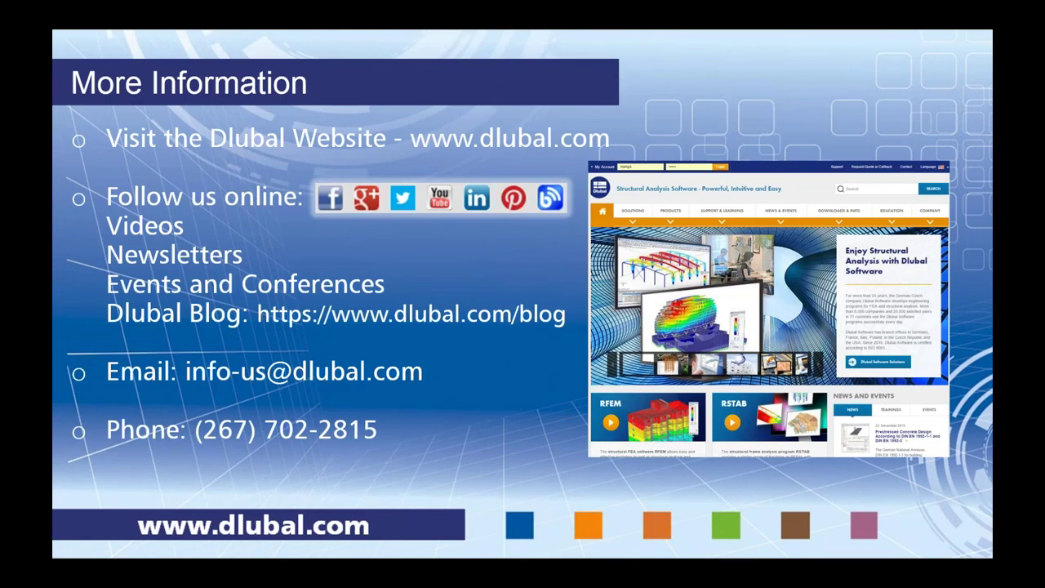